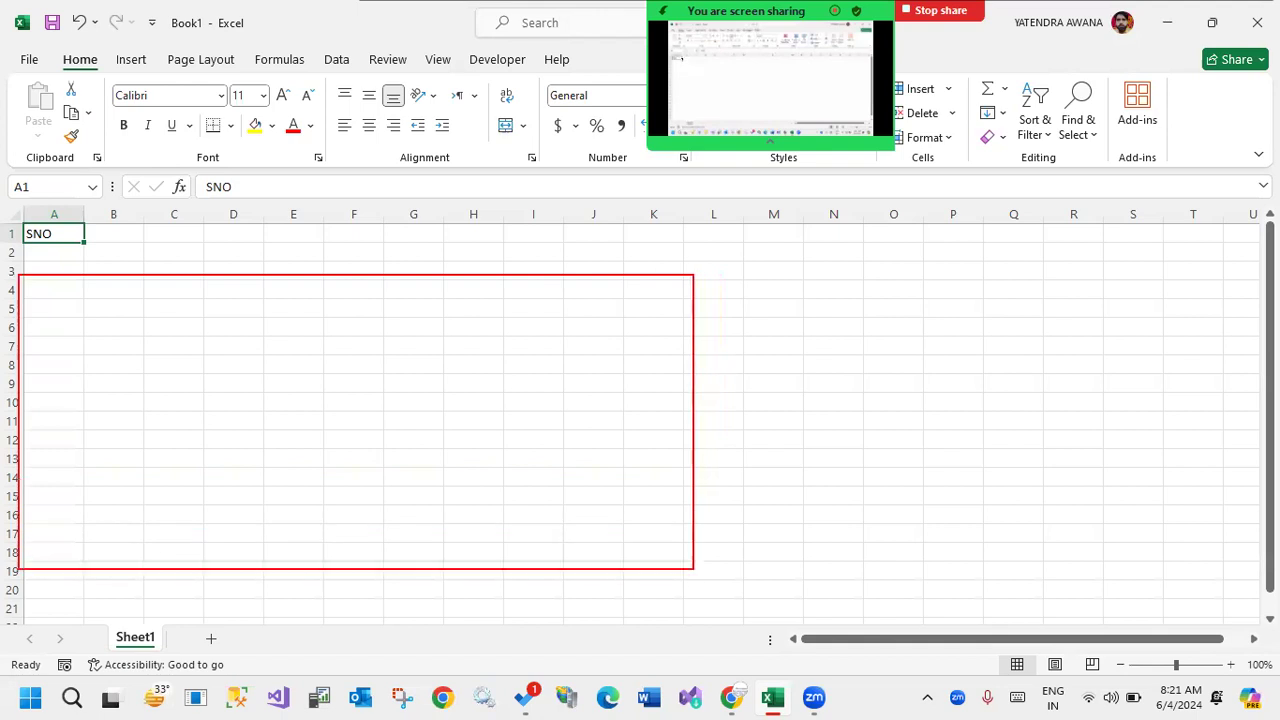
key("Escape")
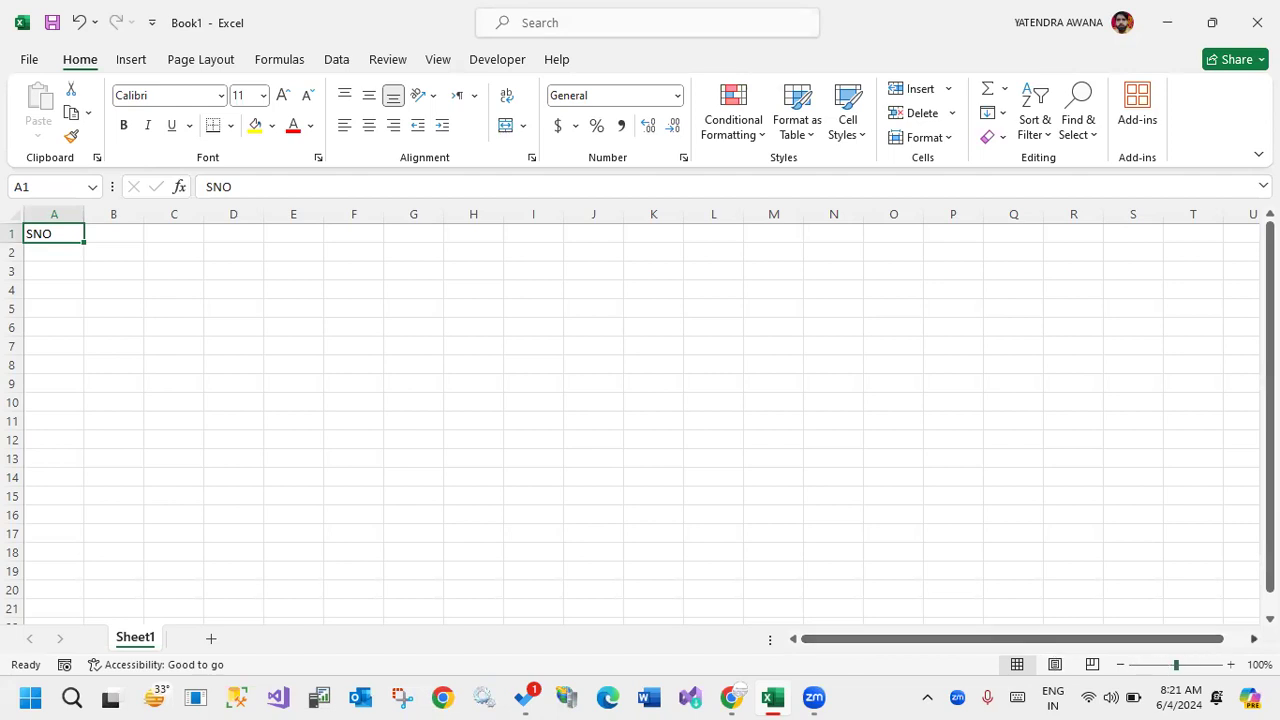
scroll(634, 420, "right", 5)
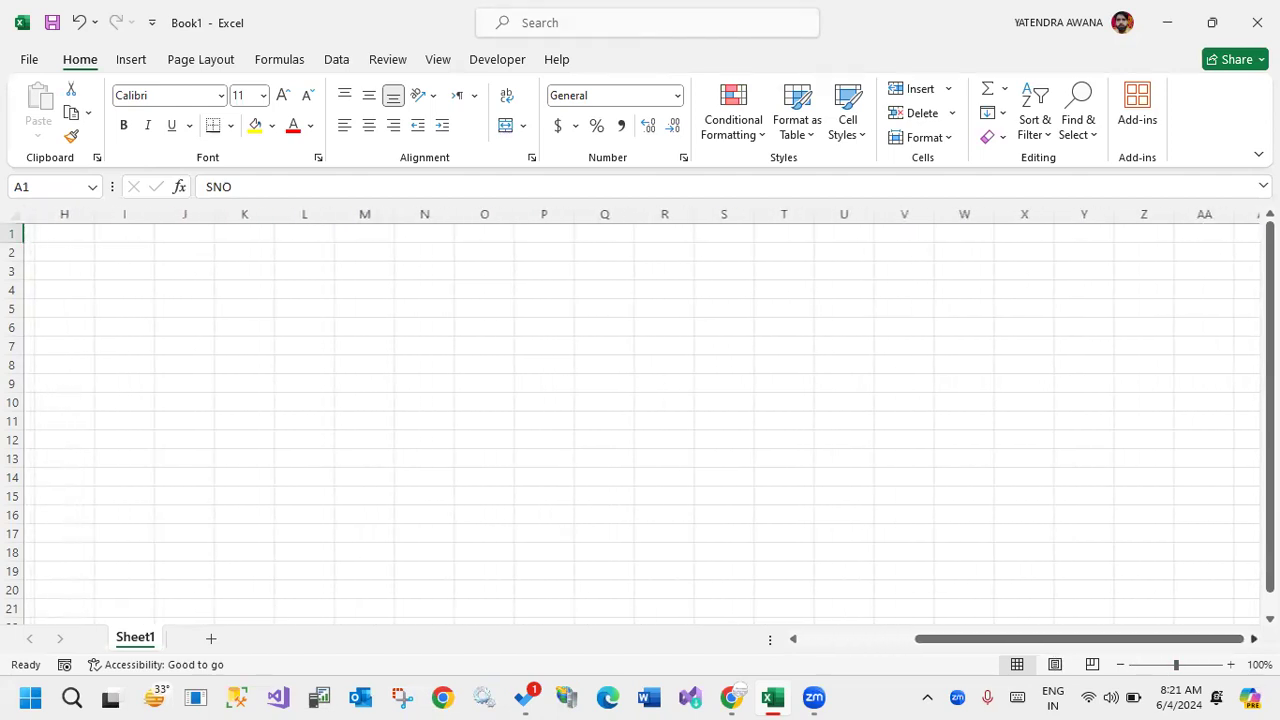
scroll(634, 420, "right", 5)
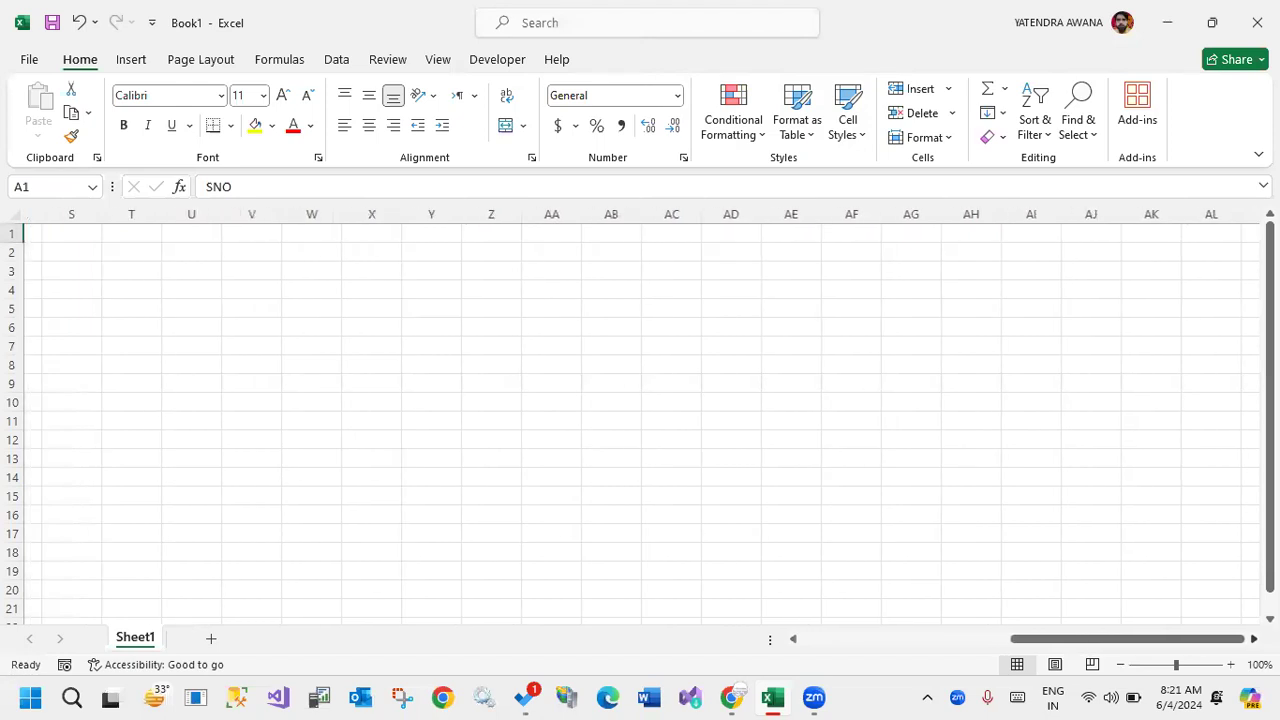
left_click_drag(1194, 642, 828, 655)
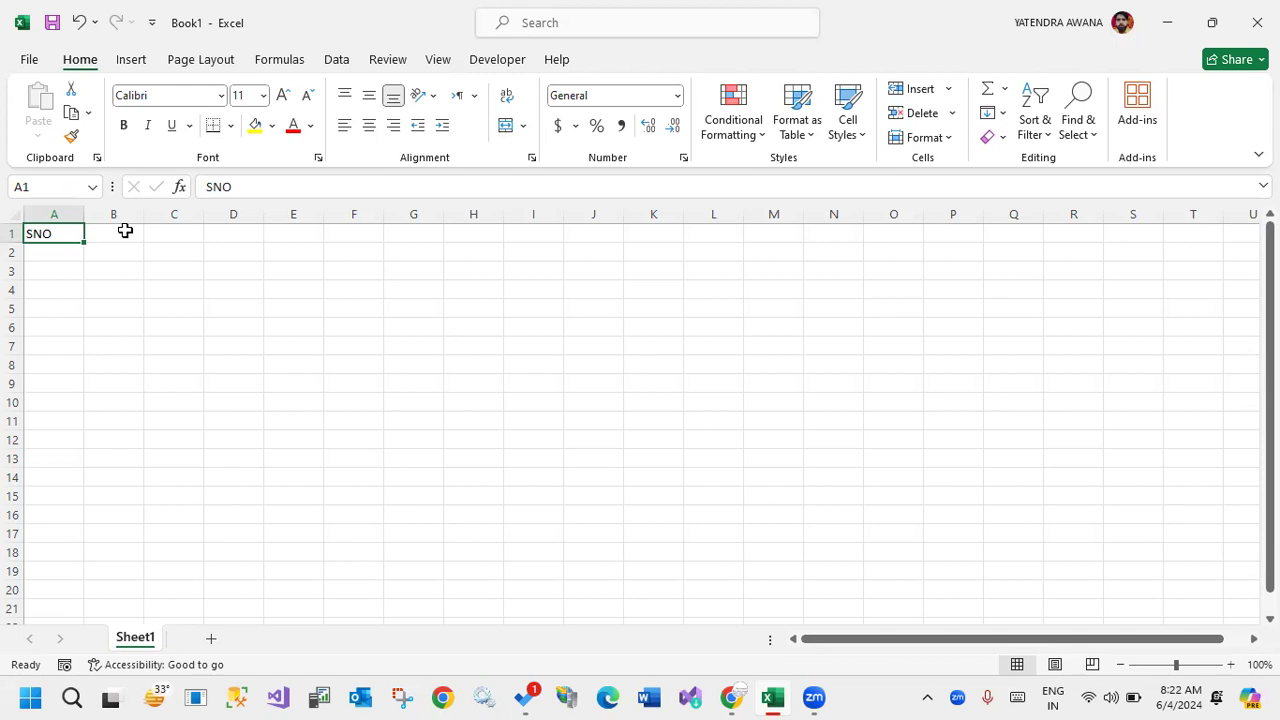
Replace the heading in A1 with ROLLNO and enter HINDI, ENG and MATH in B1:D1.
left_click(150, 267)
left_click(58, 235)
type("ROLLNO")
key("Tab")
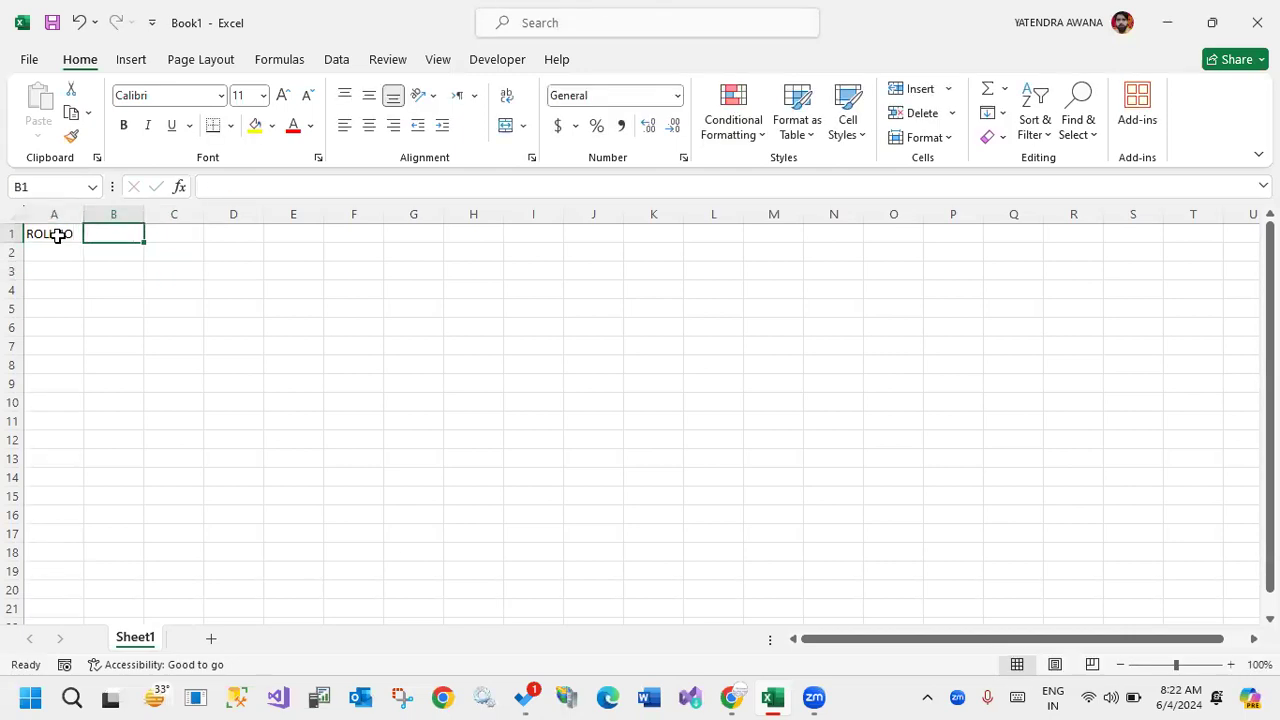
type("HINDI")
key("Tab")
type("ENG")
key("Tab")
type("MATH")
key("Tab")
Complete the header row with SCI, SST and TOTAL in E1:G1.
type("SCU")
key("Tab")
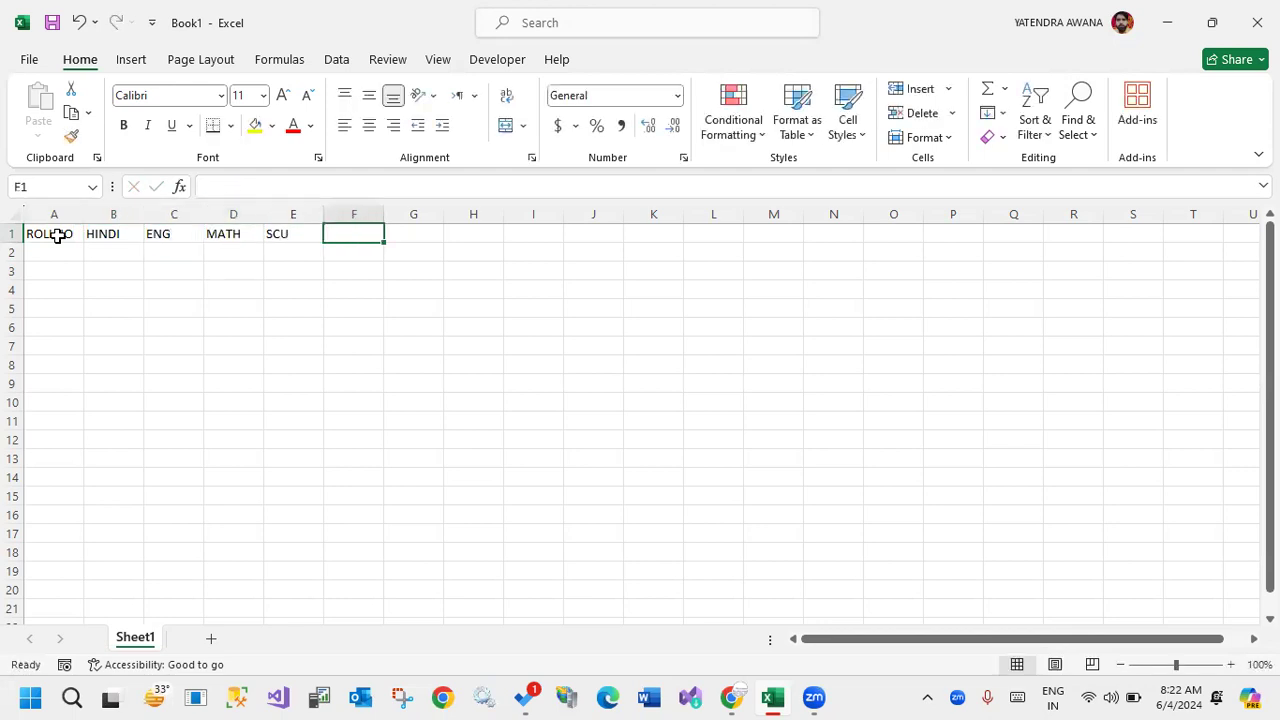
key("Left")
type("SCI")
key("Tab")
type("SST")
key("Tab")
type("TOTAL")
Enter the roll number HTENTH001 in A2 and autofit the width of column A.
left_click(46, 254)
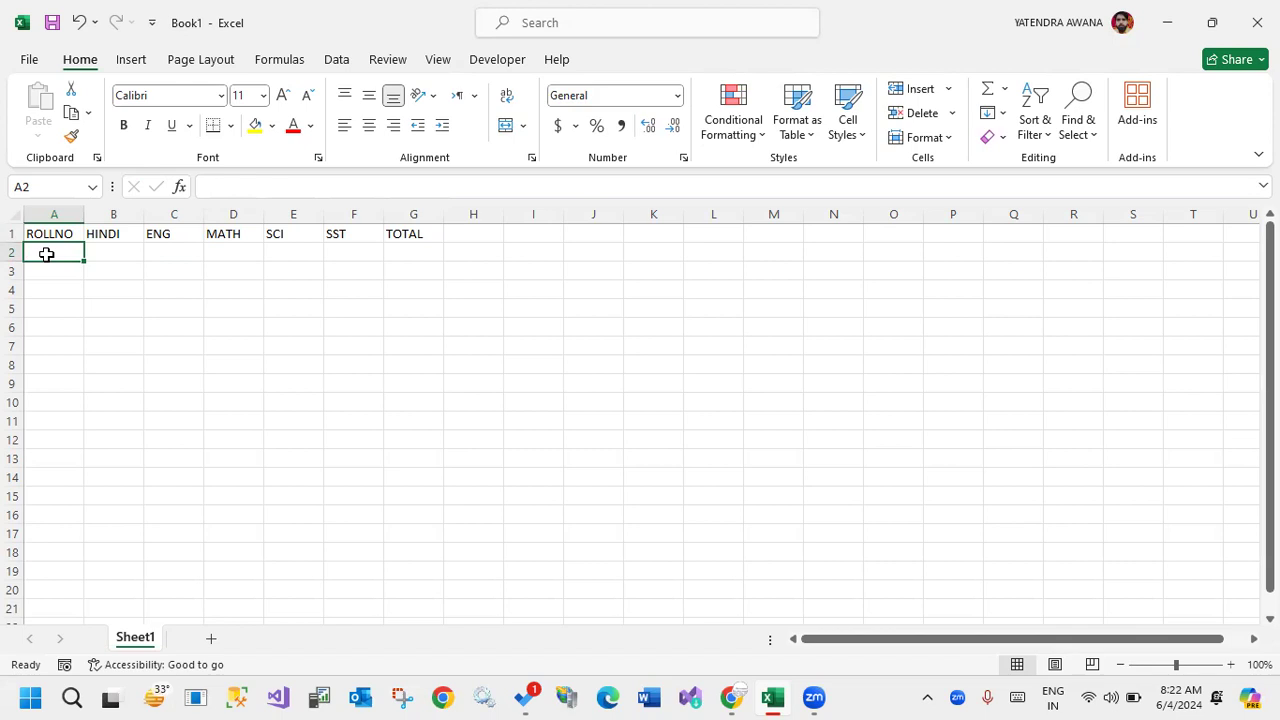
type("h")
key("BackSpace")
type("H")
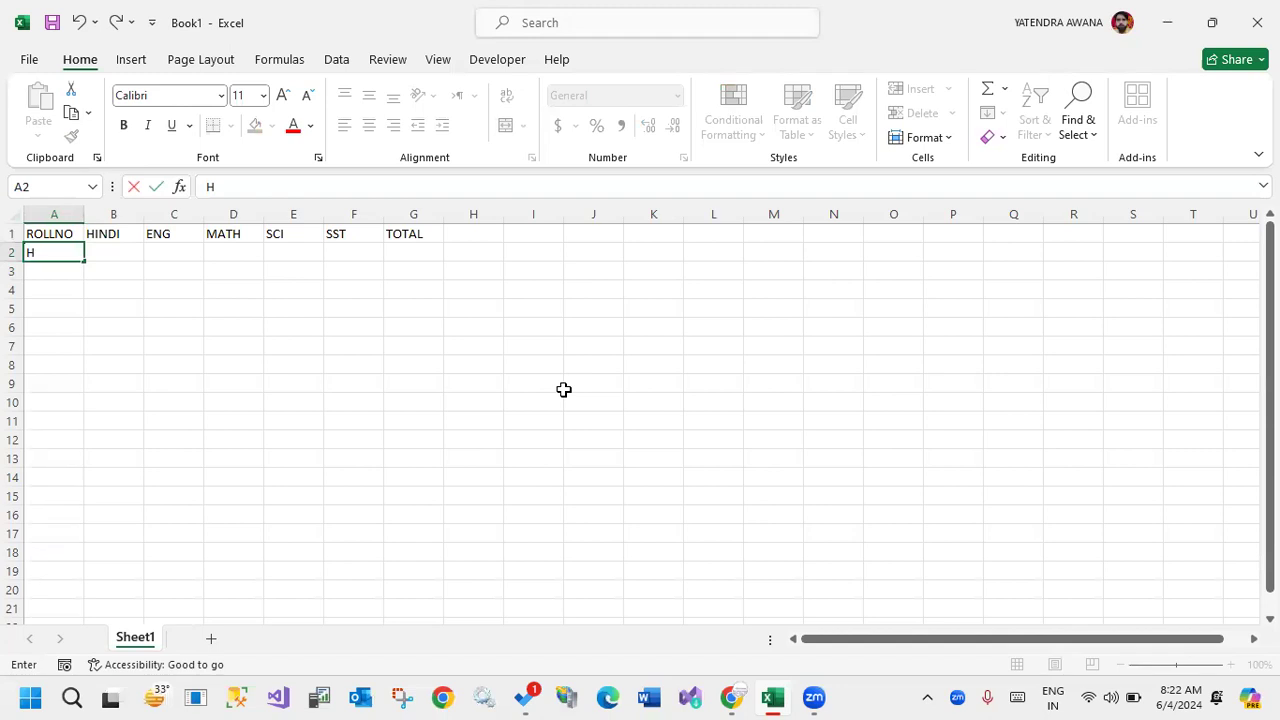
type("TENTH001")
key("Return")
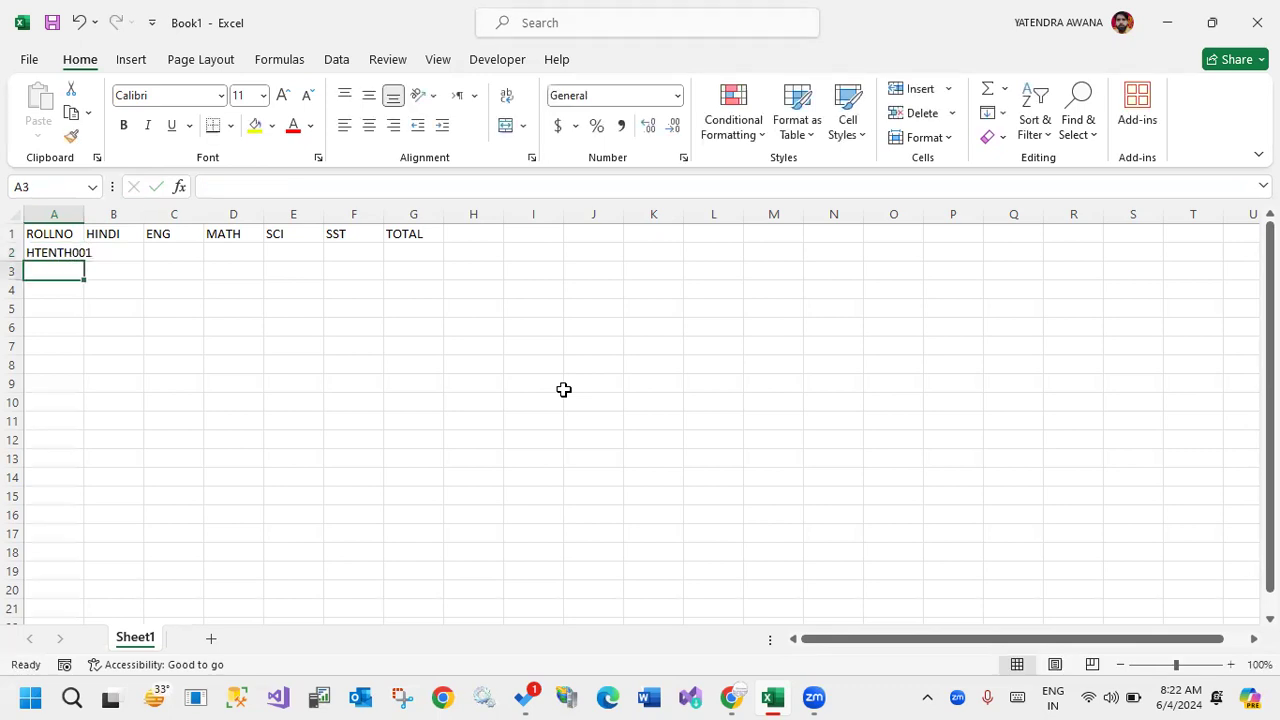
double_click(84, 214)
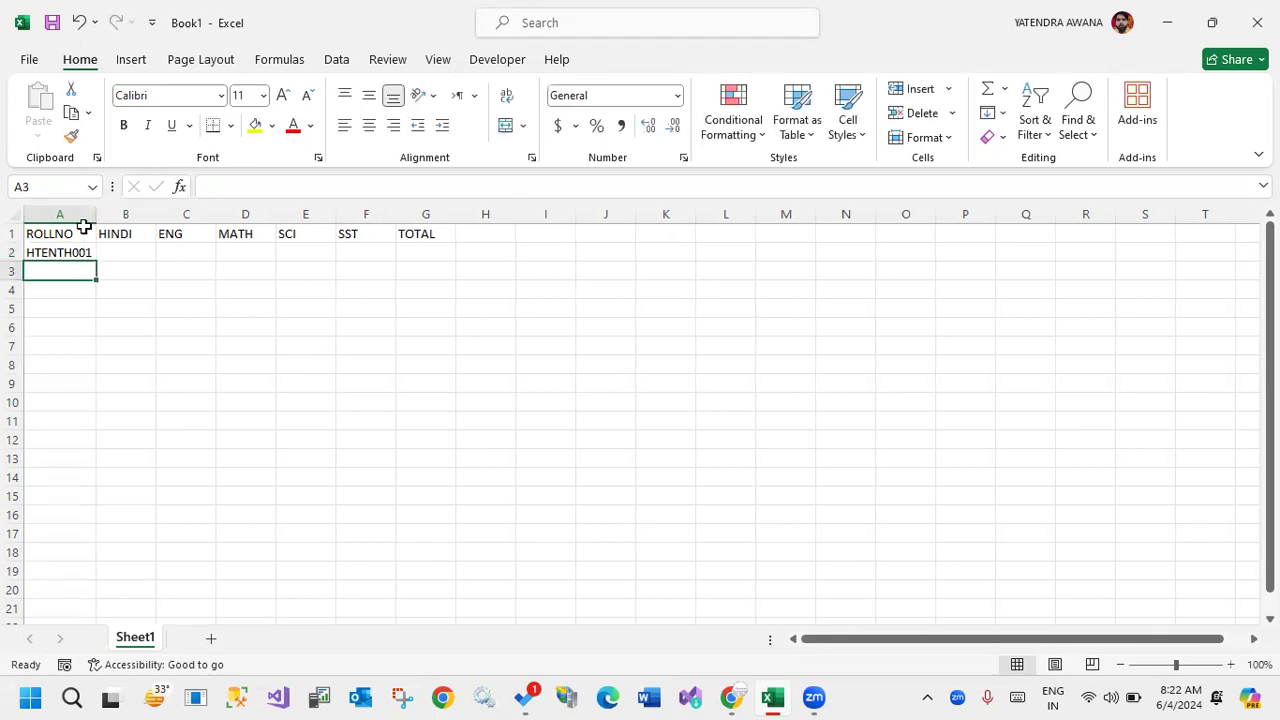
Fill the roll number series down from A2 to A21, ending at HTENTH020.
left_click(88, 256)
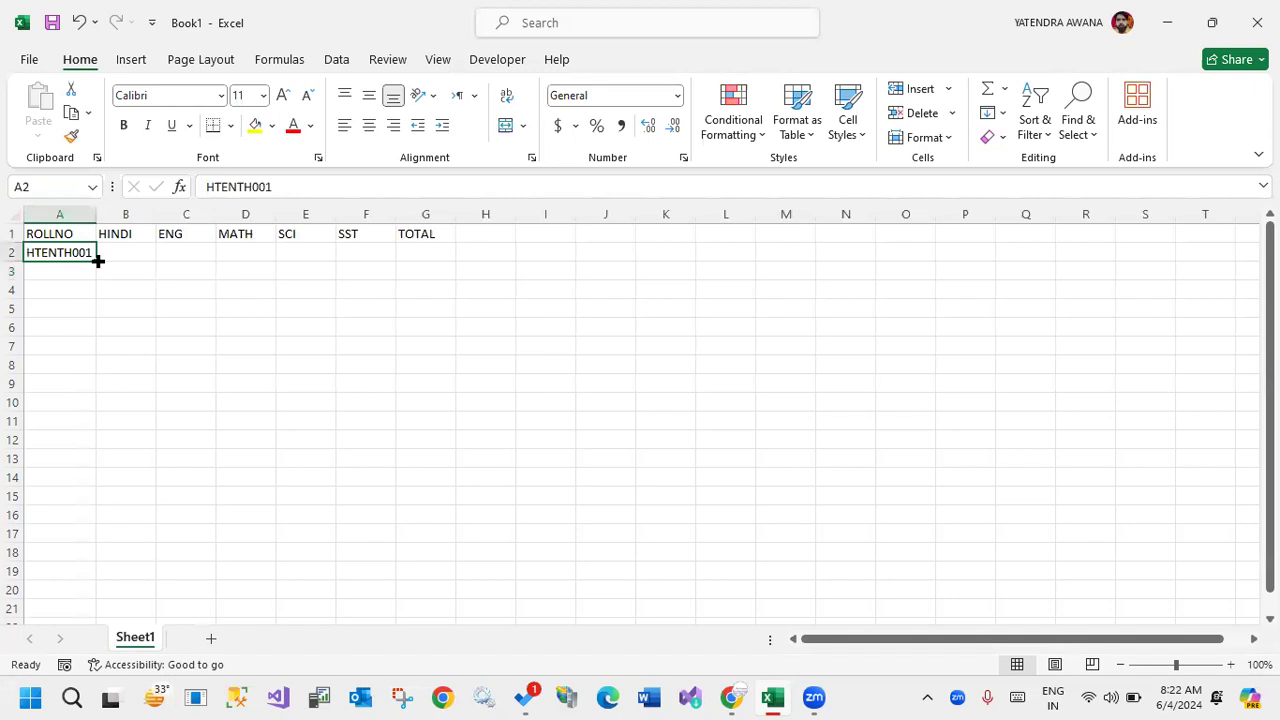
left_click_drag(98, 260, 76, 607)
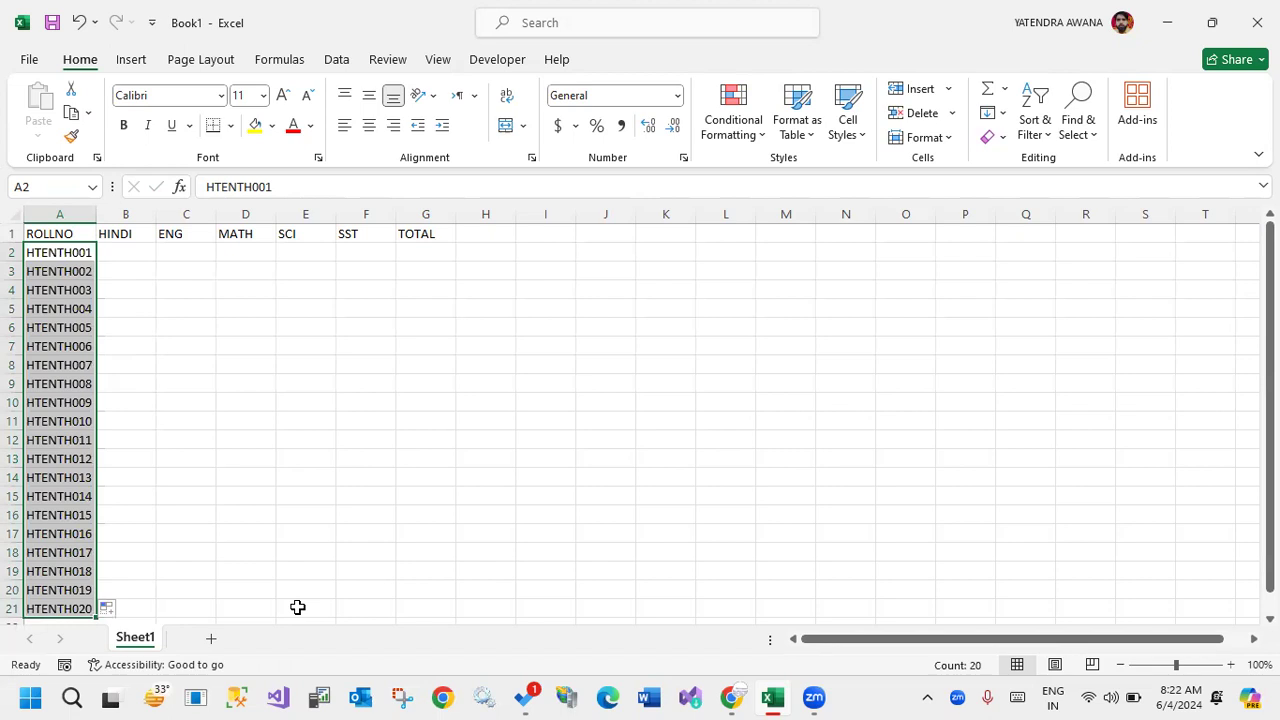
left_click(297, 607)
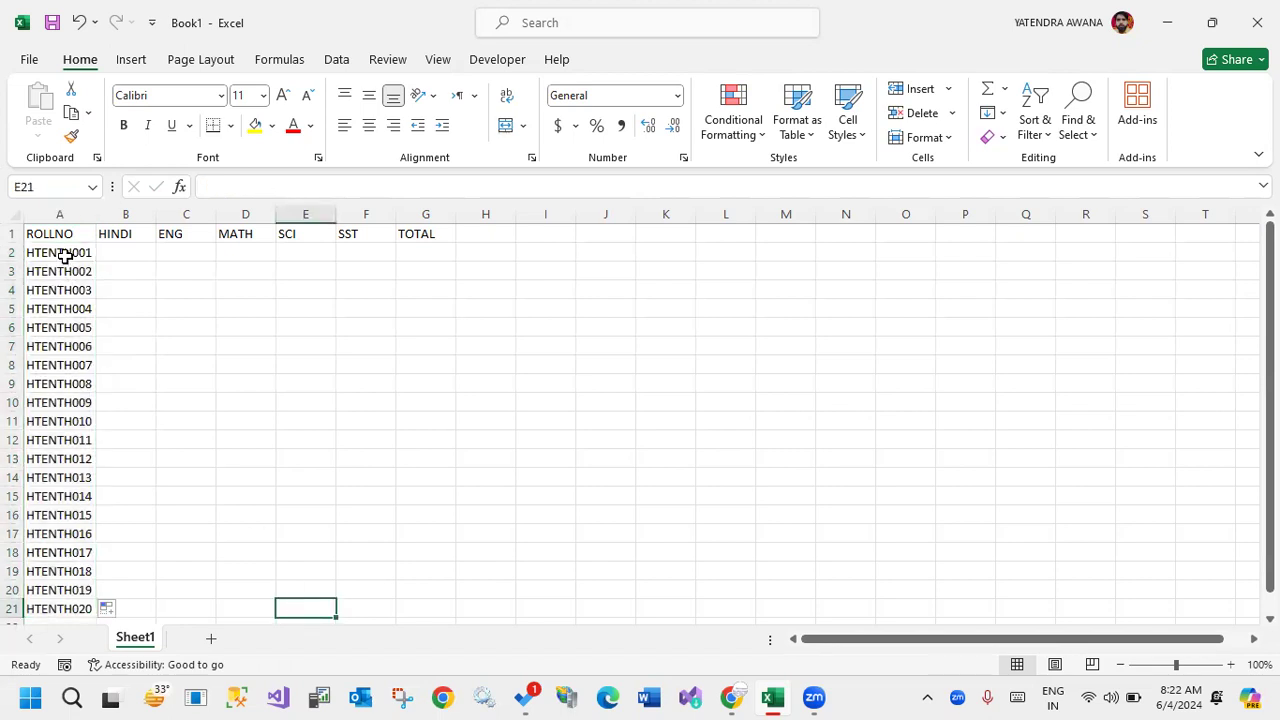
Apply All Borders to the whole marks table, A1:G21.
left_click(65, 256)
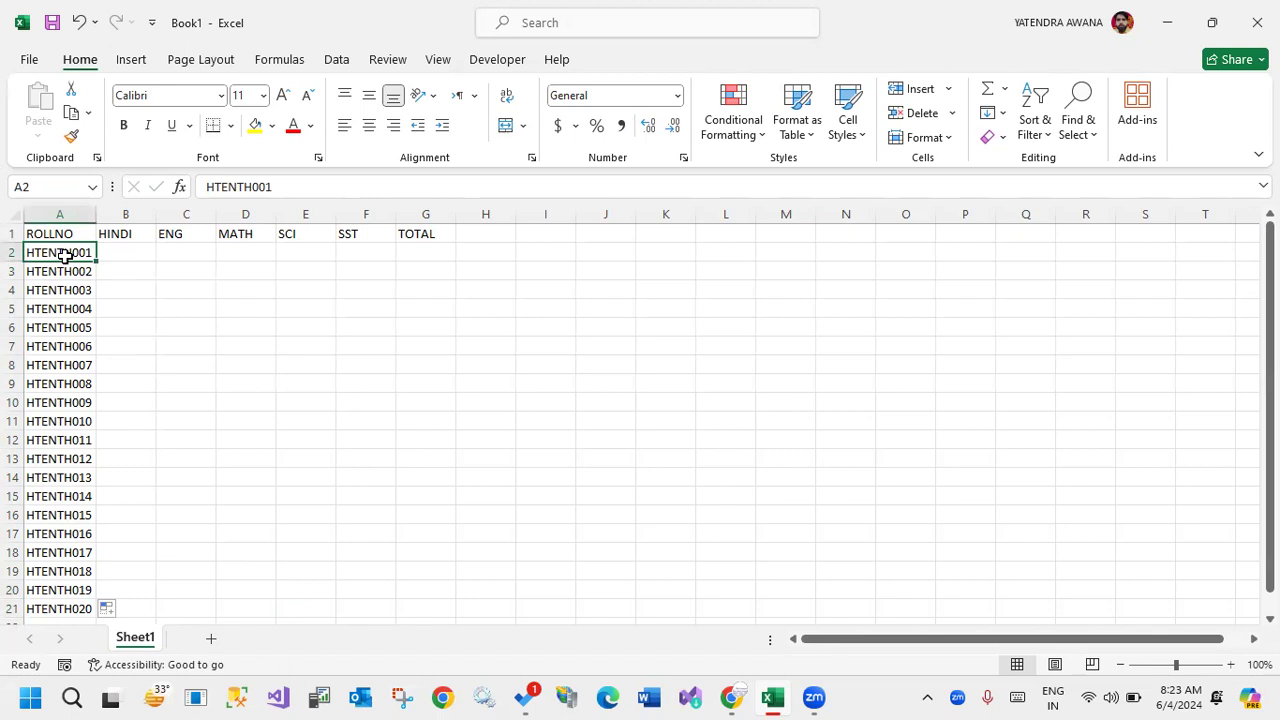
key("ctrl+a")
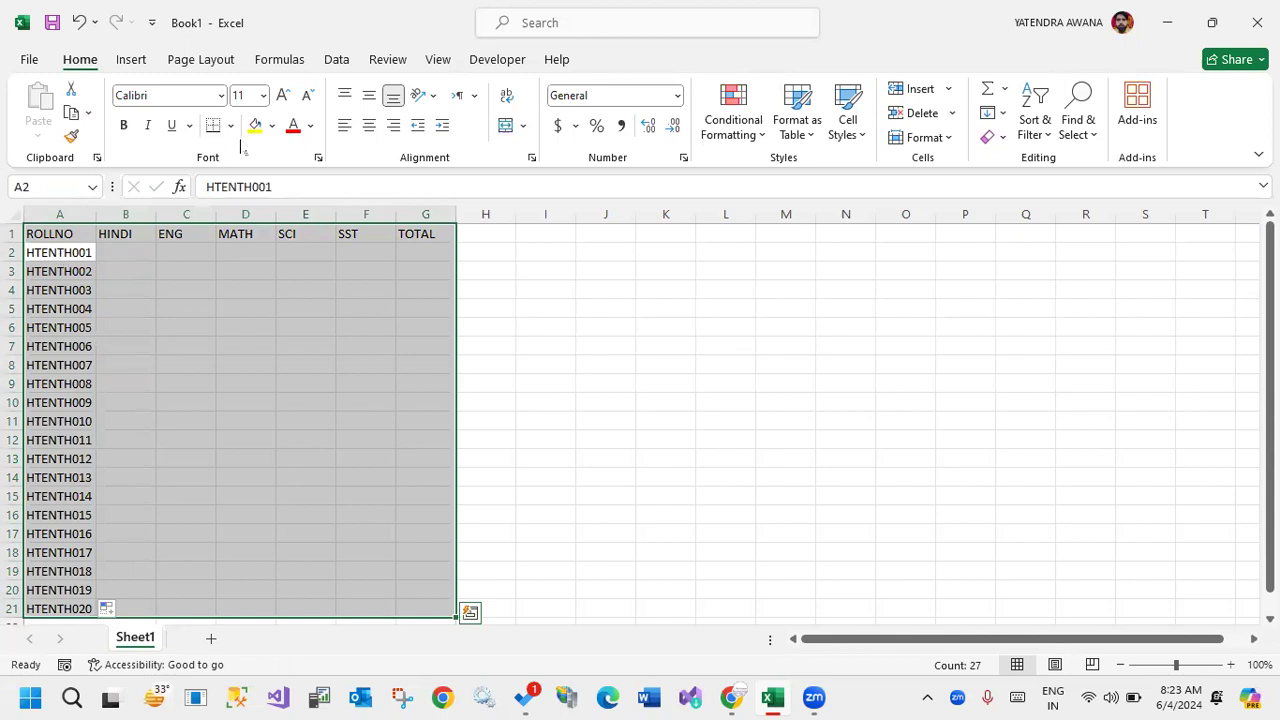
left_click(230, 125)
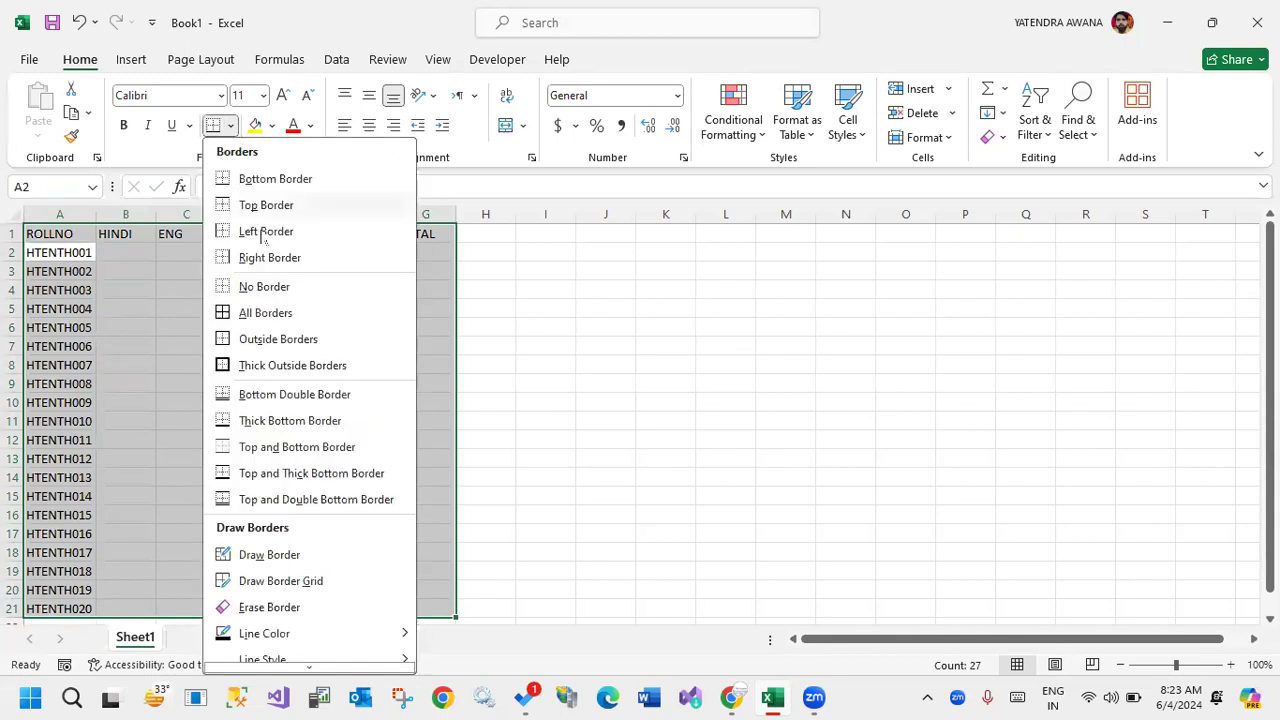
left_click(273, 318)
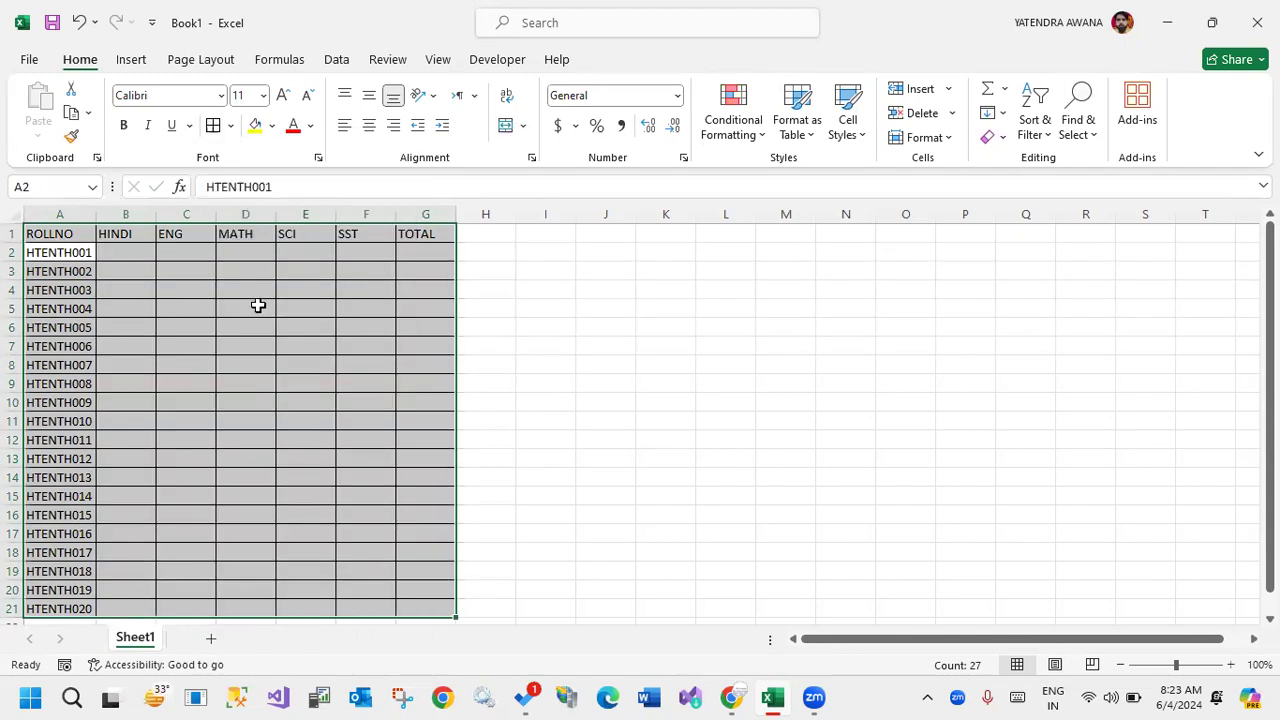
left_click(520, 305)
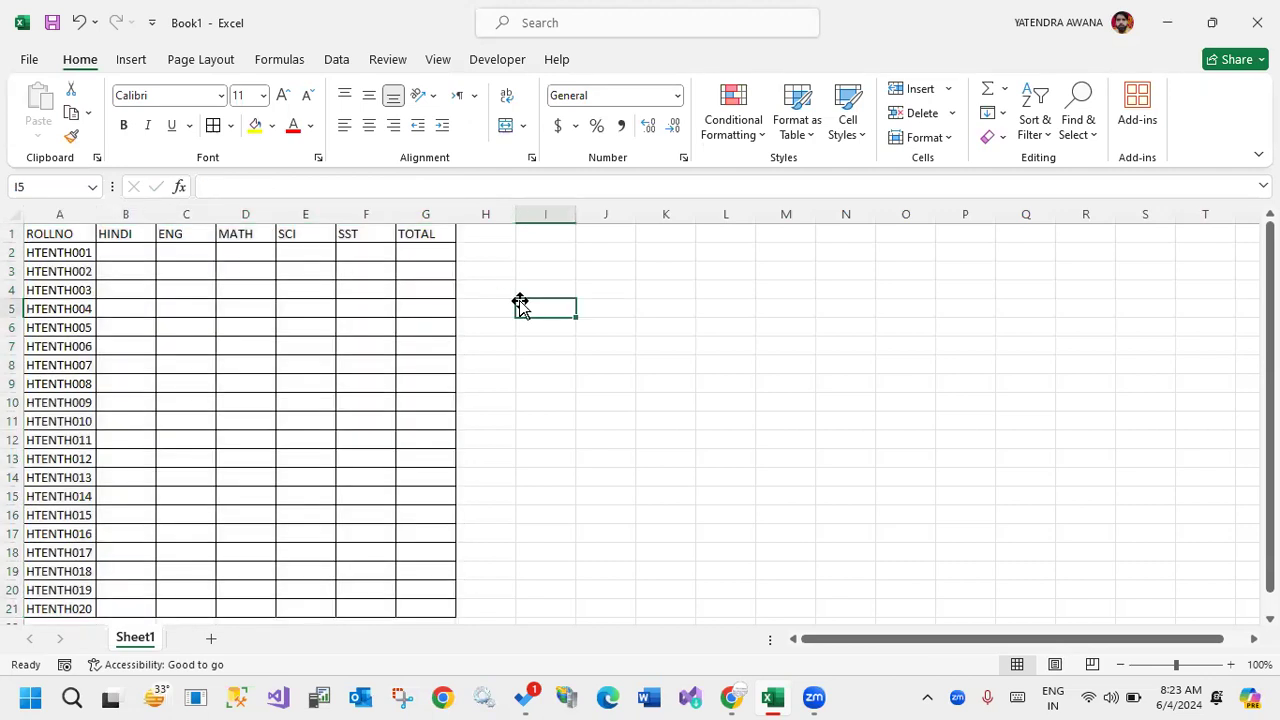
Select the entire columns A through G and examine how far down the sheet the selection extends.
left_click(128, 231)
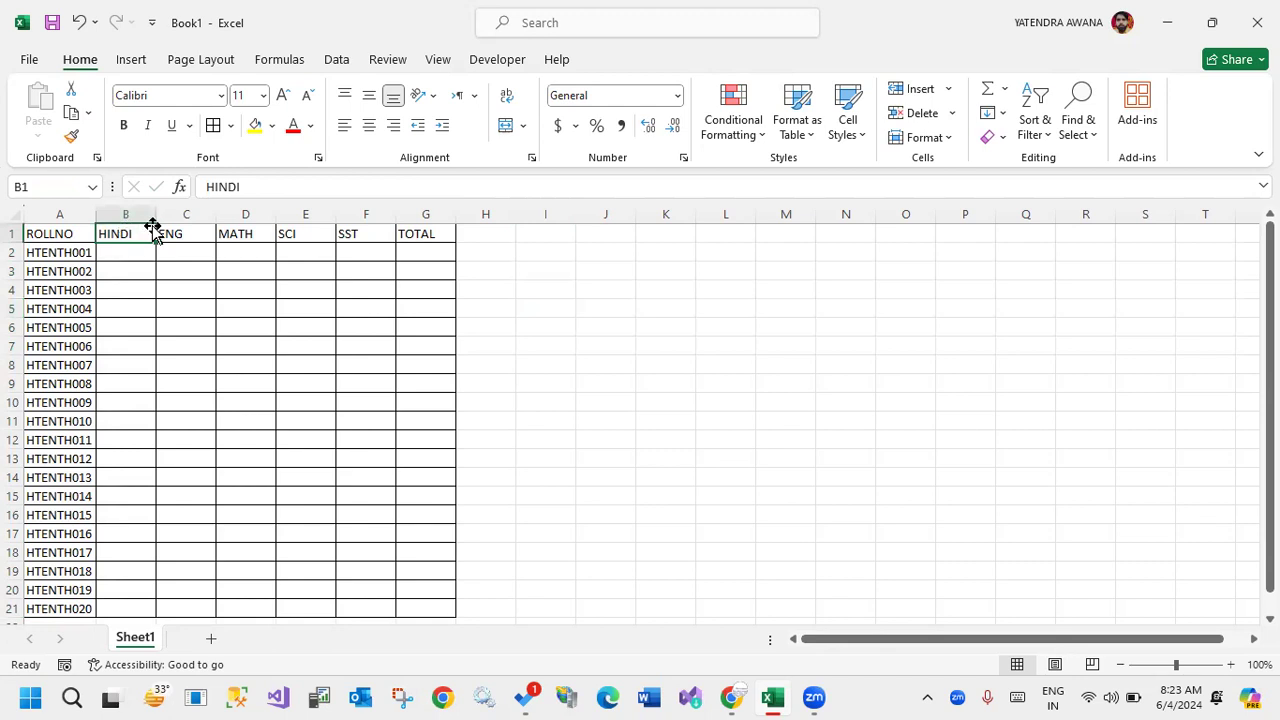
left_click(158, 217)
left_click_drag(67, 207, 415, 215)
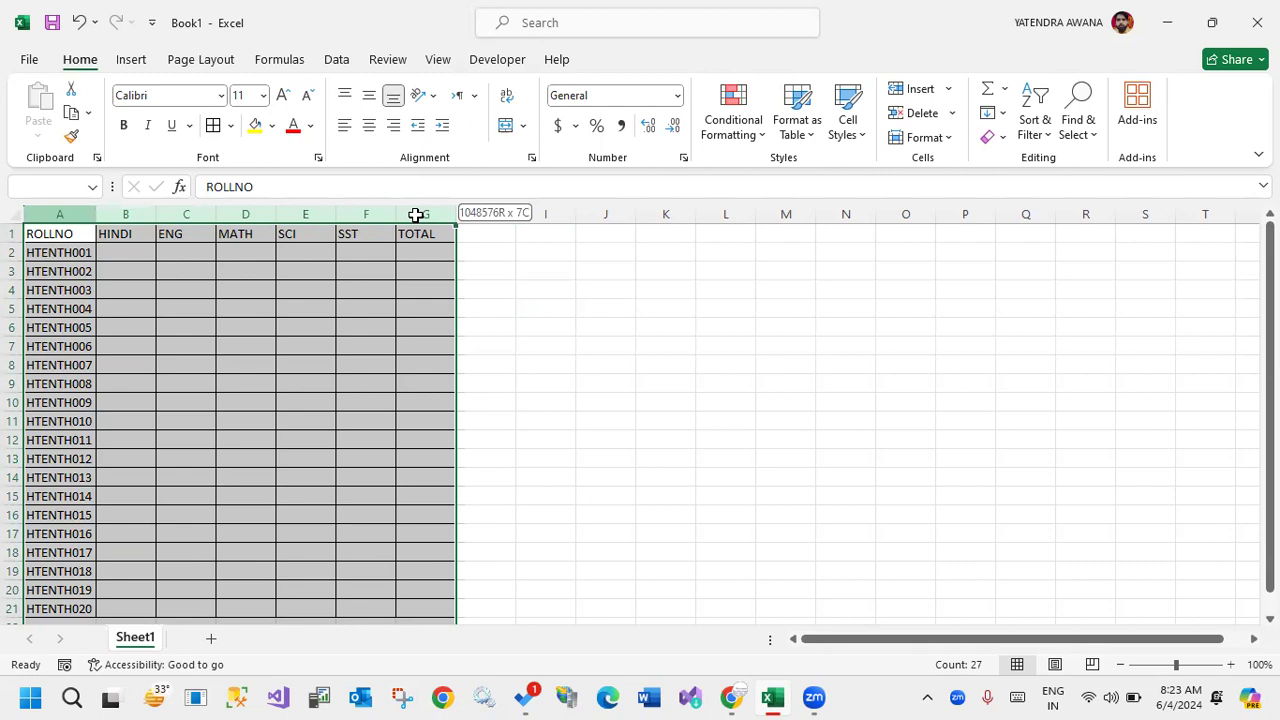
left_click_drag(415, 215, 417, 210)
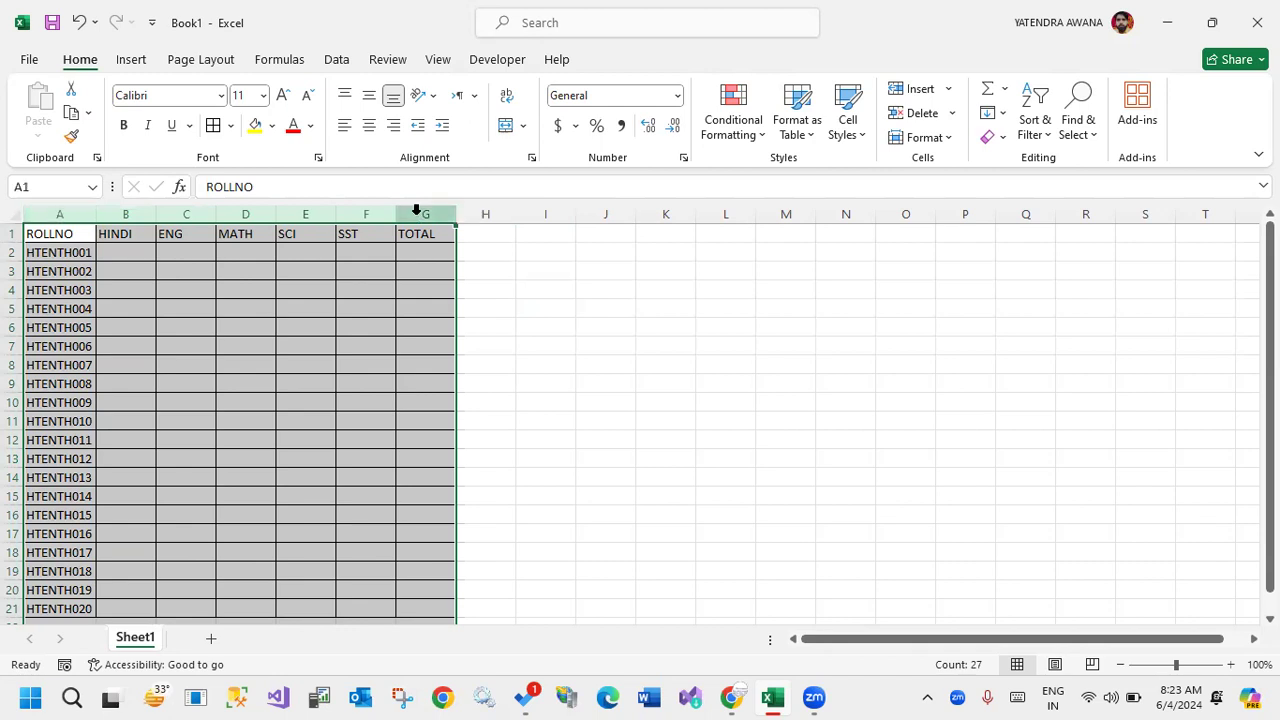
scroll(471, 360, "down", 15)
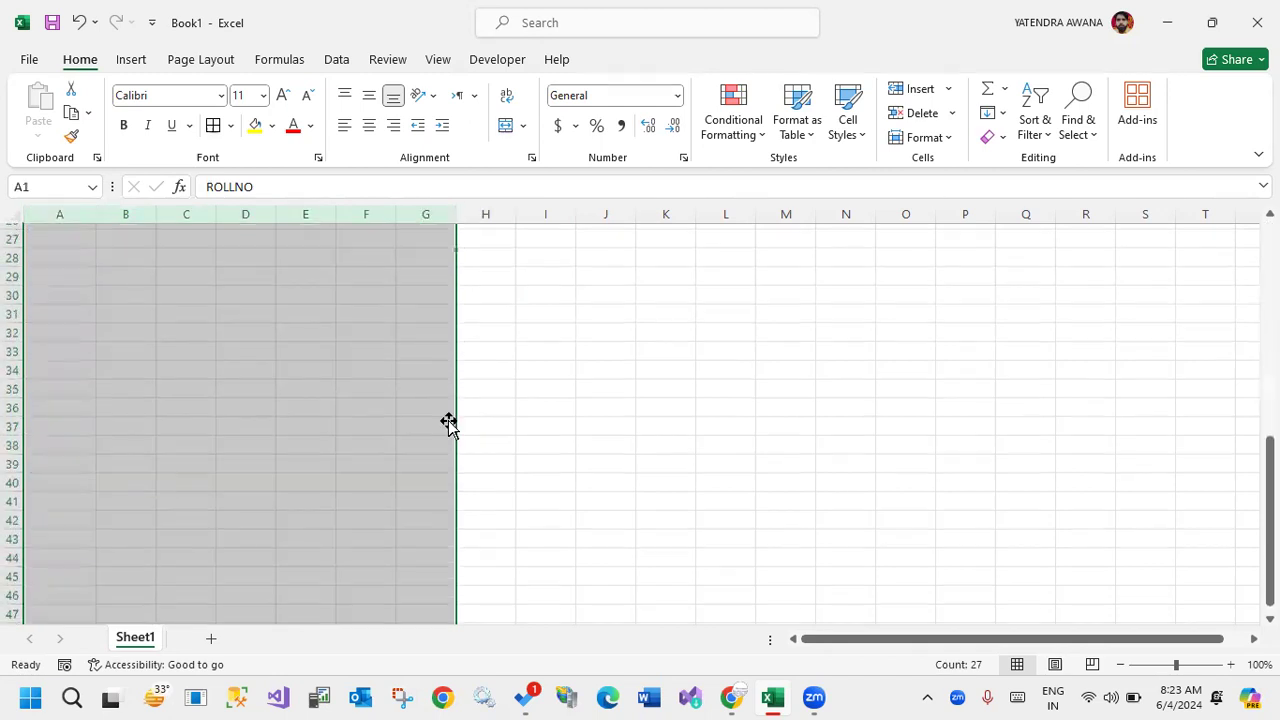
scroll(229, 510, "down", 18)
scroll(223, 371, "up", 16)
scroll(217, 365, "up", 17)
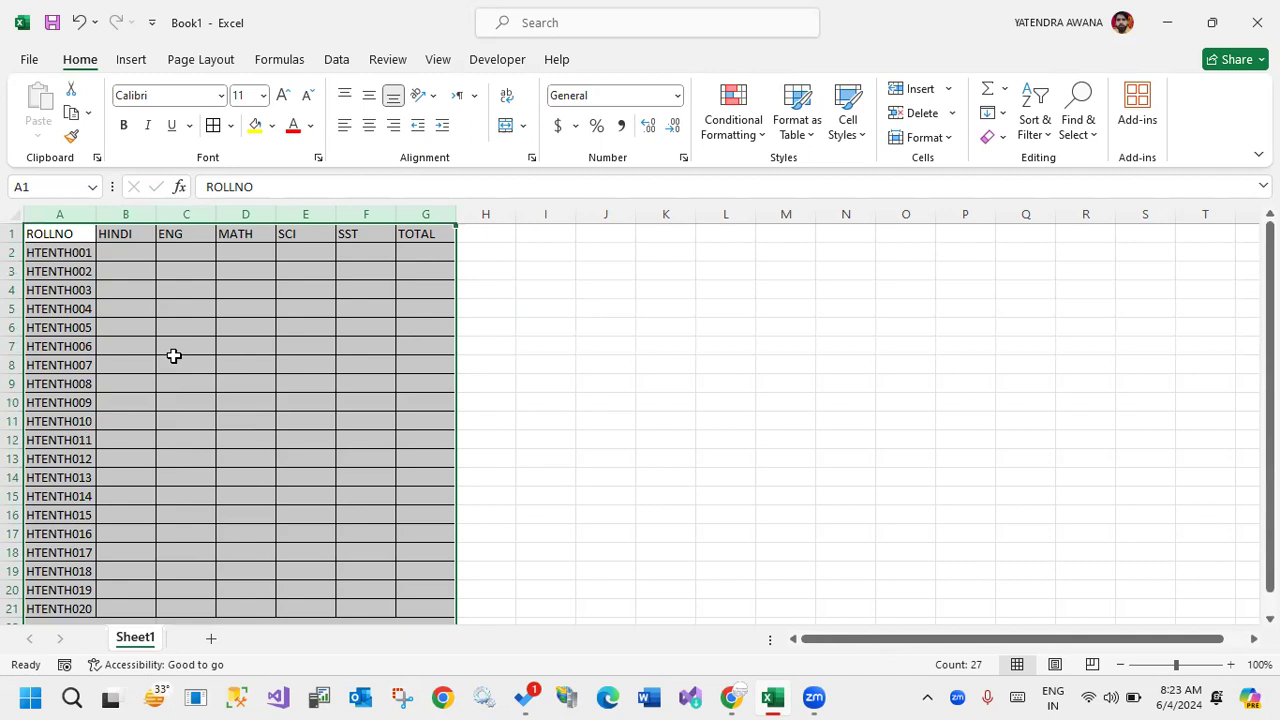
left_click(785, 495)
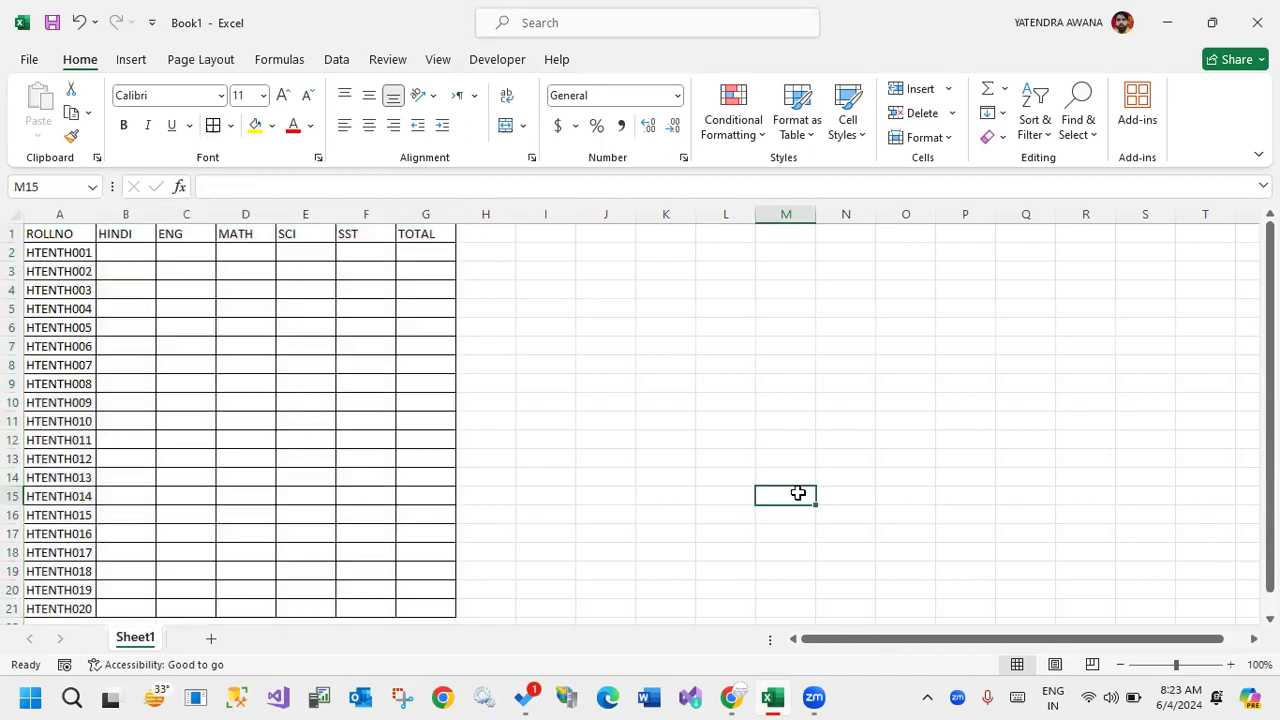
With only the cells A1:G21 selected, try widening the columns by resizing column D, and restore its width.
left_click(1119, 664)
left_click(45, 232)
left_click_drag(45, 232, 380, 565)
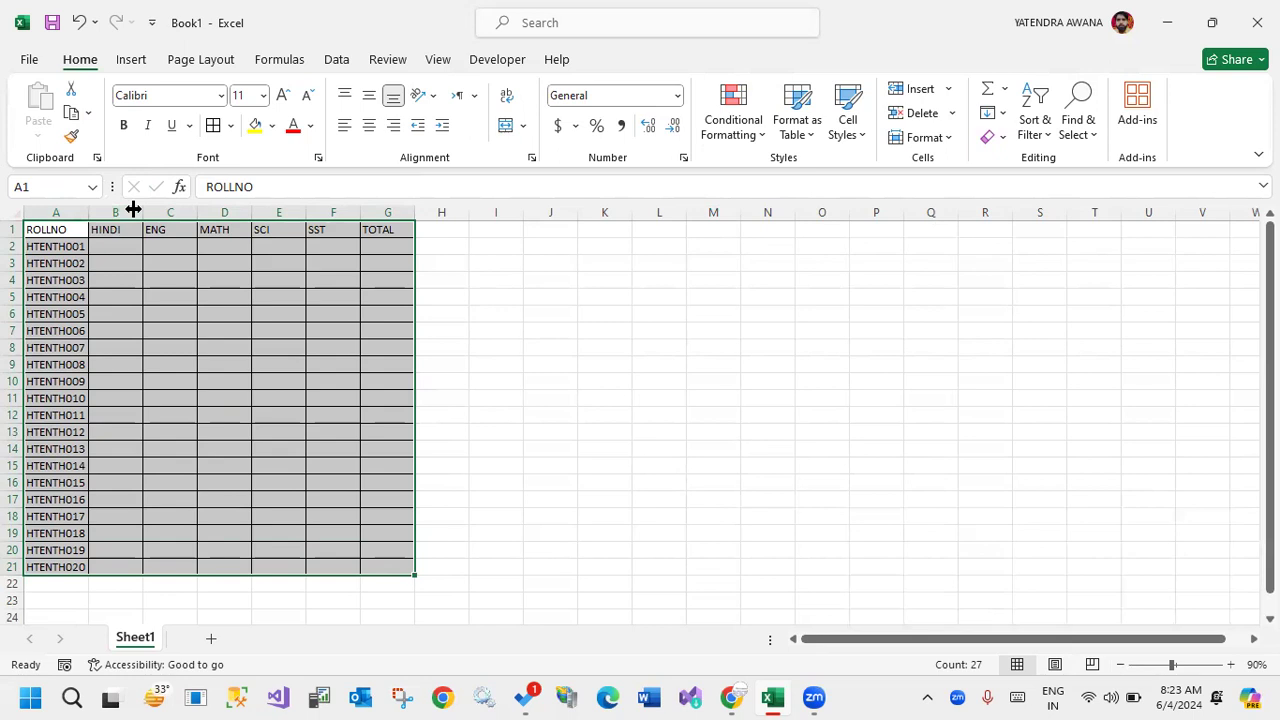
left_click(550, 432)
left_click_drag(62, 230, 381, 564)
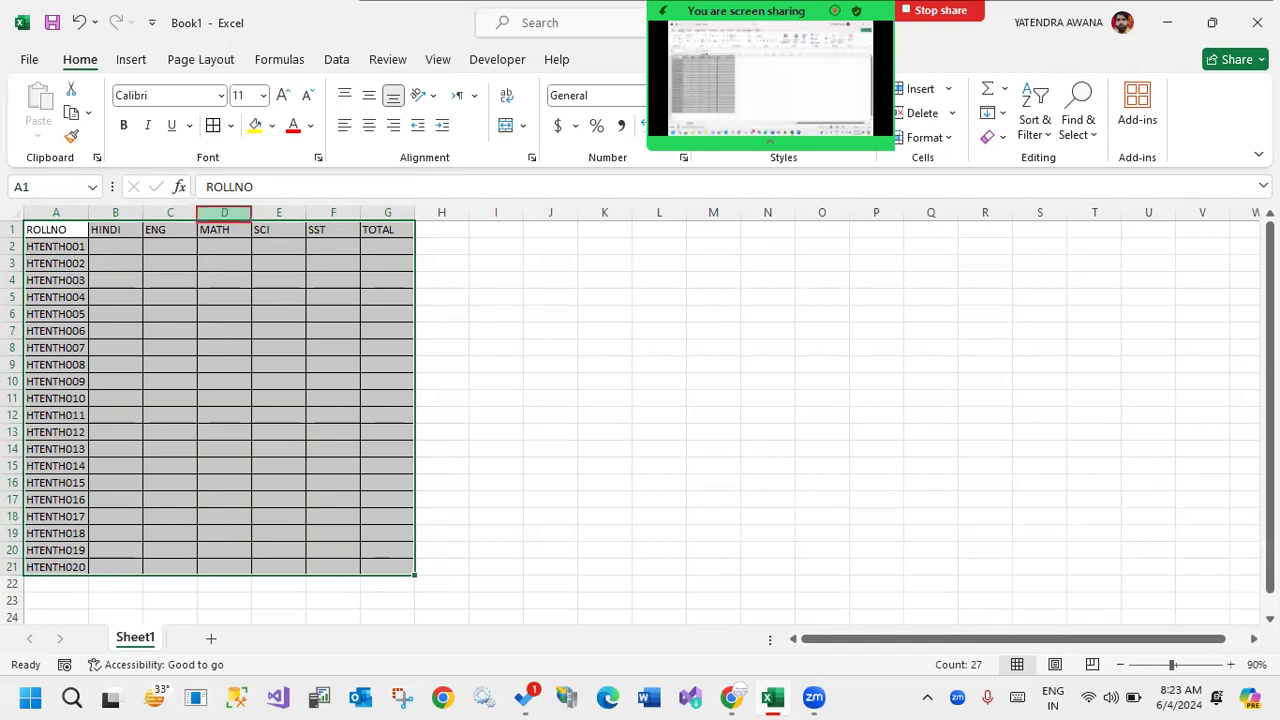
mouse_move(249, 206)
left_mouse_down()
mouse_move(308, 222)
mouse_move(257, 214)
mouse_move(261, 230)
mouse_move(244, 228)
mouse_move(251, 193)
left_mouse_up()
key("Escape")
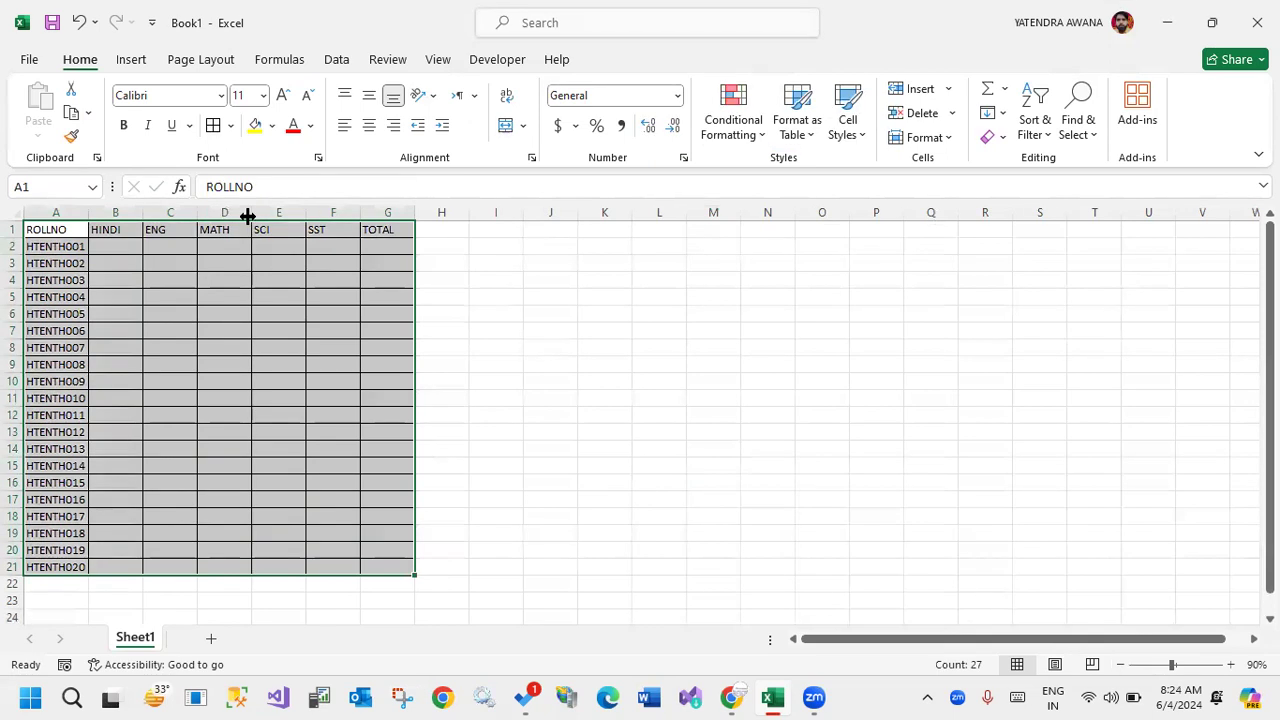
left_click_drag(247, 216, 277, 219)
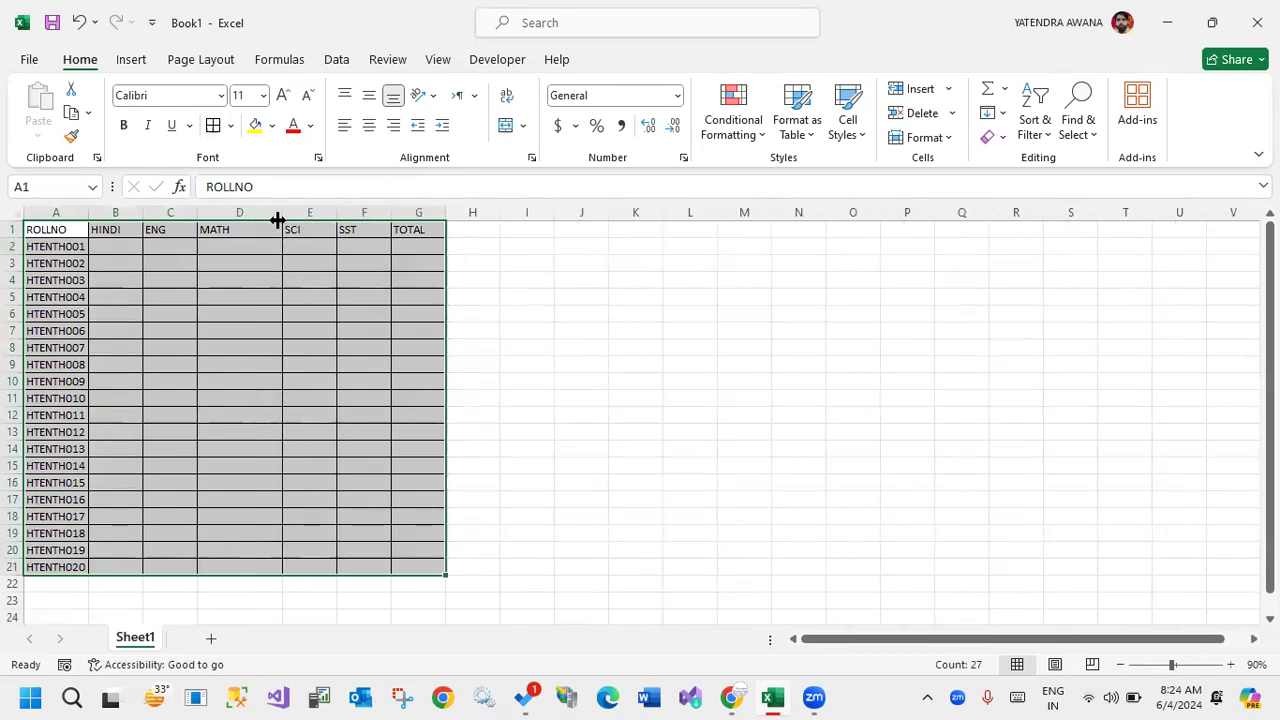
left_click_drag(277, 219, 246, 214)
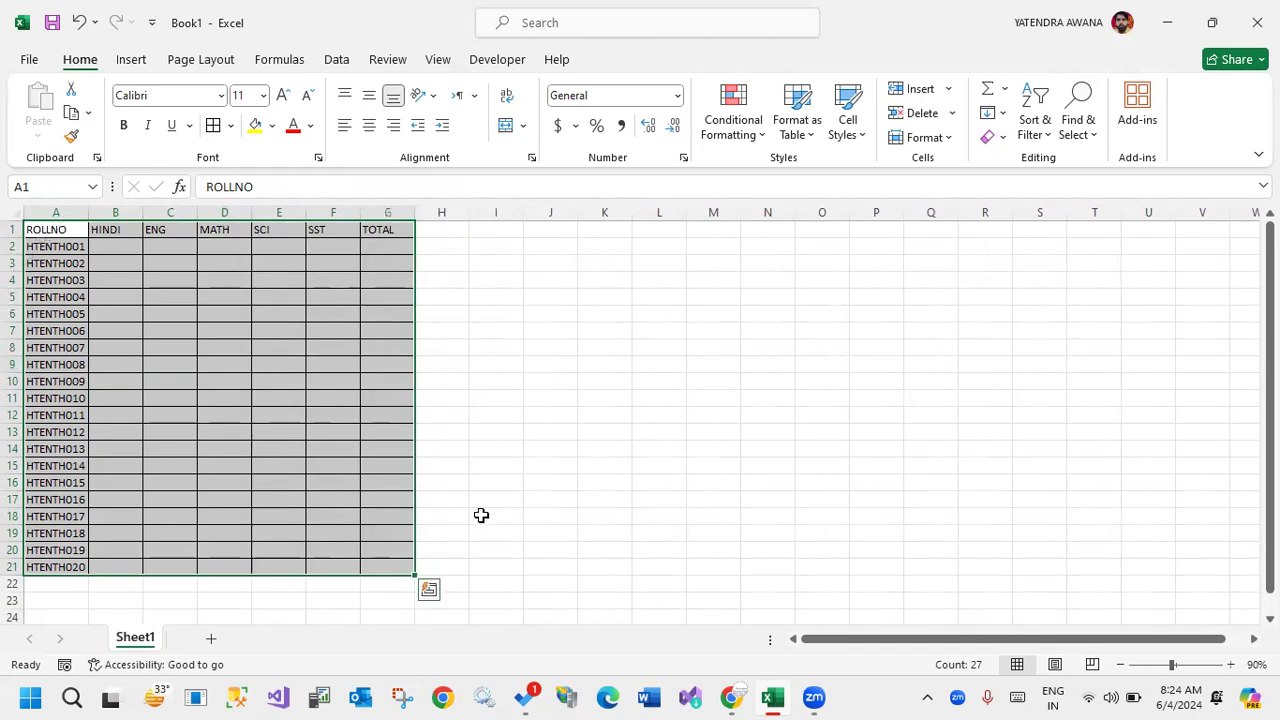
Widen the empty column I slightly.
mouse_move(522, 211)
left_mouse_down()
mouse_move(619, 205)
mouse_move(534, 206)
mouse_move(546, 206)
left_mouse_up()
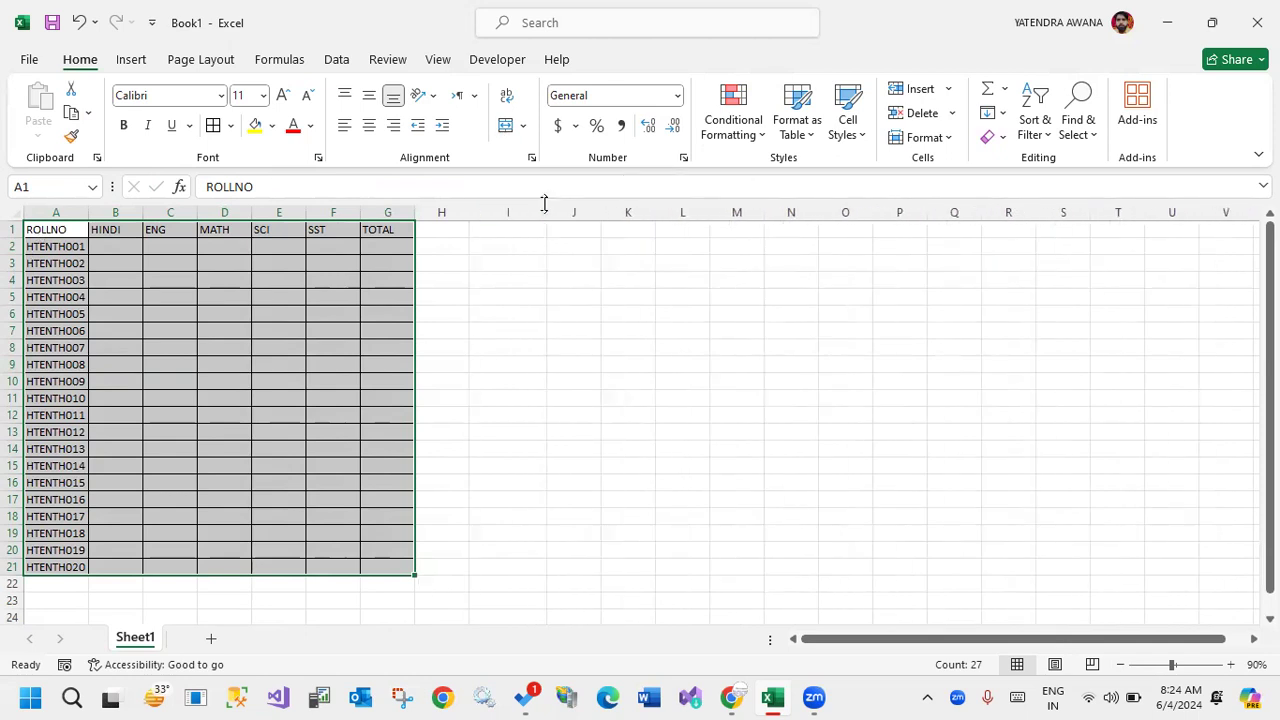
left_click(560, 292)
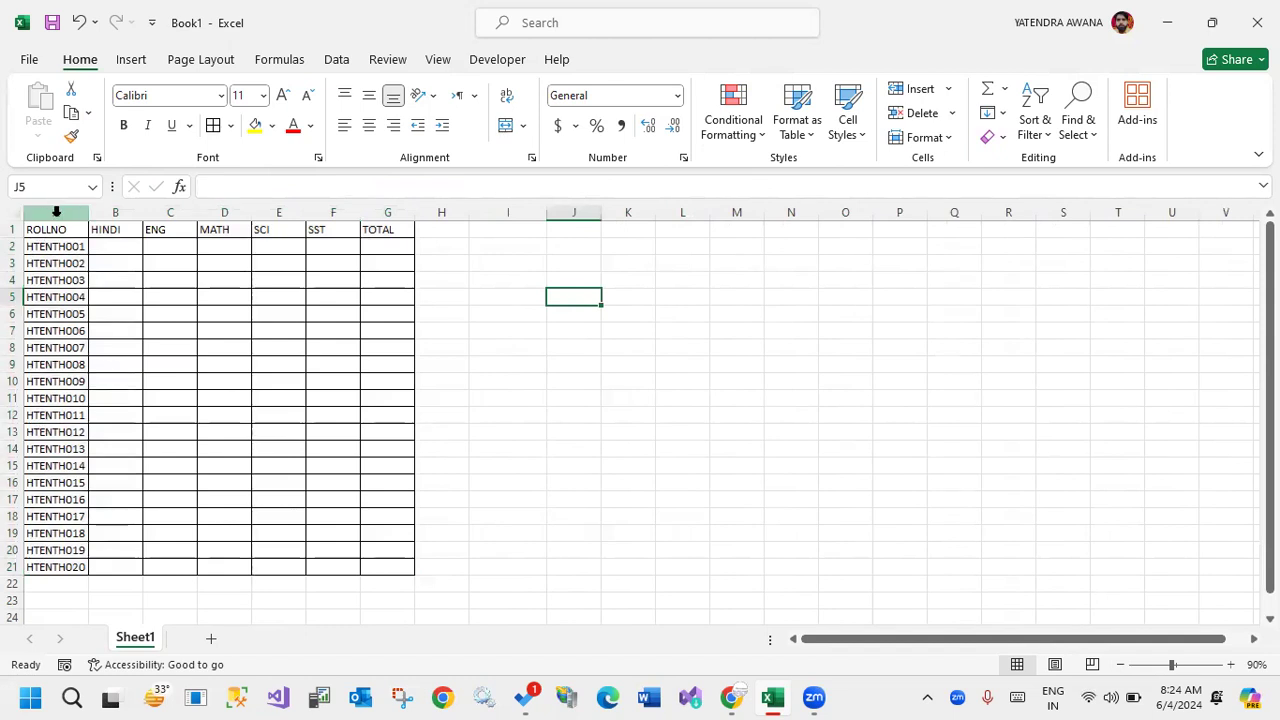
Widen the entire columns A through G together to one much larger, equal width.
left_click_drag(56, 212, 405, 210)
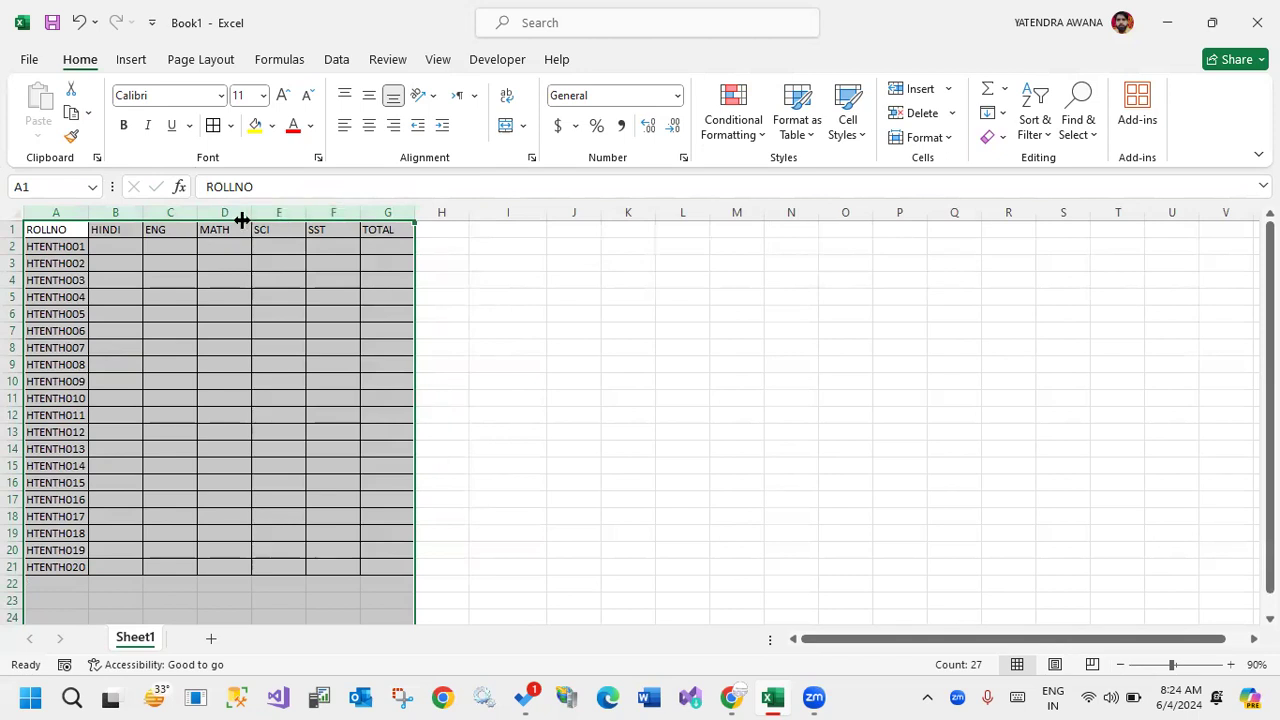
left_click_drag(251, 218, 431, 207)
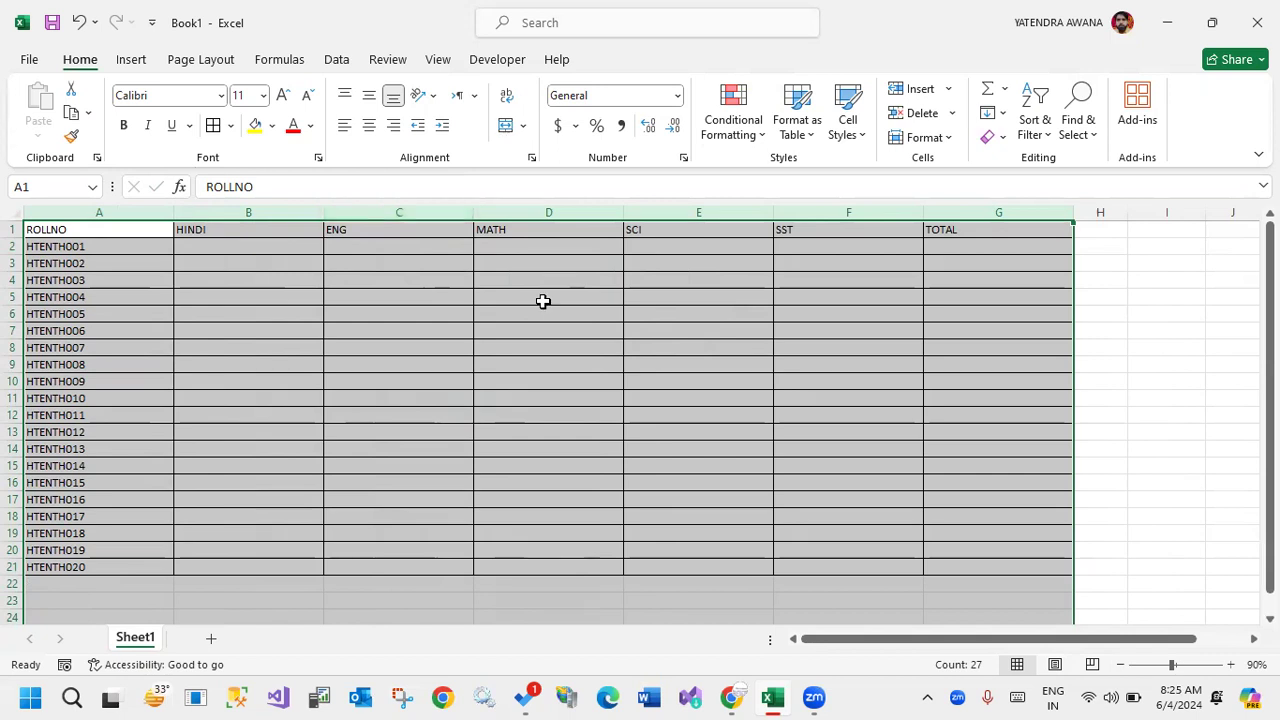
left_click(543, 299)
mouse_move(629, 190)
left_mouse_down()
mouse_move(717, 351)
mouse_move(724, 614)
left_mouse_up()
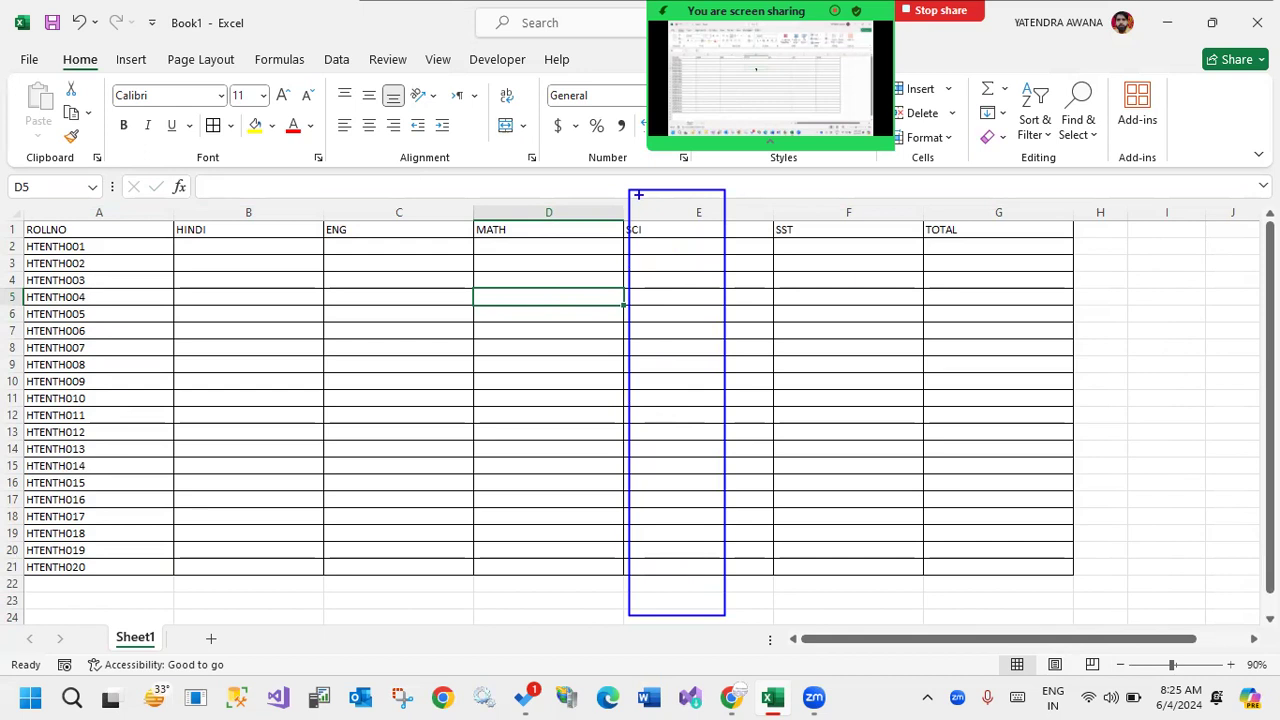
mouse_move(630, 192)
left_mouse_down()
mouse_move(666, 211)
mouse_move(769, 323)
mouse_move(789, 407)
left_mouse_up()
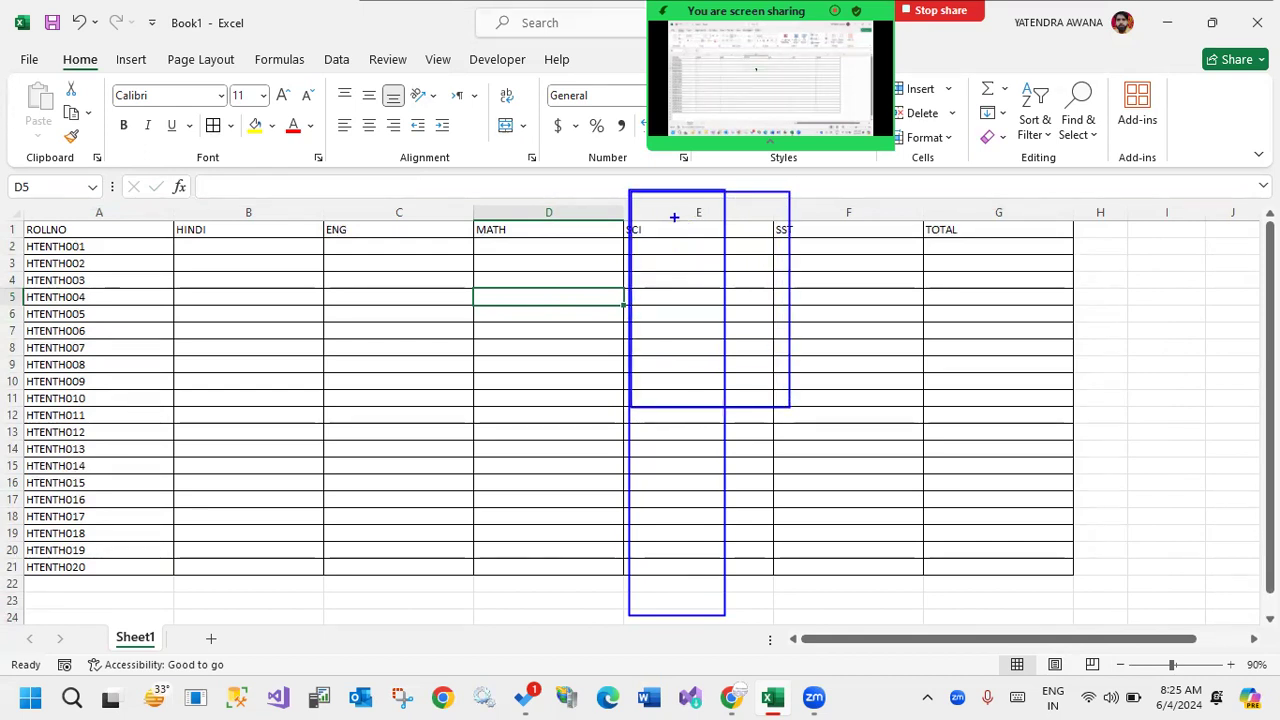
left_click_drag(628, 231, 797, 231)
left_click_drag(630, 514, 724, 514)
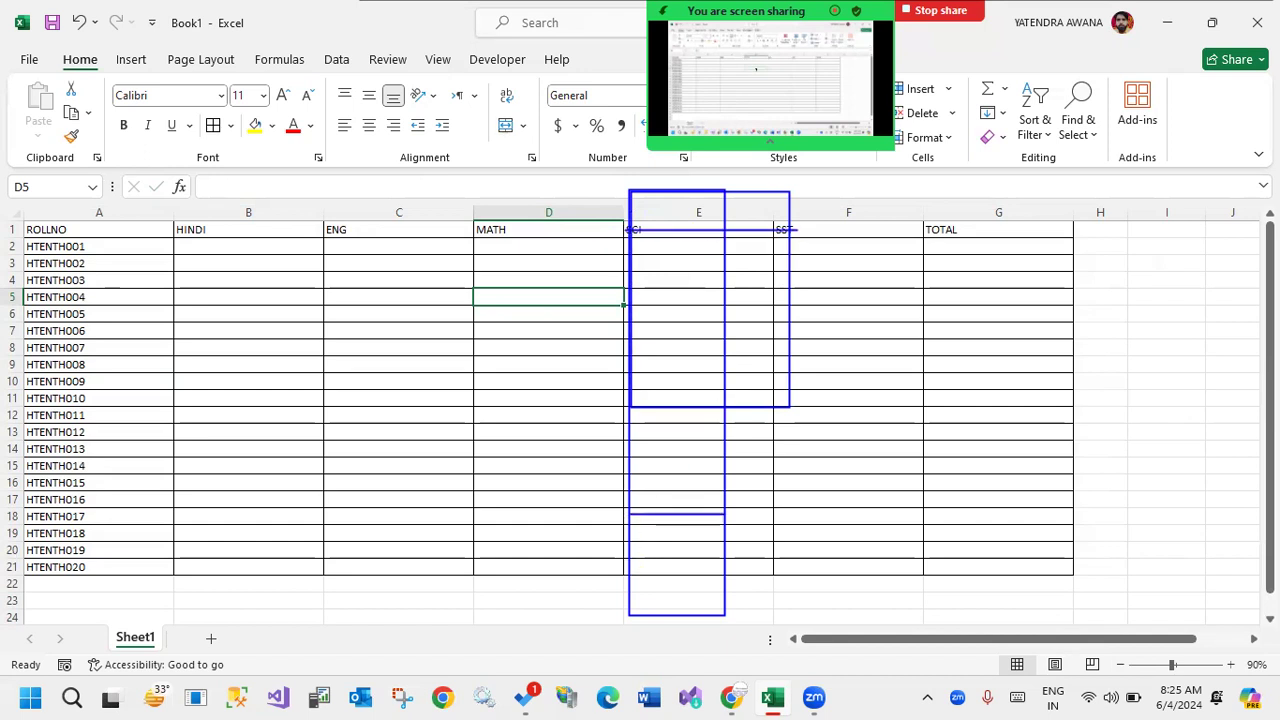
mouse_move(610, 172)
left_mouse_down()
mouse_move(708, 162)
mouse_move(800, 290)
mouse_move(784, 654)
mouse_move(604, 655)
mouse_move(582, 452)
mouse_move(635, 156)
mouse_move(686, 154)
mouse_move(826, 458)
mouse_move(701, 252)
mouse_move(669, 165)
left_mouse_up()
left_click(939, 10)
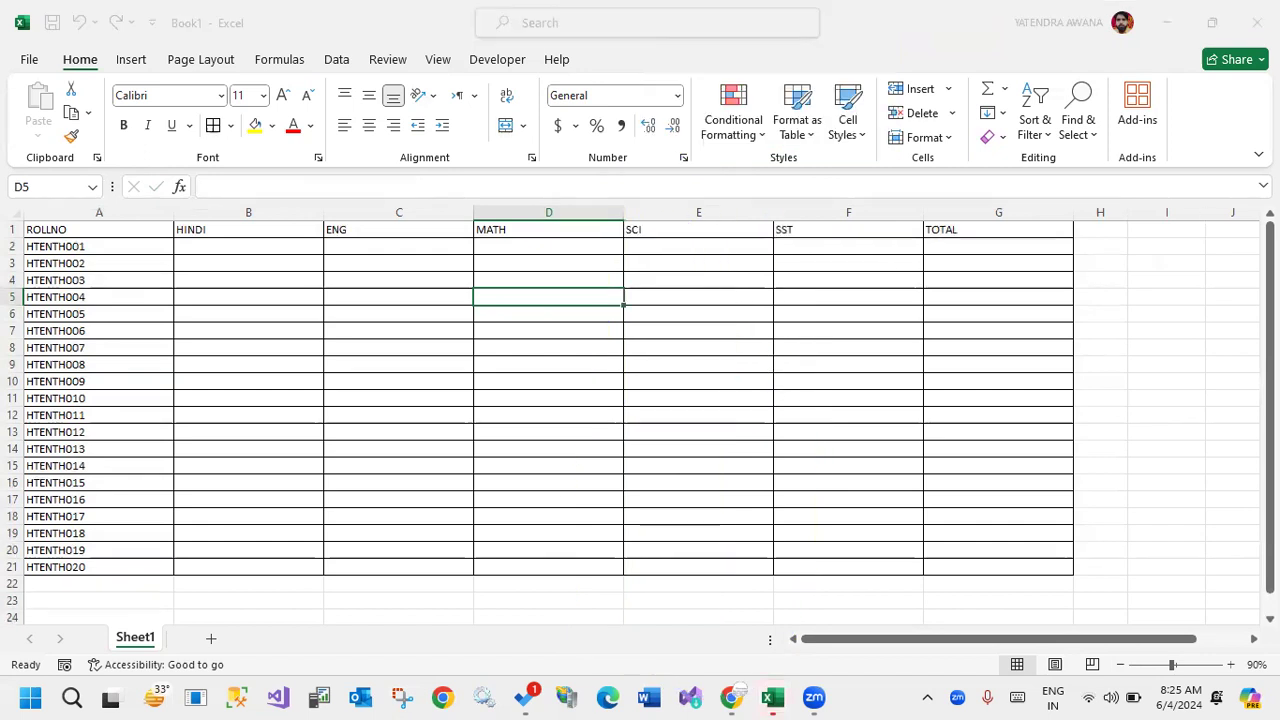
Auto-fit the entire columns A through G to their contents, and widen them together to an equal width of about 26.
left_click(689, 275)
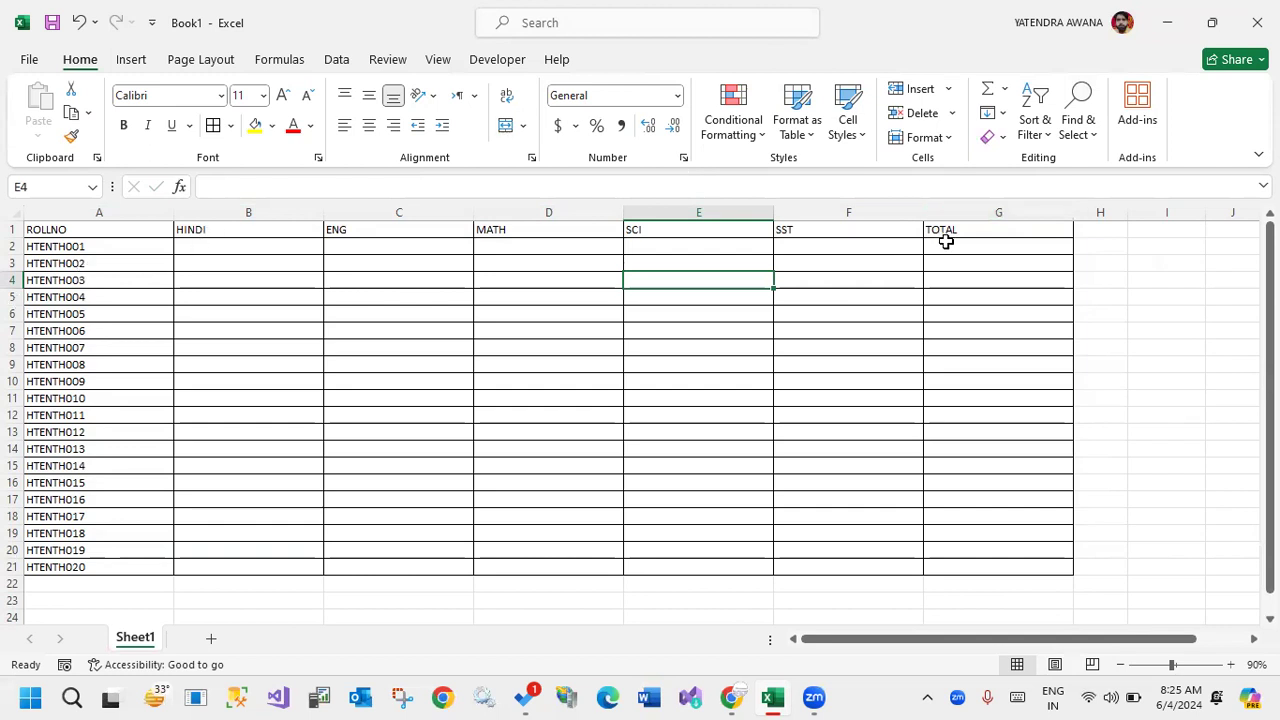
left_click_drag(977, 211, 6, 166)
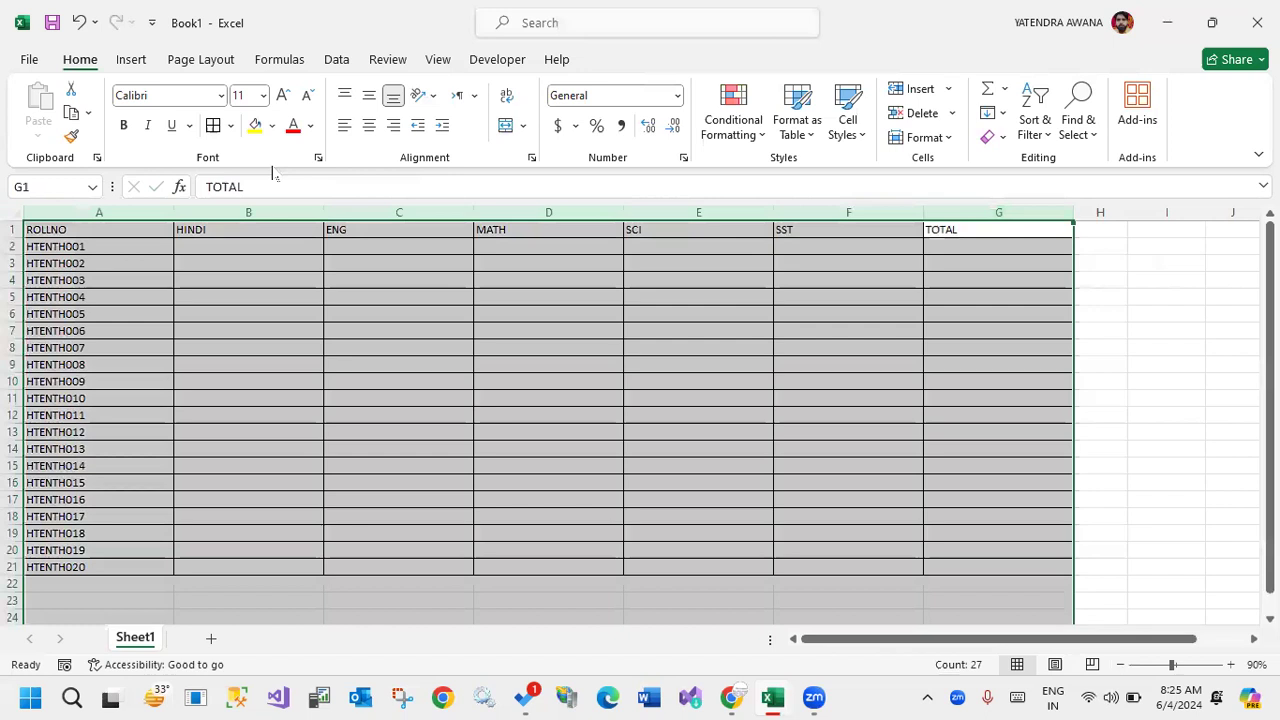
double_click(315, 208)
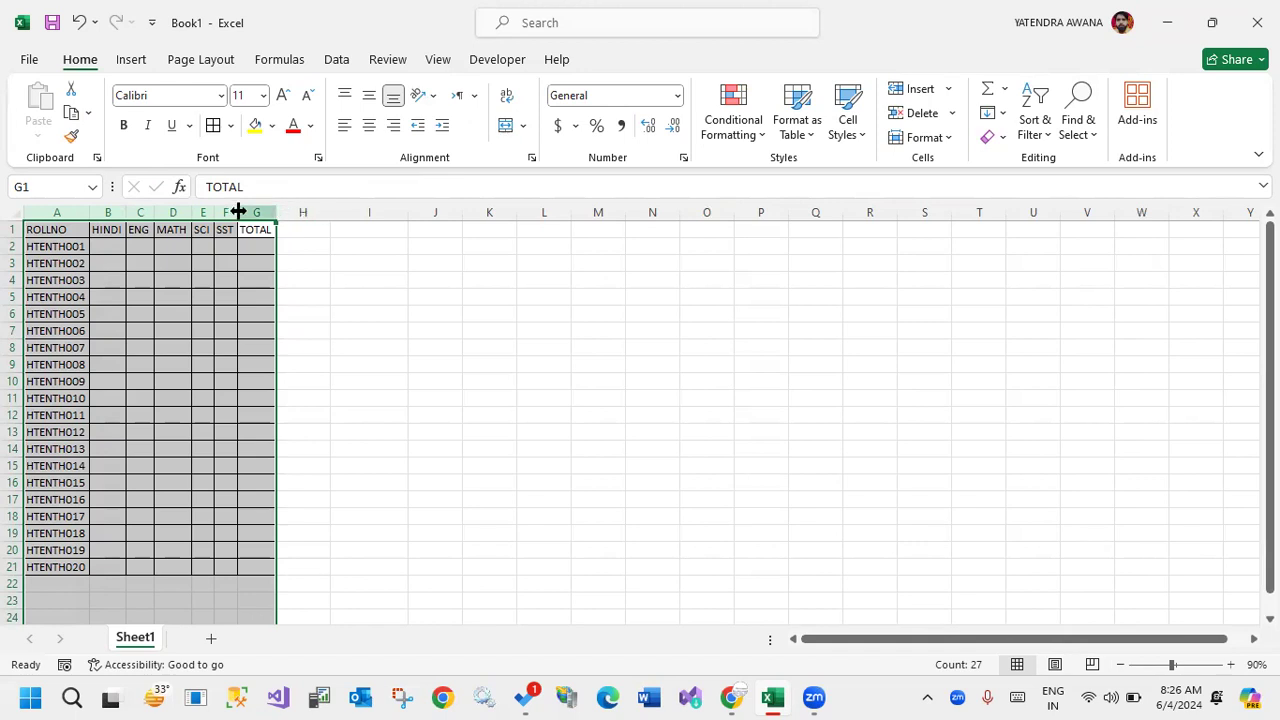
left_click(58, 211)
left_click_drag(71, 217, 391, 225)
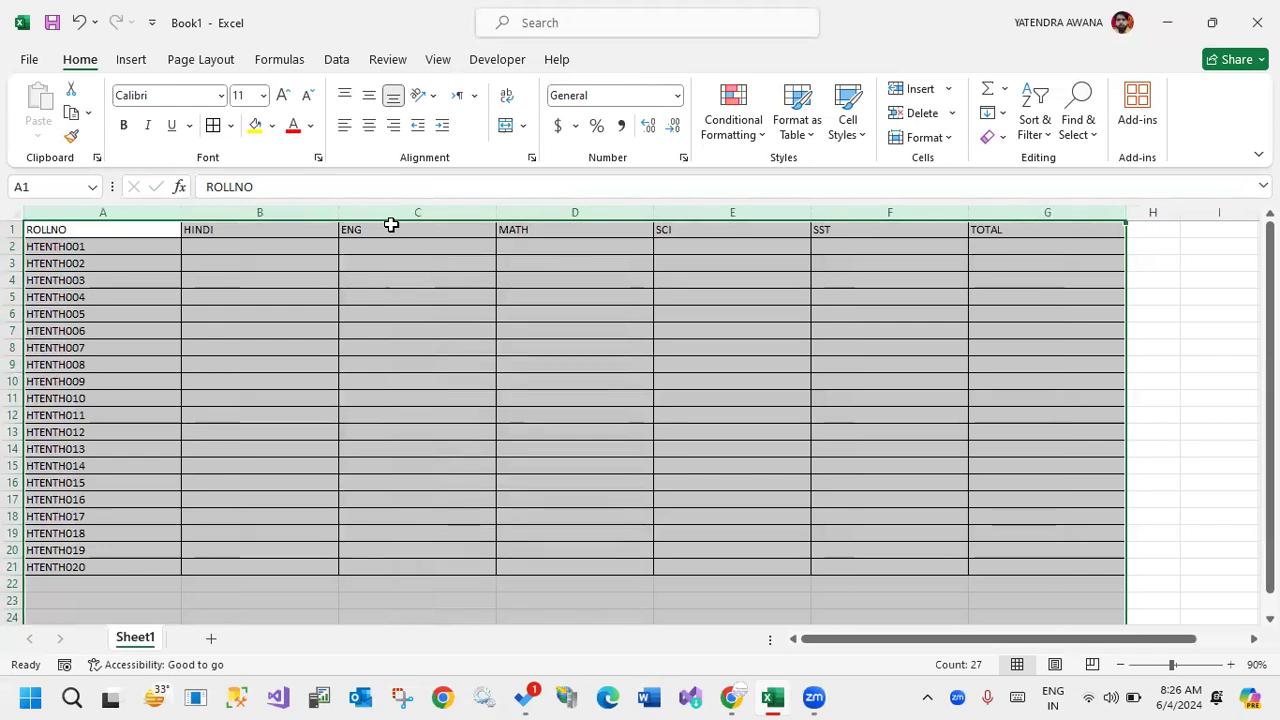
Enter the Hindi marks 45, 56 and 78 for roll numbers HTENTH001 to HTENTH003 in B2:B4.
left_click(269, 243)
type("45")
key("Return")
type("56")
key("Return")
type("78")
key("Return")
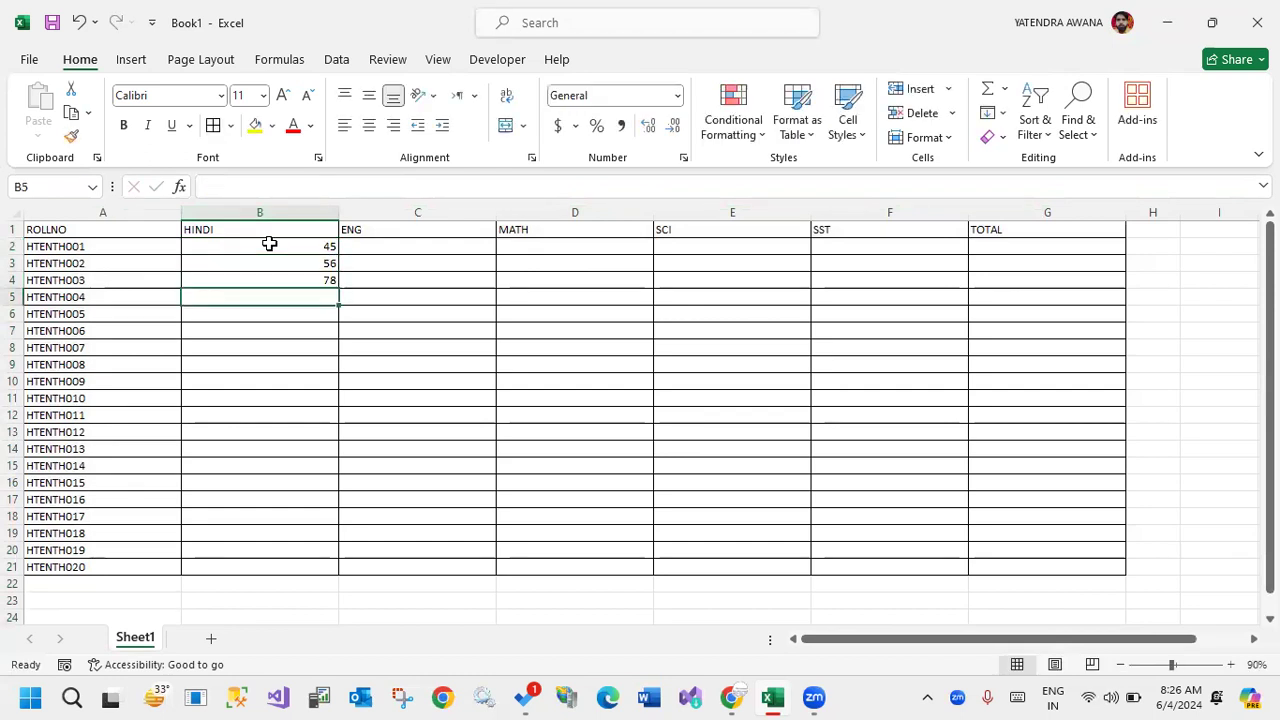
type("23454675687908090989")
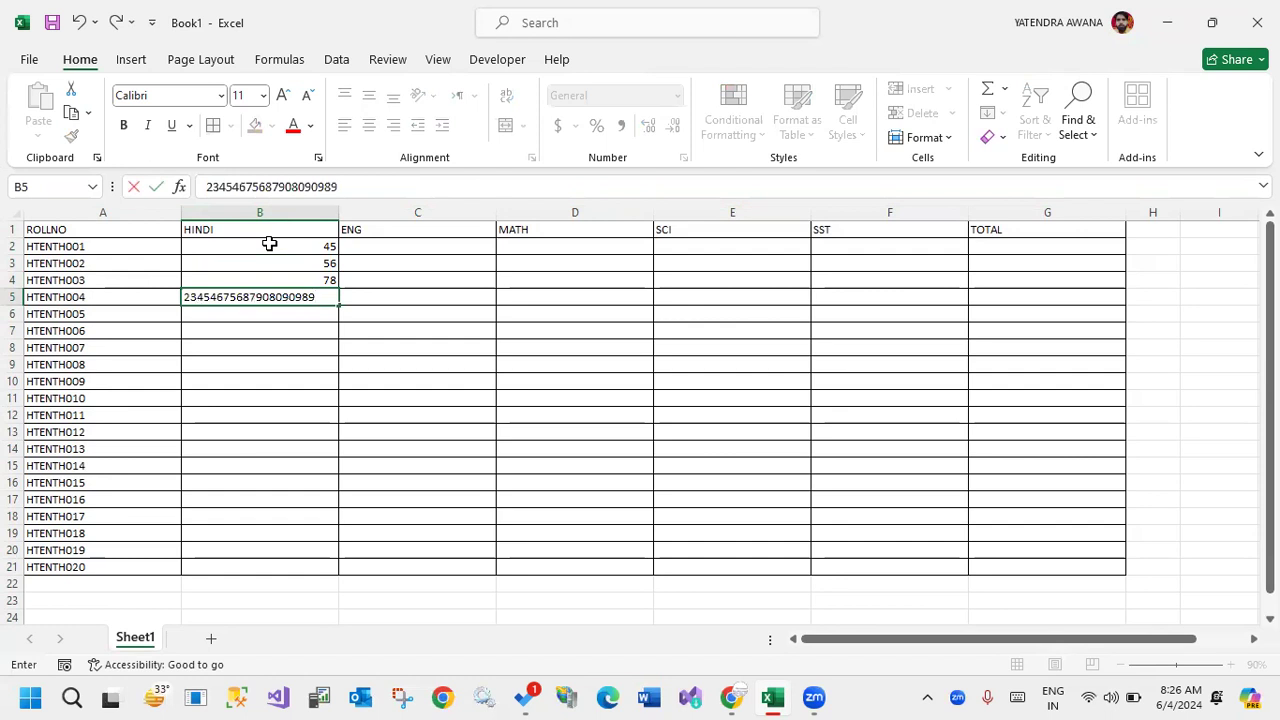
left_click(420, 448)
mouse_move(1017, 202)
left_mouse_down()
mouse_move(1029, 206)
mouse_move(489, 246)
mouse_move(6, 189)
left_mouse_up()
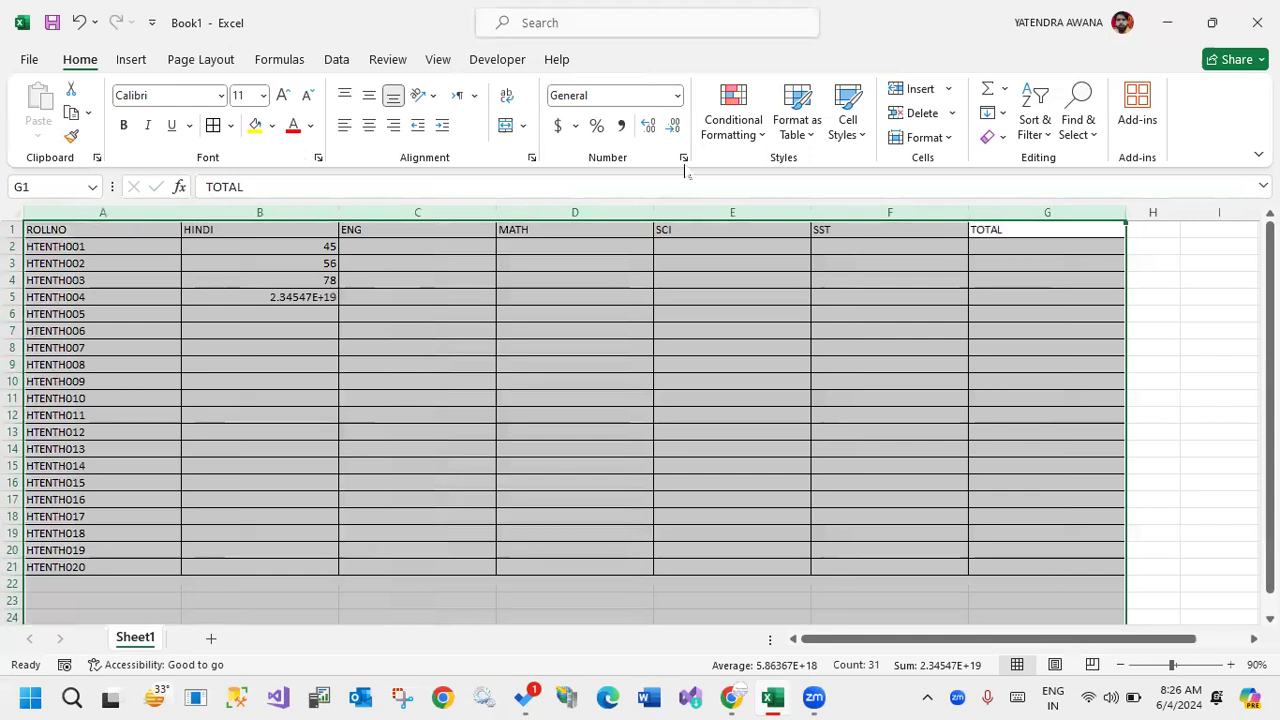
double_click(653, 212)
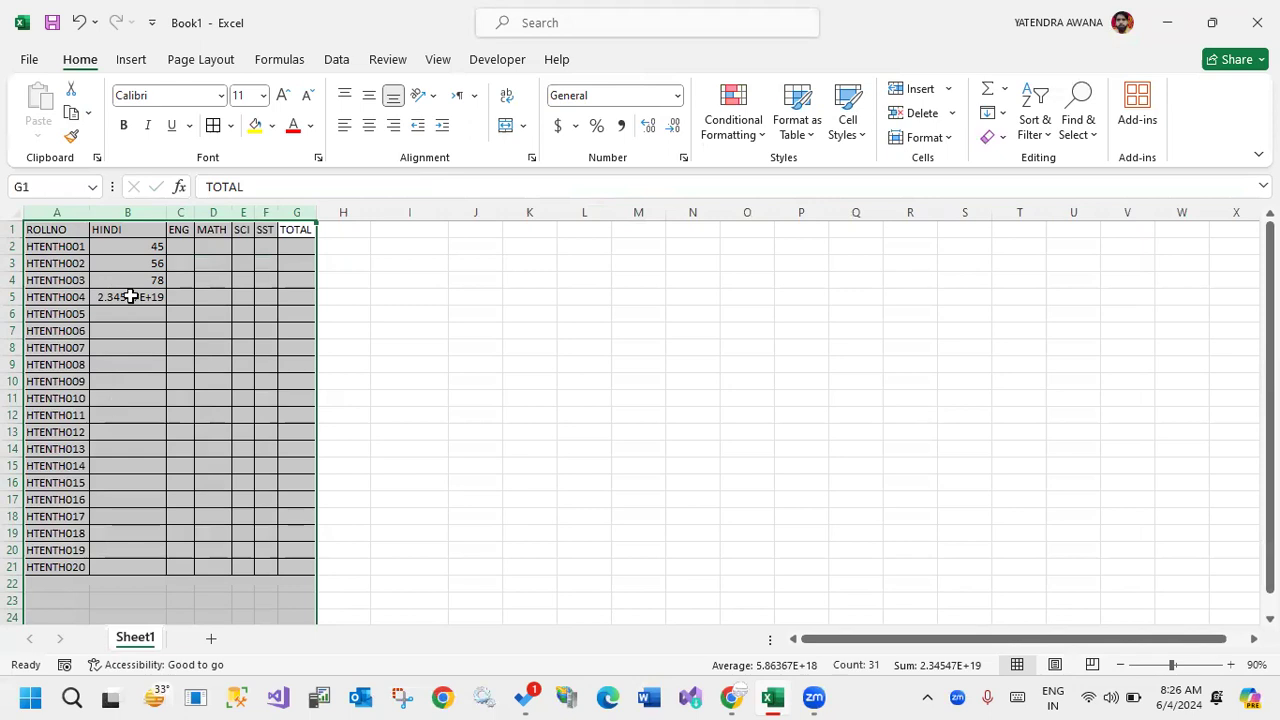
Clear the long number from B5 and auto-fit the HINDI column to its remaining contents.
left_click(130, 297)
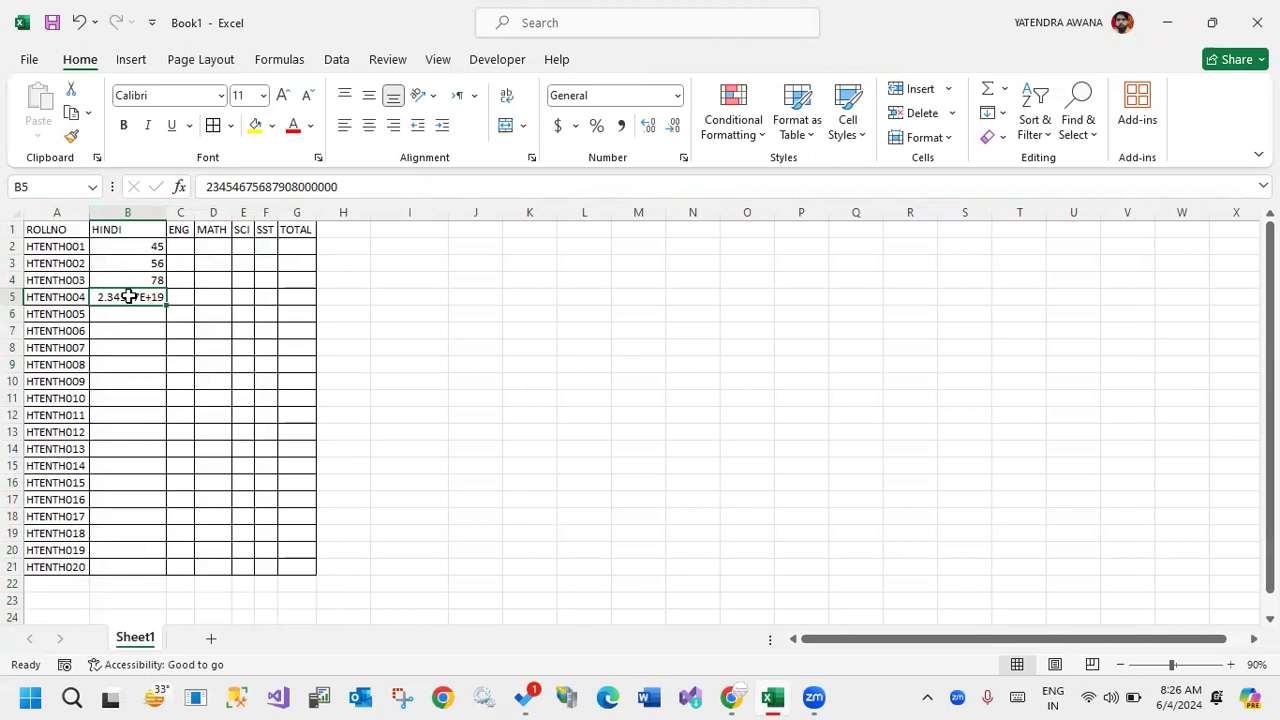
key("Delete")
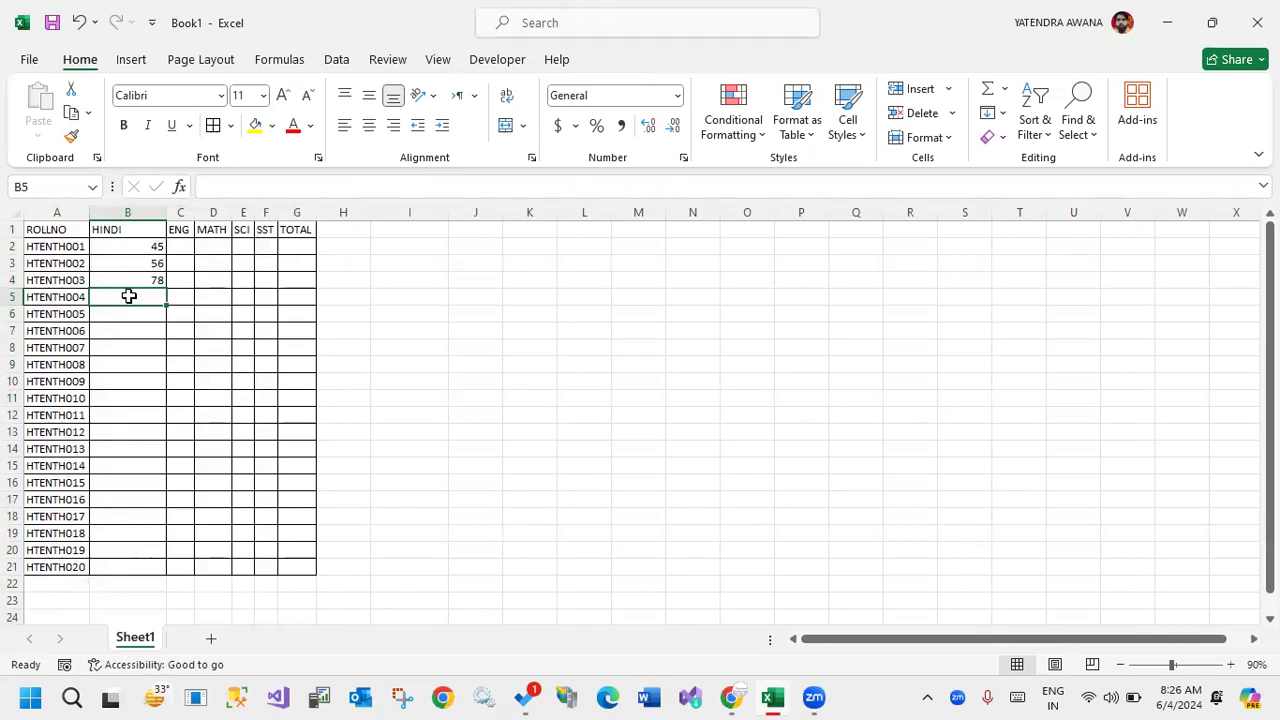
left_click_drag(127, 212, 265, 207)
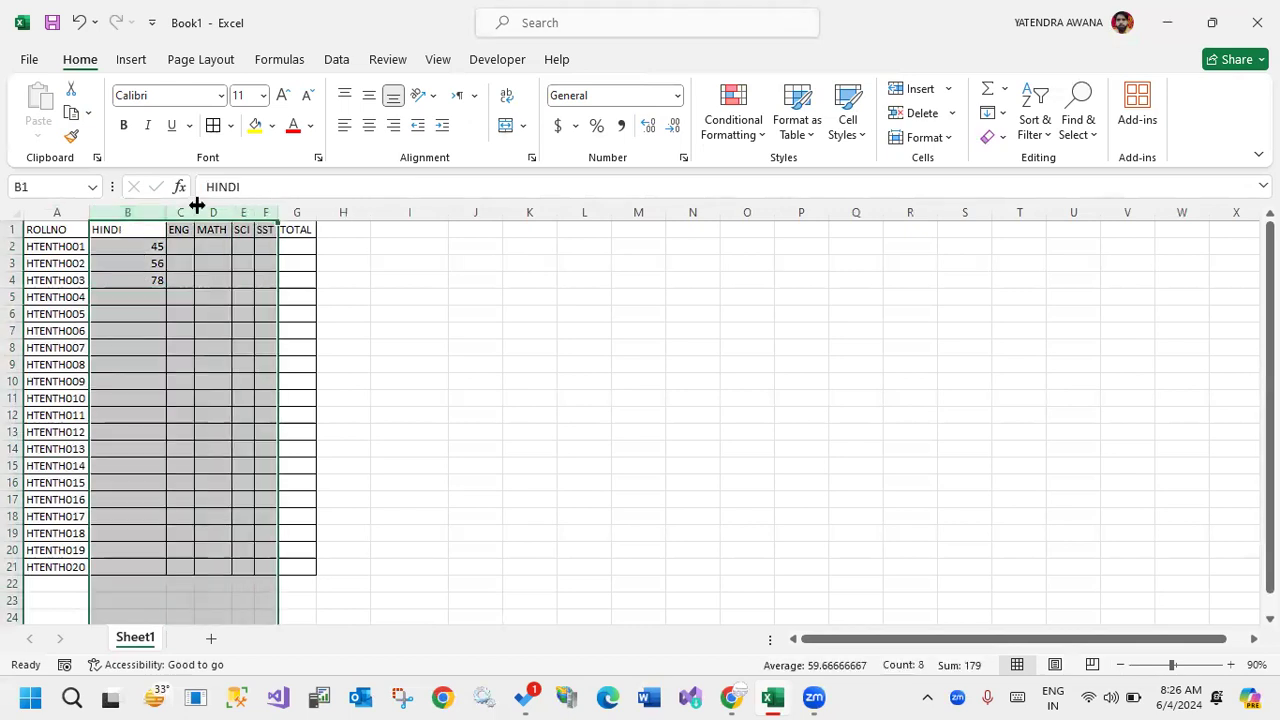
left_click(131, 229)
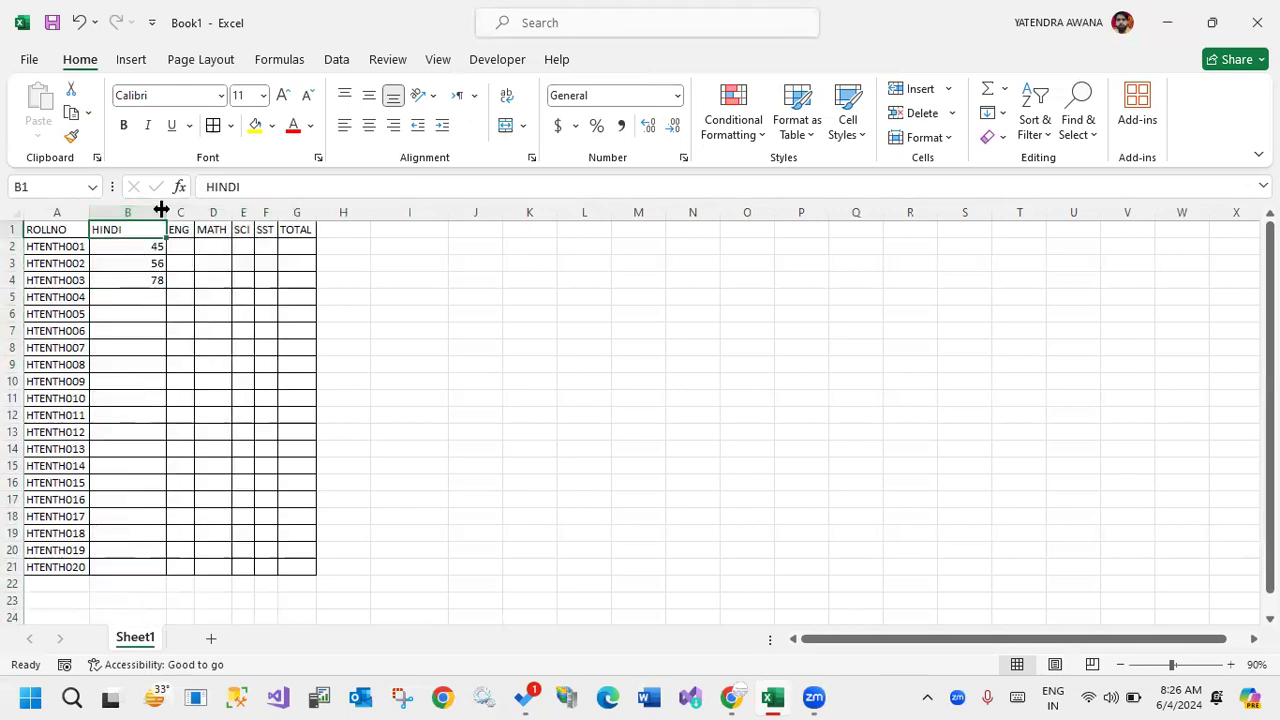
double_click(161, 208)
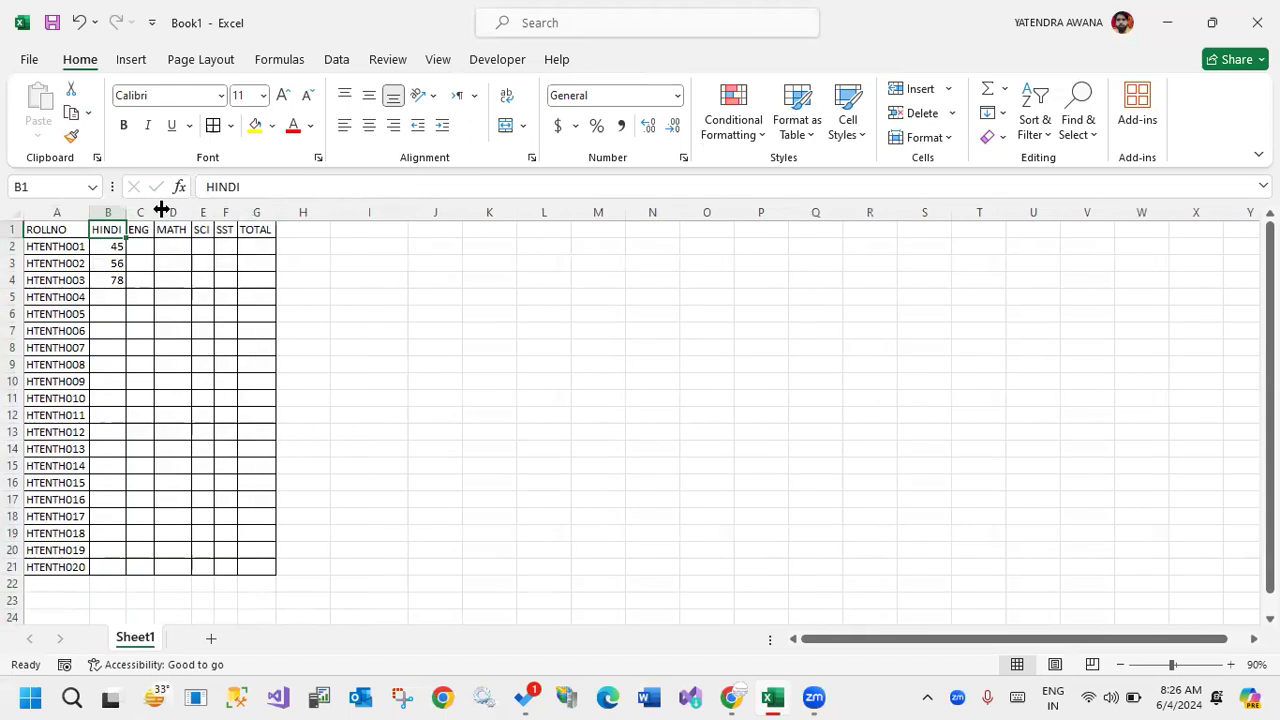
Widen the entire columns A through G together to one large equal width, and bold the headings in A1:G1.
left_click_drag(69, 211, 400, 224)
left_click(766, 278)
left_click_drag(66, 231, 1086, 234)
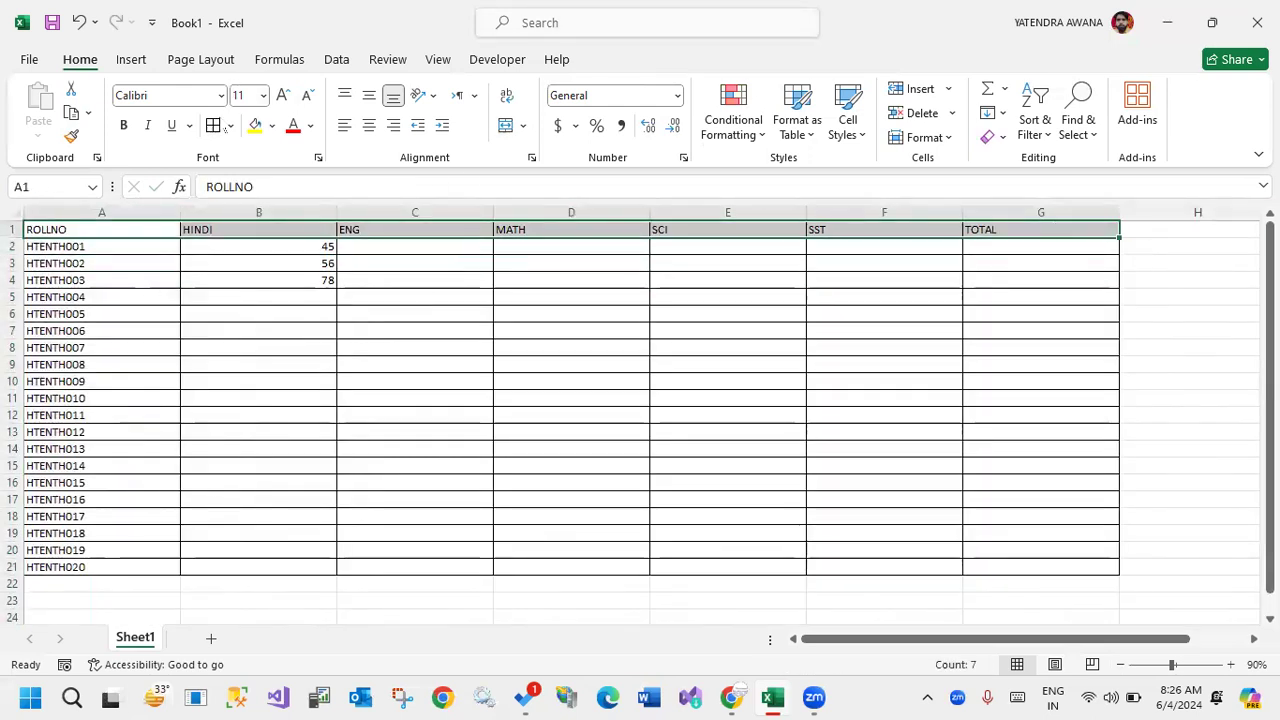
left_click(124, 126)
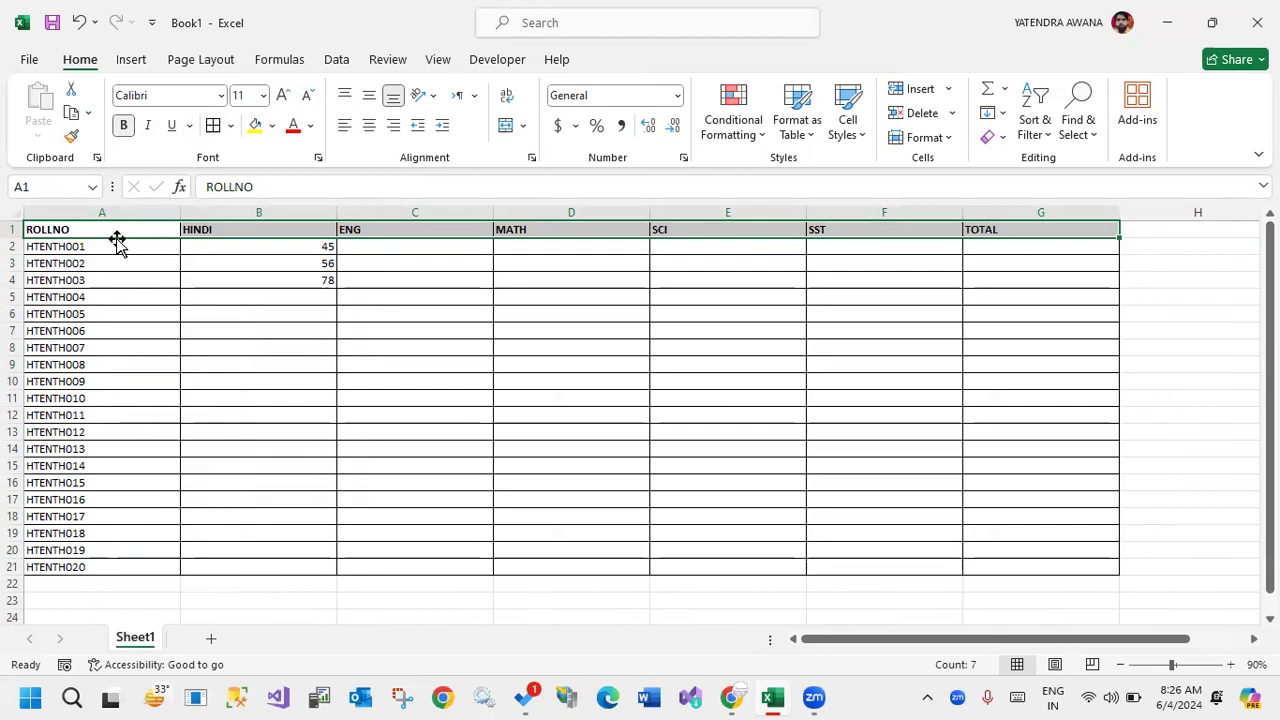
Align the contents of the whole table A1:G21 vertically to the middle of their cells.
left_click_drag(117, 230, 1037, 566)
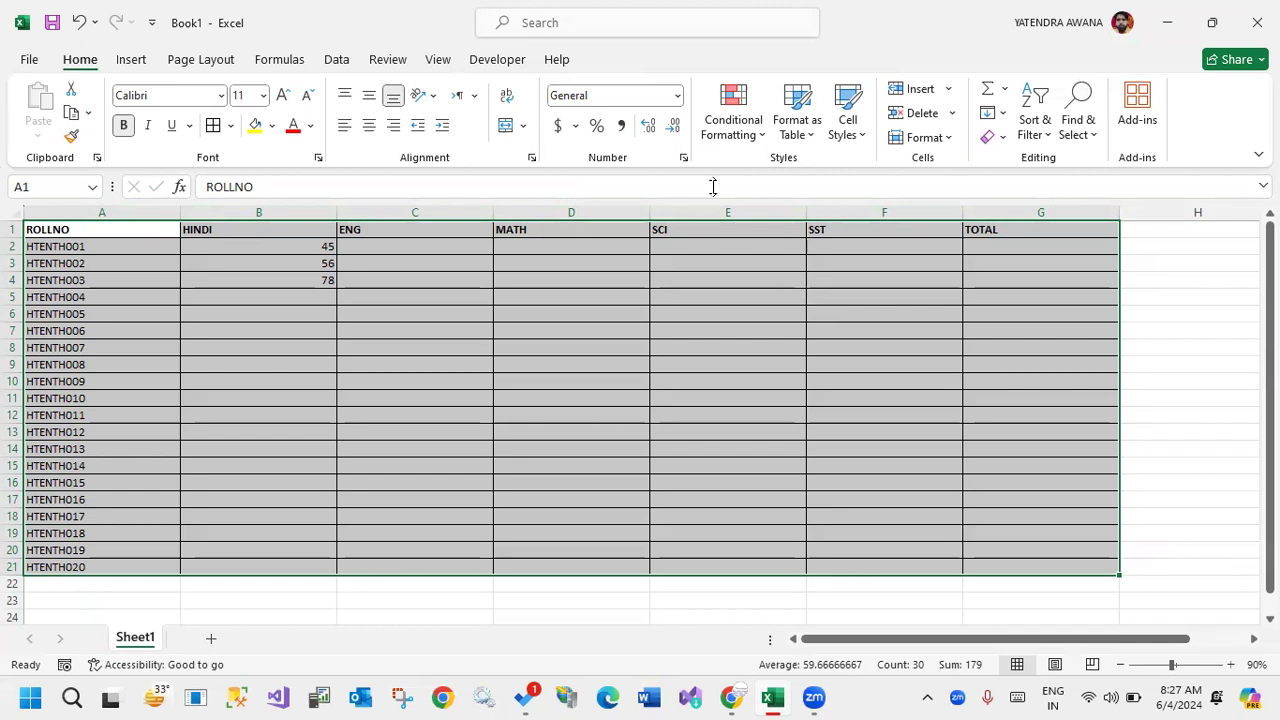
mouse_move(365, 178)
left_mouse_down()
mouse_move(348, 112)
mouse_move(312, 68)
mouse_move(442, 76)
mouse_move(494, 134)
mouse_move(352, 178)
mouse_move(299, 72)
left_mouse_up()
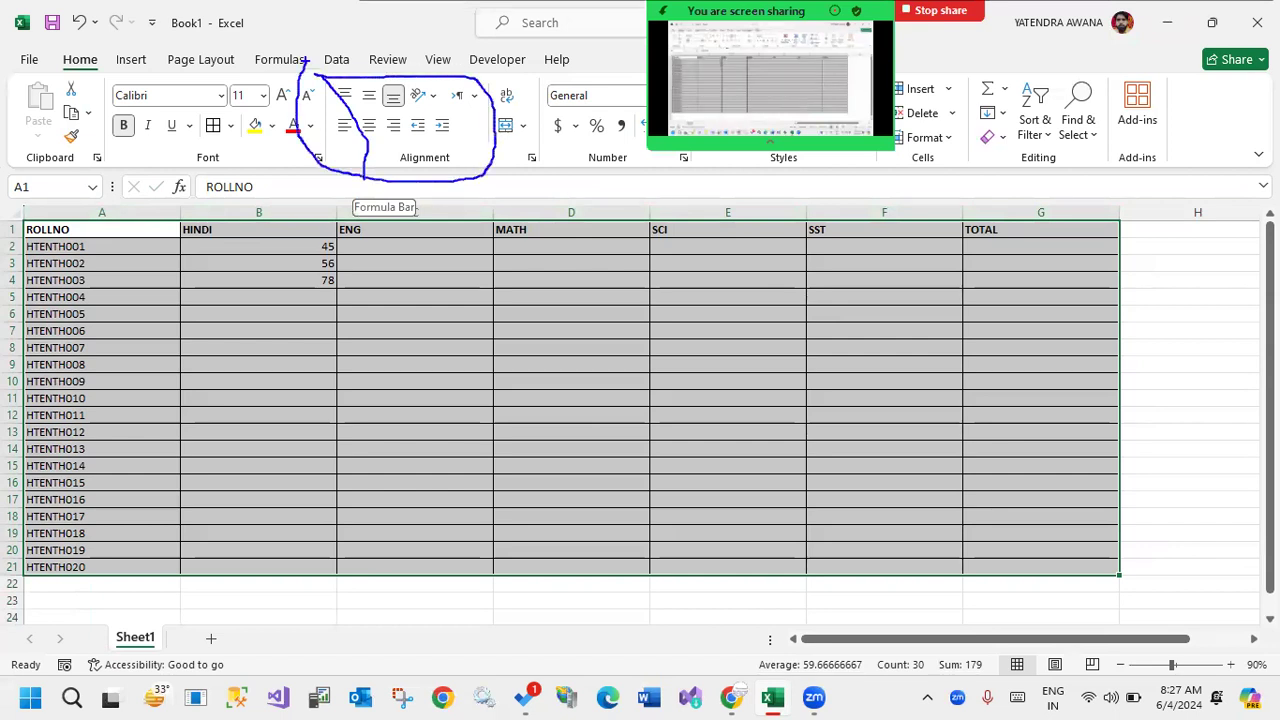
key("Escape")
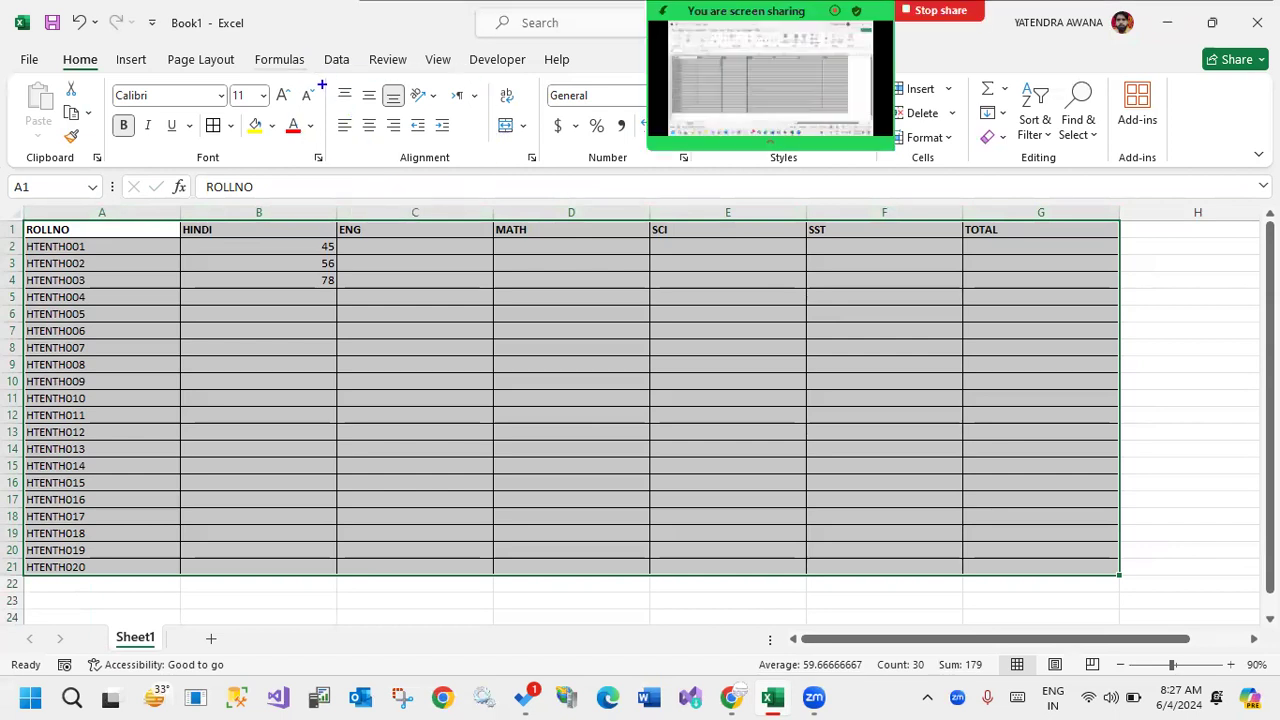
mouse_move(328, 78)
left_mouse_down()
mouse_move(374, 88)
mouse_move(405, 122)
mouse_move(407, 148)
left_mouse_up()
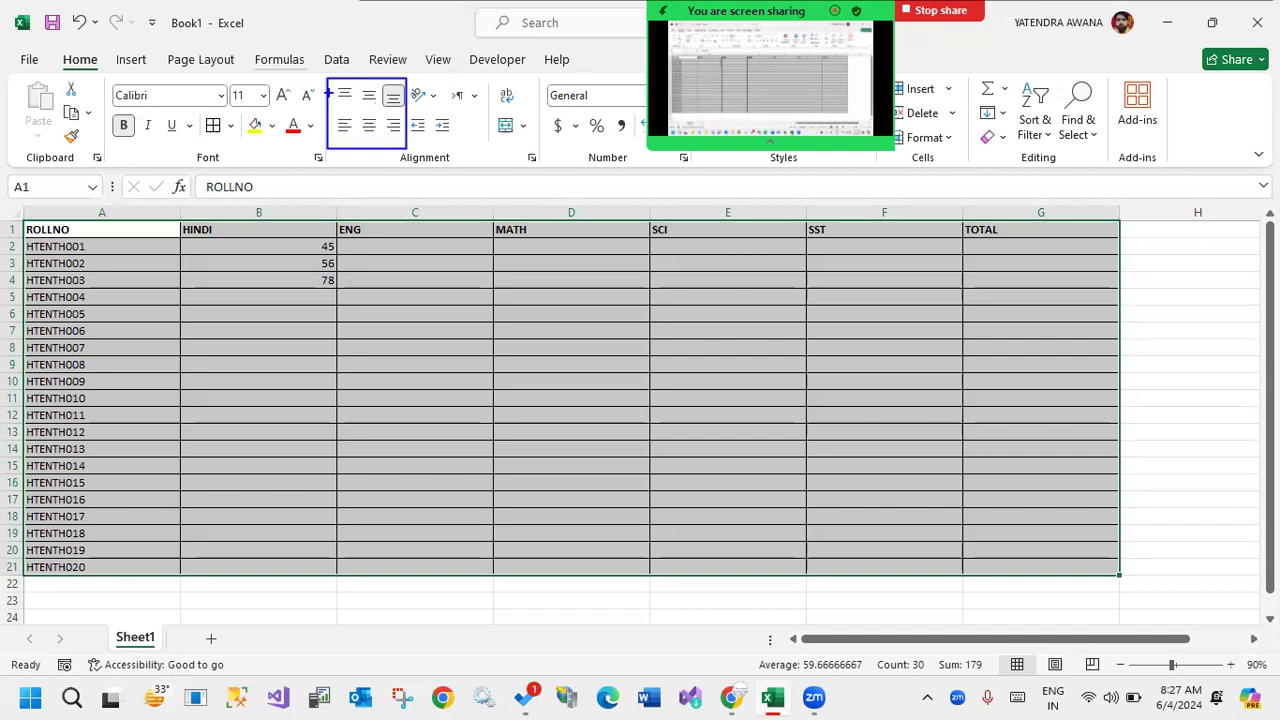
key("Escape")
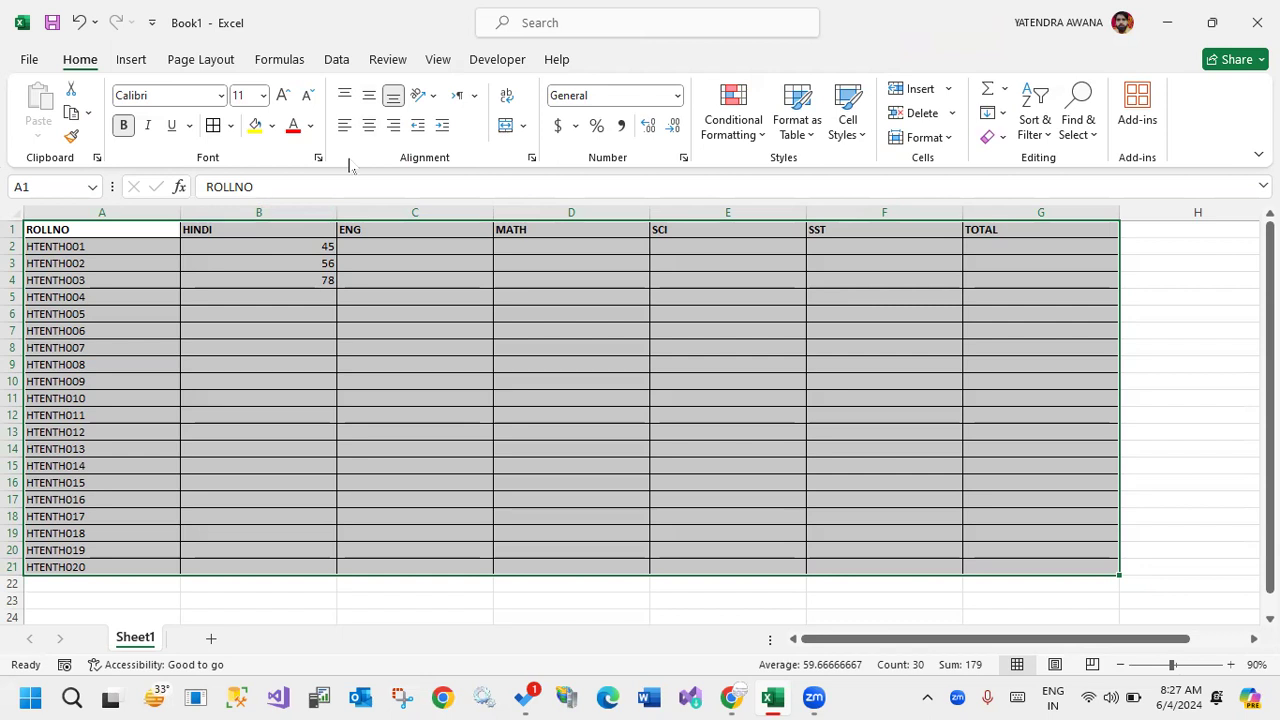
left_click(369, 96)
left_click(344, 96)
left_click(414, 360)
Center the contents of the table A1:G21 horizontally, undoing the left alignment tried on them.
left_click_drag(126, 237, 1069, 565)
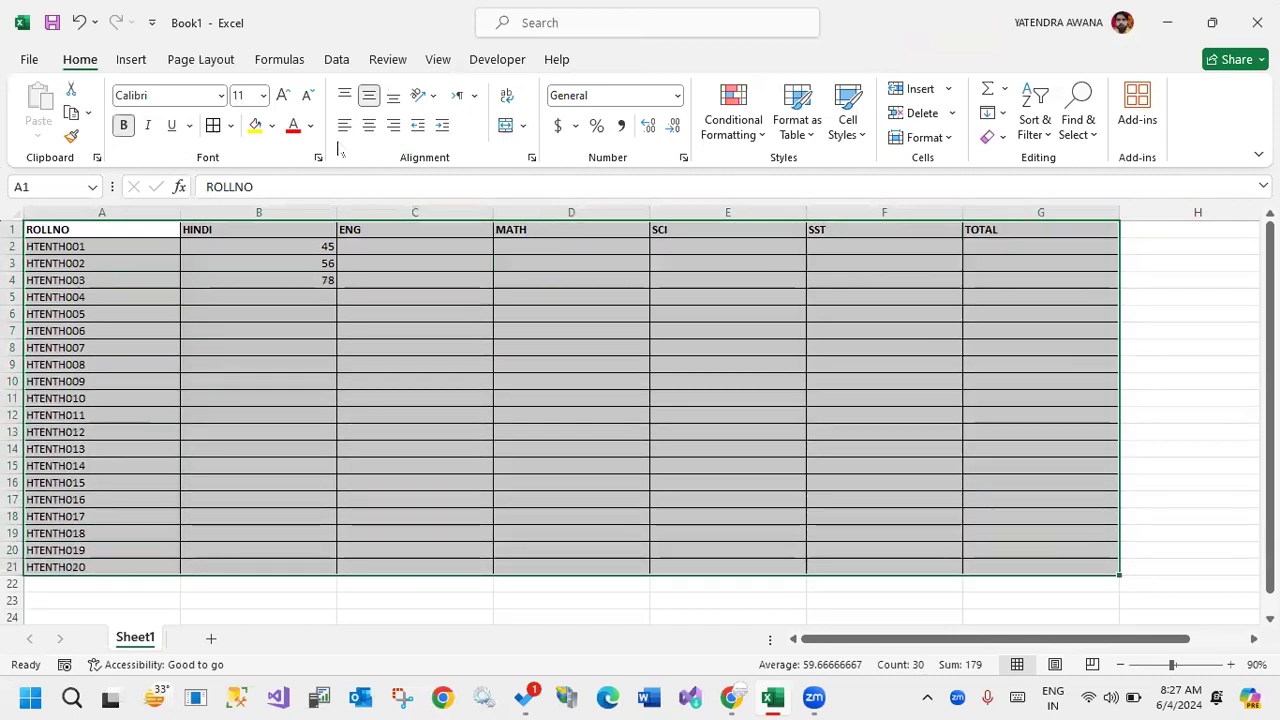
left_click(344, 125)
left_click(369, 125)
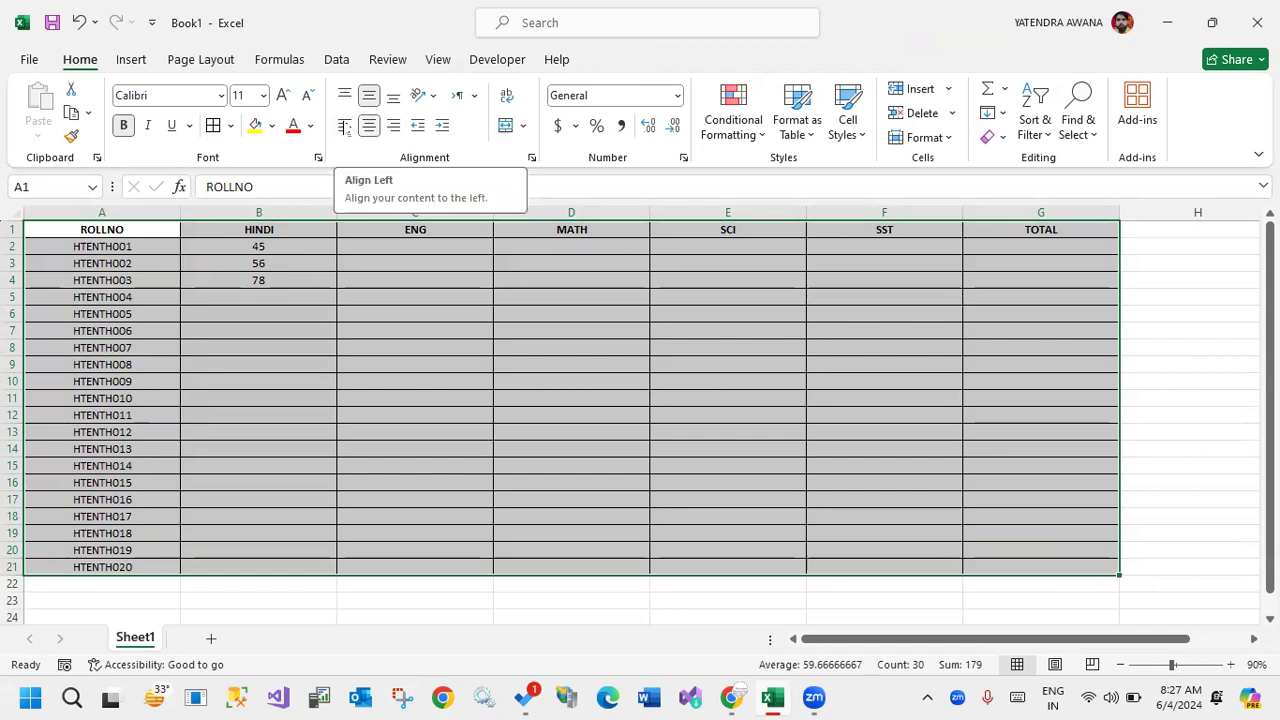
left_click(345, 126)
key("ctrl+z")
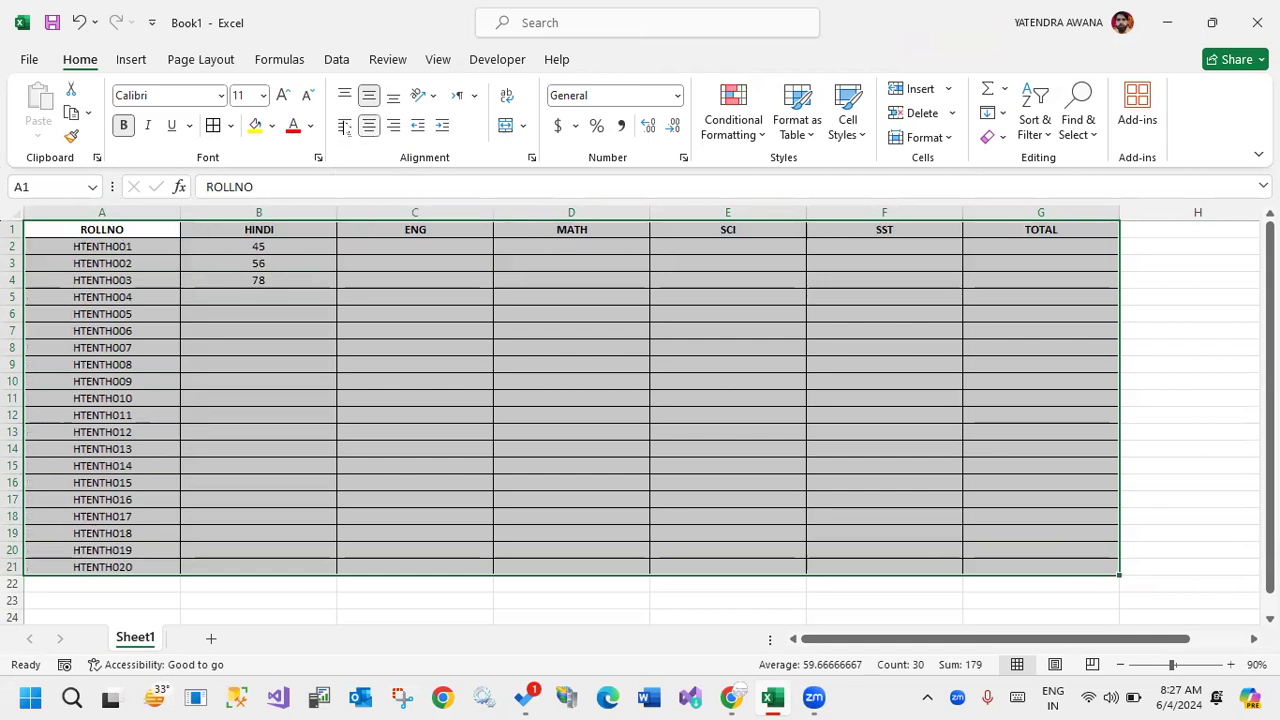
Try right and left alignment on the table A1:G21, and finish with its contents top-aligned and centered horizontally.
left_click(393, 126)
left_click(369, 125)
left_click(344, 125)
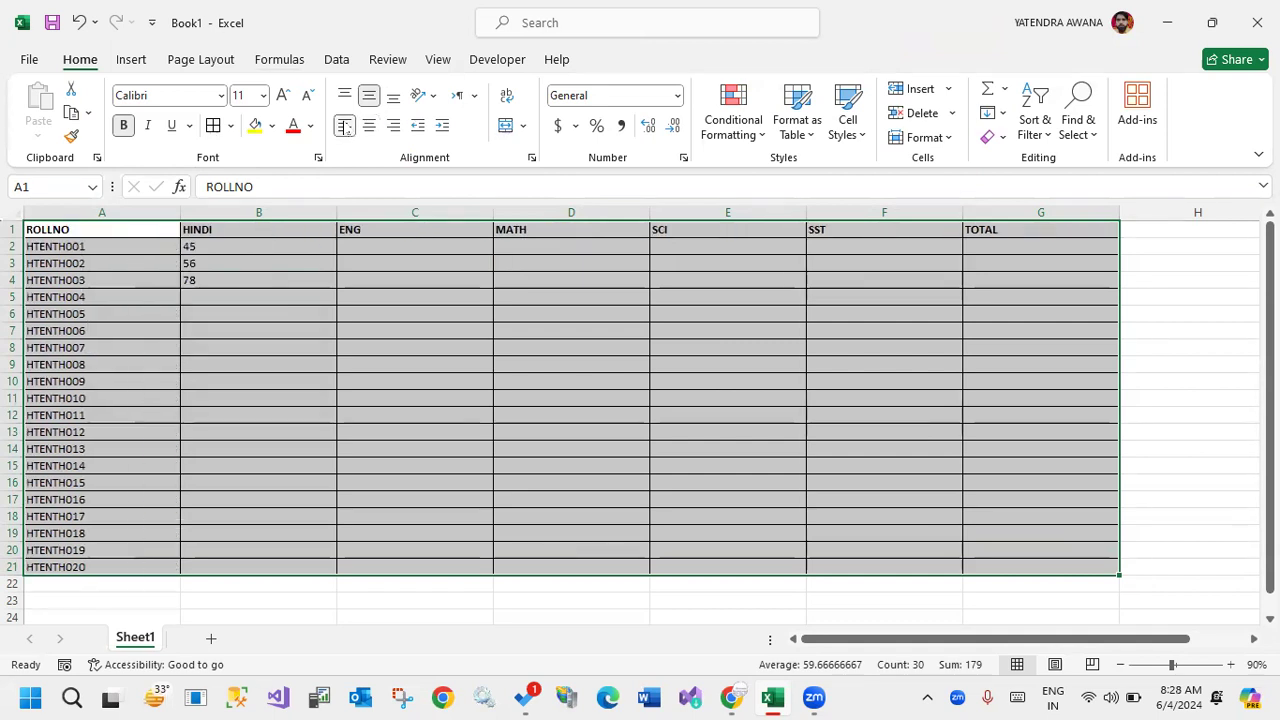
left_click(369, 125)
left_click(393, 125)
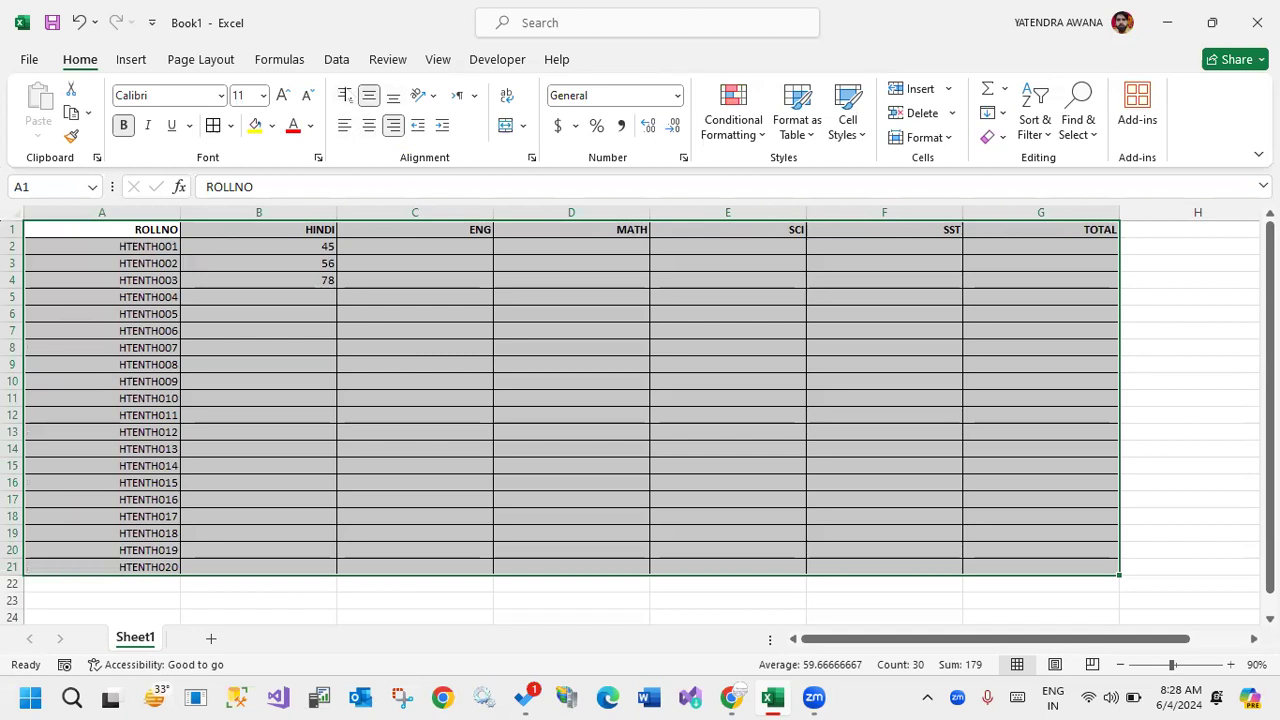
left_click(344, 126)
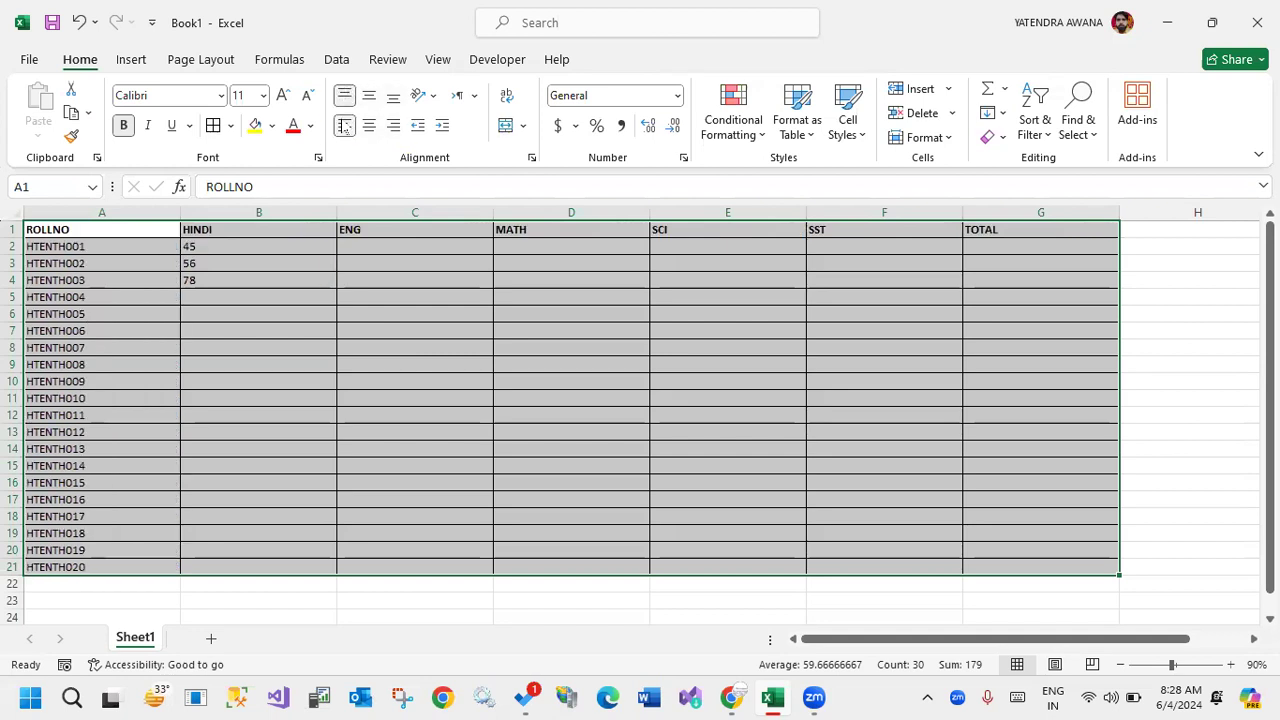
left_click(369, 125)
Try left and center alignment on the Hindi marks in B2:B4, and finish with them right-aligned.
left_click(266, 262)
left_click_drag(271, 246, 273, 280)
left_click(344, 125)
left_click(369, 125)
left_click(394, 125)
left_click(344, 125)
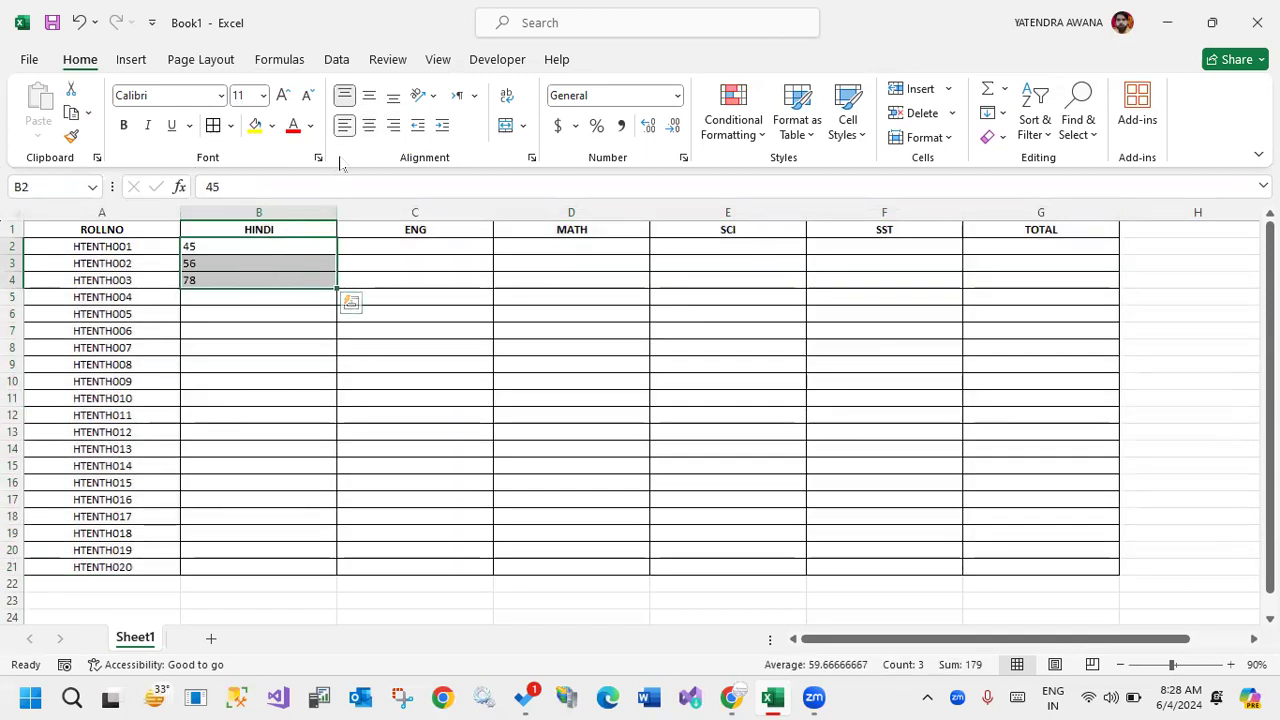
left_click(369, 125)
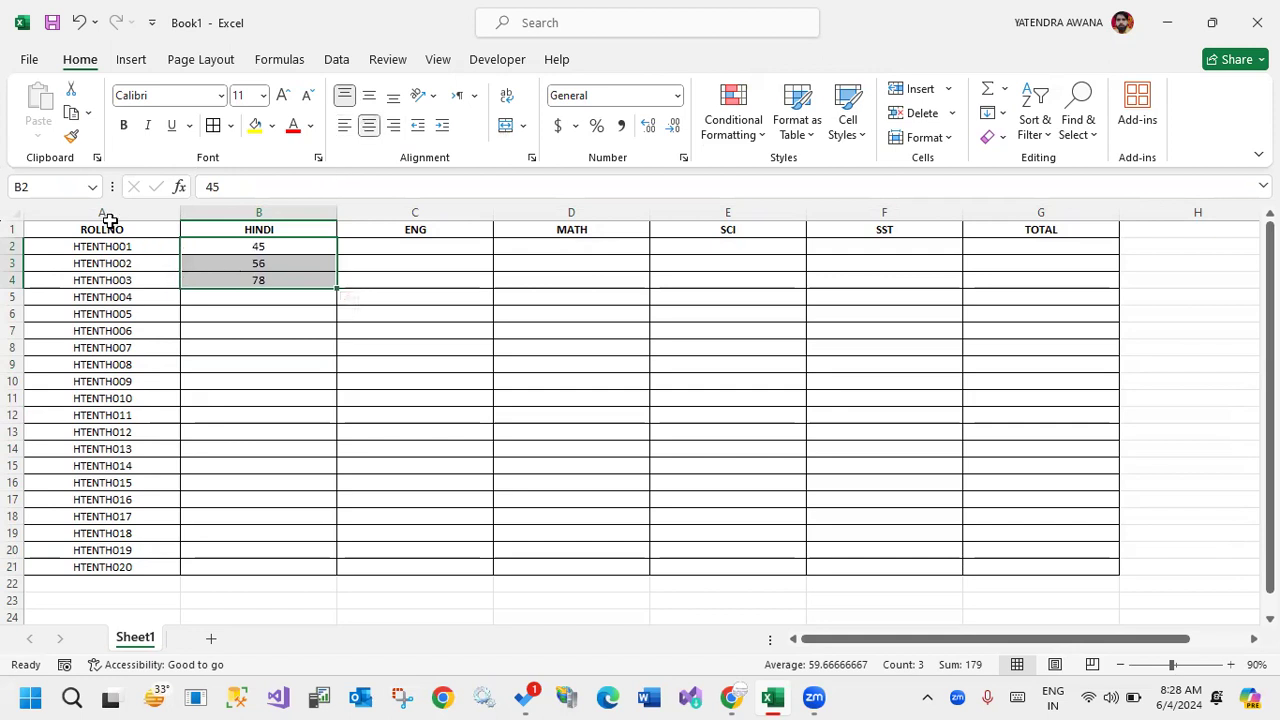
left_click(344, 126)
left_click(393, 125)
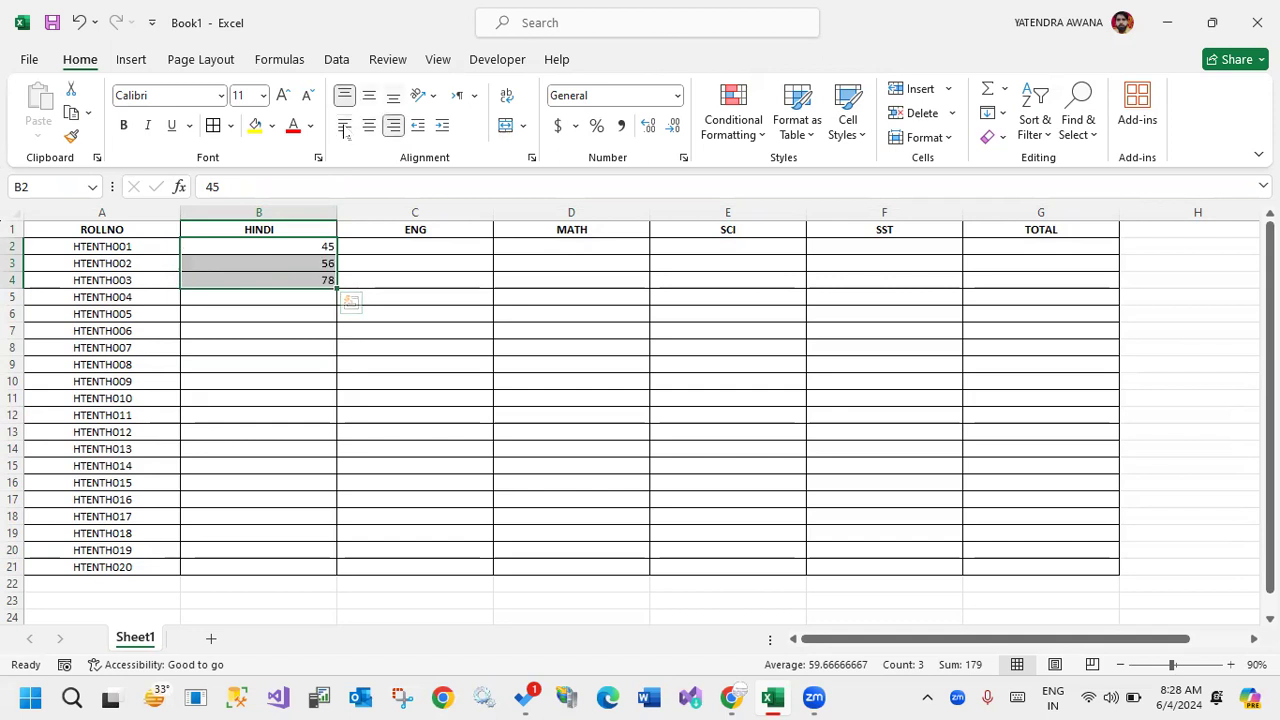
left_click(226, 333)
Insert a blank row above the headings and make the new row 1 several times taller.
left_click(13, 229)
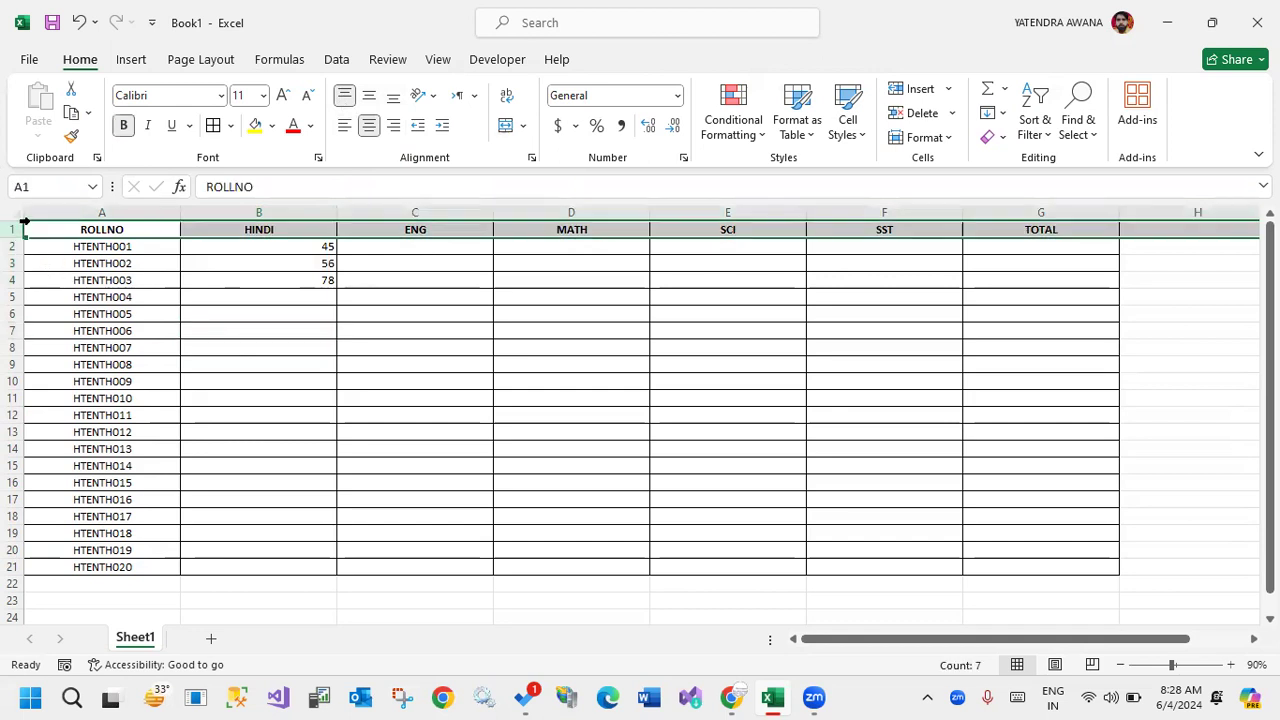
key("ctrl+shift+plus")
left_click(578, 447)
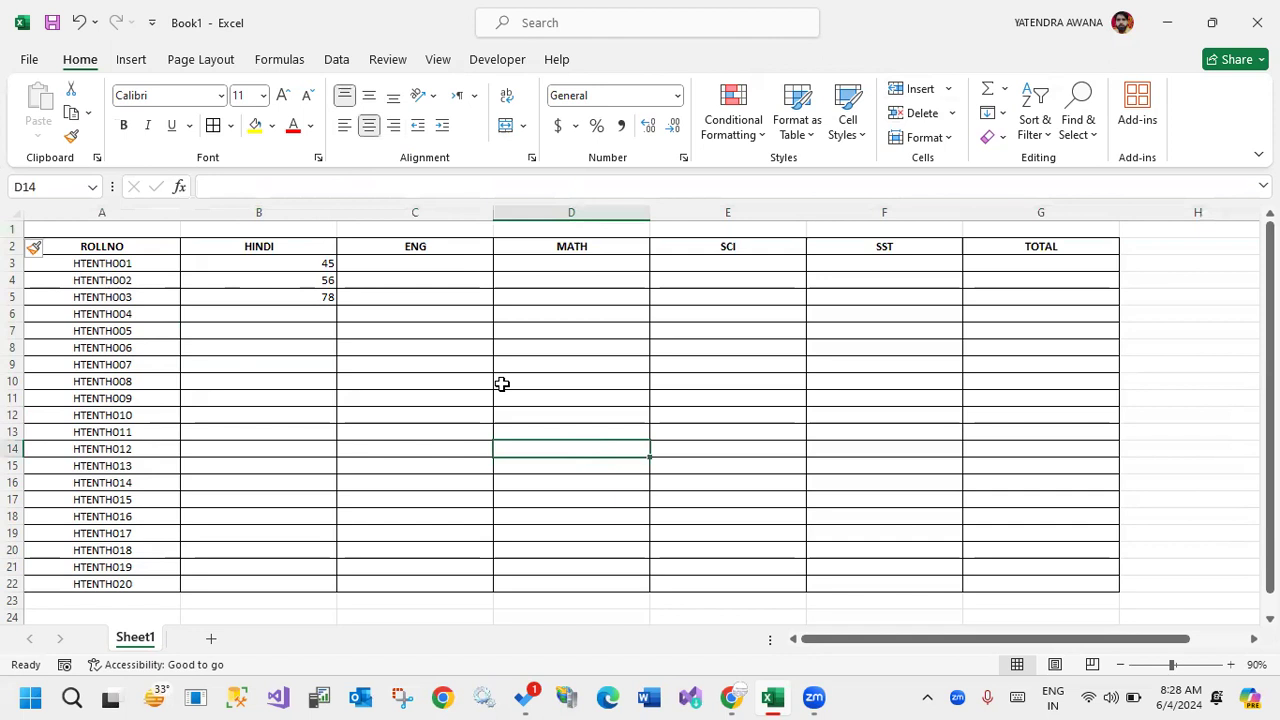
left_click_drag(11, 237, 16, 295)
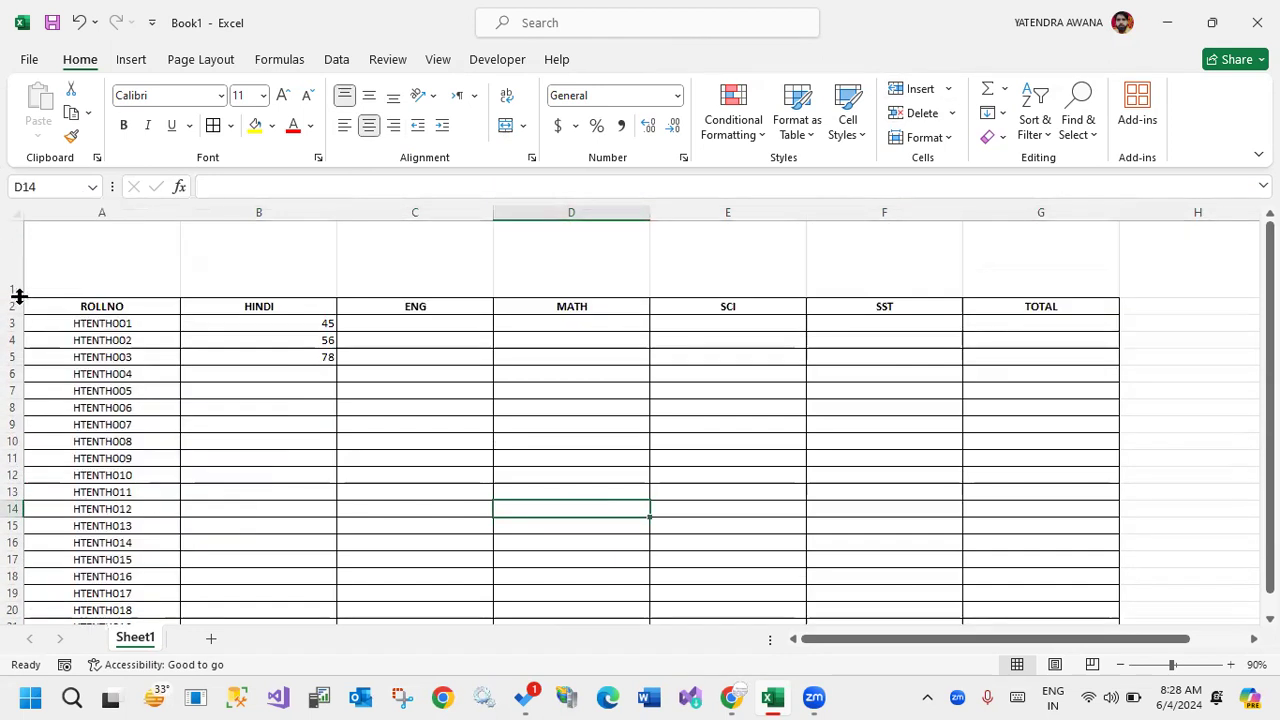
Apply all borders to the tall blank row above the headings, cells A1:G1.
left_click(153, 253)
left_click_drag(153, 253, 1060, 260)
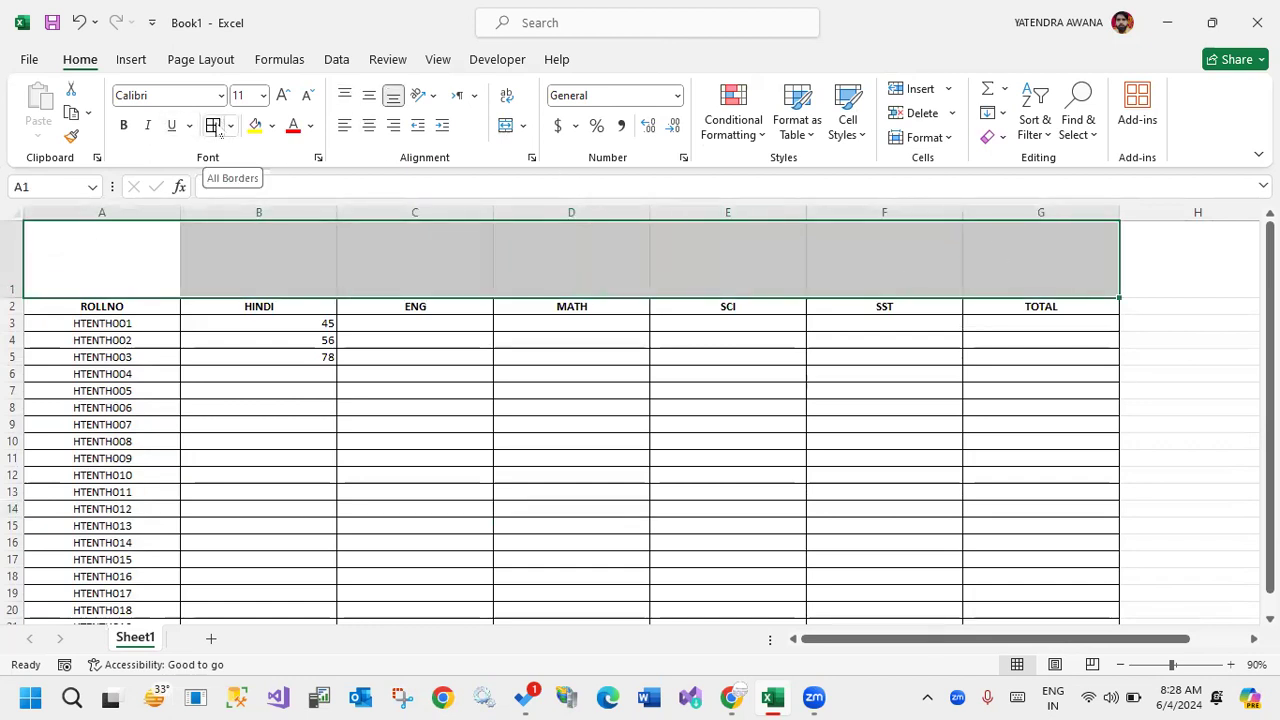
left_click(213, 125)
left_click(462, 360)
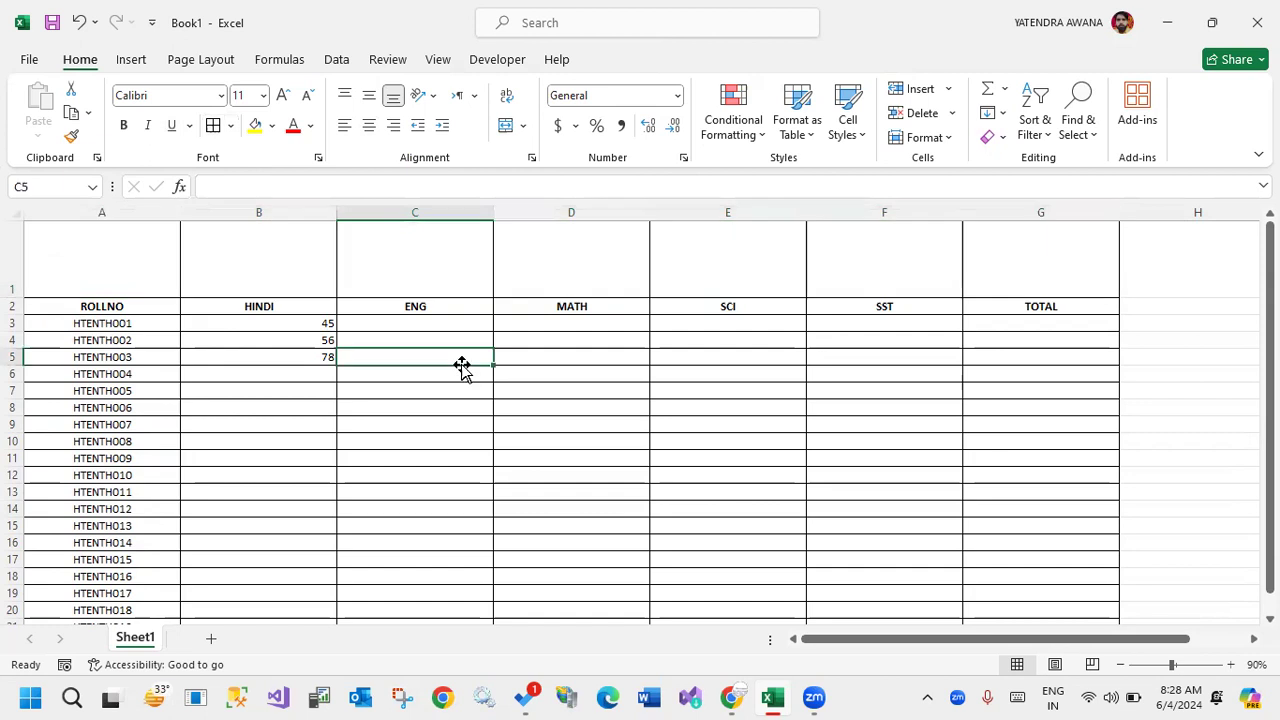
Merge and center cells A1:G1 and enter the title STUDENT MARKS in the merged cell.
left_click(173, 251)
left_click_drag(173, 251, 1030, 251)
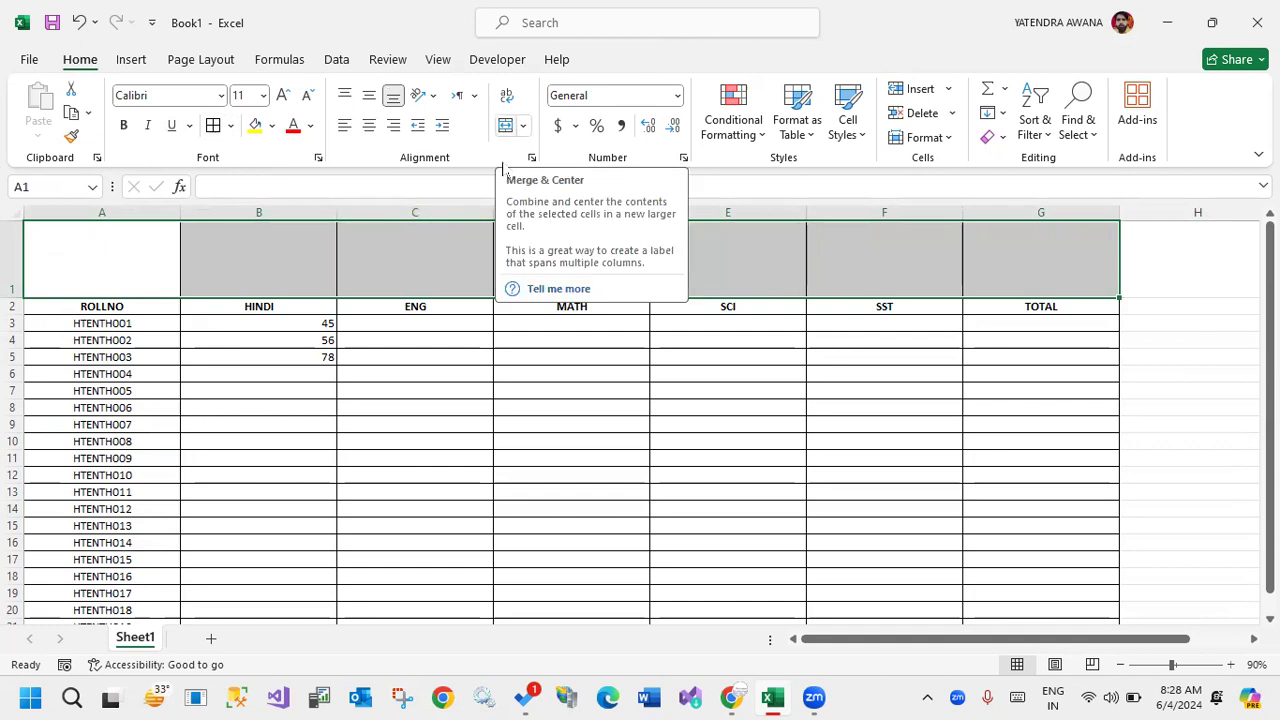
left_click(506, 125)
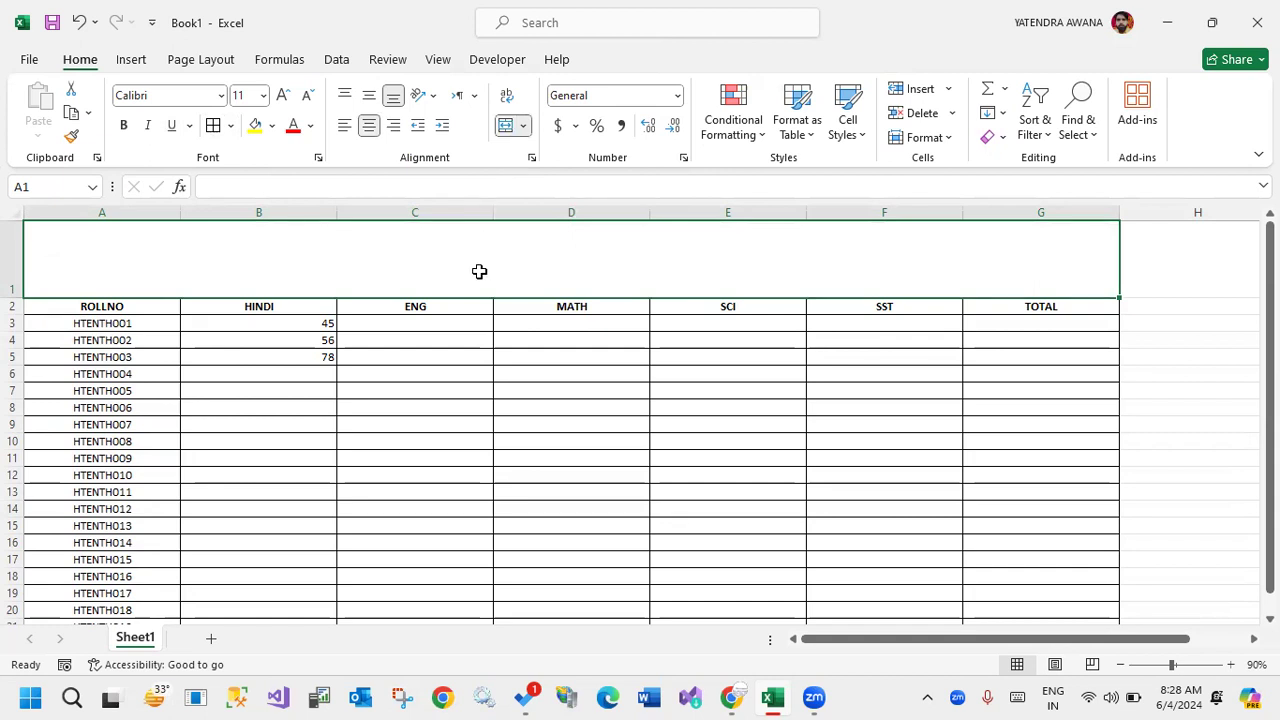
type("STUDENT")
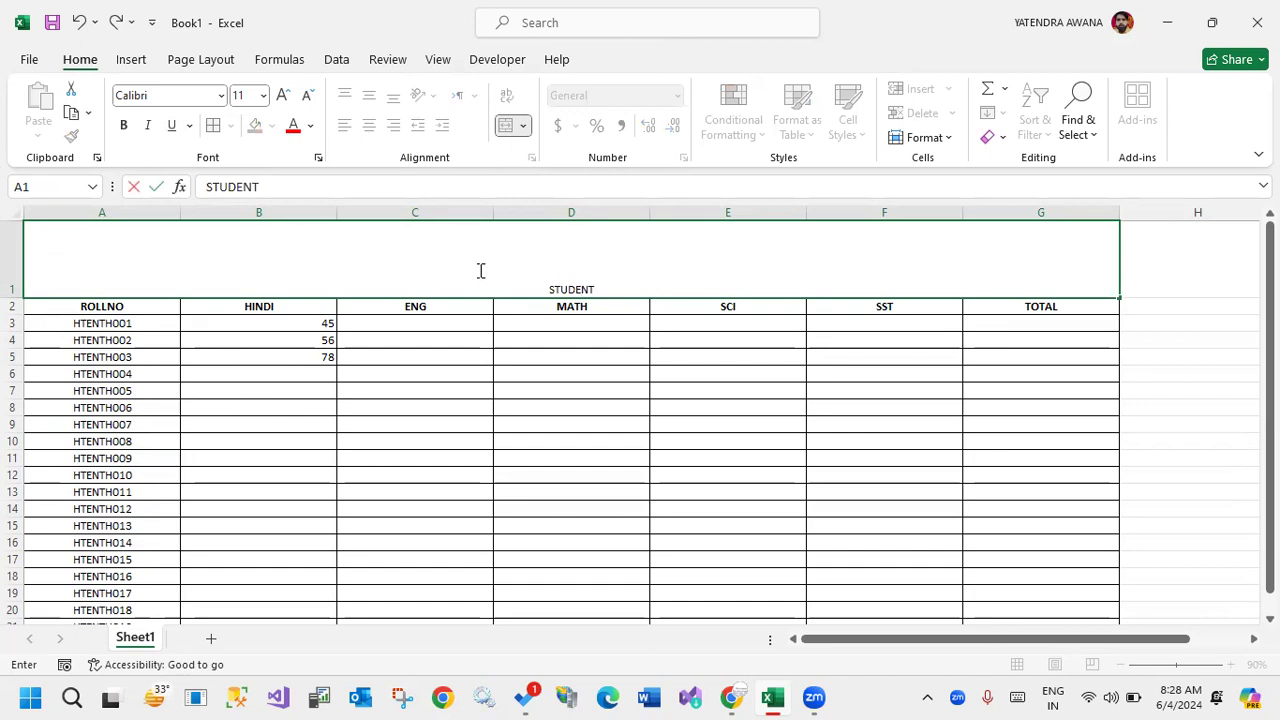
type(" MARKS")
left_click(543, 334)
Try top, left and right alignment on the STUDENT MARKS title, and finish with it centered both vertically and horizontally.
left_click(586, 262)
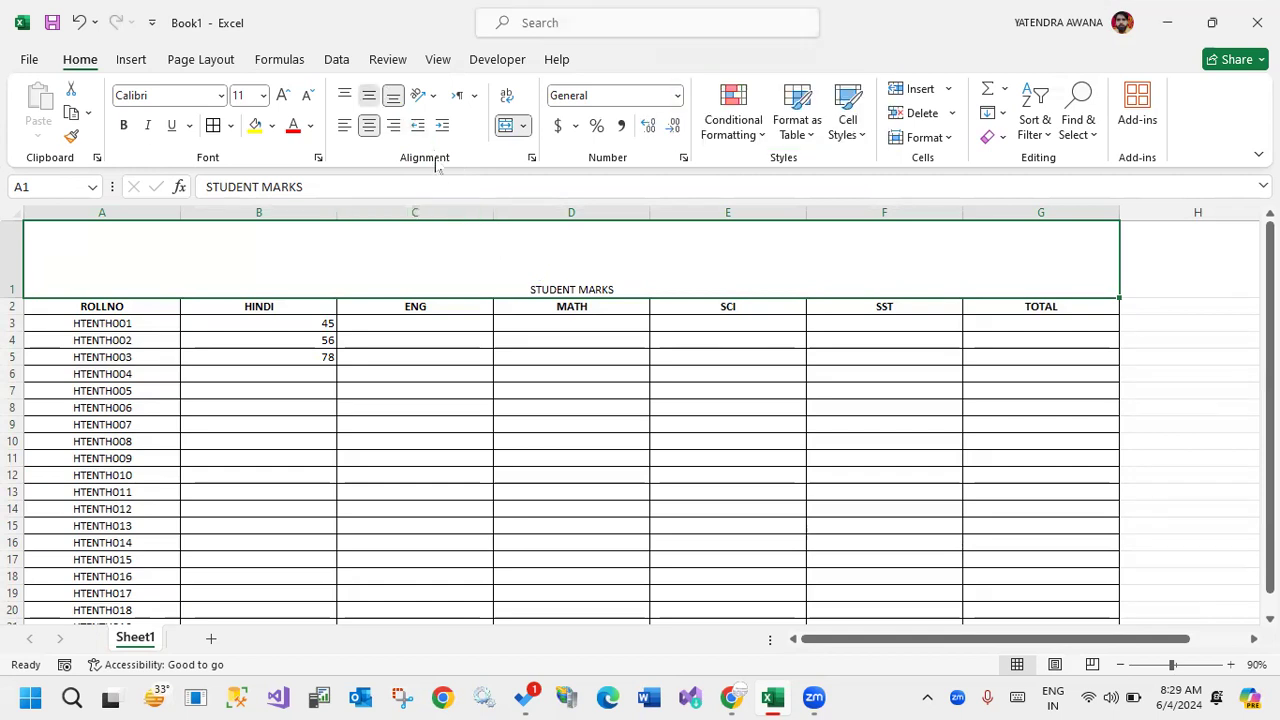
left_click(369, 96)
left_click(345, 96)
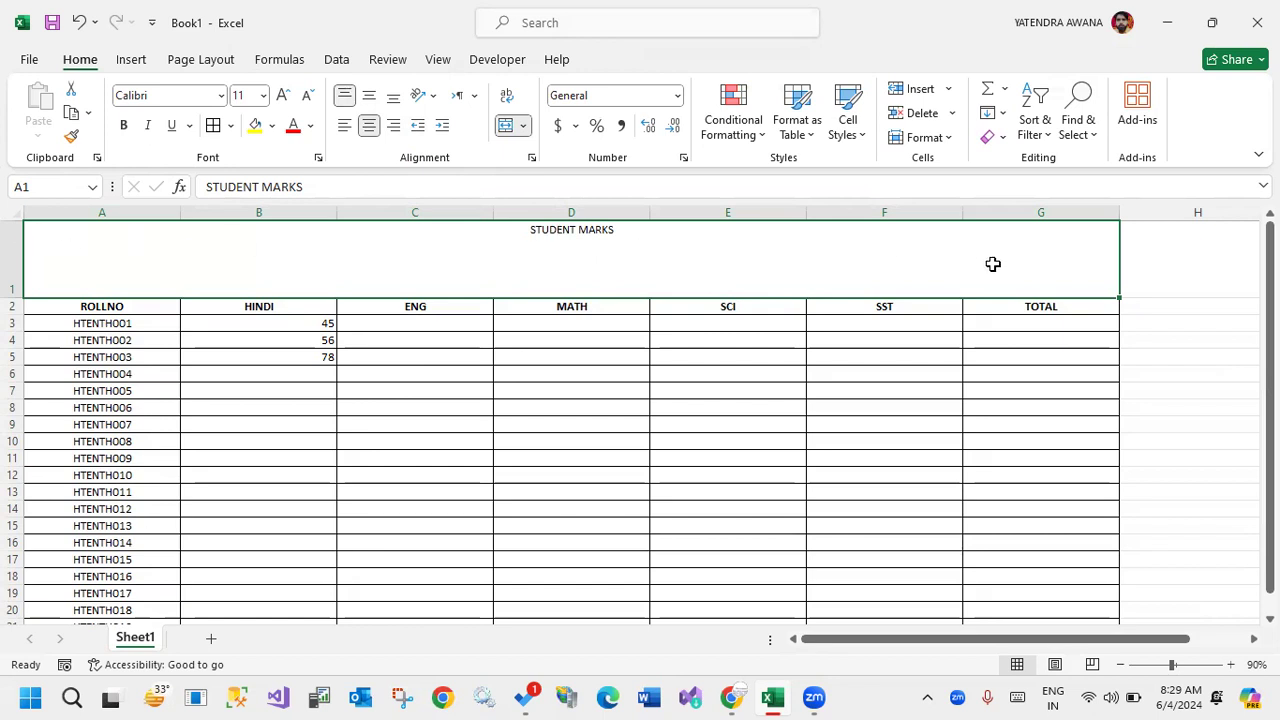
left_click(344, 126)
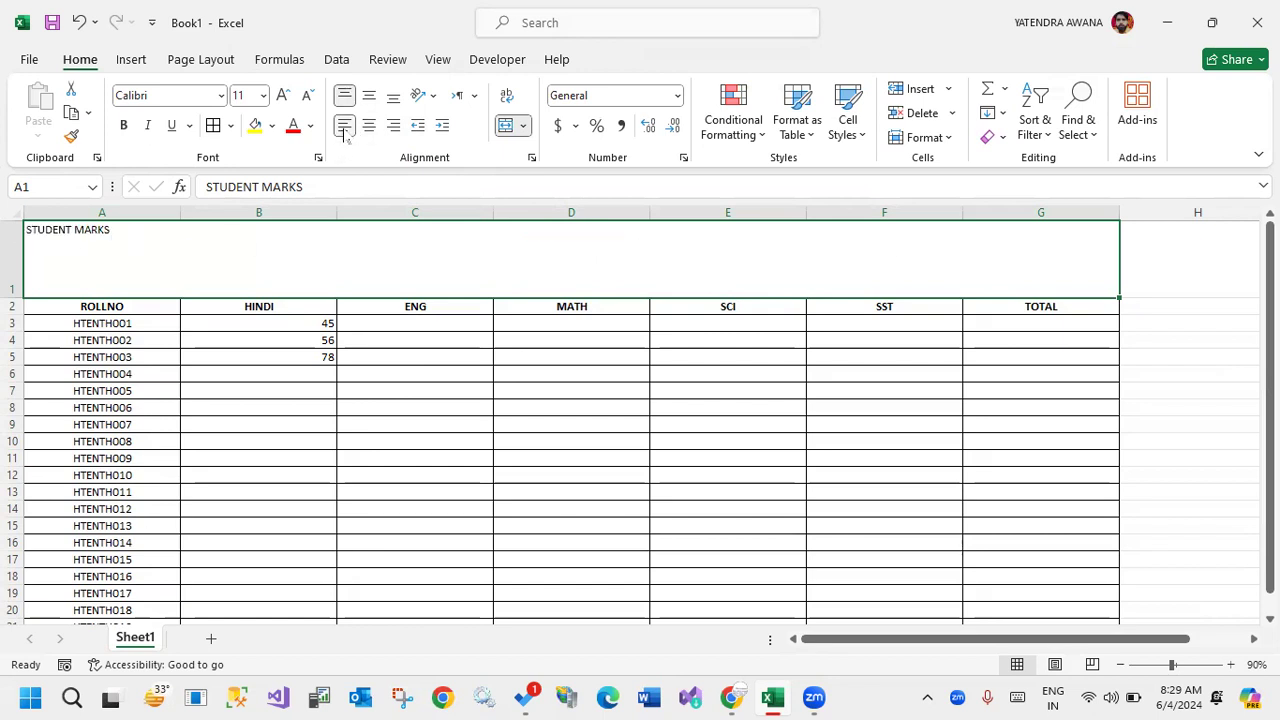
left_click(393, 125)
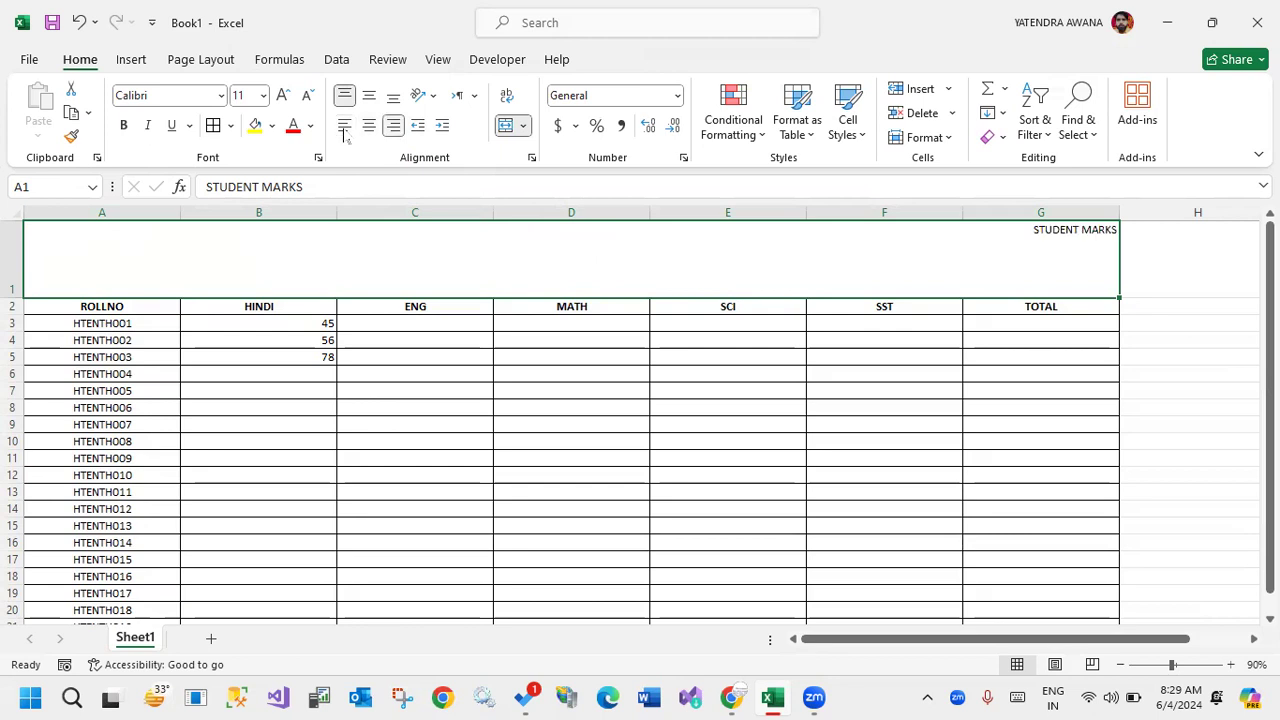
left_click(369, 125)
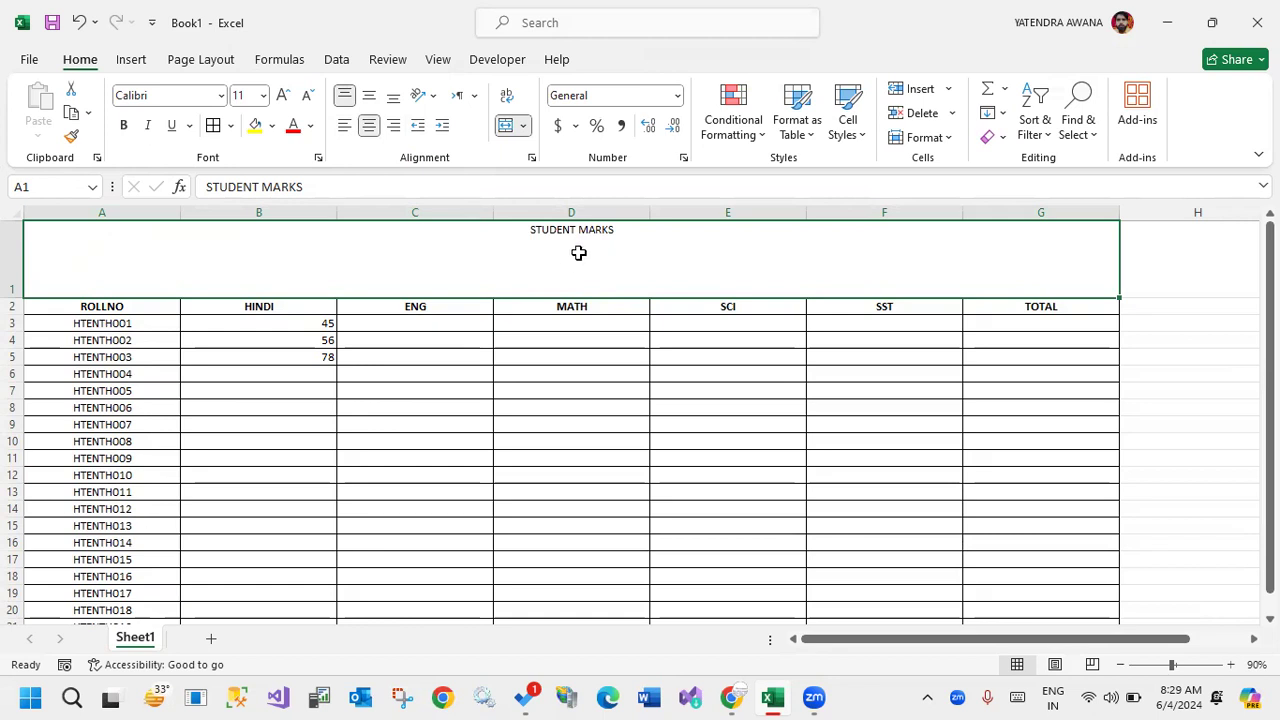
left_click_drag(459, 245, 661, 266)
left_click(369, 95)
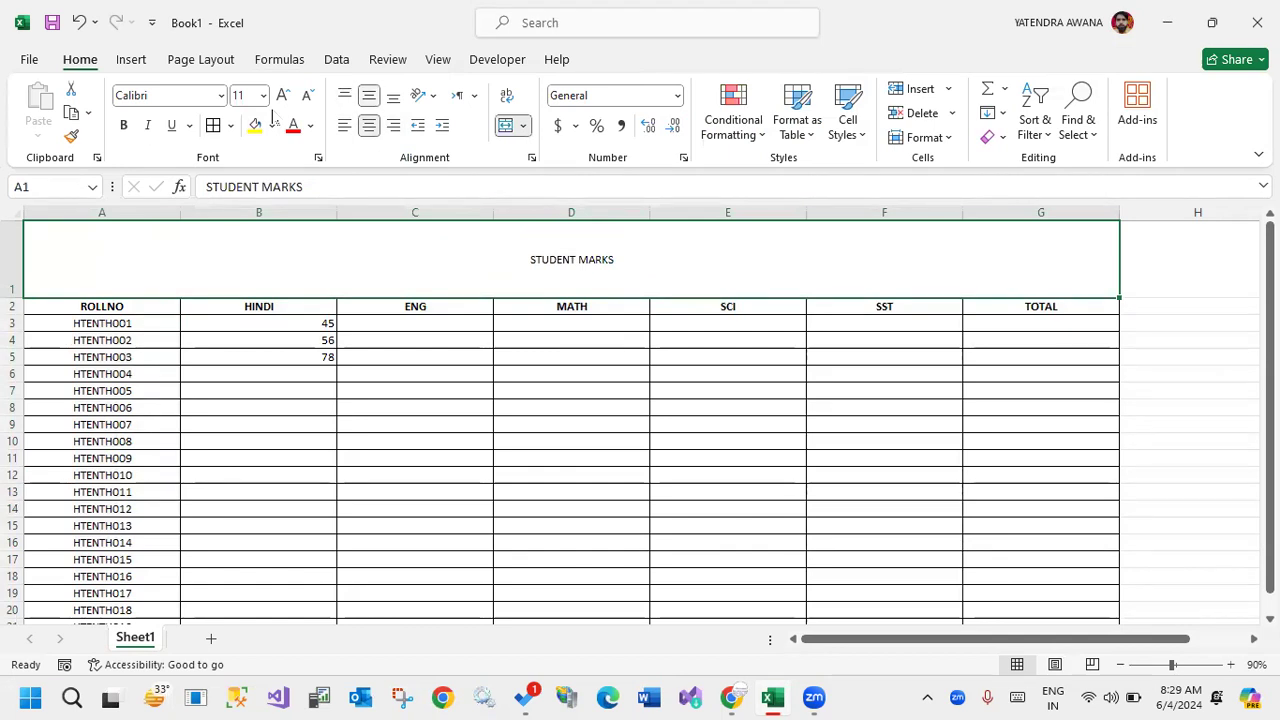
Make the STUDENT MARKS title bold and enlarge its font to size 20.
left_click(124, 124)
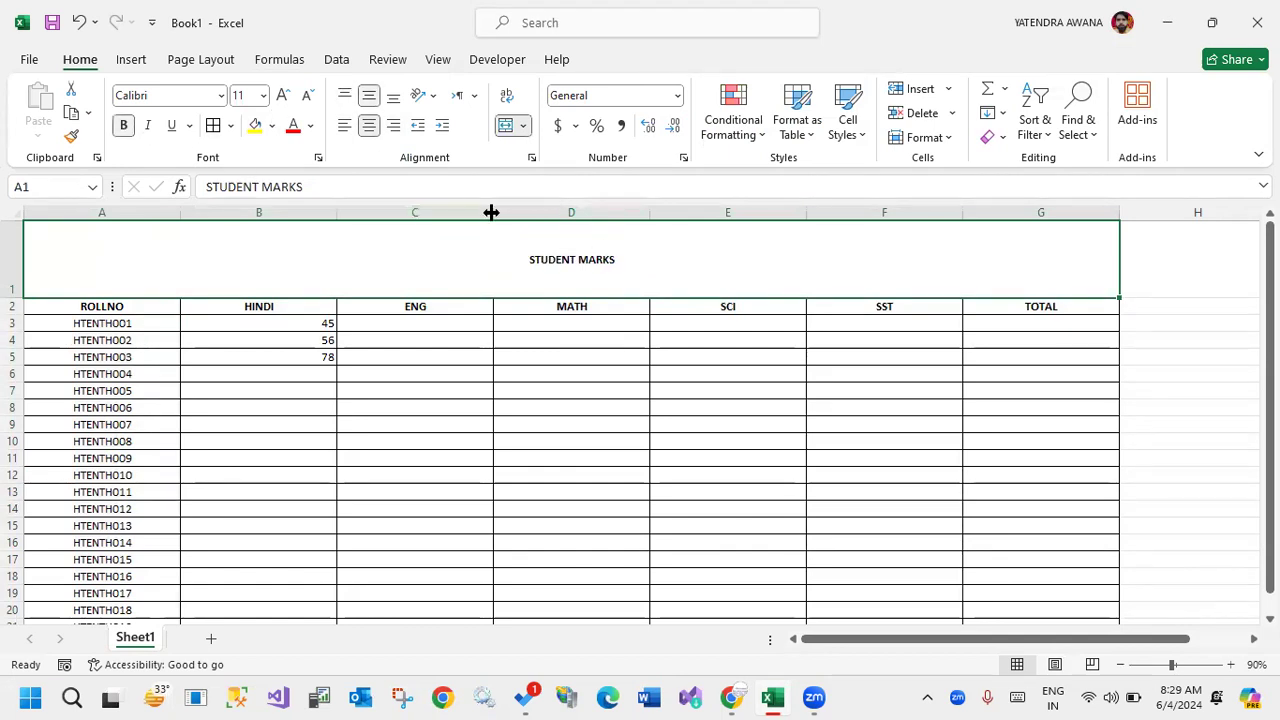
left_click(284, 95)
left_click(284, 95)
left_click(284, 95)
left_click(284, 95)
left_click(576, 436)
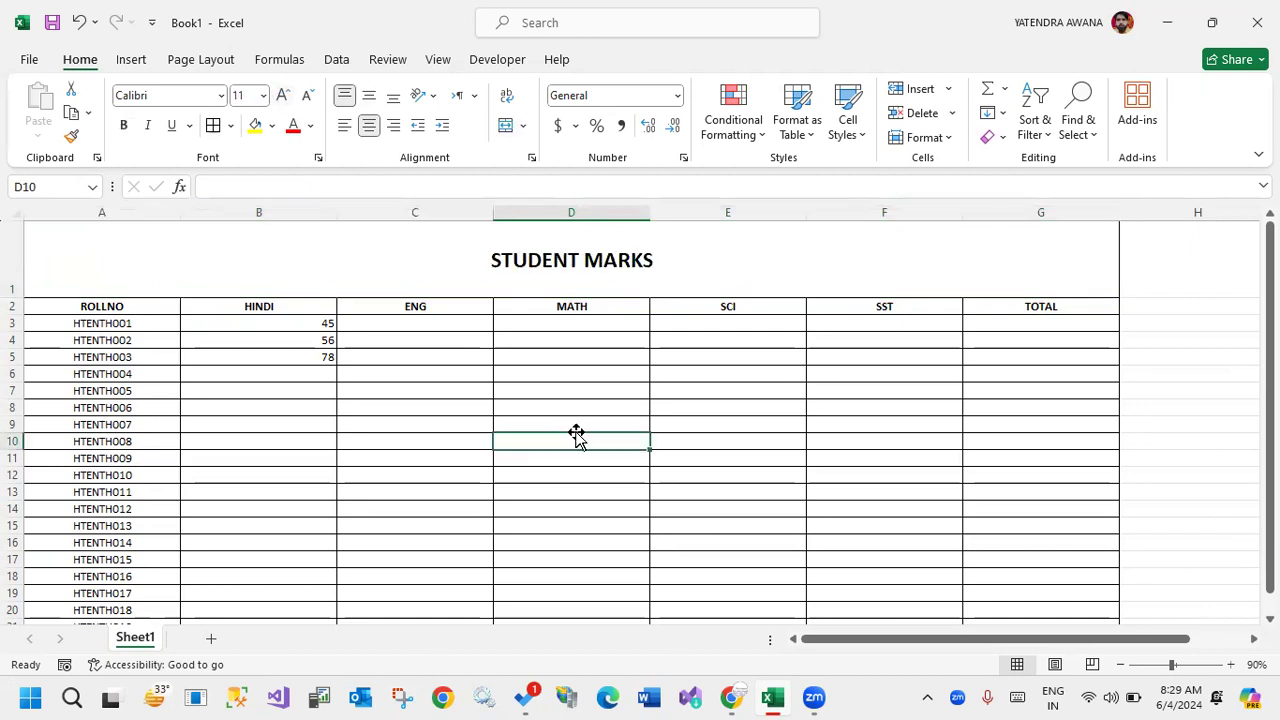
Enlarge the formula bar to several lines and open the Hindi mark in B3 for editing there.
left_click(554, 262)
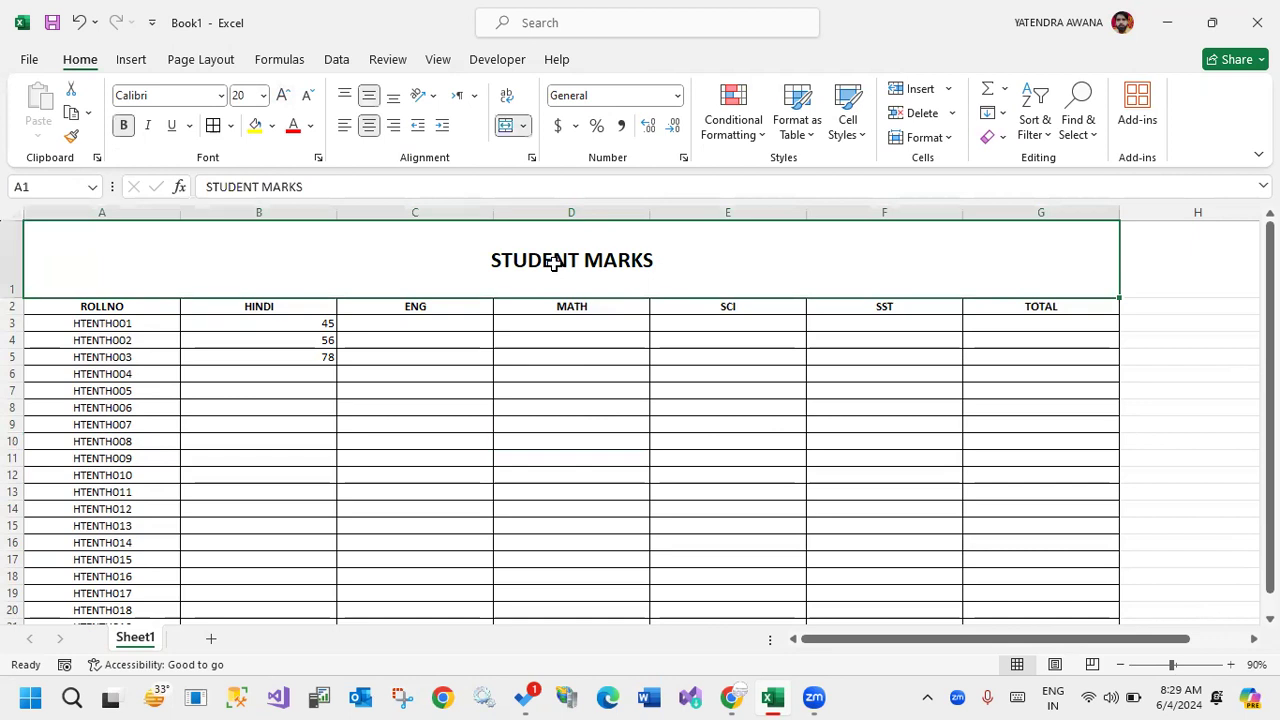
mouse_move(193, 170)
left_mouse_down()
mouse_move(420, 191)
mouse_move(1271, 203)
left_mouse_up()
key("Escape")
left_click_drag(538, 201, 543, 266)
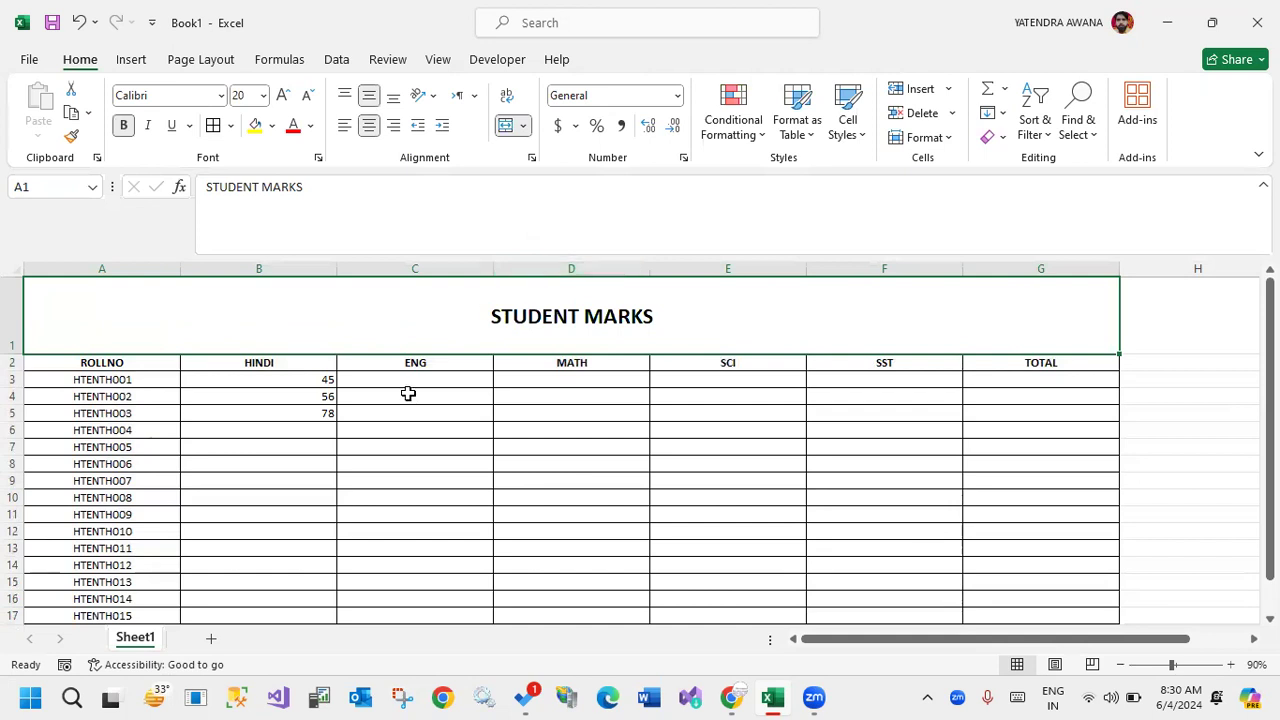
left_click(309, 380)
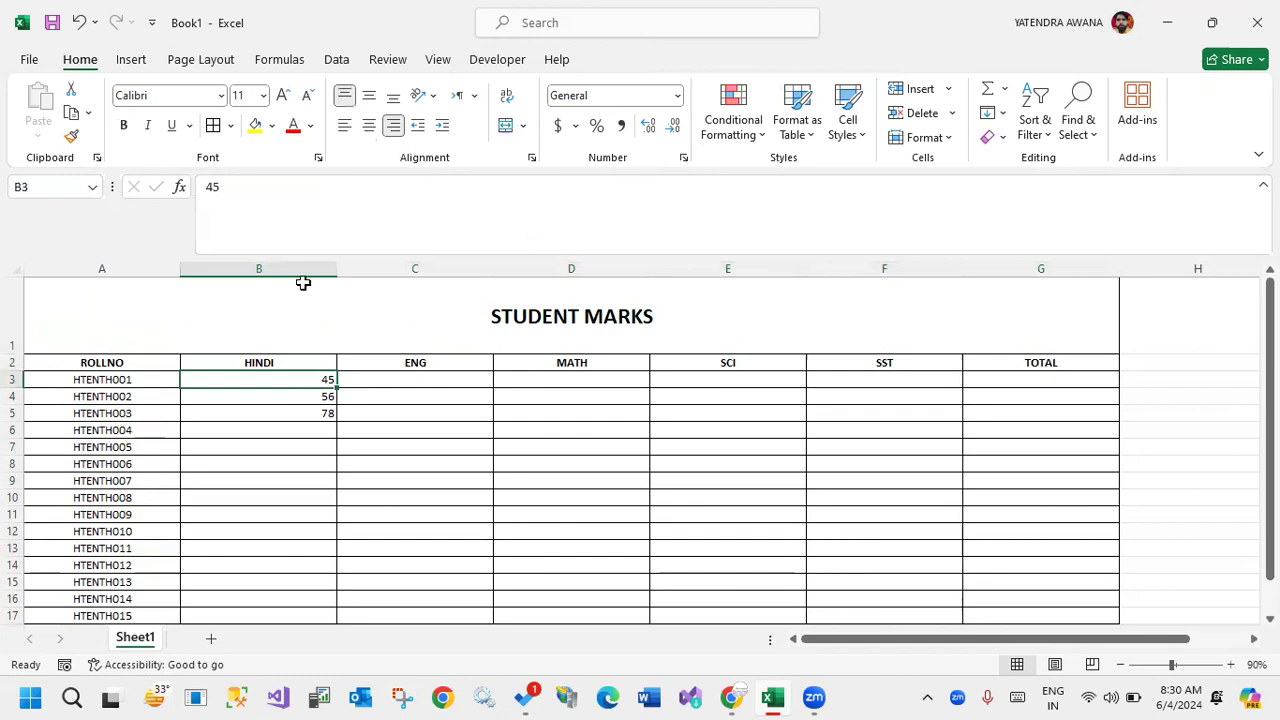
left_click(241, 186)
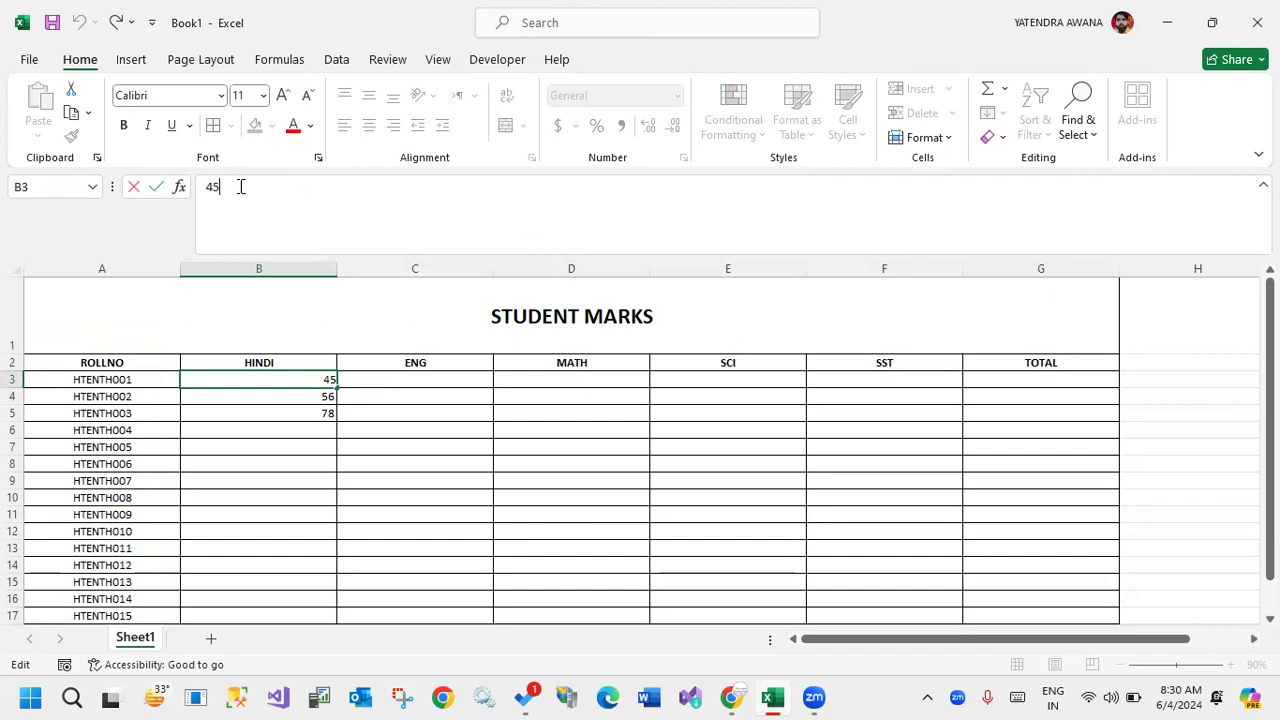
Extend the title in the merged cell A1 to read STUDENT MARKS SESSION 2024-25.
left_click(593, 310)
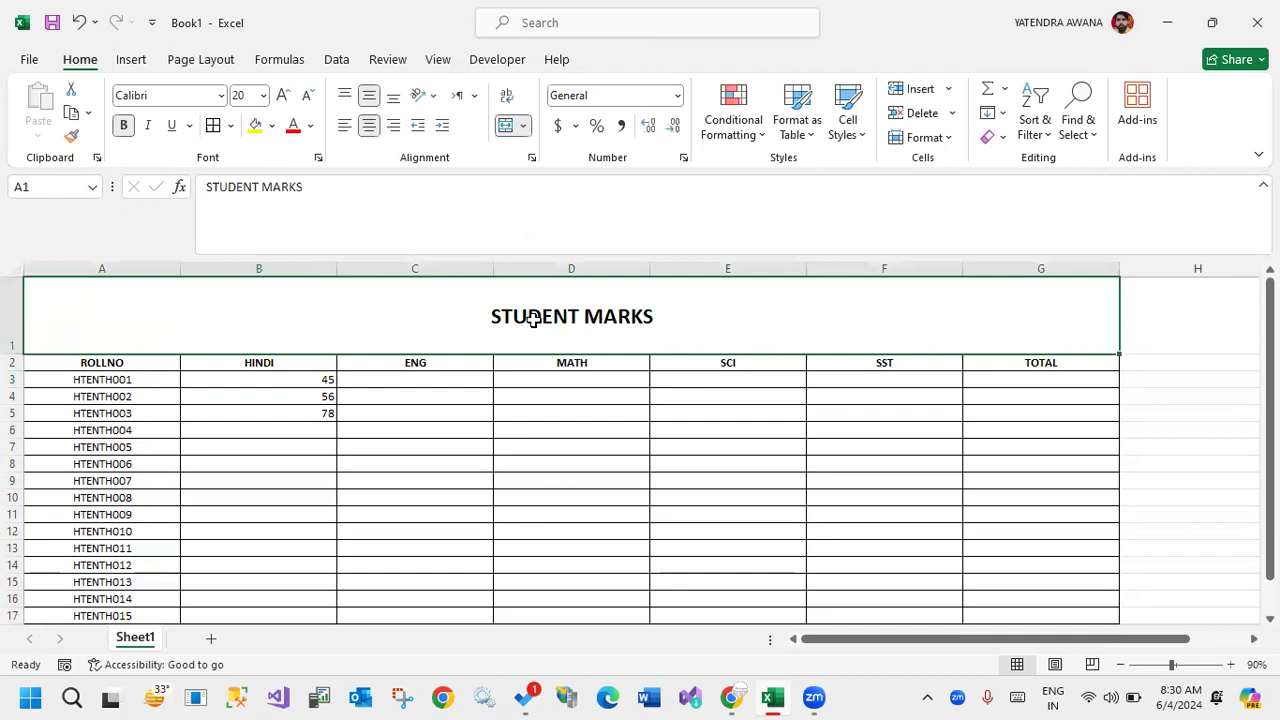
left_click(361, 188)
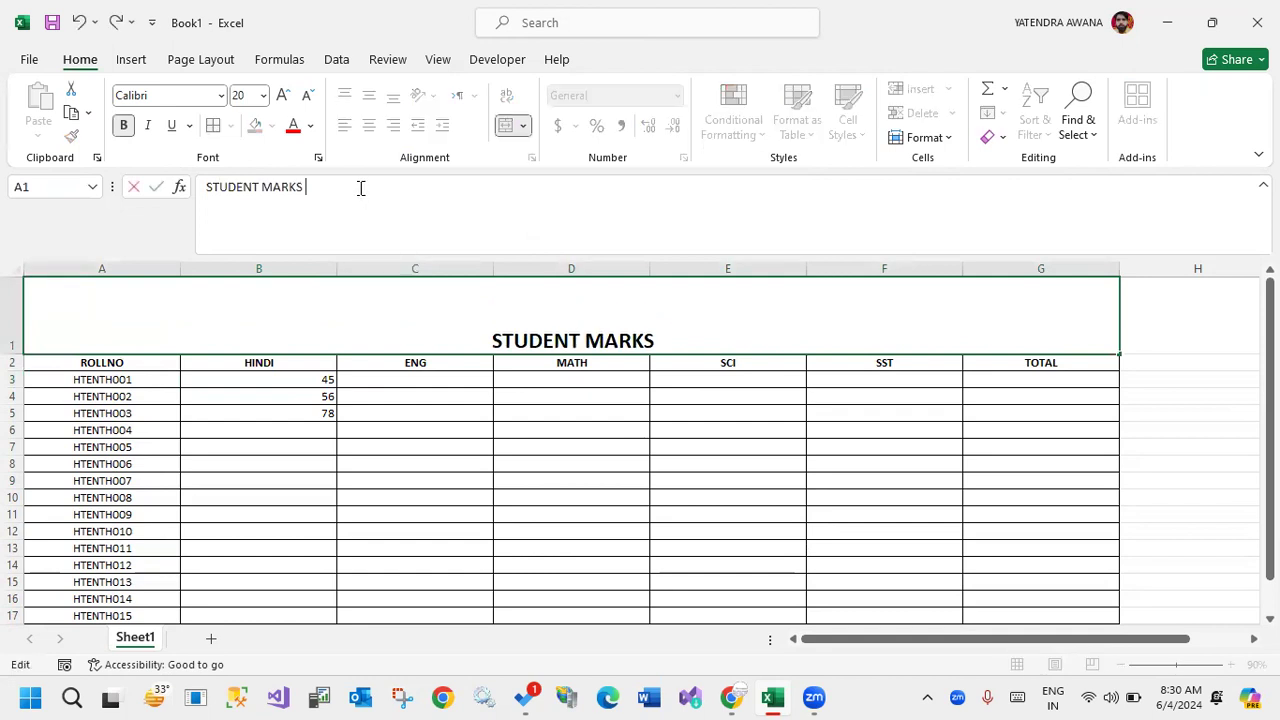
type("SESS")
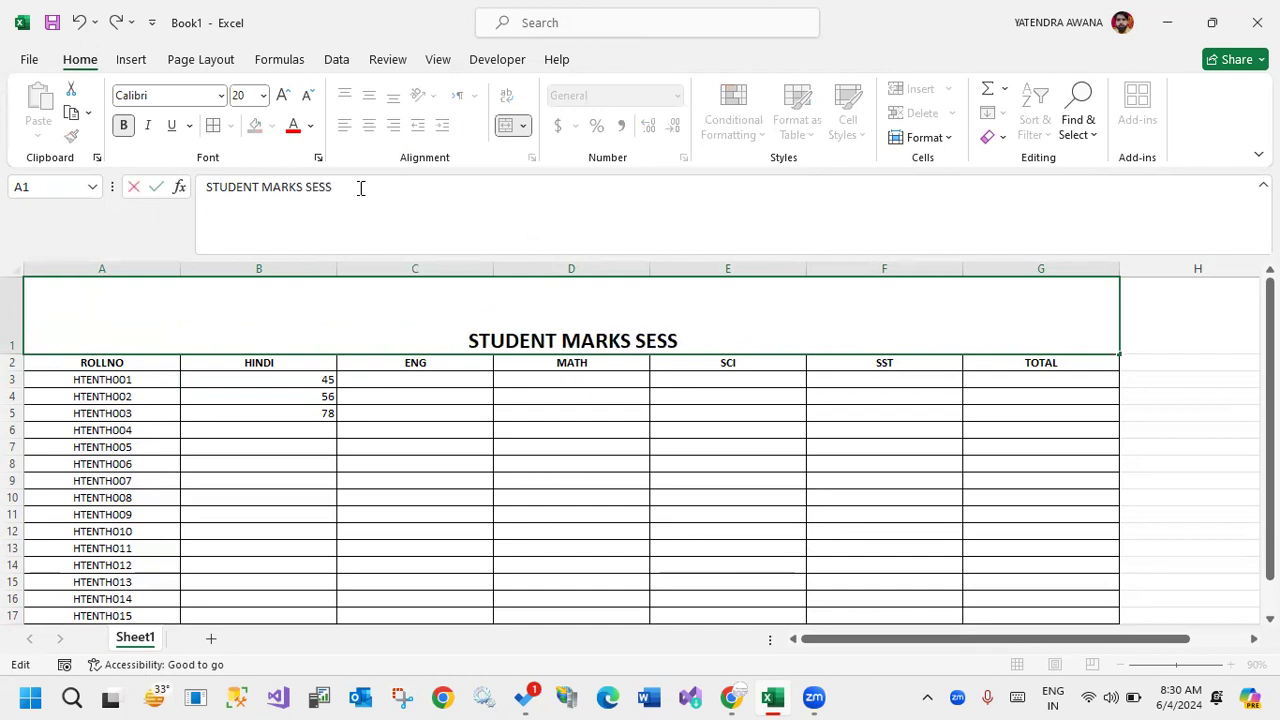
type("ION")
type(" 202")
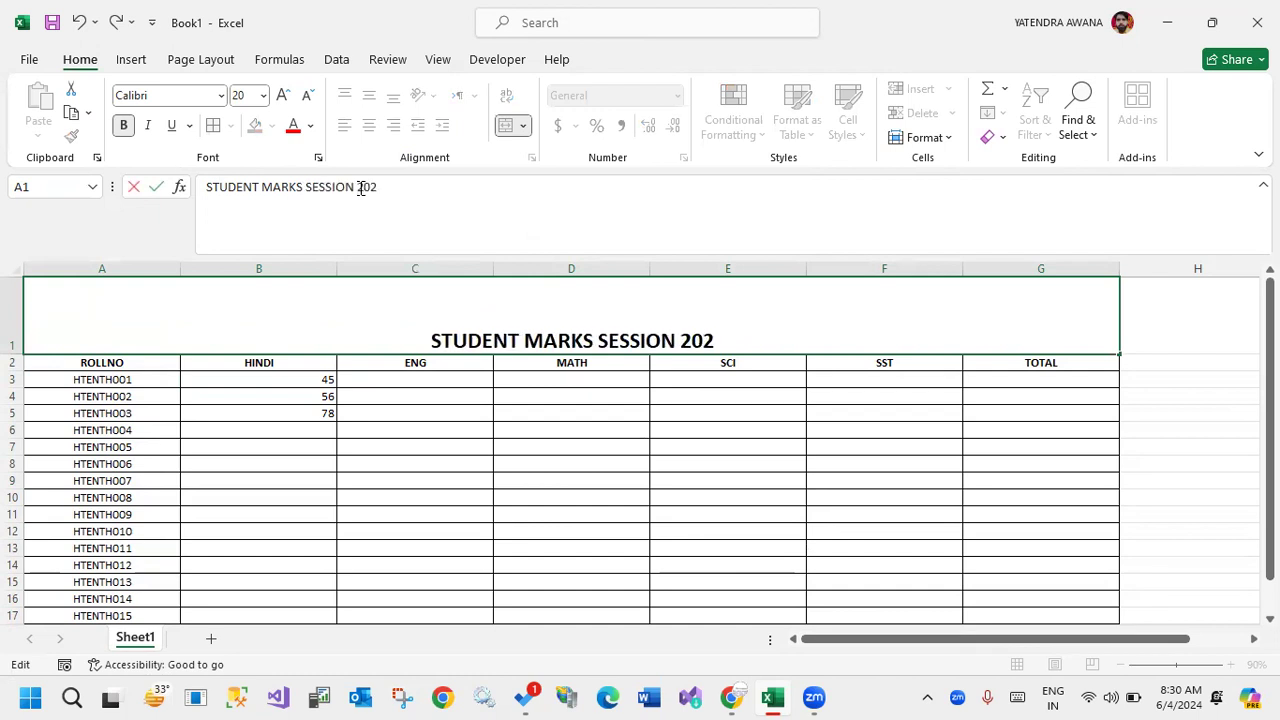
type("4-25")
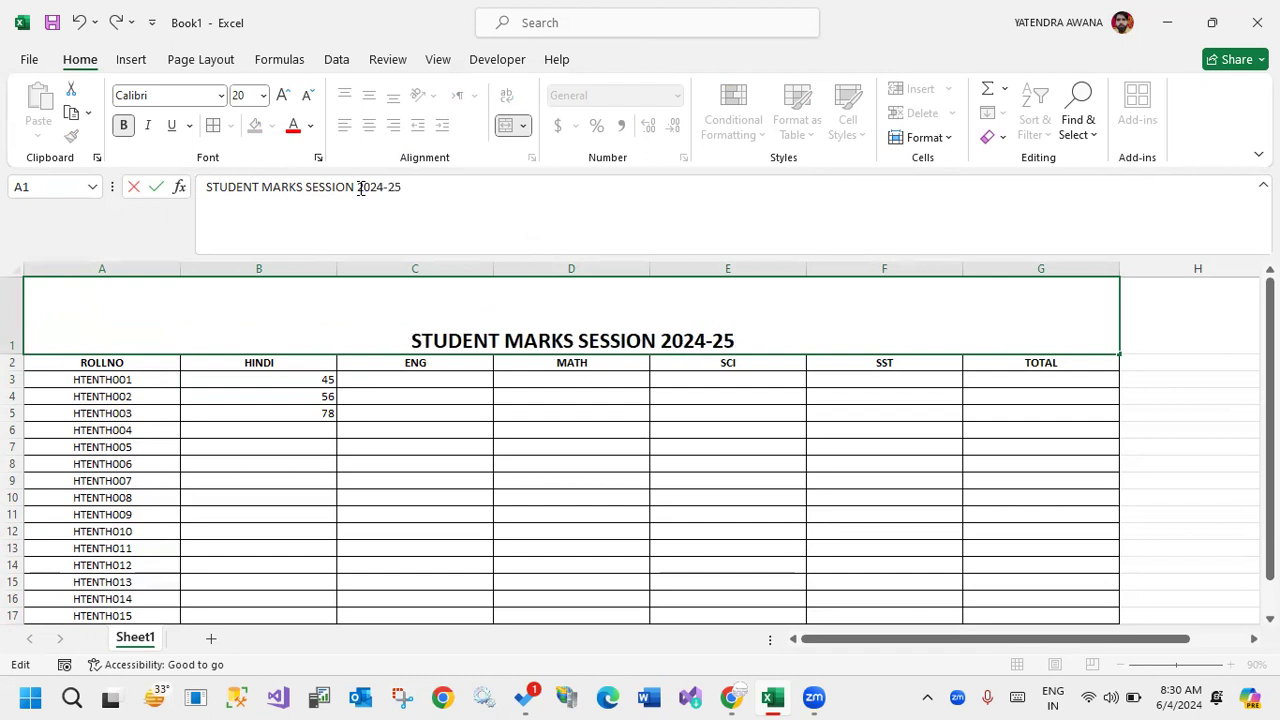
left_click(509, 429)
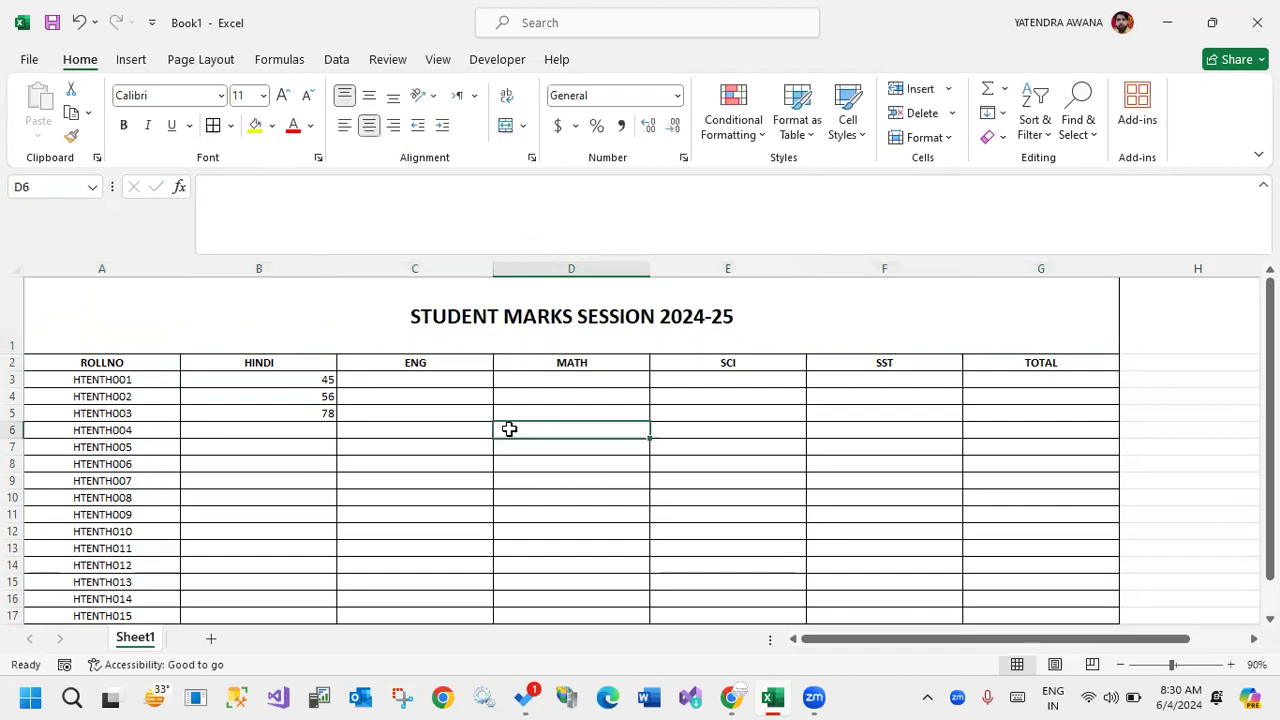
left_click(477, 306)
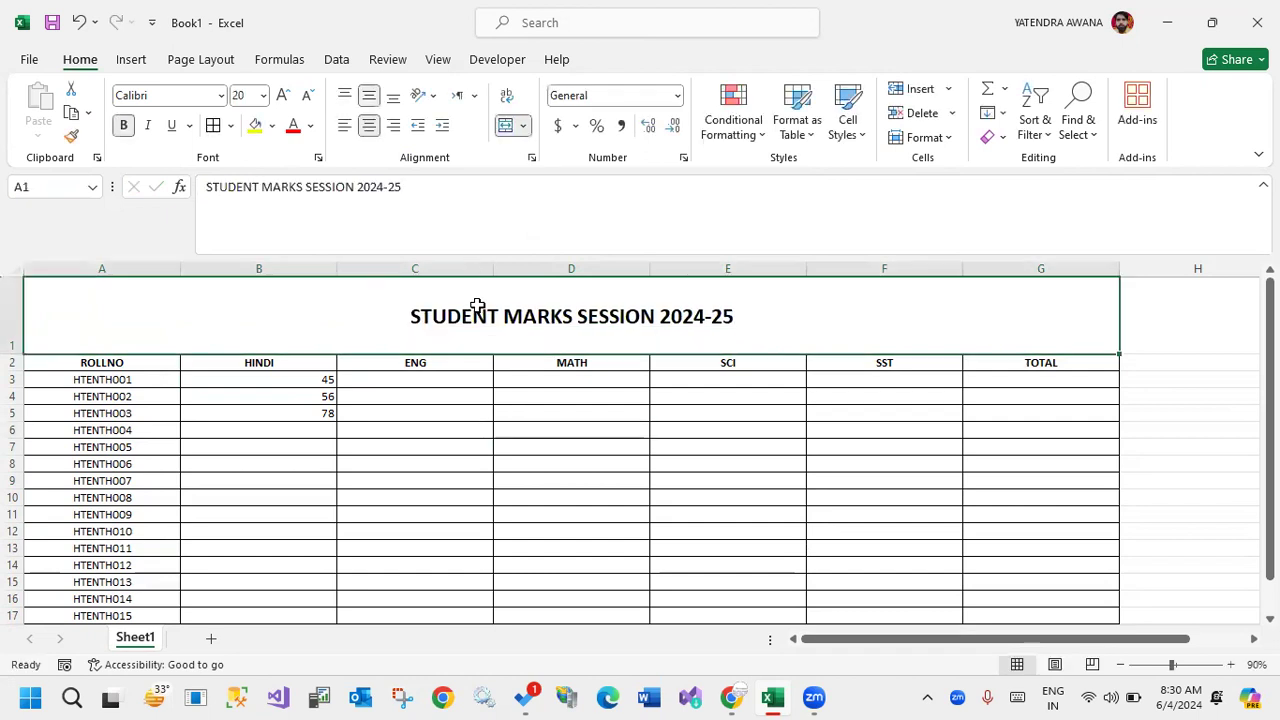
left_click(450, 186)
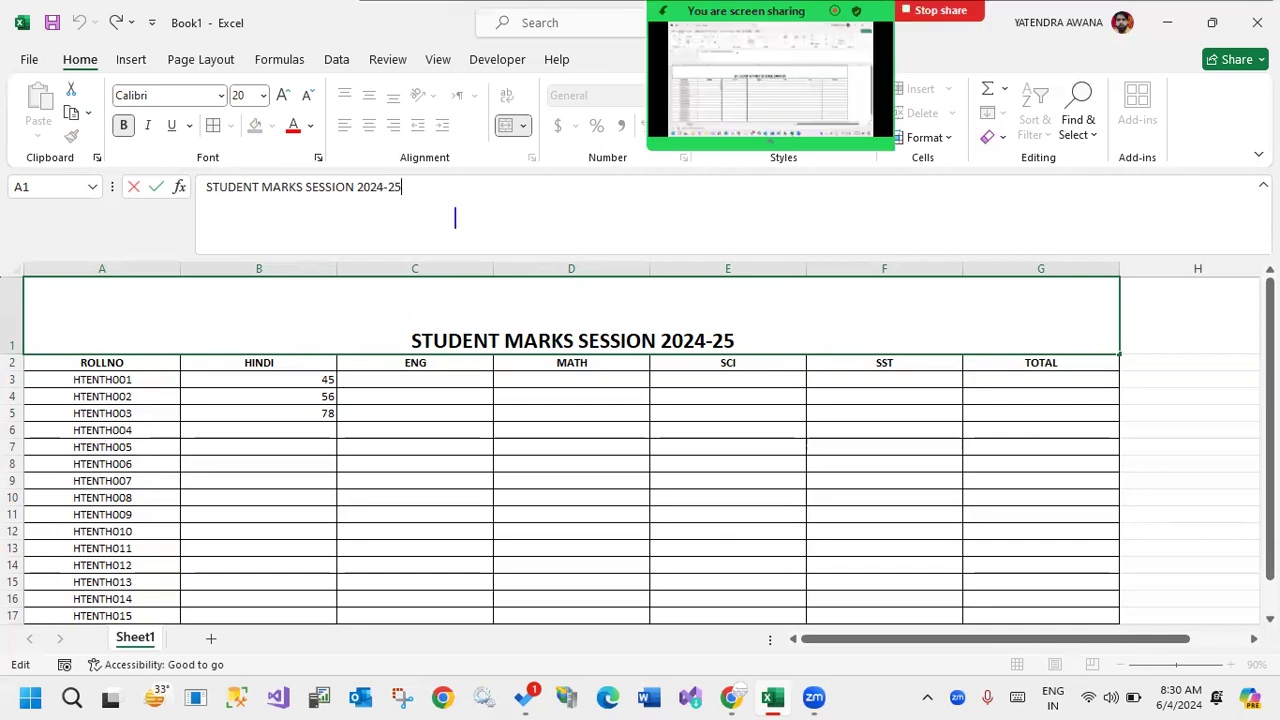
type("ALT+ENTER")
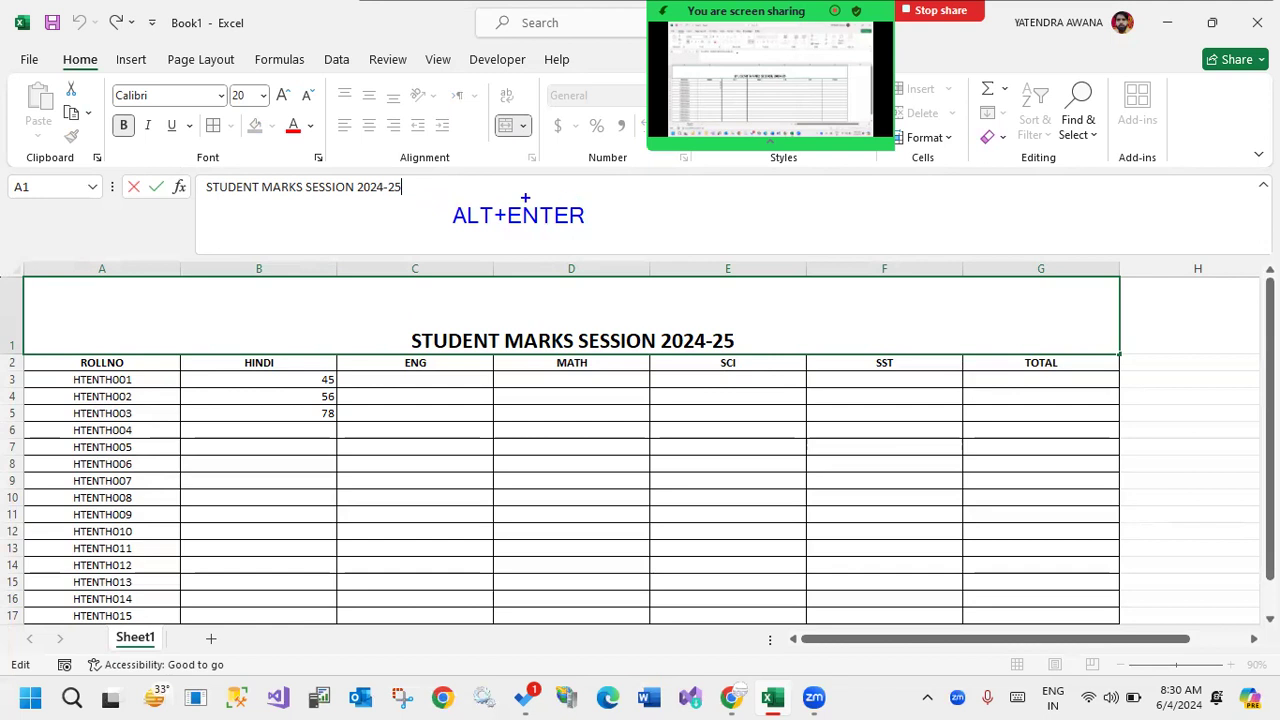
mouse_move(438, 197)
left_mouse_down()
mouse_move(632, 245)
mouse_move(645, 215)
mouse_move(680, 219)
left_mouse_up()
type("tCHANGE LINE ")
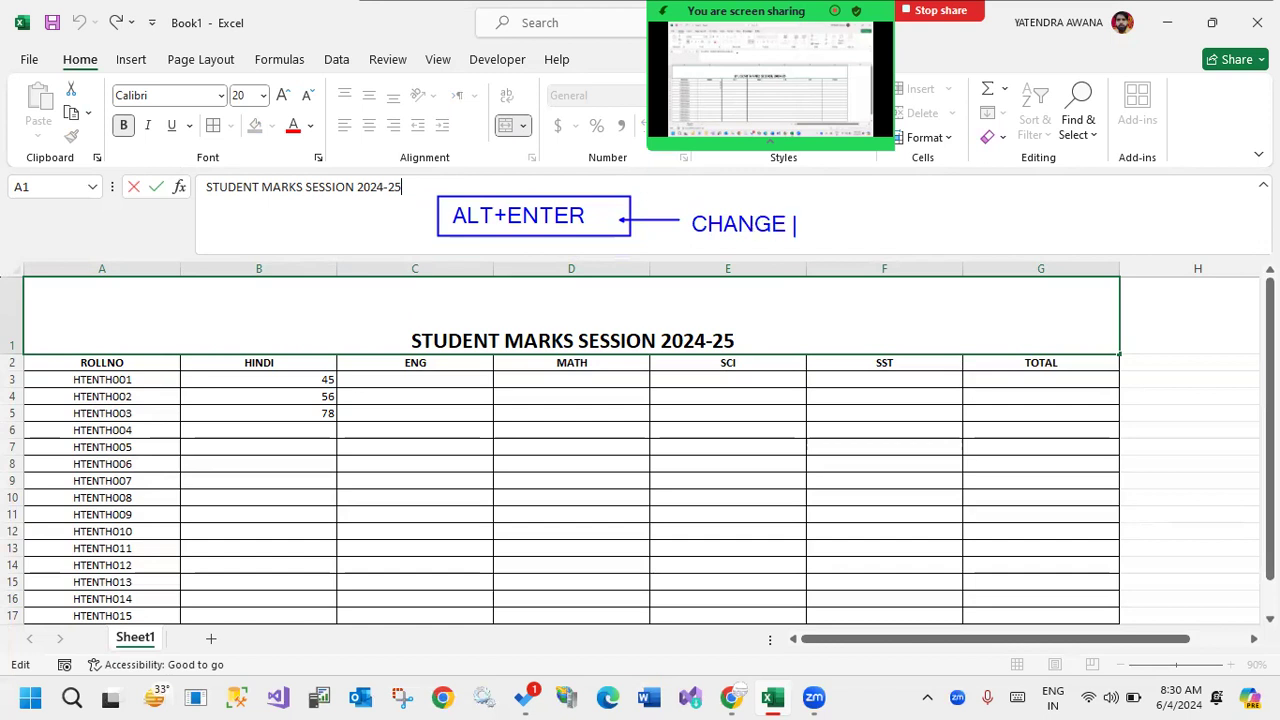
type("IN A CELL")
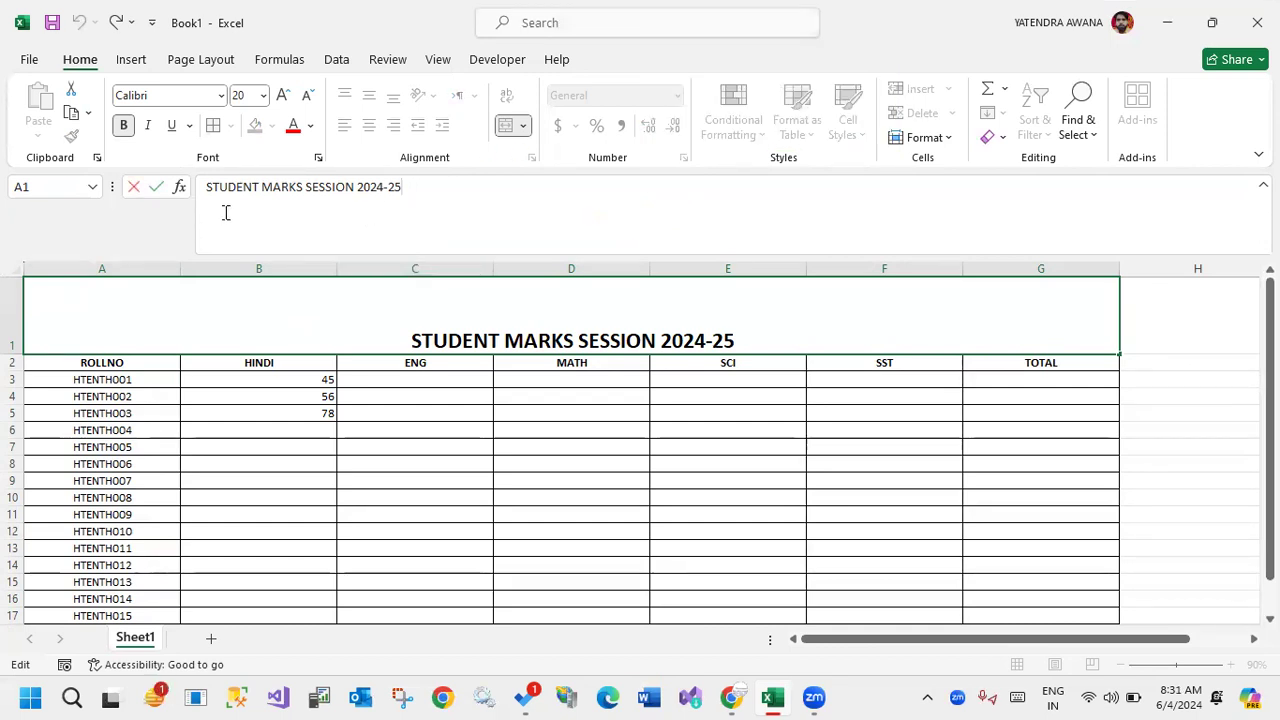
left_click_drag(203, 201, 427, 220)
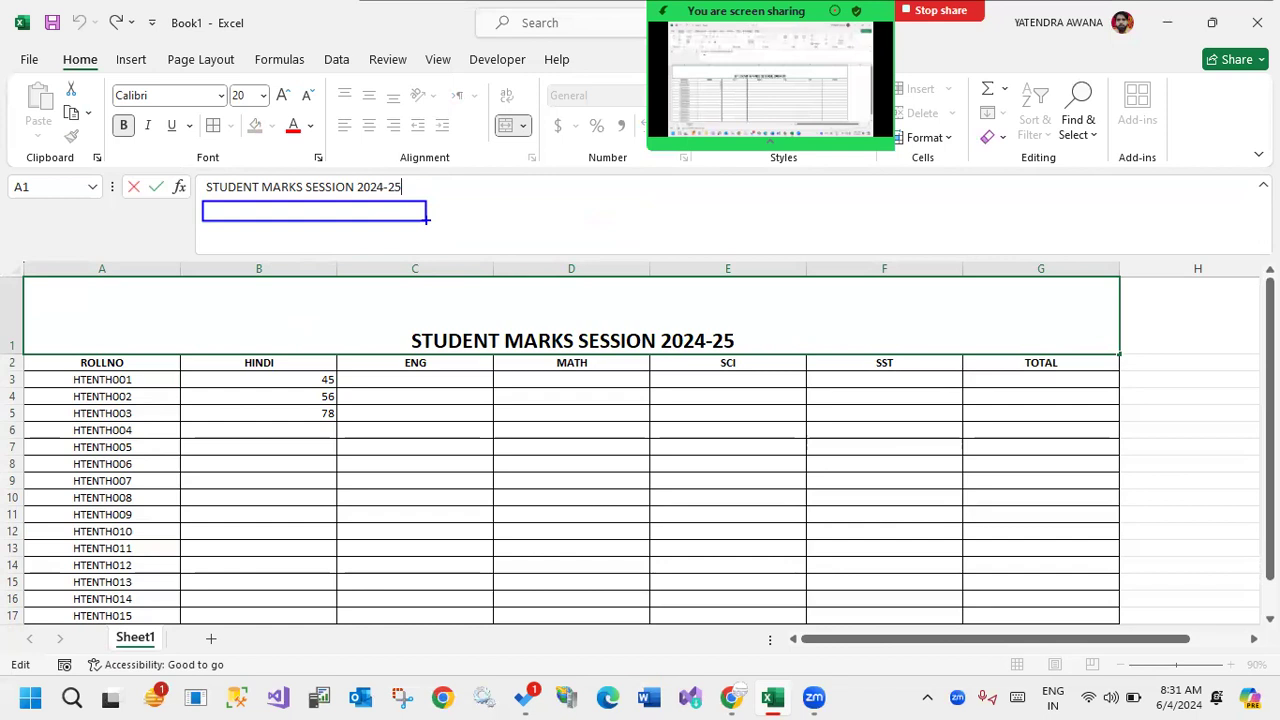
key("Return")
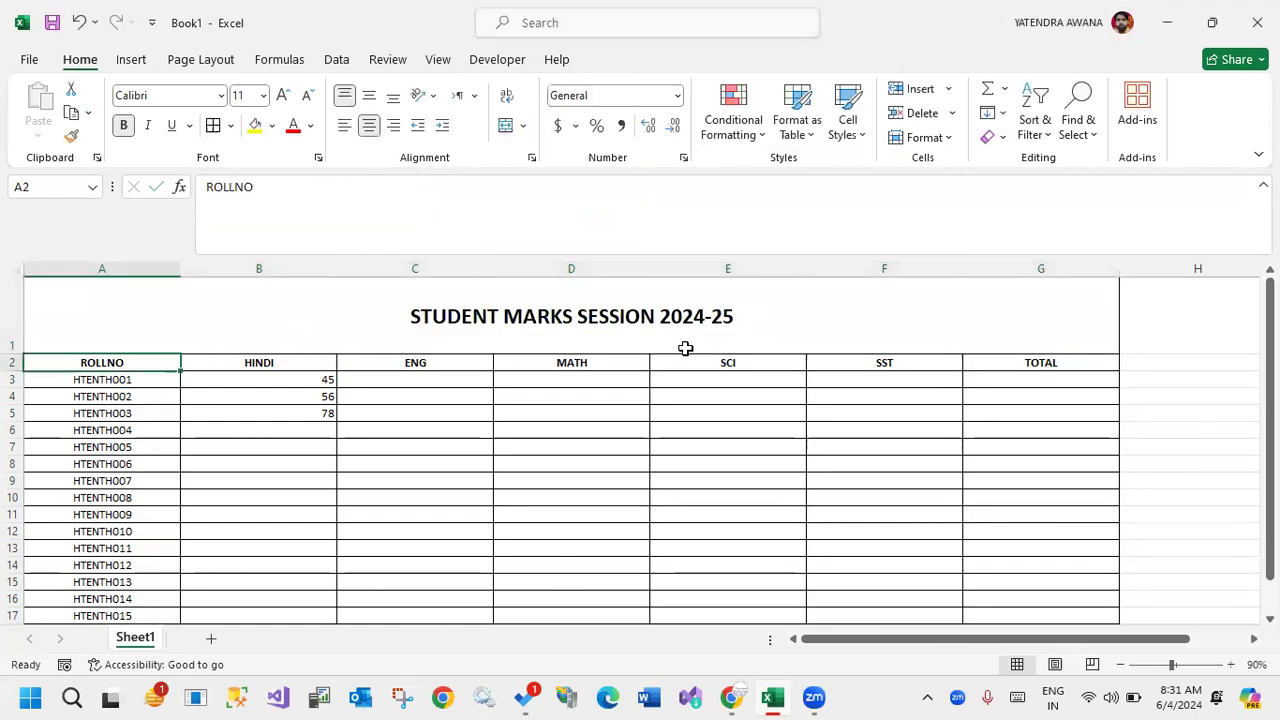
key("Return")
key("Return")
key("Return")
key("Return")
Add two more lines to the title in A1, reading ONLINE COMPUTER CLASS and NOIDA, below STUDENT MARKS SESSION 2024-25.
left_click(545, 323)
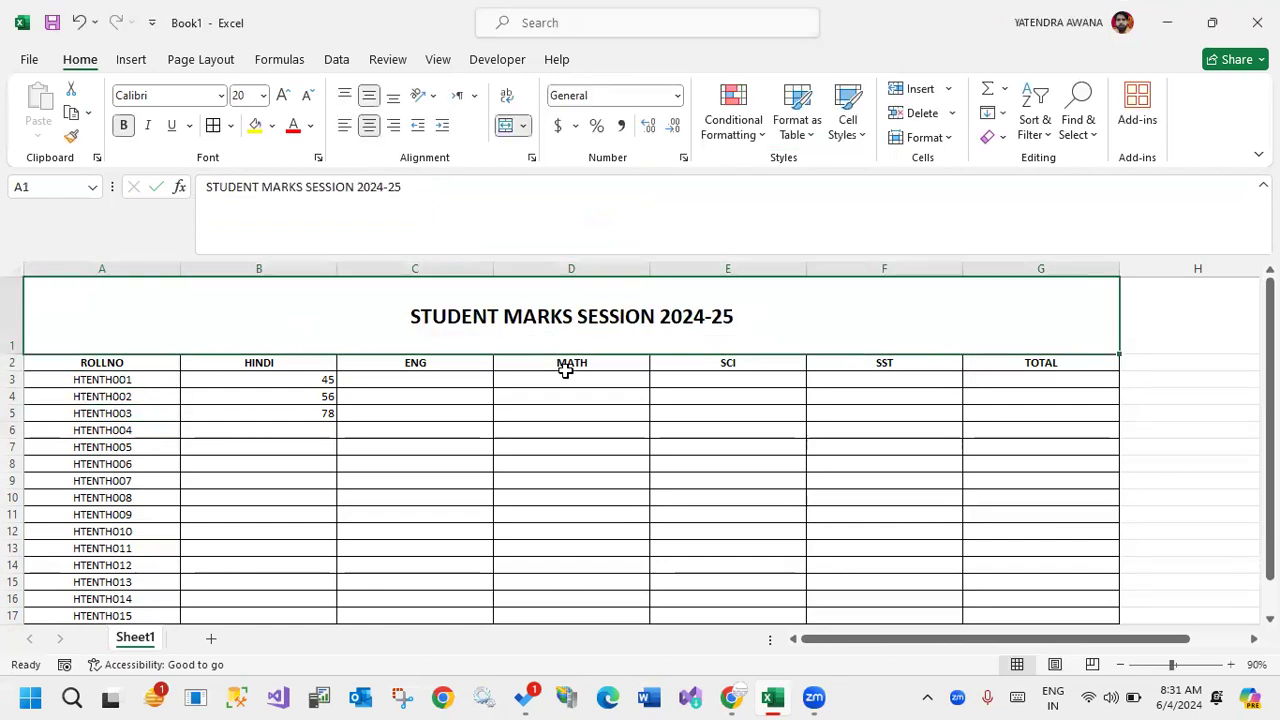
left_click(410, 189)
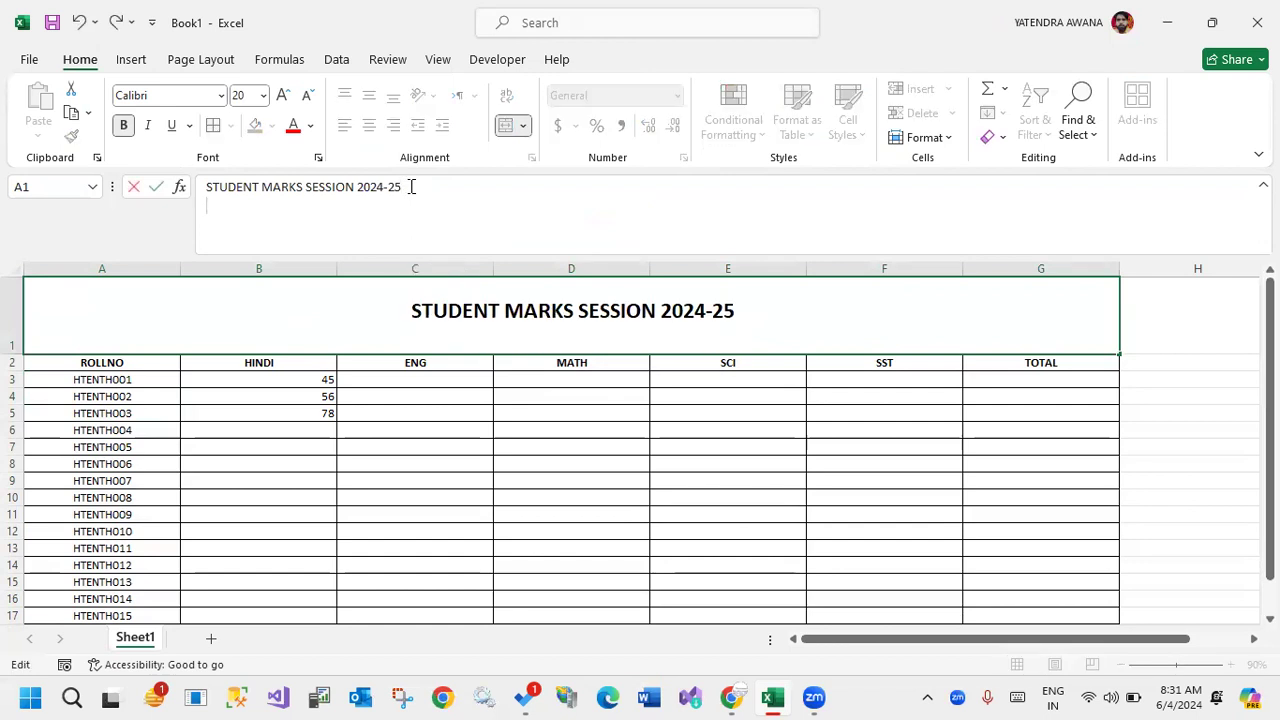
key("alt+Return")
type("ONLINE CO")
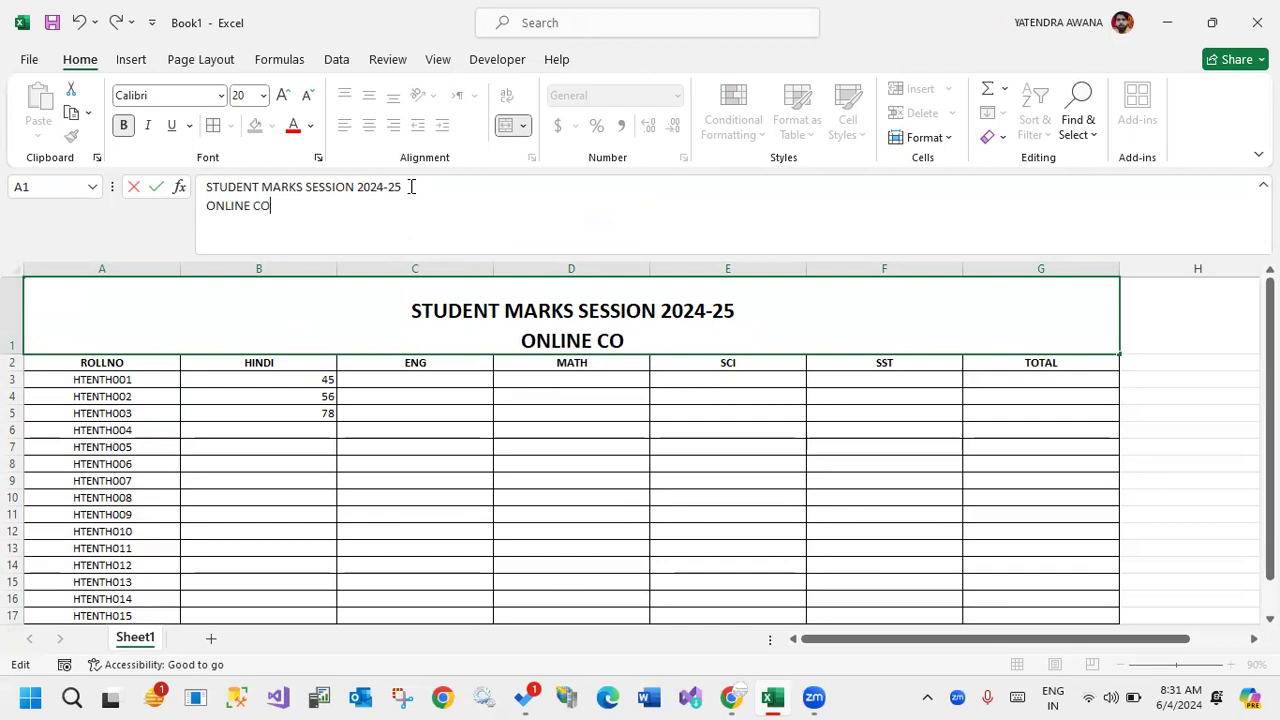
type("MPUTER CLASS")
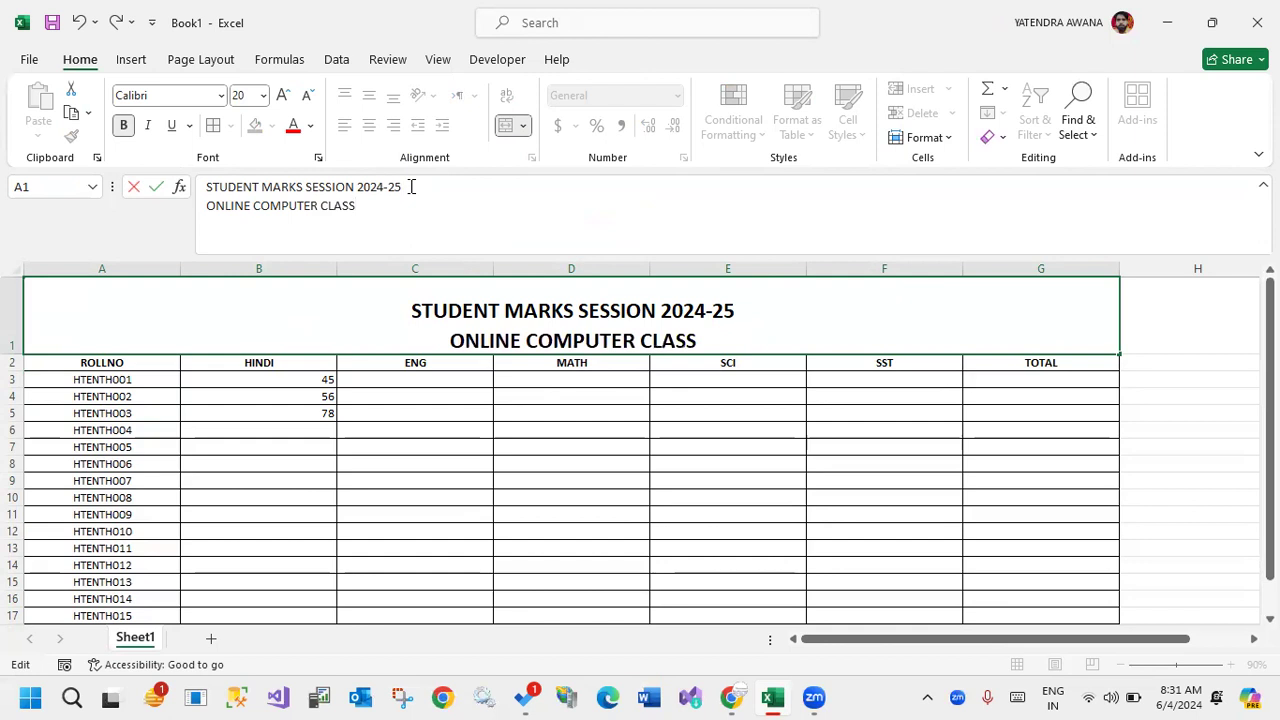
key("alt+Return")
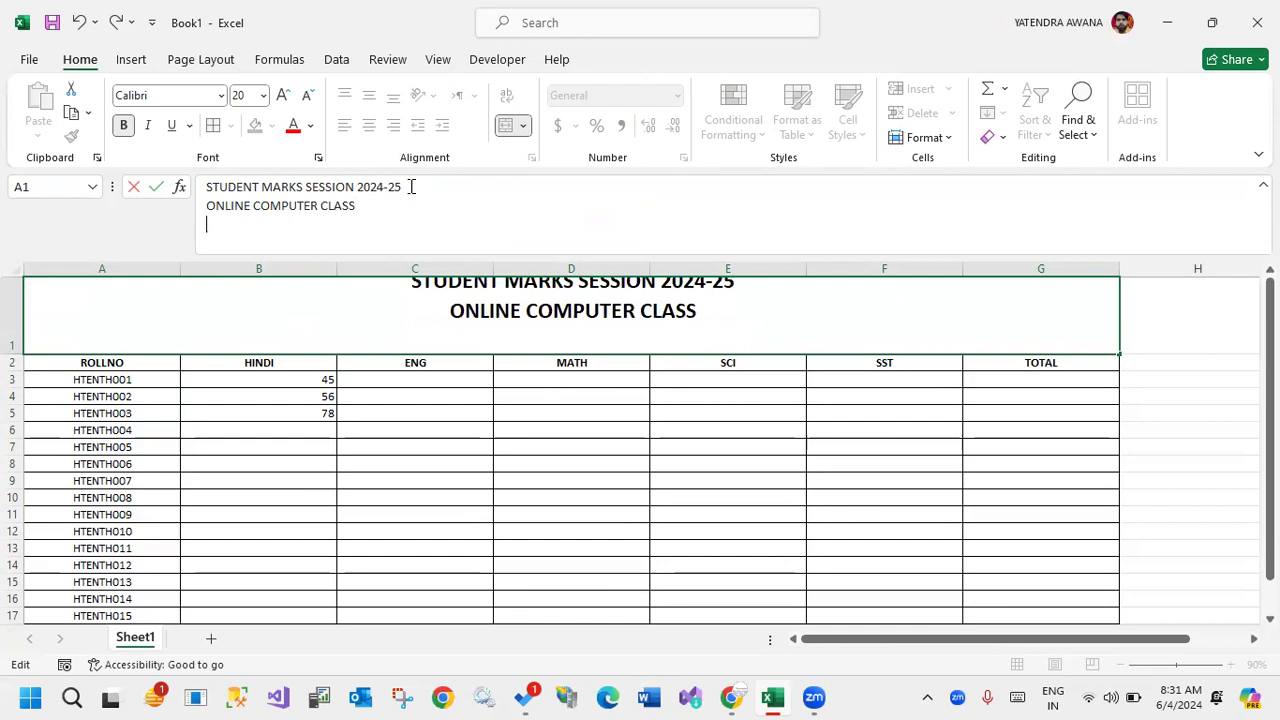
type("NOIDA")
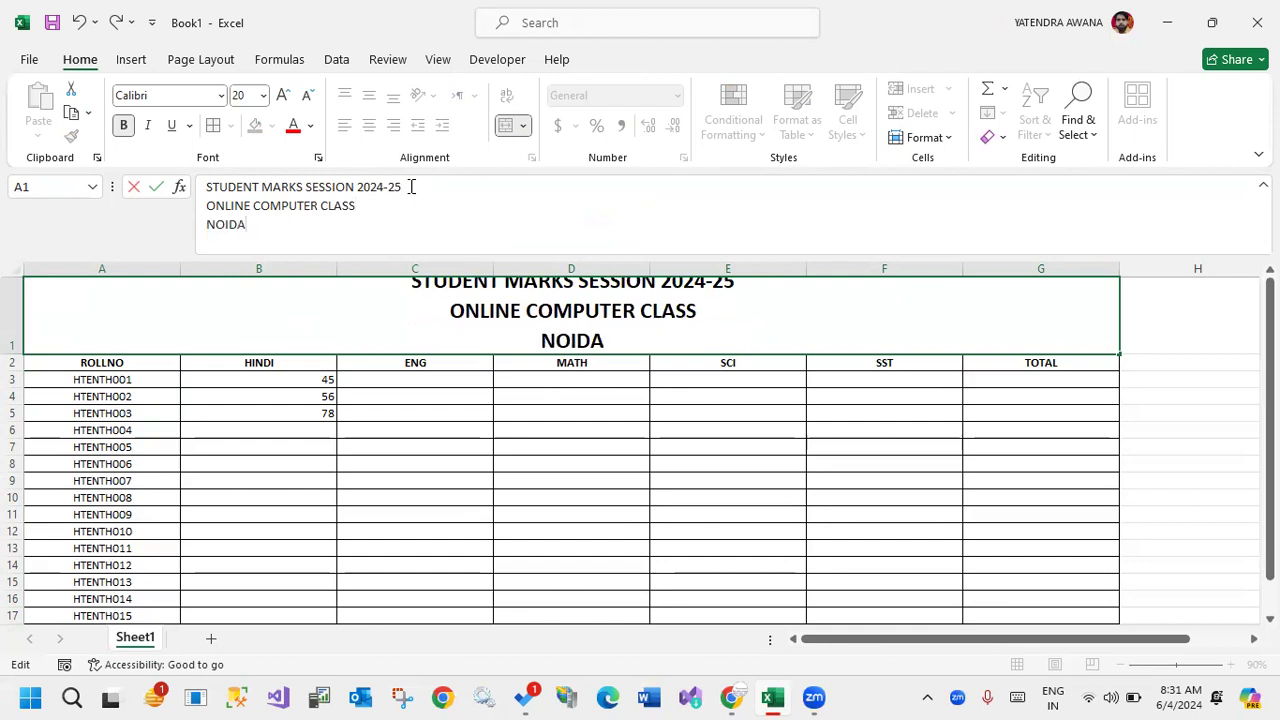
key("Return")
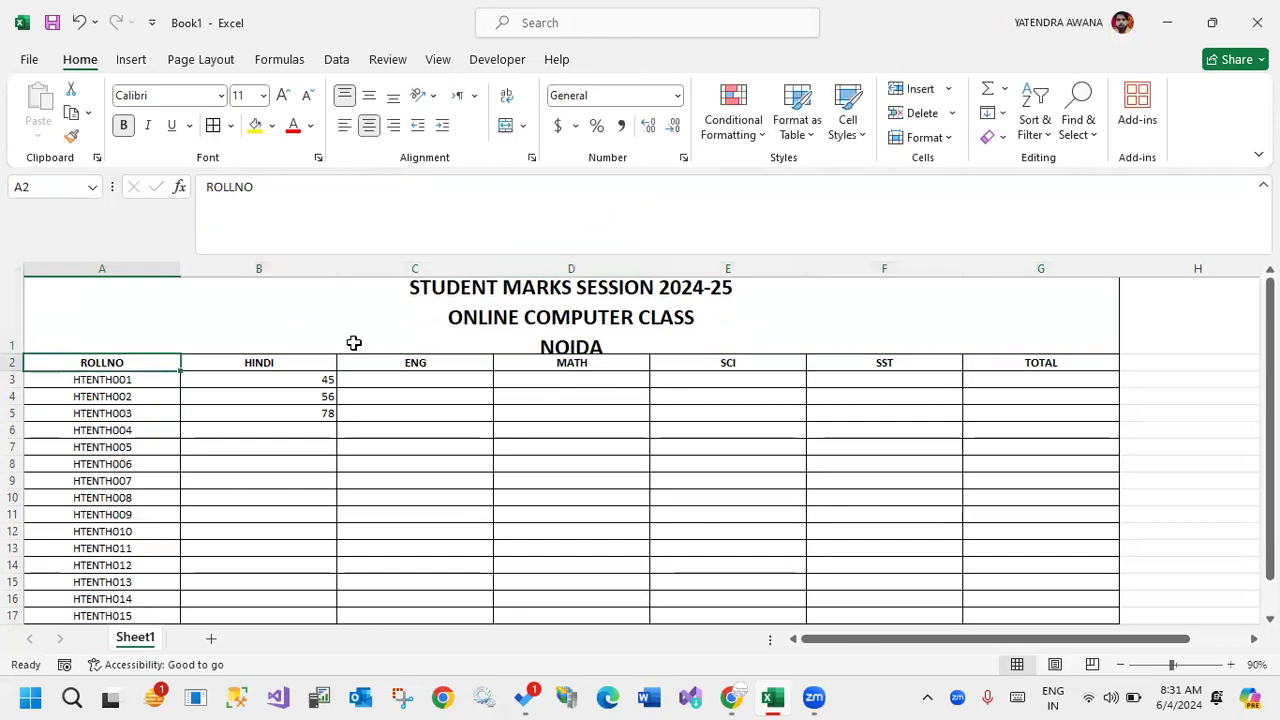
Make row 1 slightly taller and reduce the title's font size to 14 so all three lines fit.
mouse_move(9, 356)
left_mouse_down()
mouse_move(9, 307)
mouse_move(12, 363)
left_mouse_up()
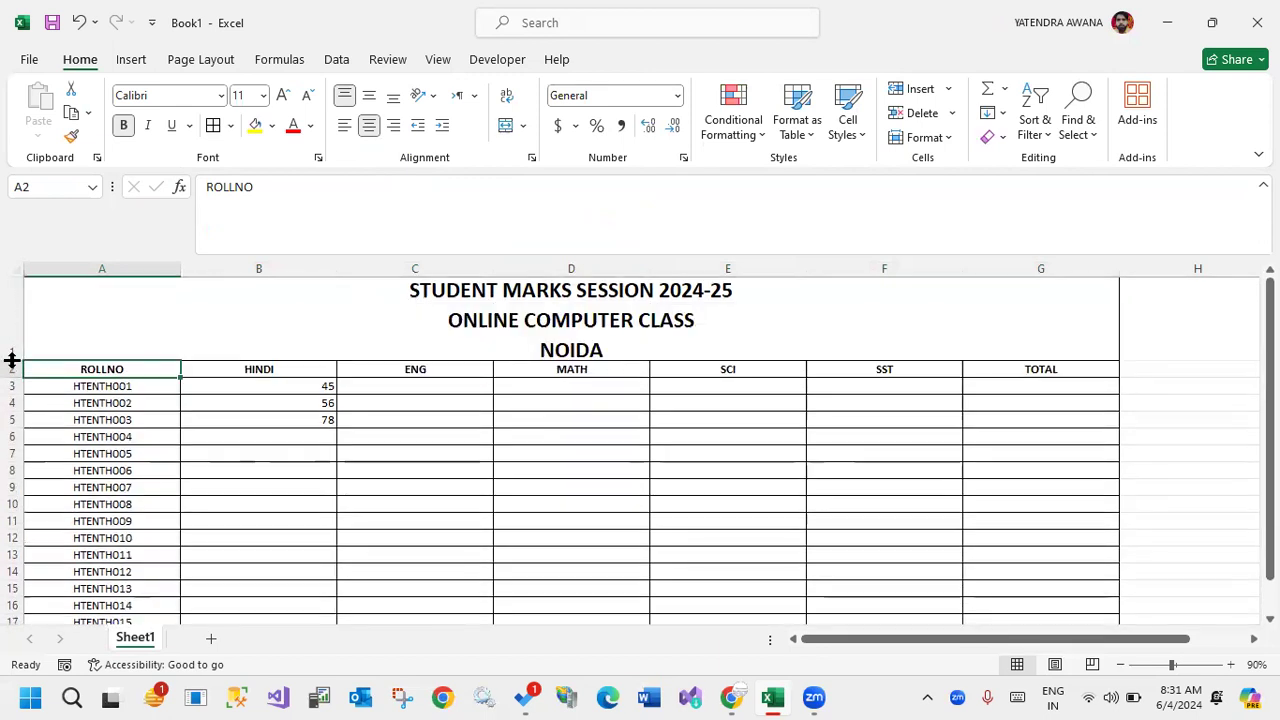
left_click(470, 338)
left_click(307, 95)
left_click(307, 95)
left_click(523, 415)
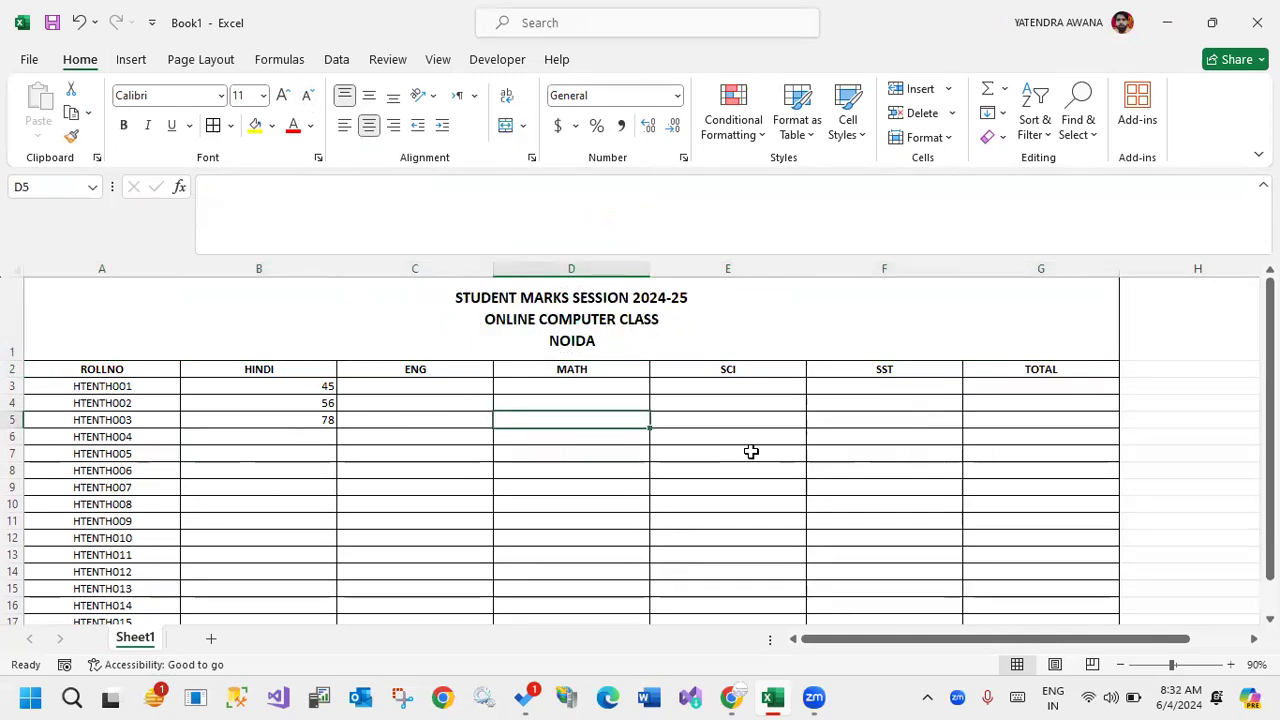
Put an outside border around the blank signature area A23:G29 directly below the marks table.
scroll(734, 447, "down", 2)
scroll(734, 447, "up", 2)
scroll(600, 420, "down", 5)
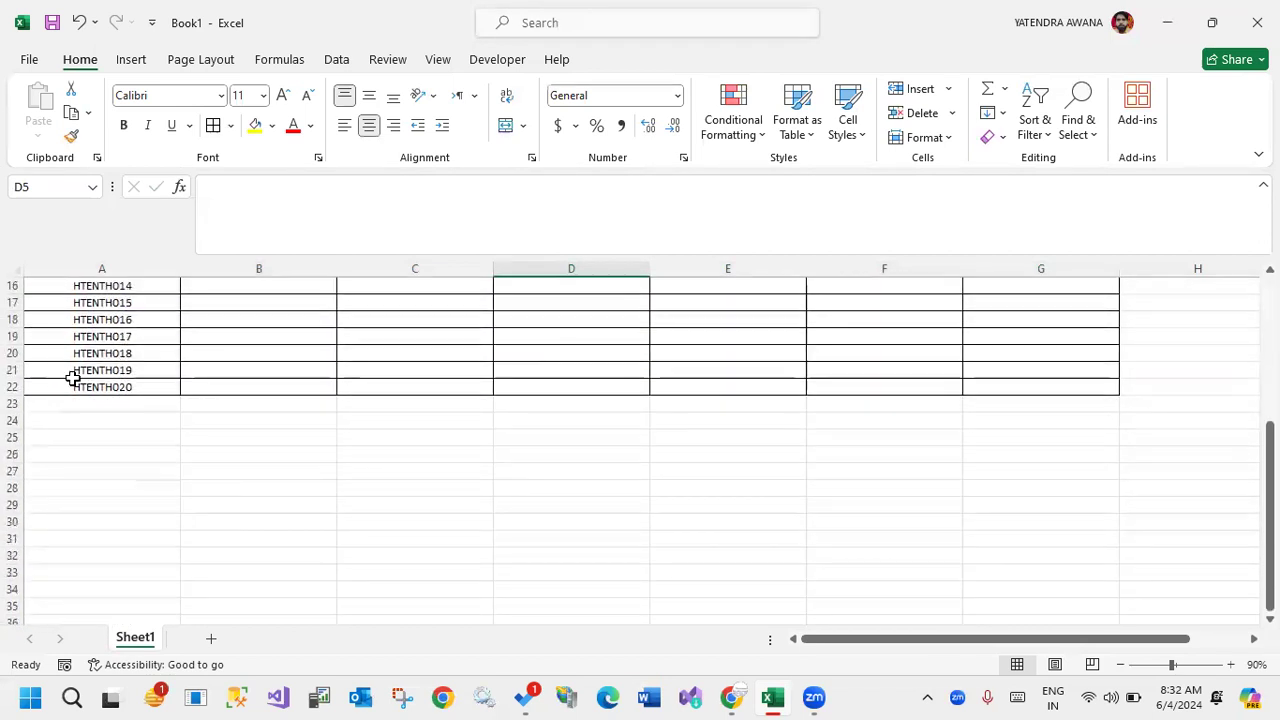
left_click(134, 408)
left_click_drag(134, 405, 1054, 503)
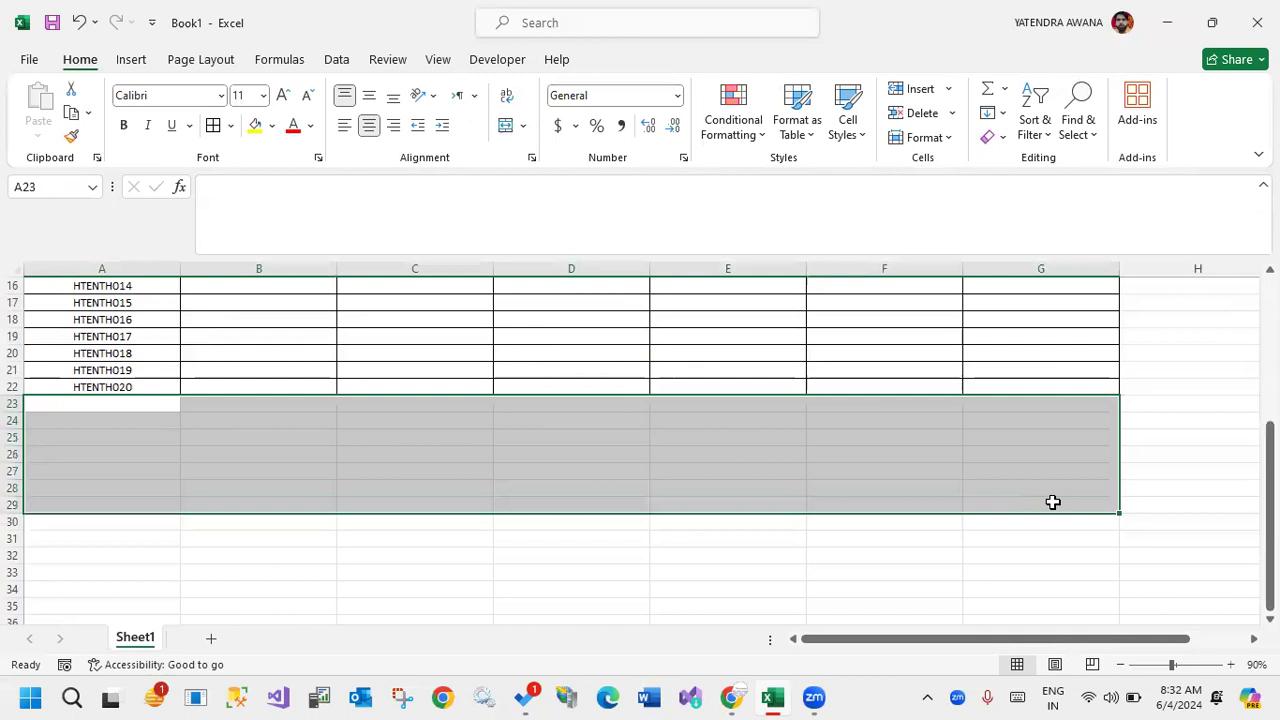
left_click(230, 125)
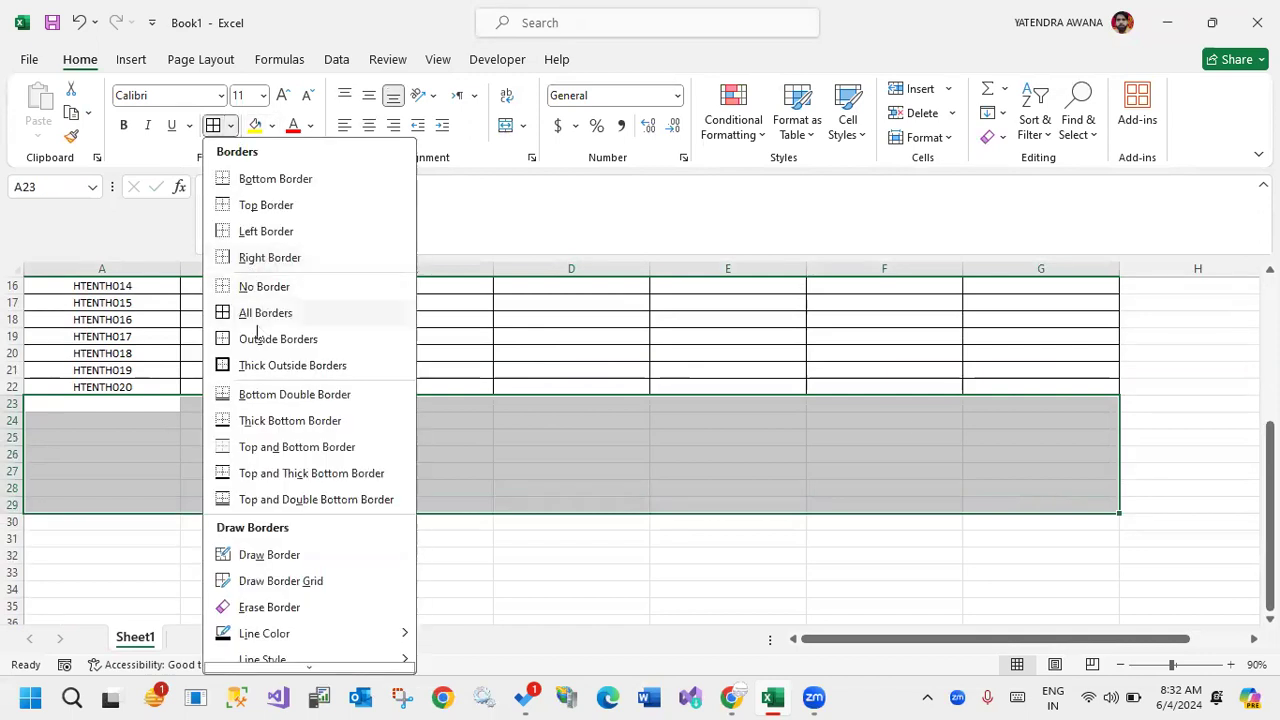
left_click(255, 340)
Add bottom borders to A26:B26 and F26:G26 as signature lines.
left_click_drag(134, 460, 283, 454)
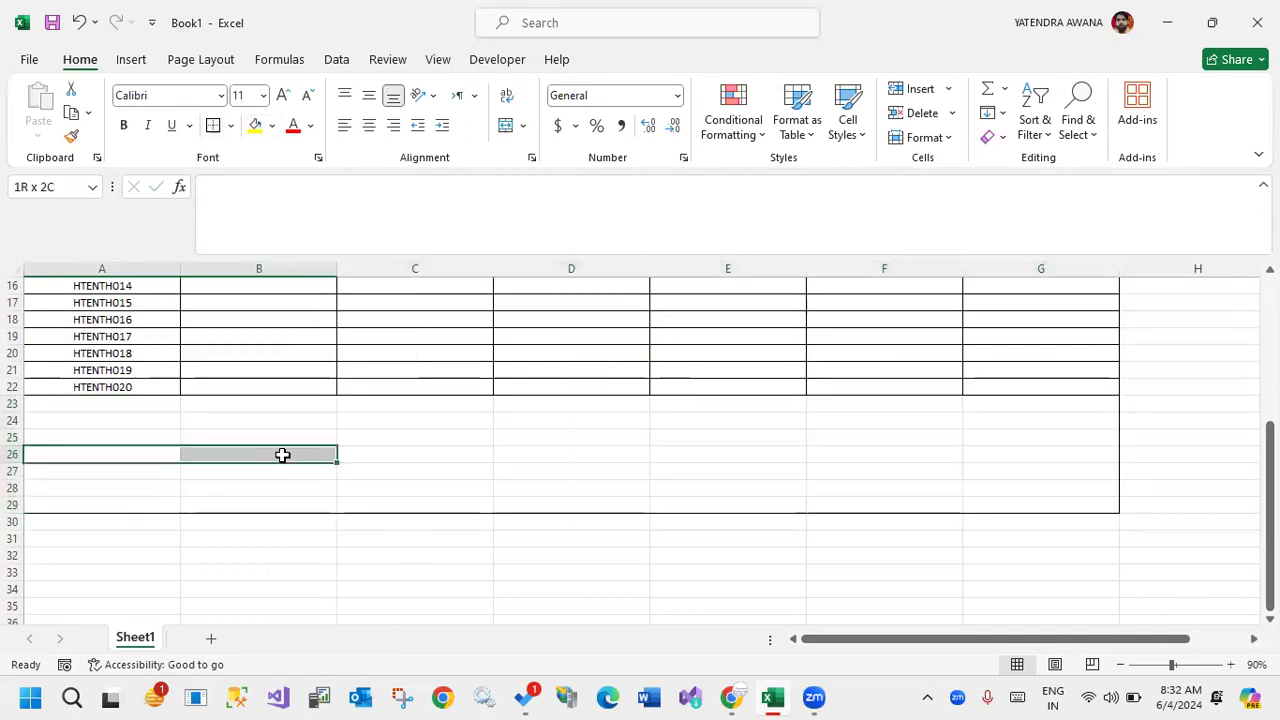
left_click(230, 125)
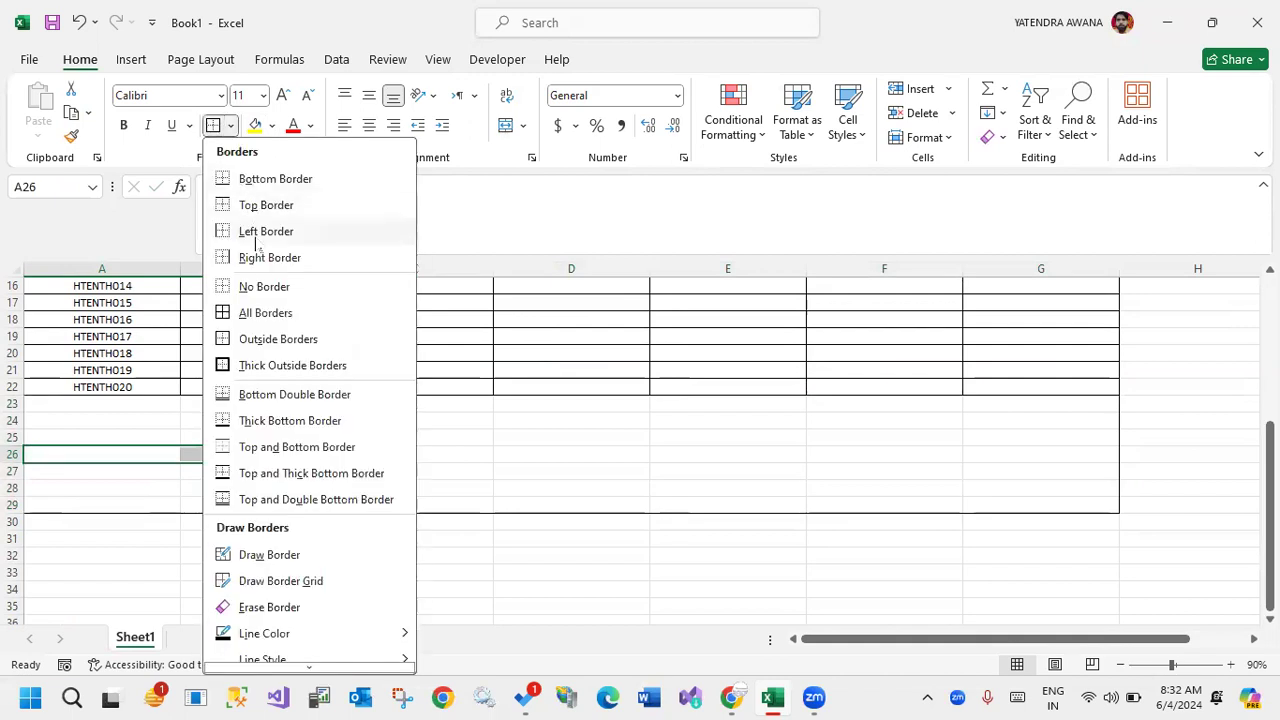
left_click(246, 178)
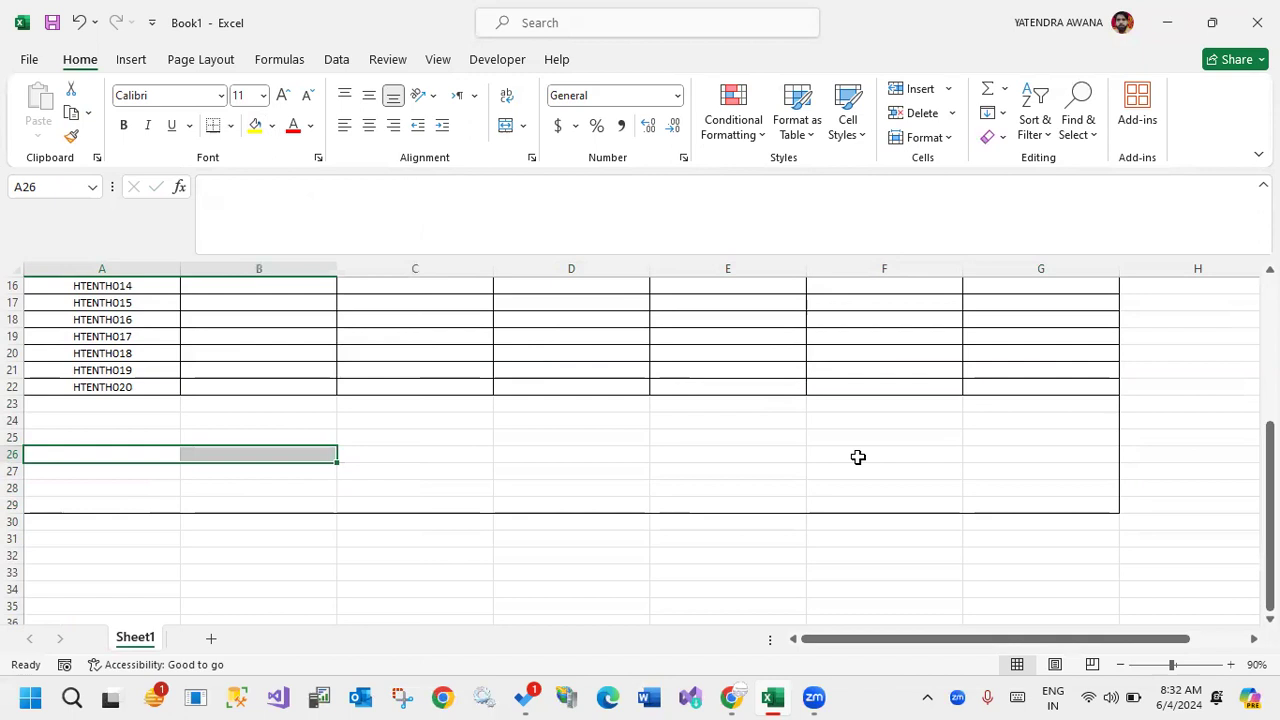
left_click_drag(858, 457, 1088, 449)
left_click(213, 125)
Label the two signature lines CLASS TEACHER in A26 and PRINCIPAL in F26.
left_click(106, 450)
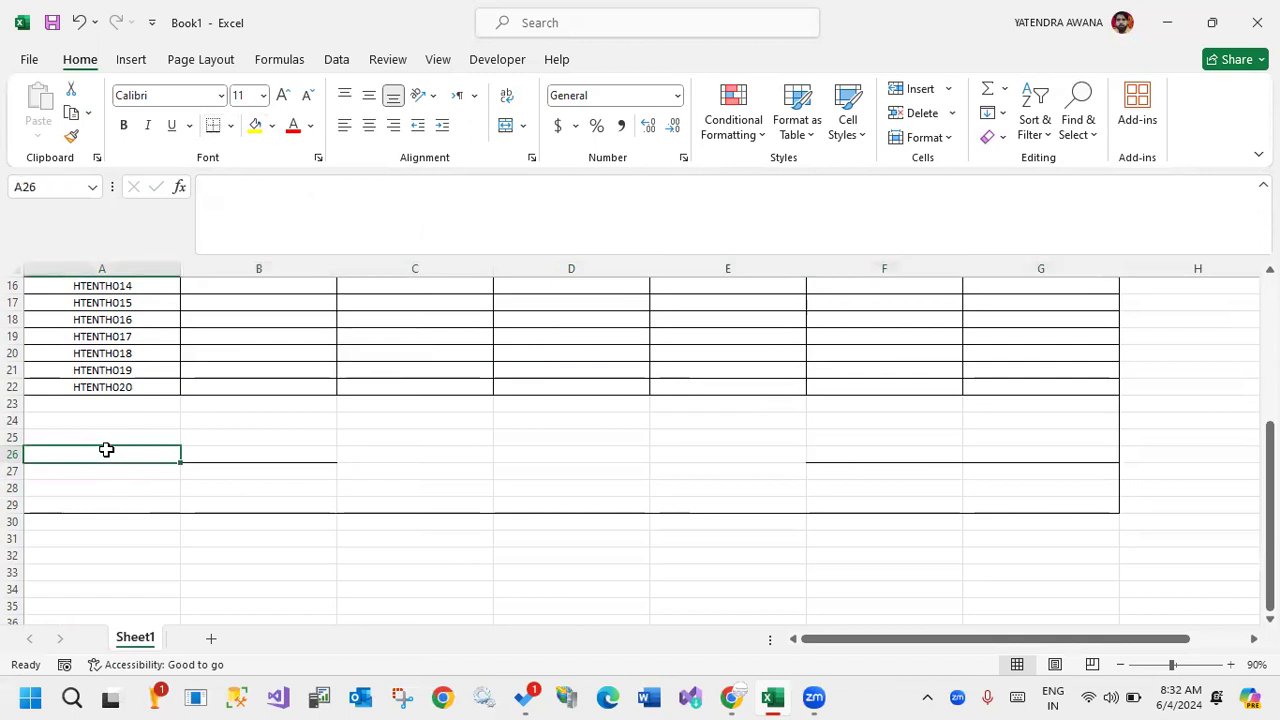
type("CLASS TEACHER")
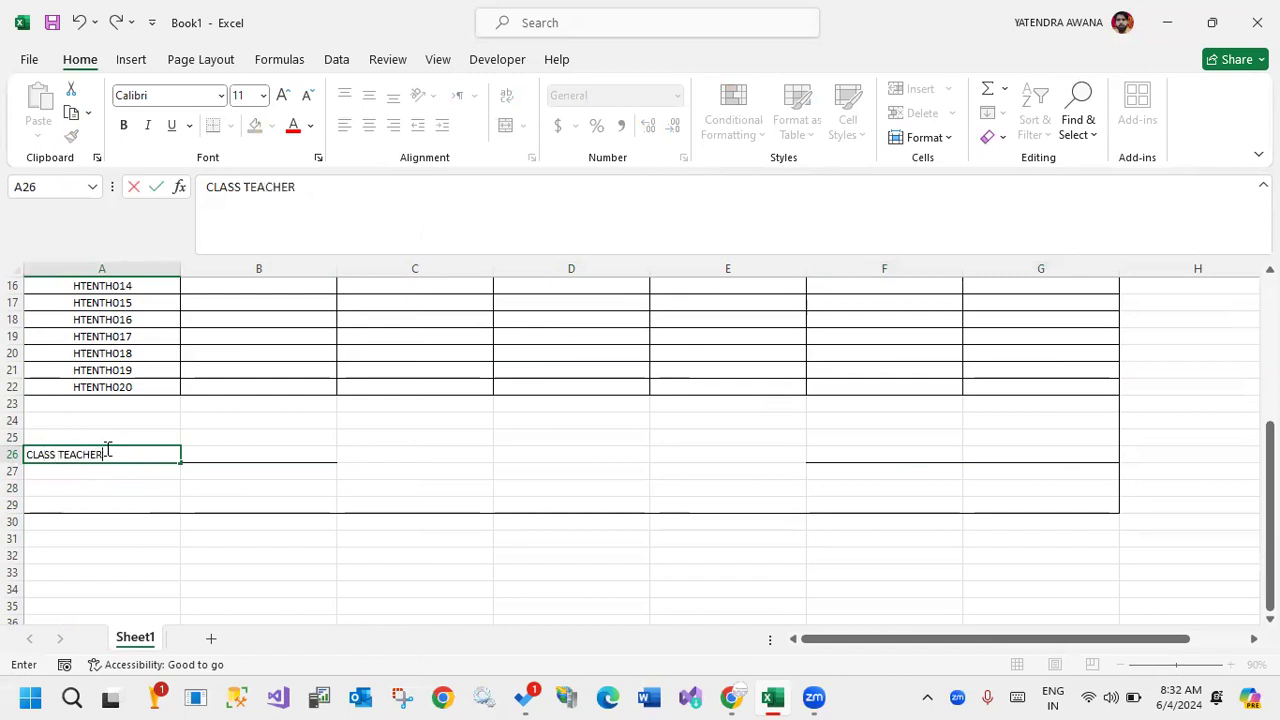
left_click(929, 453)
type("PRINCIPAL")
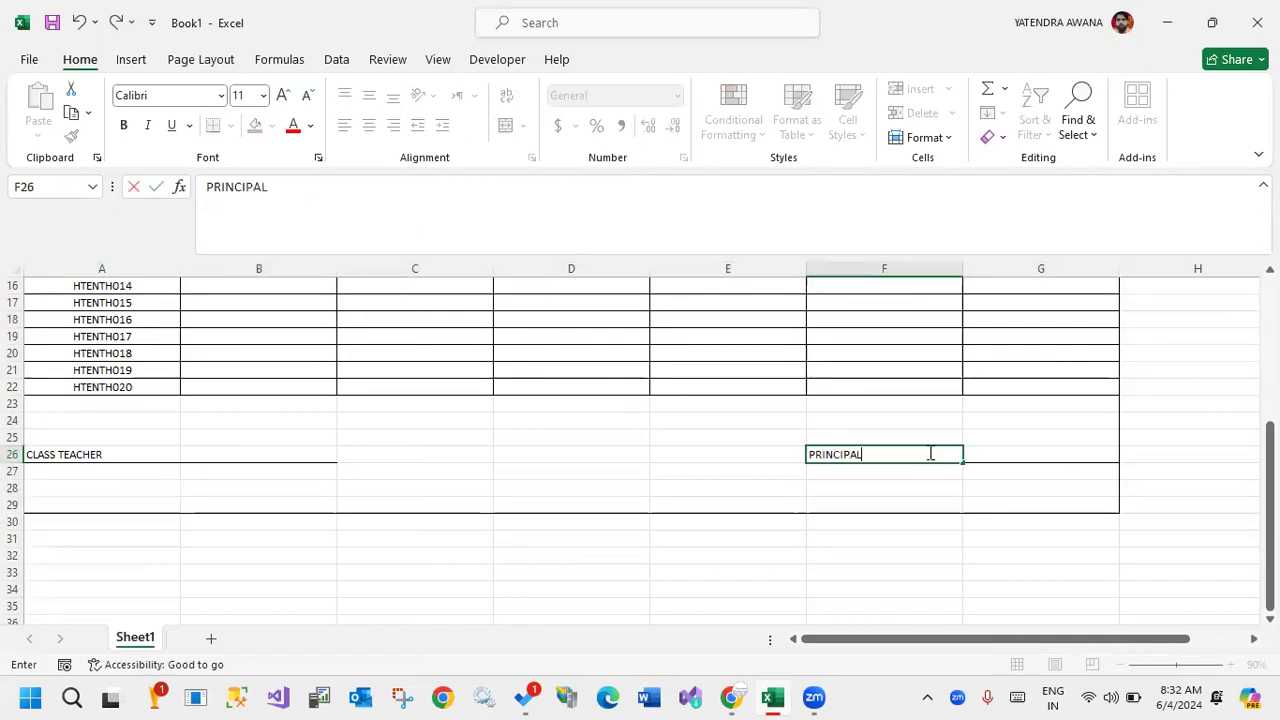
key("Return")
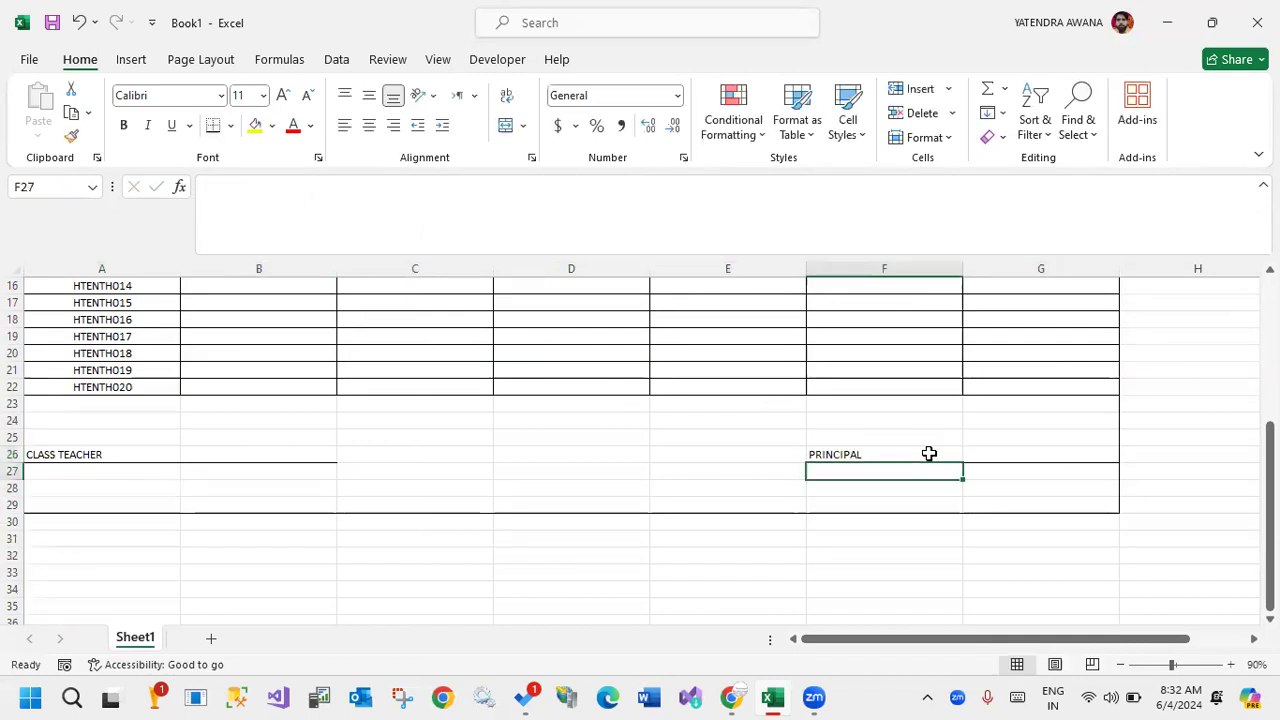
left_click(620, 440)
Insert ten new rows at row 23, between the last roll number and the signature area.
scroll(536, 329, "up", 4)
scroll(380, 357, "up", 2)
scroll(323, 337, "down", 4)
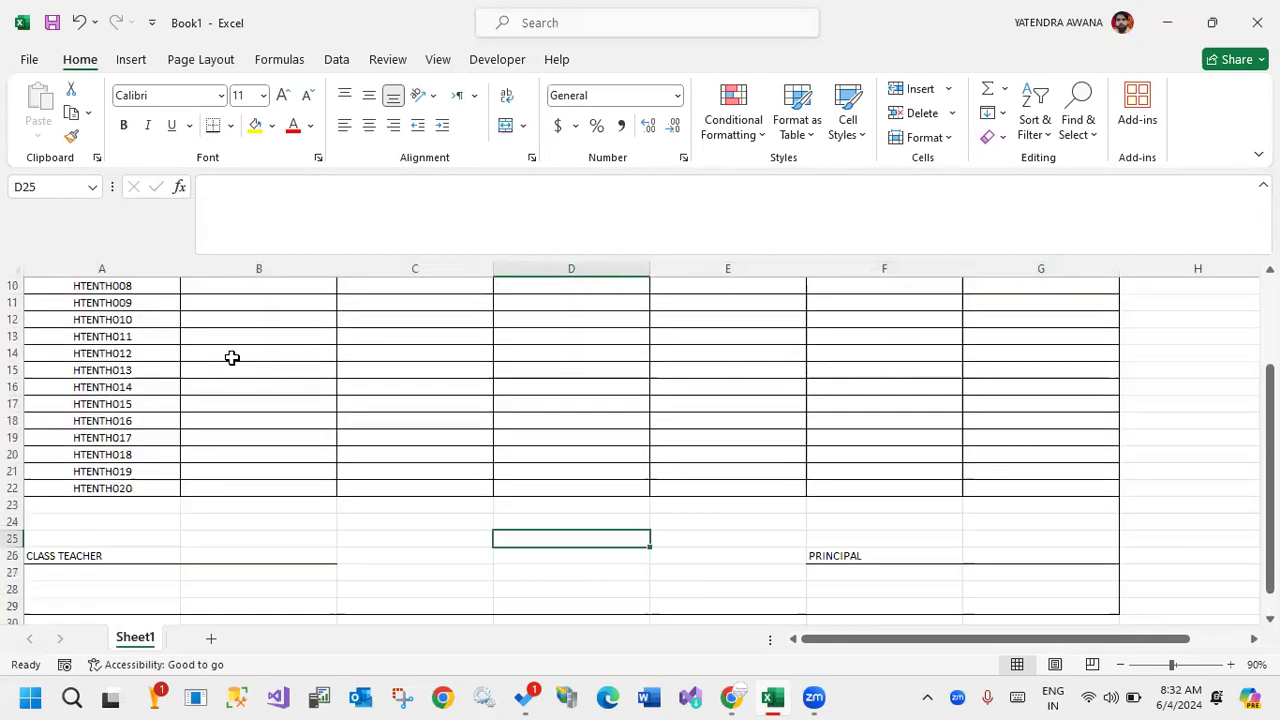
scroll(180, 390, "down", 1)
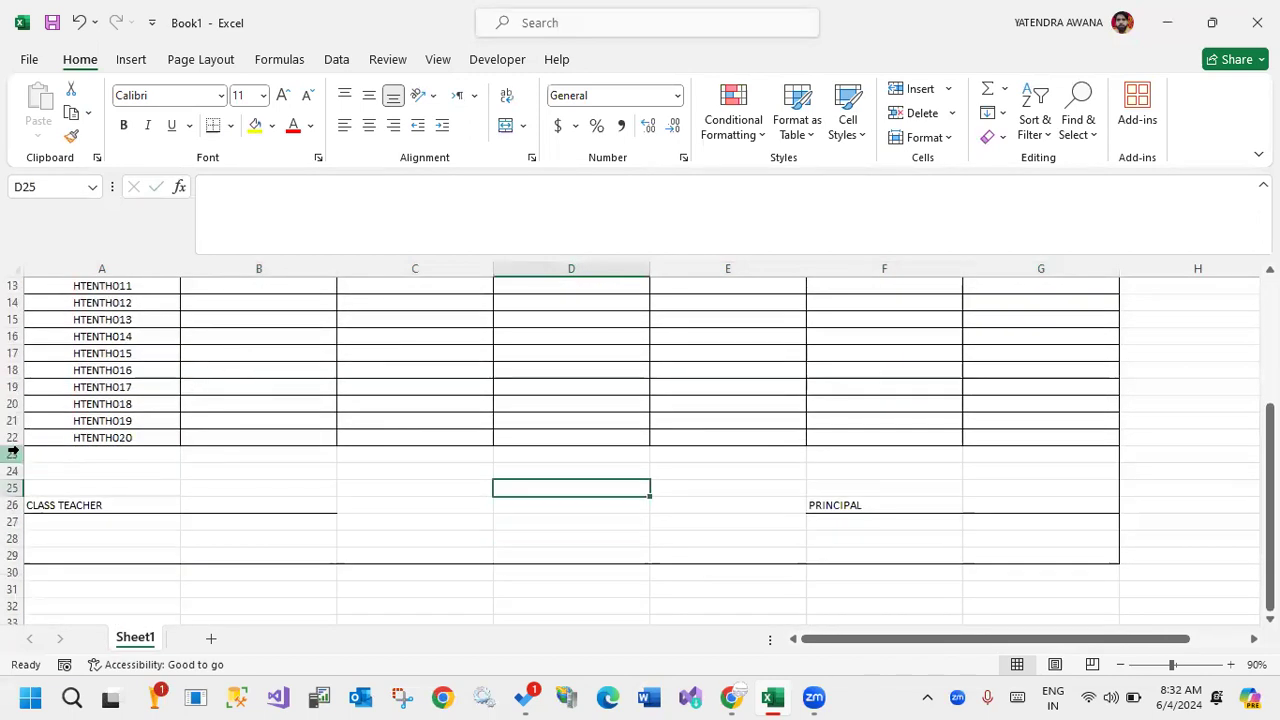
left_click_drag(12, 454, 6, 472)
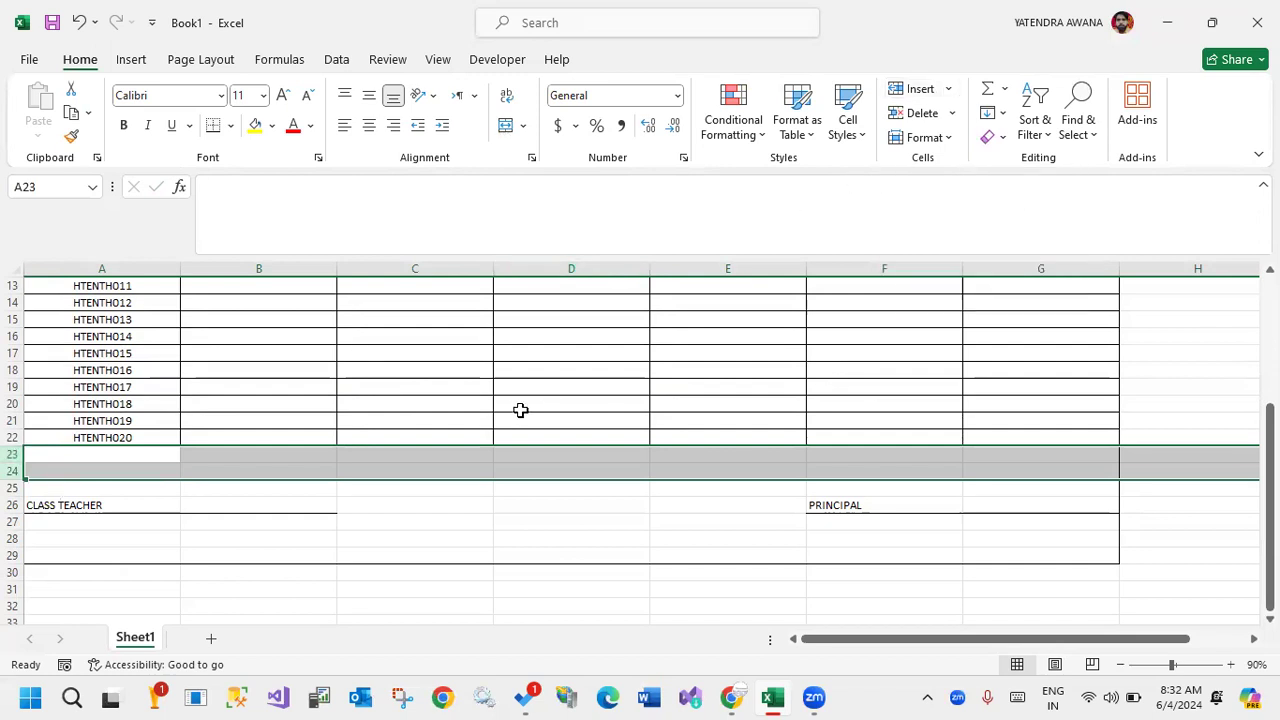
left_click(918, 89)
left_click(918, 89)
left_click(918, 89)
left_click(918, 89)
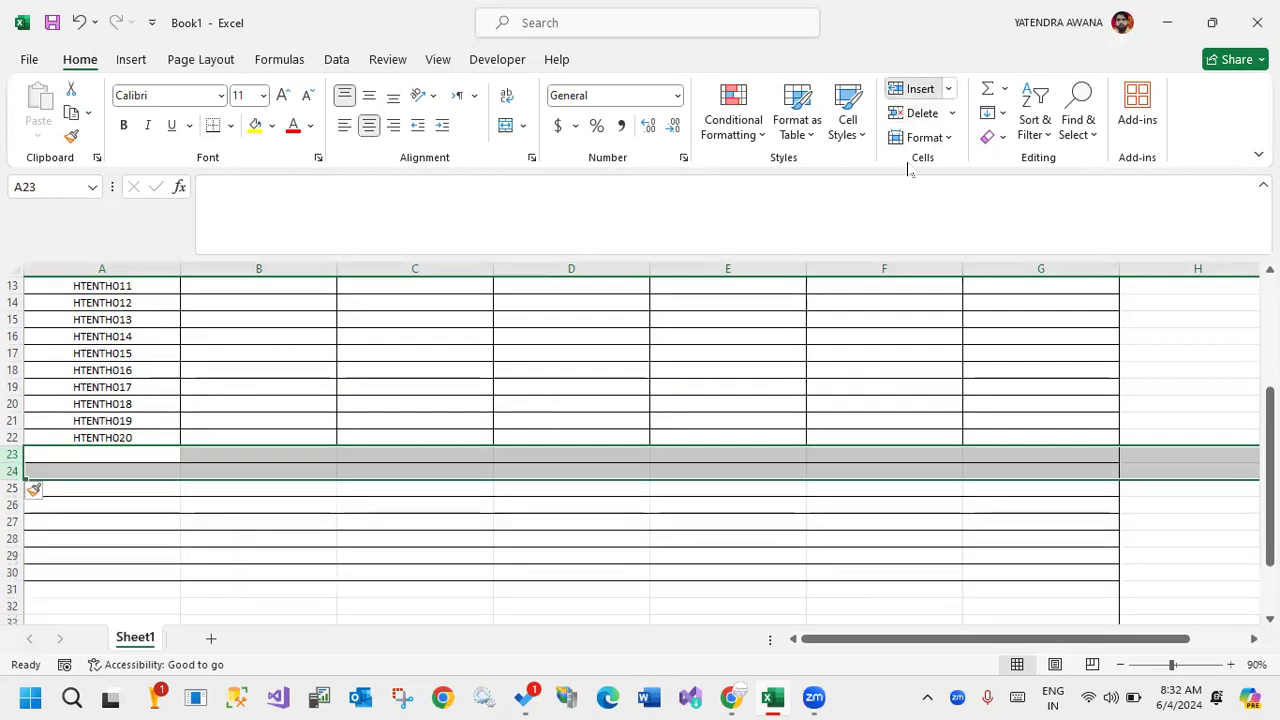
left_click(918, 89)
left_click(779, 474)
Apply all borders to A22:G32 so the inserted rows match the marks table.
left_click_drag(92, 437, 1017, 538)
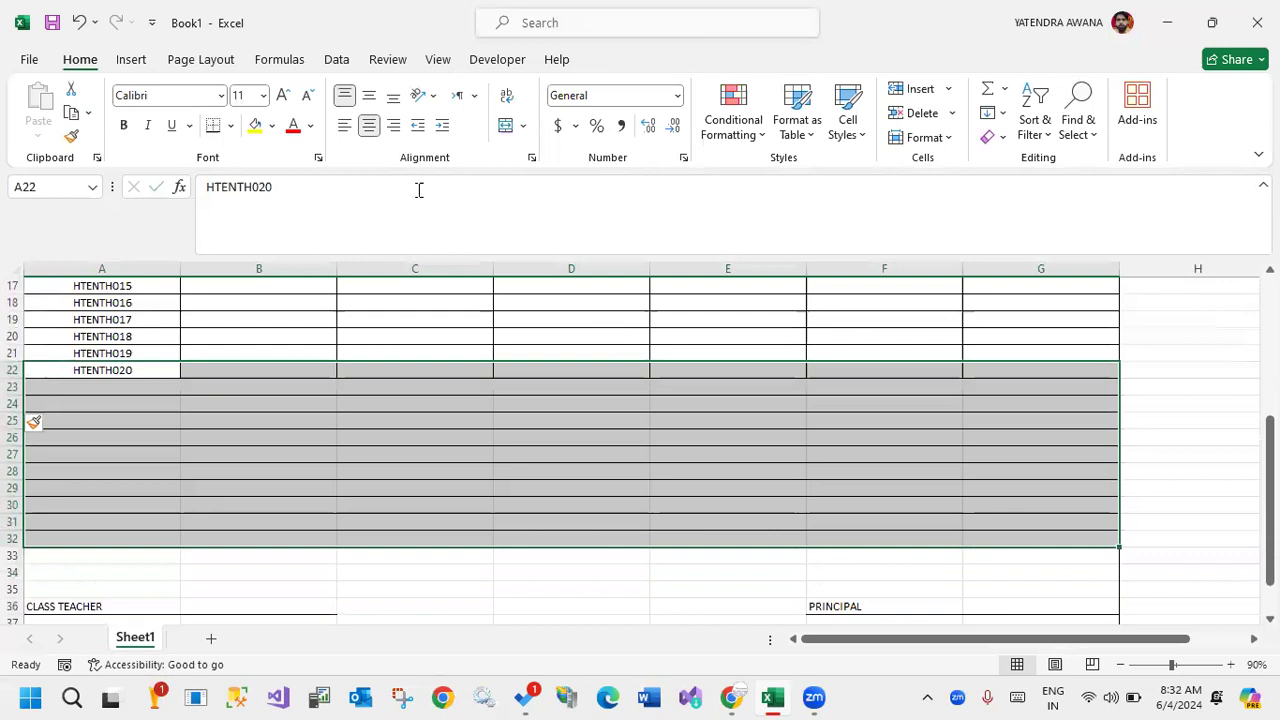
left_click(230, 125)
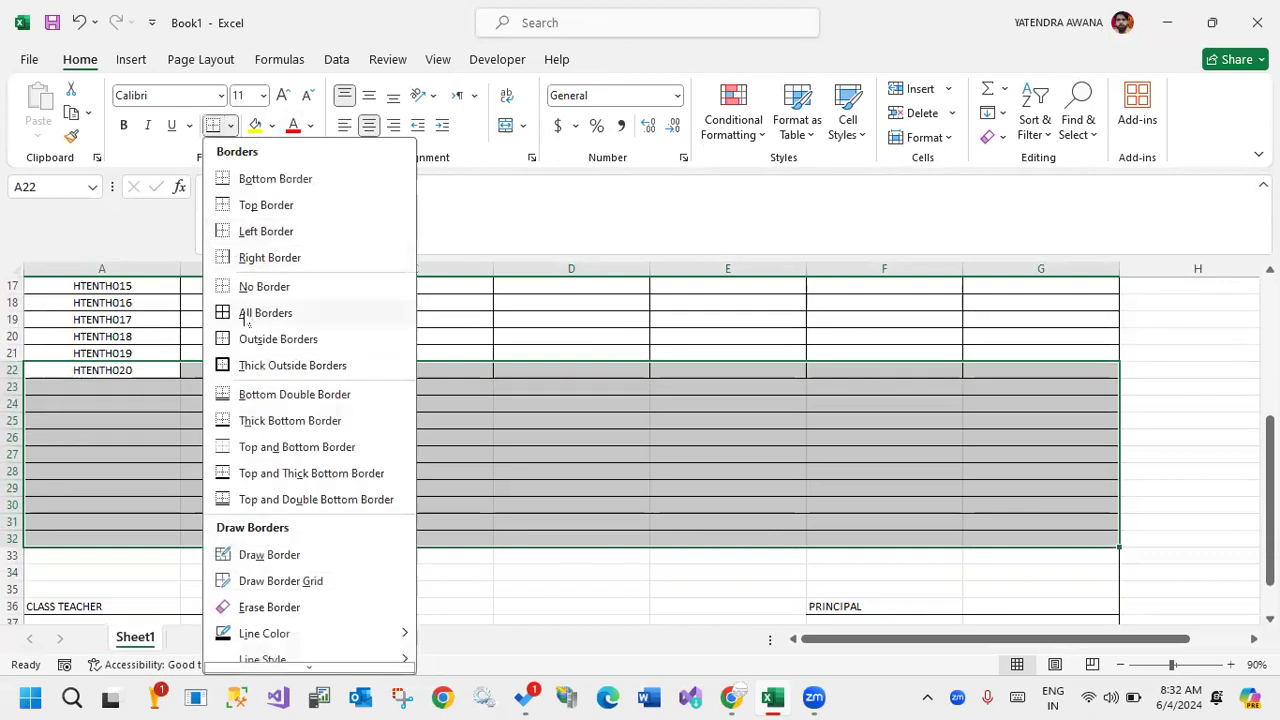
left_click(262, 313)
Look through the table styles offered by Format as Table without applying one, and review the sheet.
scroll(646, 434, "up", 5)
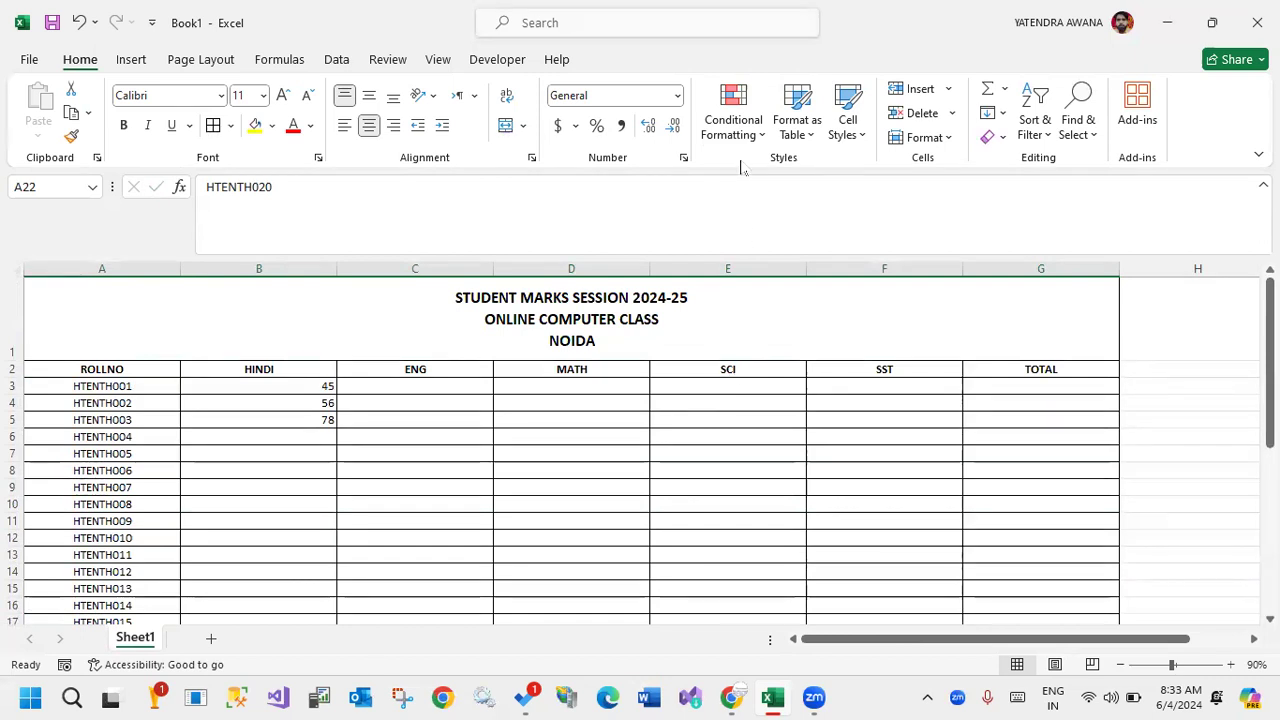
left_click(800, 140)
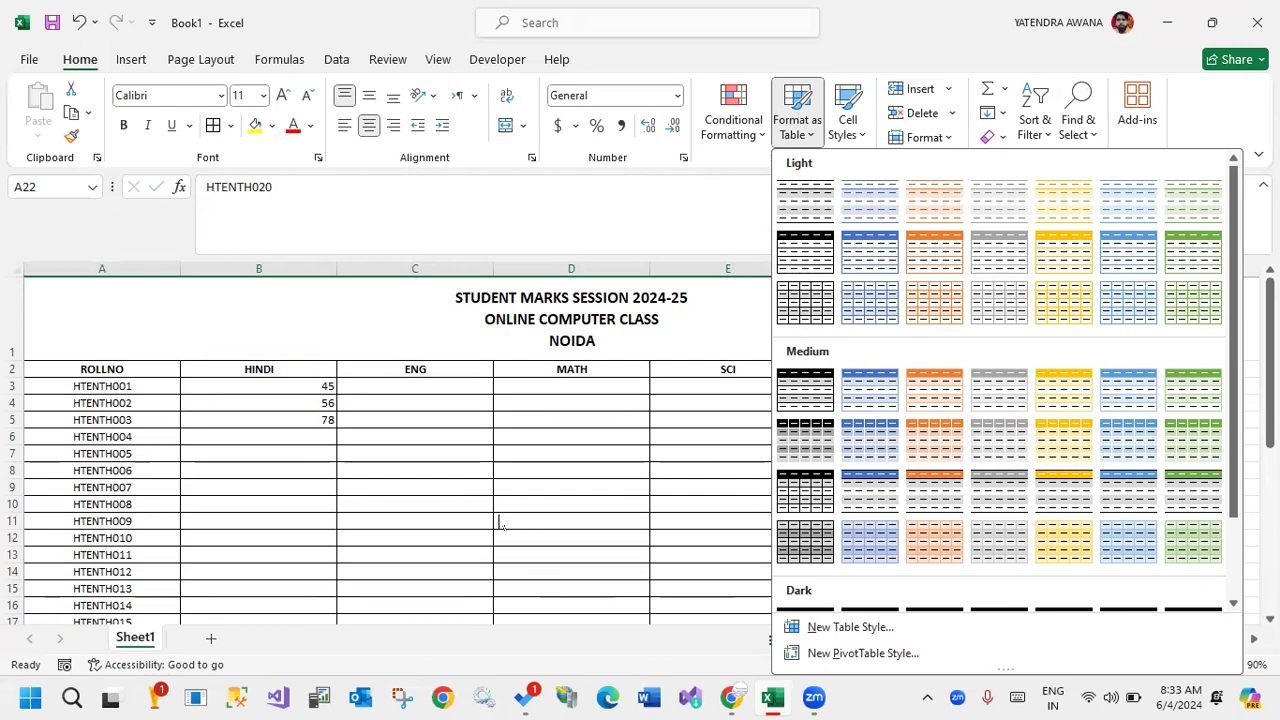
left_click(397, 481)
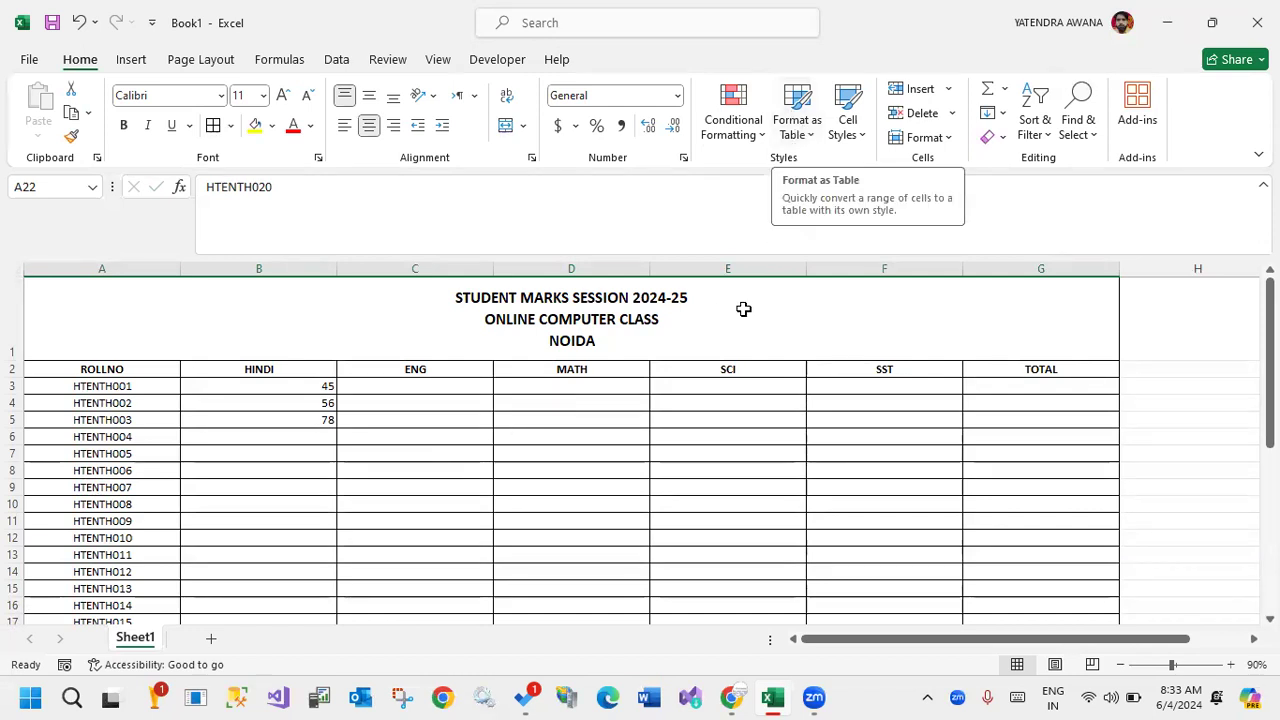
scroll(612, 384, "down", 3)
scroll(611, 383, "up", 3)
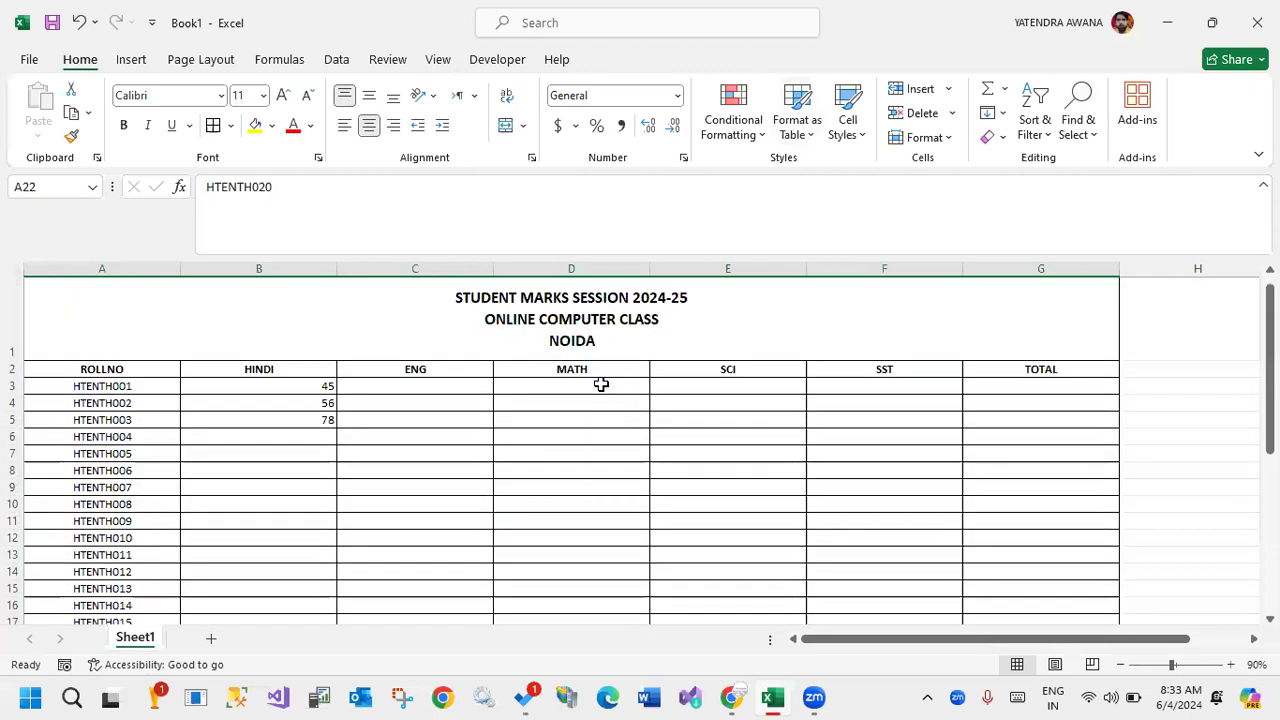
Insert a new column before SCI and give it the heading IT.
left_click(620, 452)
left_click(740, 267)
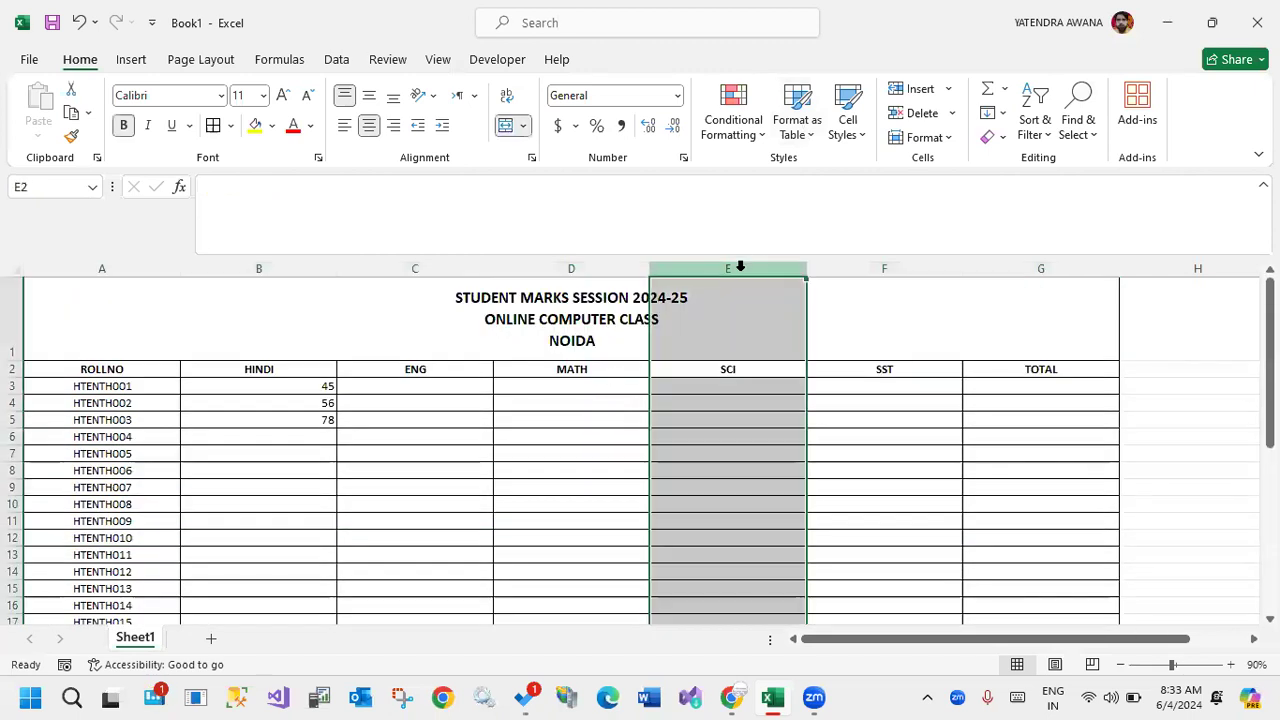
left_click(920, 89)
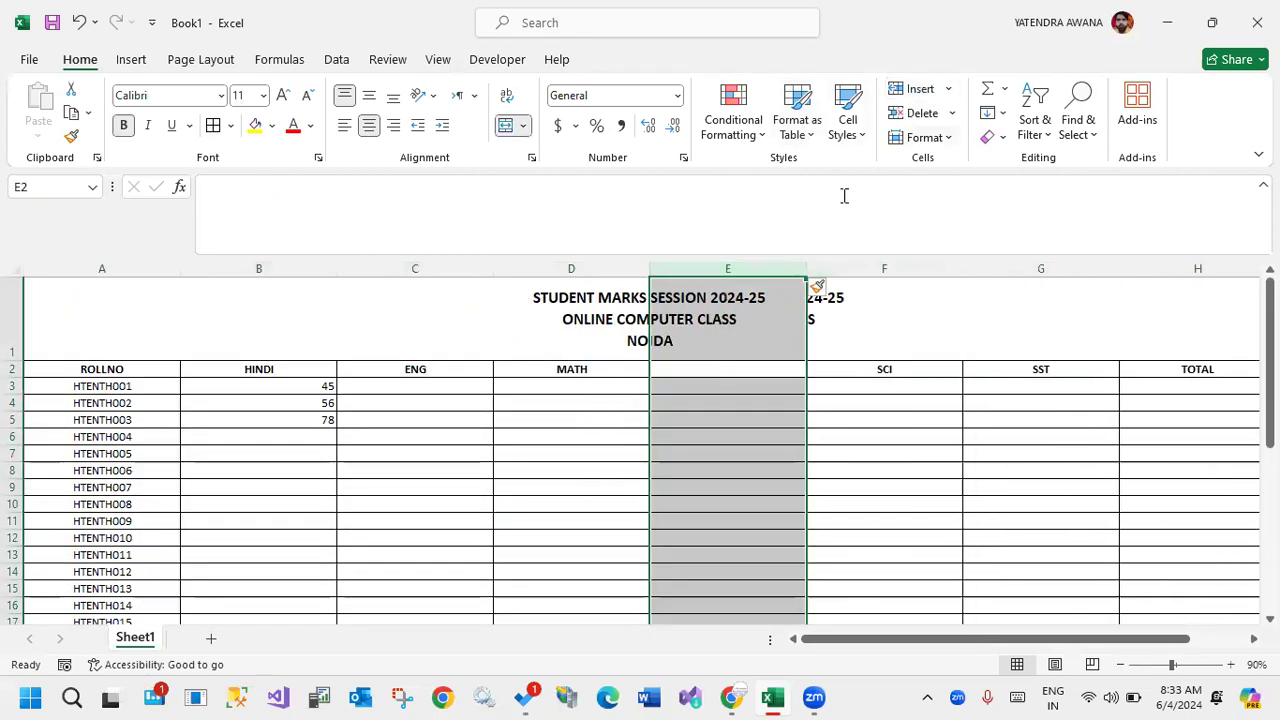
left_click(757, 371)
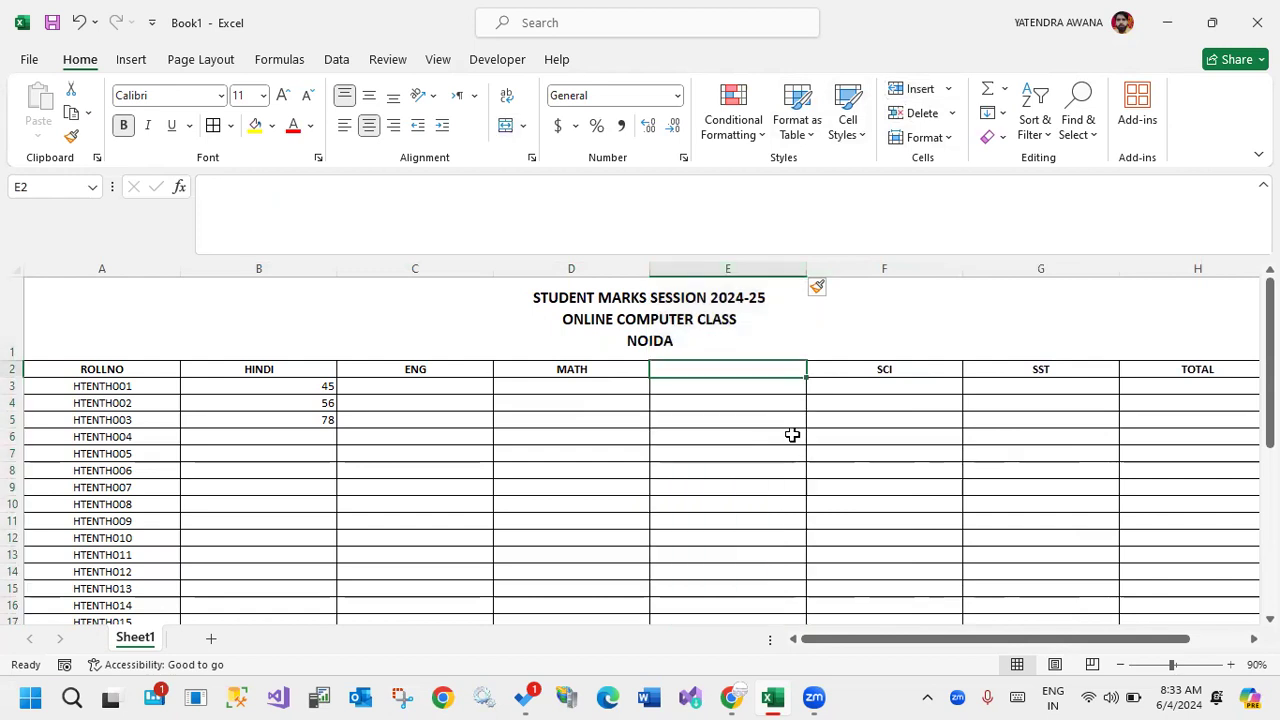
type("IT")
left_click_drag(960, 648, 1016, 648)
left_click_drag(1154, 297, 1157, 554)
type("=")
key("Escape")
type("`")
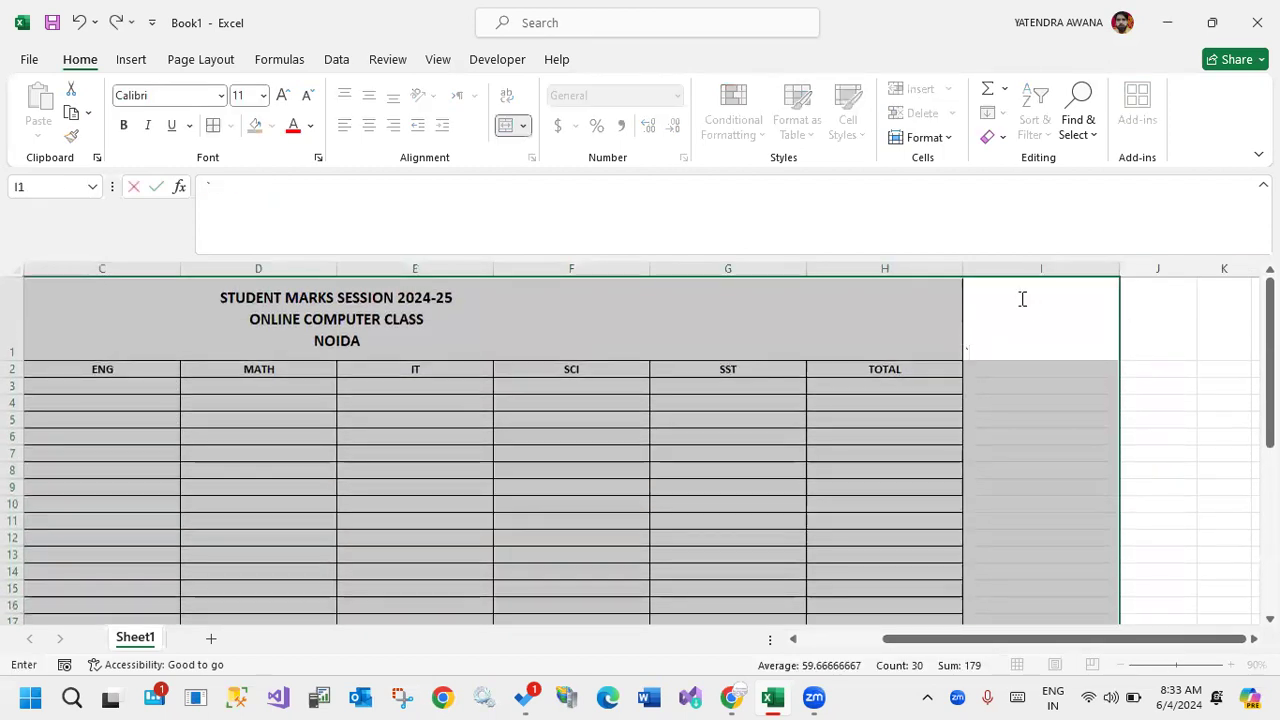
left_click(1188, 372)
Apply all borders to I1:I39, the column next to TOTAL.
left_click(998, 358)
left_click_drag(998, 358, 981, 587)
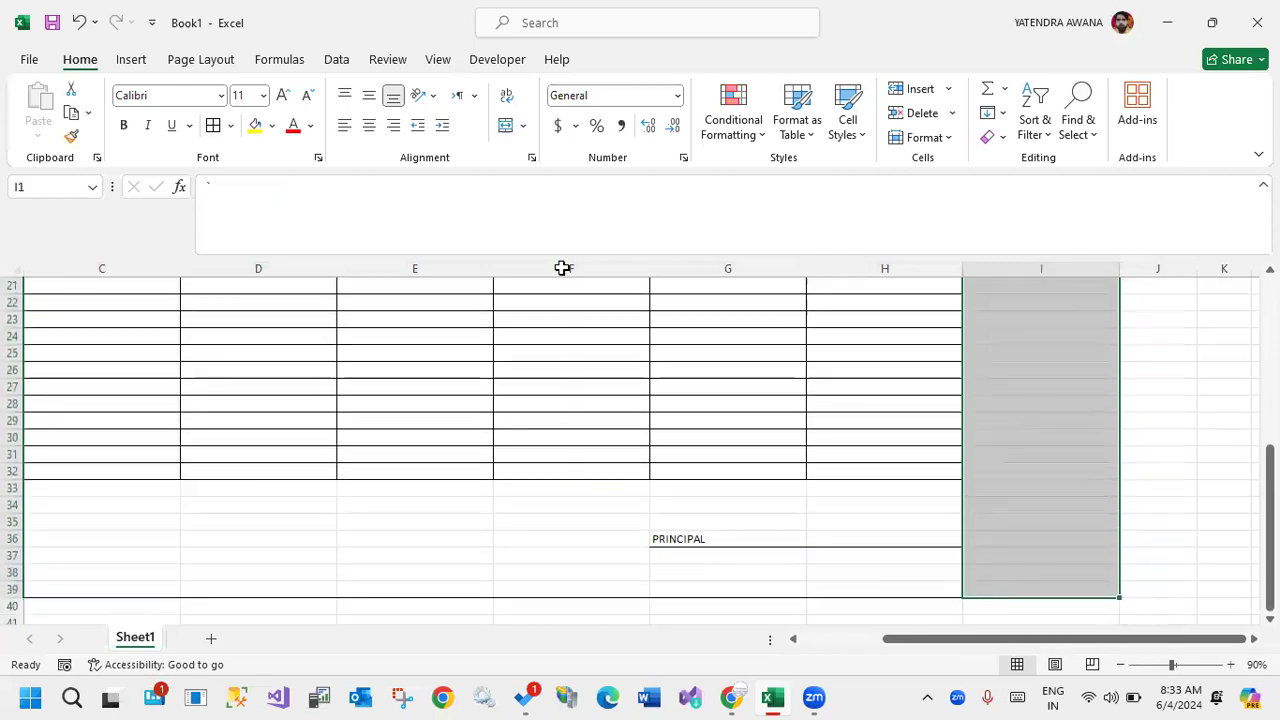
left_click(213, 125)
Unmerge the title cell and merge and center the title across A1:I1 so it spans the added column.
left_click_drag(874, 303, 982, 288)
left_click(507, 134)
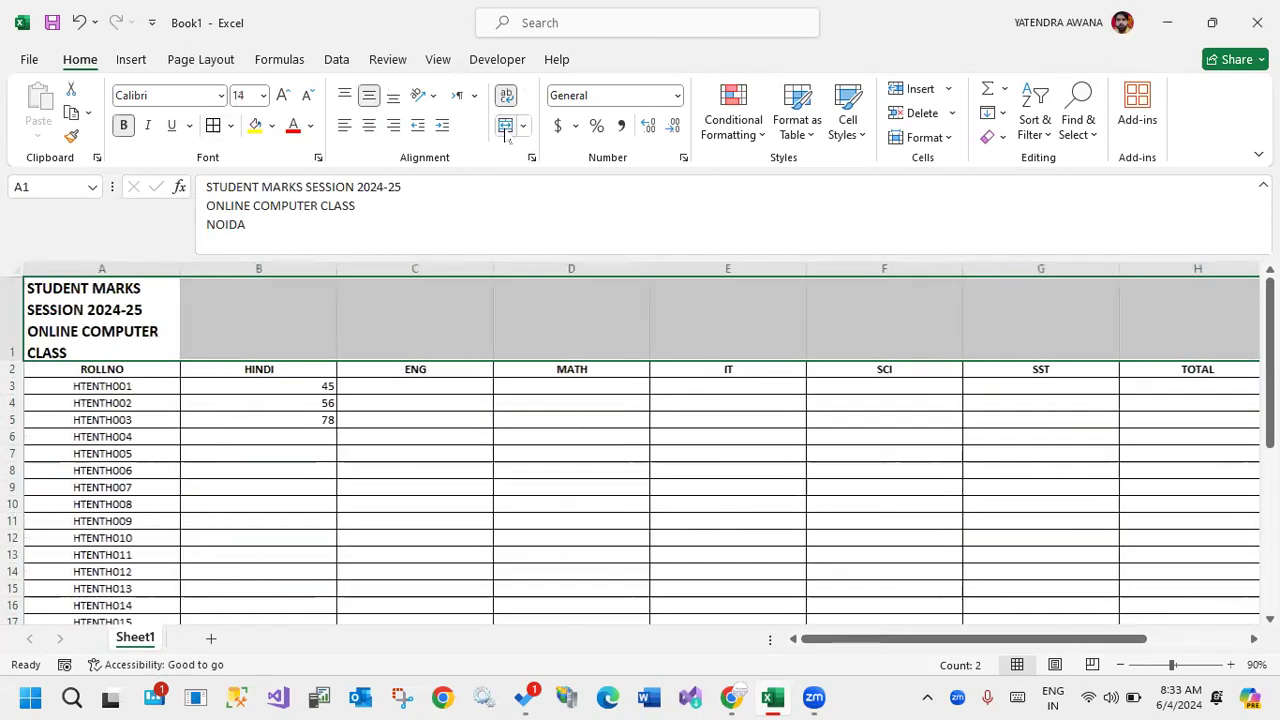
left_click(507, 134)
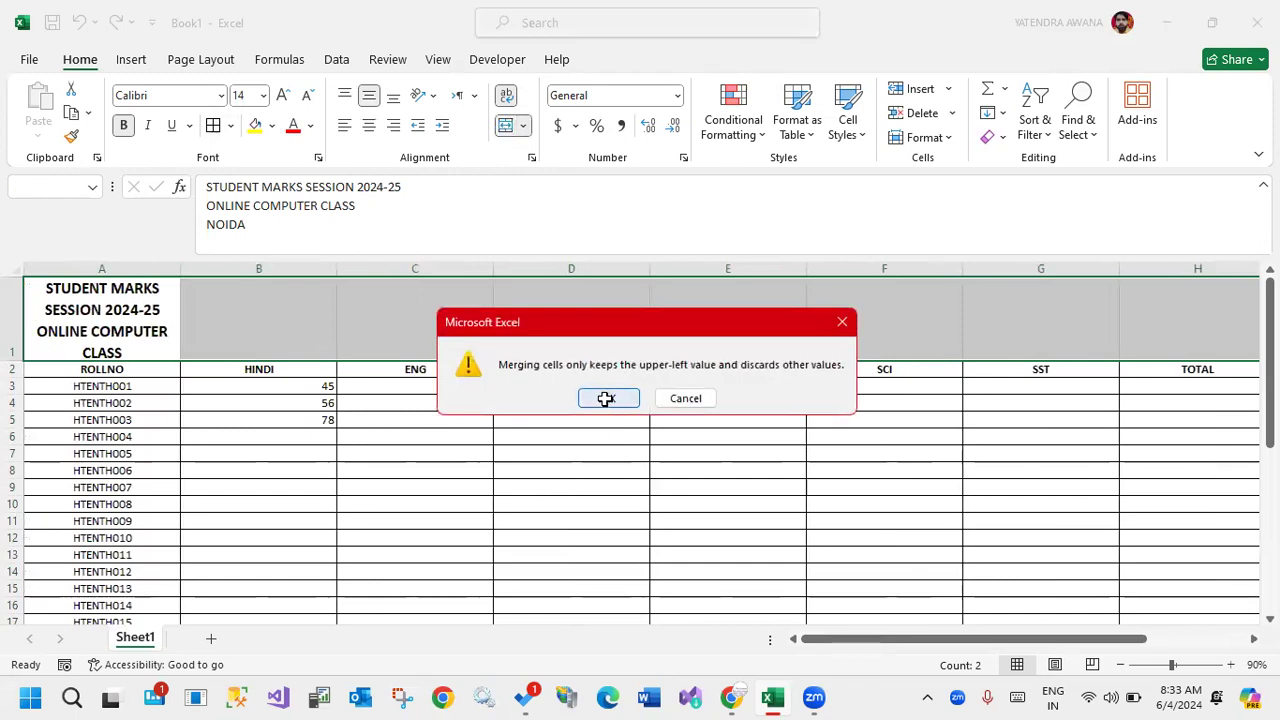
left_click(607, 398)
Remove all borders from I33:I39, the cells of column I below the marks table.
left_click_drag(978, 640, 1062, 643)
scroll(1100, 460, "down", 9)
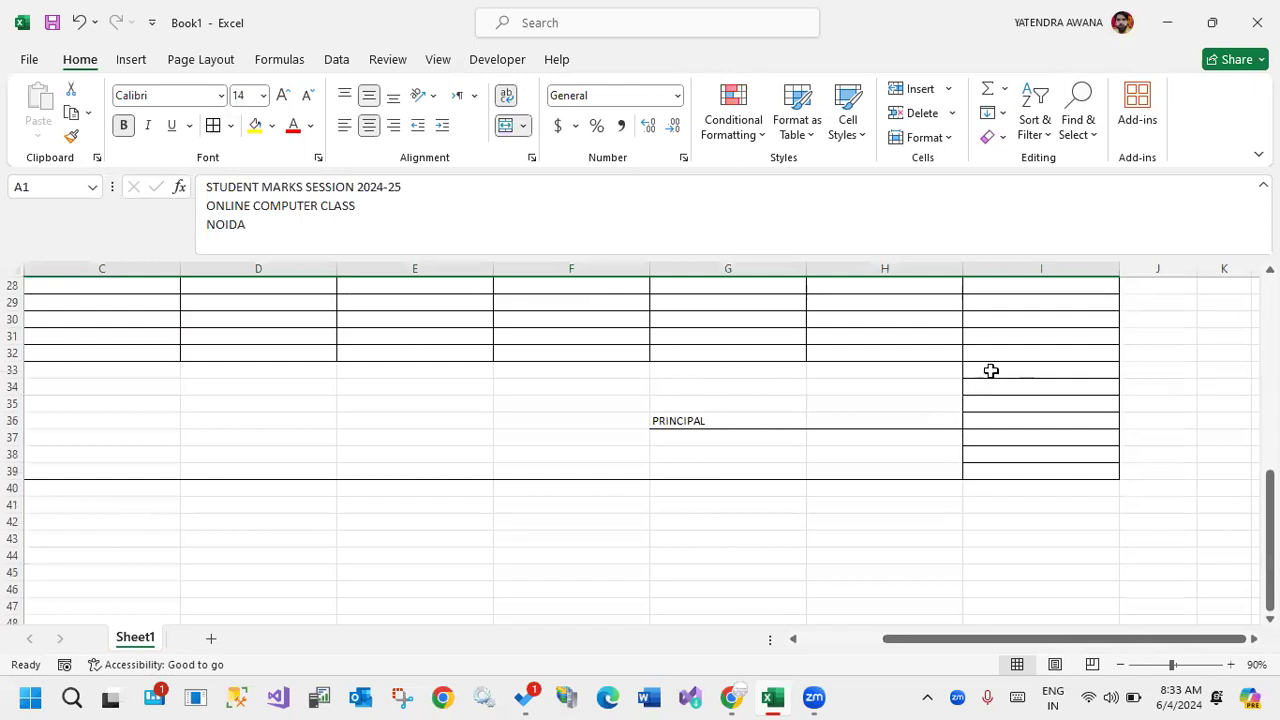
left_click_drag(741, 371, 880, 375)
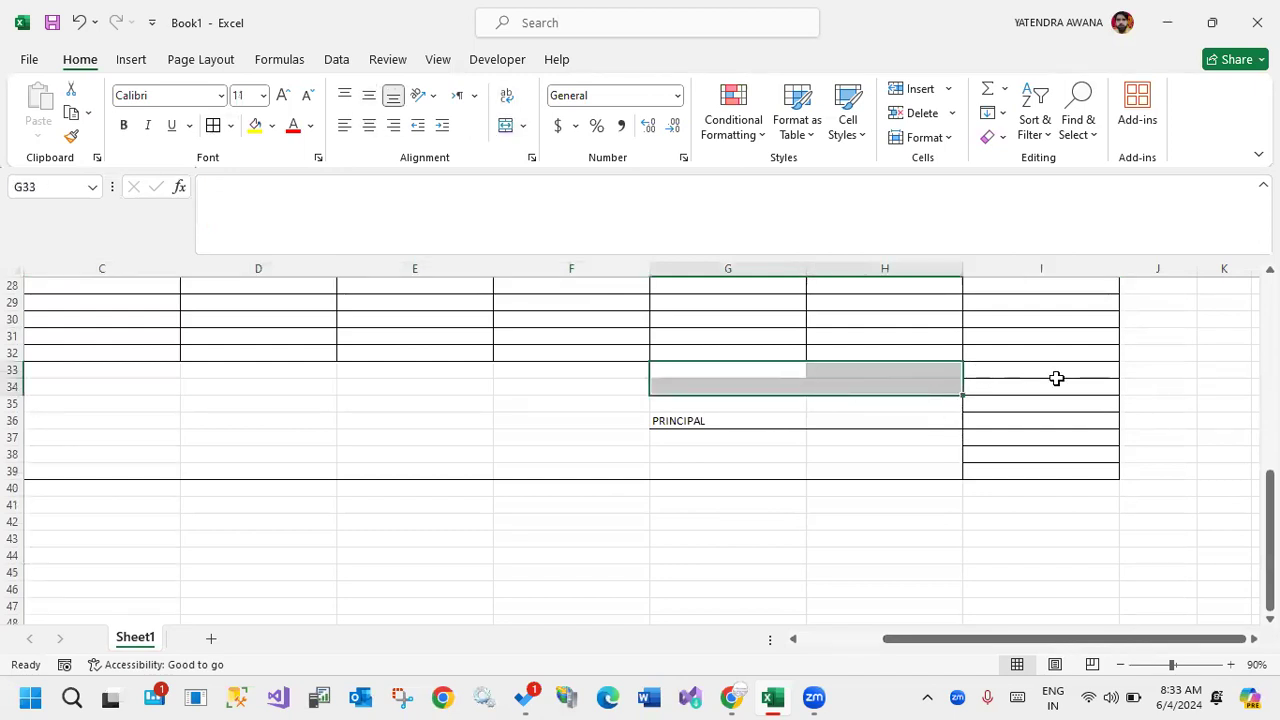
left_click(1046, 371)
left_click(1037, 466, "shift")
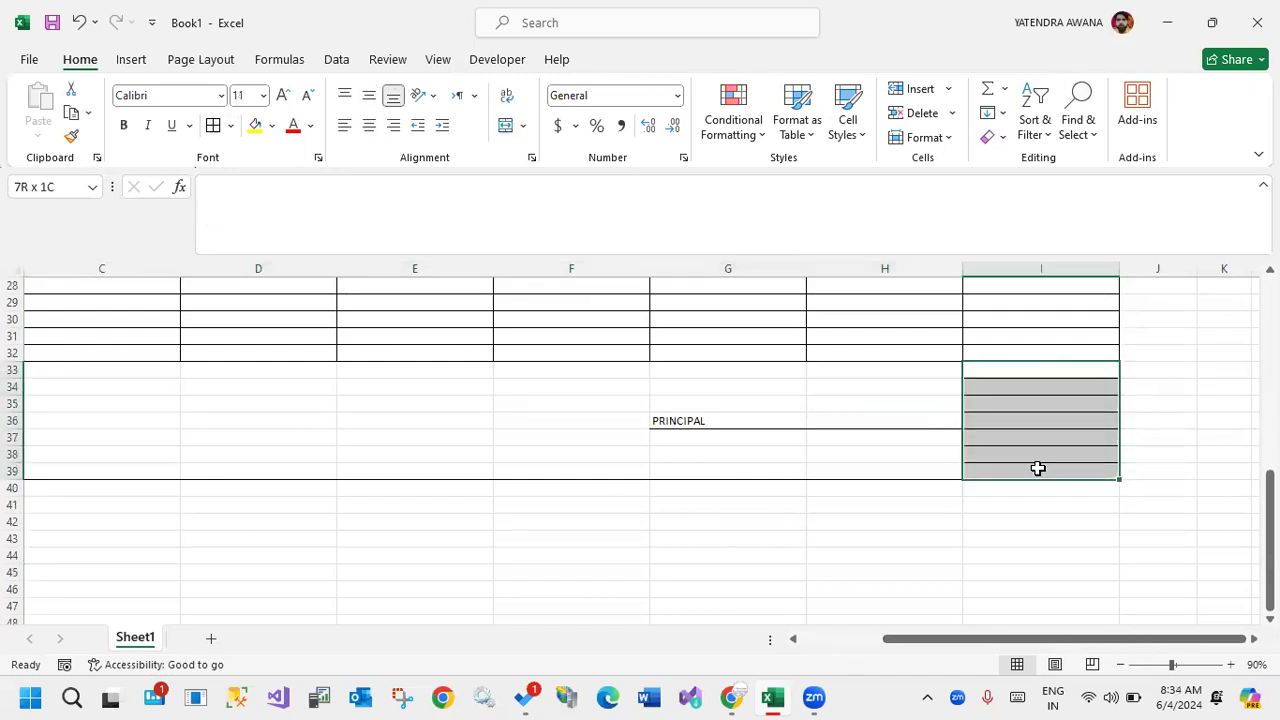
left_click(229, 125)
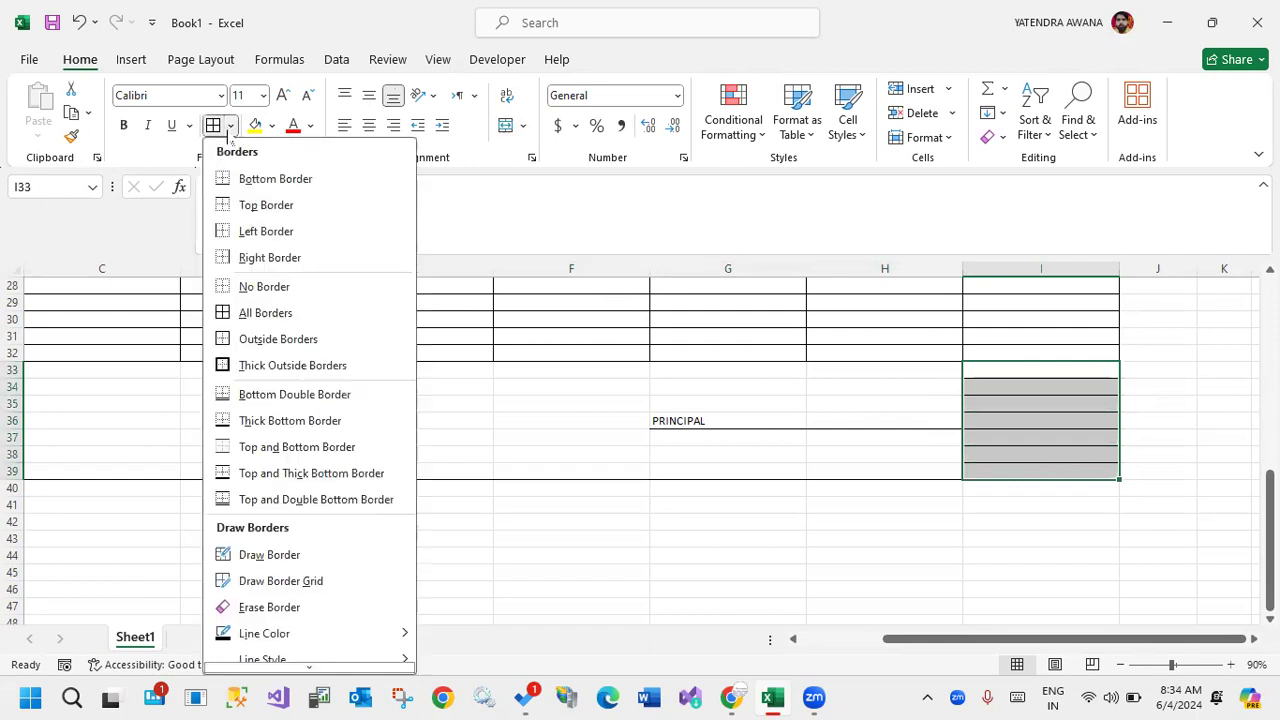
left_click(230, 287)
left_click(1061, 388)
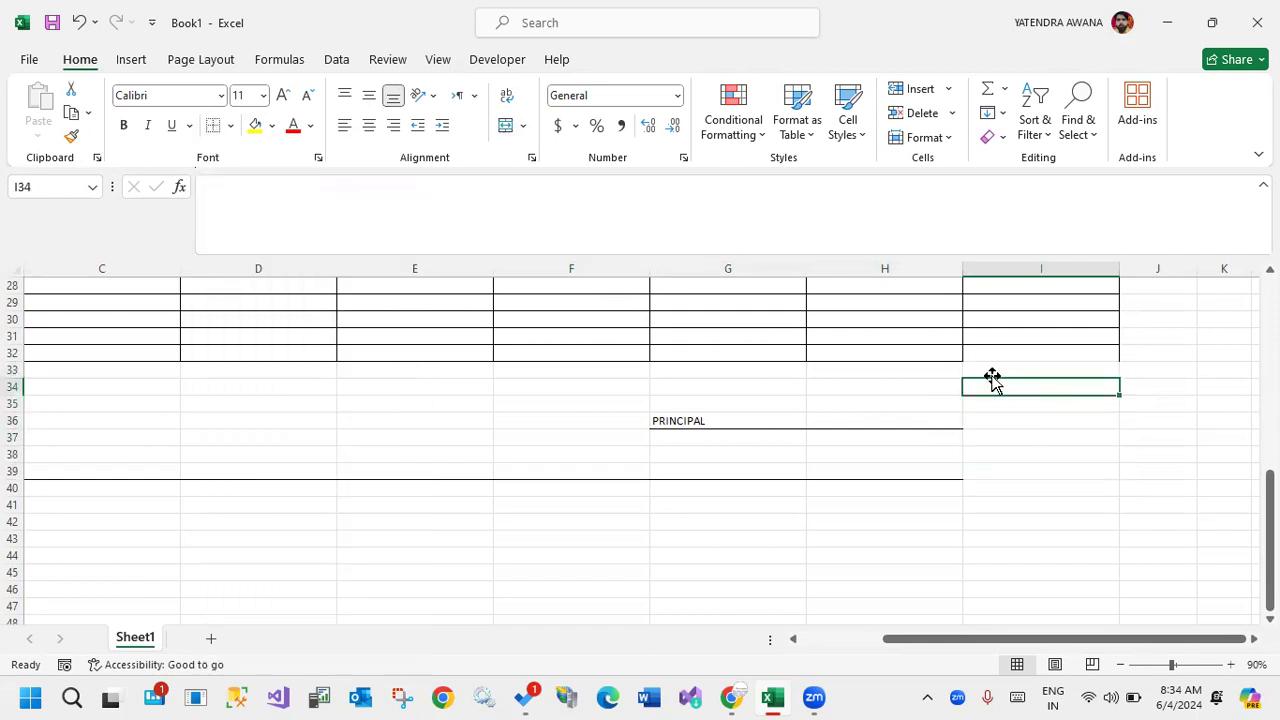
Apply outside borders to I32:I39 in the last column.
left_click_drag(980, 354, 1060, 466)
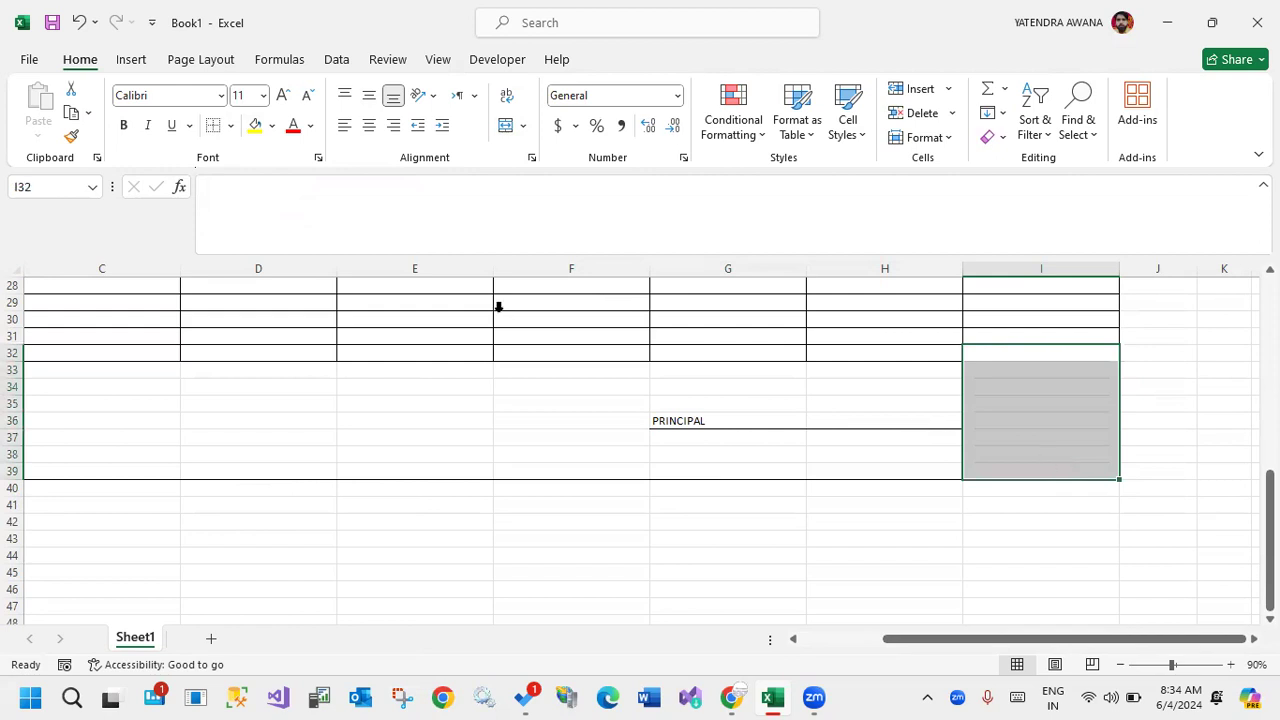
left_click(230, 125)
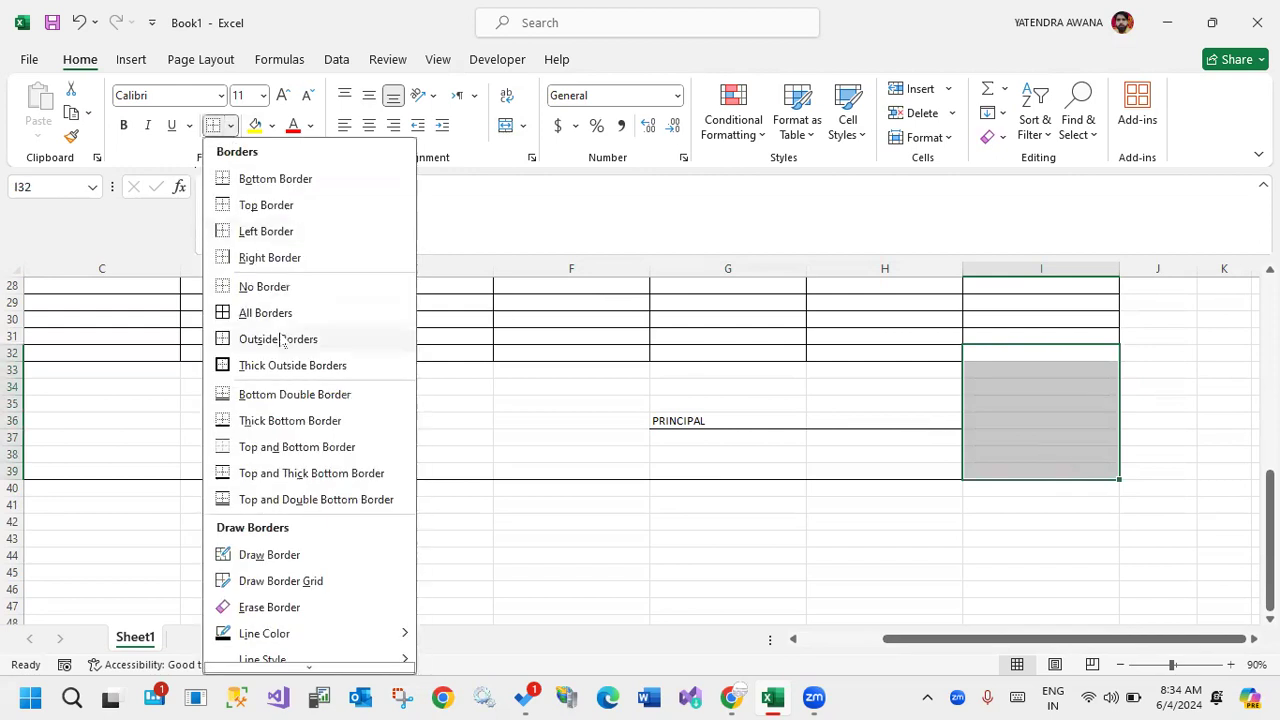
left_click(286, 337)
left_click(535, 476)
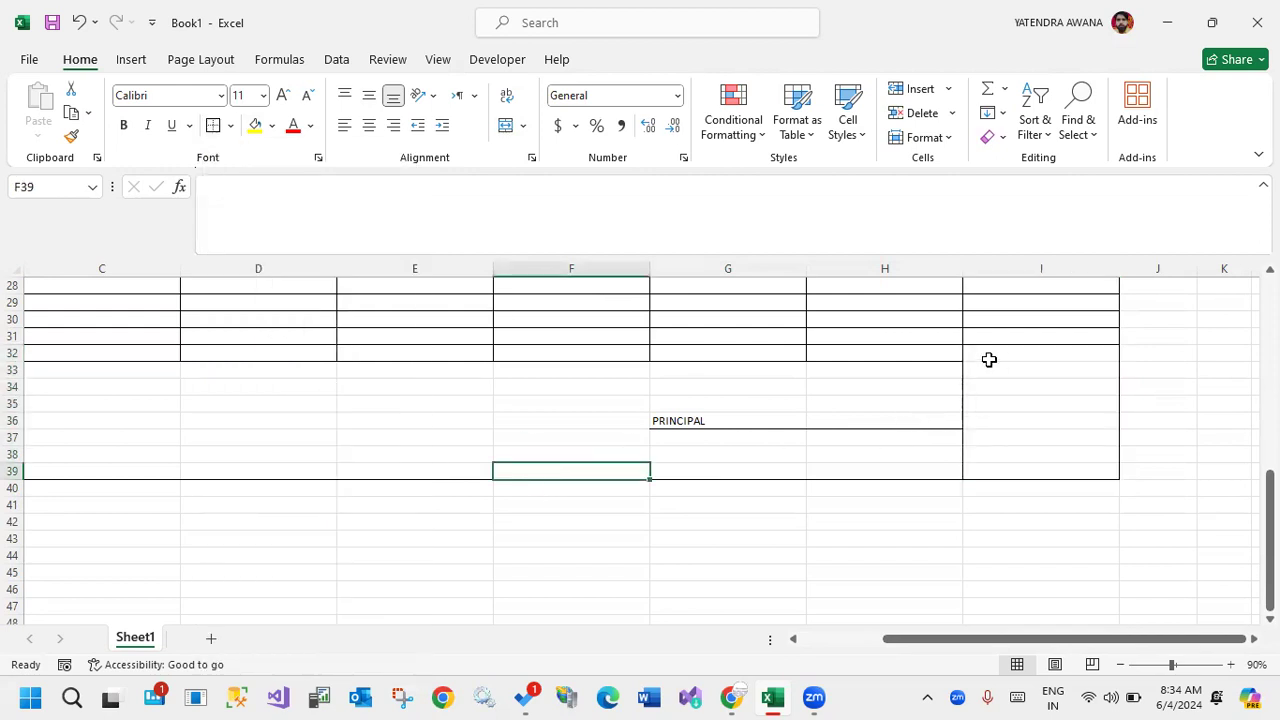
Try to remove the vertical line between columns H and I by applying Left Border to I32:I39.
left_click_drag(978, 350, 984, 474)
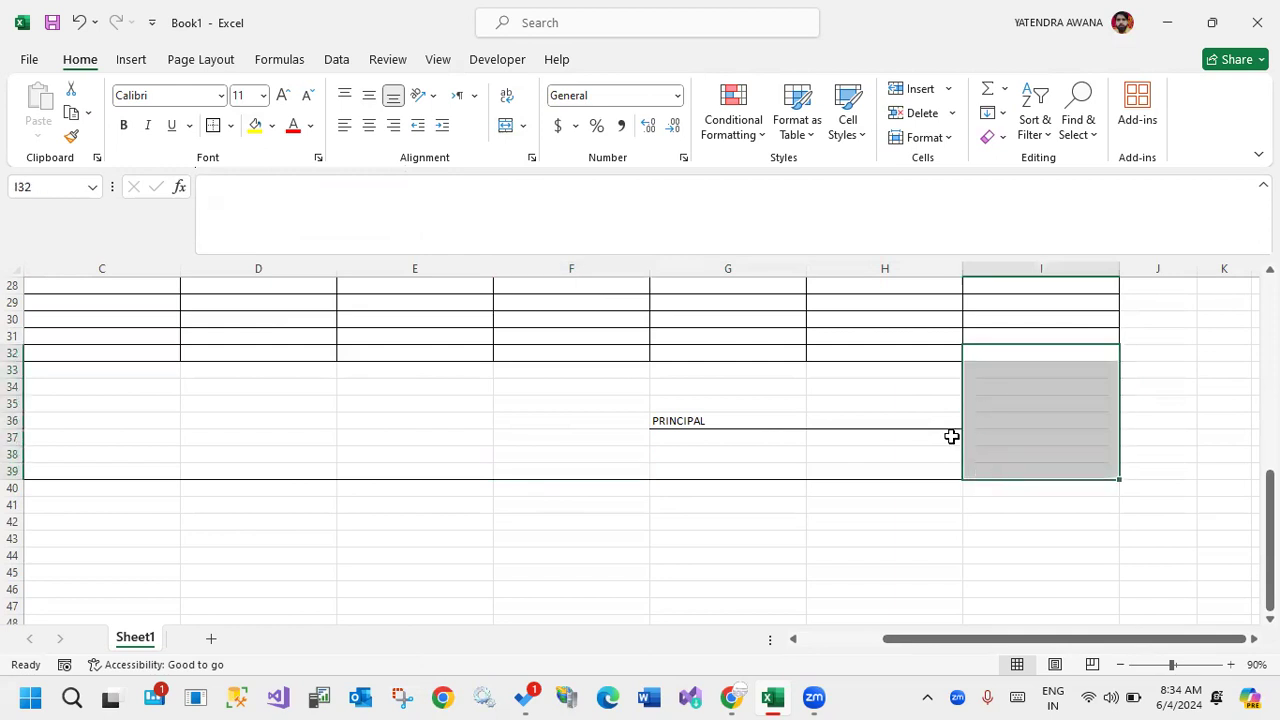
left_click(230, 125)
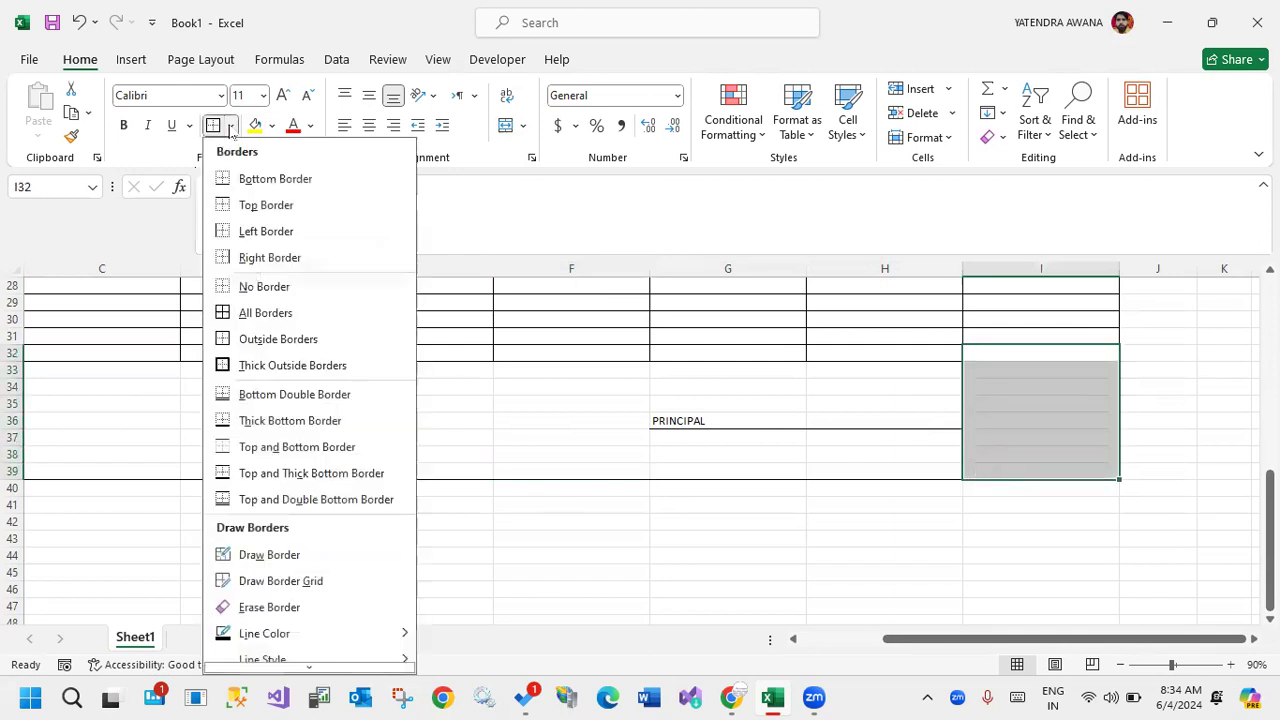
left_click(258, 231)
left_click(1062, 404)
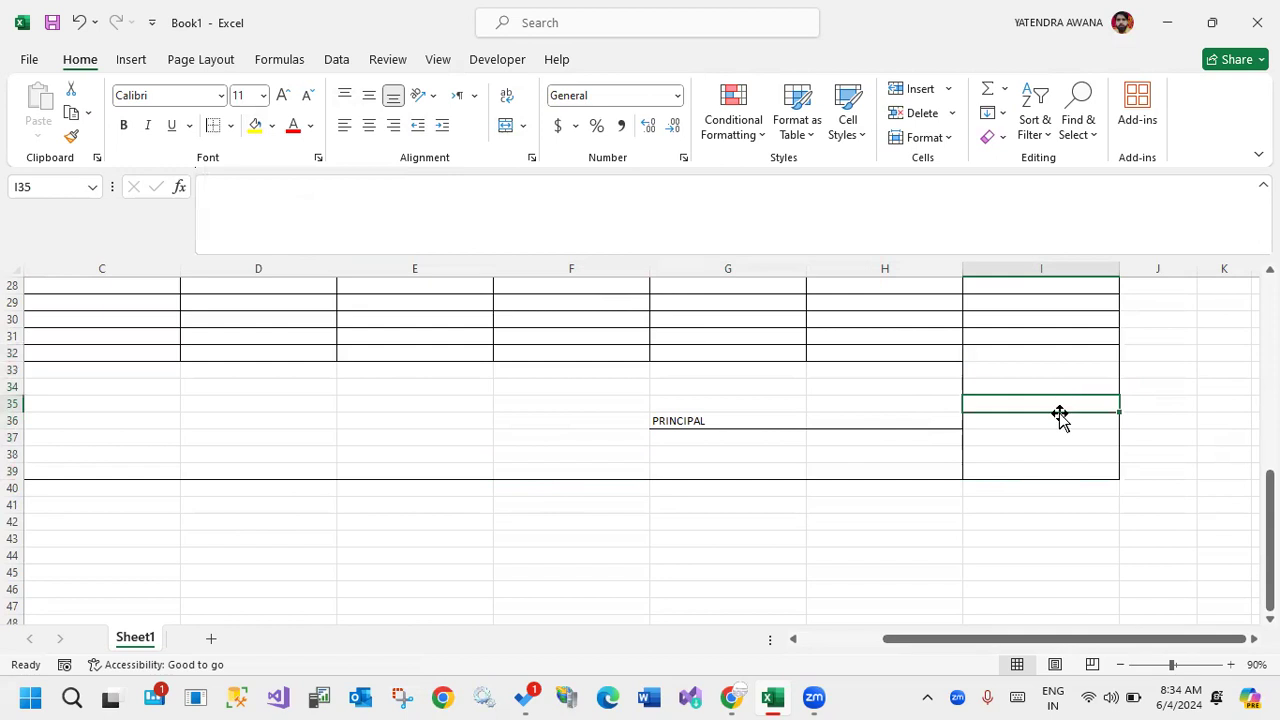
left_click_drag(996, 358, 987, 470)
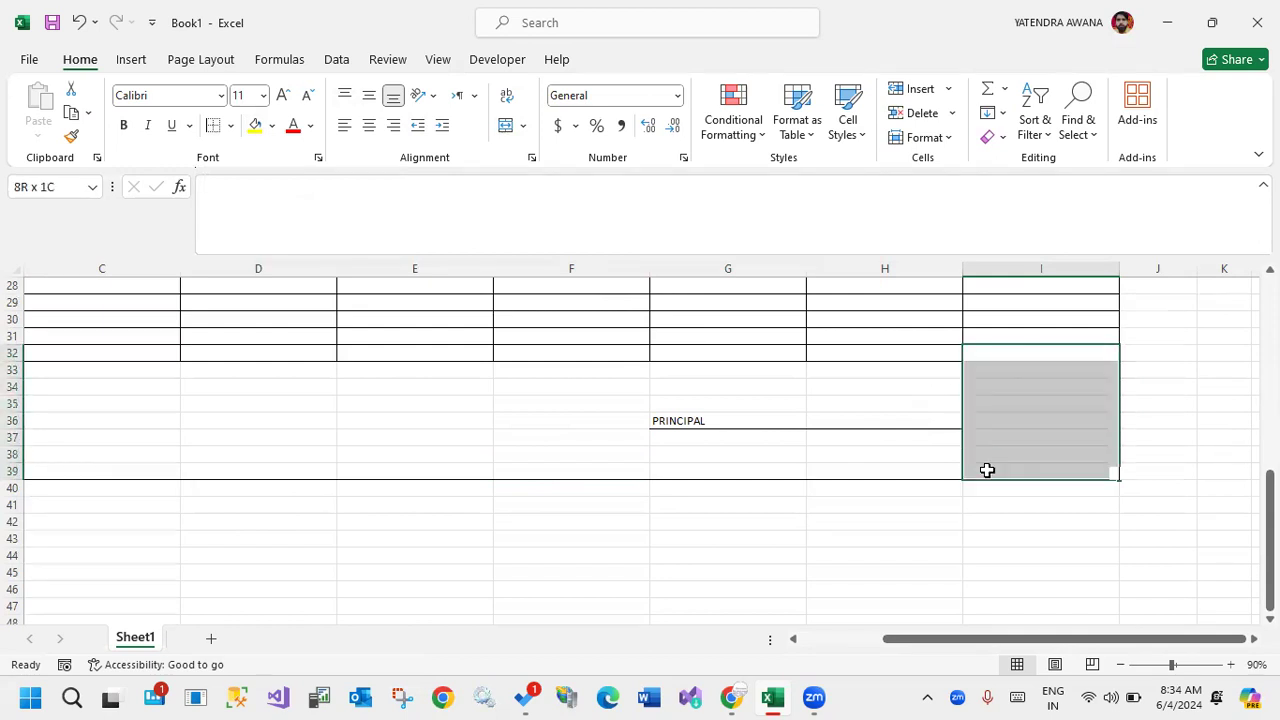
left_click(230, 125)
left_click(254, 232)
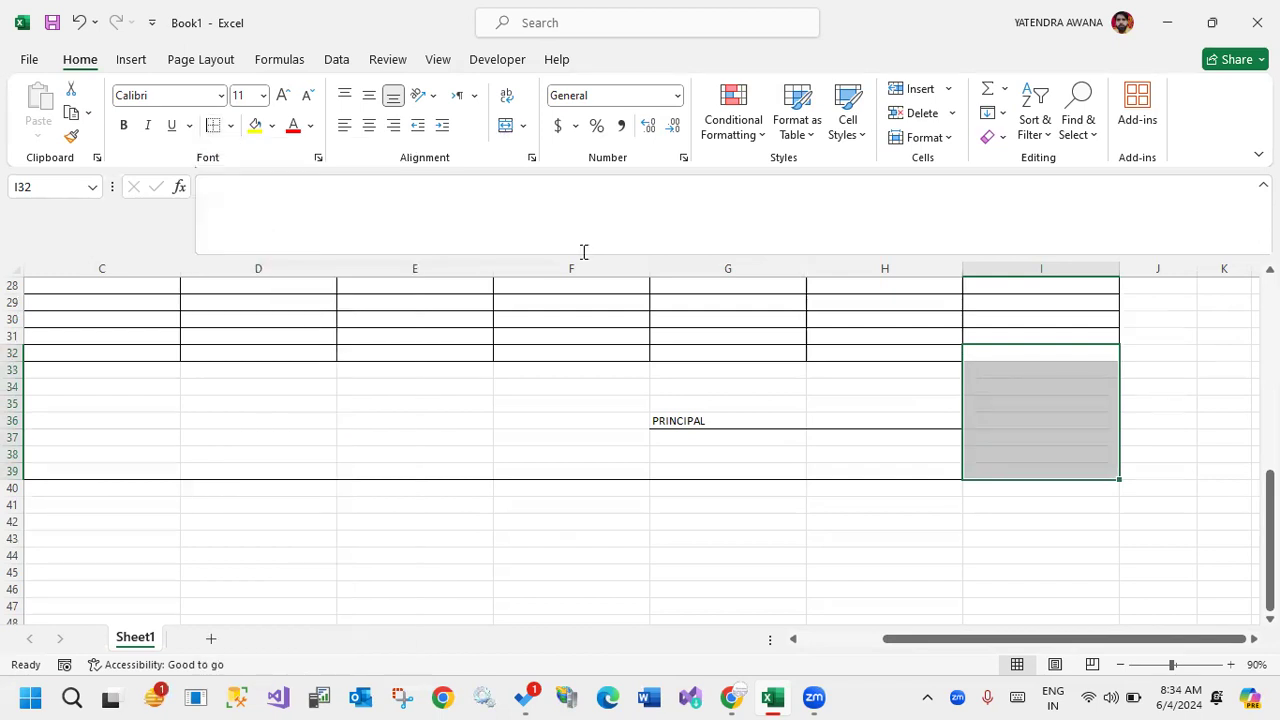
left_click(1034, 374)
left_click(1031, 511)
Clear the borders of I32:I39 and apply only a right border to that range.
left_click_drag(1003, 356, 1017, 472)
left_click(230, 129)
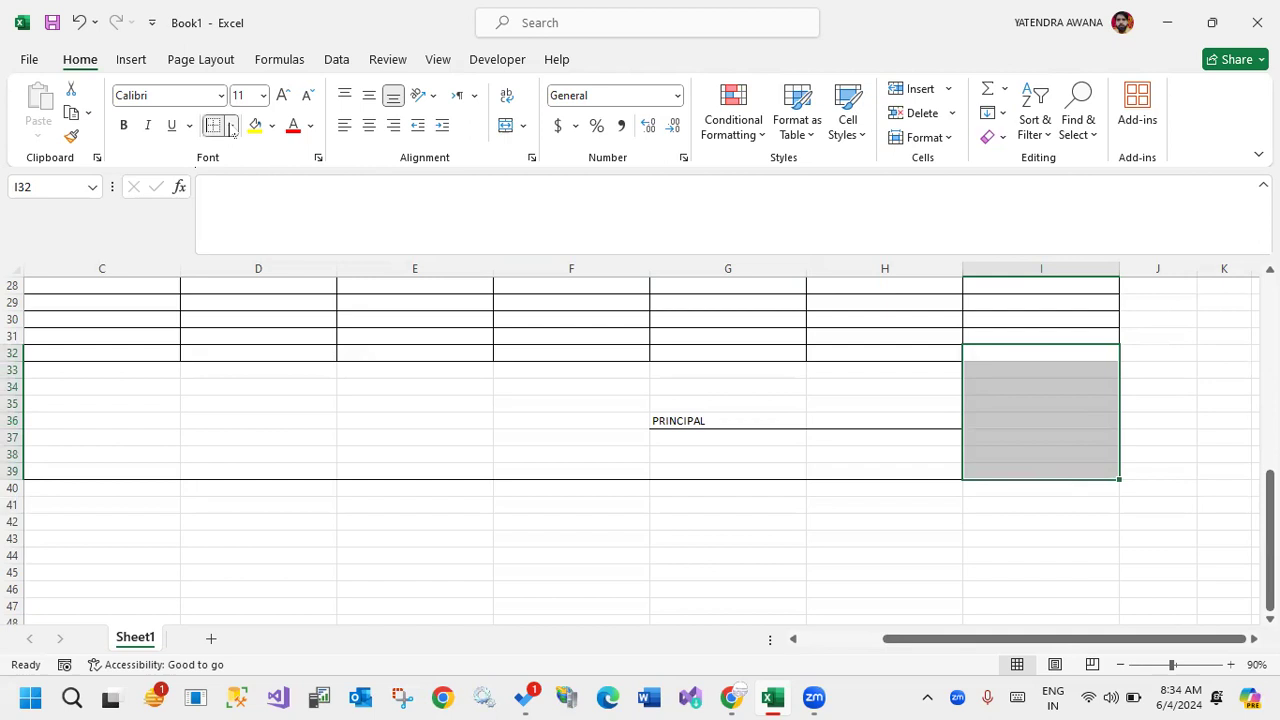
left_click(260, 287)
left_click(230, 126)
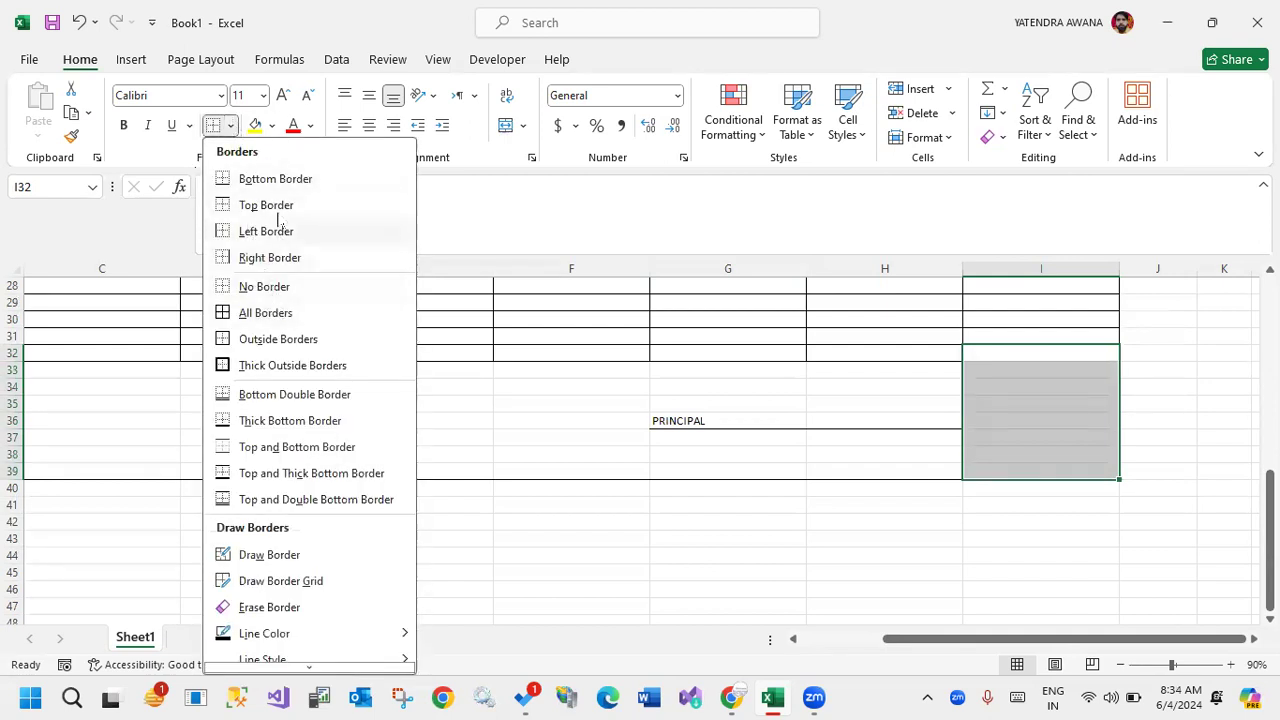
left_click(265, 255)
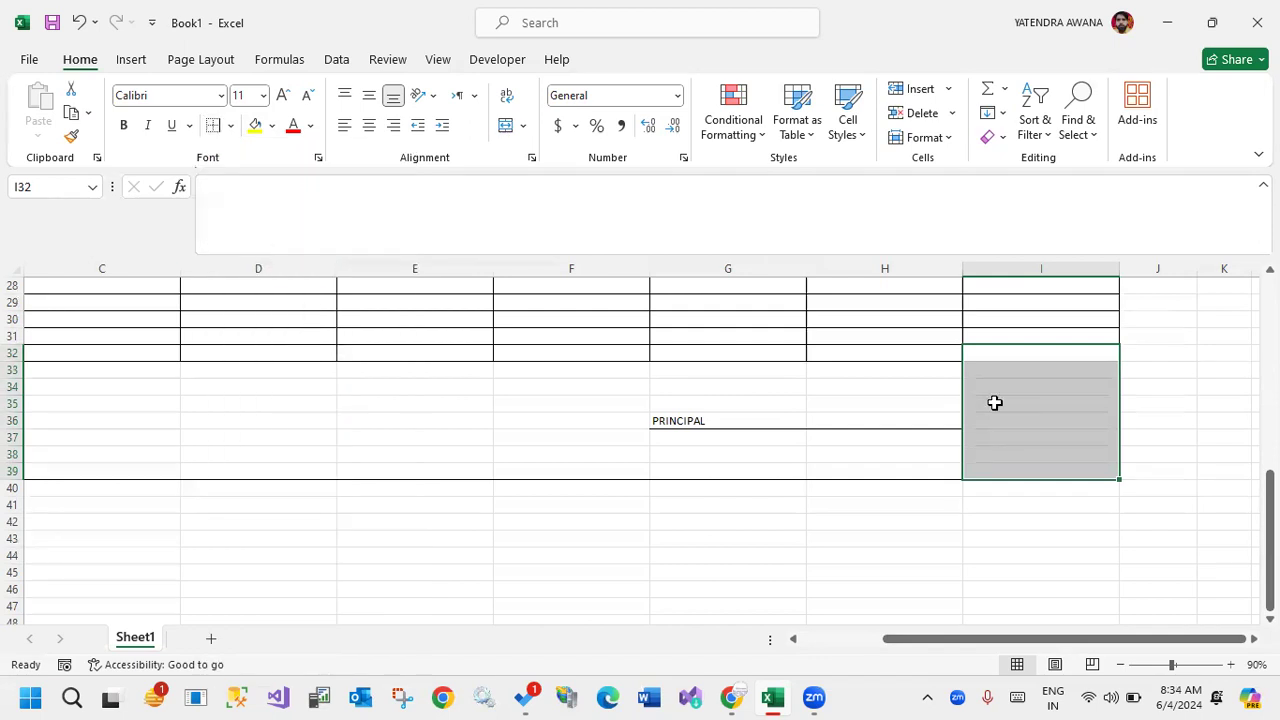
left_click(925, 401)
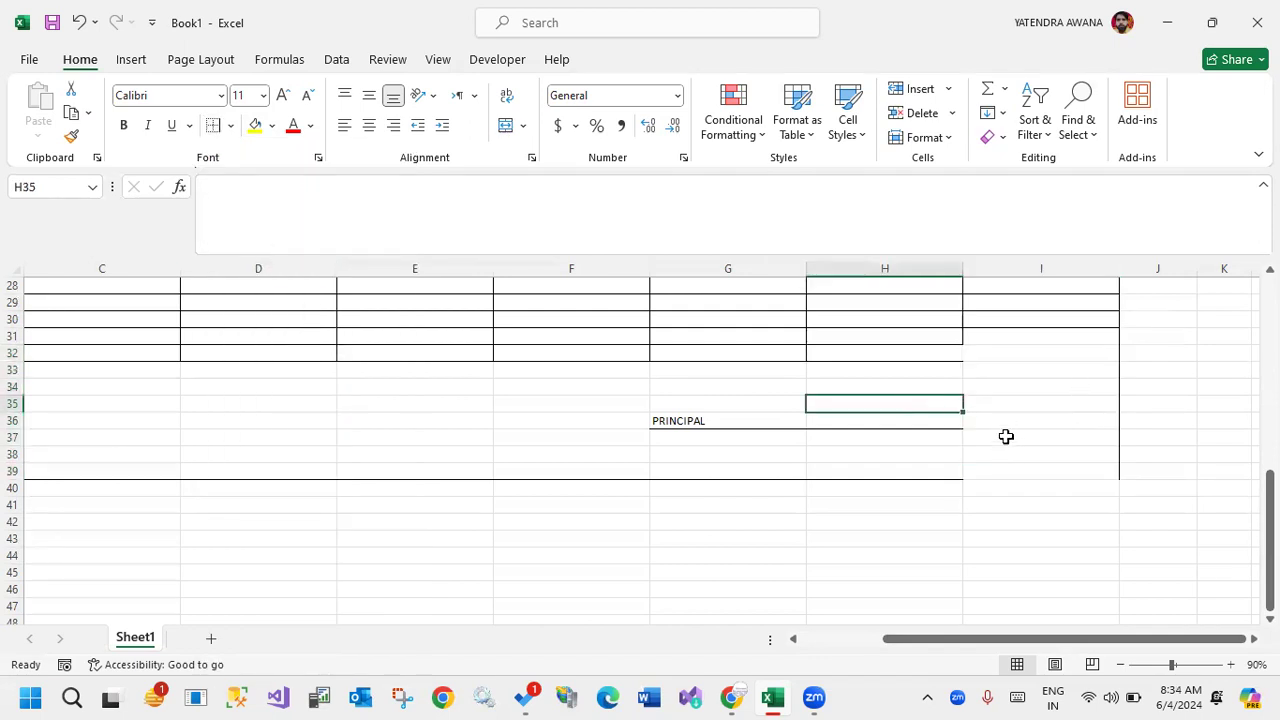
Apply all borders to I31:I32 to restore the grid in the table's last rows.
left_click_drag(977, 337, 977, 349)
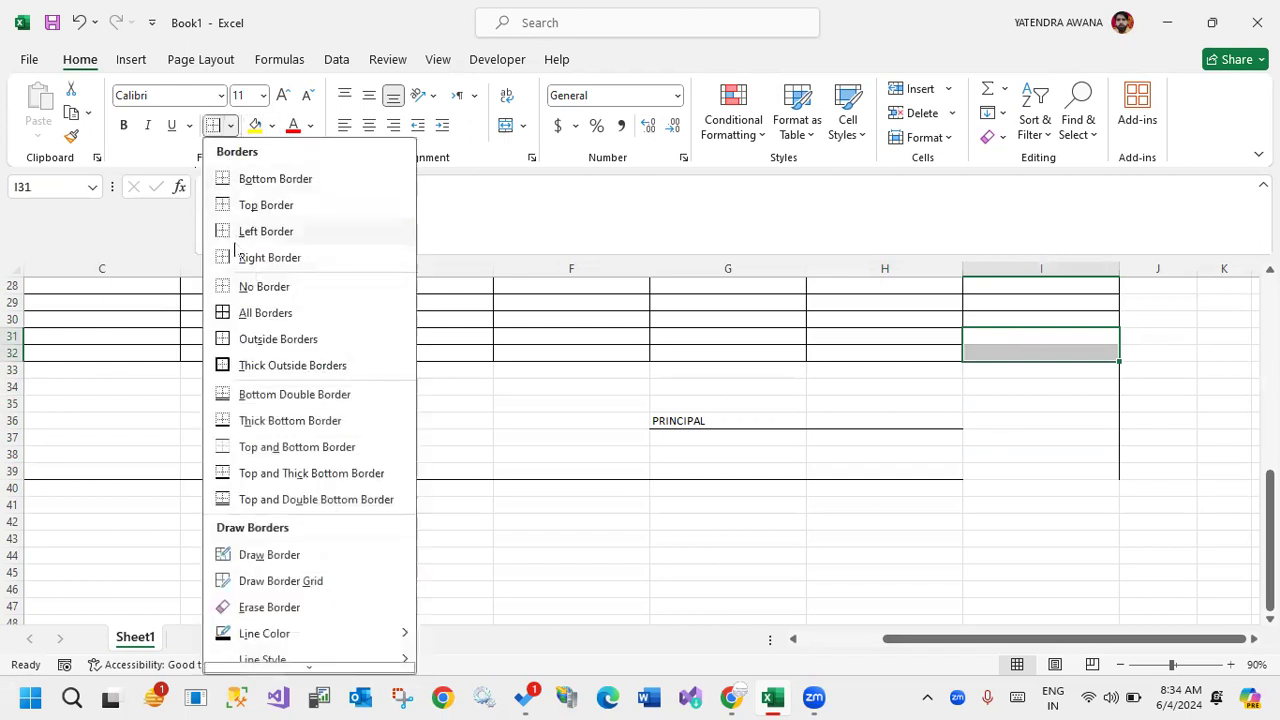
left_click(265, 312)
left_click(780, 368)
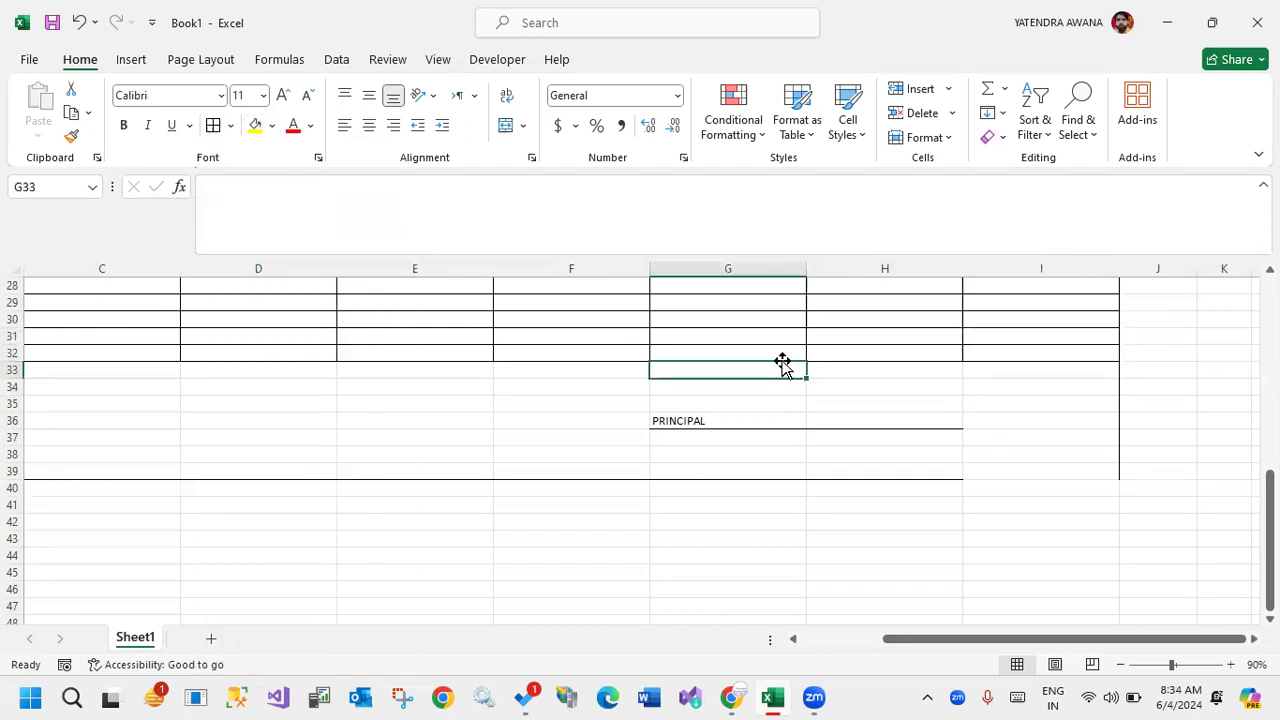
Add a bottom border to I39 to extend the sheet's lower frame line across column I.
left_click(990, 472)
left_click(234, 129)
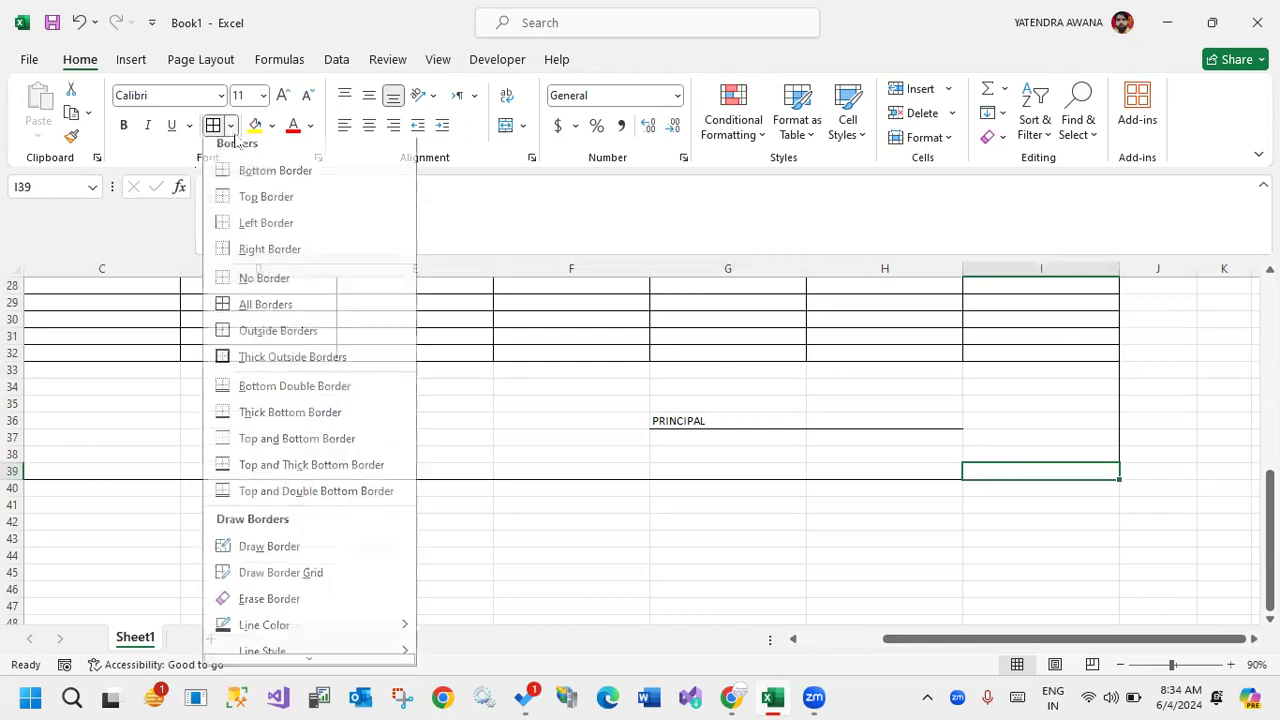
left_click(243, 180)
left_click_drag(888, 490, 893, 506)
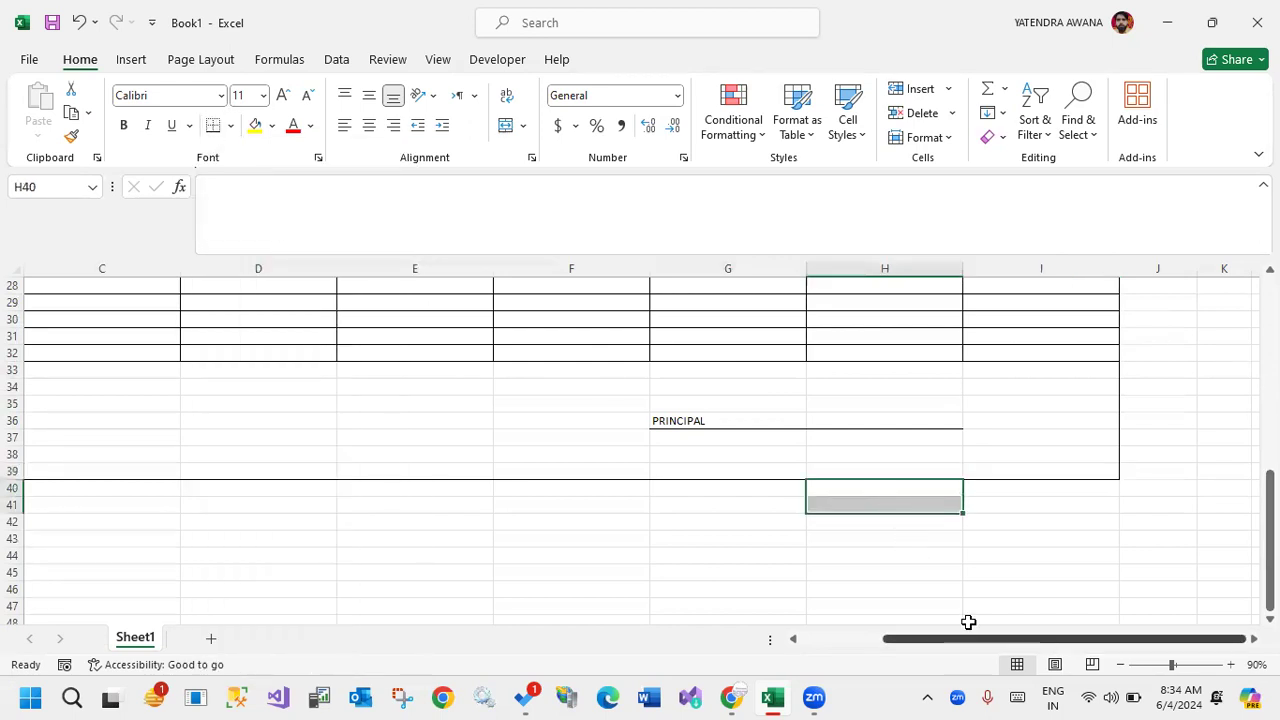
left_click(1020, 575)
left_click(971, 420)
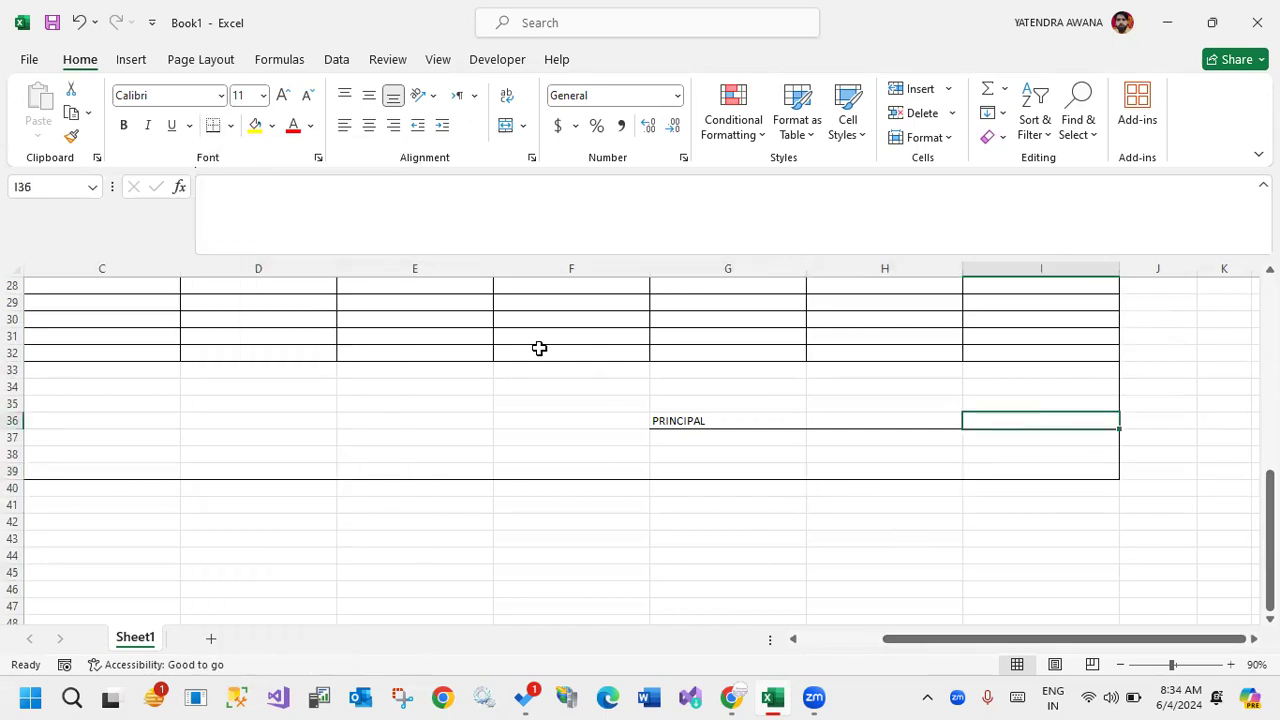
Add a new worksheet after Sheet1 and rename it ATTENDENCE SHEET.
scroll(494, 394, "up", 9)
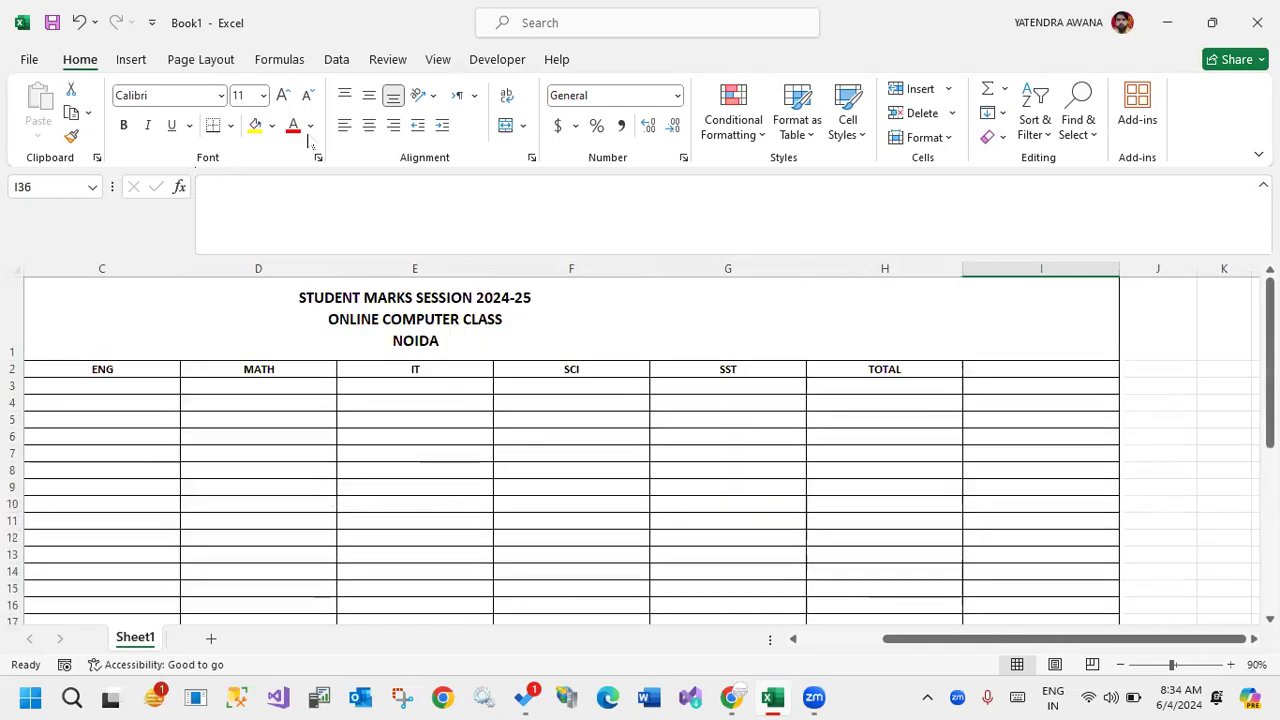
left_click_drag(897, 640, 216, 616)
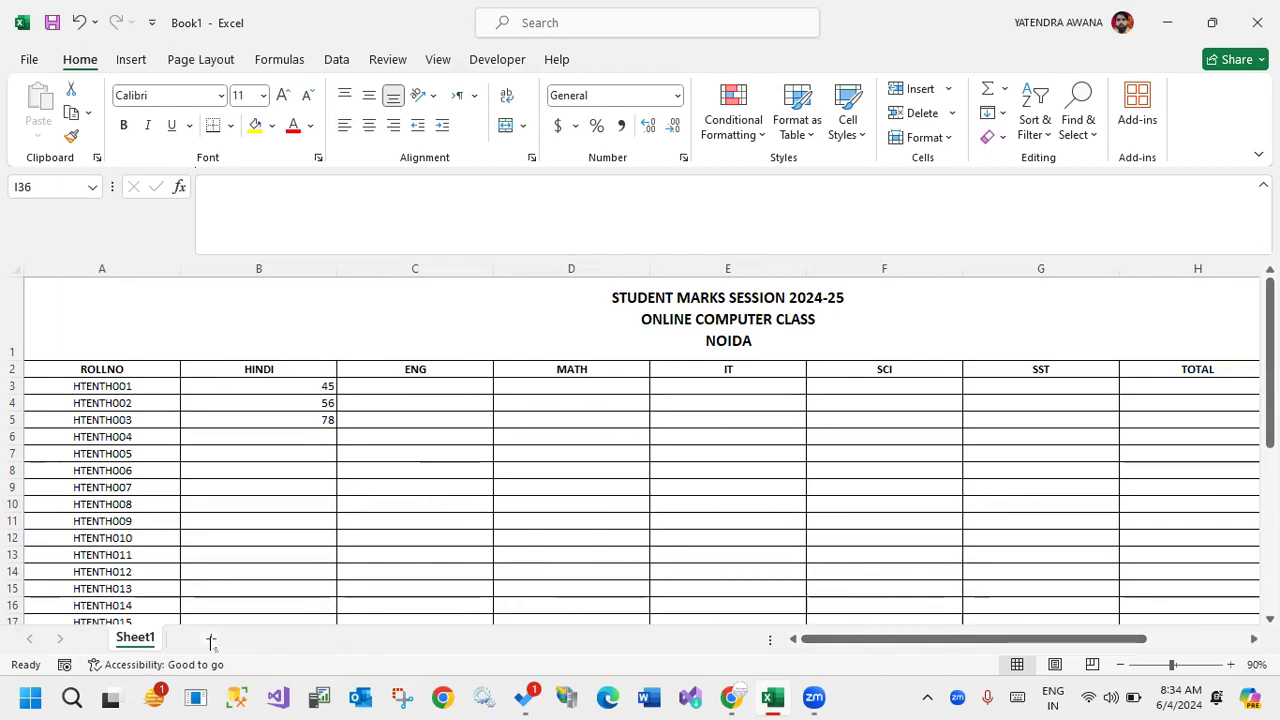
left_click(210, 639)
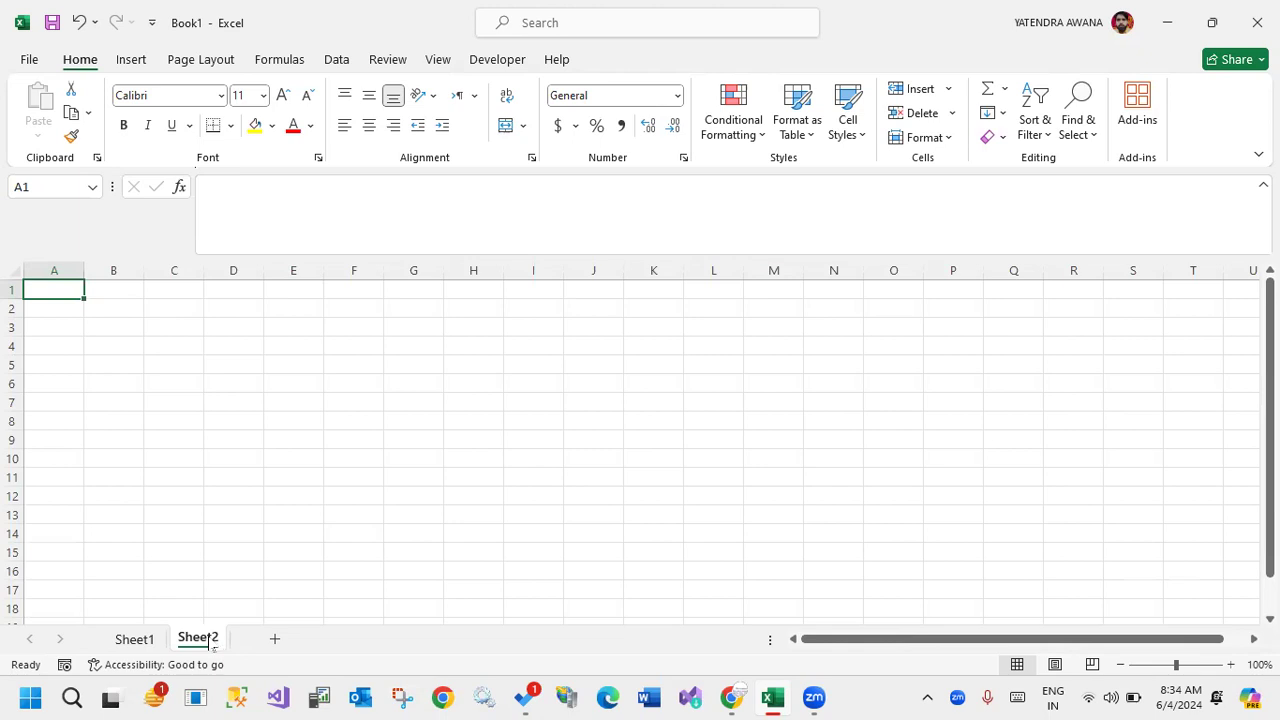
double_click(210, 641)
type("ATT")
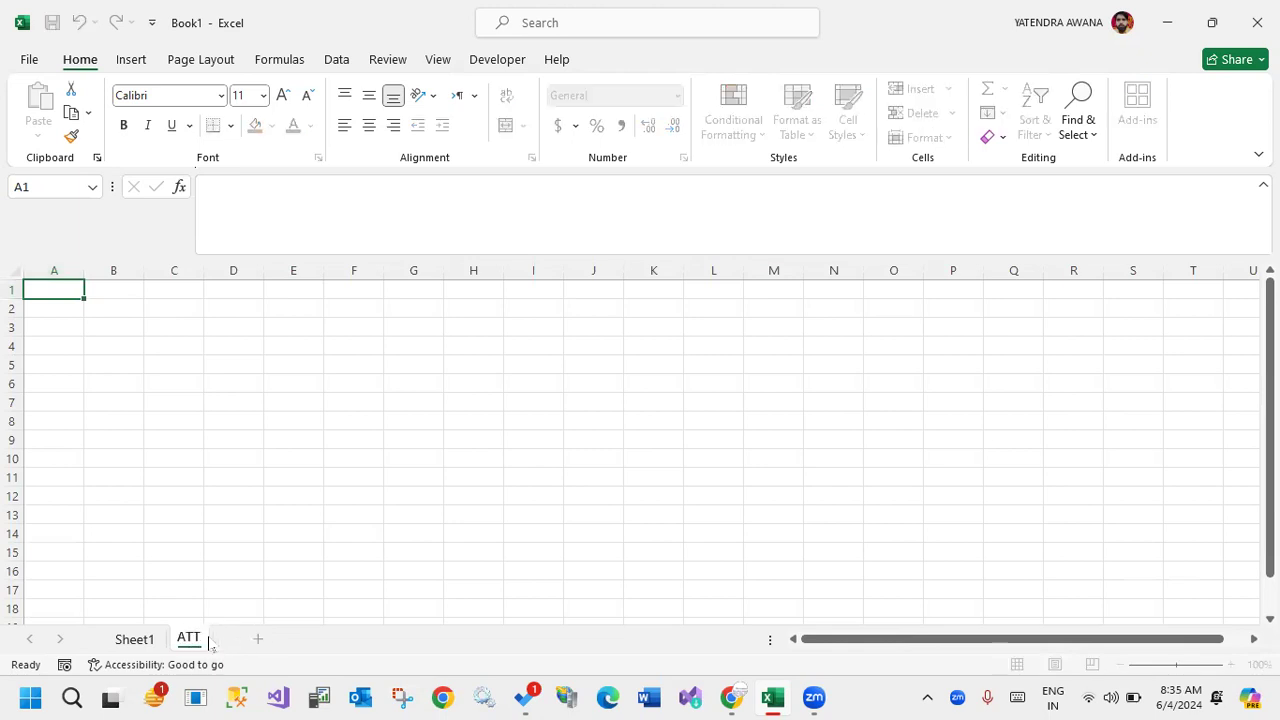
type("ENDENC")
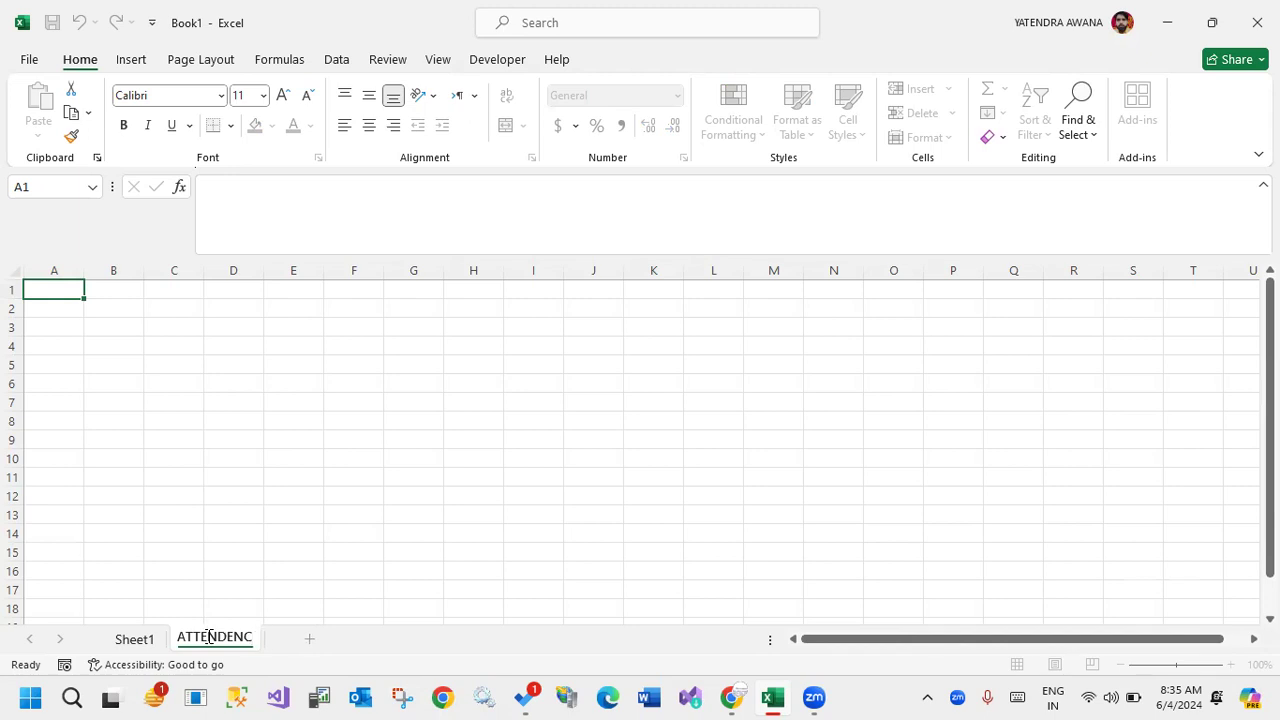
type("E SHEET")
key("Return")
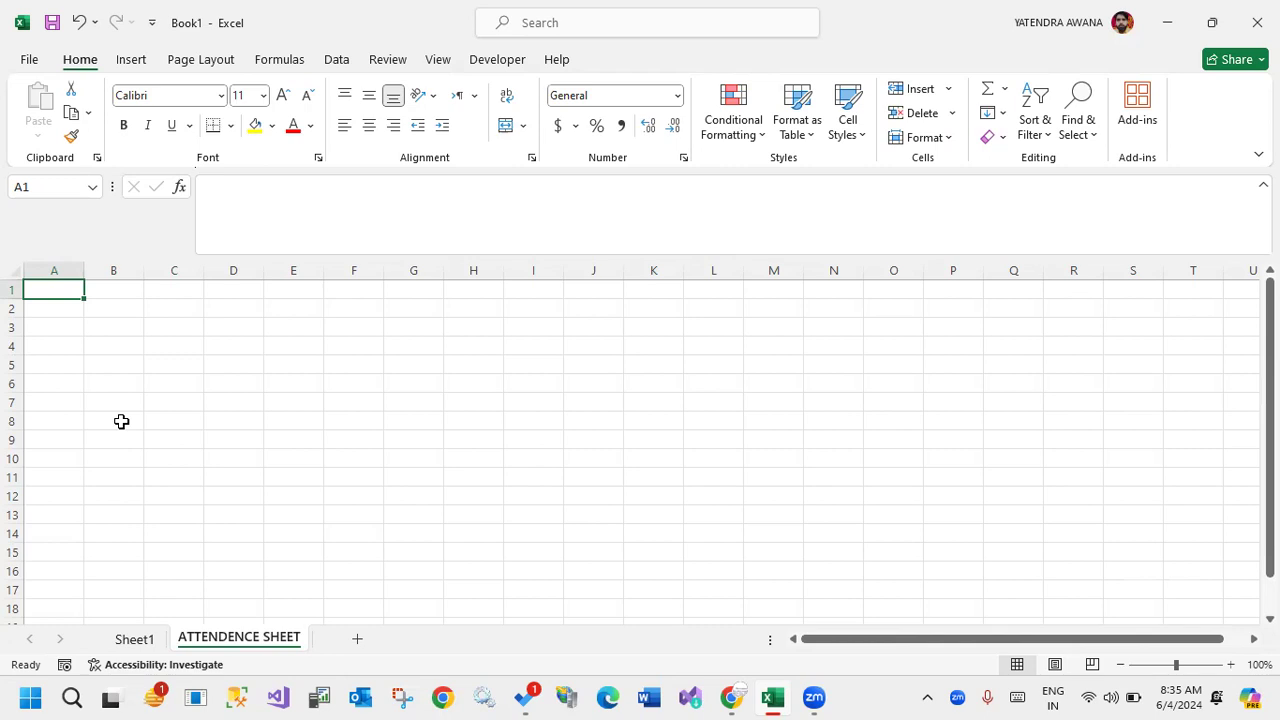
Enter the heading EMPID in A1 of the attendance sheet.
type("EM")
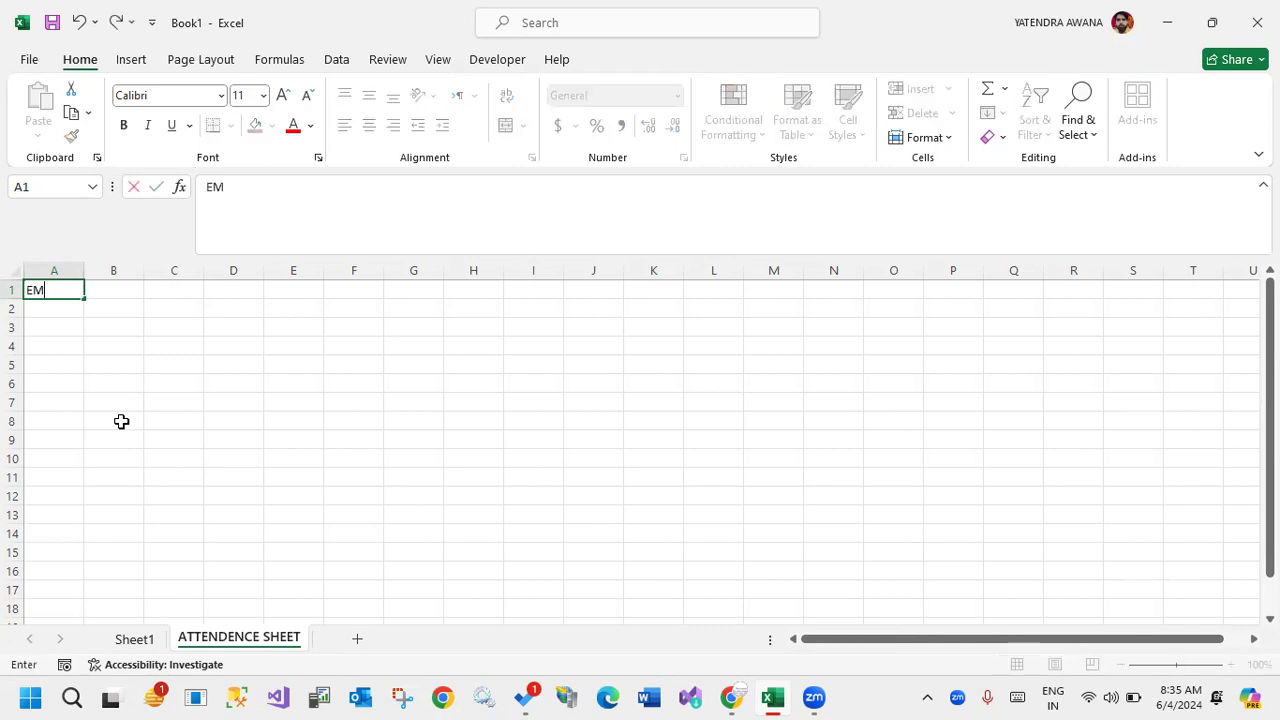
type("PID")
key("Return")
Enter P1001 in A2 and fill the ID series down to P1017 in A18.
type("00")
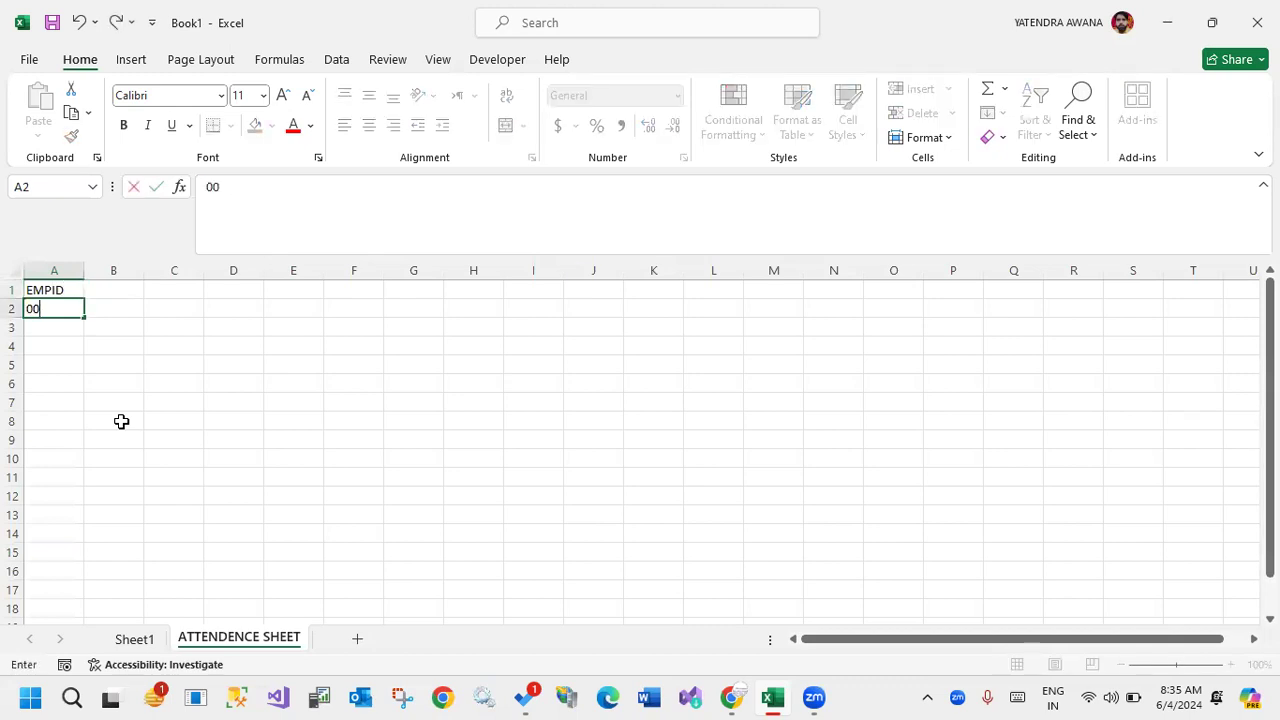
key("Return")
left_click(73, 313)
type("P1001")
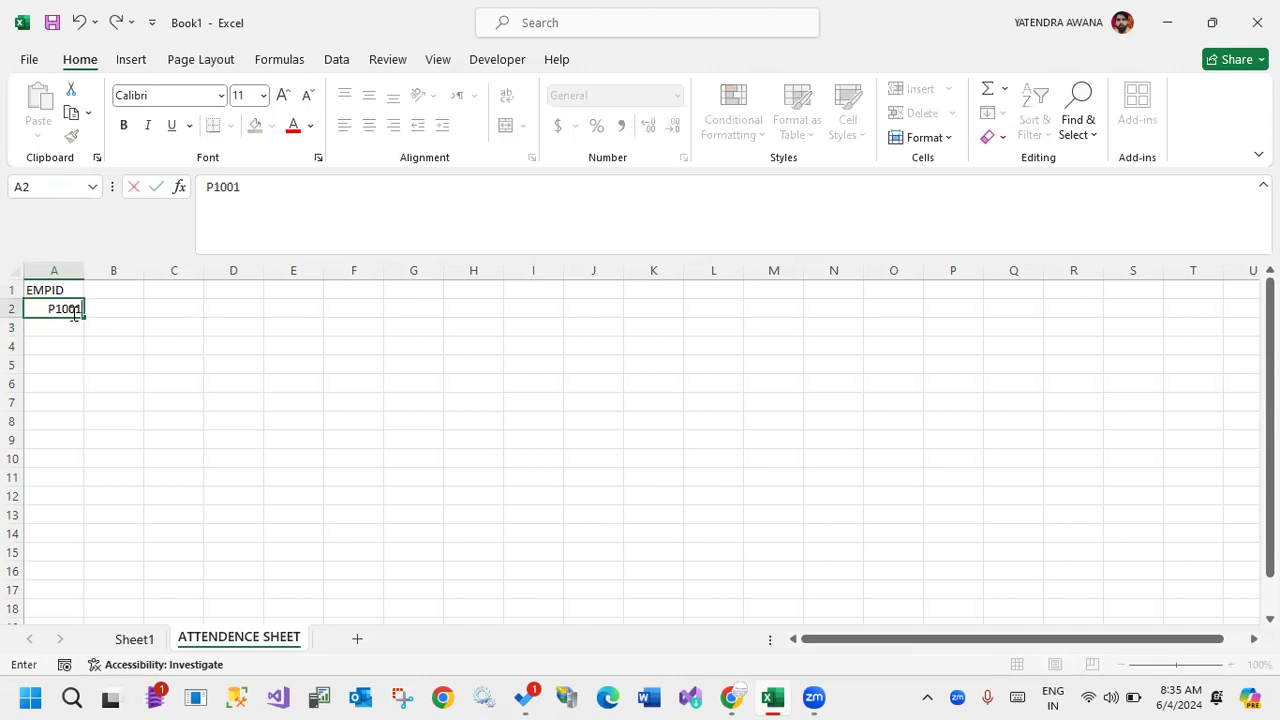
key("Return")
left_click(73, 313)
left_click_drag(84, 317, 14, 615)
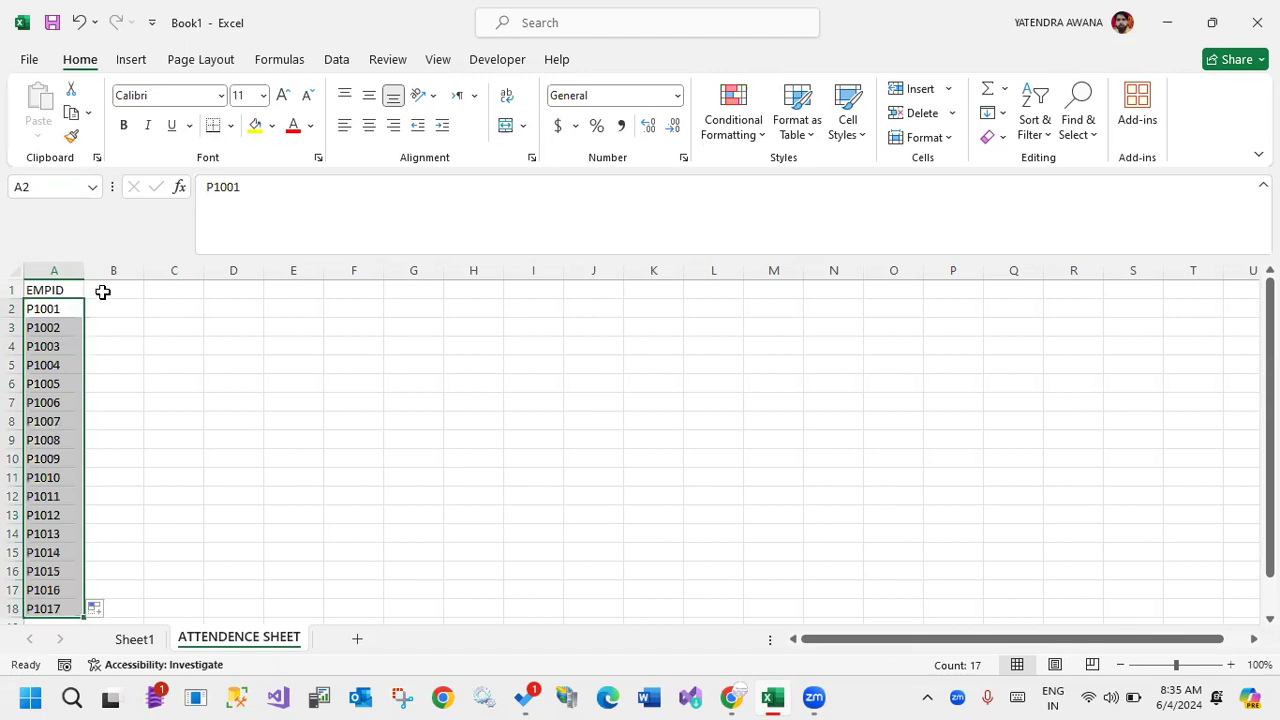
Enter 01-05 in B1 as the first date heading.
left_click(103, 291)
type("01")
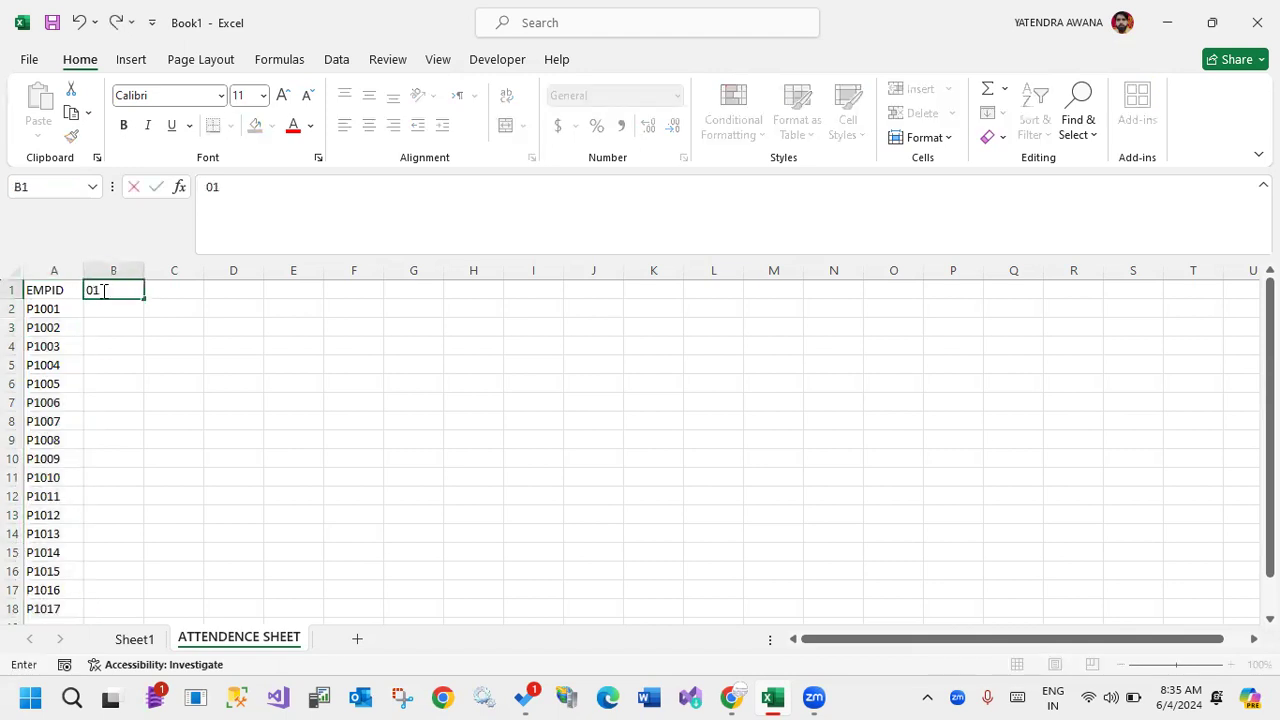
type("-05")
key("Return")
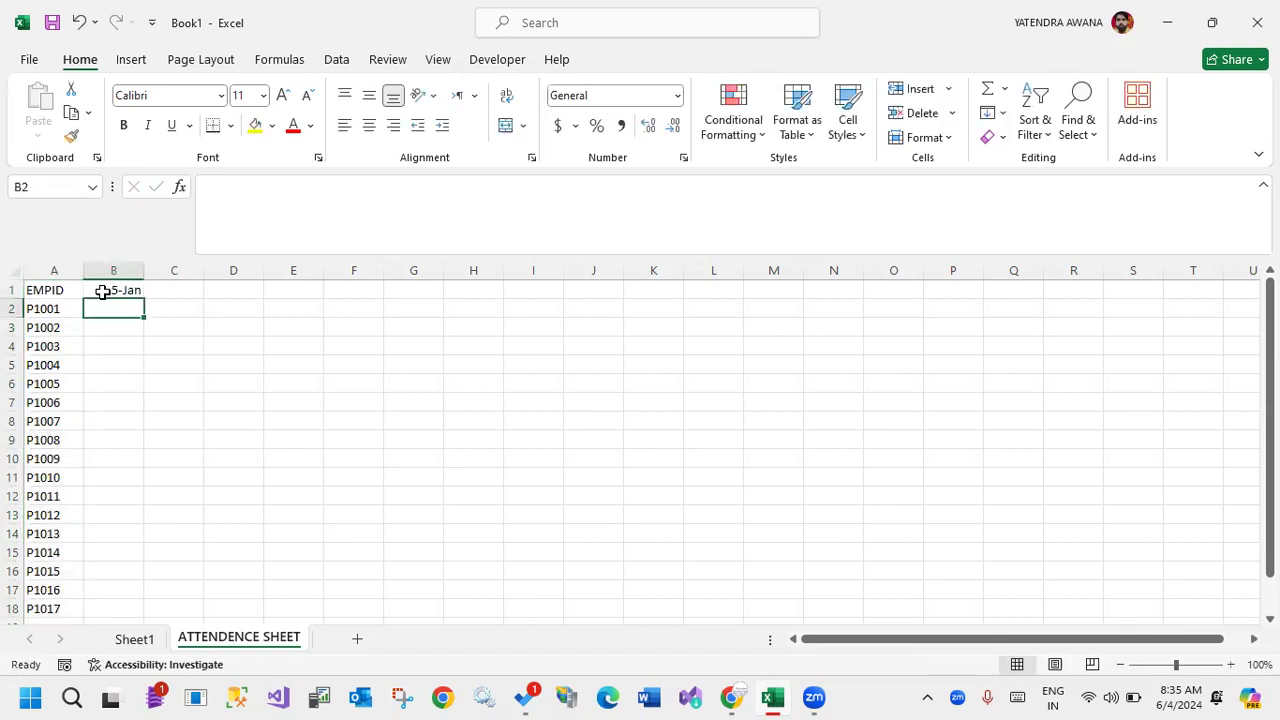
Enter the date 5-1 in B1 and fill the daily series across row 1 through 31-May in AF1.
left_click(134, 289)
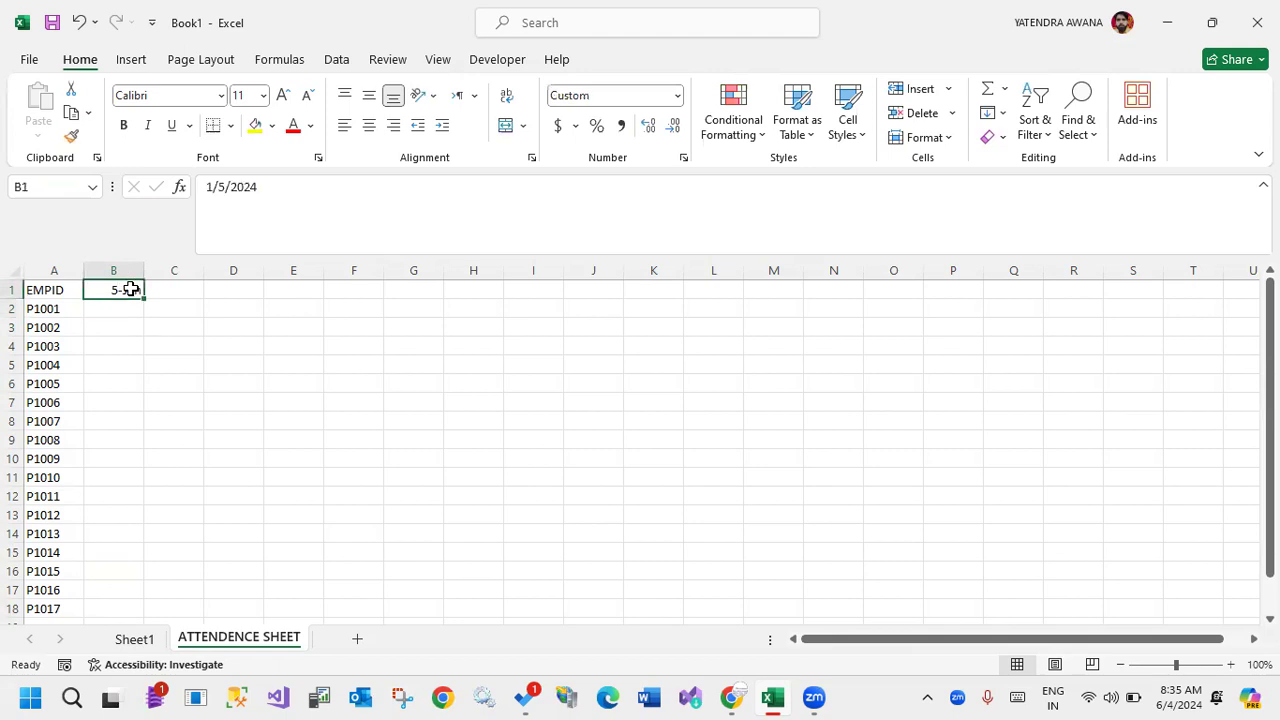
type("5-1")
key("Return")
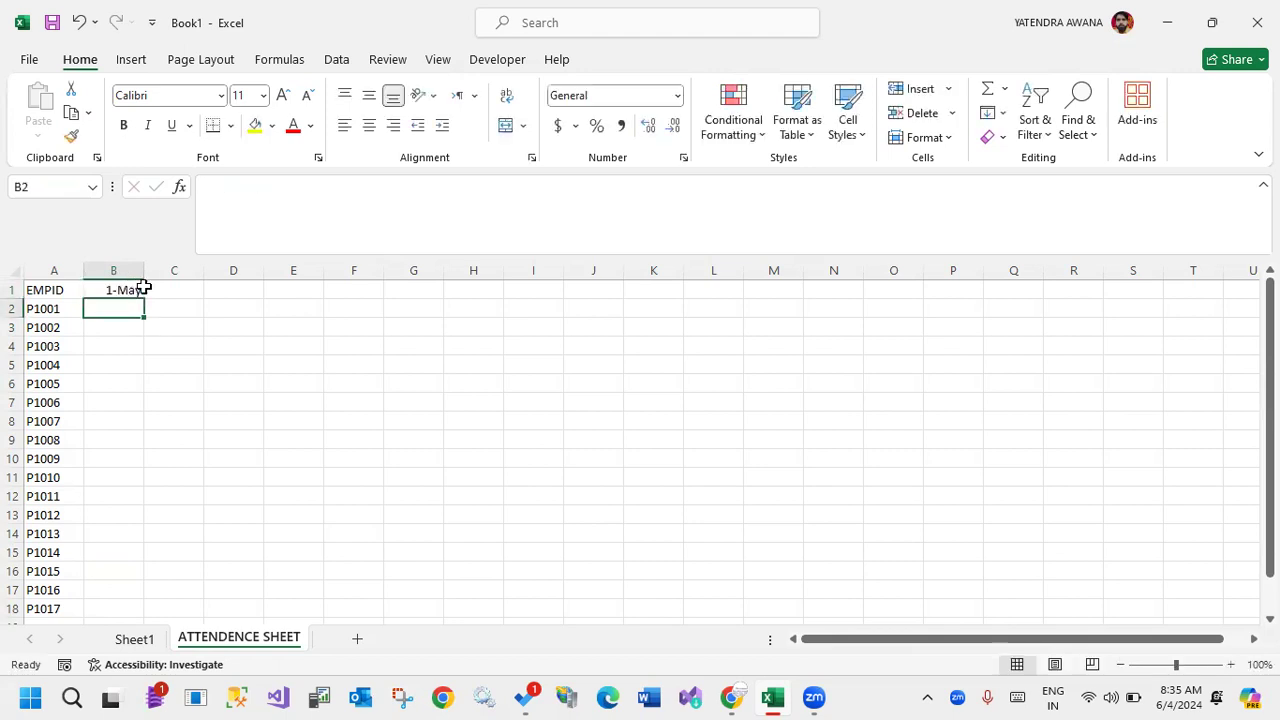
left_click(121, 288)
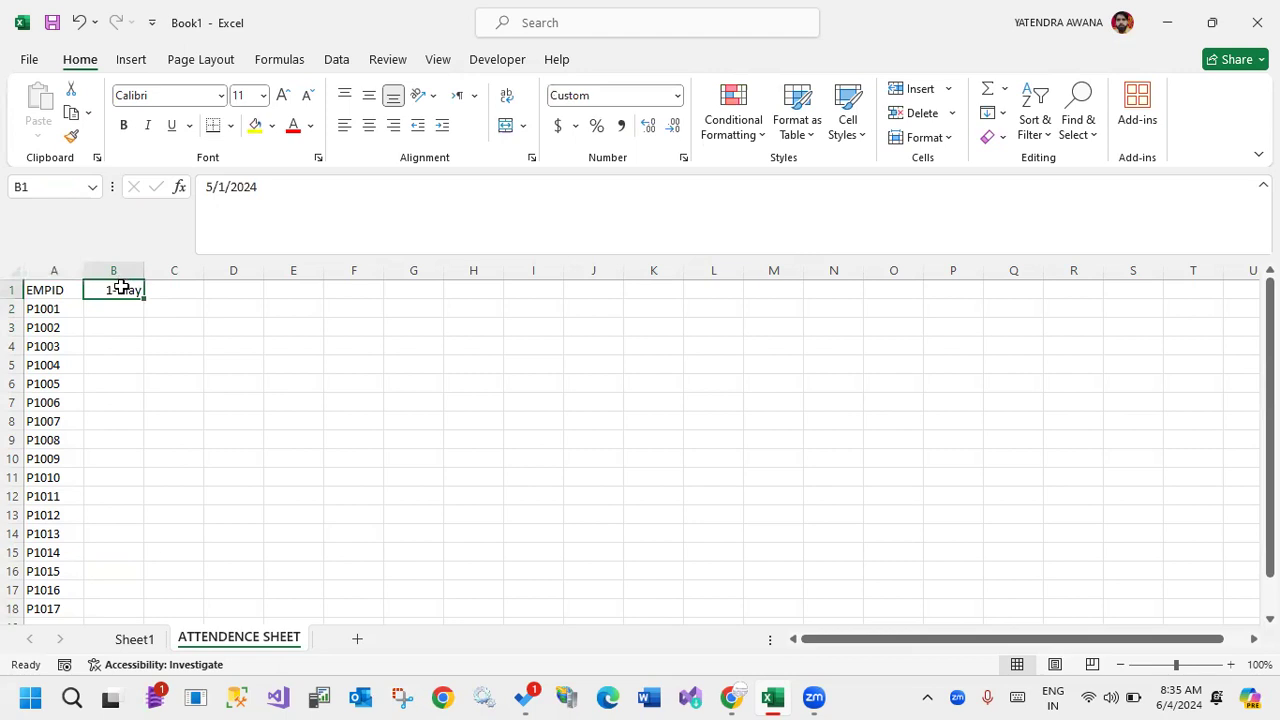
left_click_drag(141, 290, 577, 251)
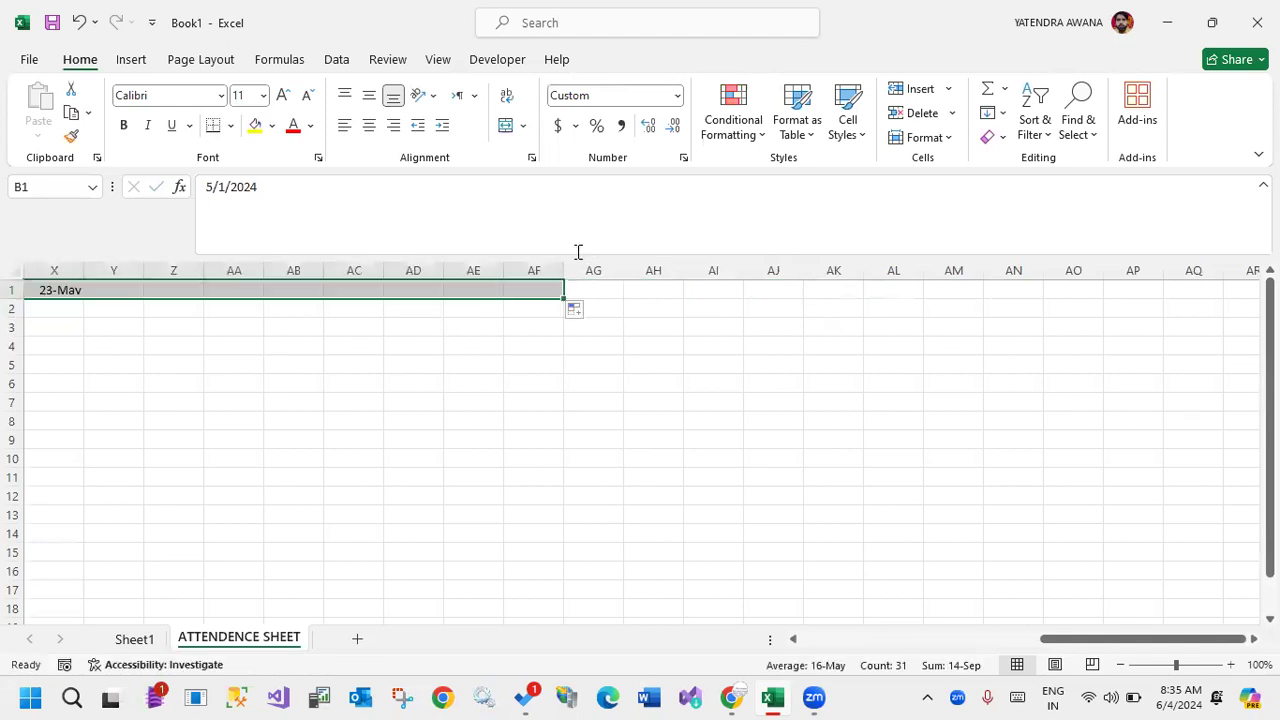
Apply All Borders to the whole attendance table, A1 through AF18.
left_click(520, 292)
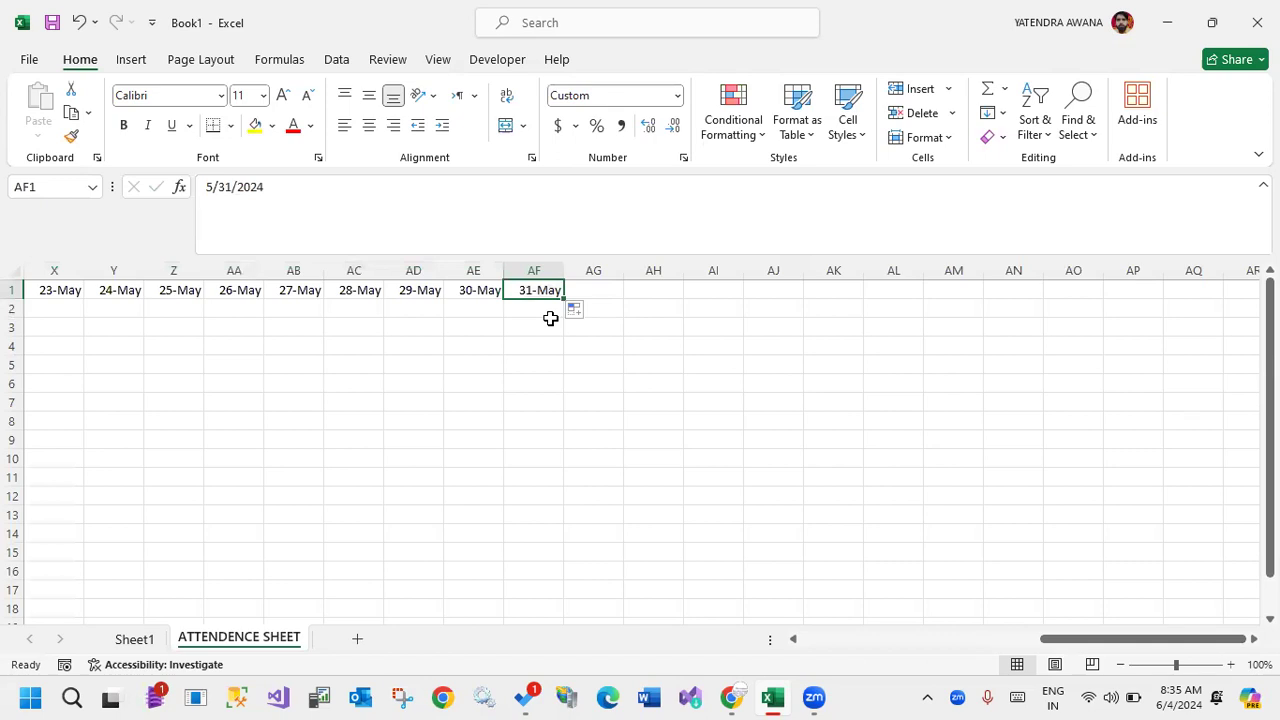
key("ctrl+a")
left_click(230, 125)
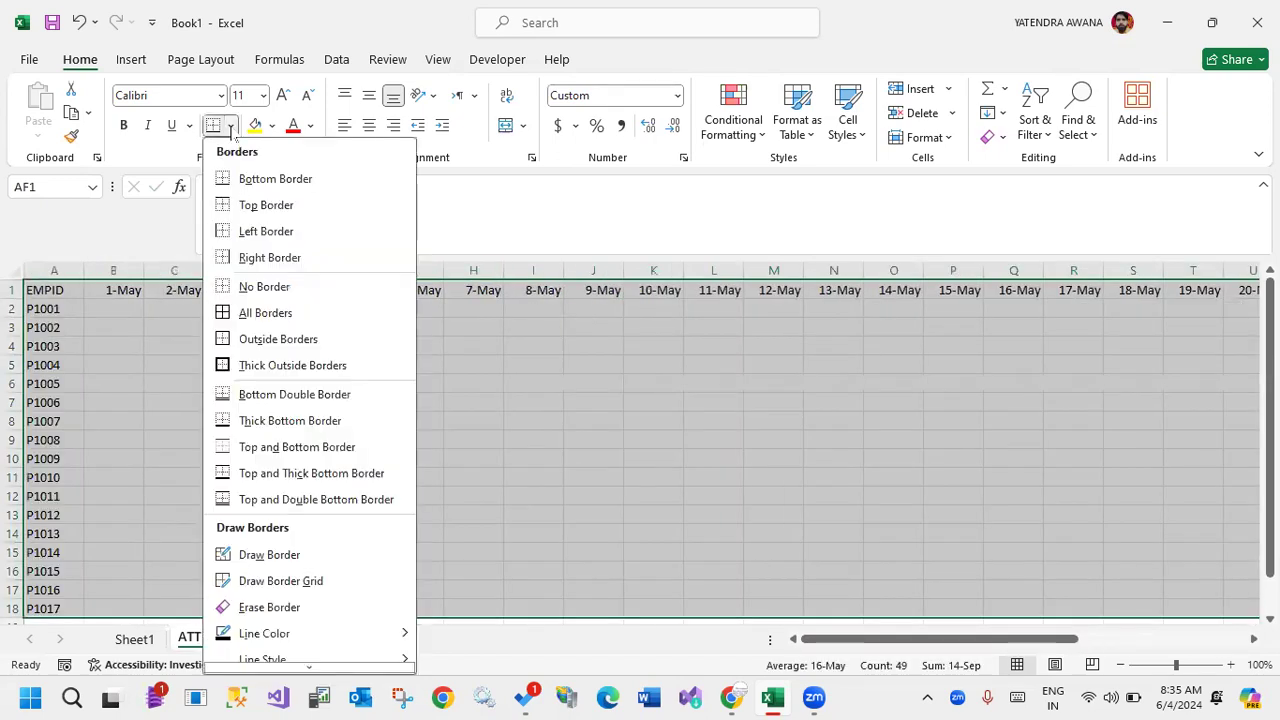
left_click(230, 312)
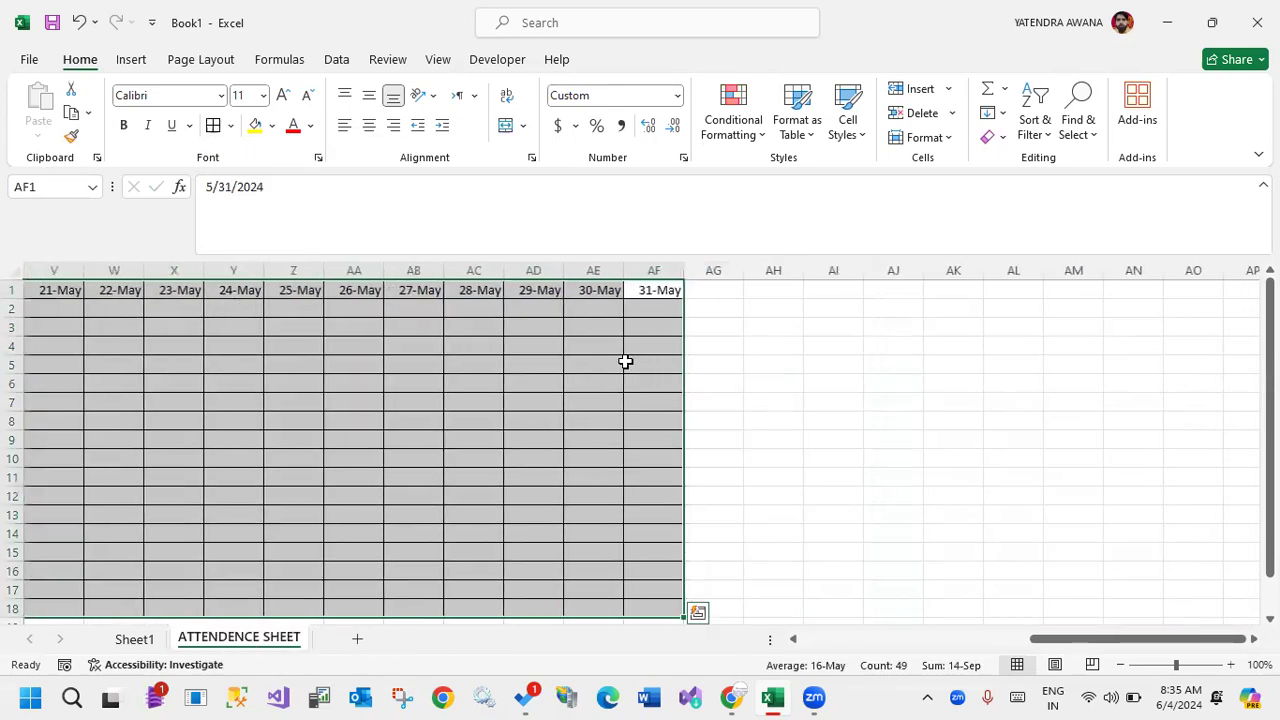
Enter P in AF2 under 31-May and fill it back across row 2 to B2.
left_click(660, 309)
type("P")
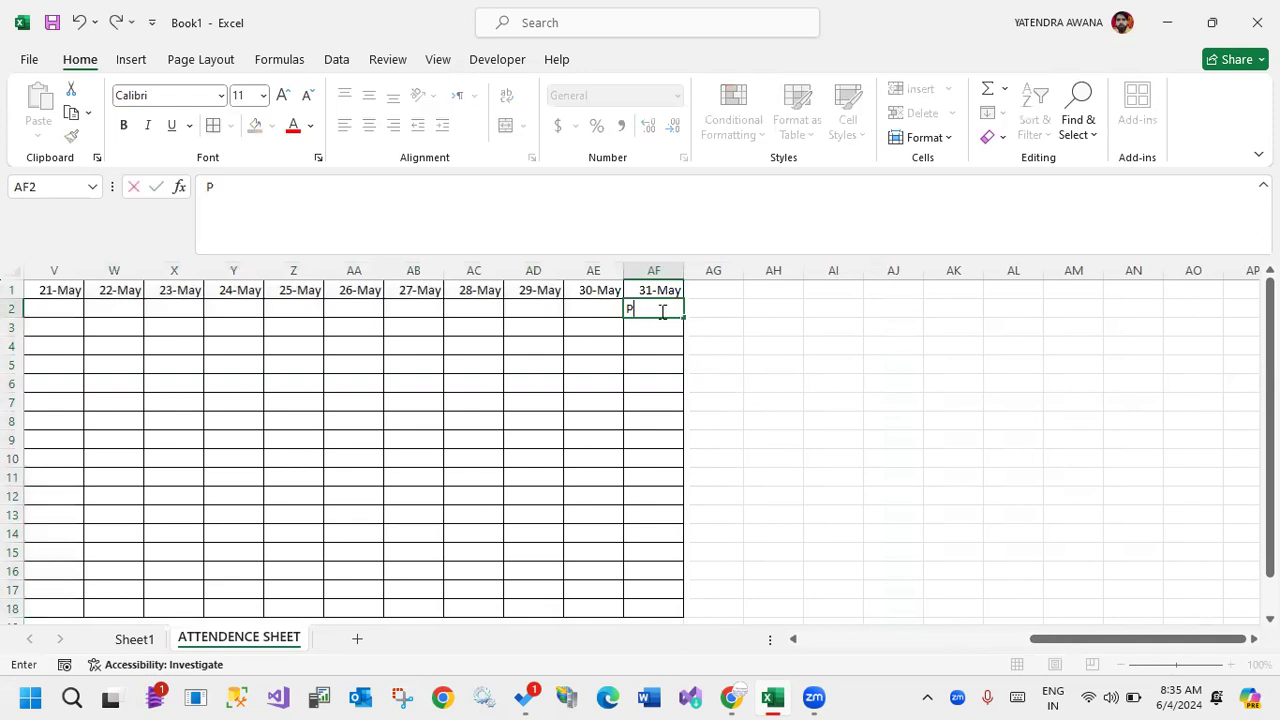
left_click(791, 349)
left_click(655, 306)
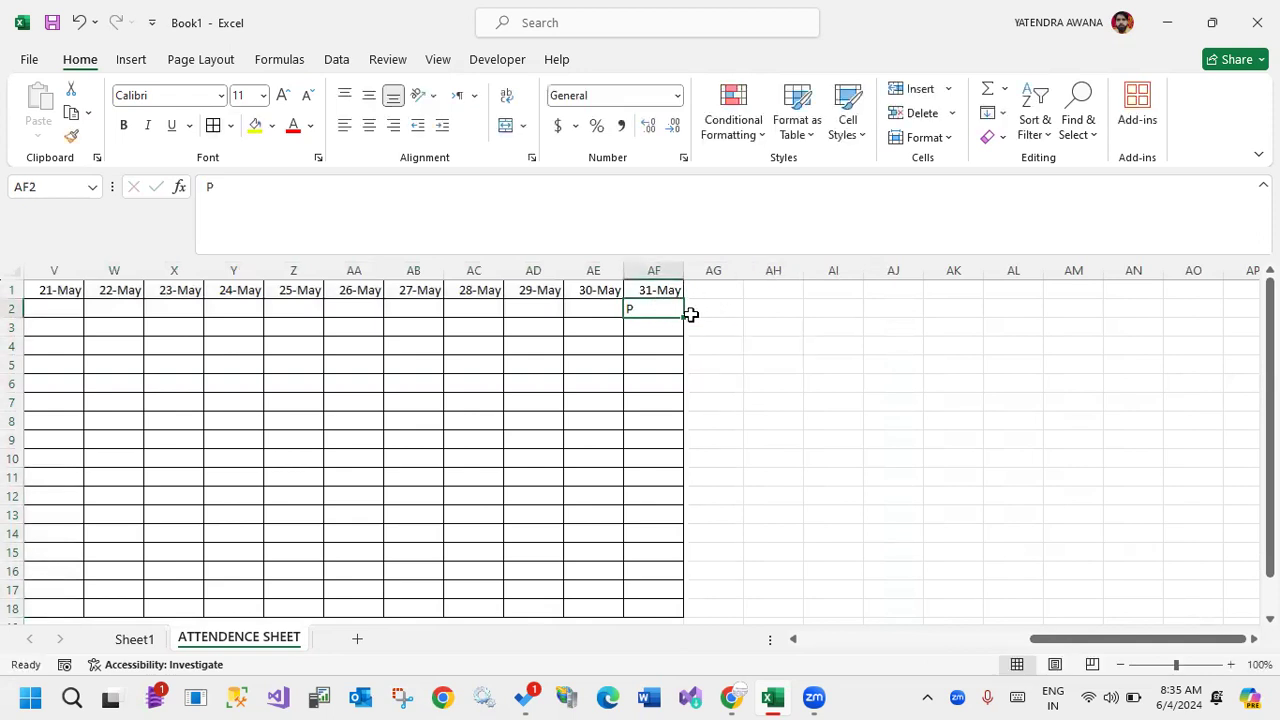
left_click_drag(684, 315, 94, 329)
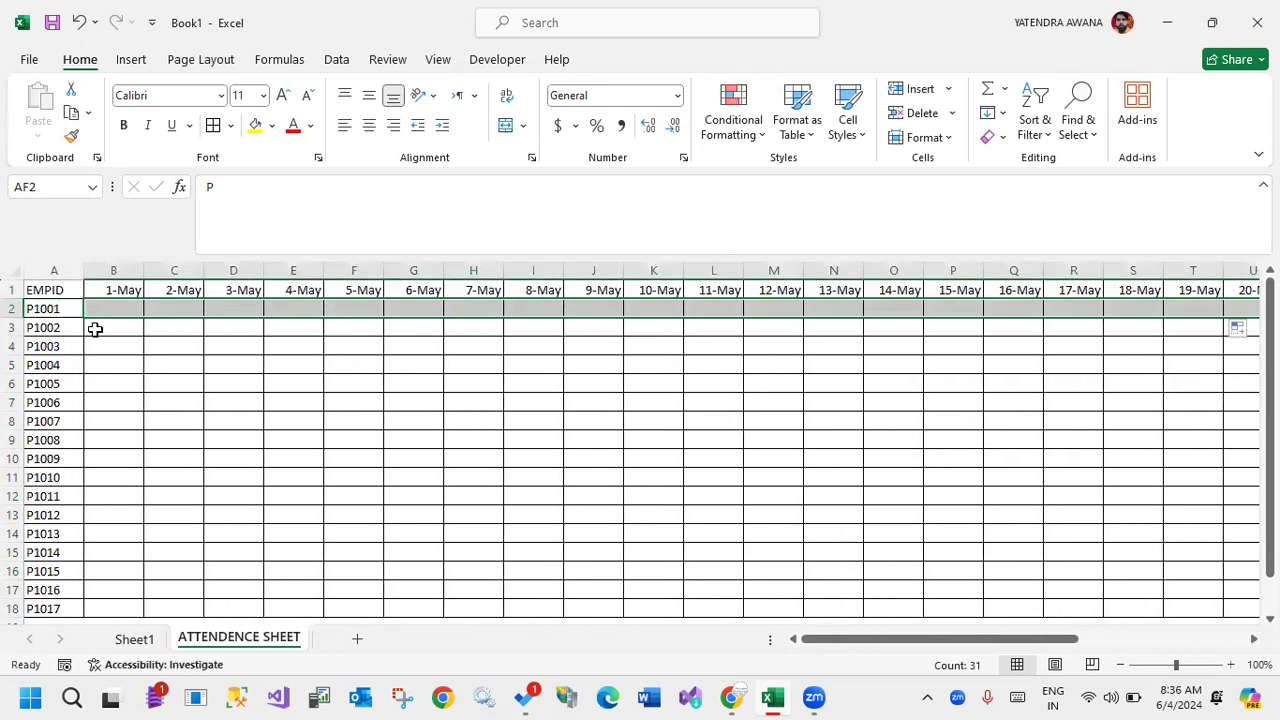
Fill the row 2 P marks down through row 18 for all employees.
left_click_drag(879, 641, 1140, 648)
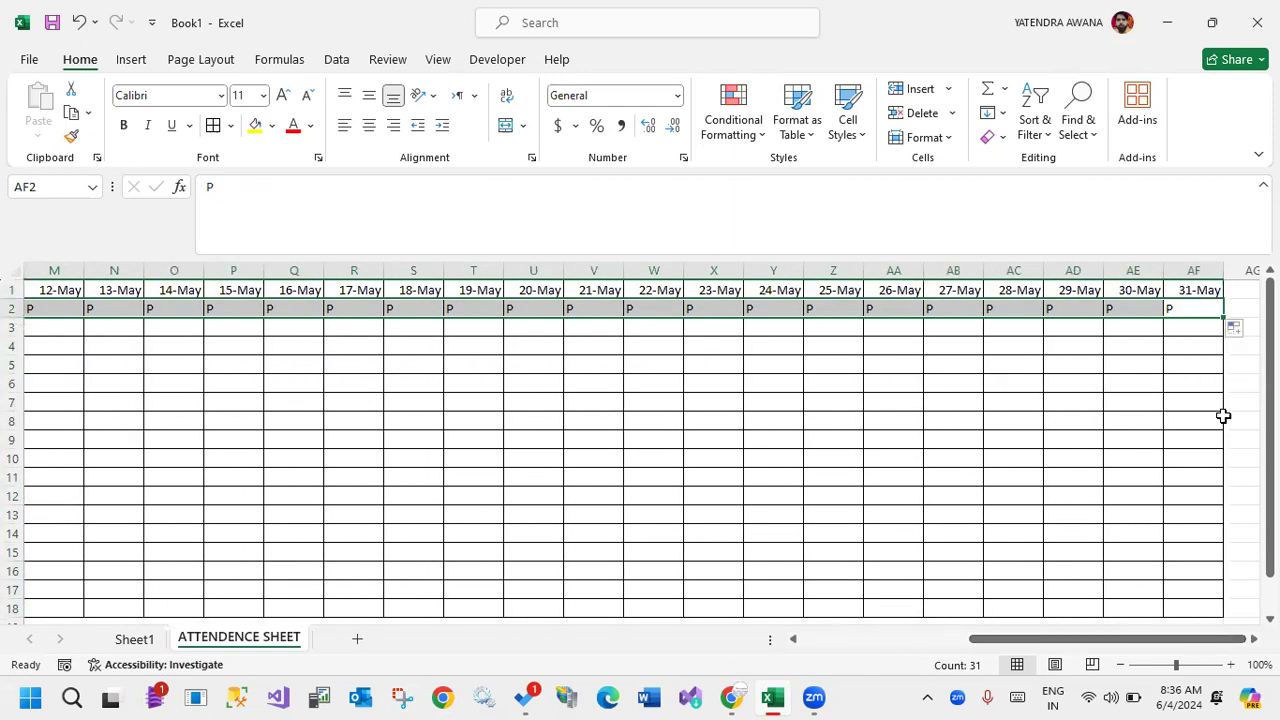
double_click(1218, 316)
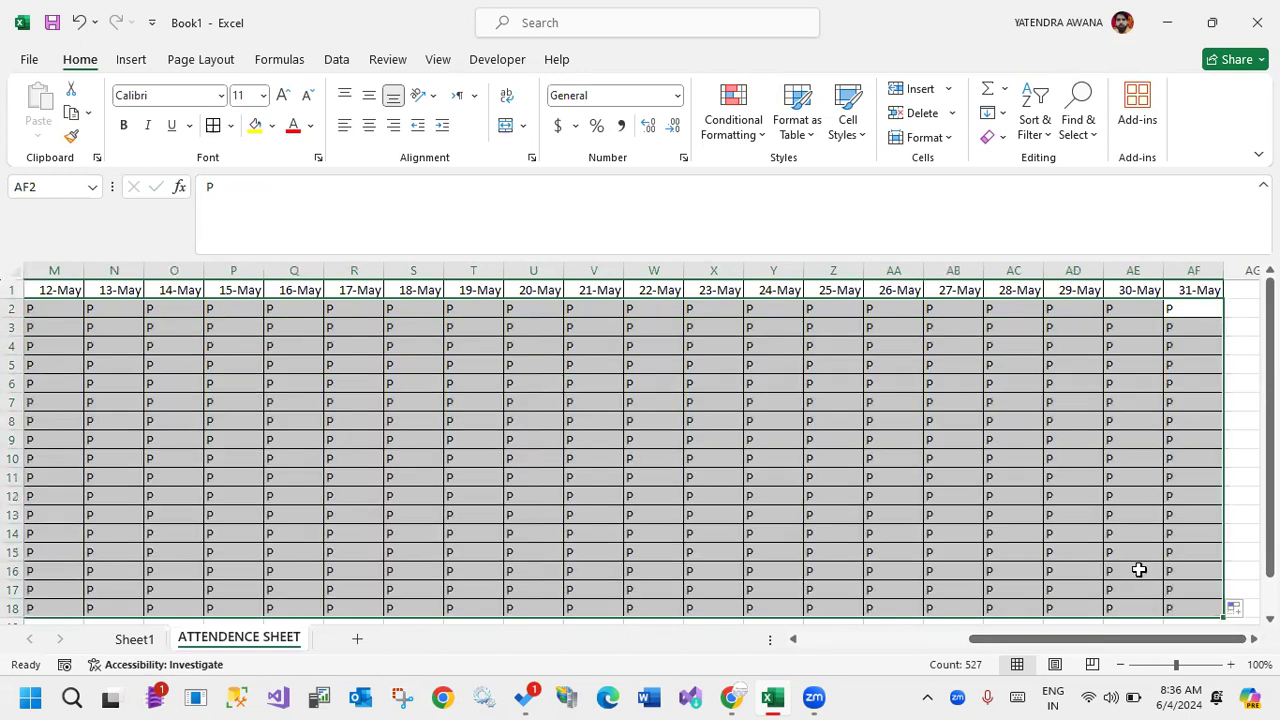
left_click_drag(1098, 642, 930, 642)
left_click(191, 400)
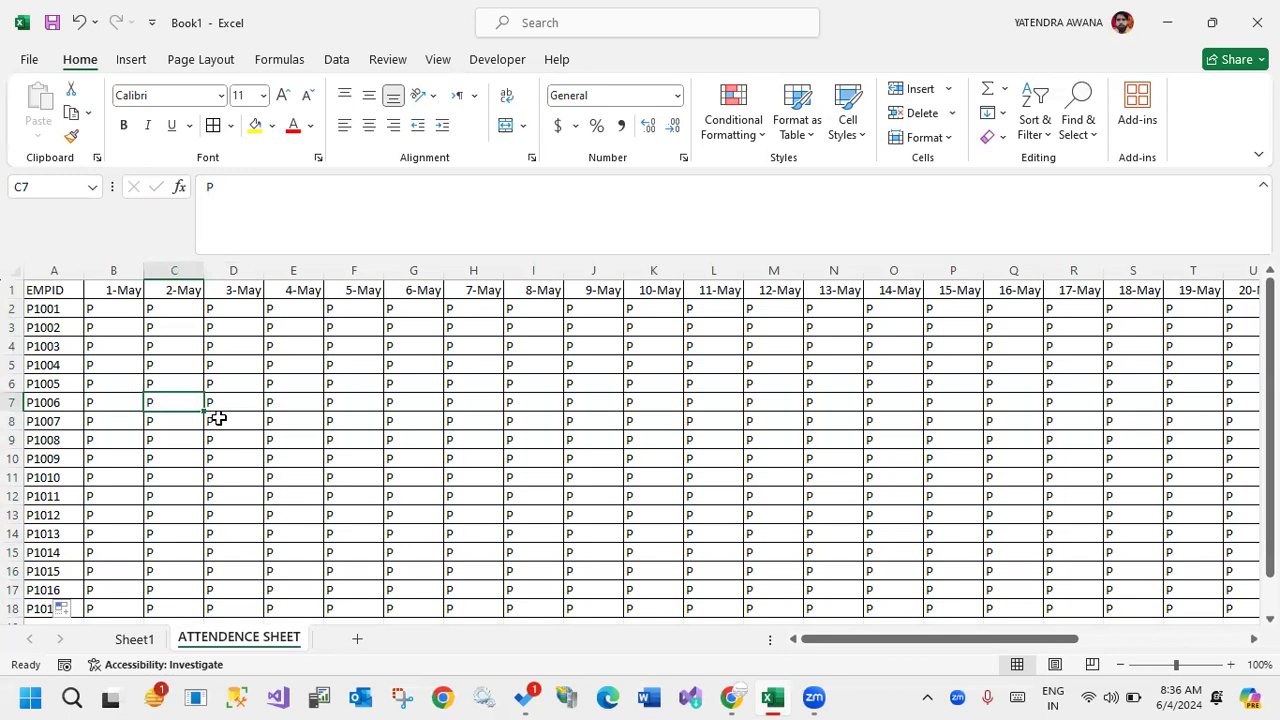
Check the May 2024 page of the system calendar for the dates that fall on Sundays.
left_click(1178, 699)
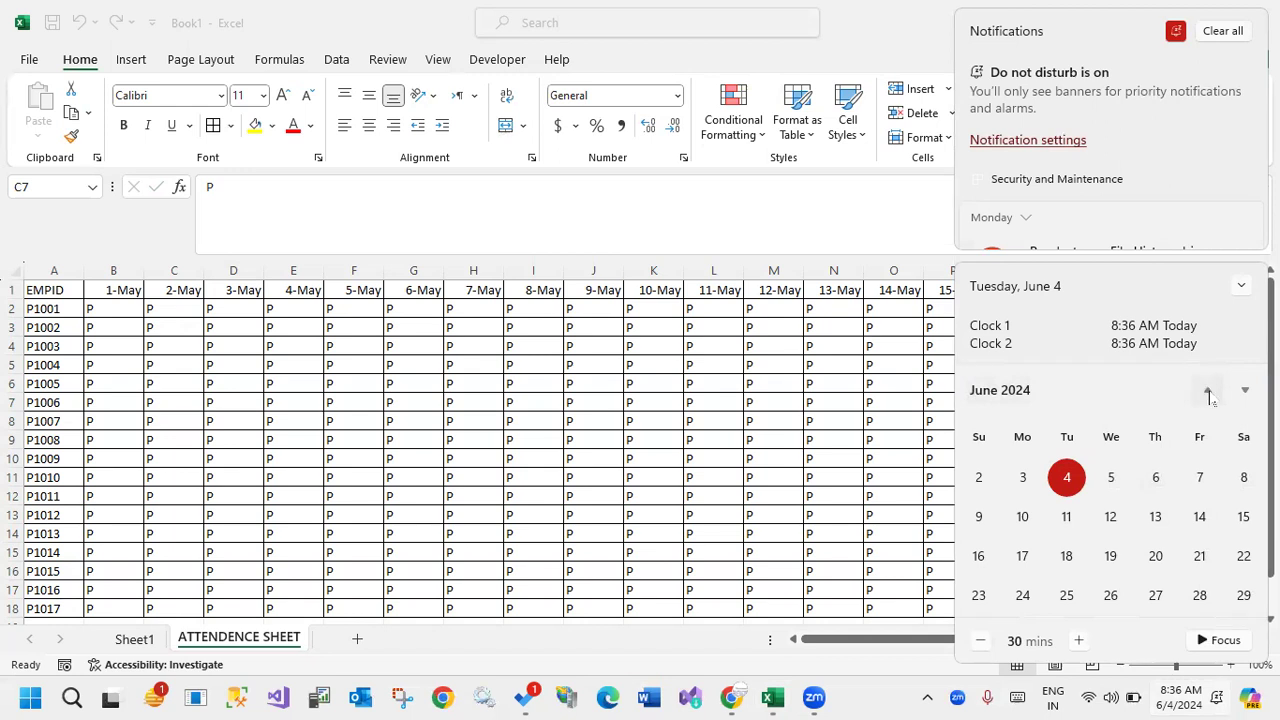
left_click(1206, 393)
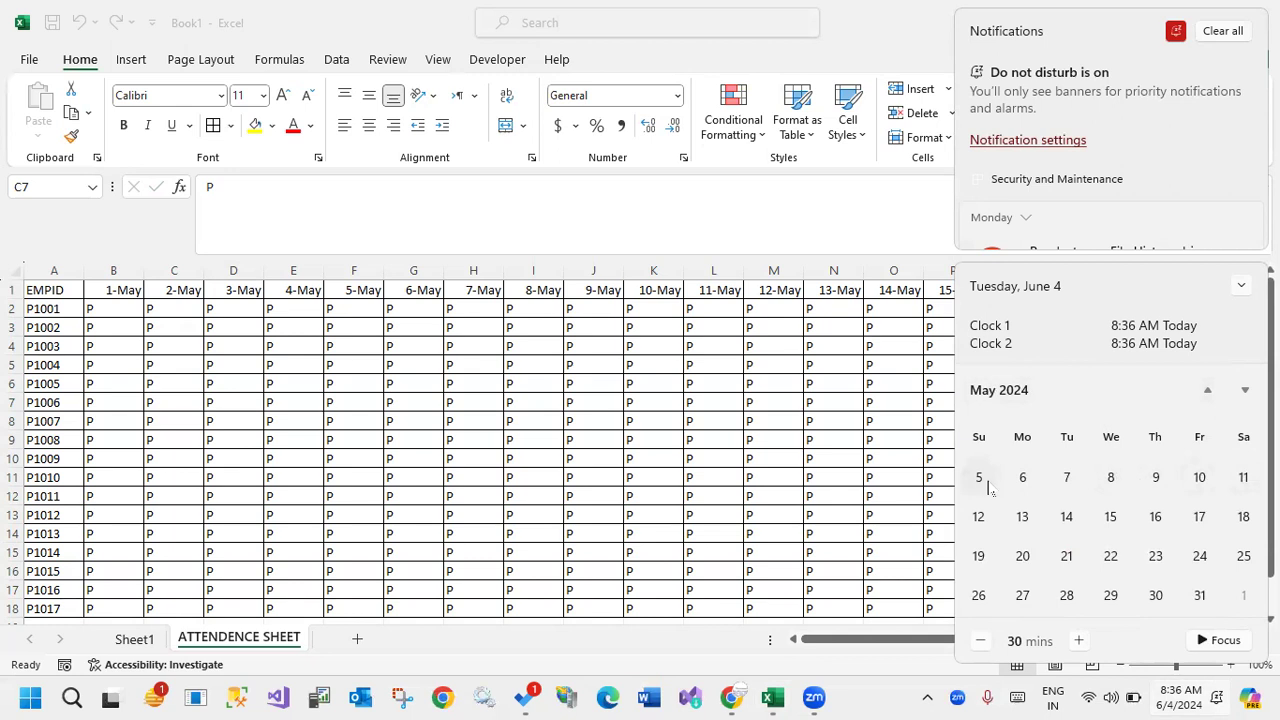
left_click(1207, 393)
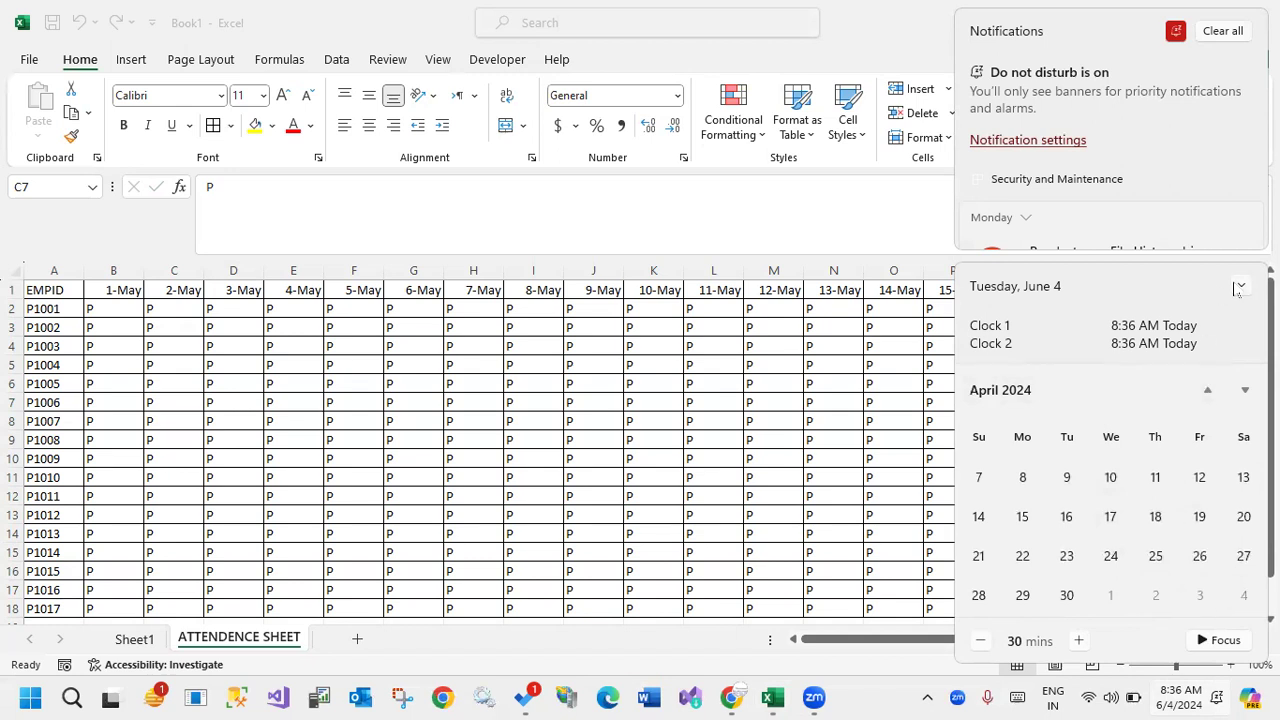
left_click(1245, 390)
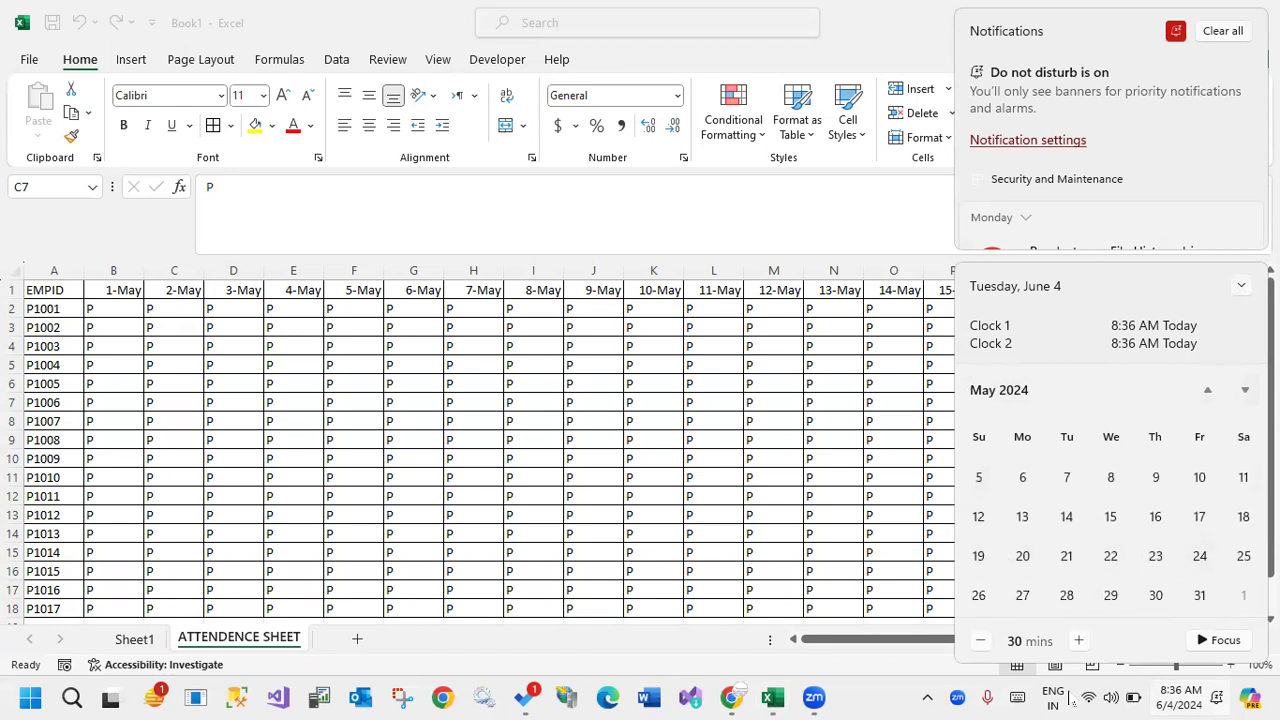
left_click(1174, 700)
left_click(1172, 698)
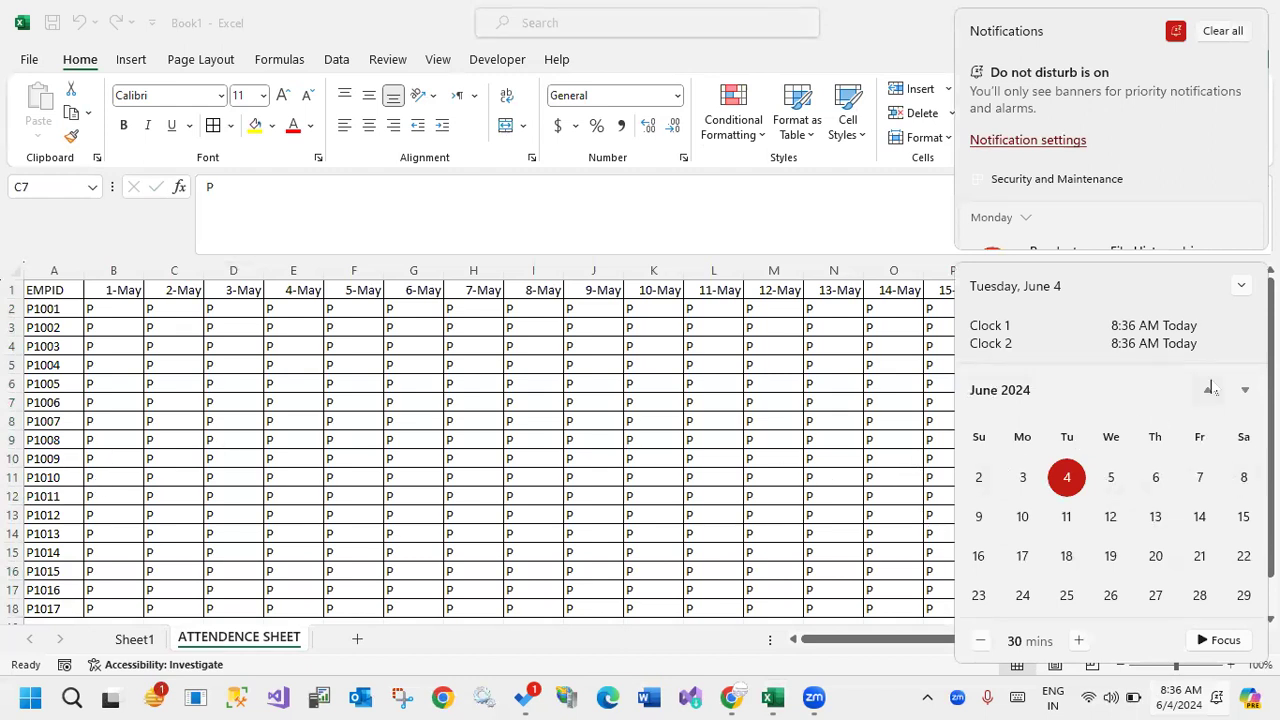
left_click(1208, 392)
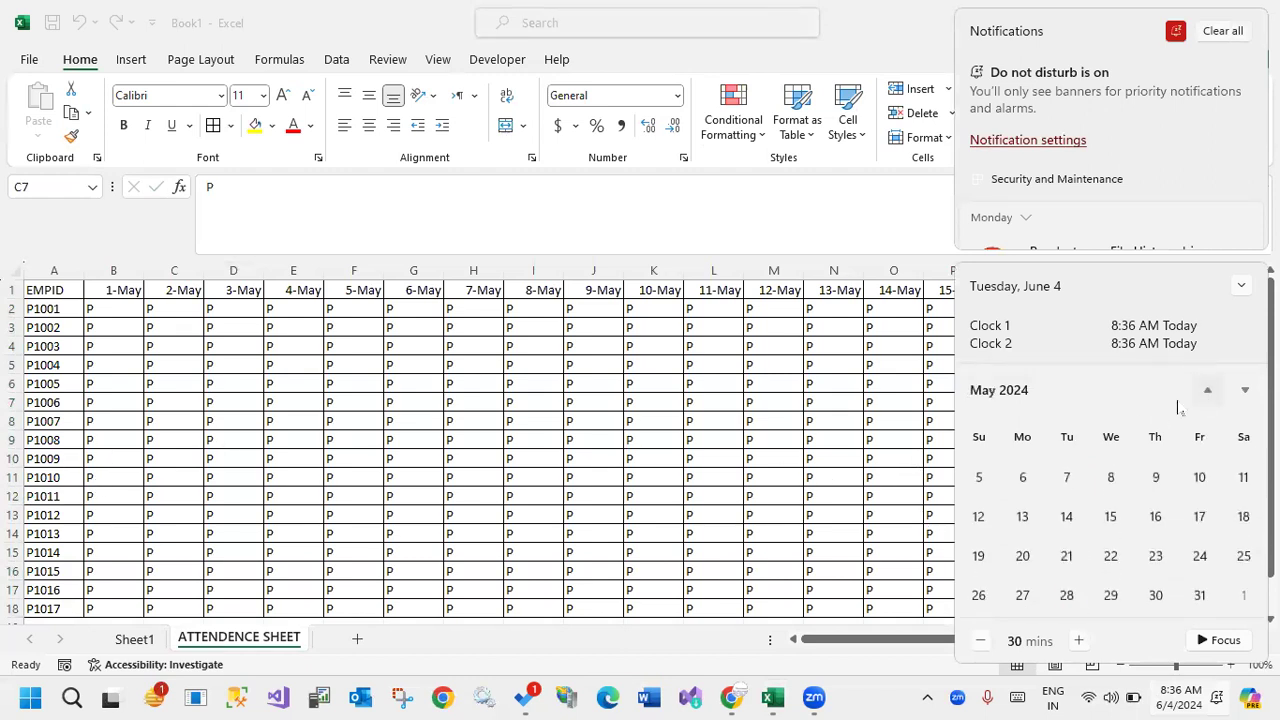
left_click(388, 440)
Merge and center F2:F18 under 5-May, accepting that only the upper-left value is kept.
left_click_drag(358, 309, 360, 364)
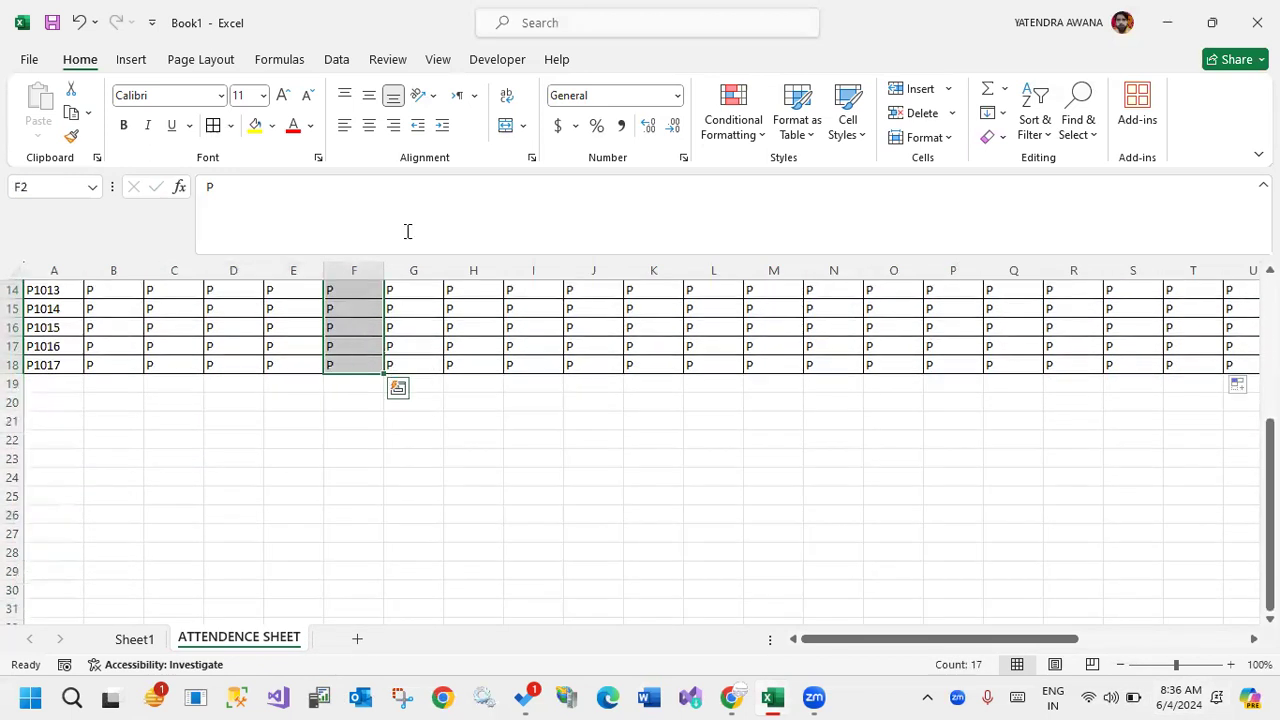
scroll(456, 346, "up", 5)
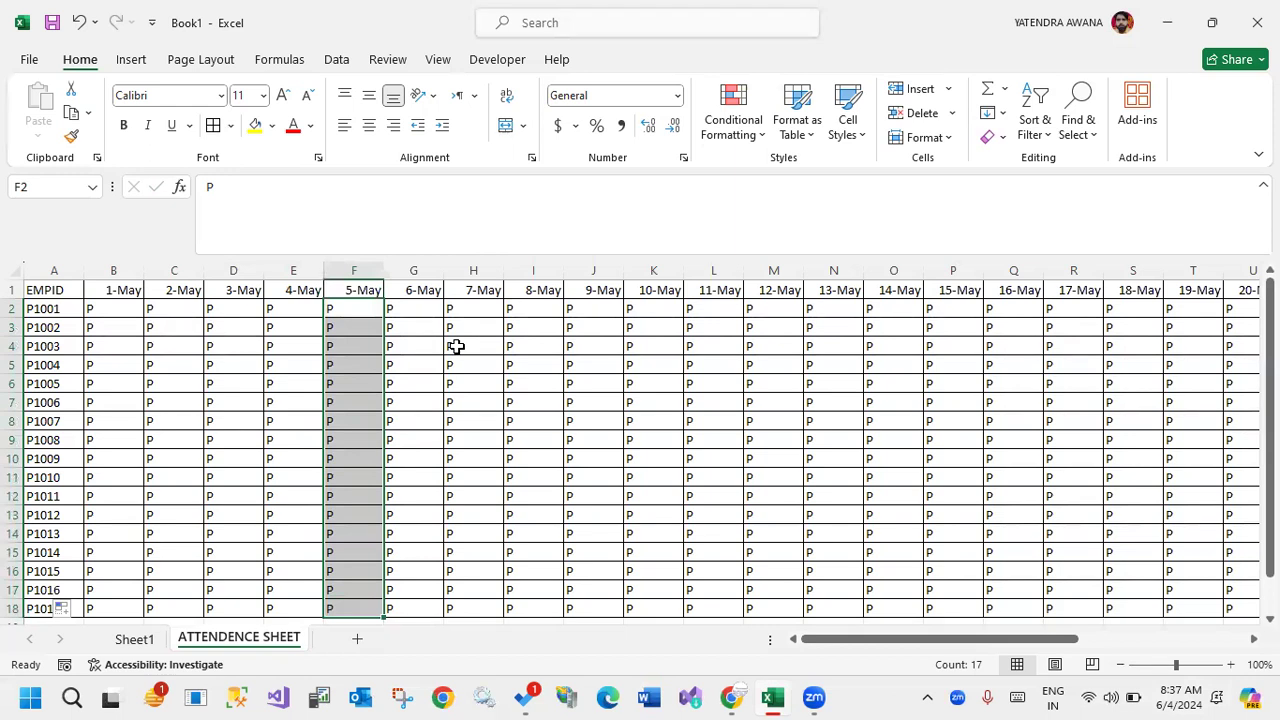
left_click(506, 132)
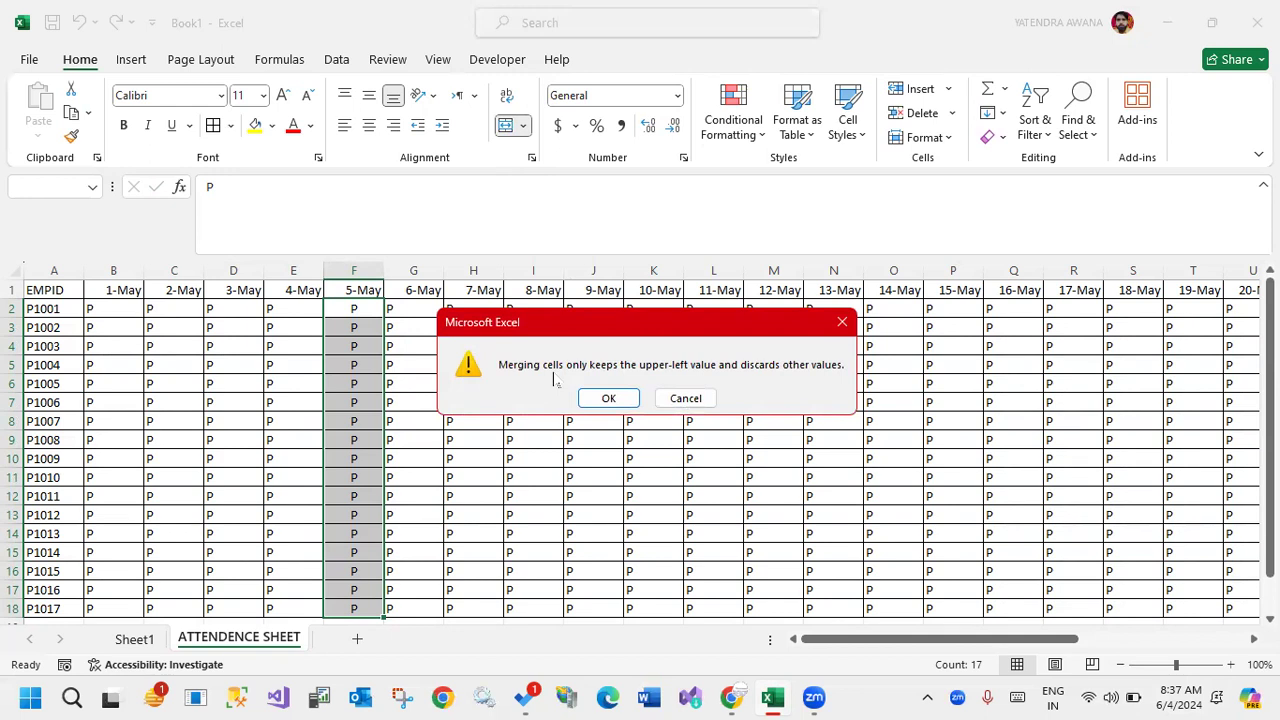
left_click_drag(501, 380, 850, 381)
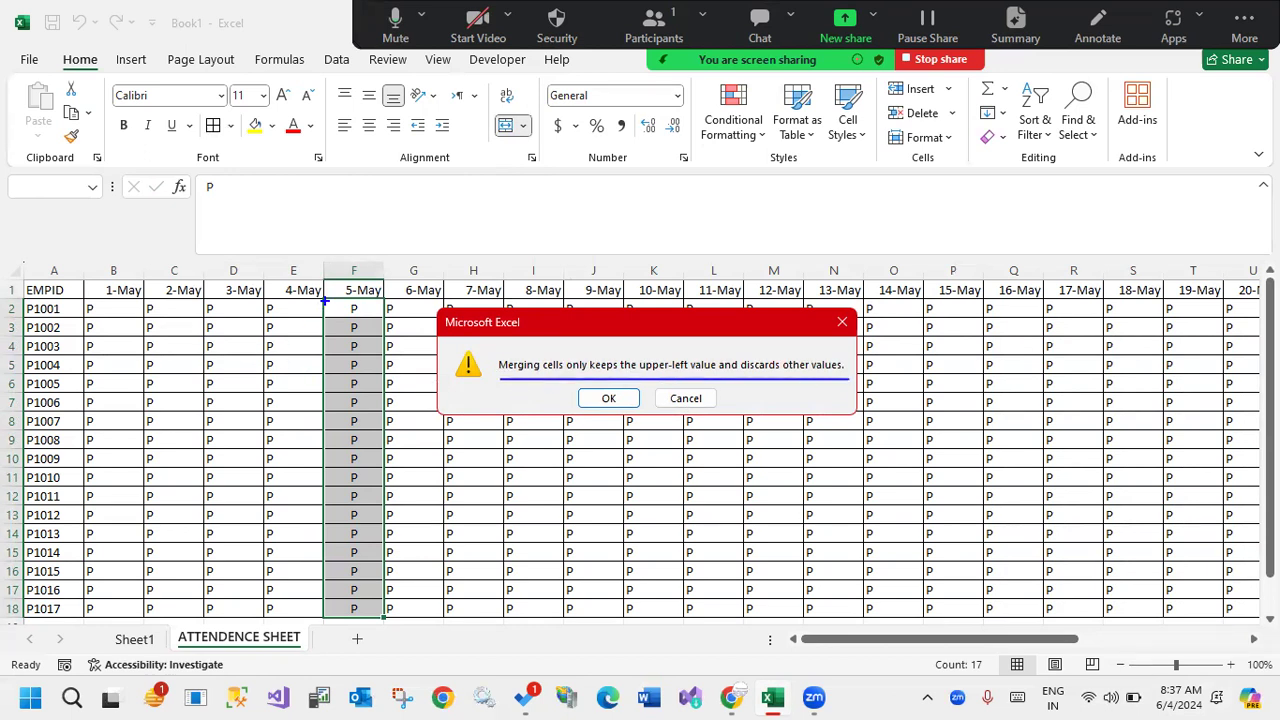
left_click_drag(325, 293, 384, 317)
mouse_move(322, 316)
left_mouse_down()
mouse_move(362, 404)
mouse_move(385, 621)
left_mouse_up()
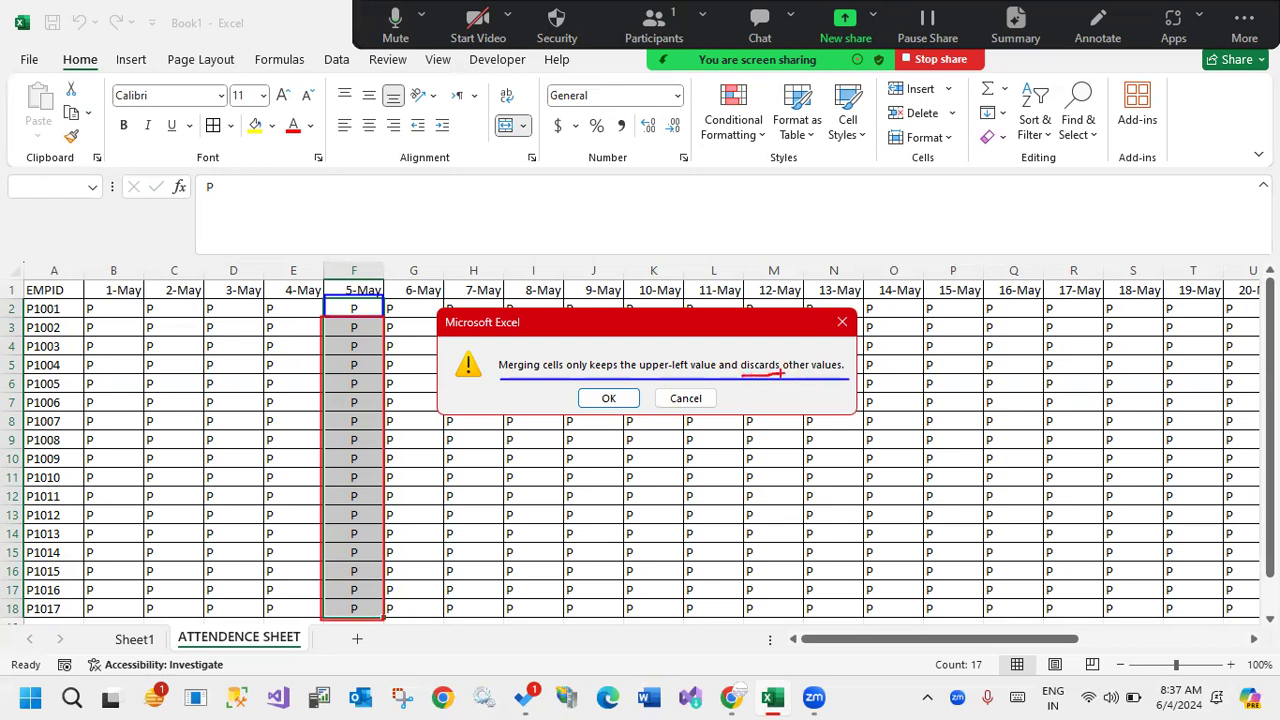
left_click(608, 398)
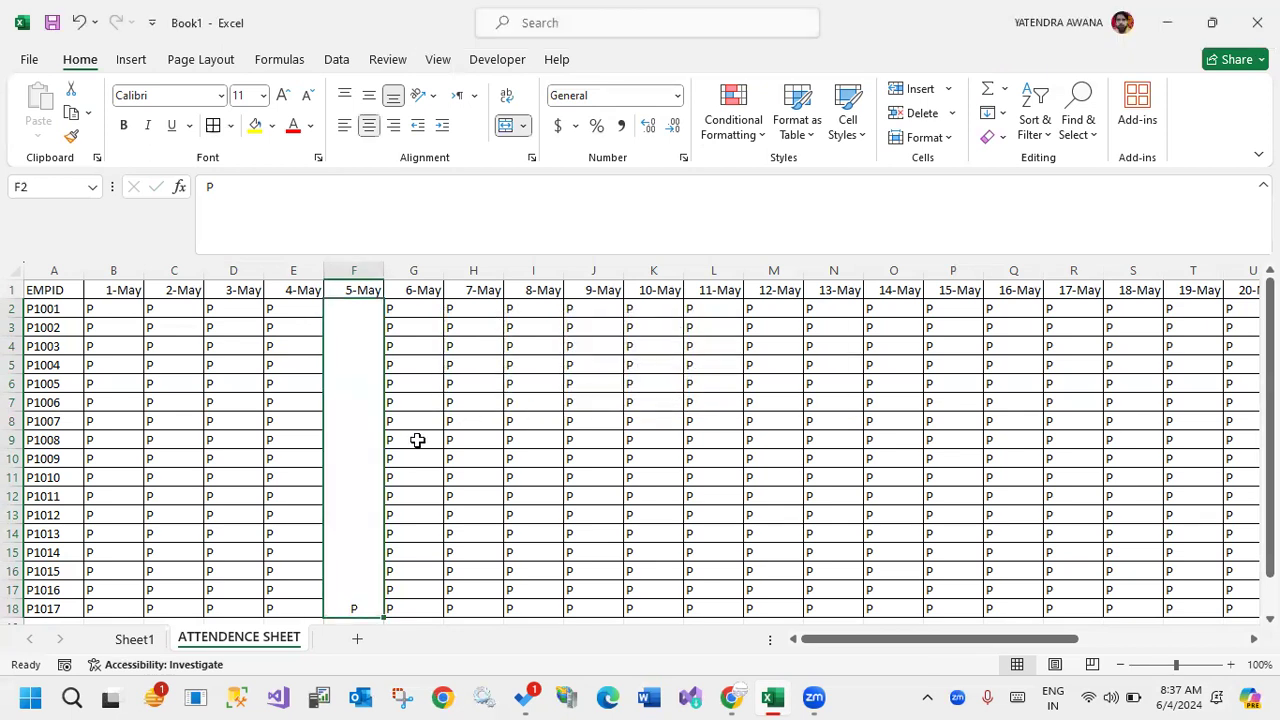
Replace the content of the merged 5-May cell with SUNDAY.
key("Delete")
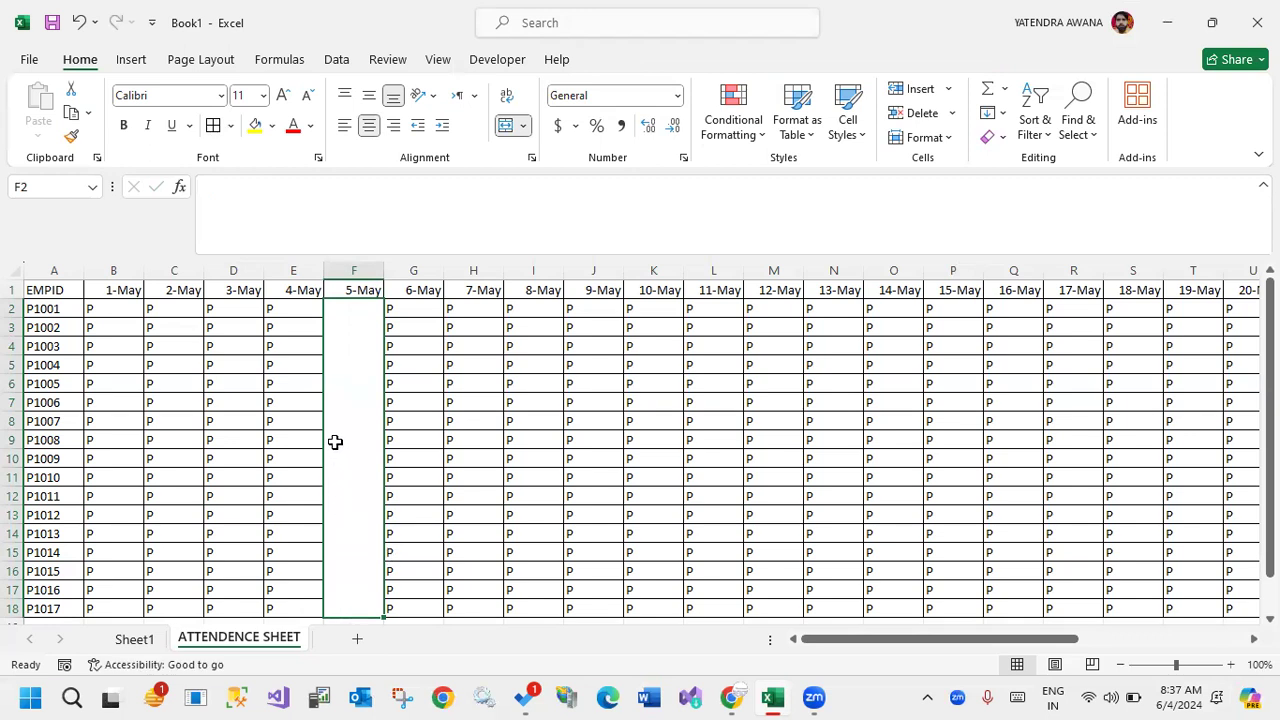
type("SUNDAY")
key("Return")
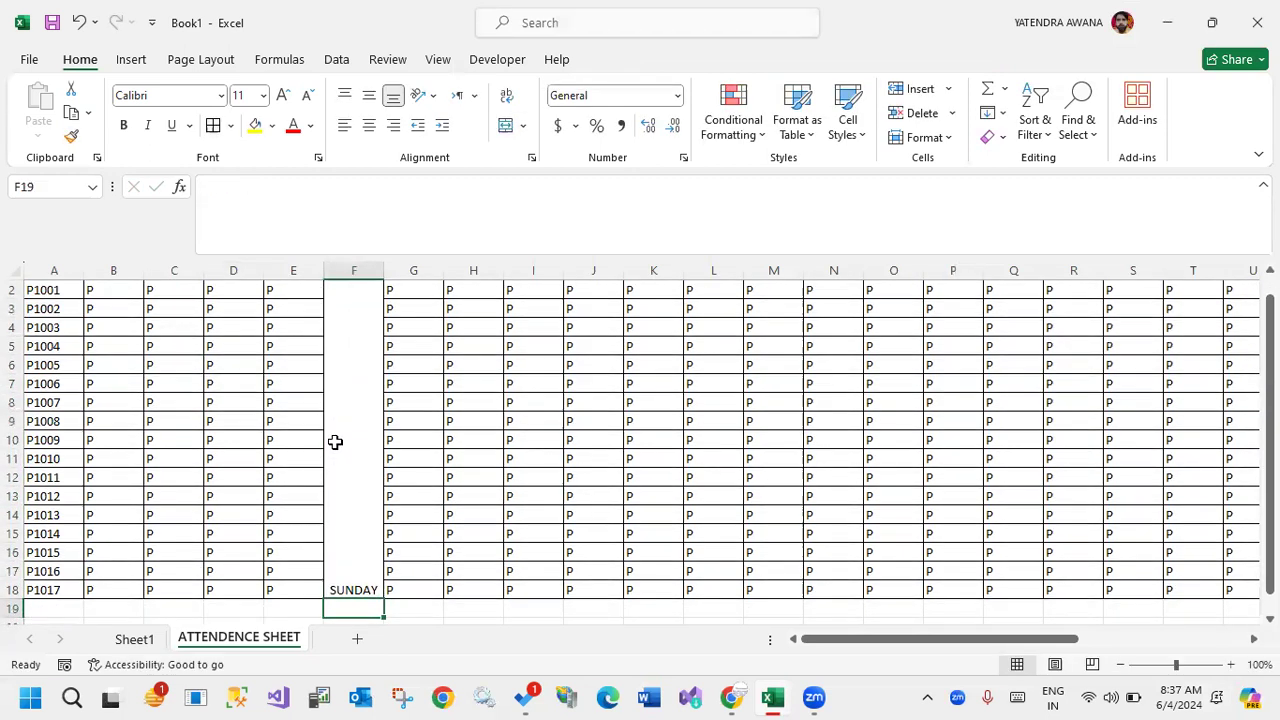
Middle-align the SUNDAY text in its merged cell and rotate the text up.
left_click(356, 572)
left_click(369, 96)
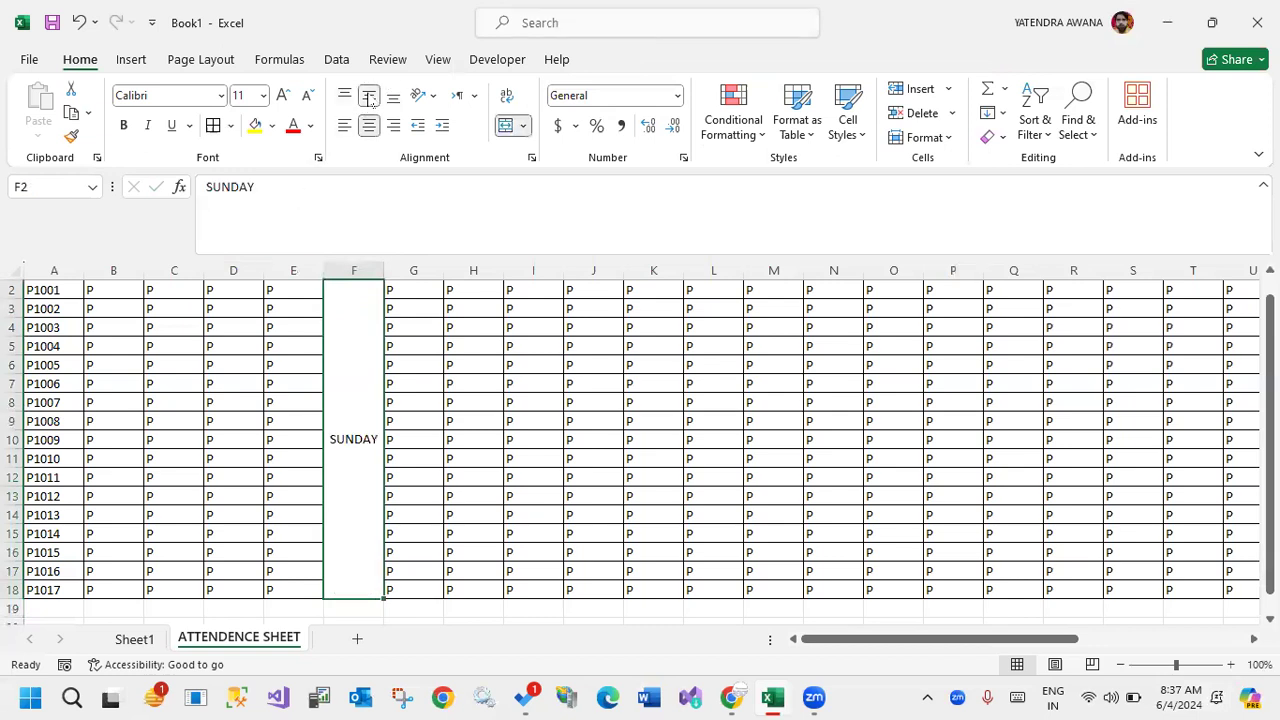
left_click(433, 101)
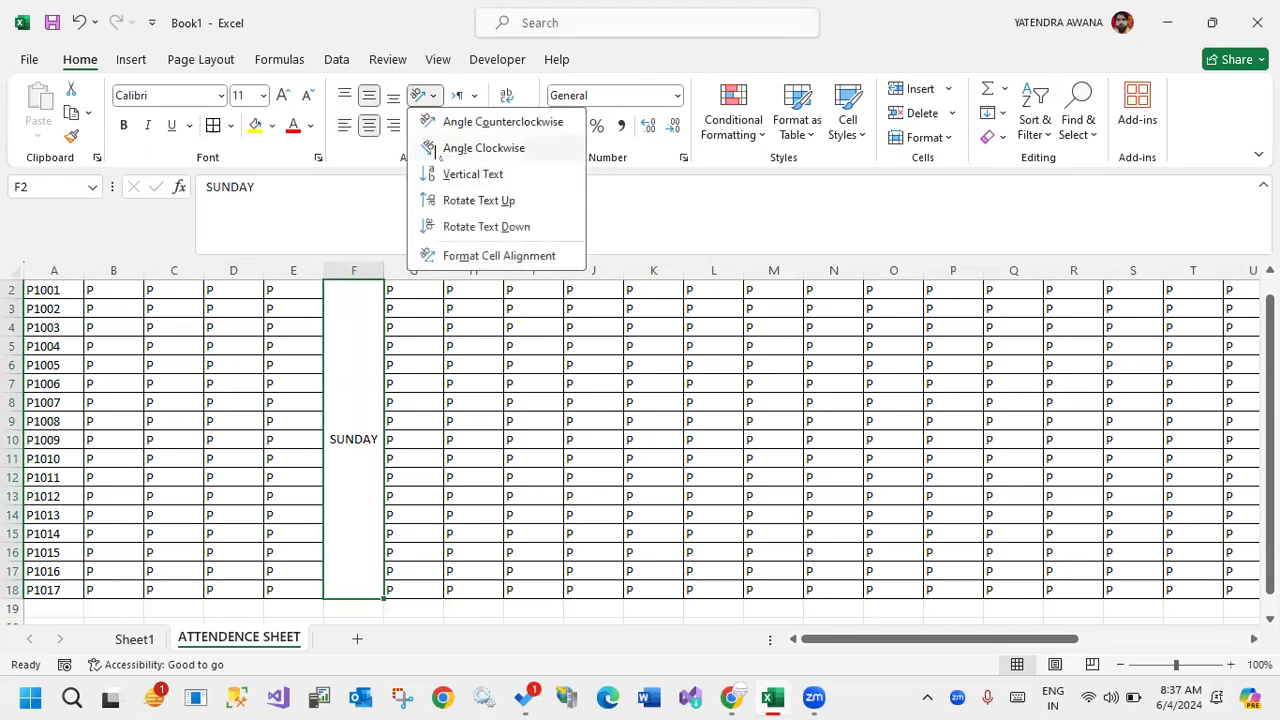
left_click(449, 201)
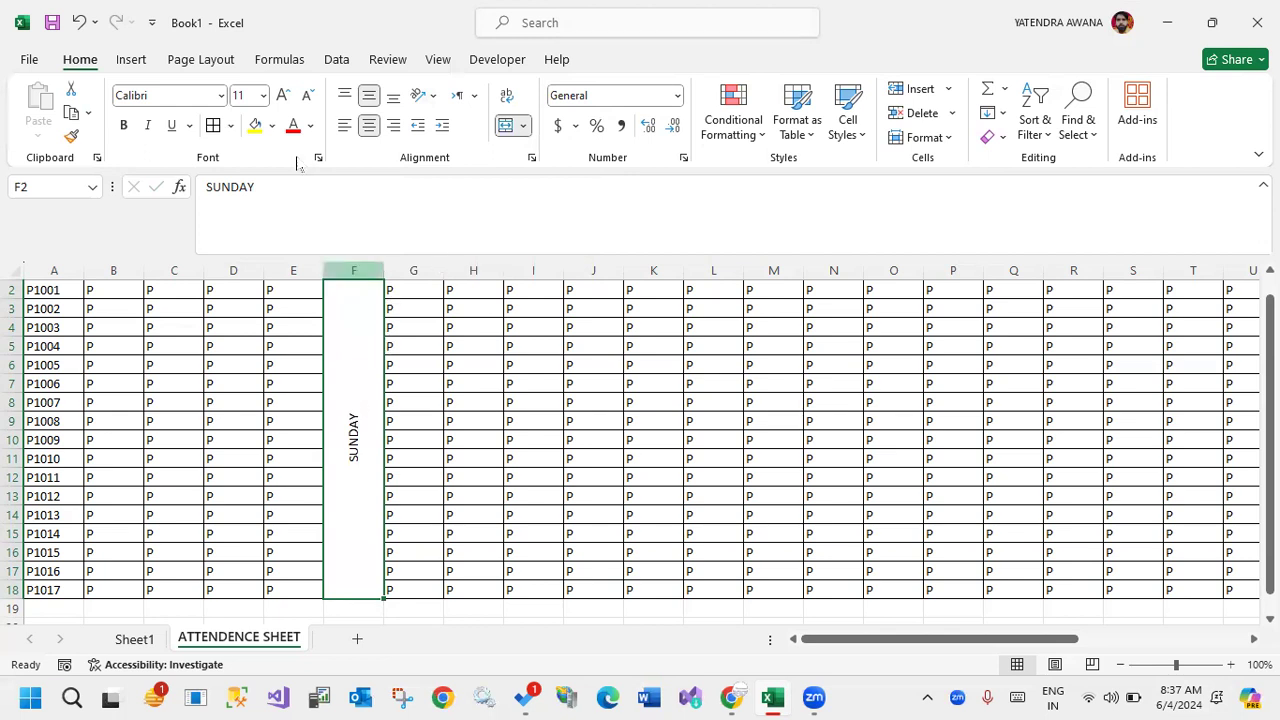
Format the merged SUNDAY cell with font size 16, yellow fill and bold red text.
left_click(283, 95)
left_click(283, 95)
left_click(283, 95)
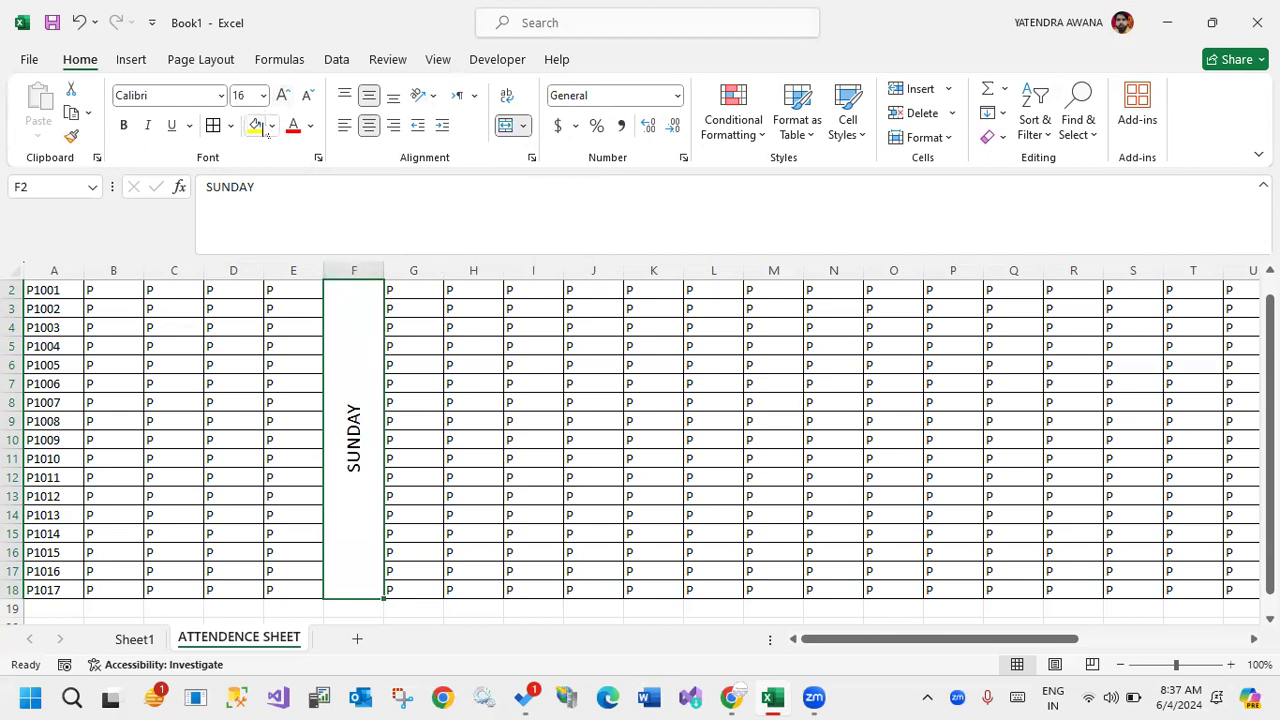
left_click(254, 125)
left_click(291, 125)
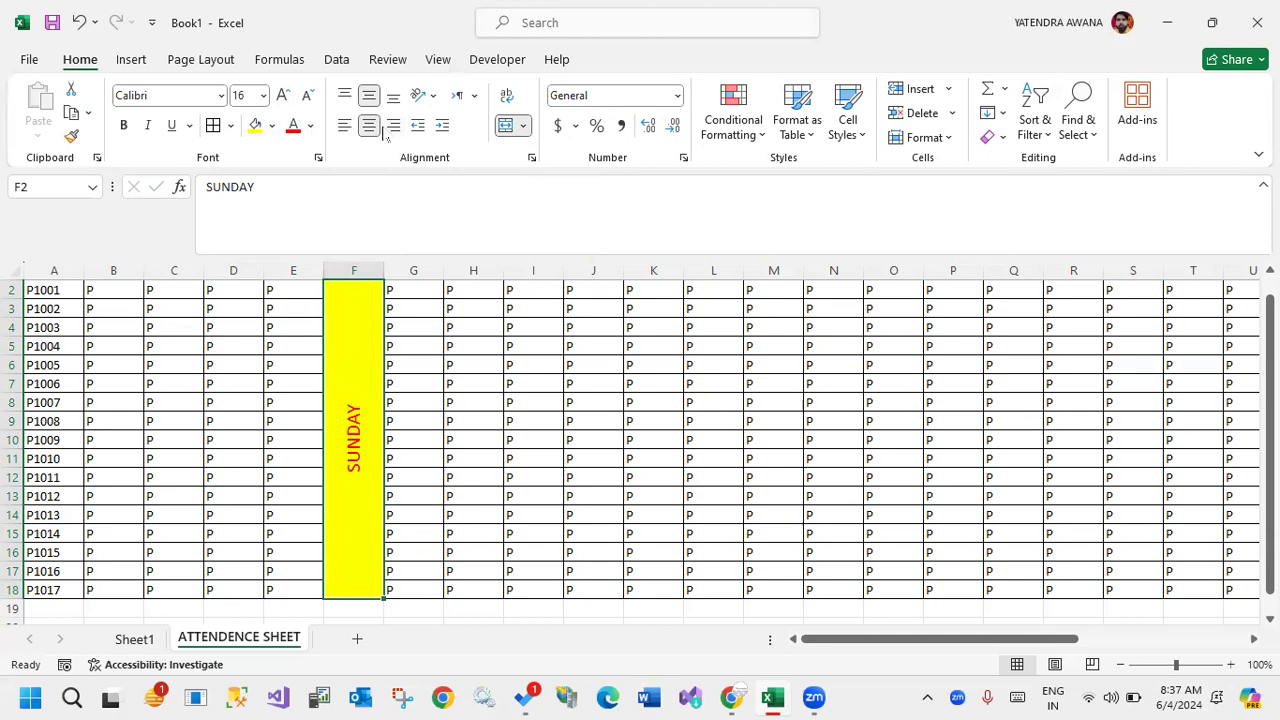
left_click(124, 126)
scroll(385, 395, "up", 1)
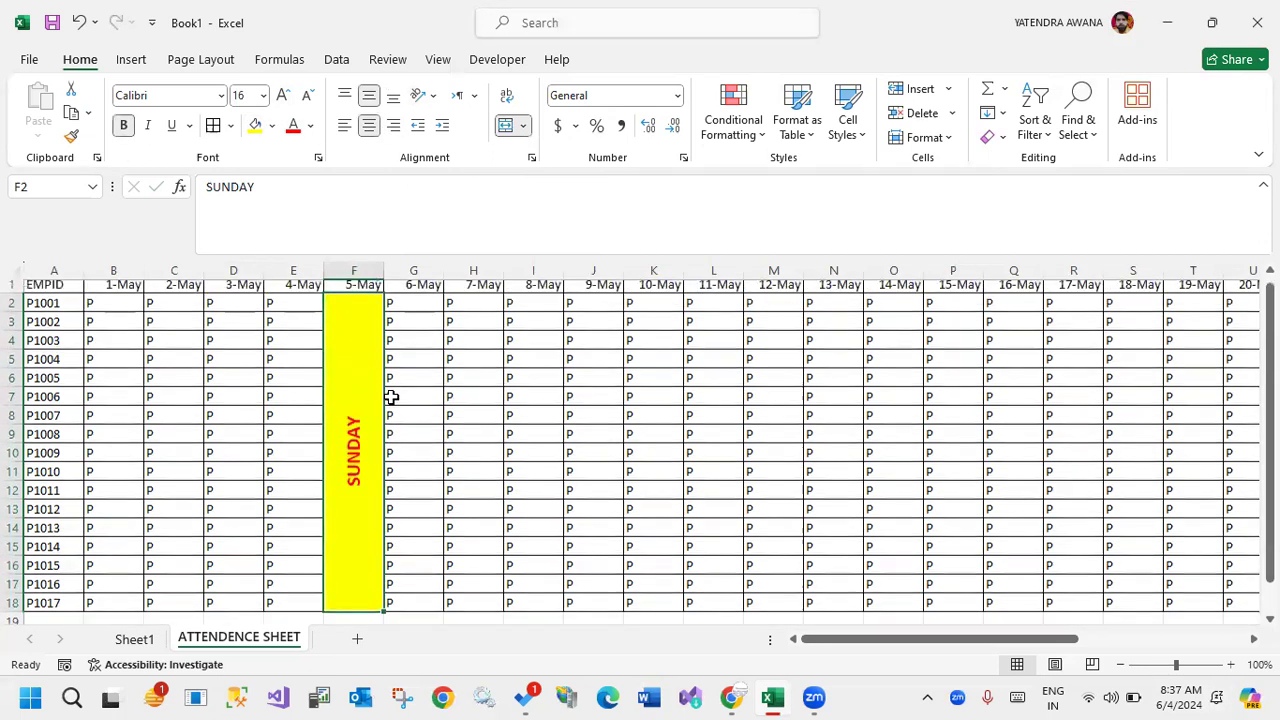
Show May 2024 in the system calendar and examine which dates fall on Sunday, closing it when done.
left_click(1180, 697)
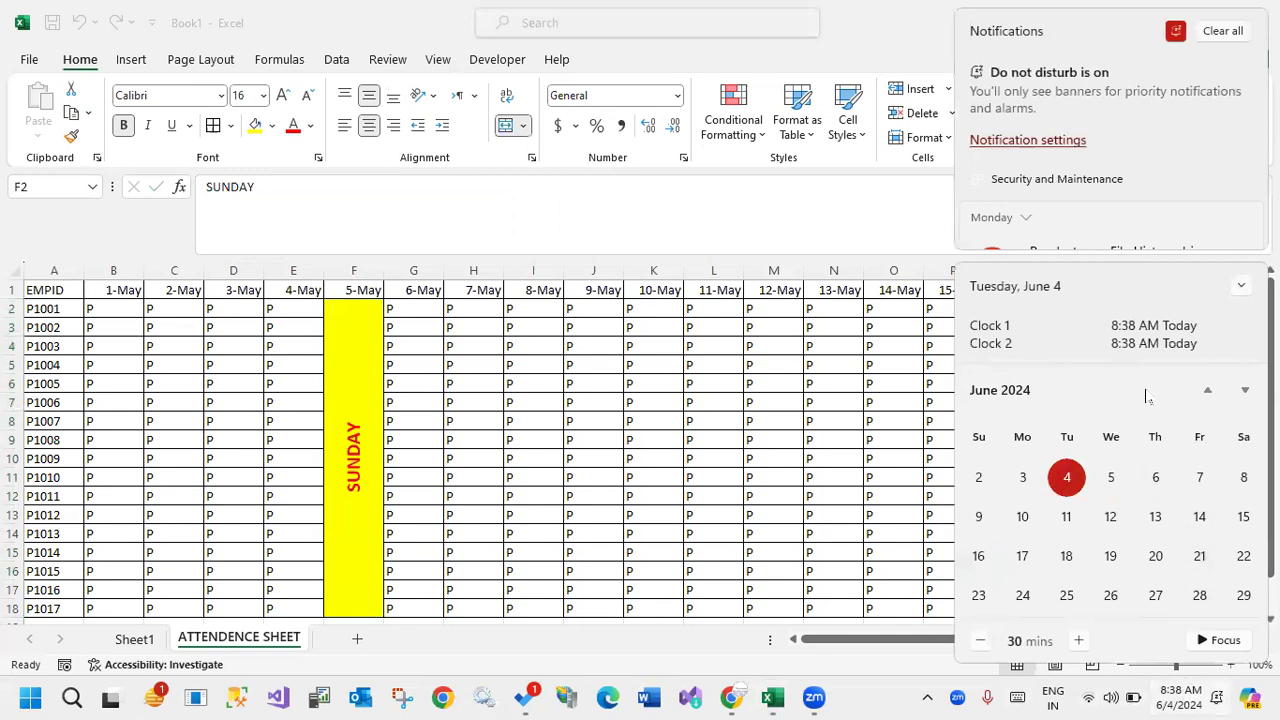
left_click(1206, 391)
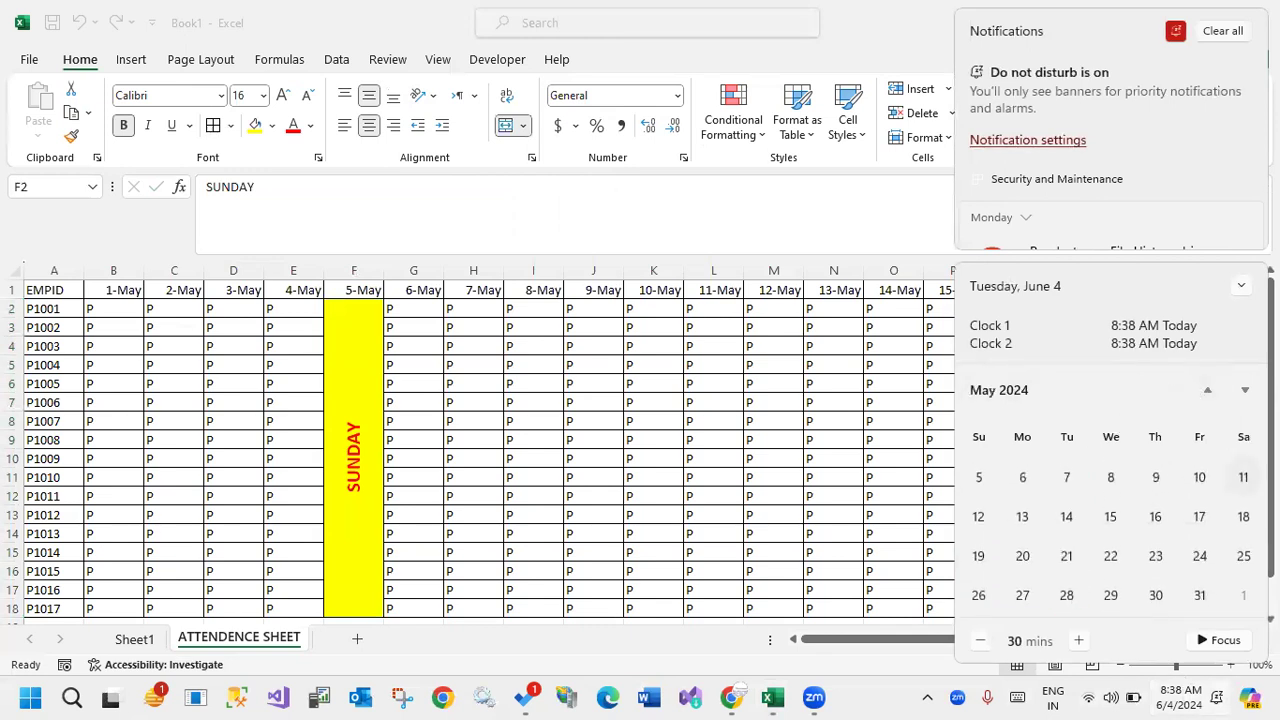
left_click(1172, 700)
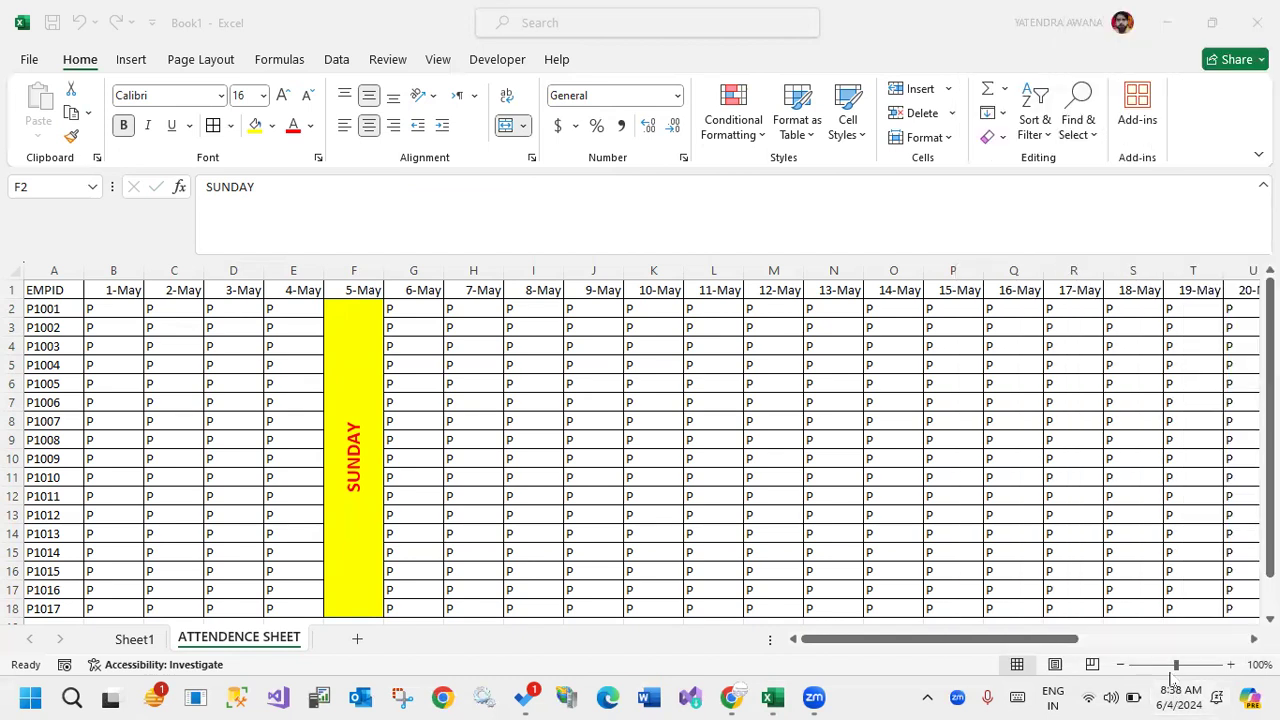
left_click(1180, 695)
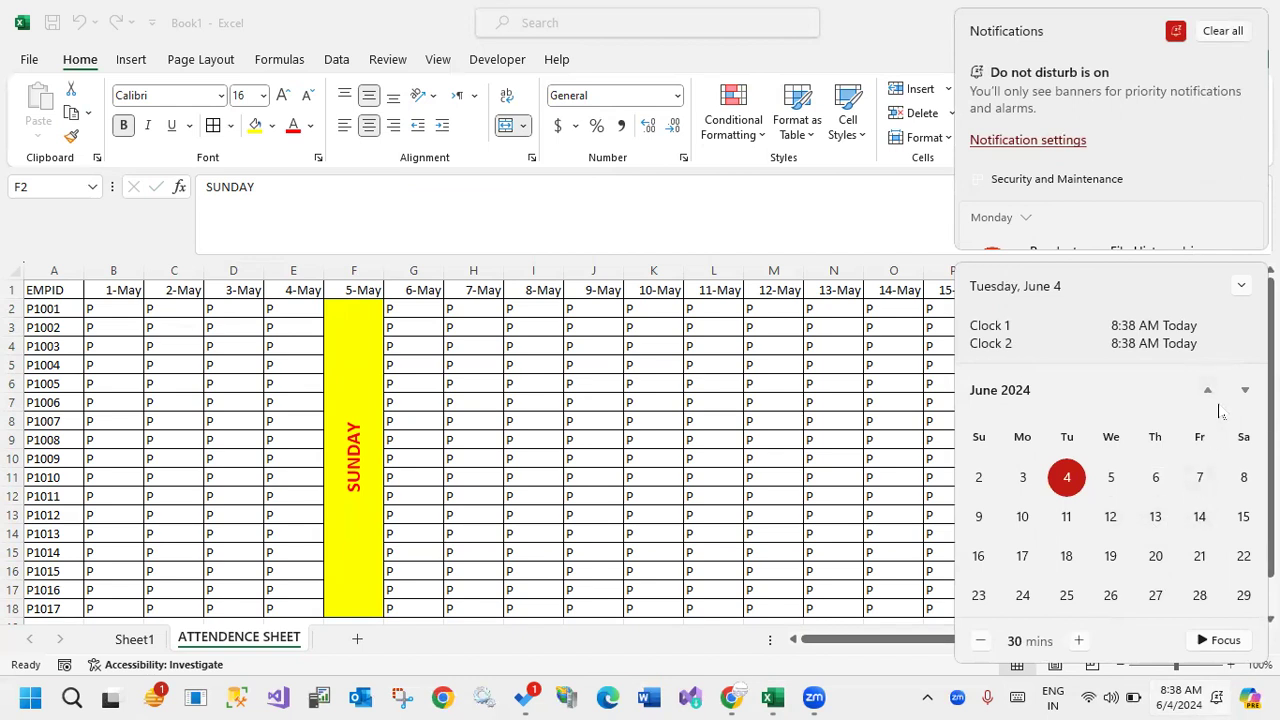
left_click(1209, 393)
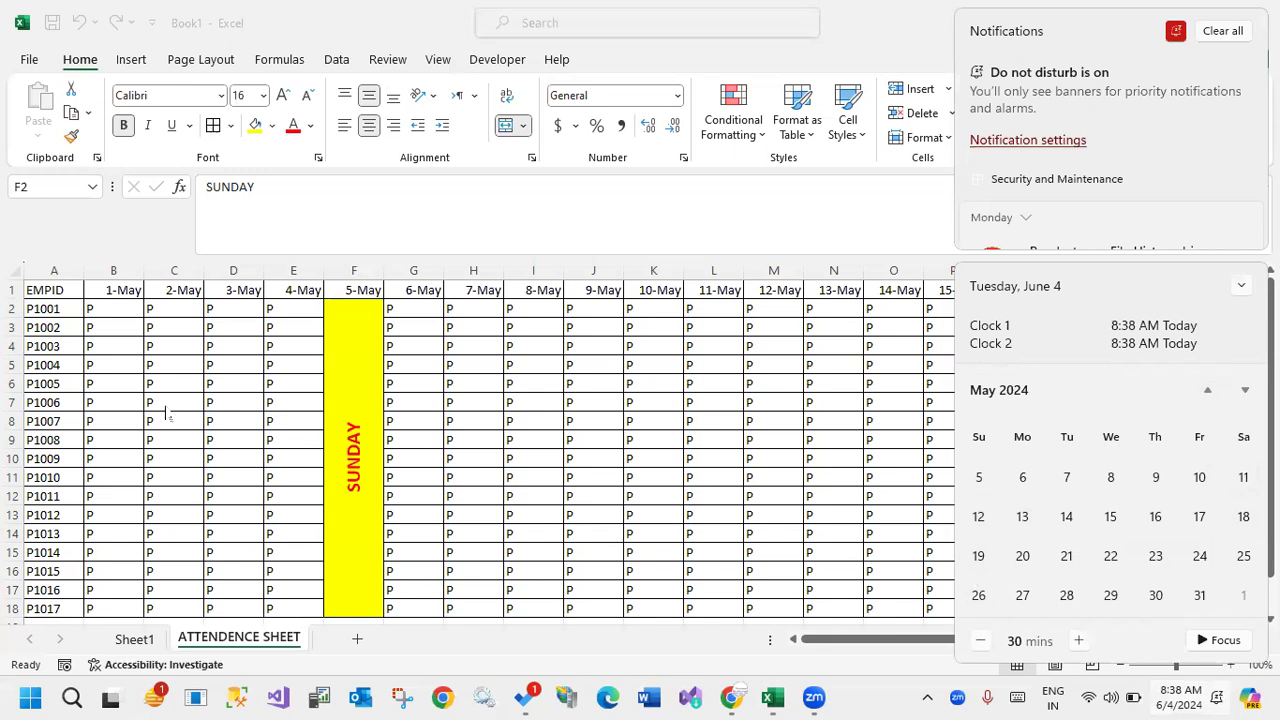
left_click(340, 408)
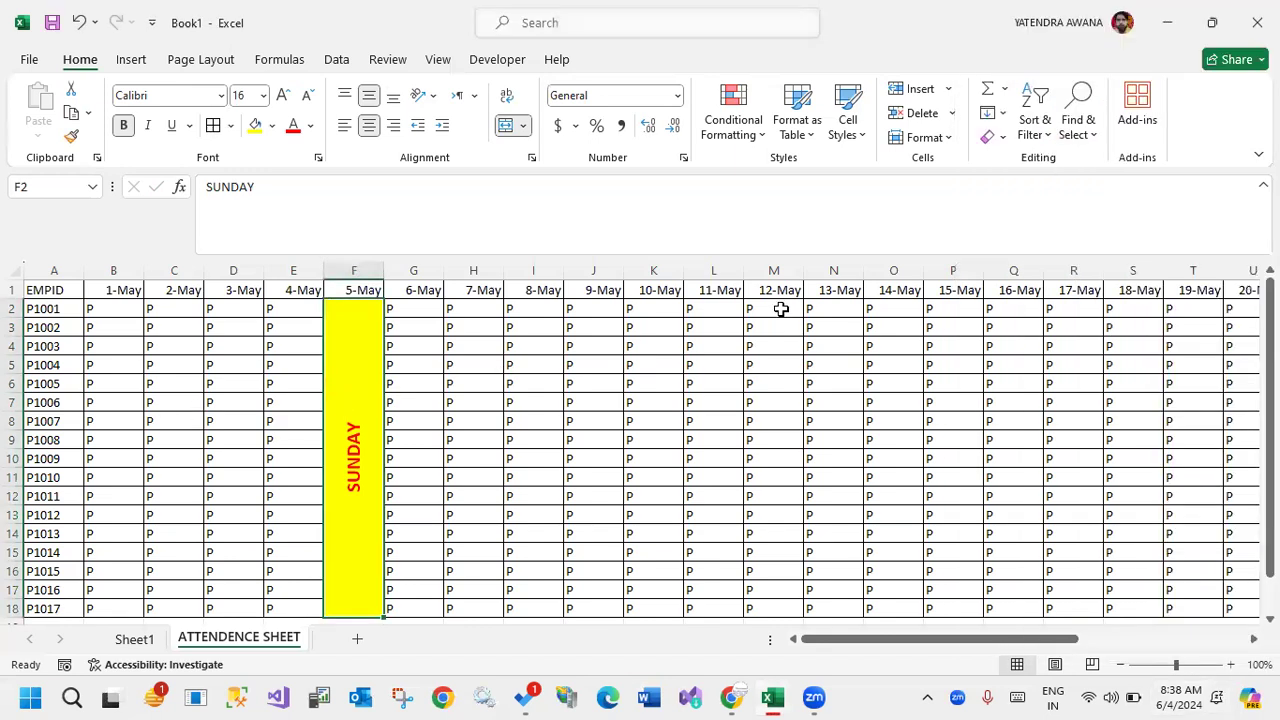
Copy the merged SUNDAY cell under 5-May and paste it at M2 under 12-May.
left_click(781, 310)
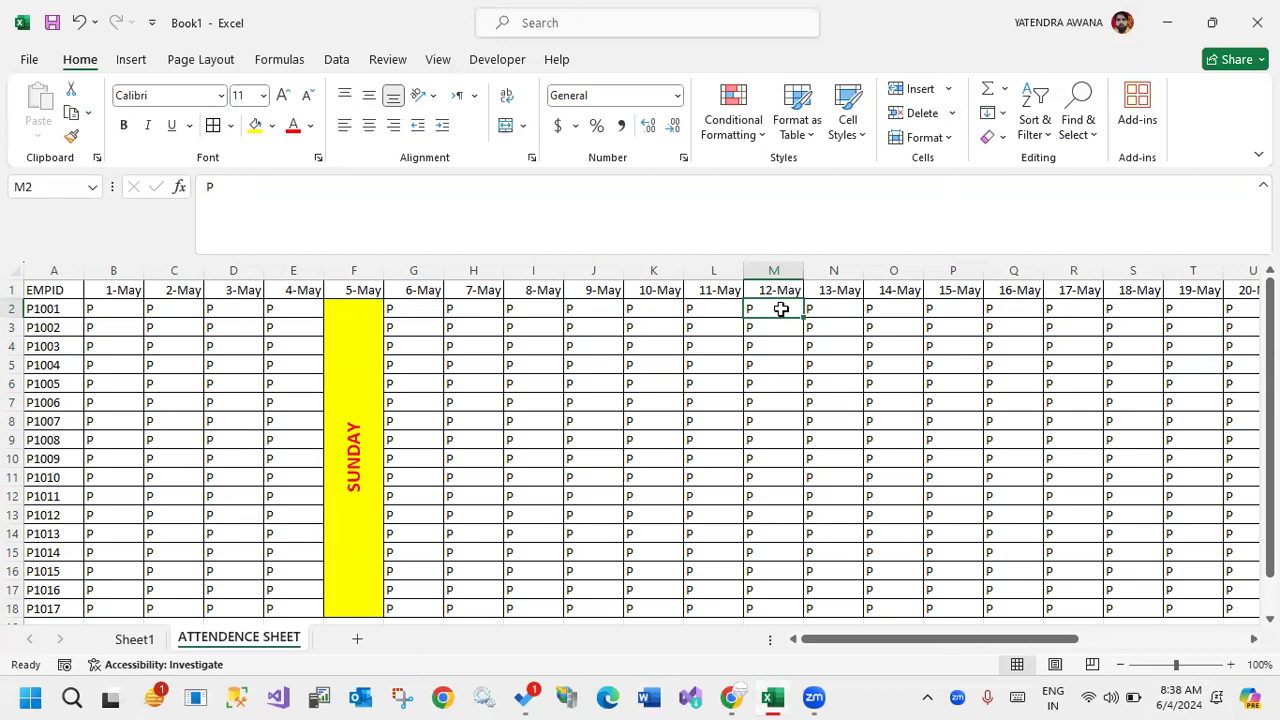
left_click(353, 423)
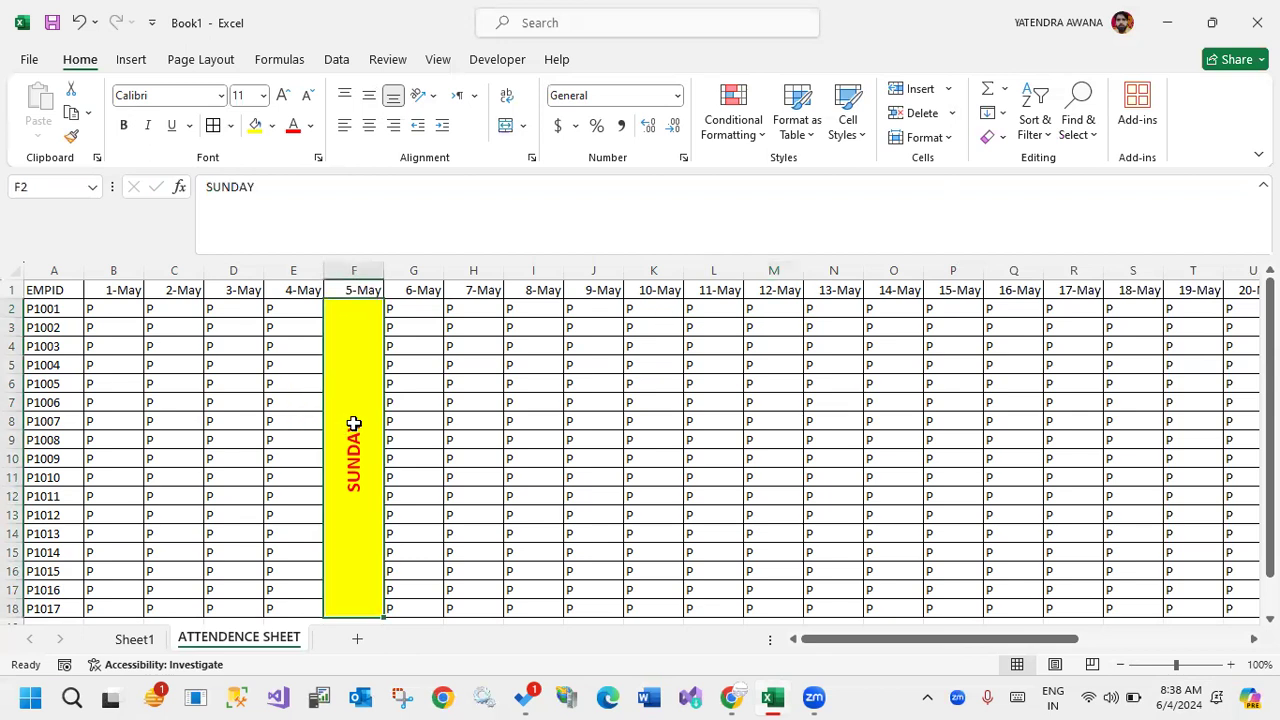
left_click(70, 138)
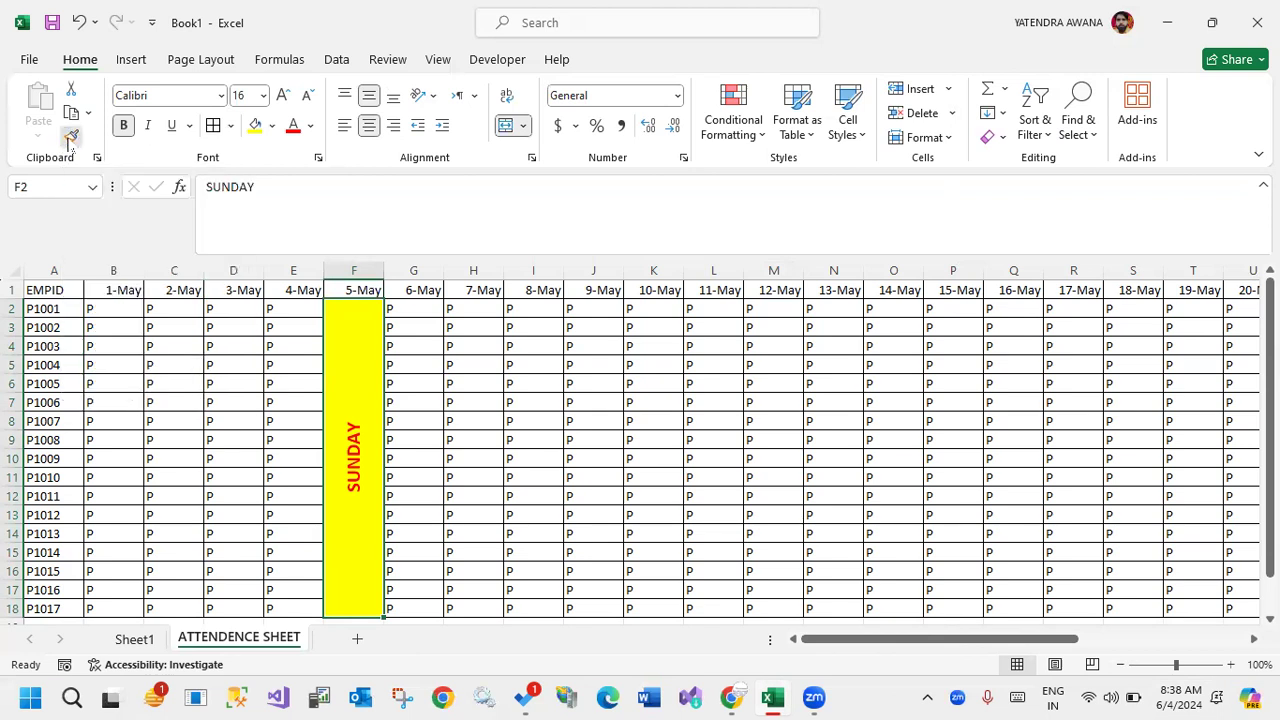
key("Escape")
left_click(72, 116)
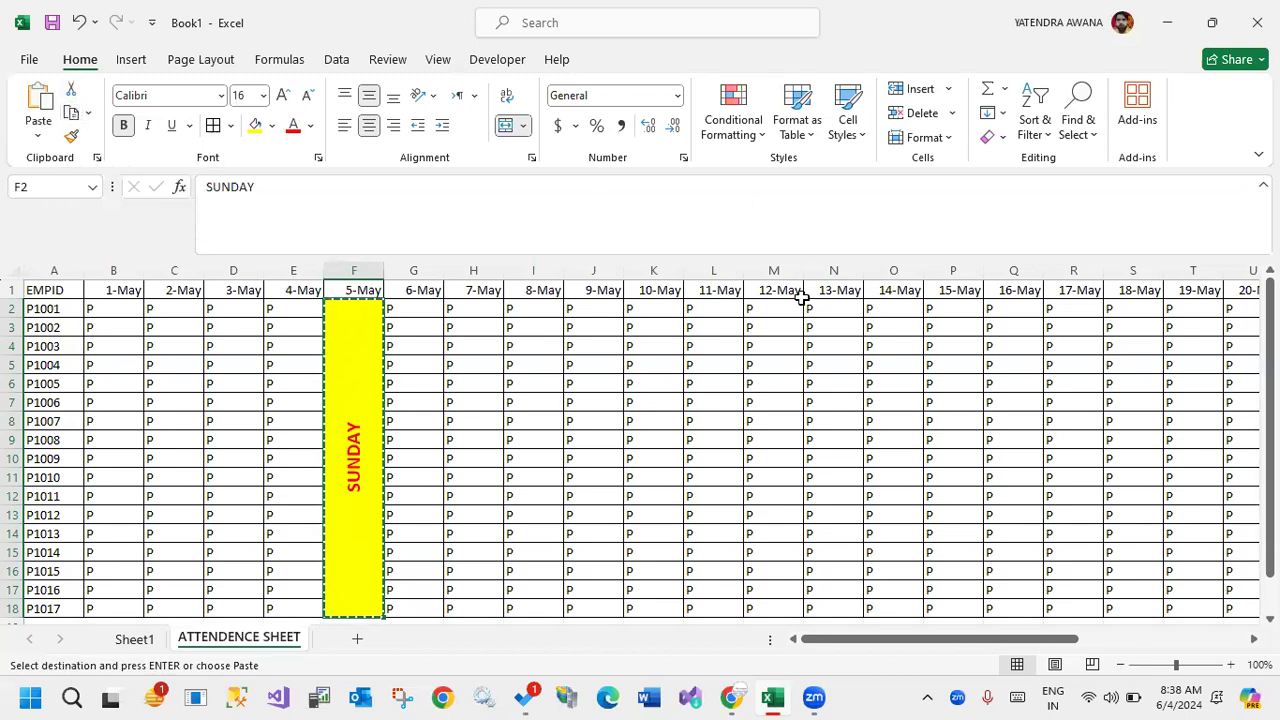
left_click(766, 308)
left_click(40, 105)
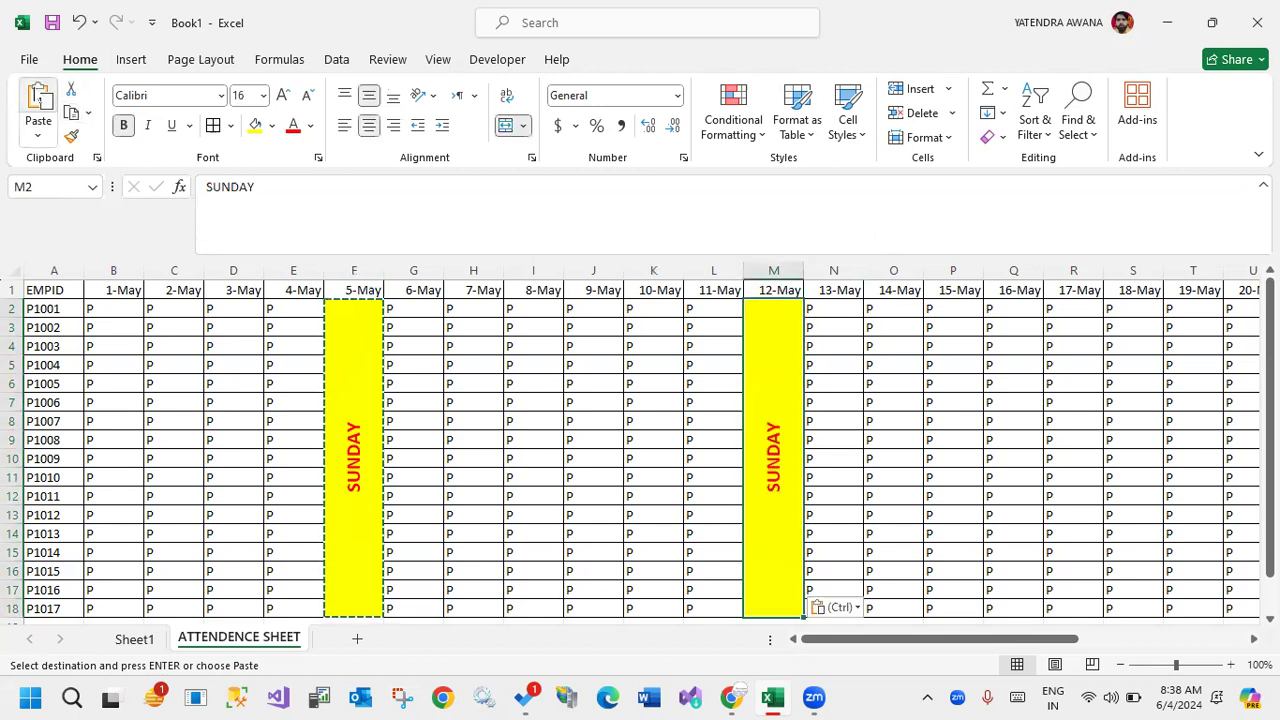
Check the May 2024 calendar for the remaining Sundays and copy the 12-May SUNDAY cell to T2 under 19-May and AA2 under 26-May.
scroll(1030, 640, "right", 5)
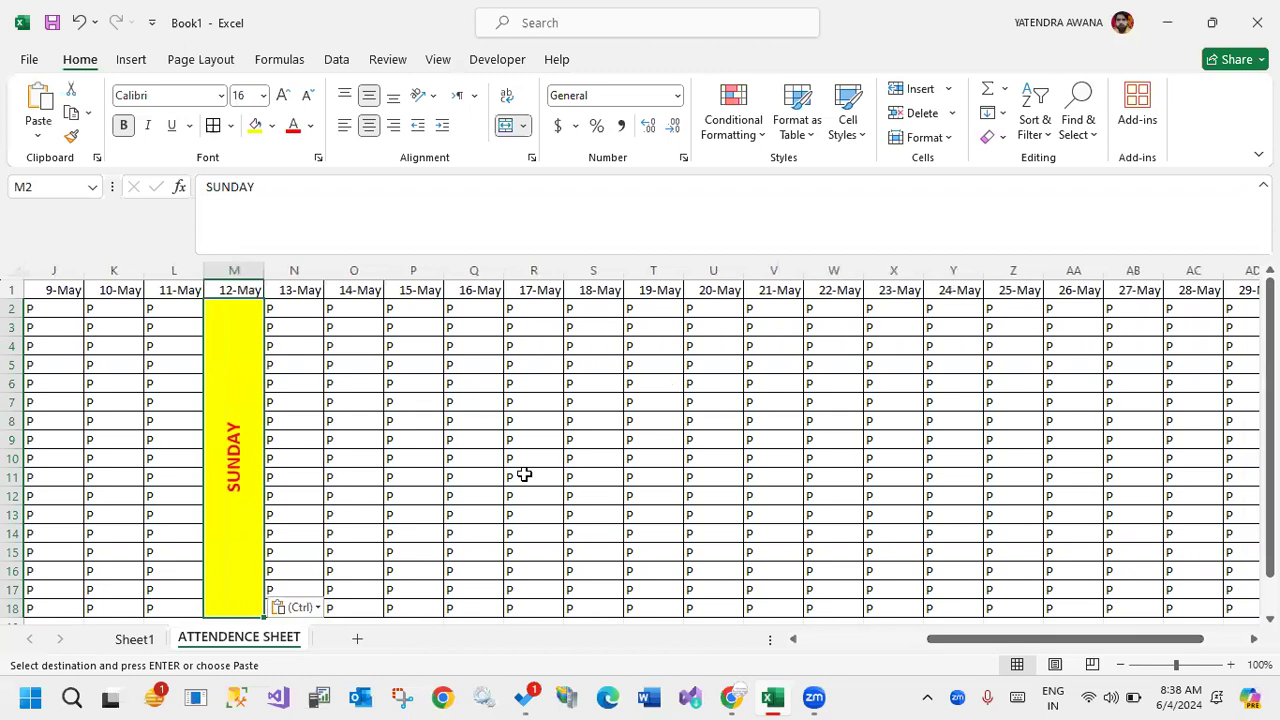
left_click(1178, 692)
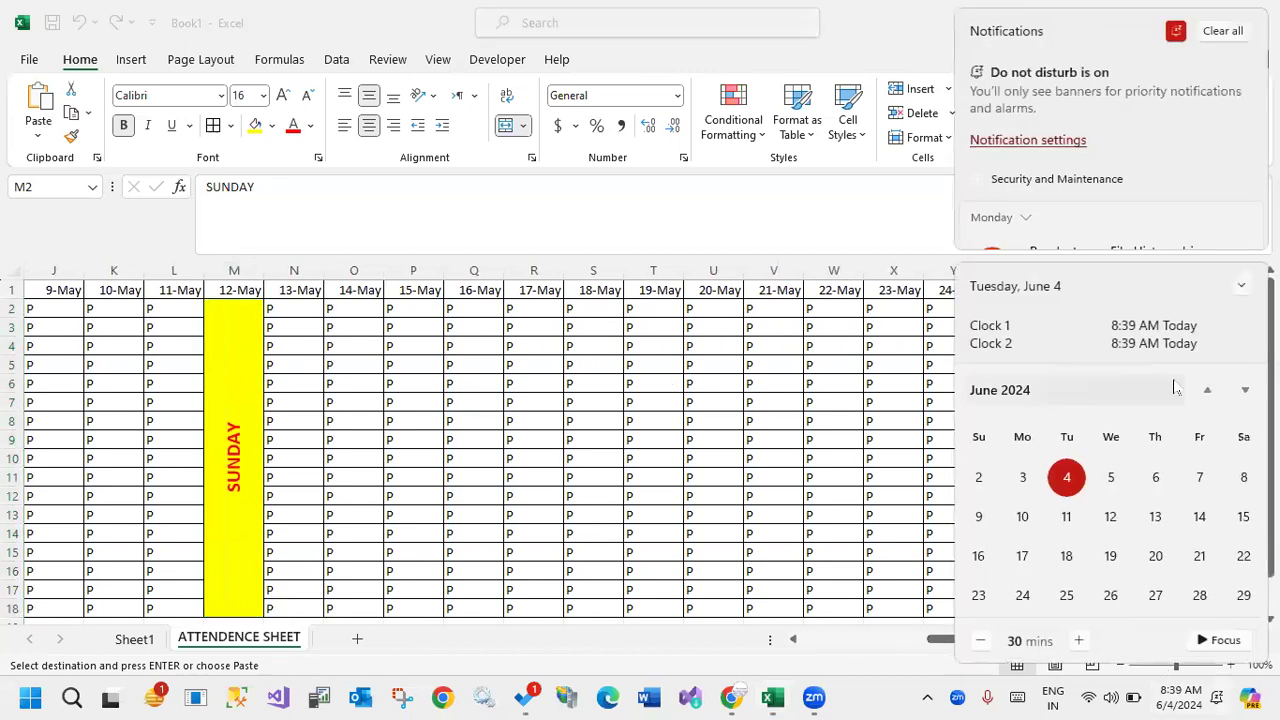
left_click(1206, 392)
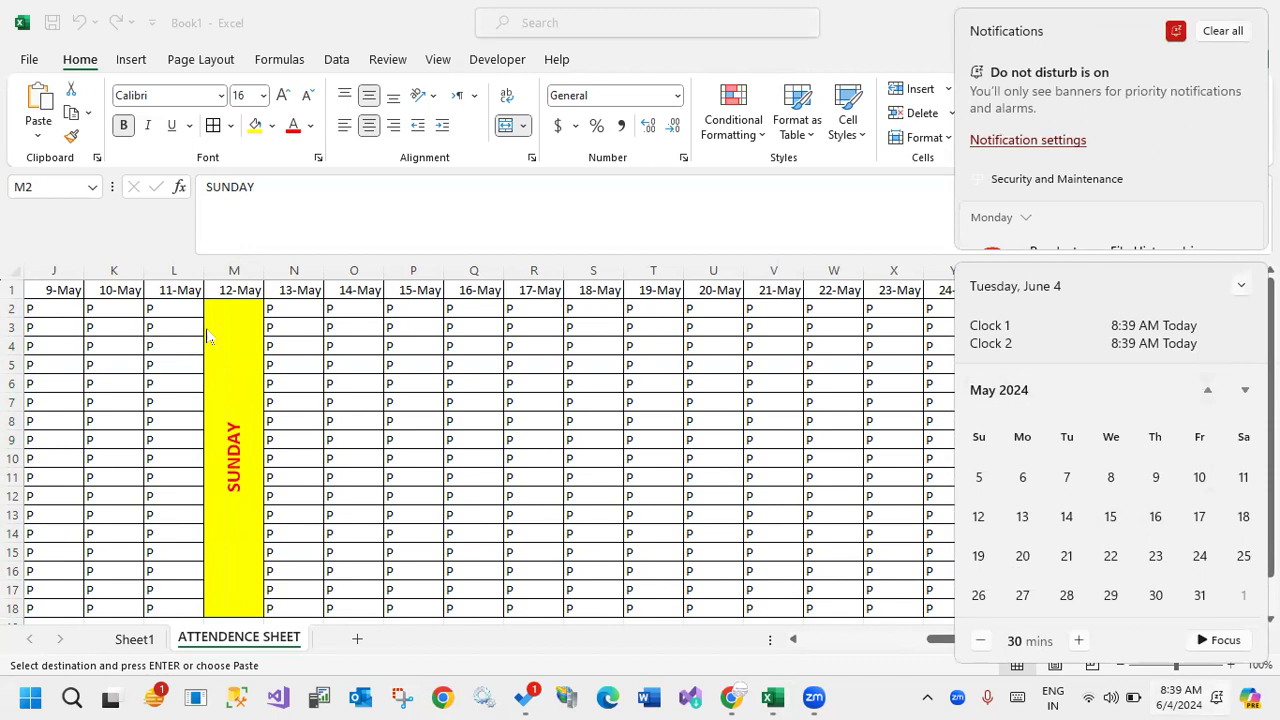
left_click(227, 375)
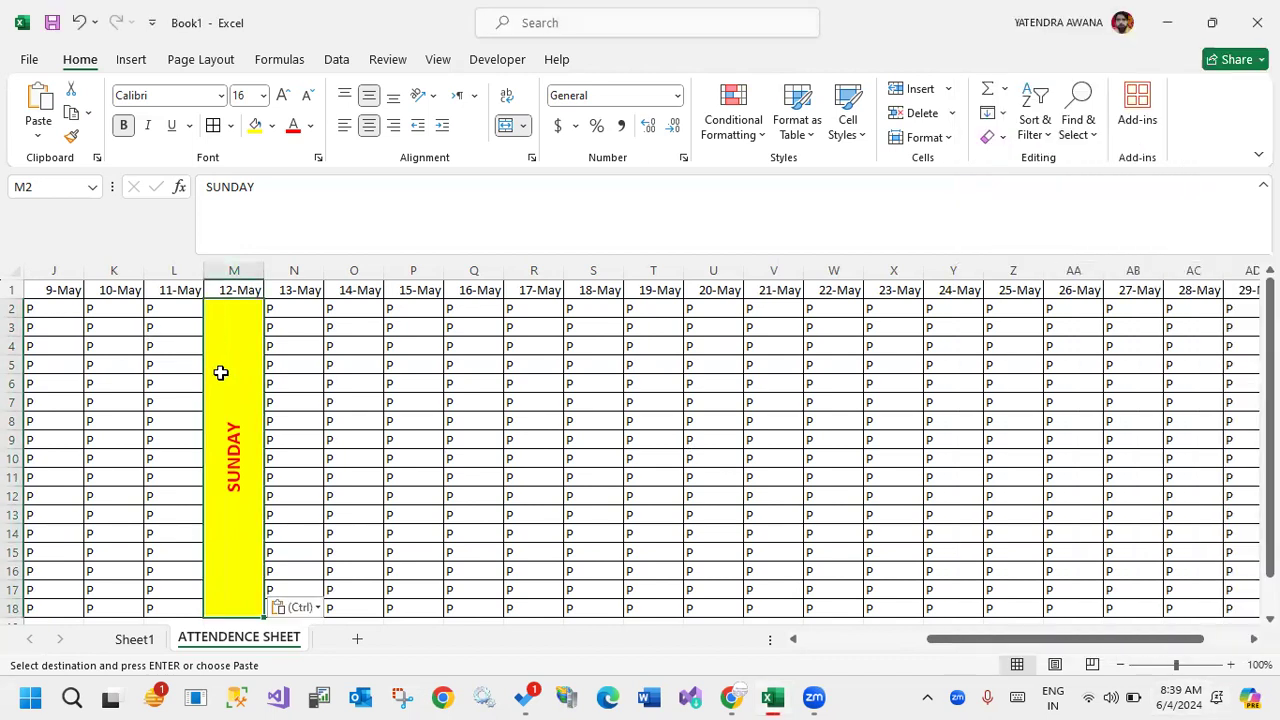
left_click(650, 308)
key("ctrl+v")
left_click(1080, 308)
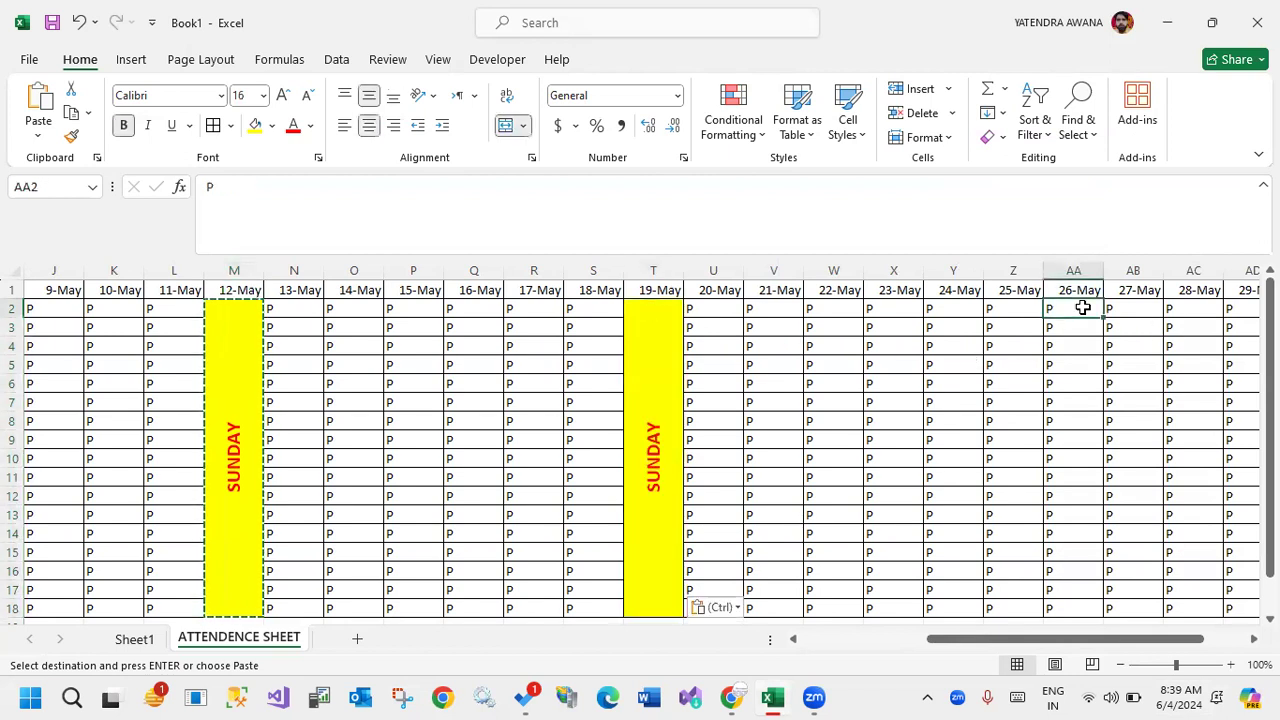
key("ctrl+v")
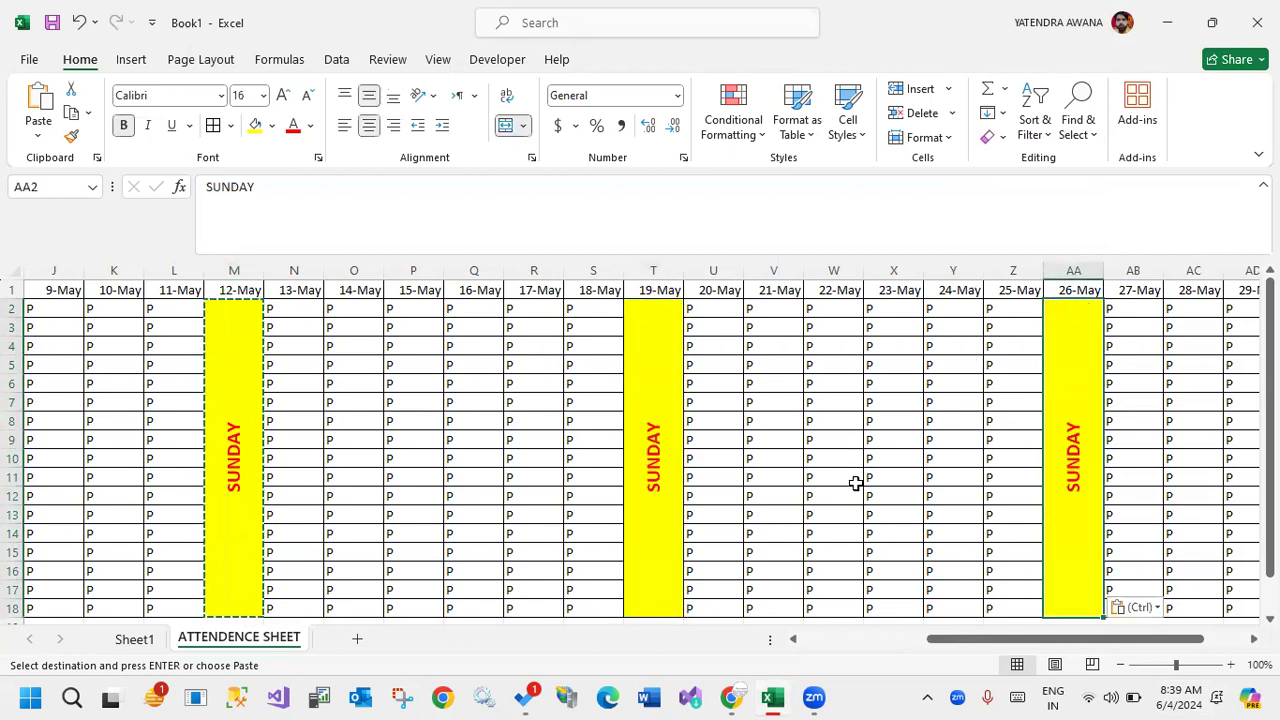
left_click_drag(990, 648, 502, 663)
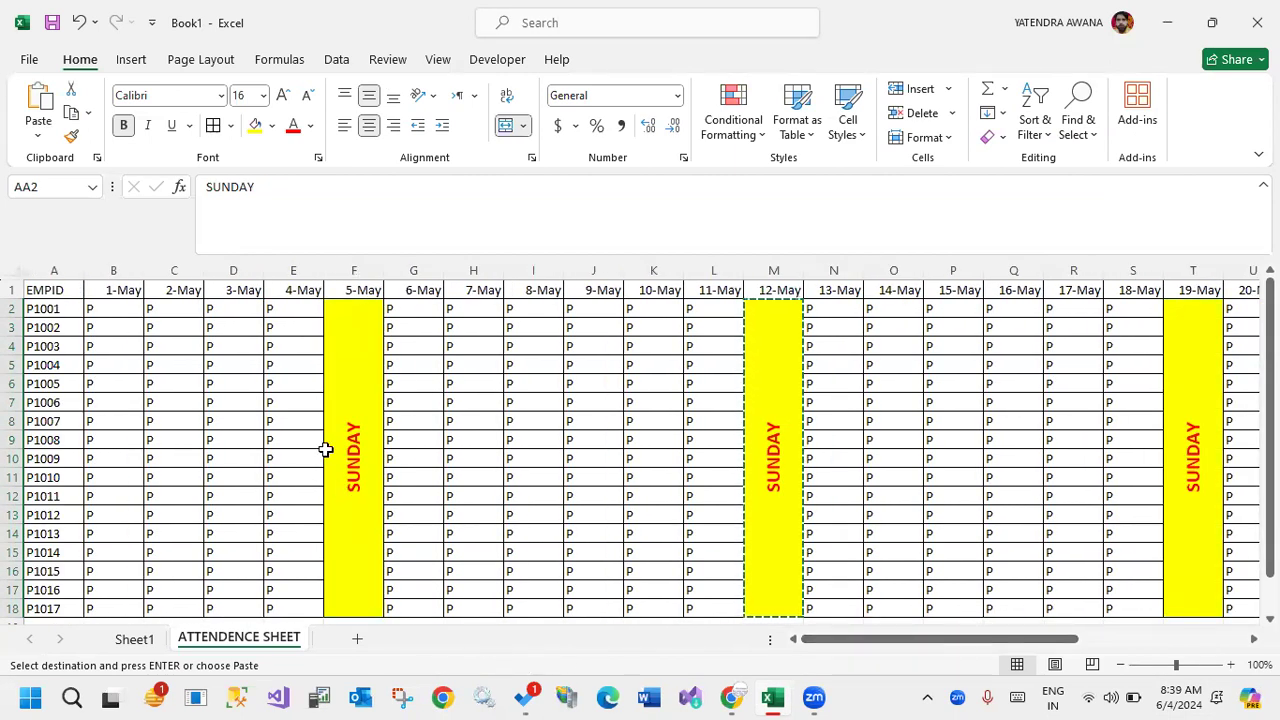
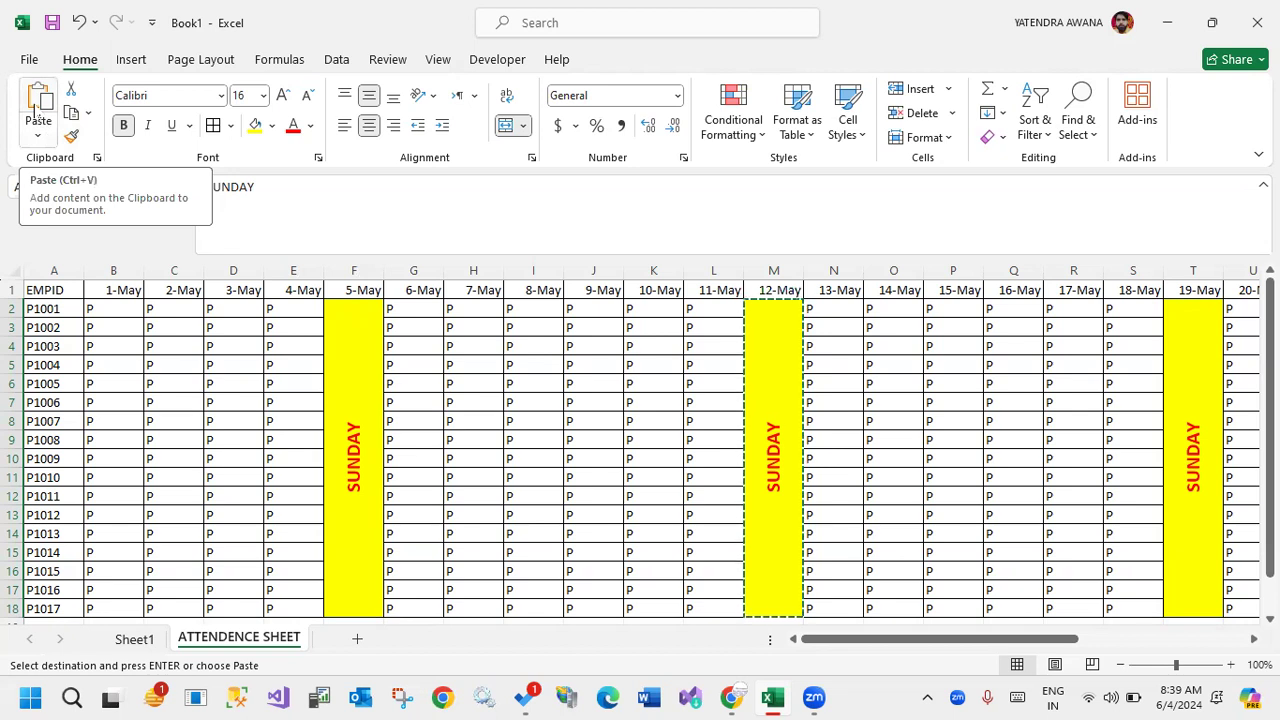
Merge and center C2:C18 under 2-May and replace its contents with CLOSED.
double_click(588, 380)
left_click(513, 418)
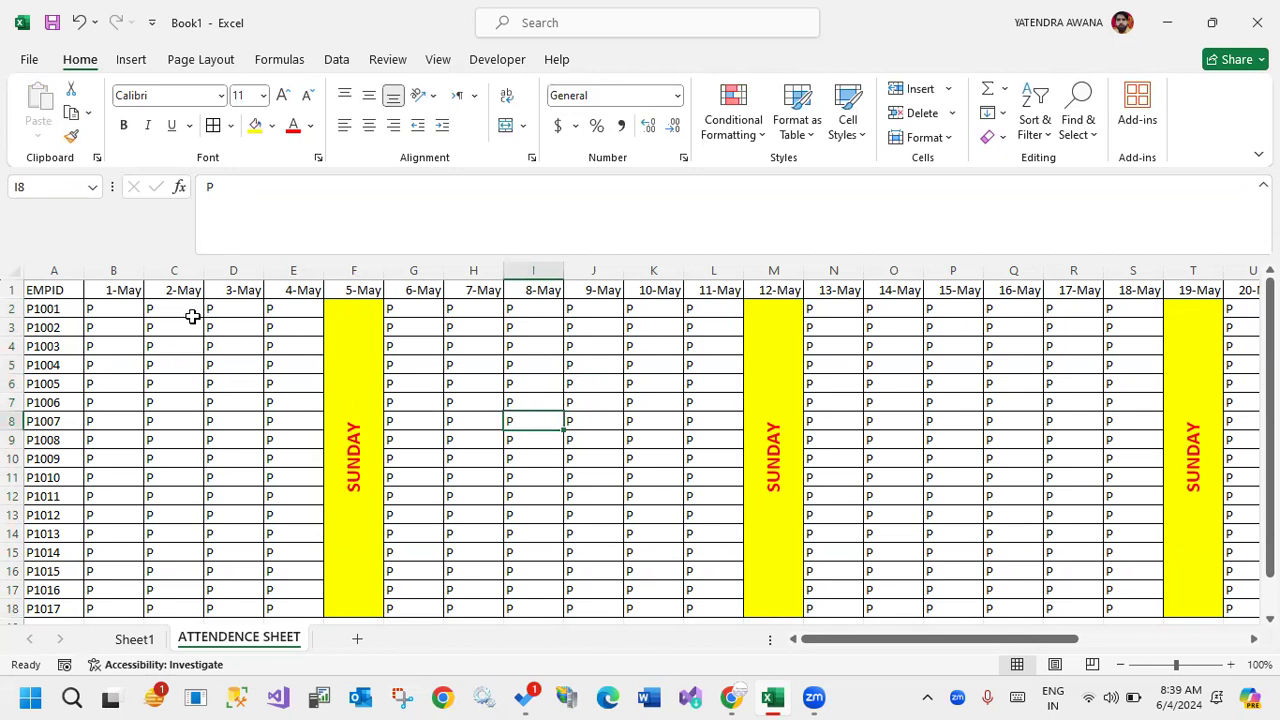
left_click_drag(175, 306, 152, 519)
scroll(205, 384, "up", 1)
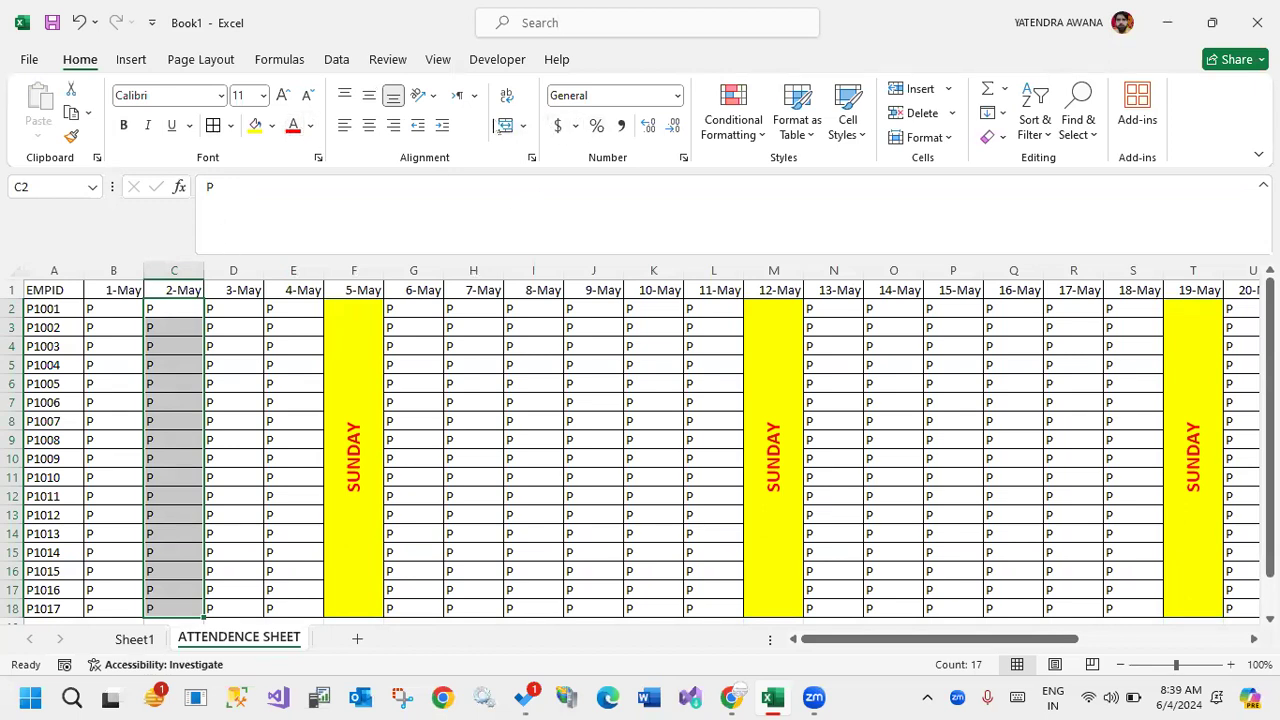
left_click(505, 125)
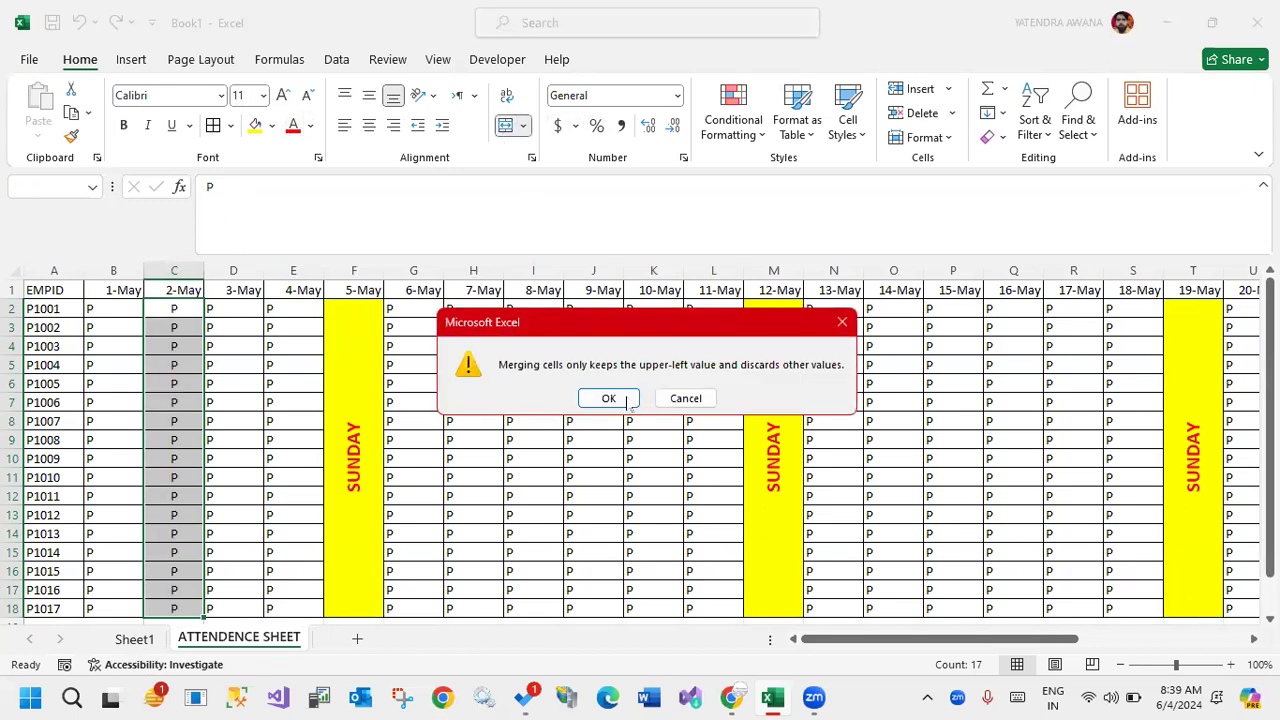
left_click(609, 397)
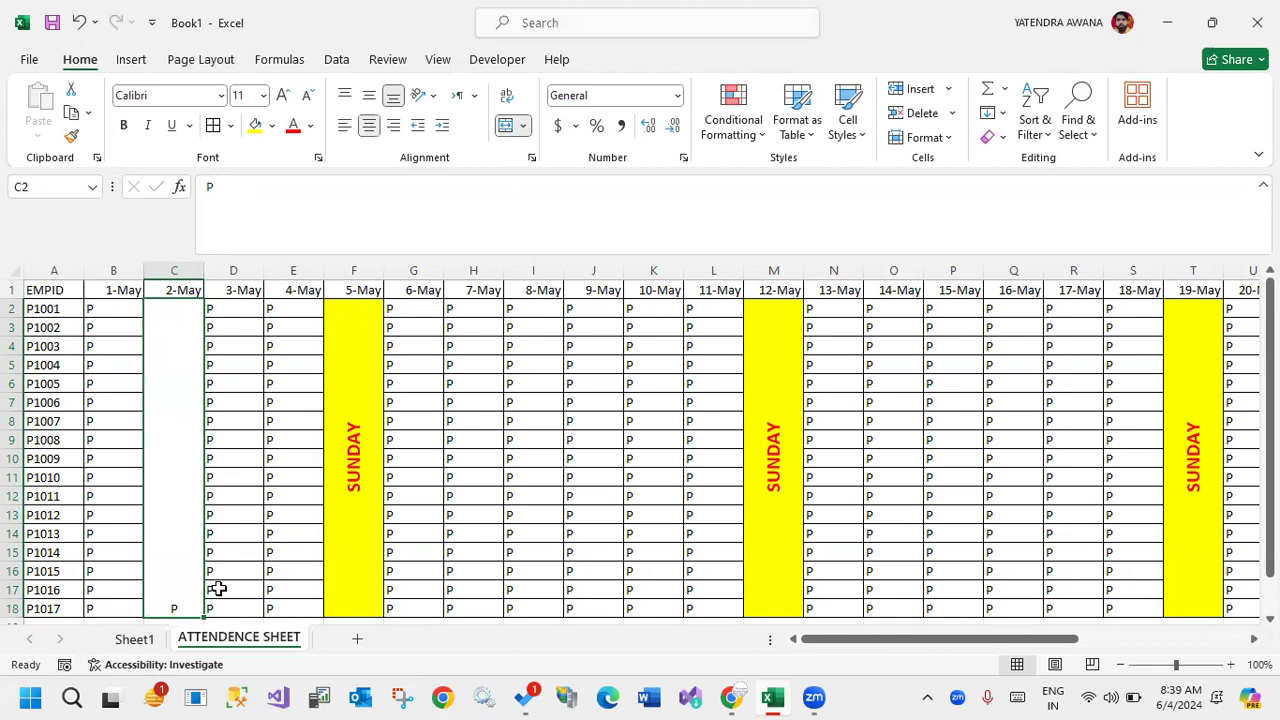
key("Delete")
type("CLOSED")
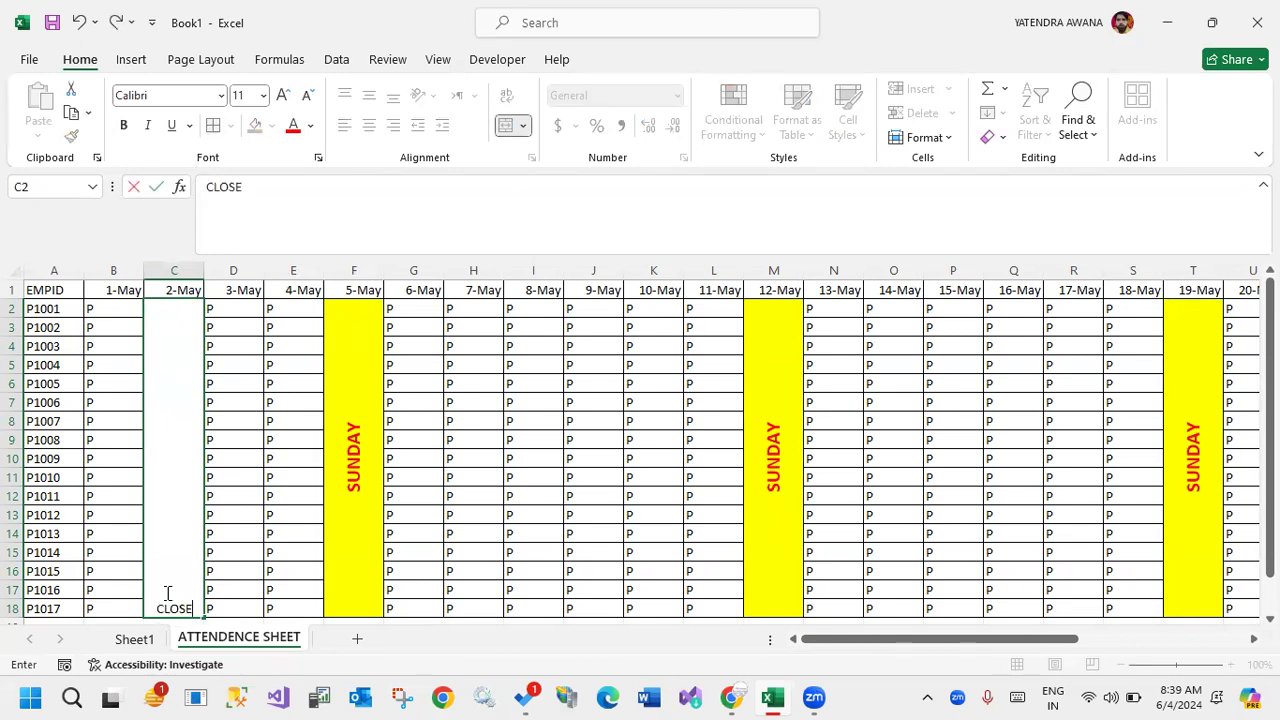
left_click(255, 549)
Format the merged CLOSED cell with middle alignment, text rotated up, yellow fill and bold red text.
left_click(190, 526)
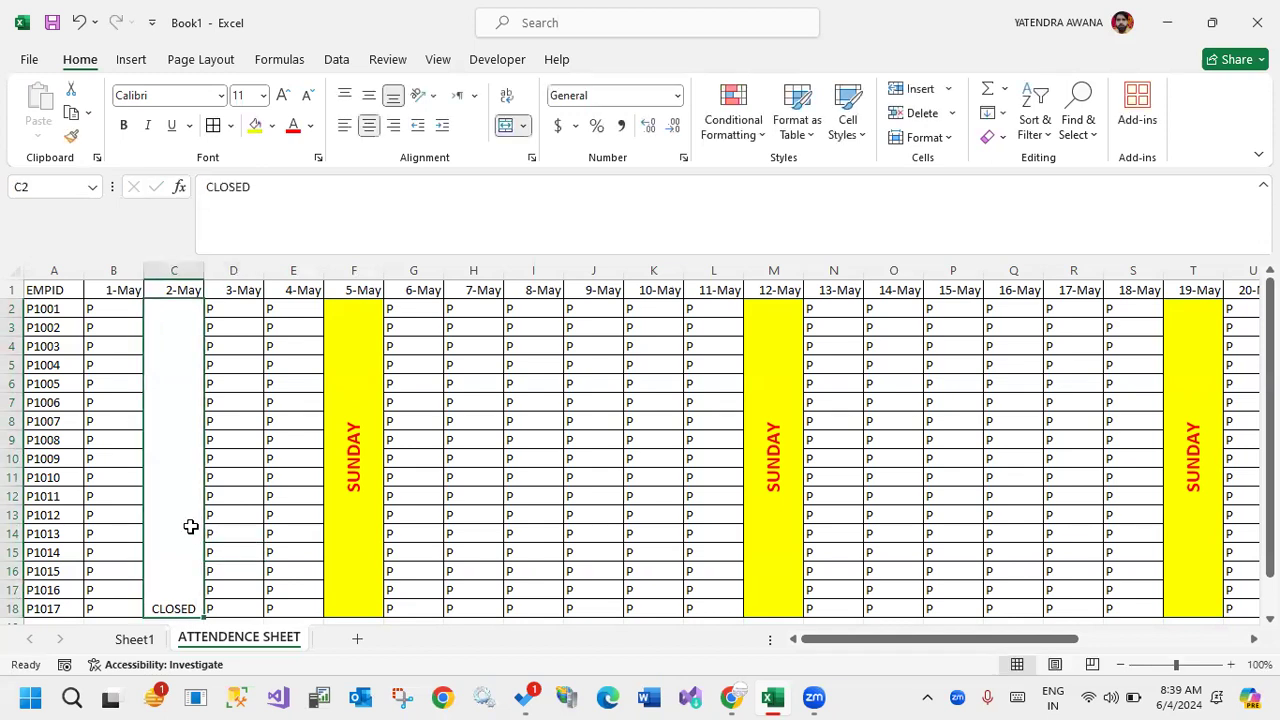
left_click(370, 96)
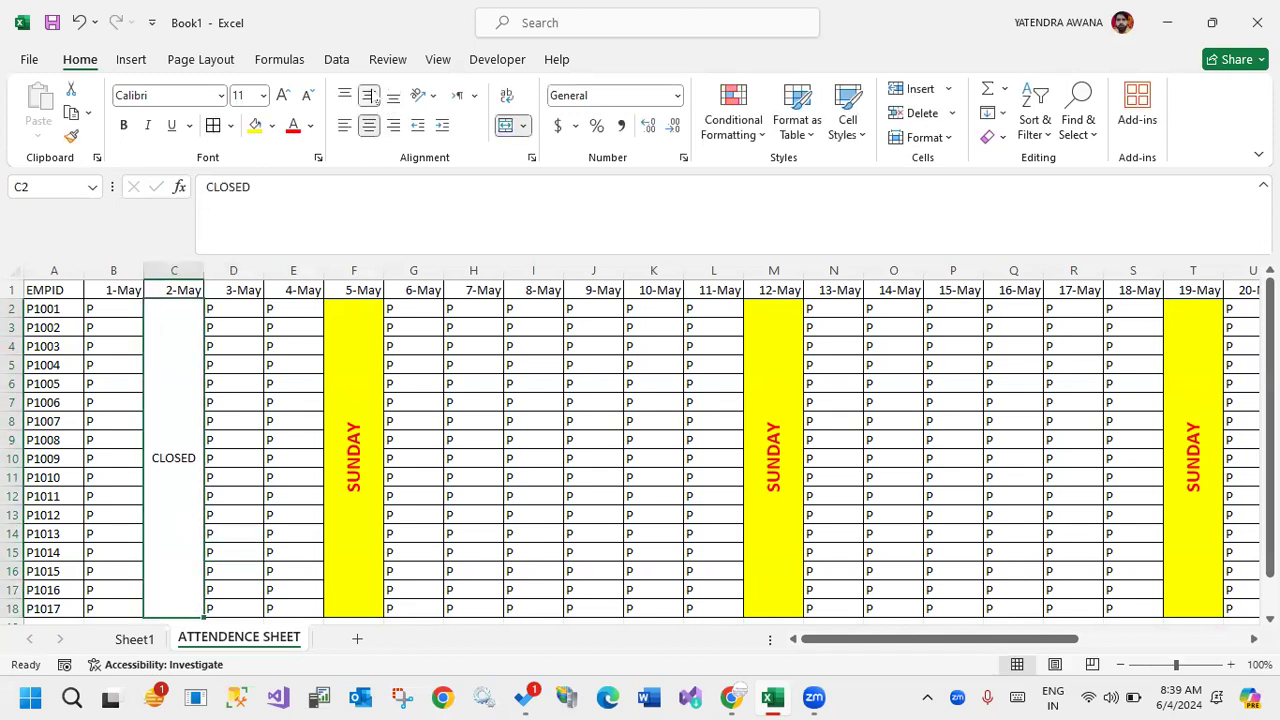
left_click(434, 96)
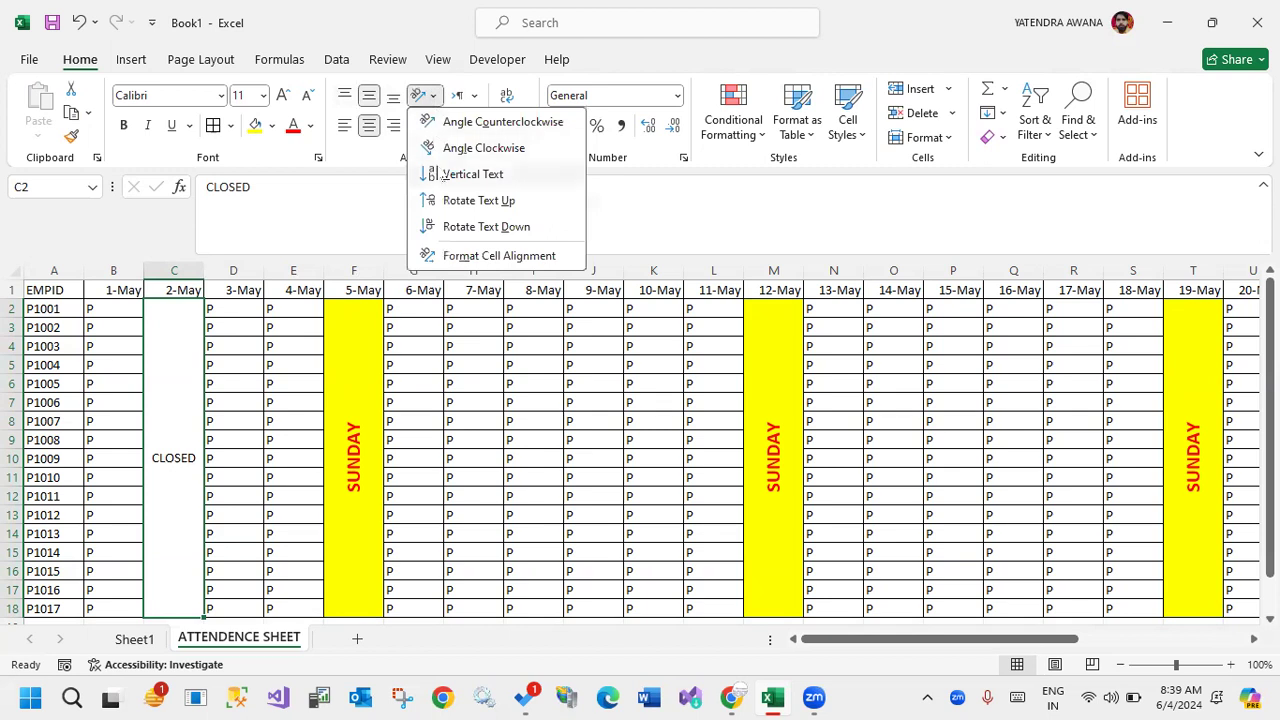
left_click(445, 201)
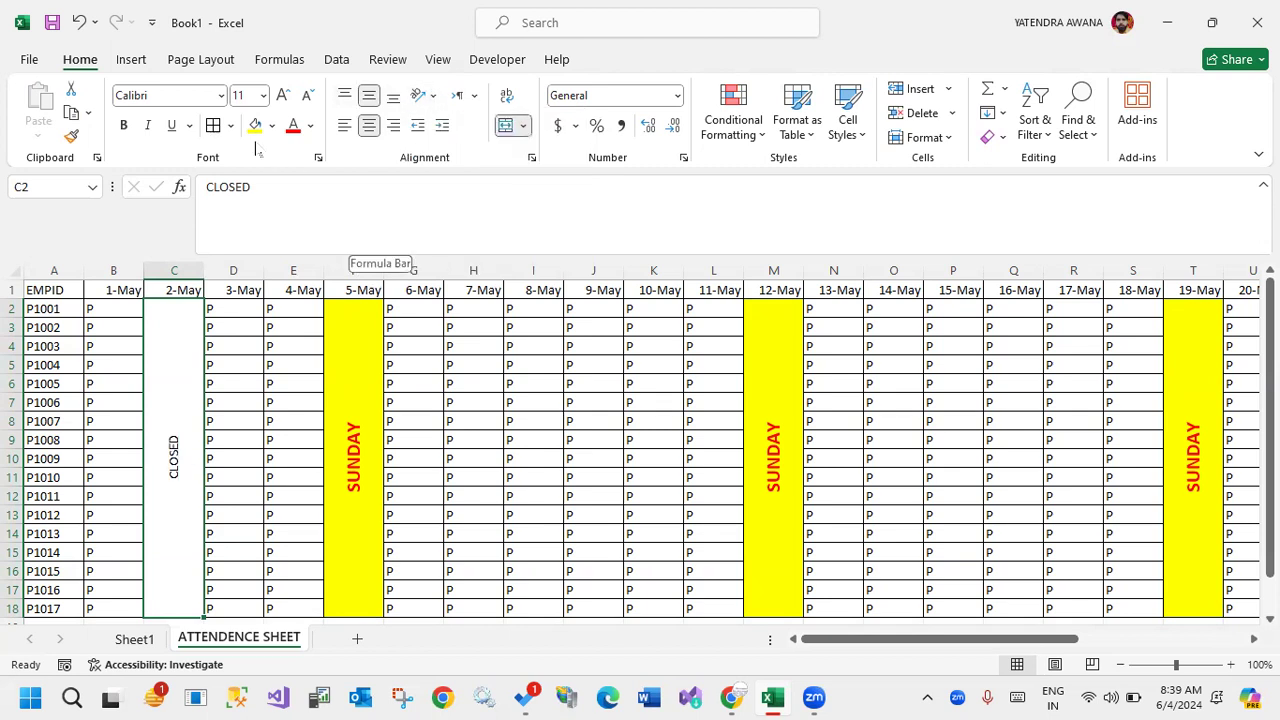
left_click(255, 126)
left_click(294, 128)
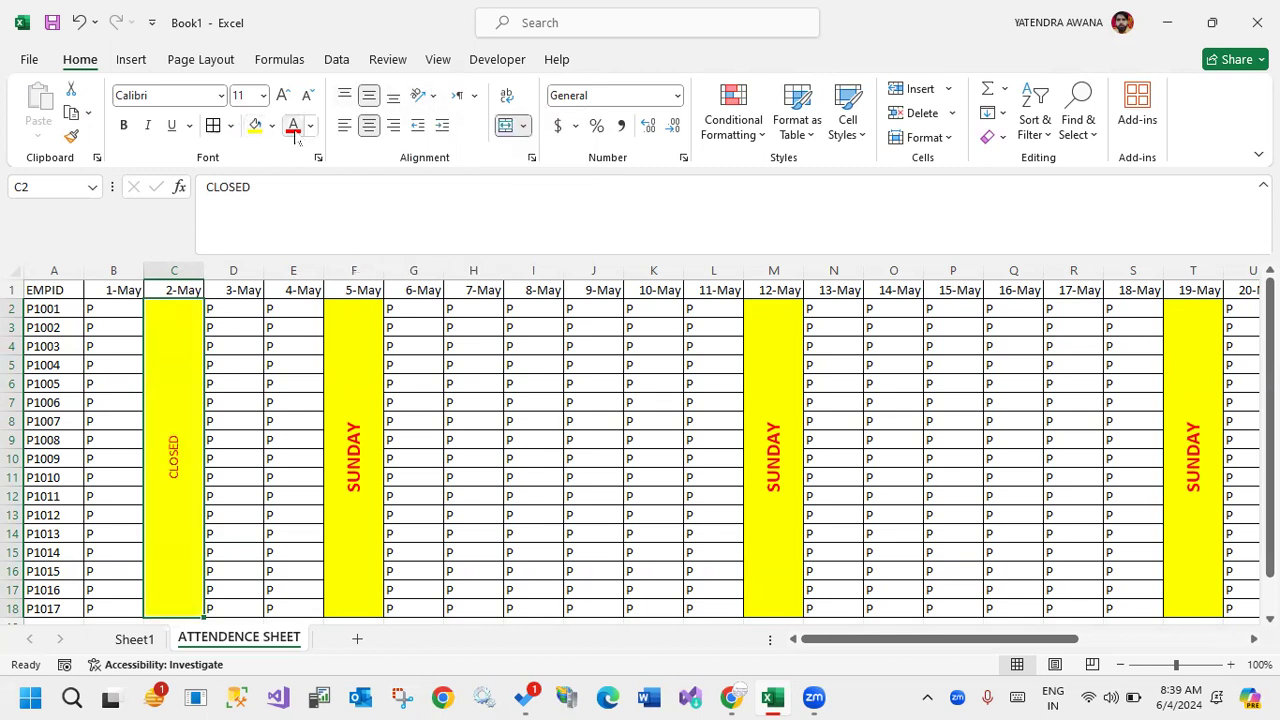
left_click(123, 125)
left_click(558, 420)
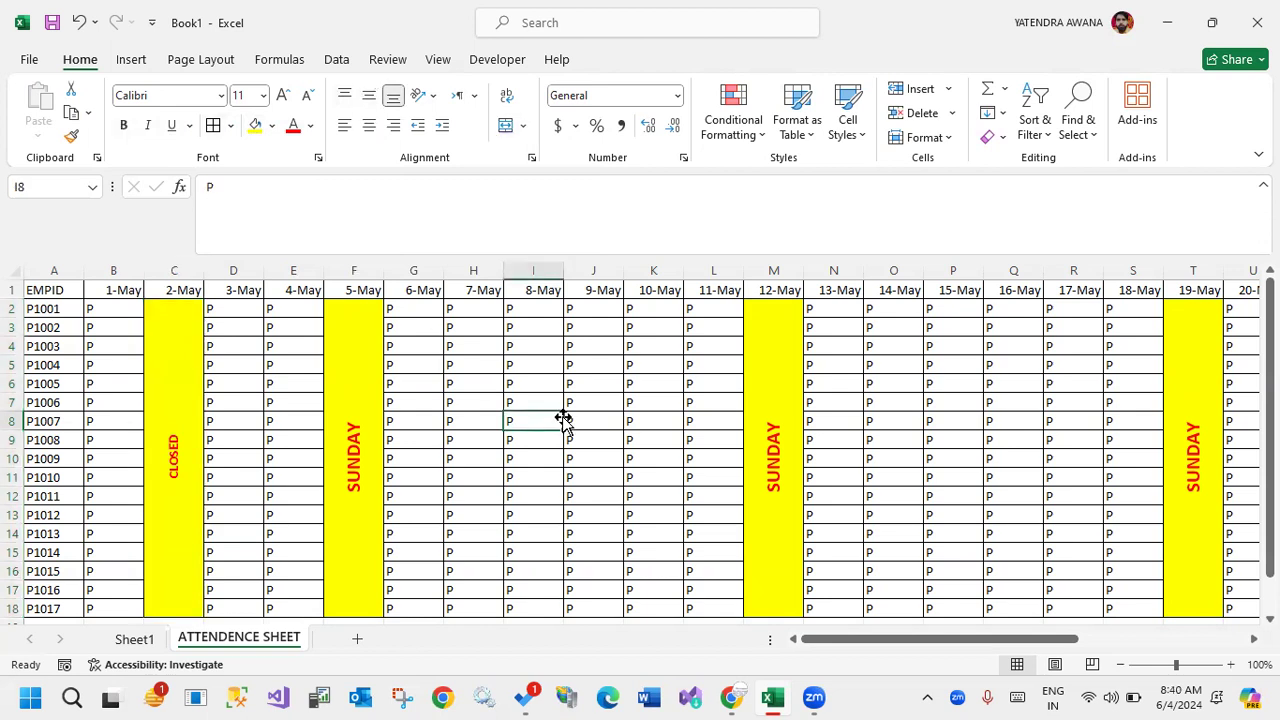
scroll(563, 420, "down", 11)
scroll(563, 420, "up", 11)
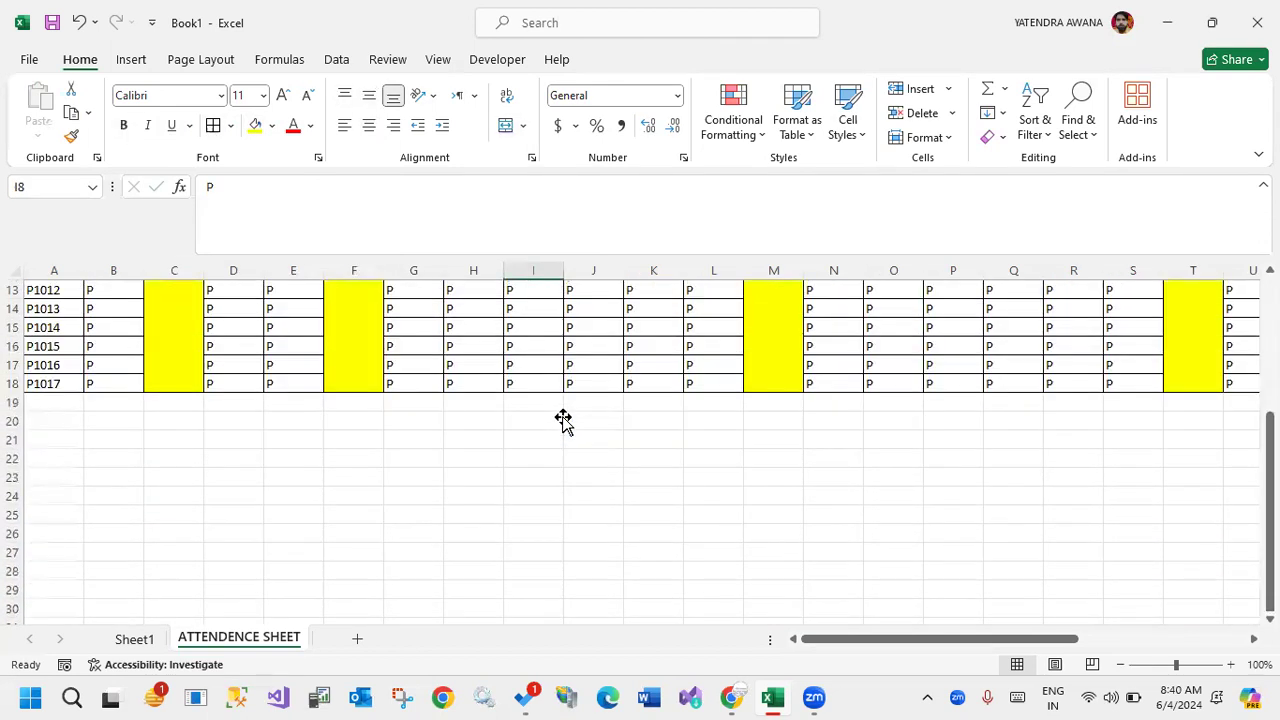
left_click_drag(116, 295, 300, 292)
left_click(528, 310)
left_click_drag(528, 310, 530, 600)
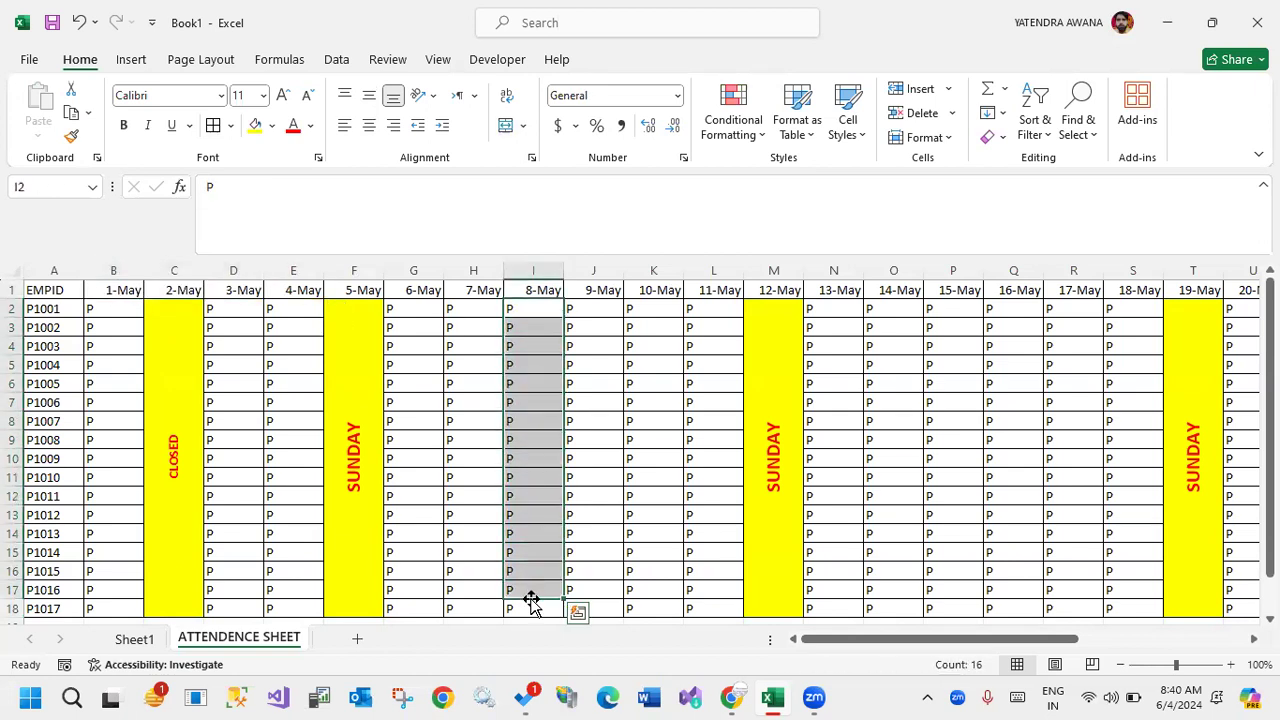
mouse_move(520, 301)
left_mouse_down()
mouse_move(551, 323)
mouse_move(563, 620)
left_mouse_up()
left_click_drag(503, 279, 564, 299)
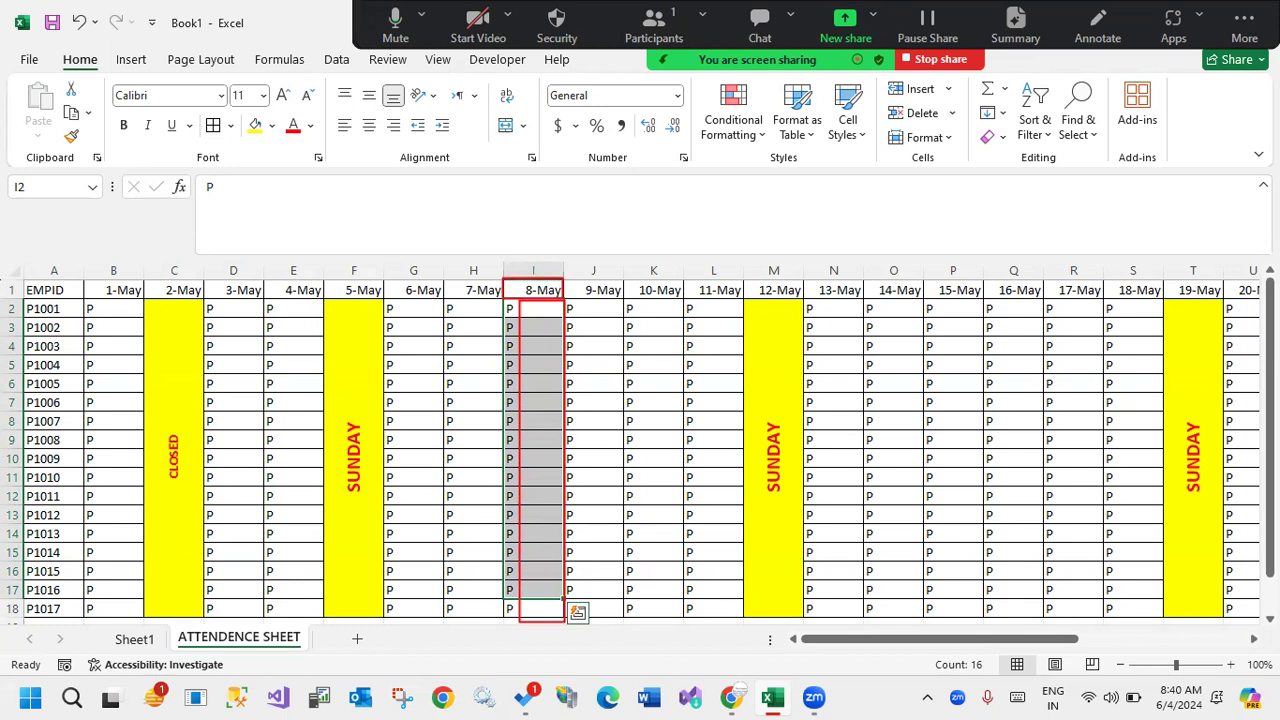
key("Escape")
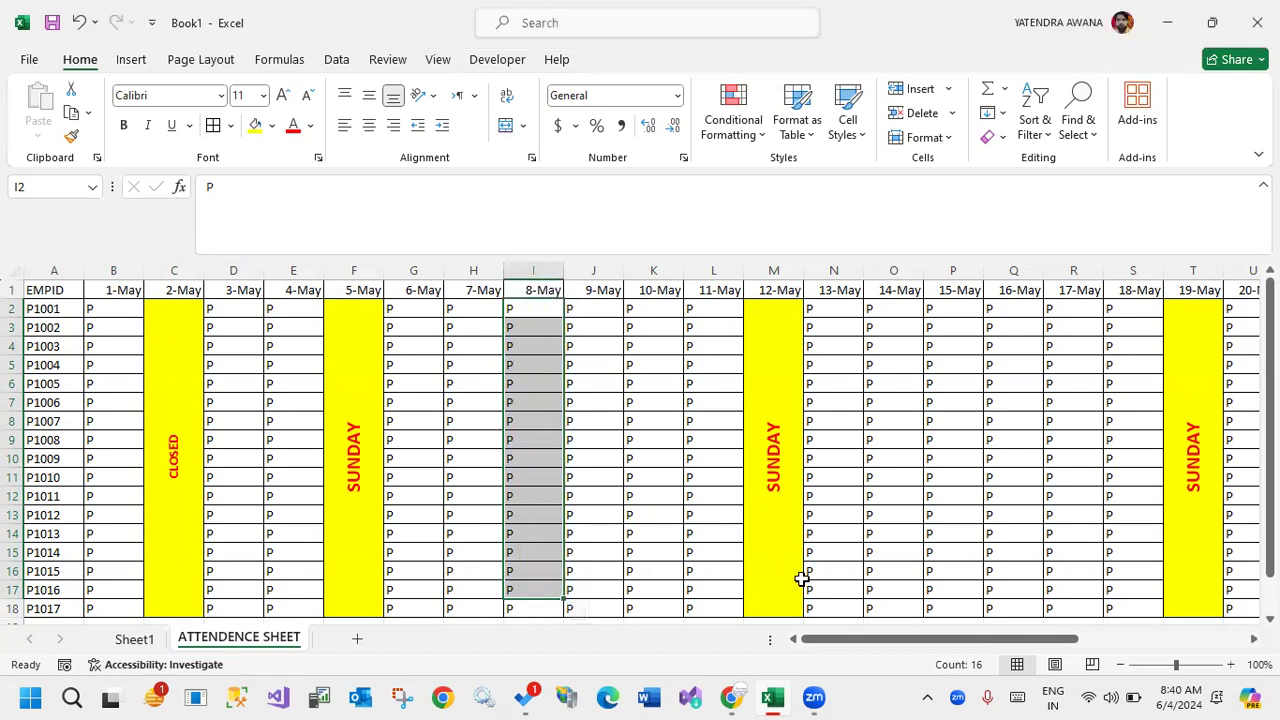
Rotate the date headers from 1-May to 31-May (B1:AF1) upward.
left_click_drag(874, 639, 1048, 639)
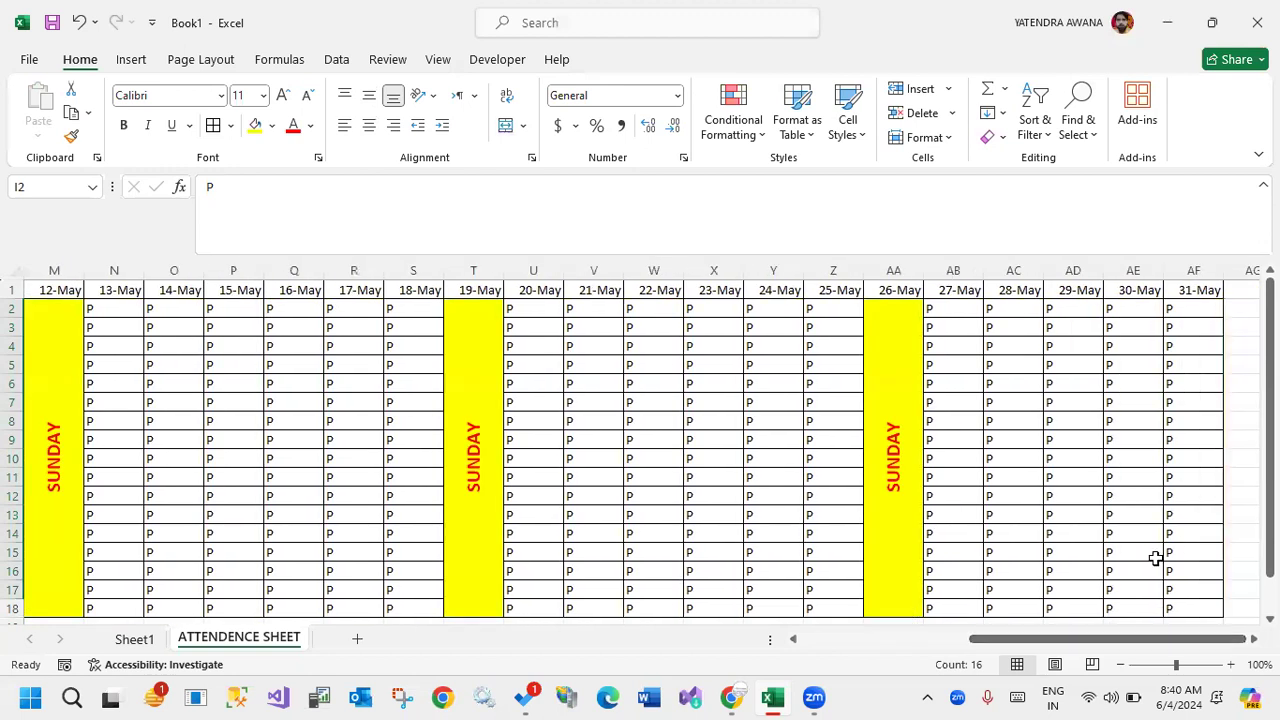
left_click_drag(1195, 289, 124, 290)
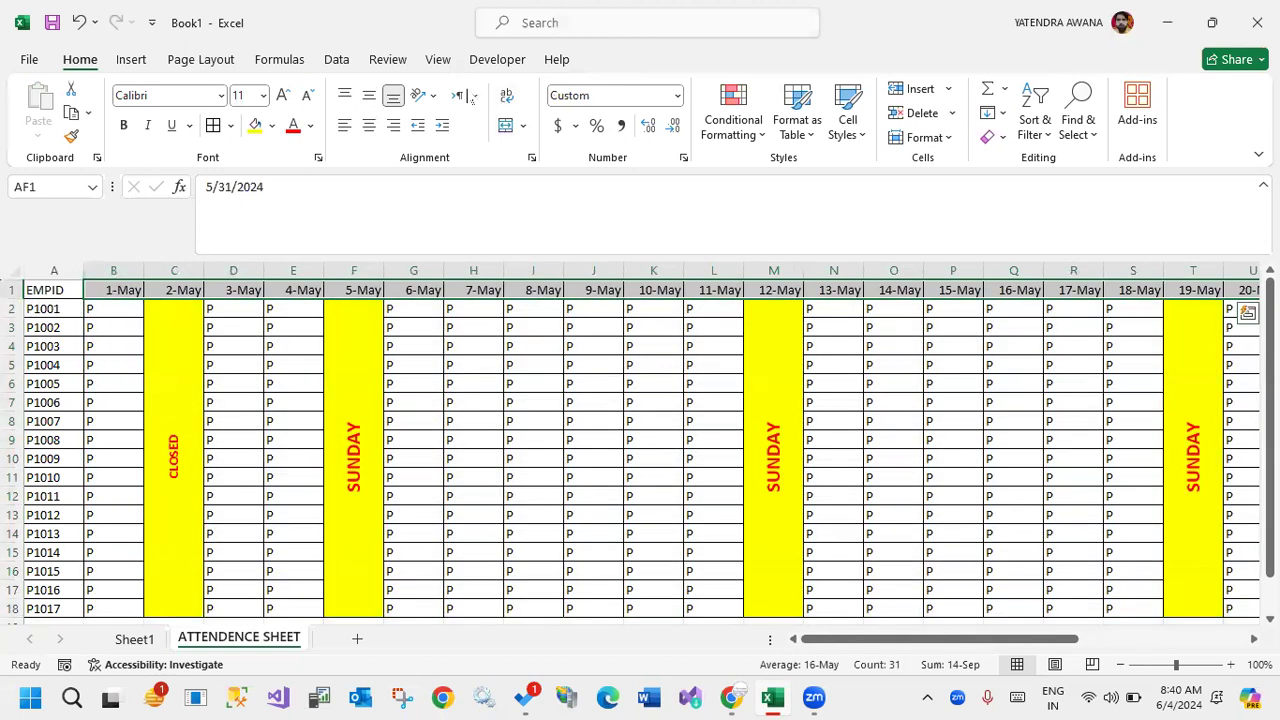
left_click(432, 97)
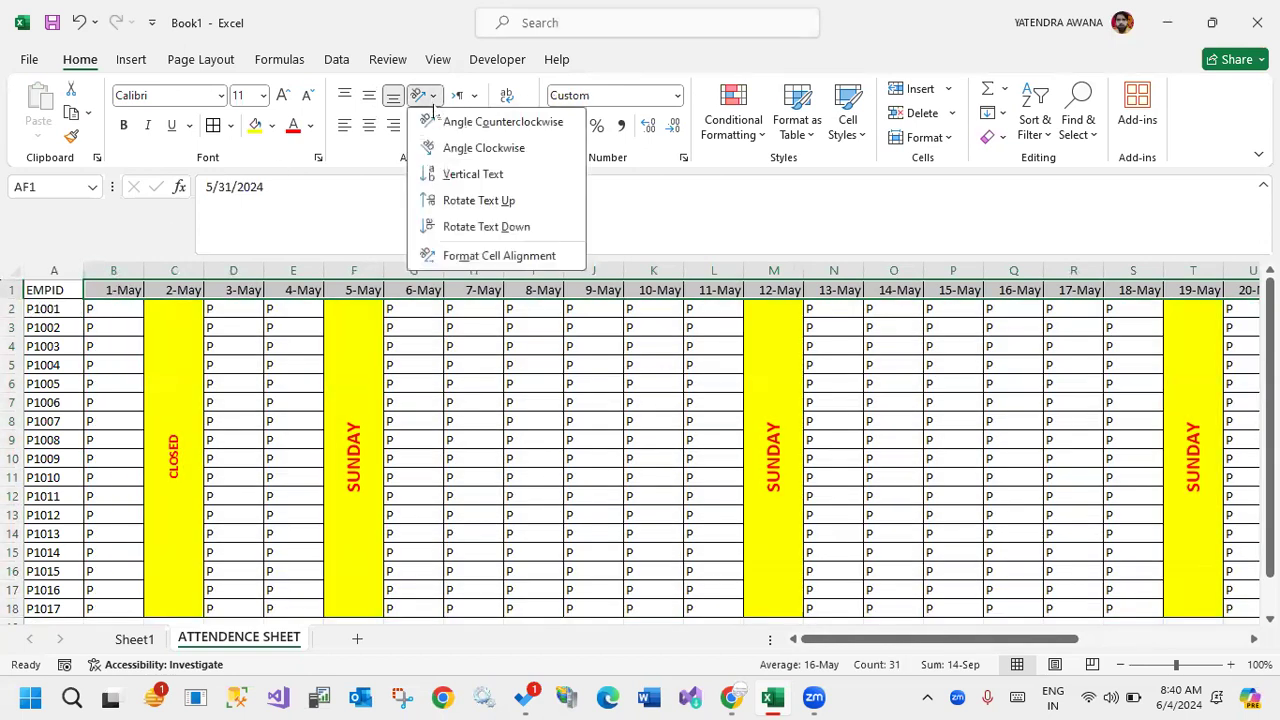
left_click(452, 199)
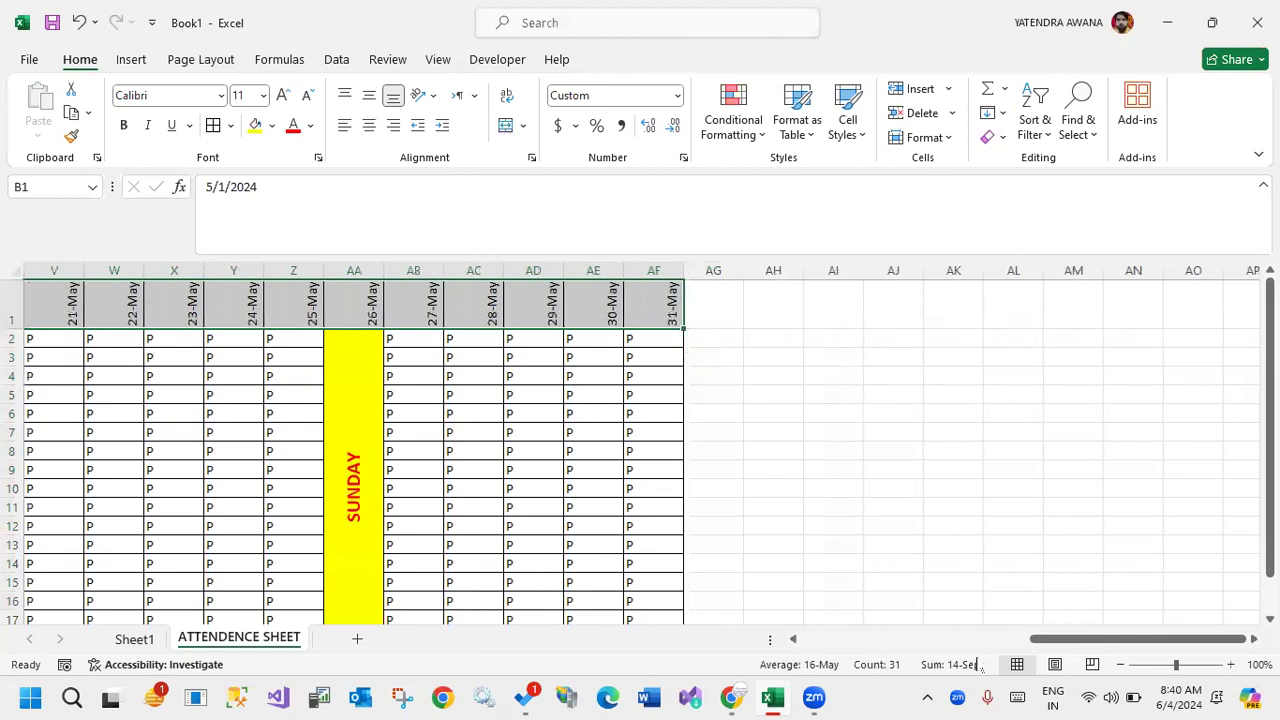
left_click_drag(1055, 640, 435, 651)
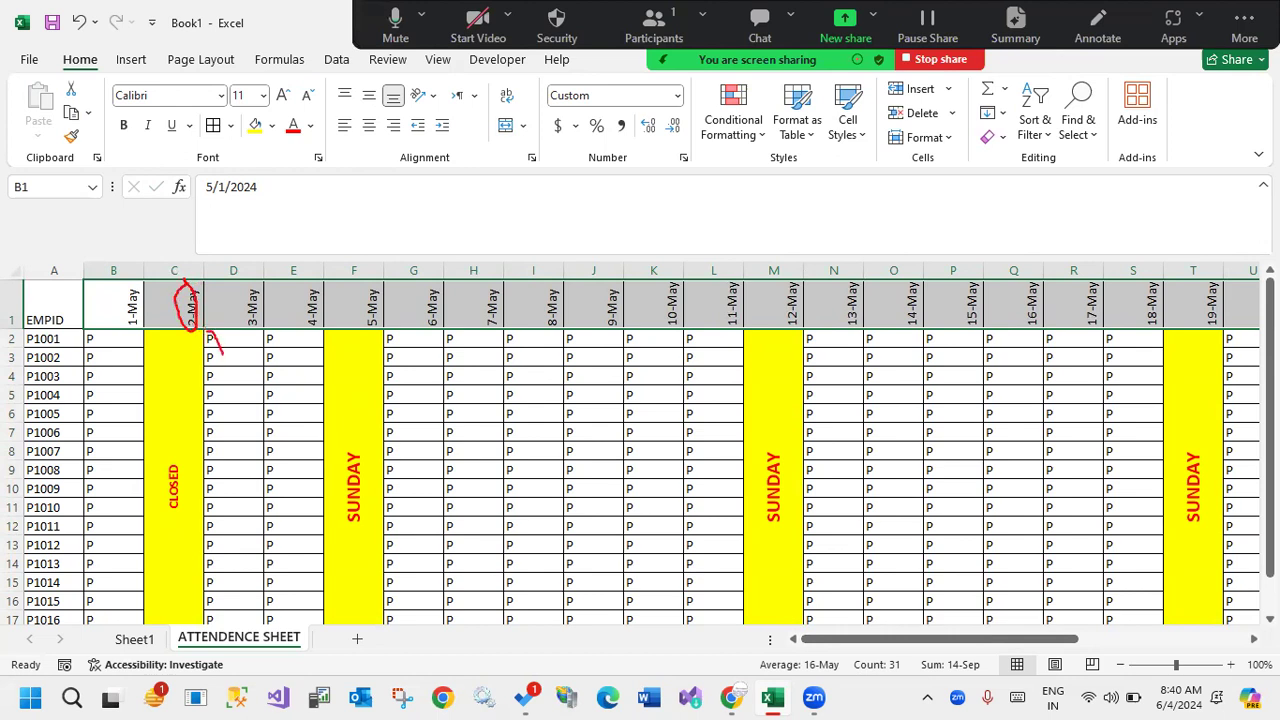
key("Escape")
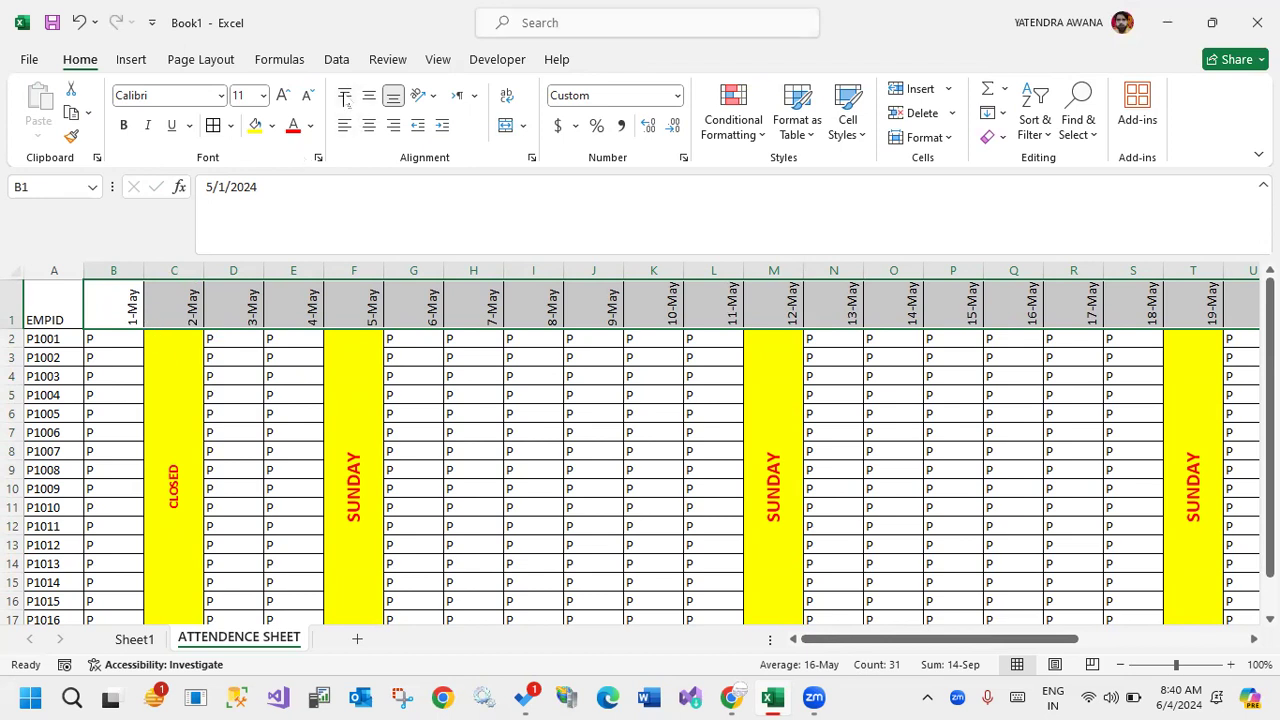
Align the rotated date headers to the left and vertically to the middle of their cells.
left_click(345, 97)
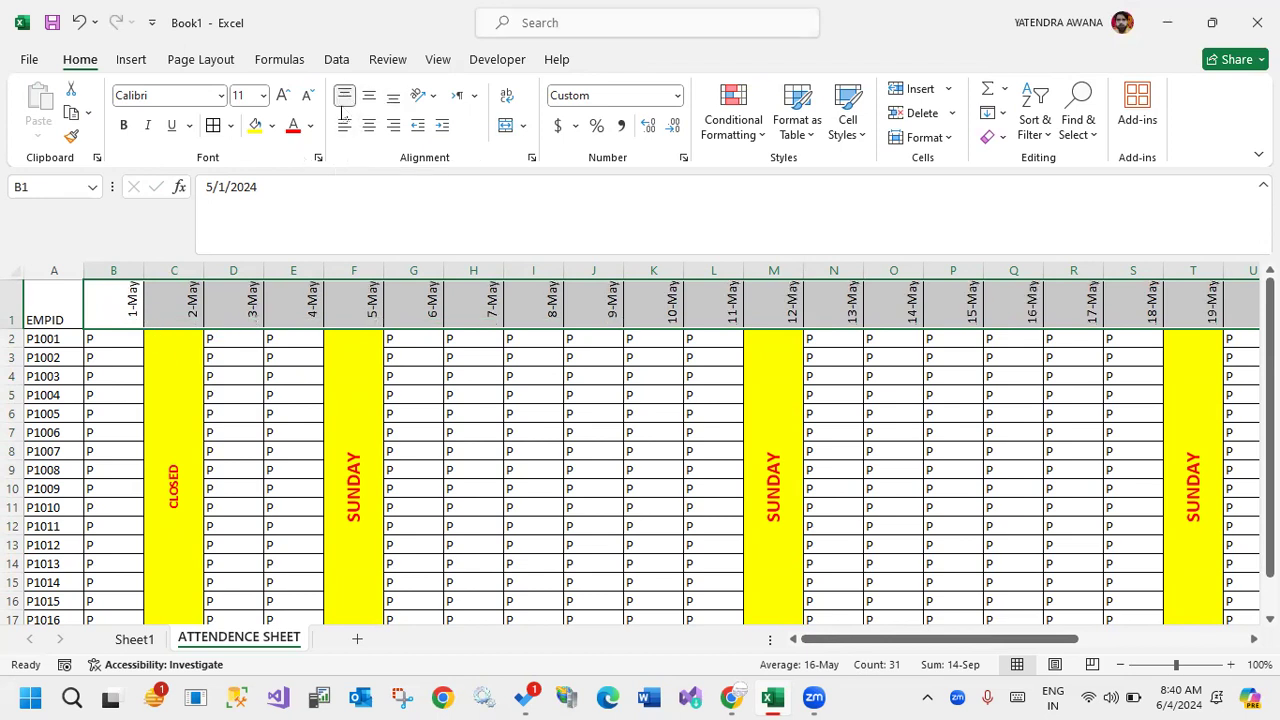
left_click(347, 131)
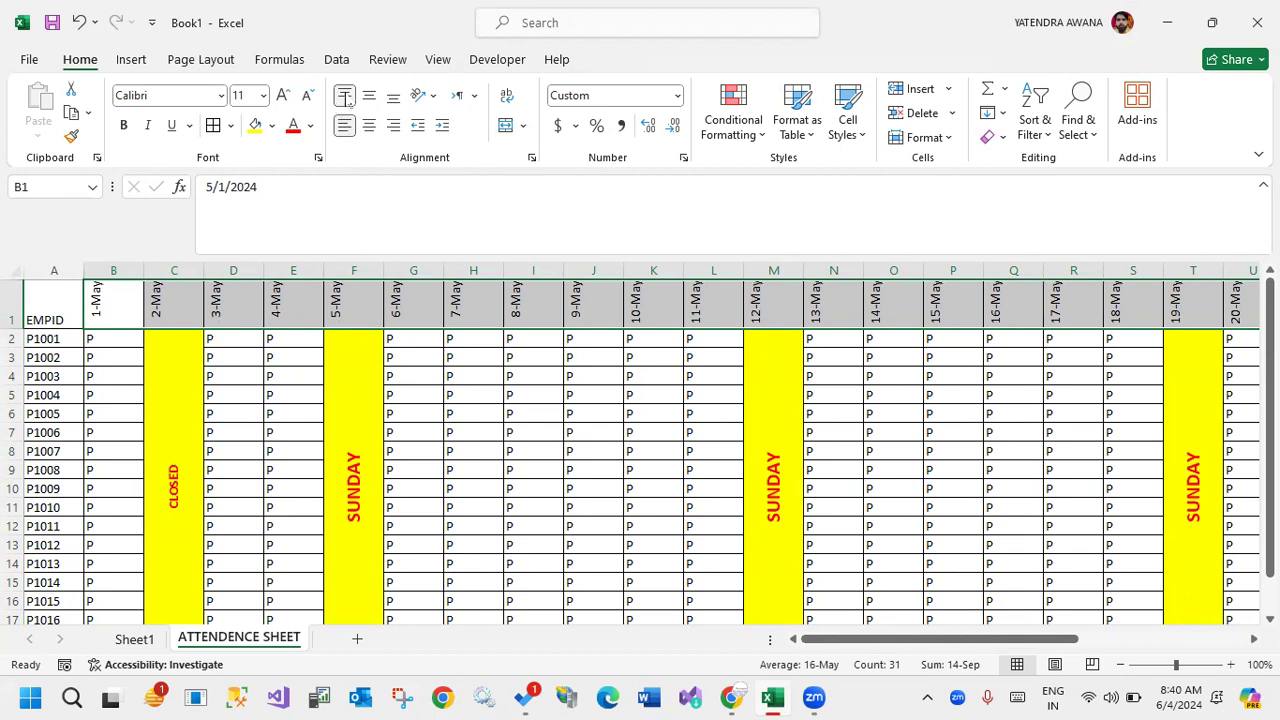
left_click(366, 105)
left_click(297, 382)
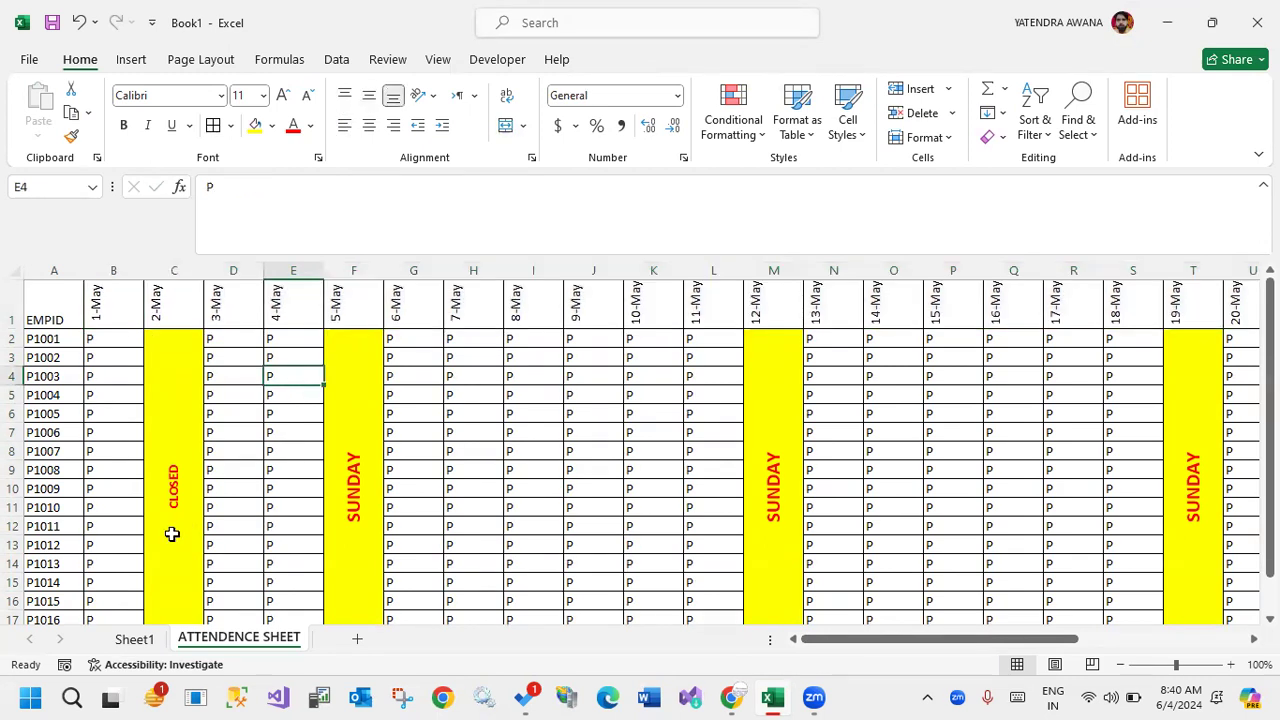
AutoFit the width of date columns B through AF to their contents.
left_click(112, 274)
left_click_drag(112, 274, 1148, 266)
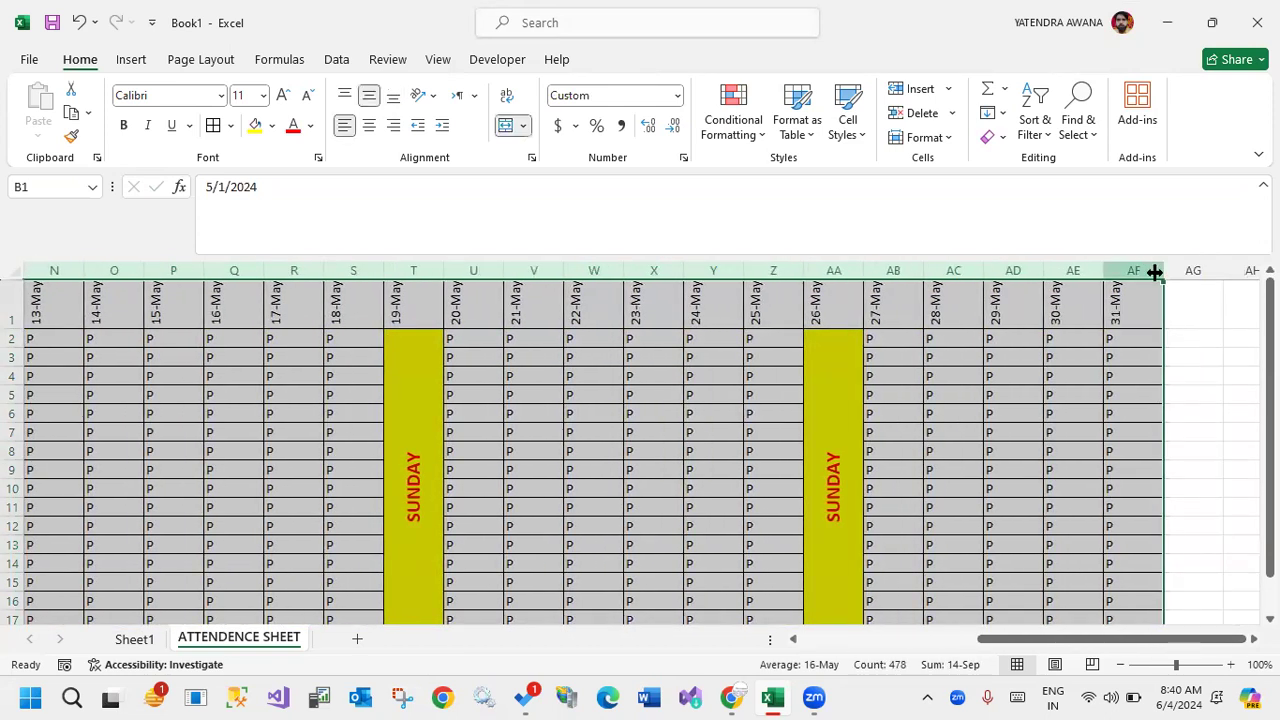
double_click(1155, 272)
left_click_drag(1024, 637, 975, 638)
left_click(659, 489)
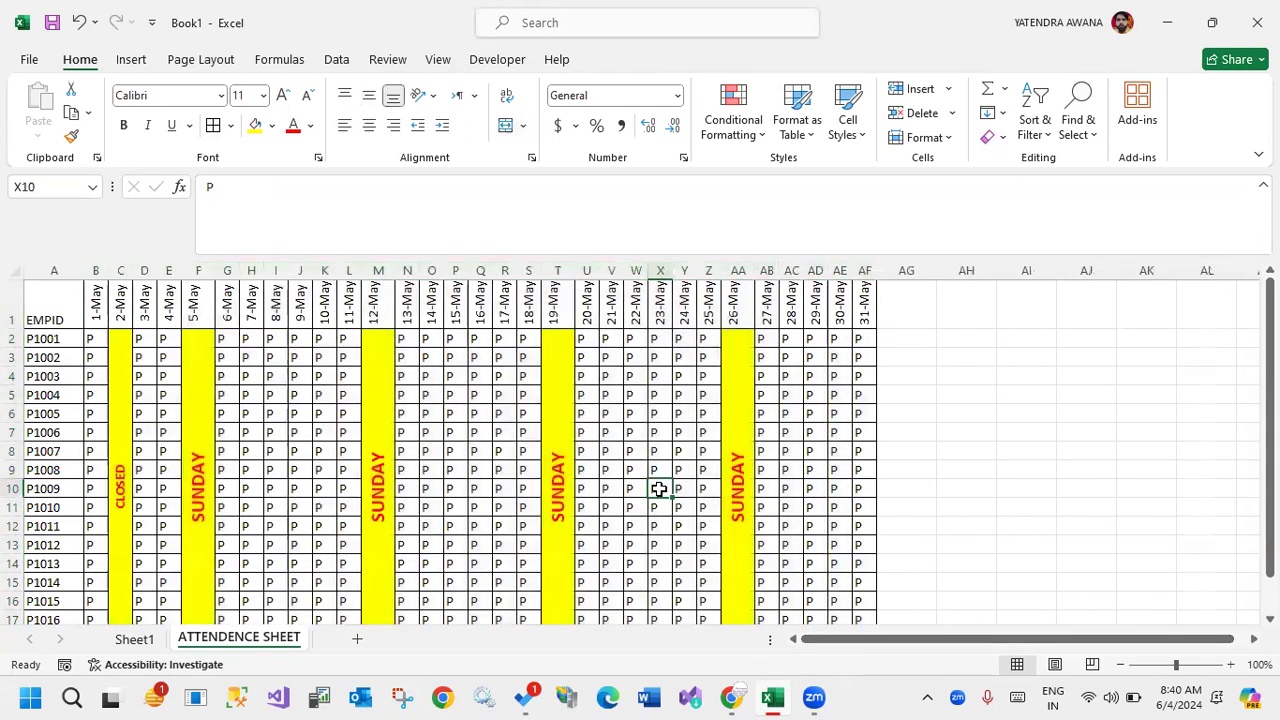
Make the header row from EMPID to 31-May (A1:AF1) bold.
scroll(358, 353, "down", 2)
scroll(358, 353, "up", 1)
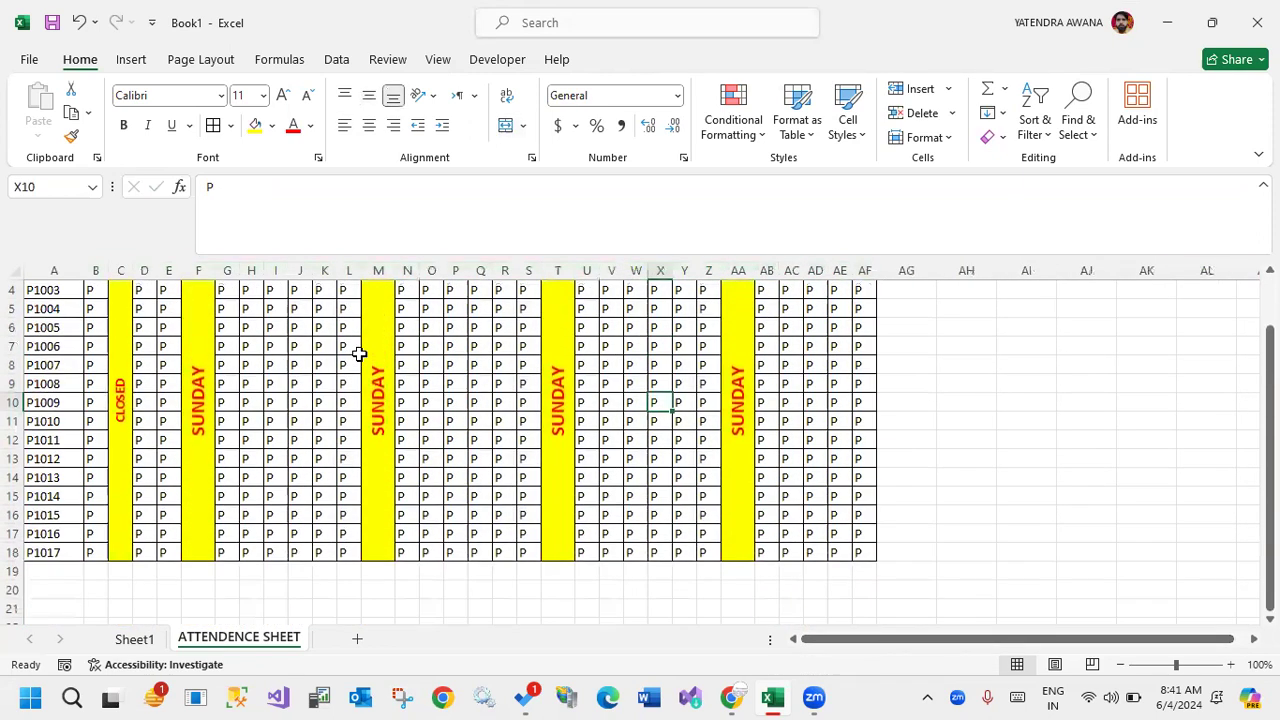
scroll(358, 353, "up", 1)
left_click_drag(862, 305, 31, 310)
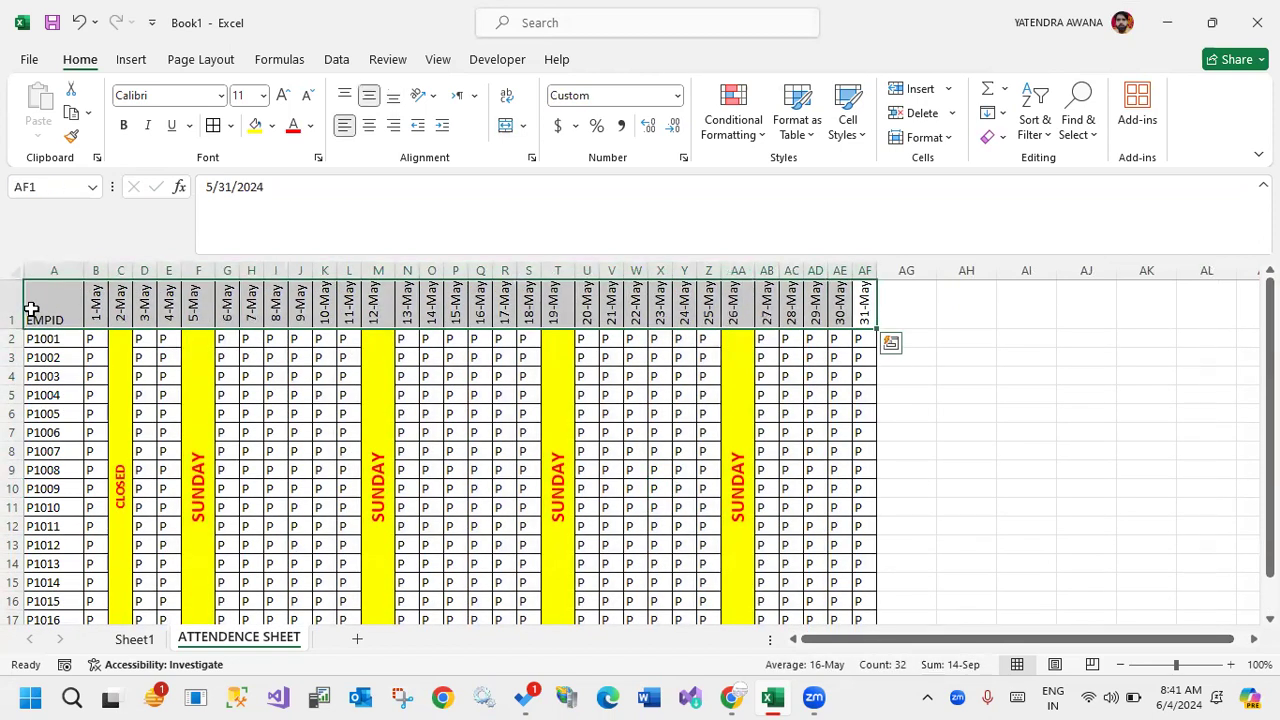
key("ctrl+b")
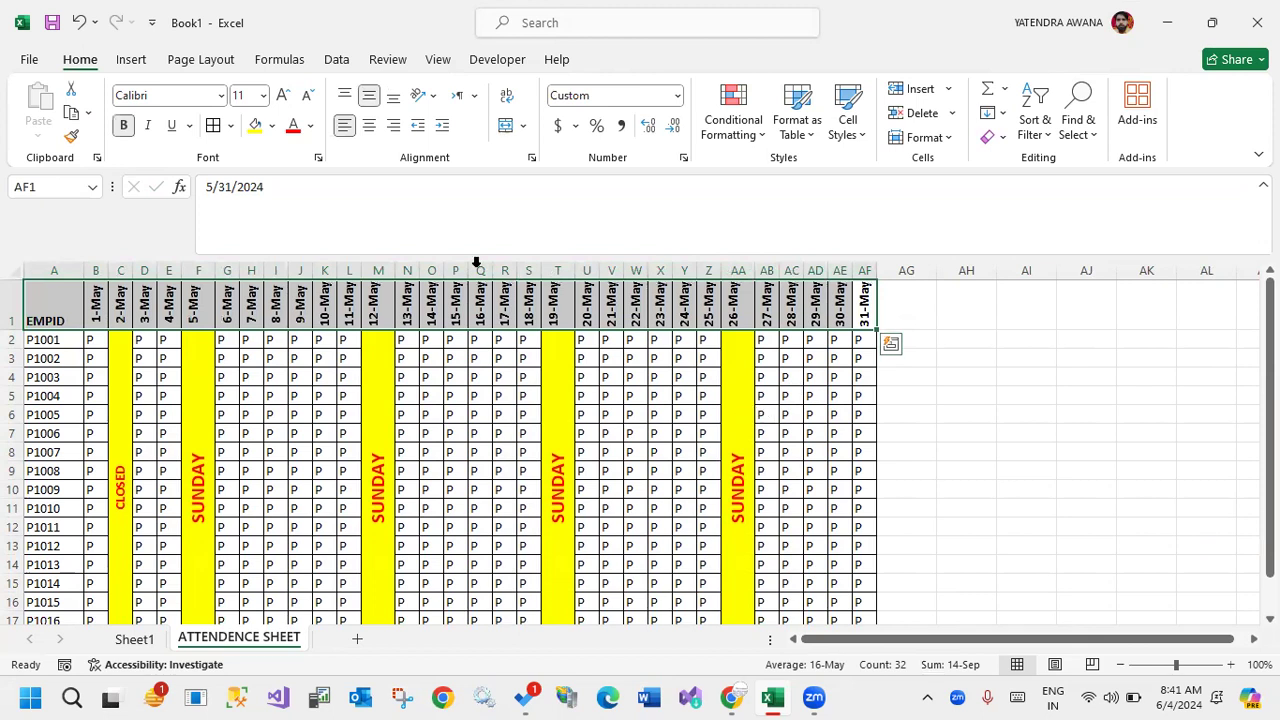
Insert a blank row above the header row and make A1:AF1 a bordered, merged and centered cell.
left_click(13, 300)
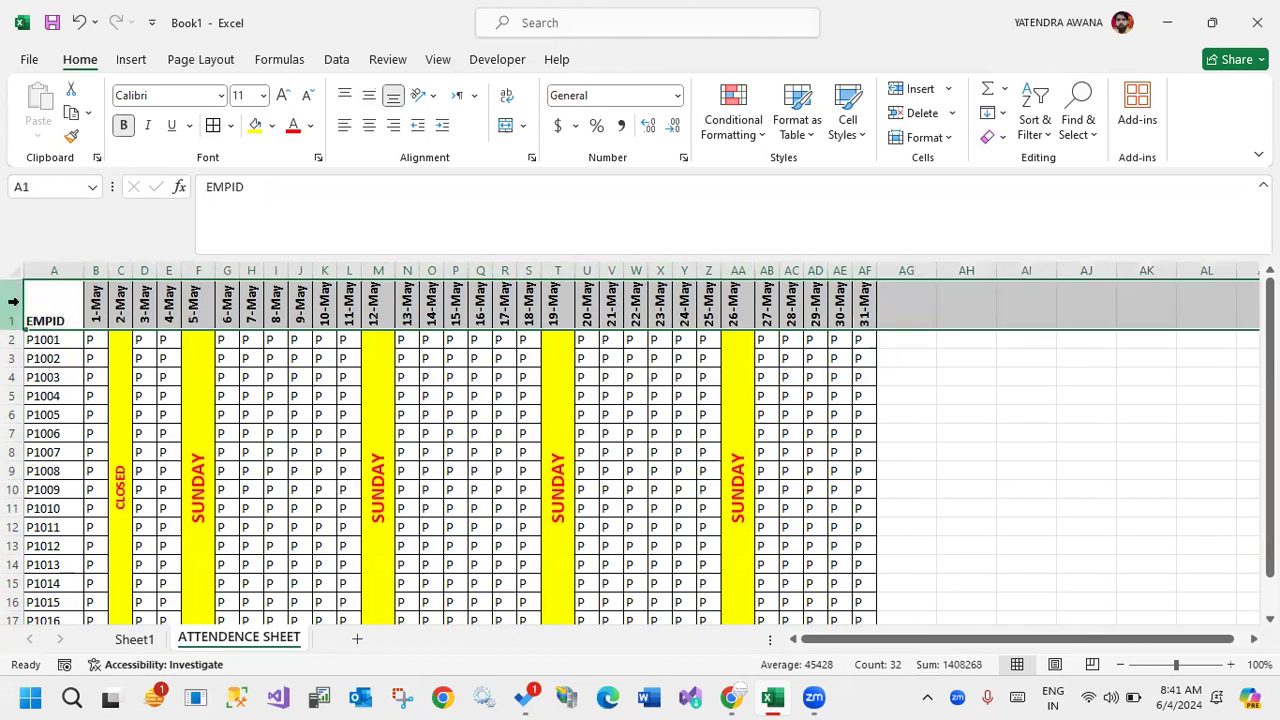
left_click(921, 89)
left_click_drag(50, 289, 854, 277)
left_click(213, 128)
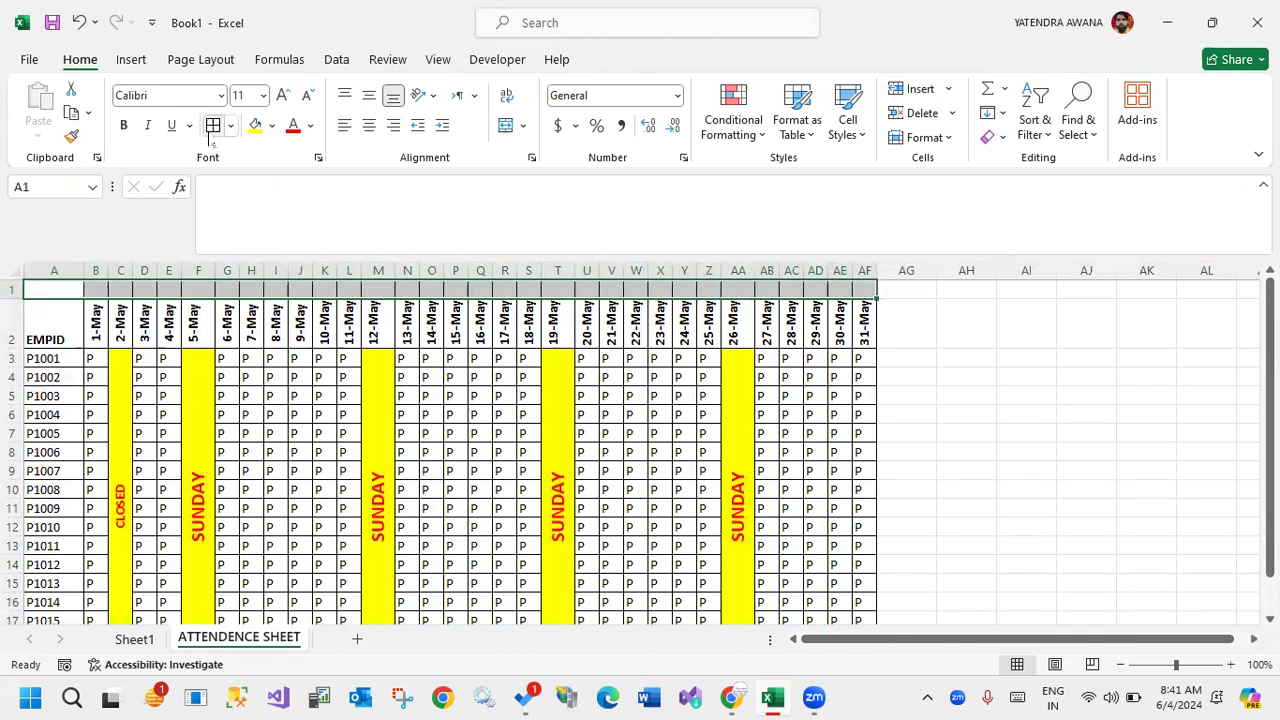
left_click(512, 126)
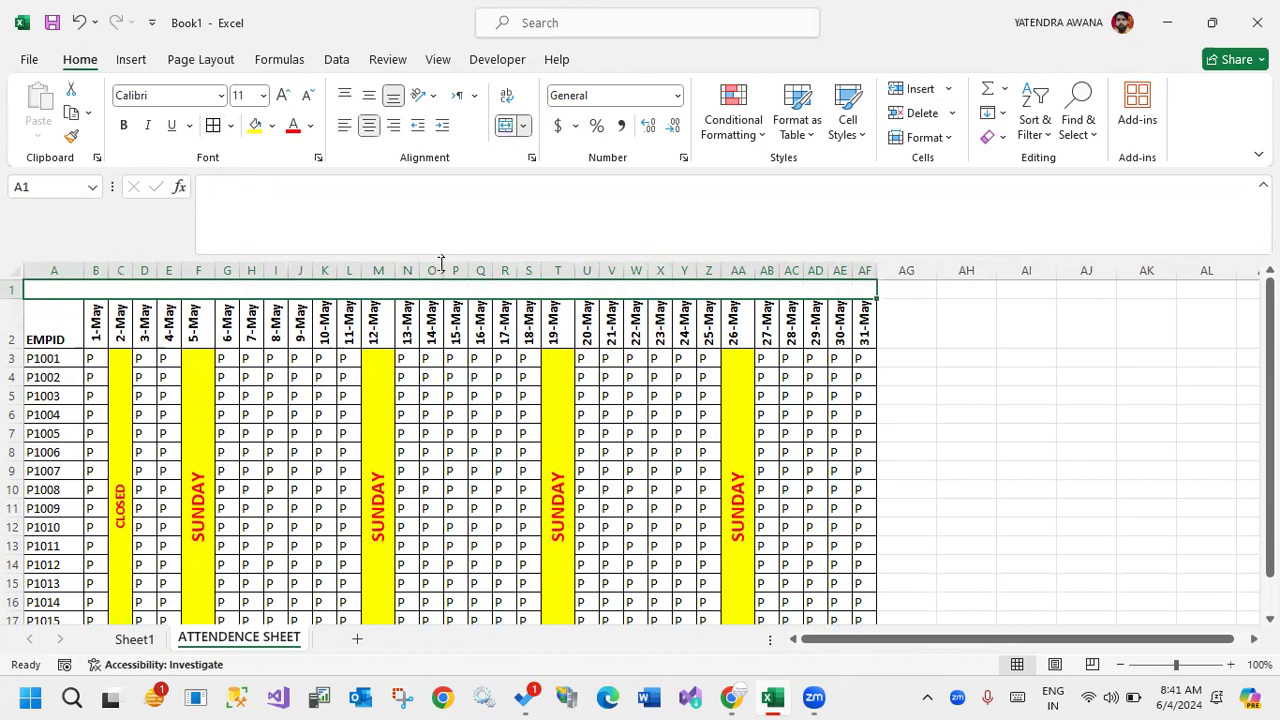
Enter the title EMLPOYEE ATTENDENCE in the merged cell A1 above the date headers.
type("EML")
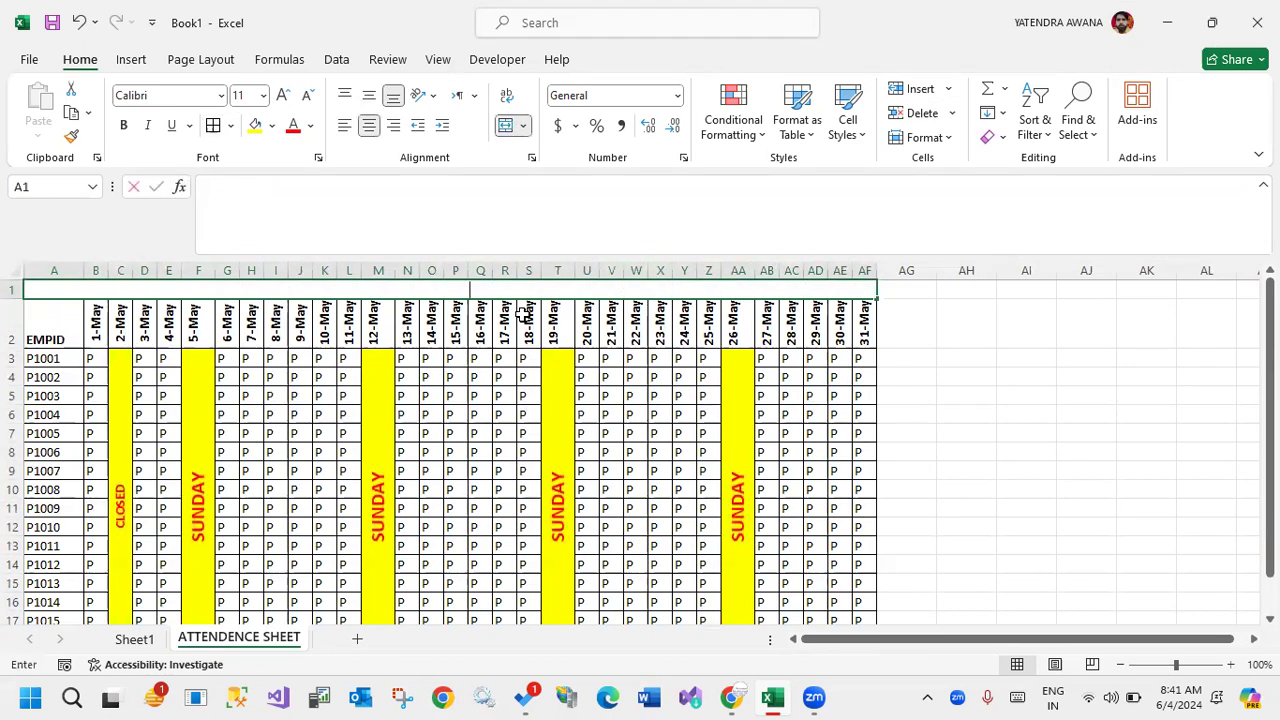
type("PO")
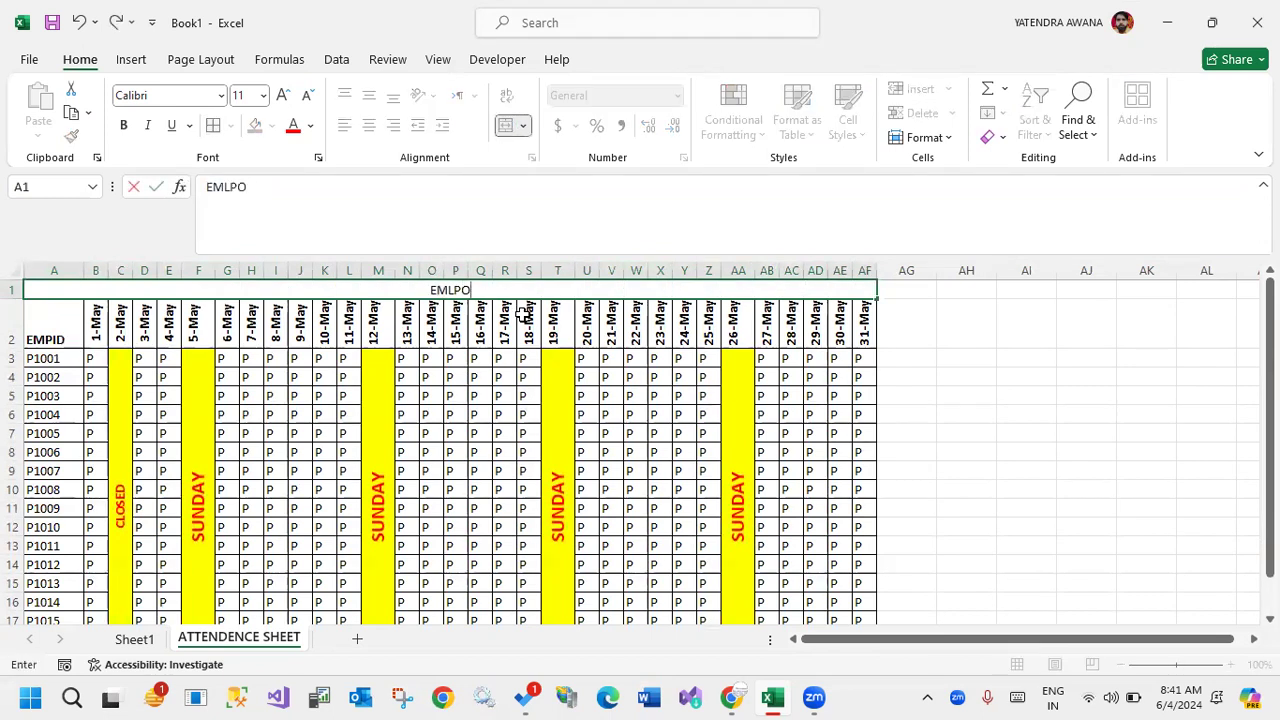
type("YEE ATTE")
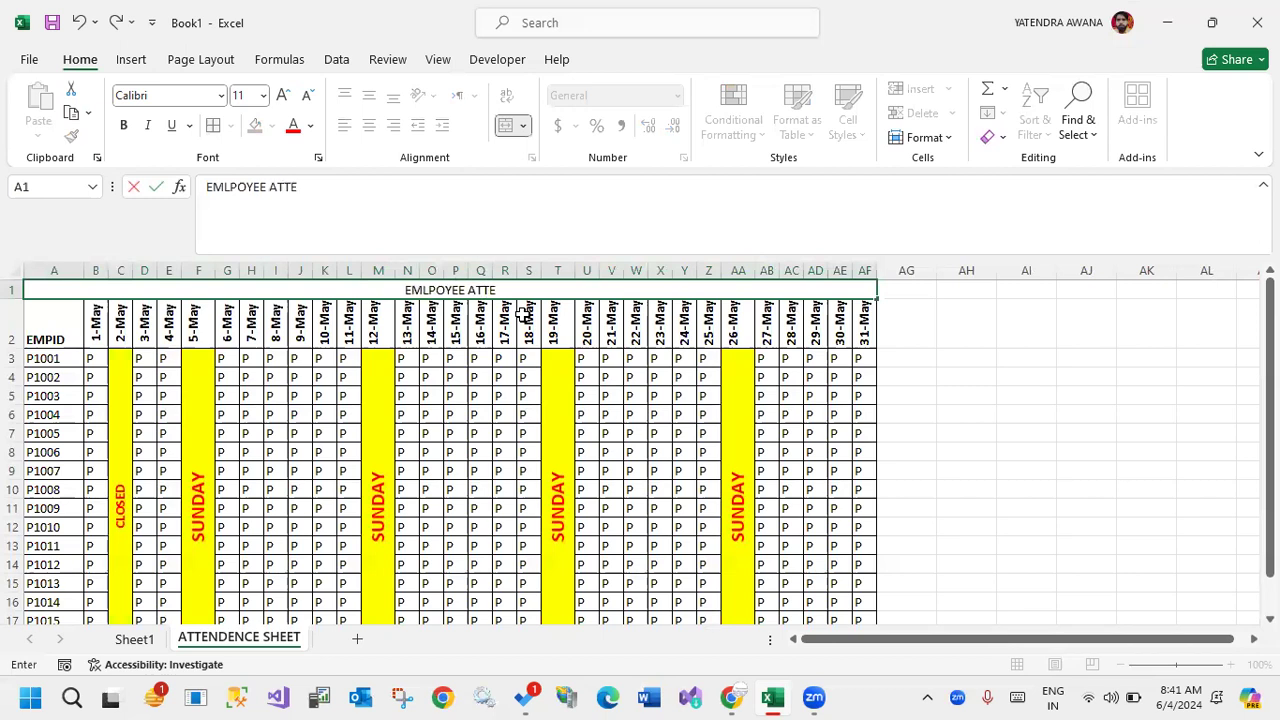
type("NDENCE")
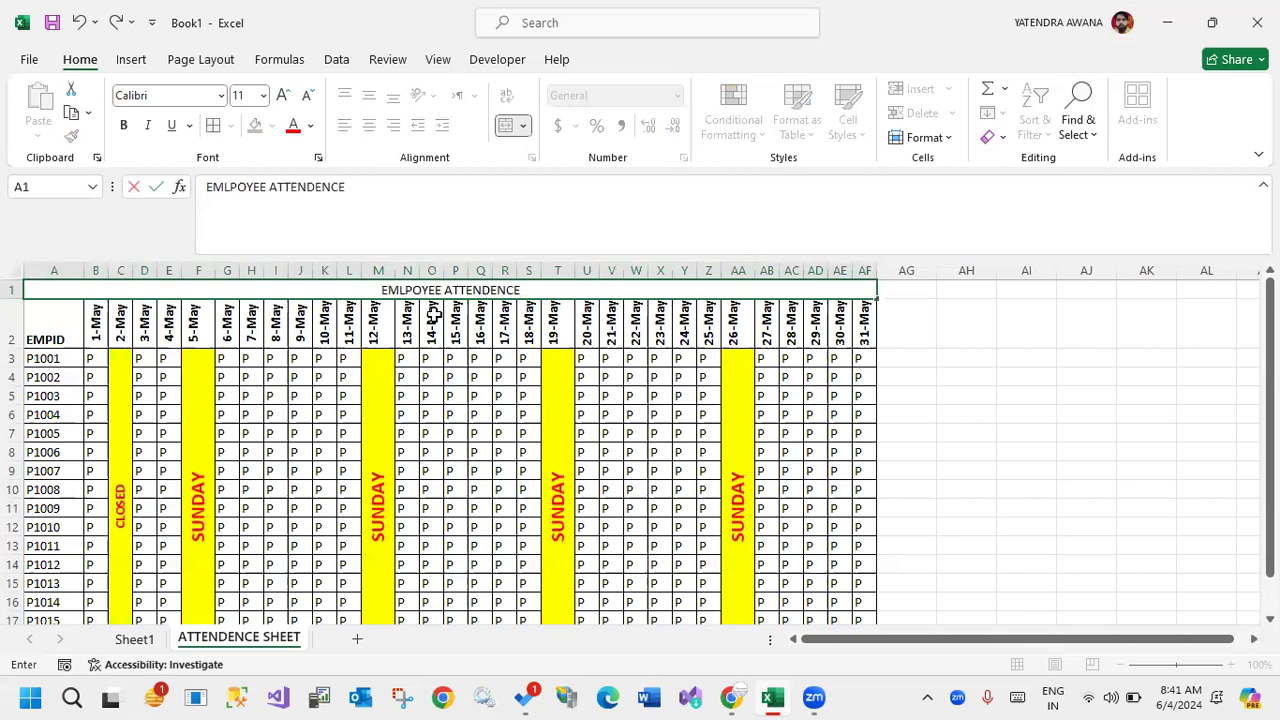
Insert five blank rows between the title row and the EMPID header row.
left_click(12, 322)
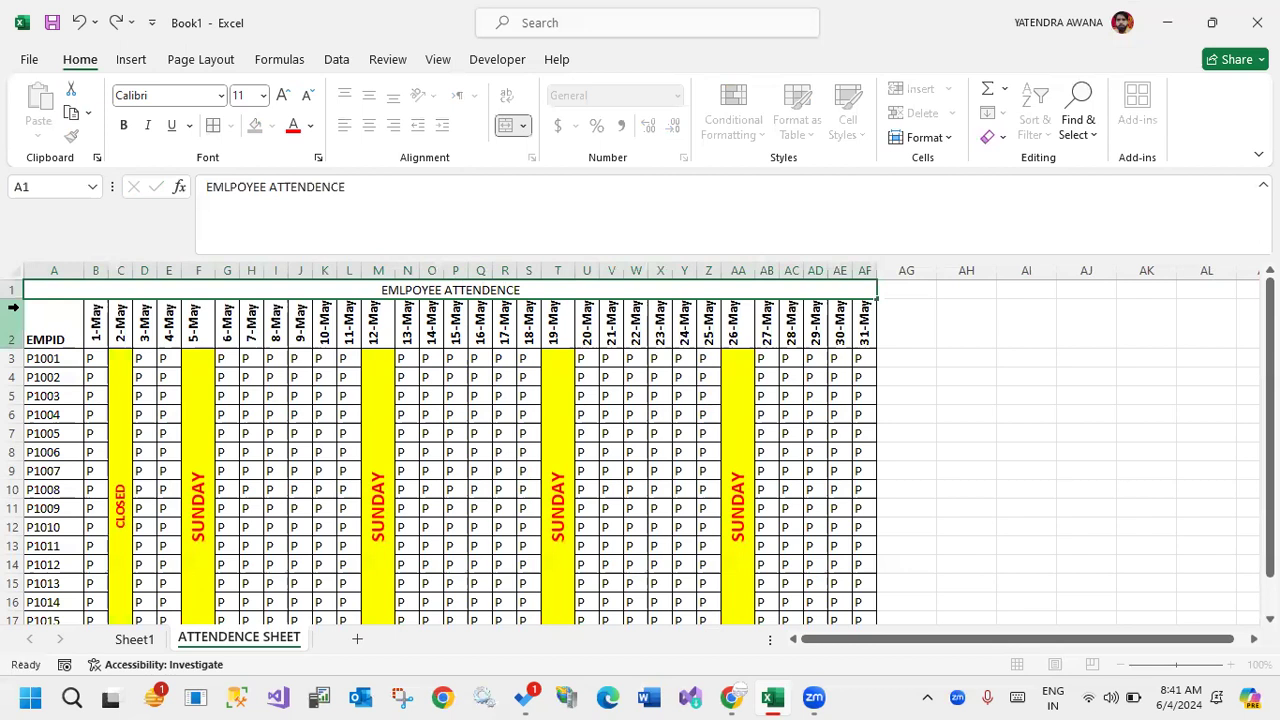
left_click(911, 89)
left_click(911, 89)
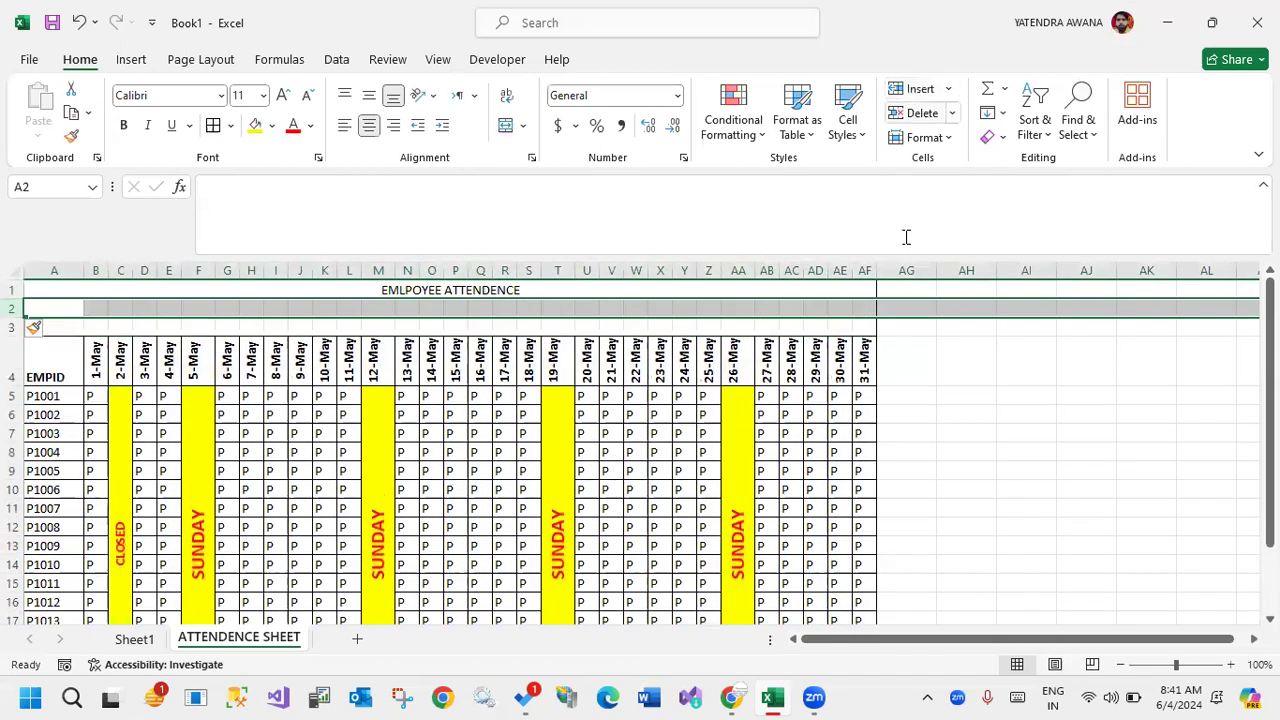
left_click(950, 362)
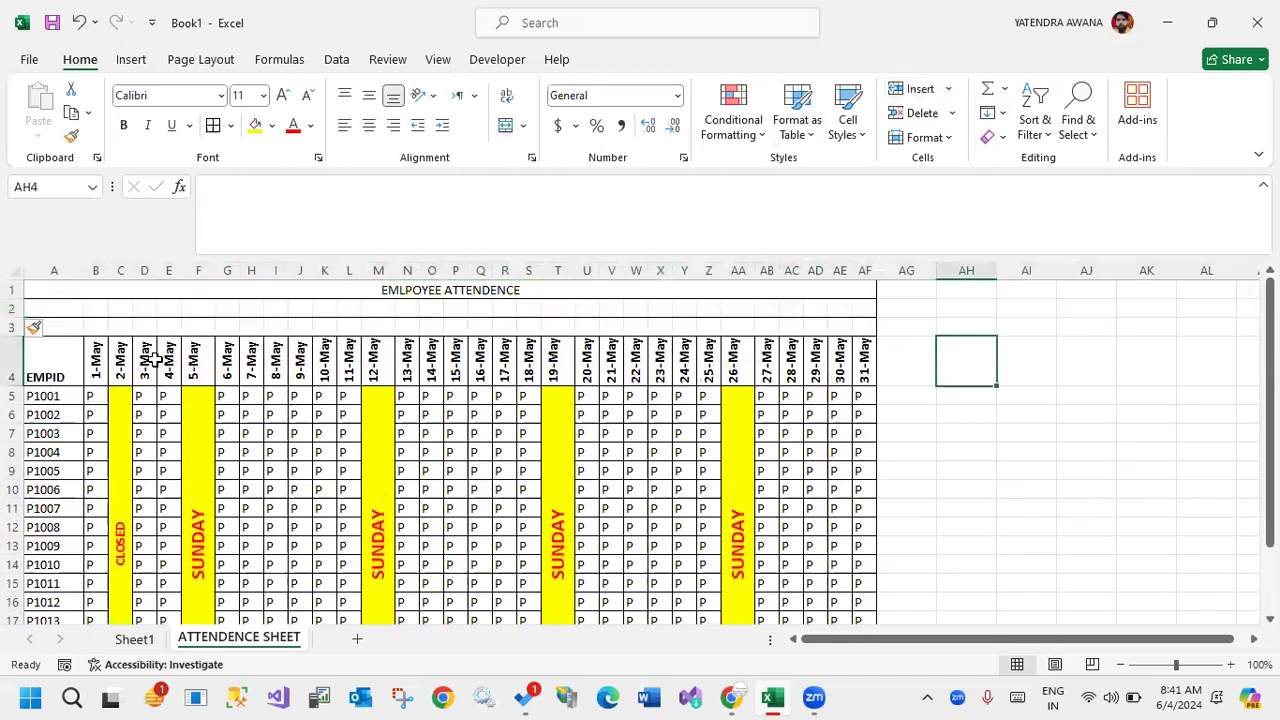
left_click(12, 325)
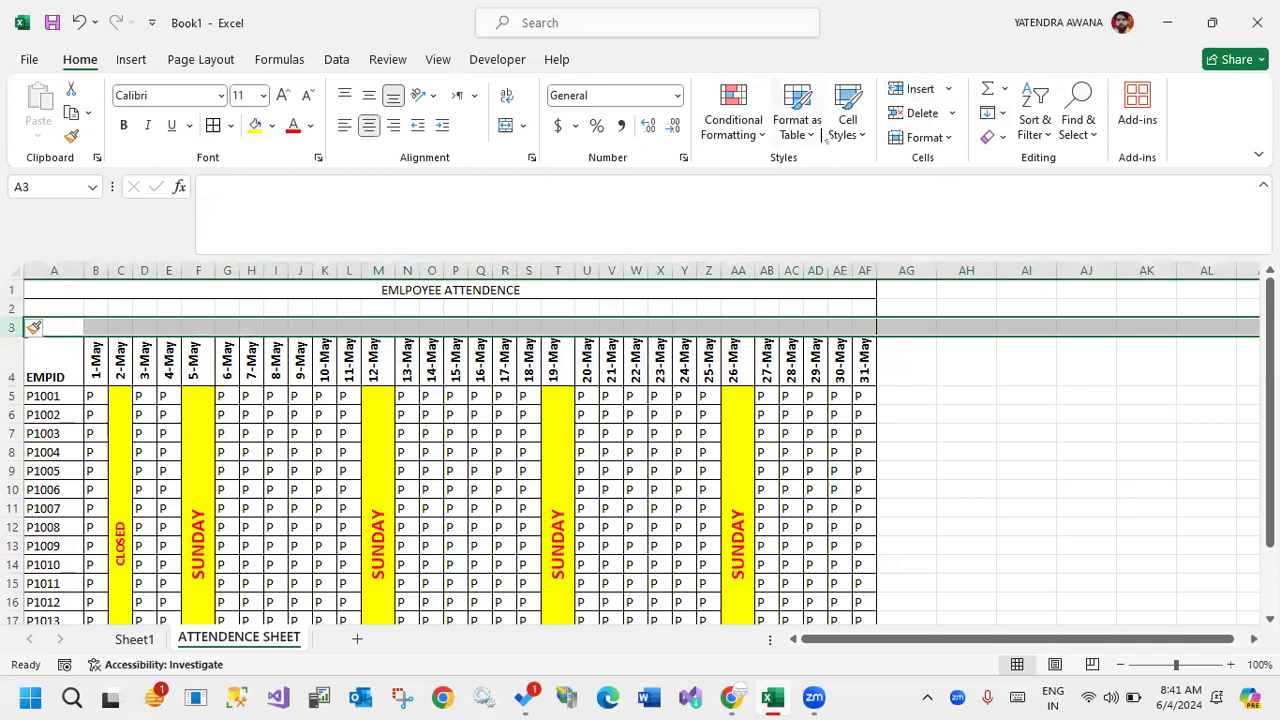
left_click(911, 89)
left_click(911, 89)
left_click(911, 89)
left_click(1086, 416)
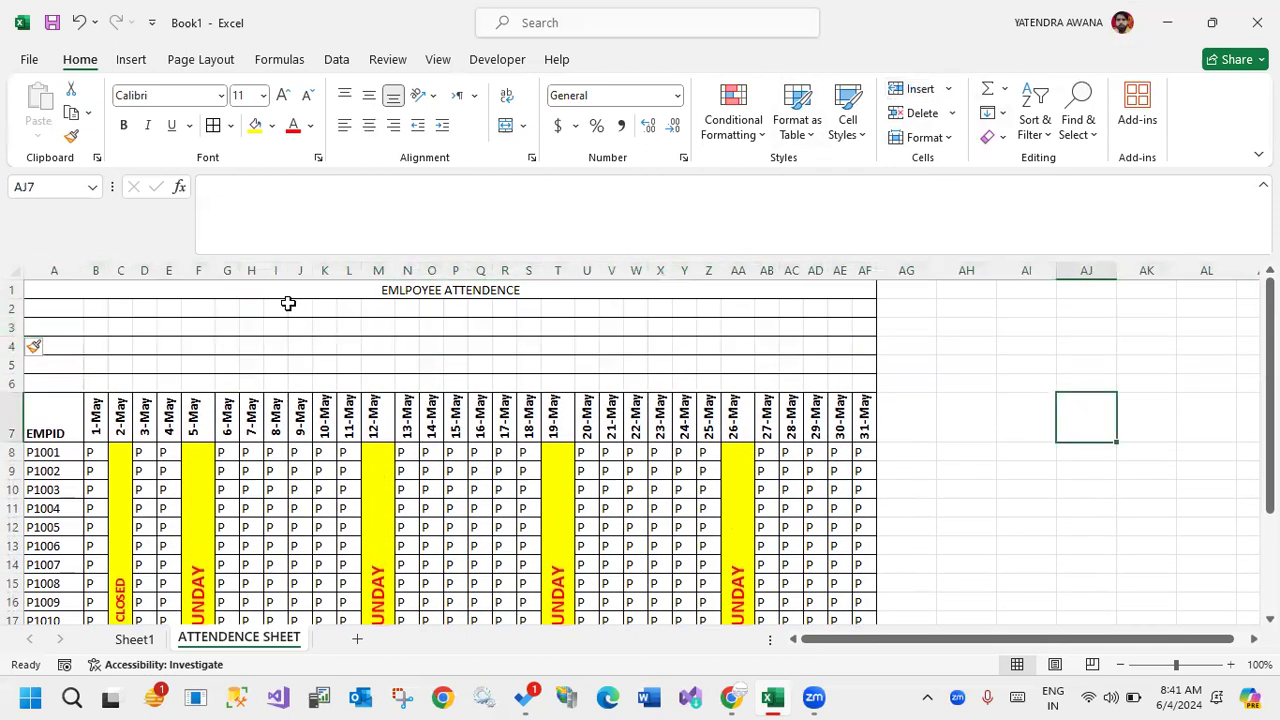
Try Merge & Center on A2:AF6, undo it, and use Merge Across on the same range instead.
left_click_drag(44, 309, 874, 391)
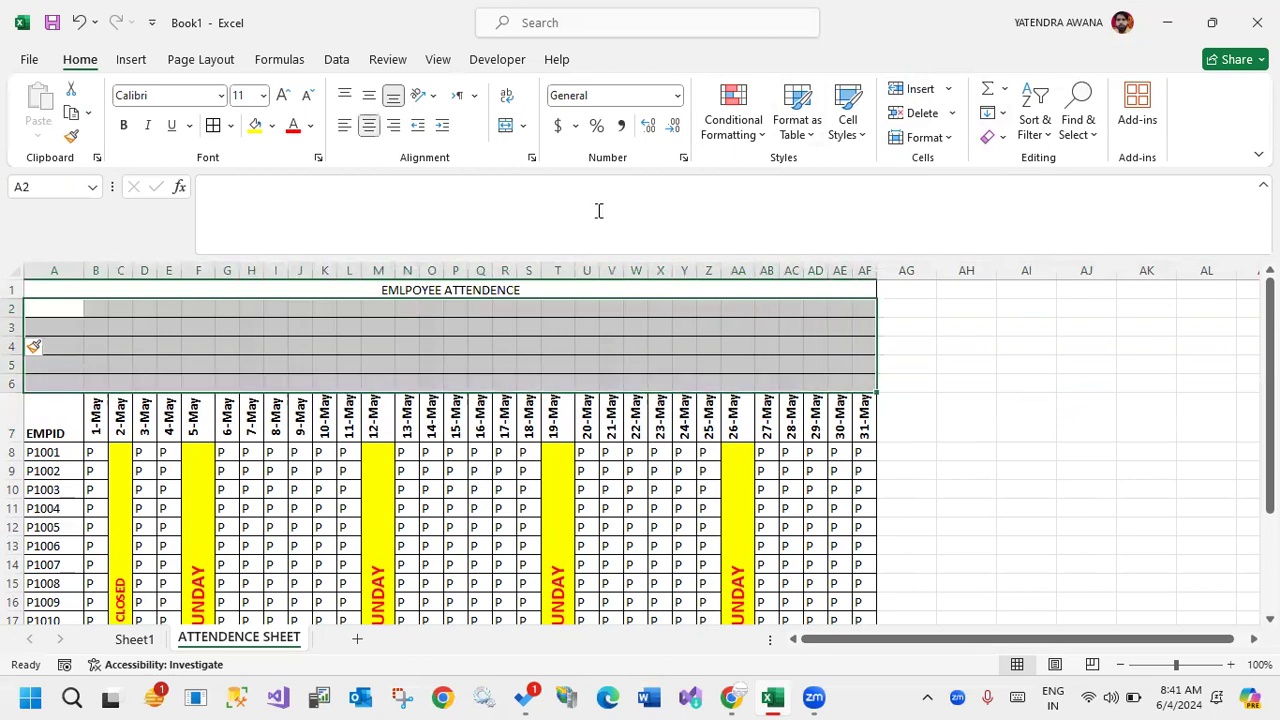
left_click(508, 126)
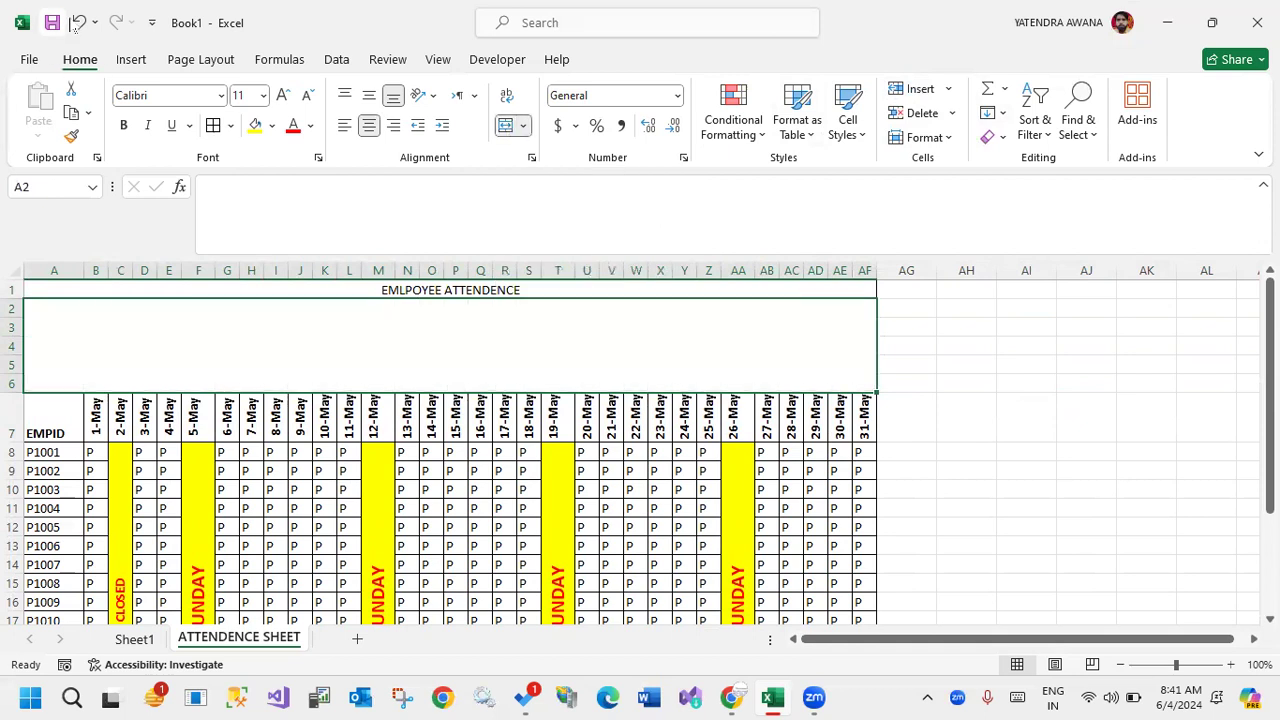
left_click(79, 22)
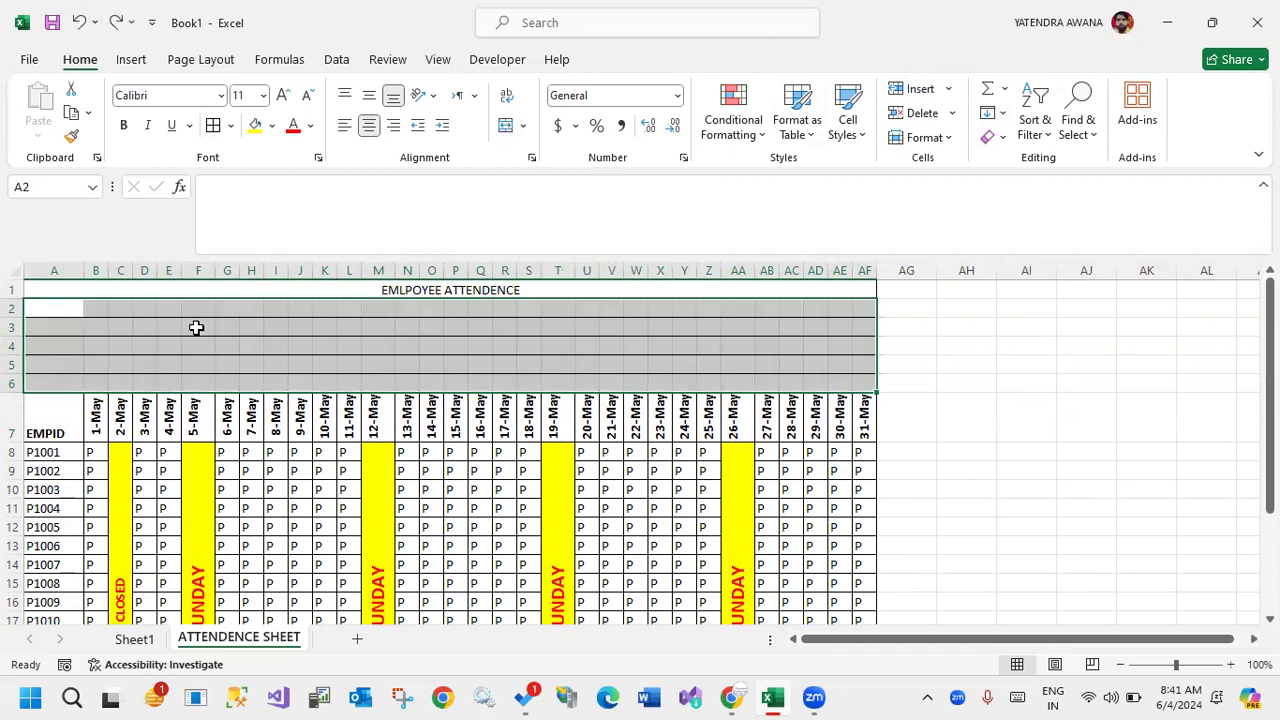
left_click(522, 126)
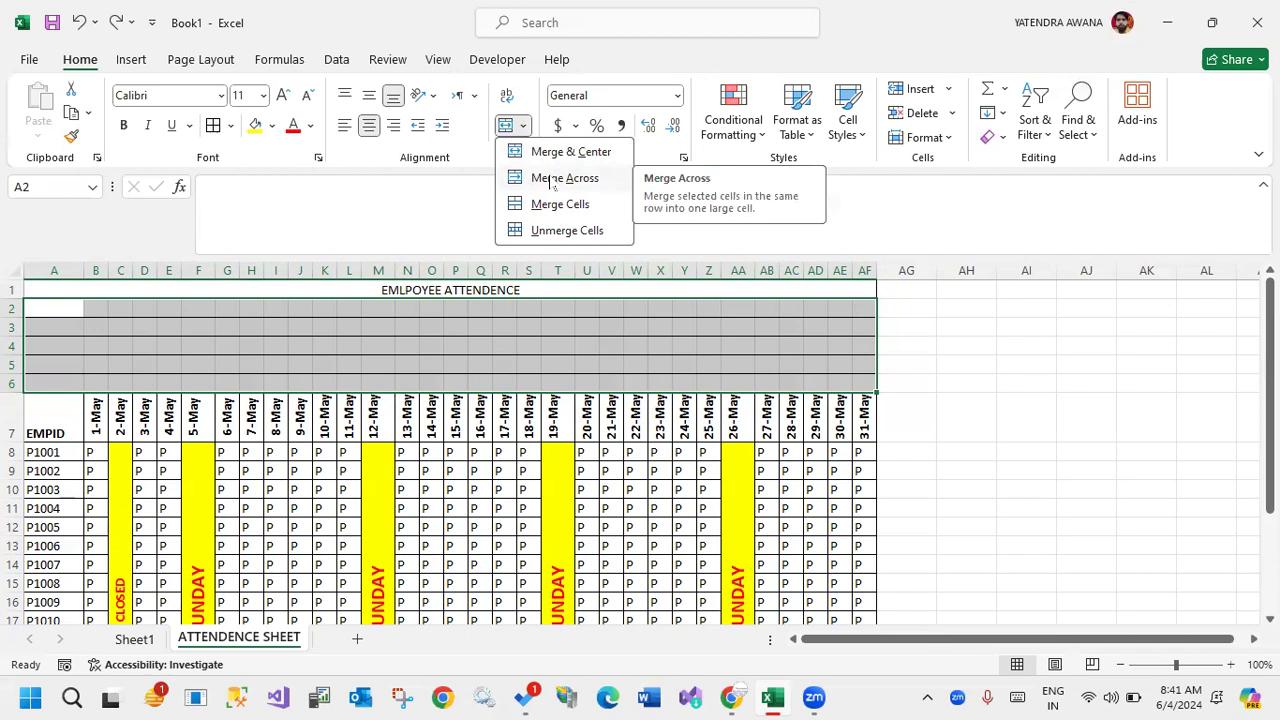
left_click(553, 178)
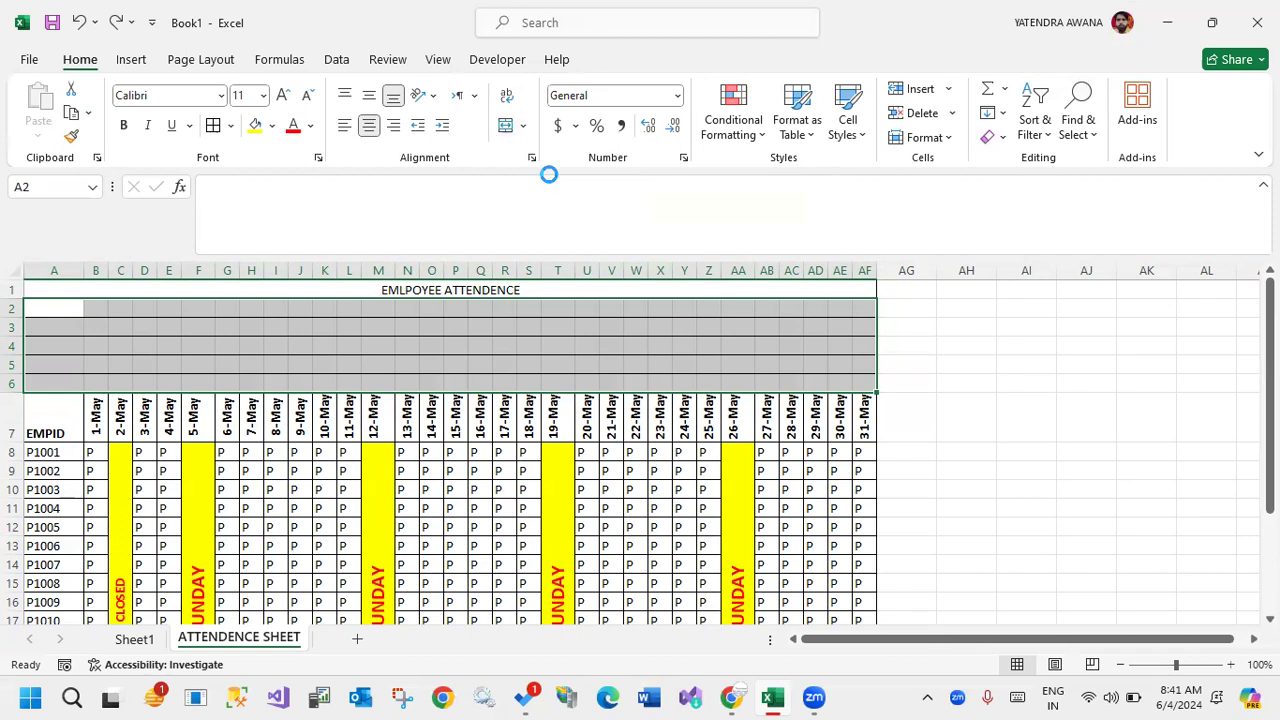
left_click(1065, 398)
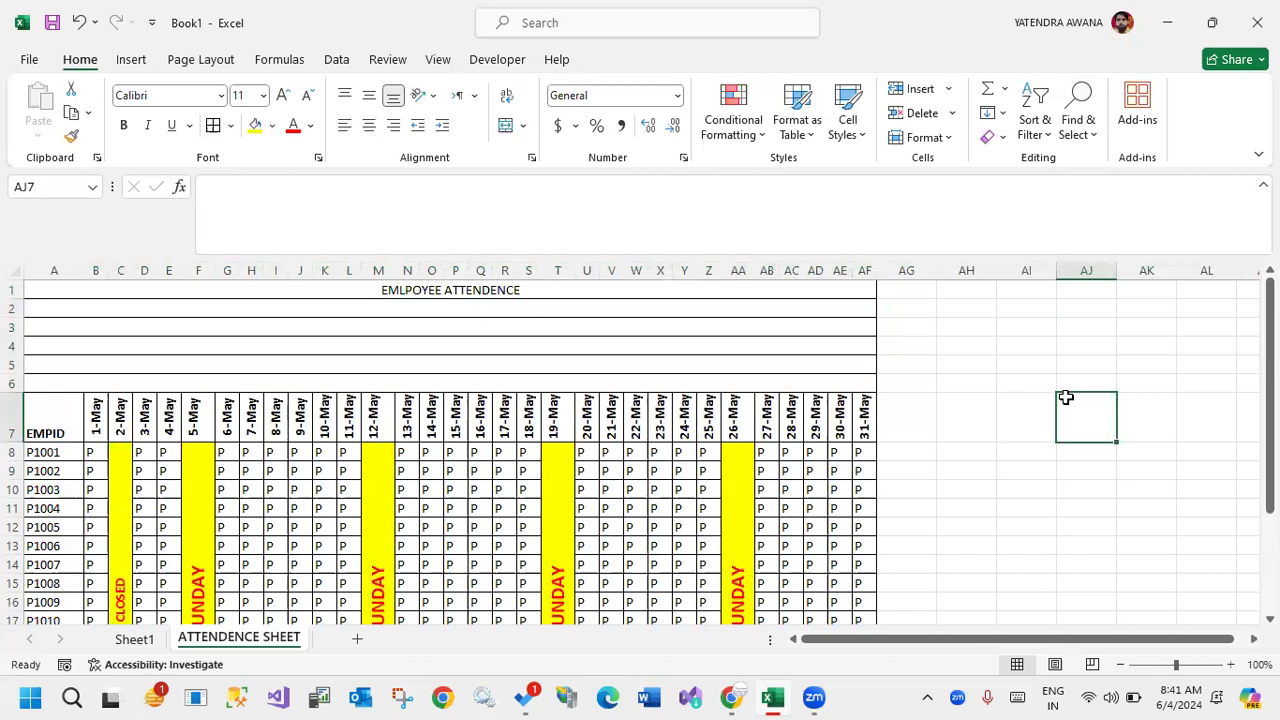
Add outside borders around the blank block A25:AF31 below the last employee row.
scroll(650, 400, "down", 5)
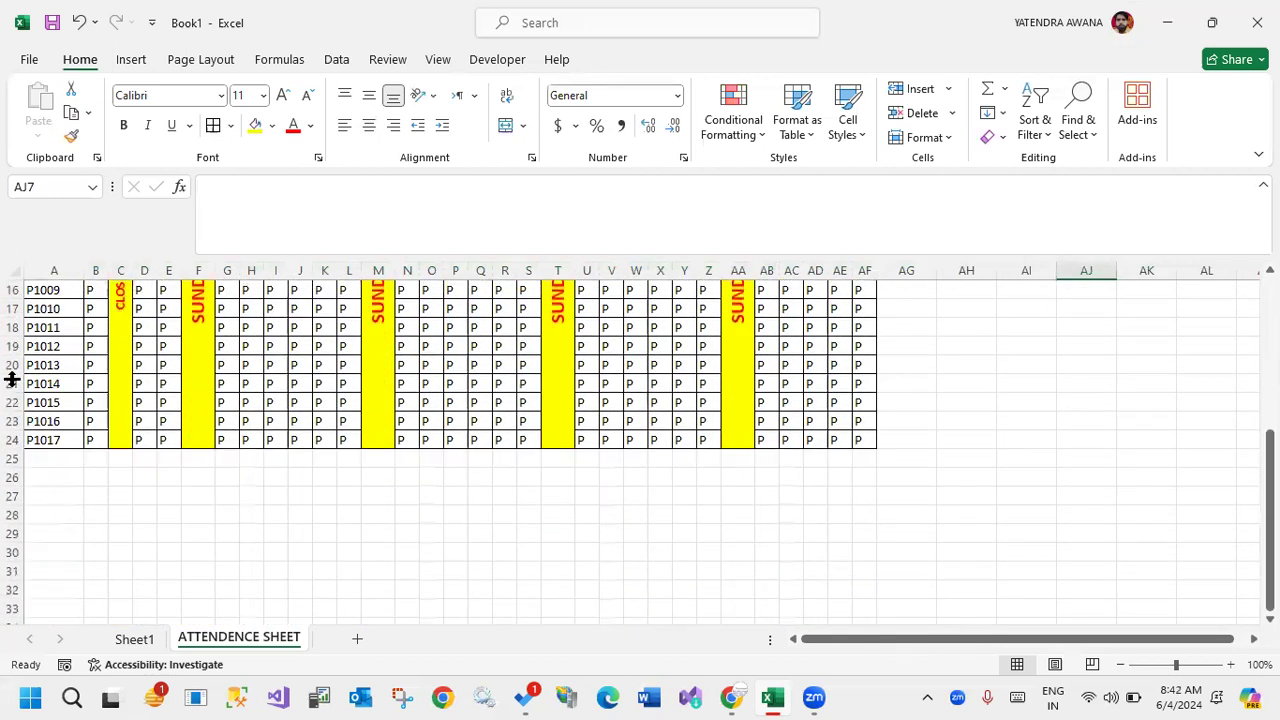
left_click_drag(32, 458, 845, 560)
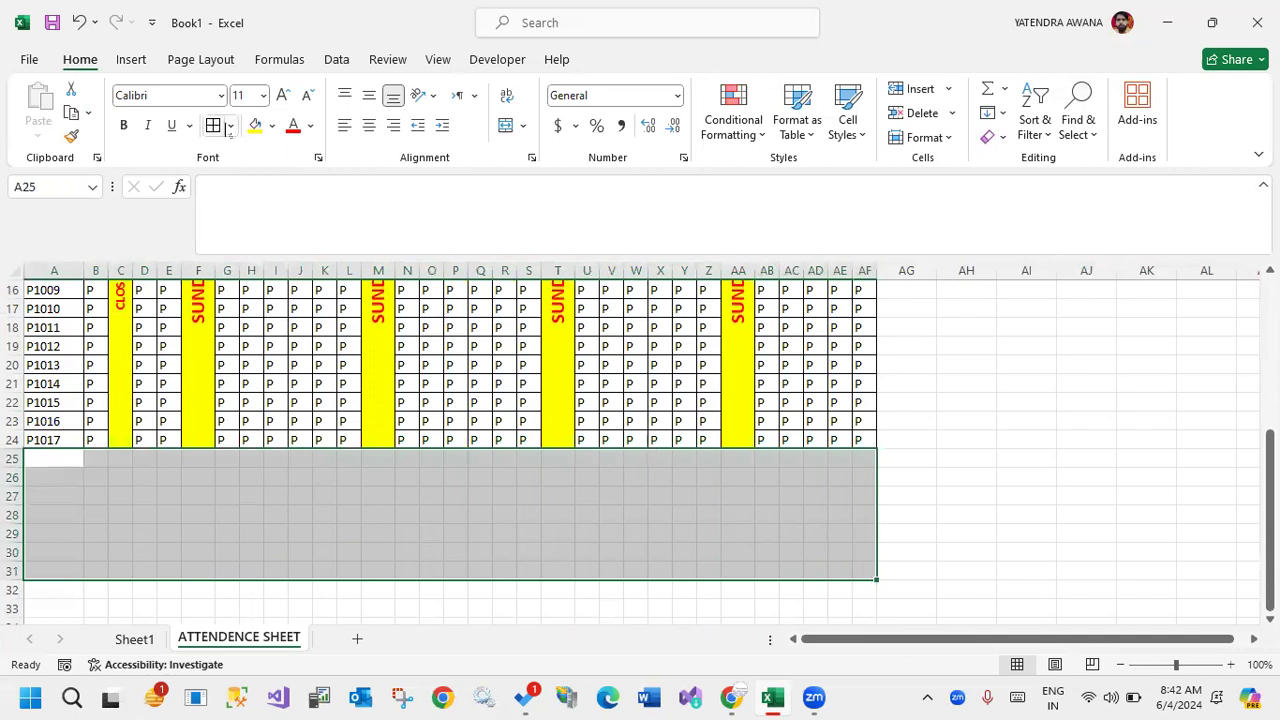
left_click(230, 125)
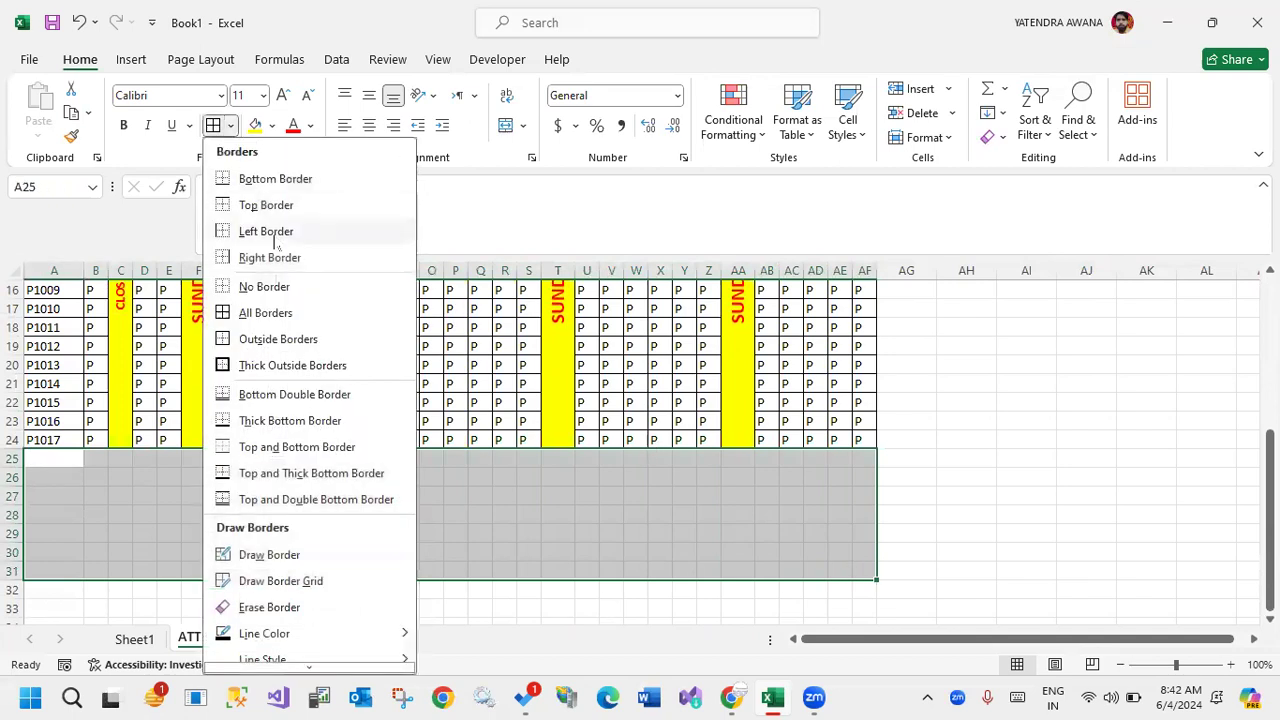
left_click(277, 341)
Draw two signature-style lines by applying a bottom border to A28:I28 and to W28:AF28.
left_click_drag(43, 514, 272, 514)
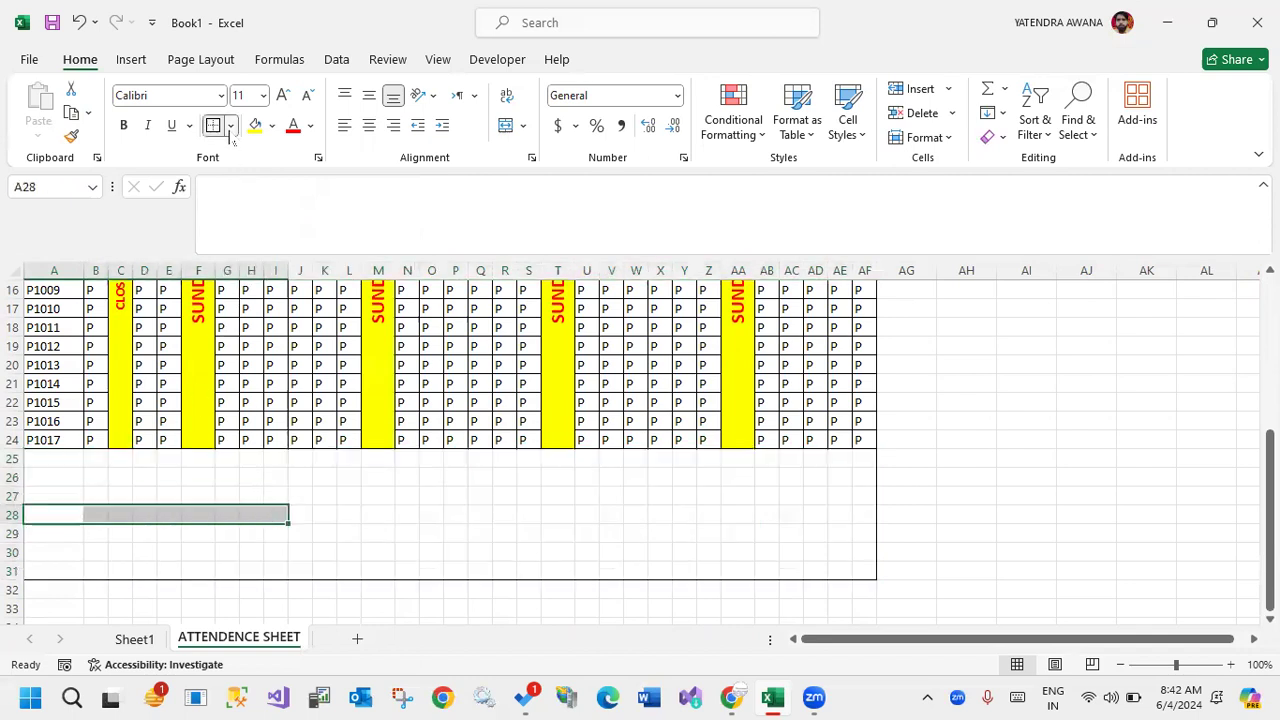
left_click(230, 127)
left_click(285, 177)
left_click_drag(640, 515, 857, 514)
left_click(212, 127)
left_click(397, 535)
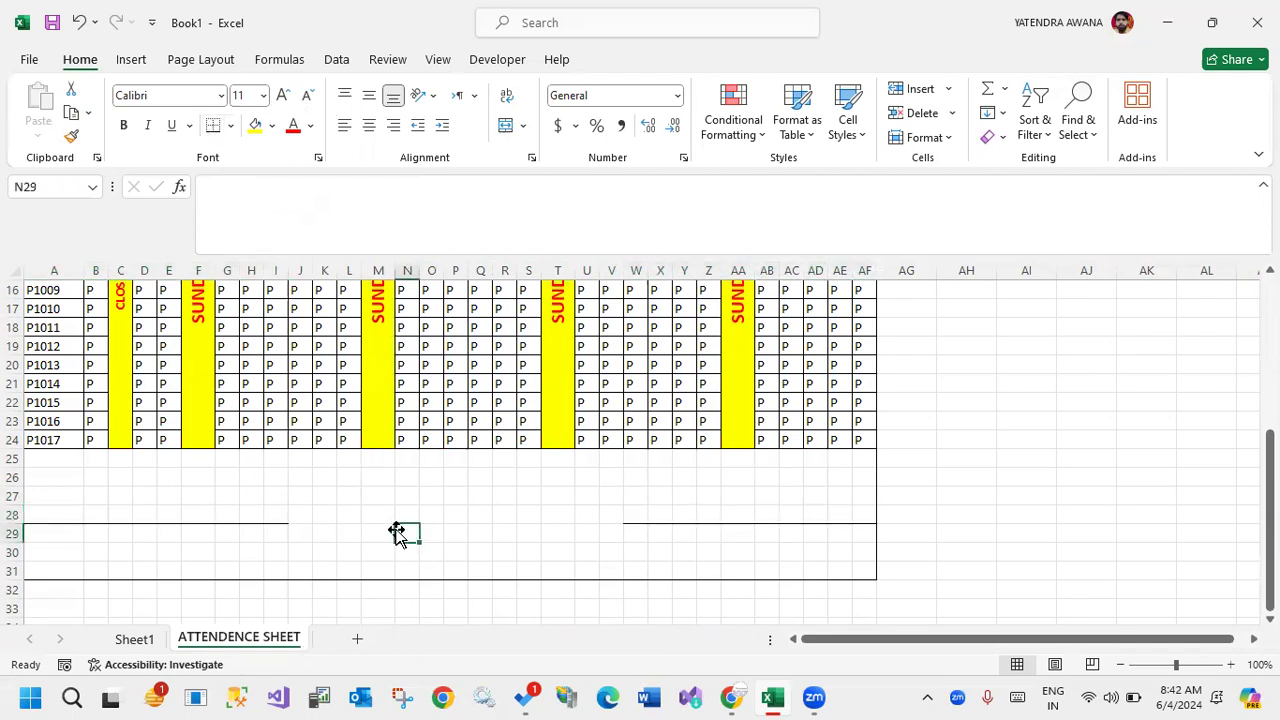
Make the EMLPOYEE ATTENDENCE title in row 1 bold.
scroll(503, 517, "up", 5)
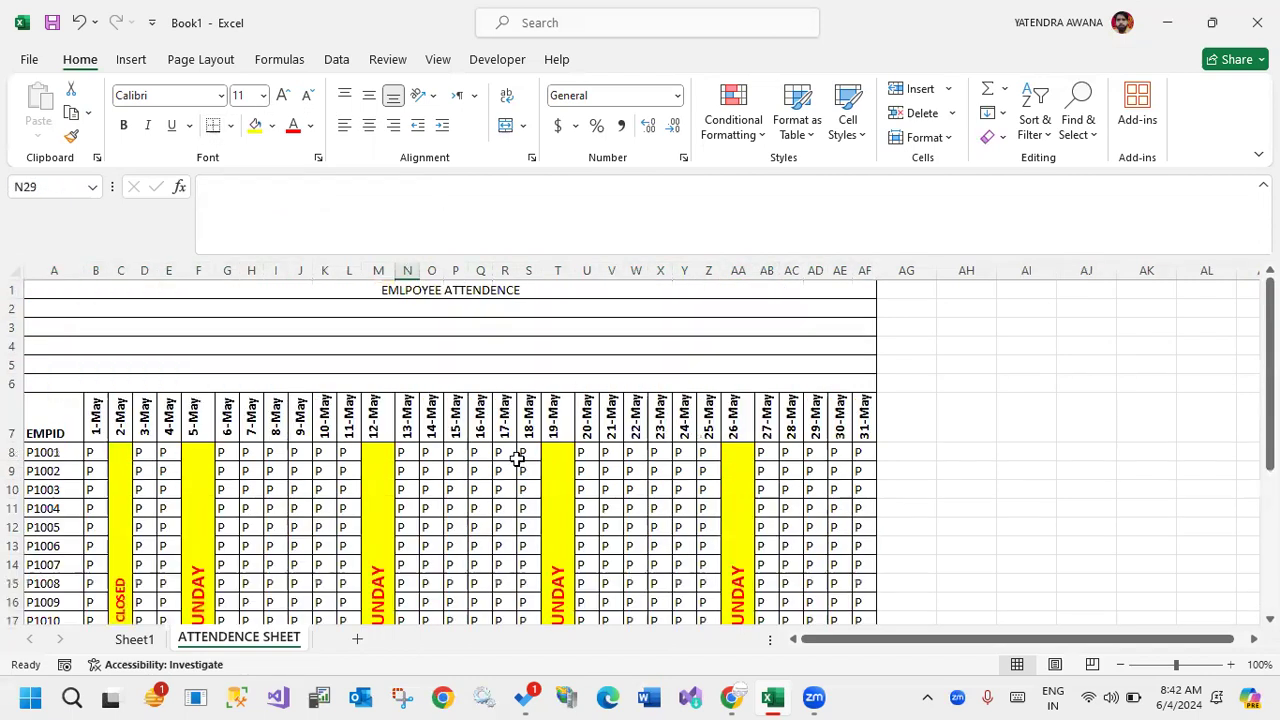
left_click(462, 293)
left_click(123, 127)
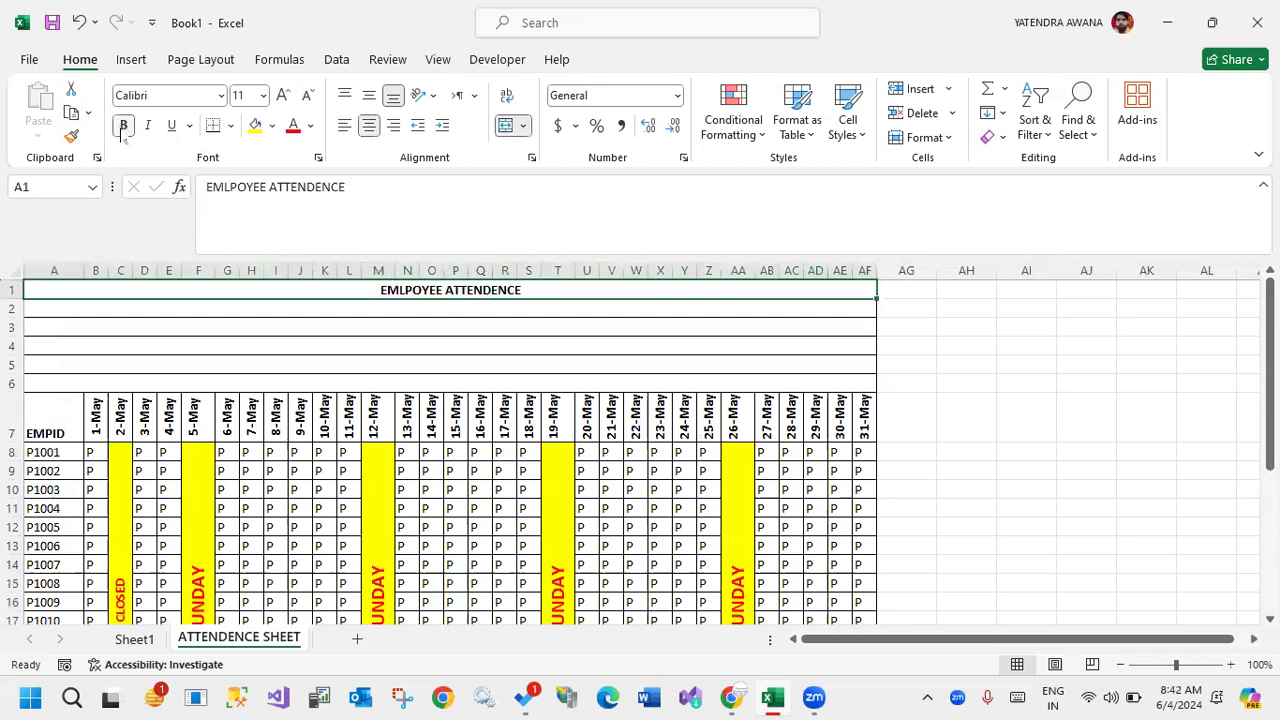
Add a new worksheet and enter the headers SNO, PRODUCT, QTY, CITY and PRICE in A1:E1.
left_click(357, 641)
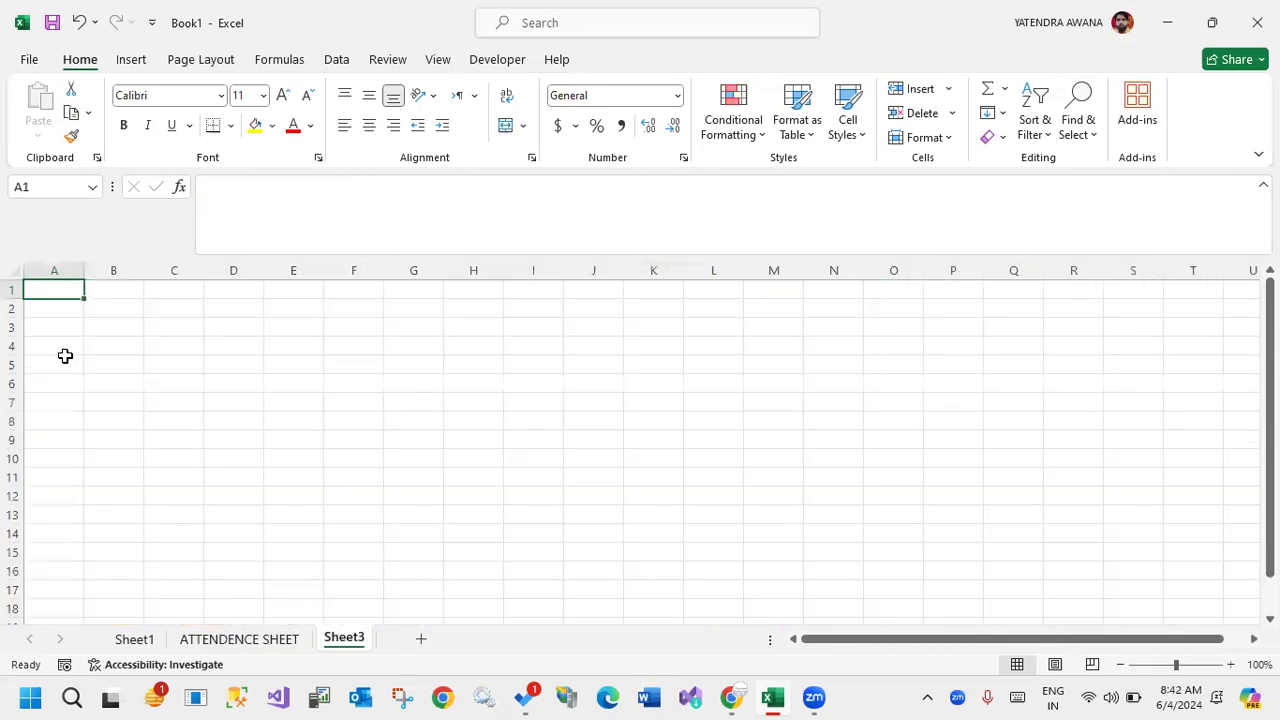
type("SNO")
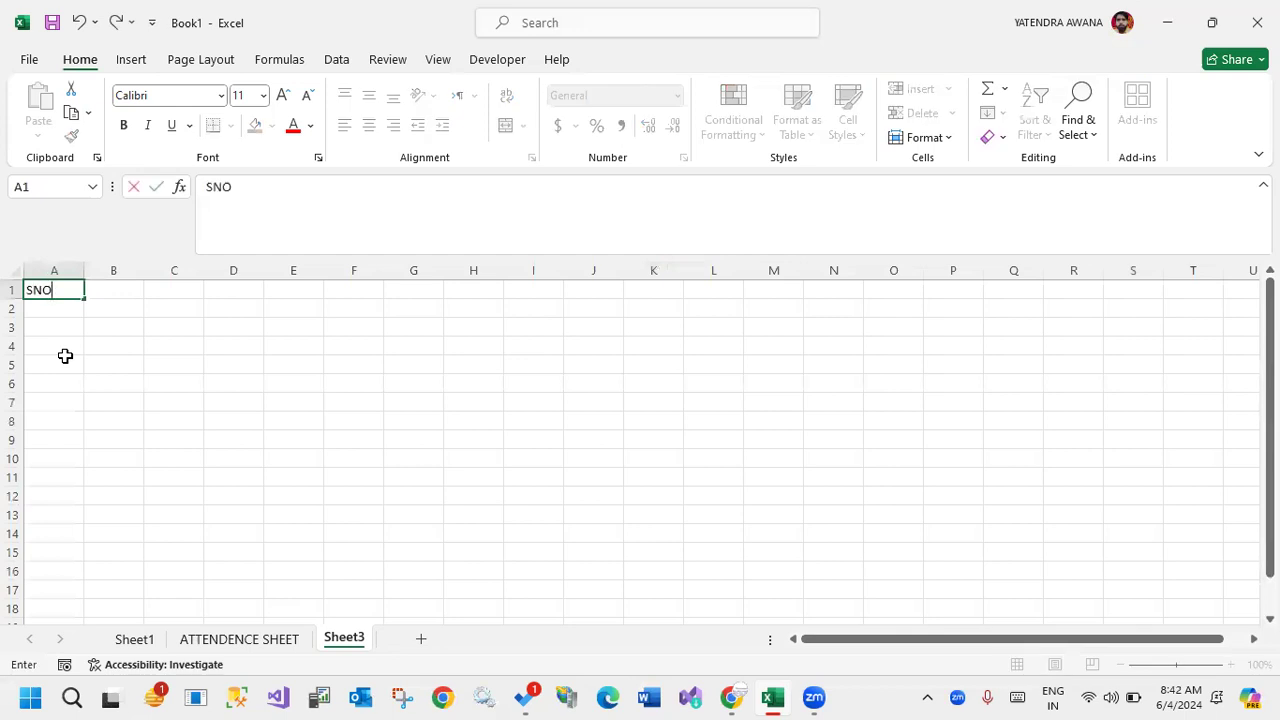
key("Tab")
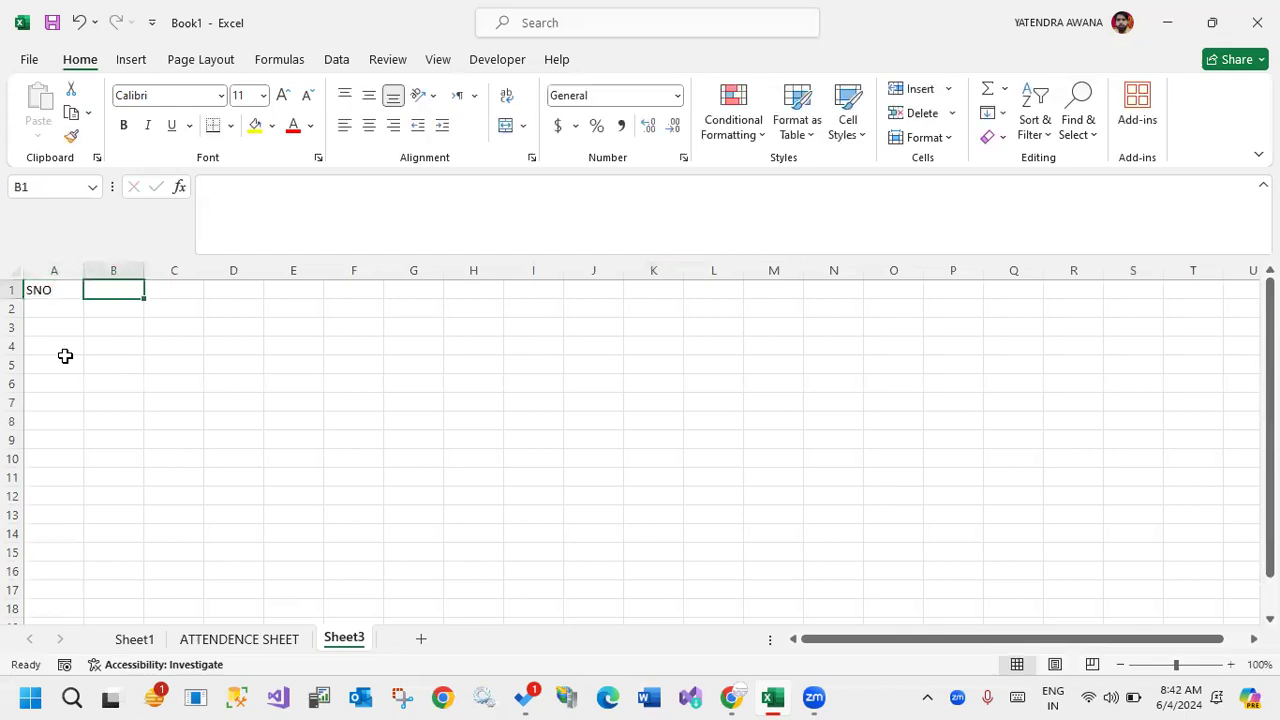
type("PRODUCT")
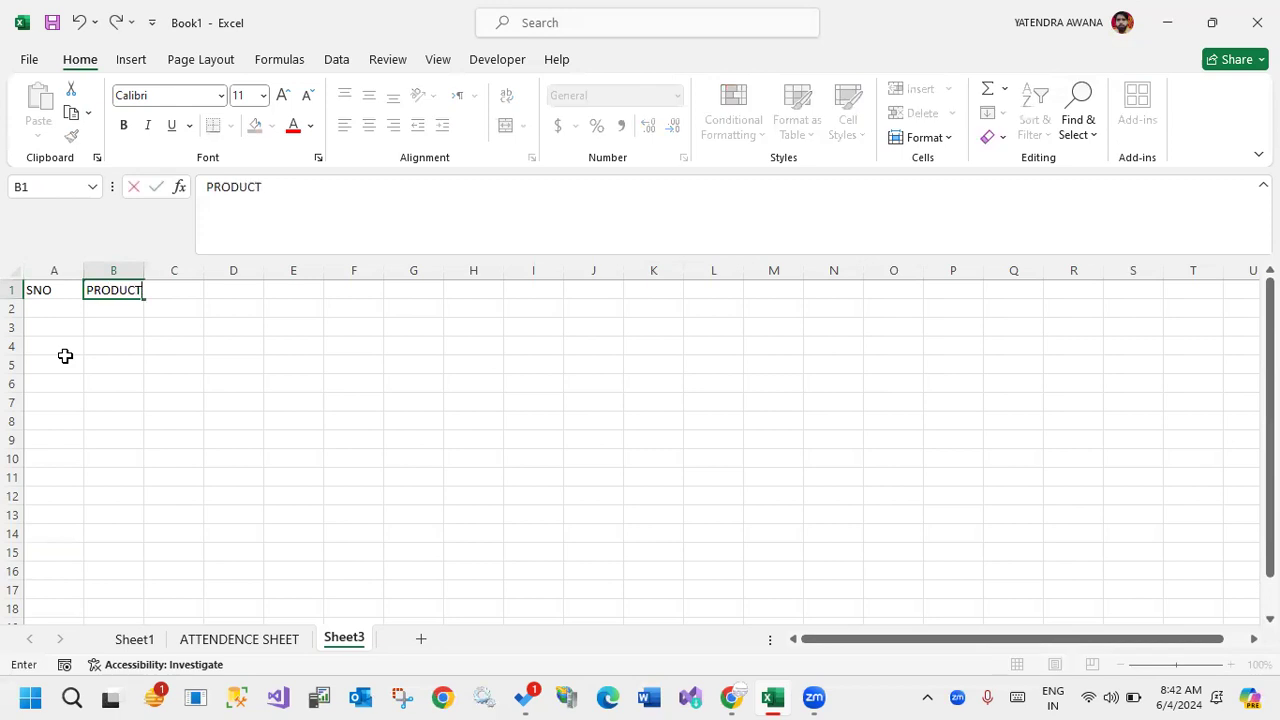
key("Tab")
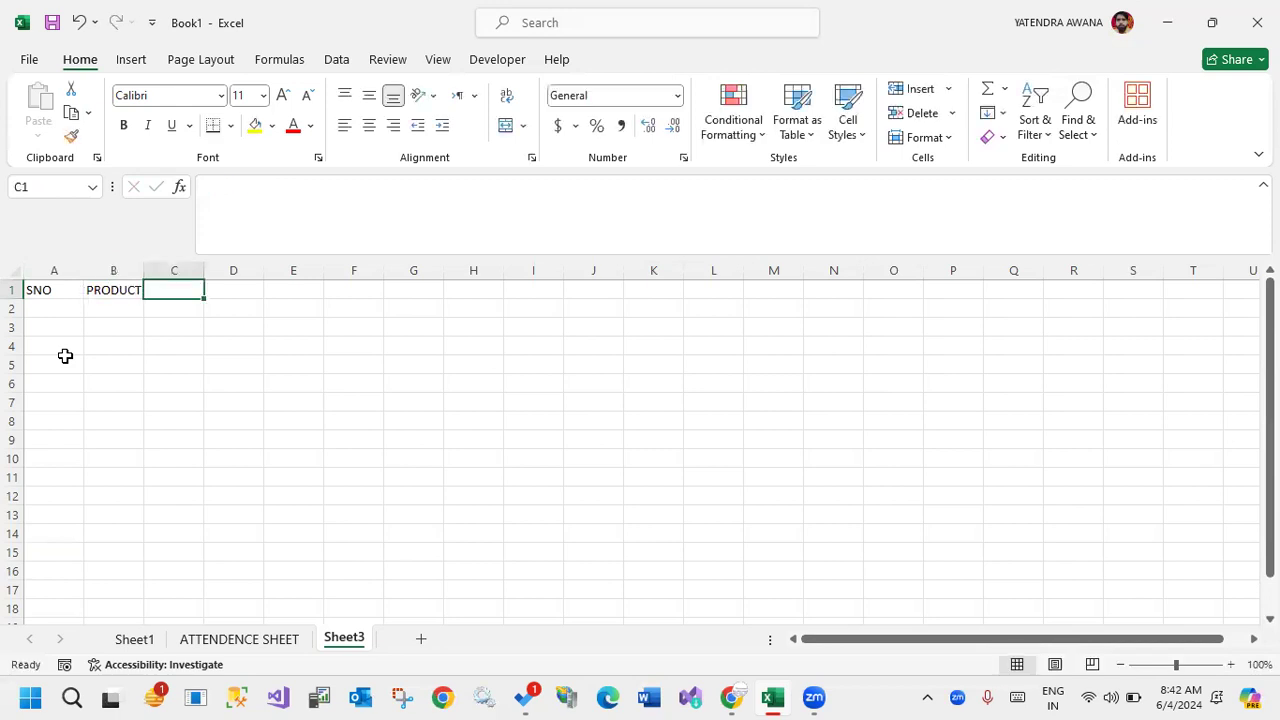
type("QTY")
key("Tab")
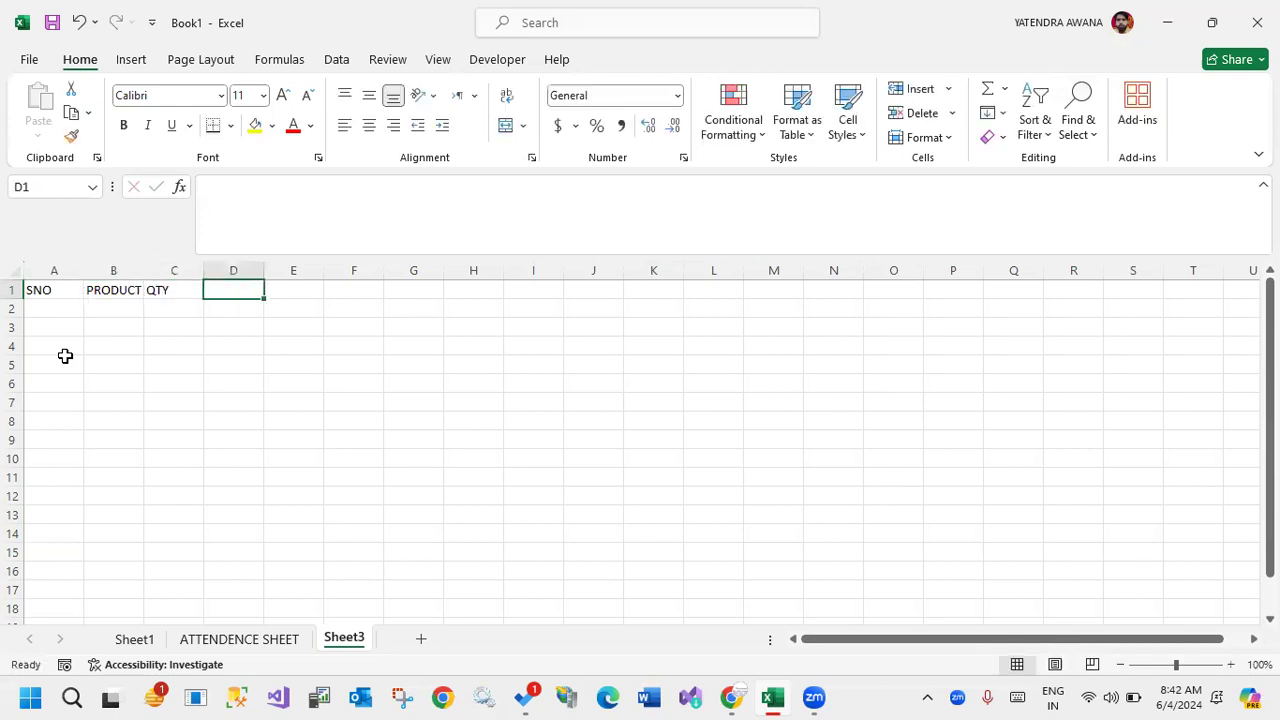
type("CITY")
key("Tab")
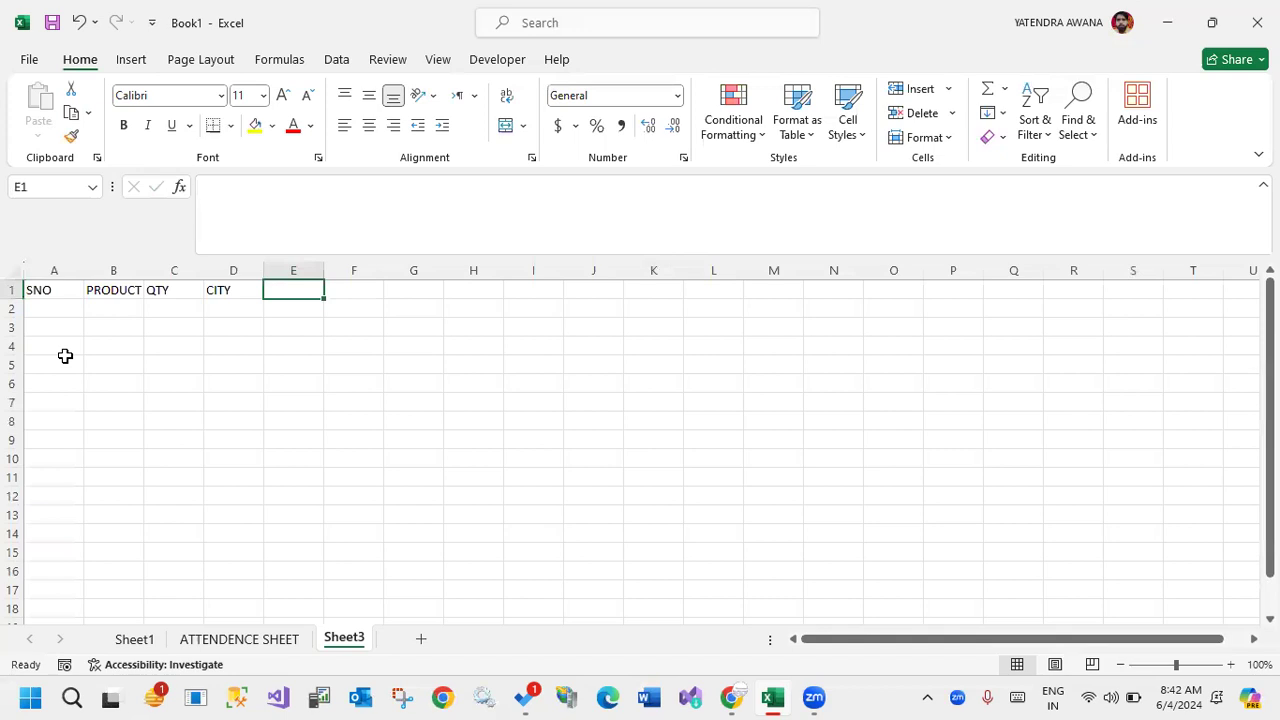
type("PRICE")
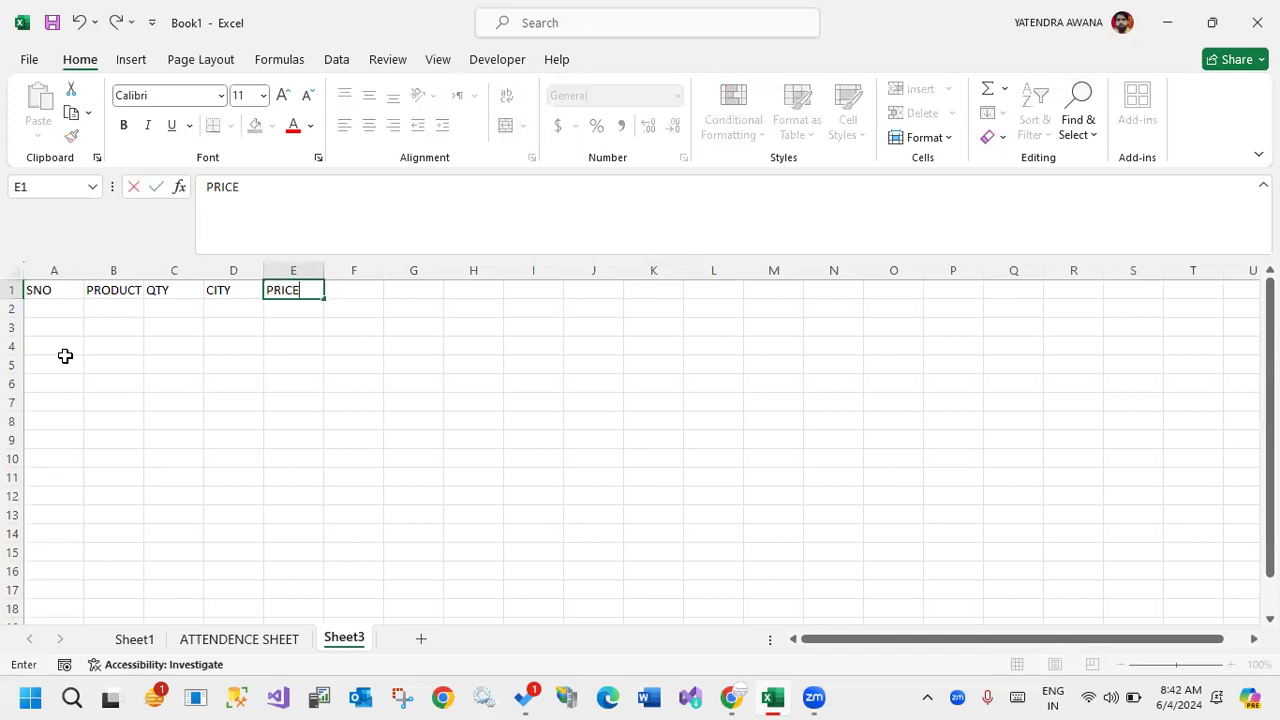
key("Tab")
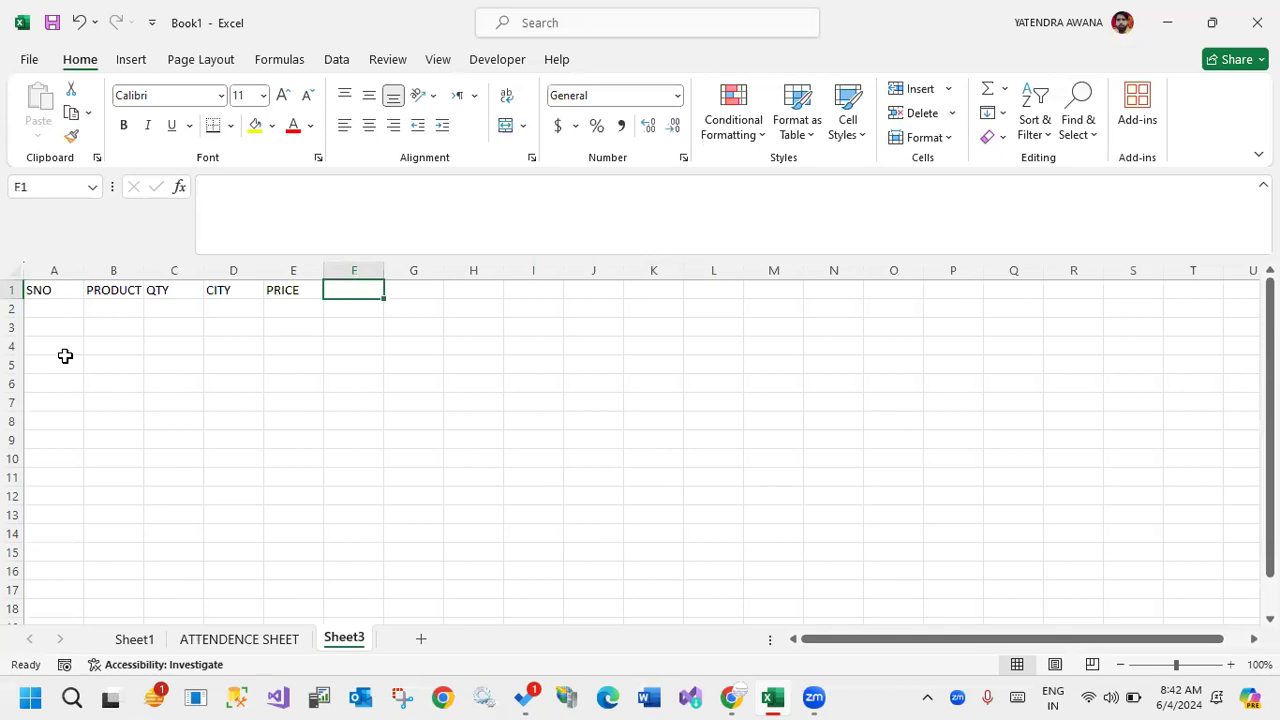
Enter the headers %, % PRICE, DATE and DATE in F1:I1.
type("%")
key("Tab")
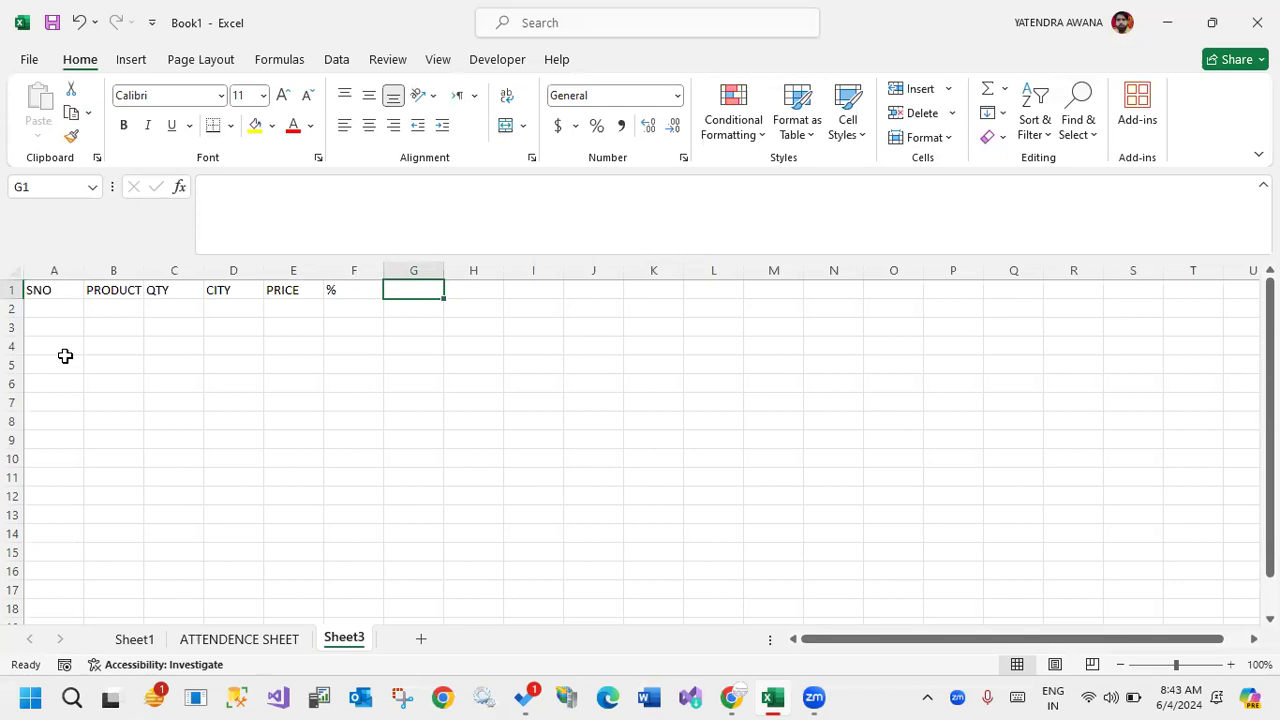
type("% PRICE")
key("Tab")
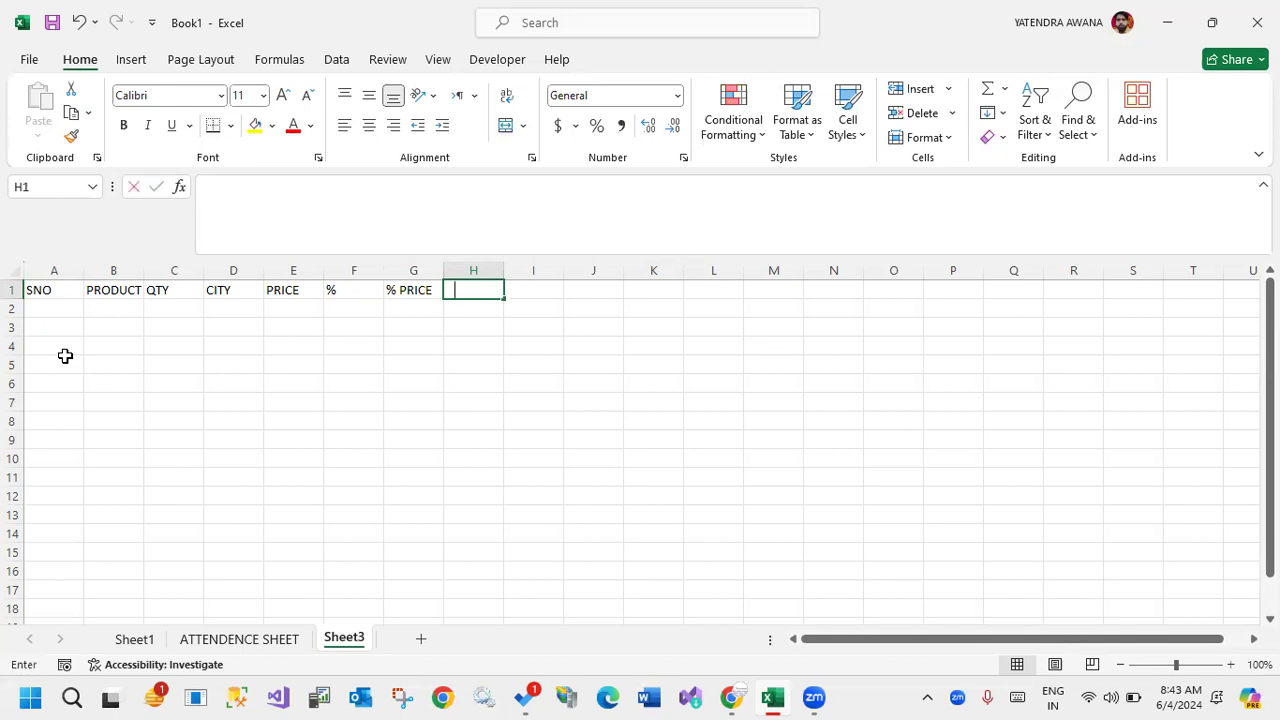
type("DATE")
key("Tab")
type("DATE")
key("Tab")
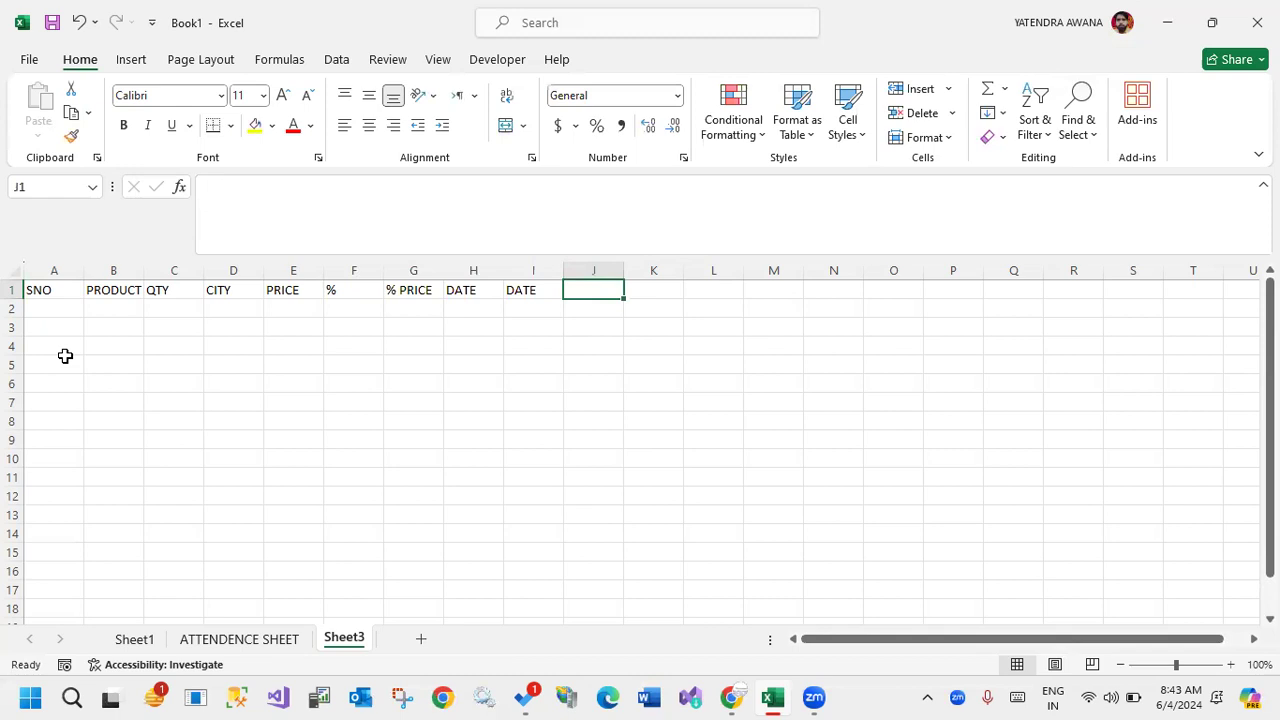
Enter the headers TIME, FRACTION and PRICE in J1:L1.
type("TIME")
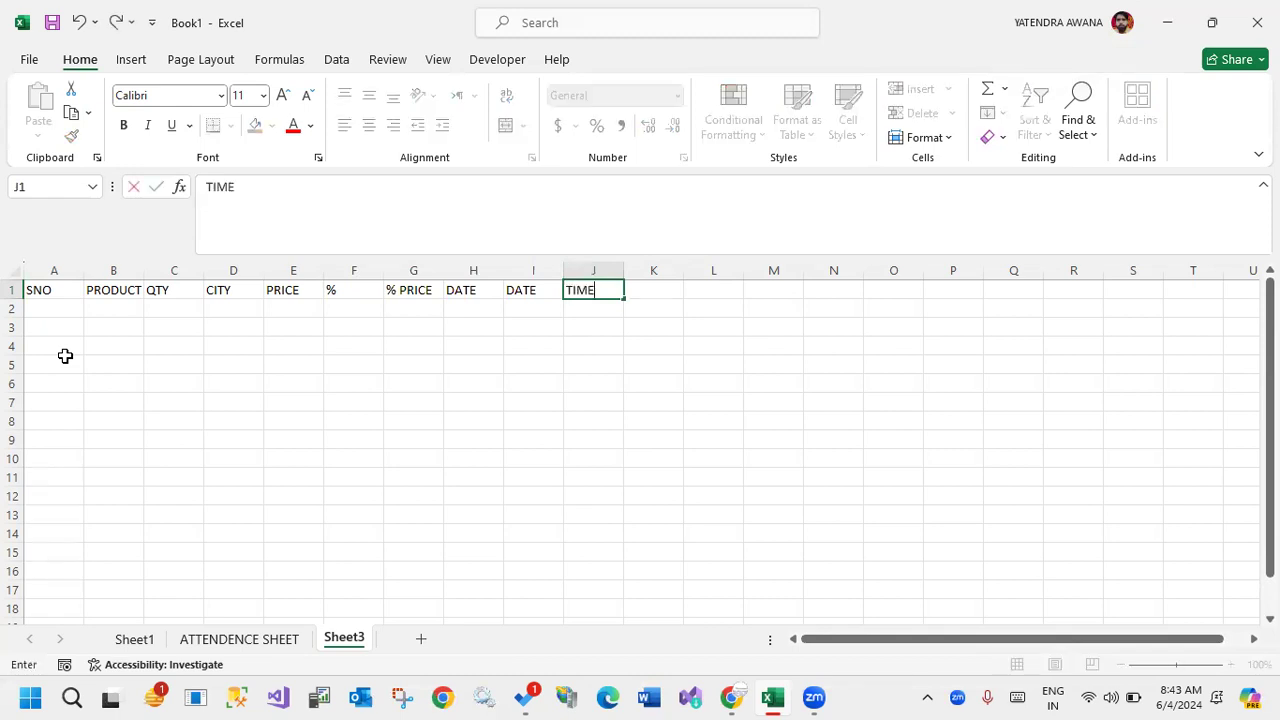
key("Tab")
type("FRACTION")
key("Tab")
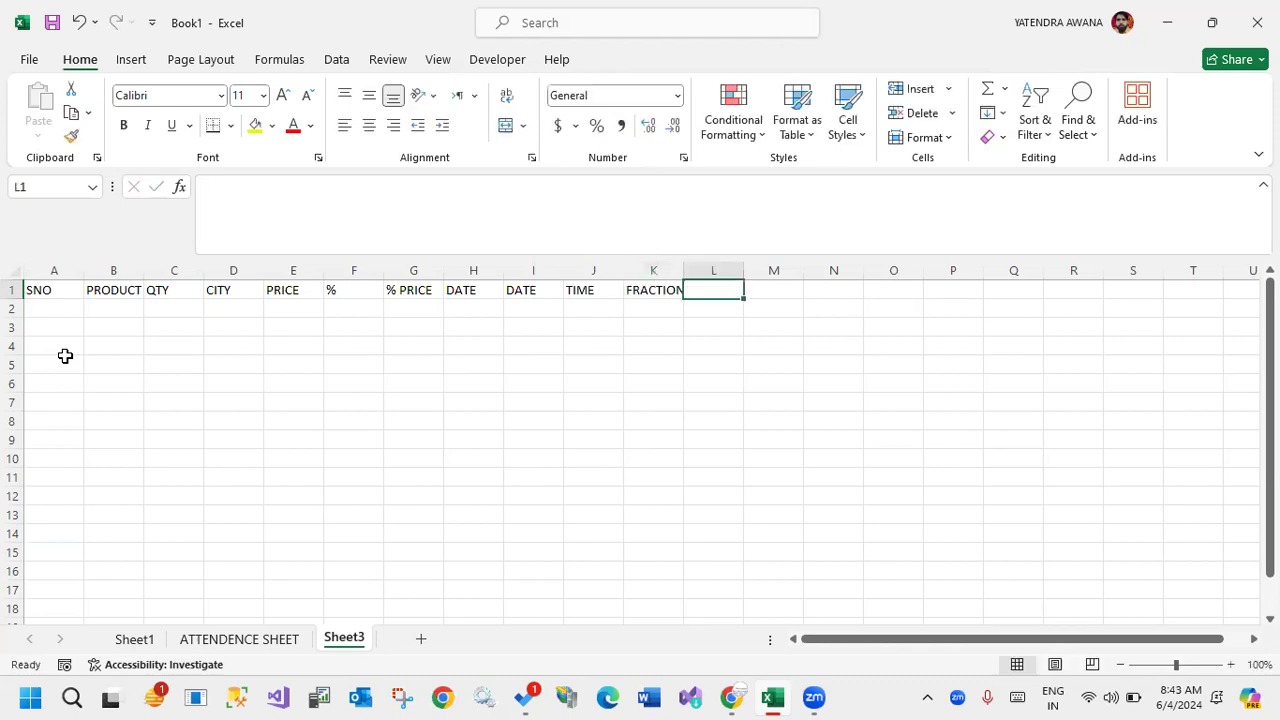
type("PRICE")
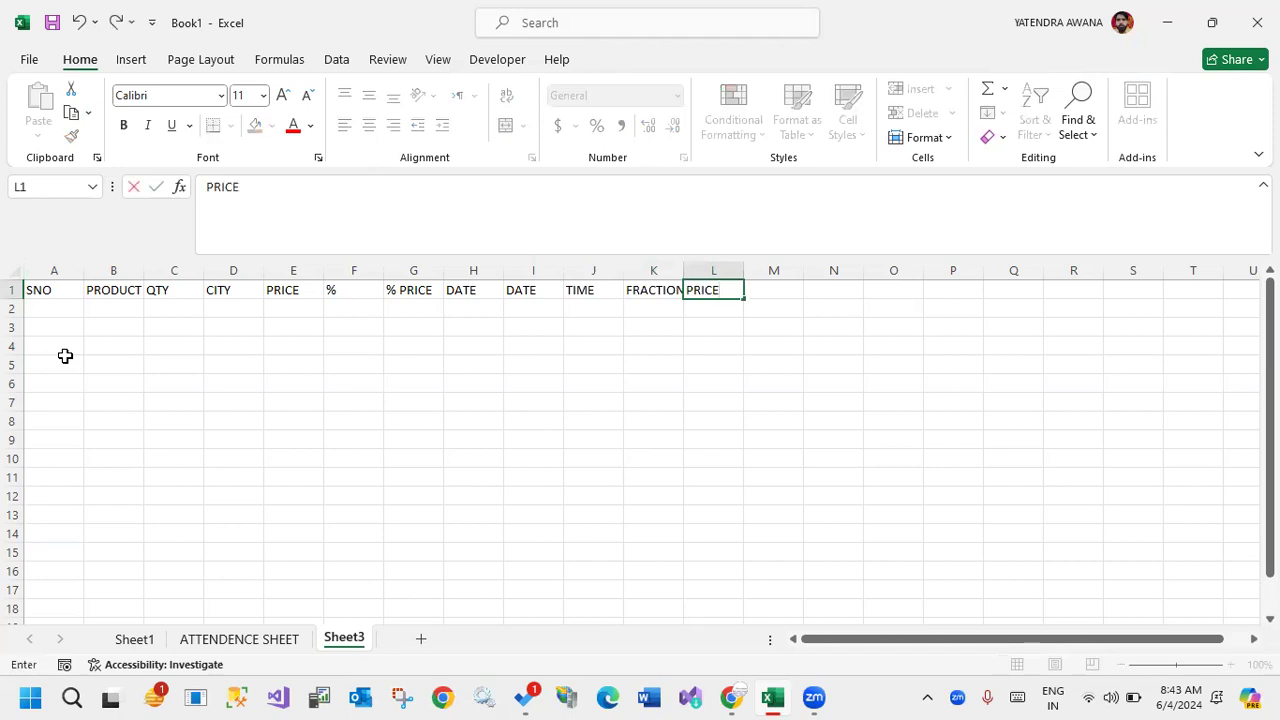
key("Return")
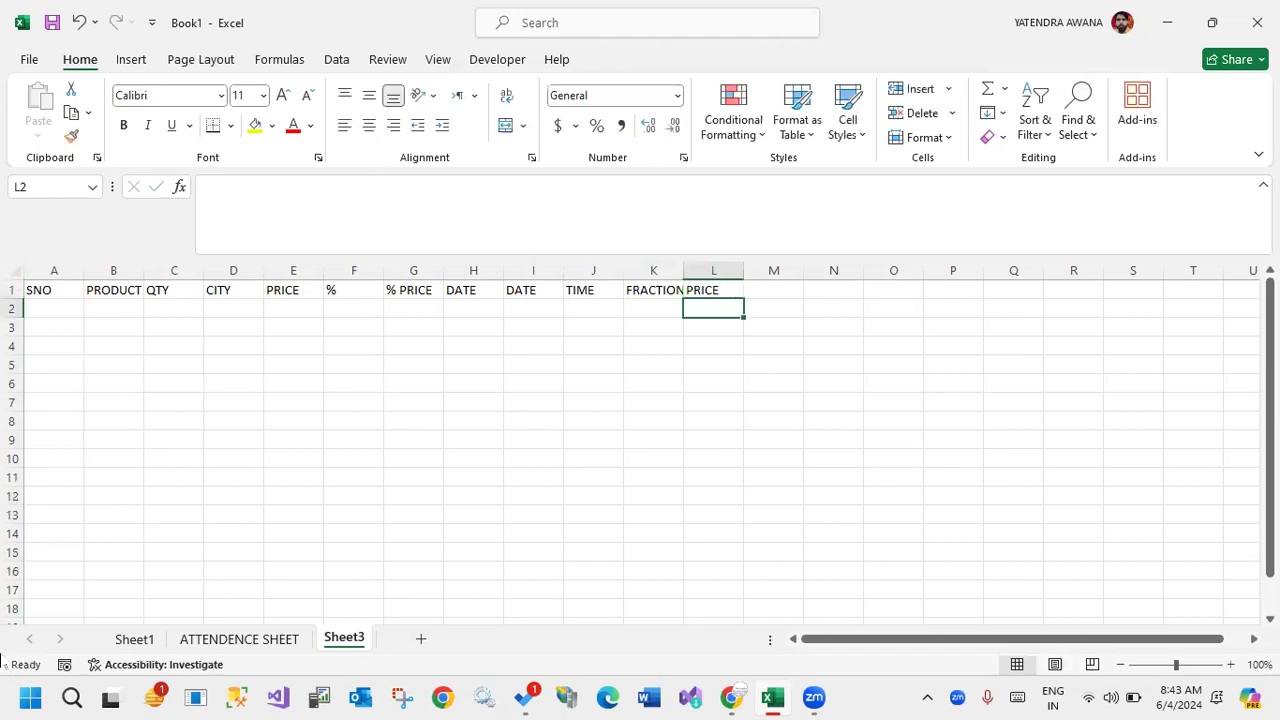
Auto-fit the FRACTION column to its header and apply all borders to A1:L18.
double_click(685, 268)
left_click_drag(57, 290, 728, 497)
left_click_drag(728, 552, 714, 609)
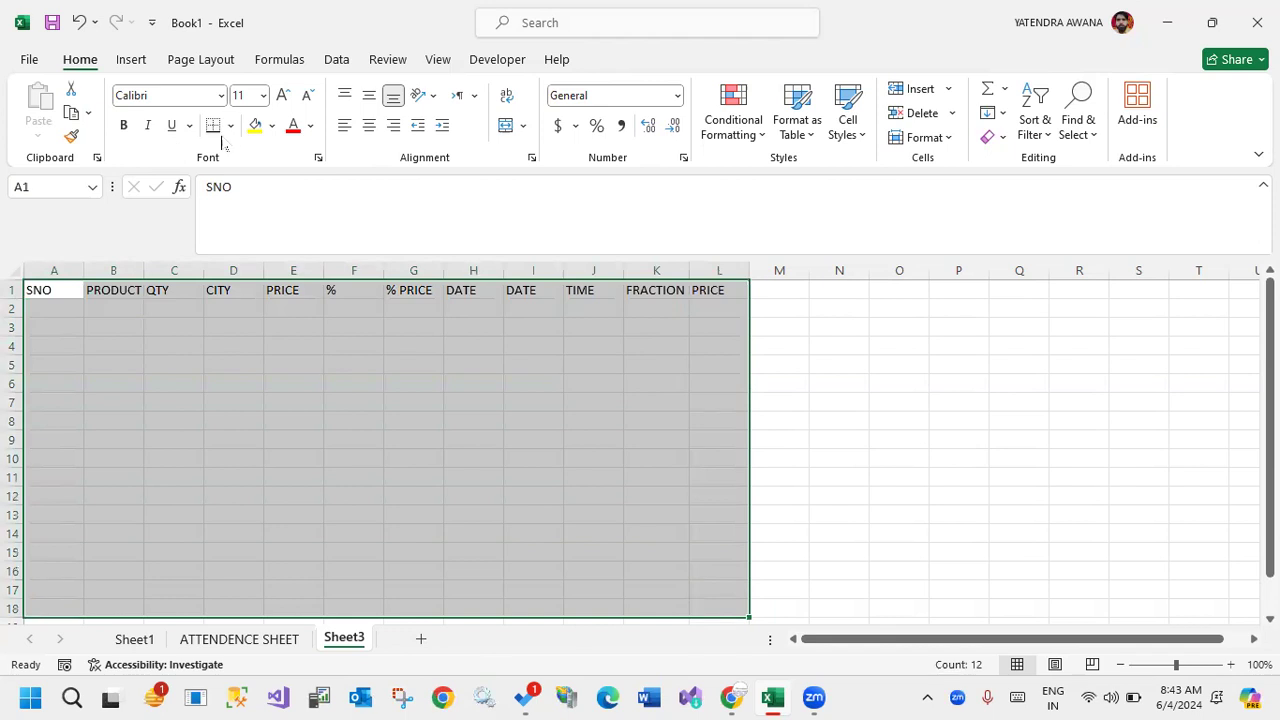
left_click(231, 126)
left_click(251, 314)
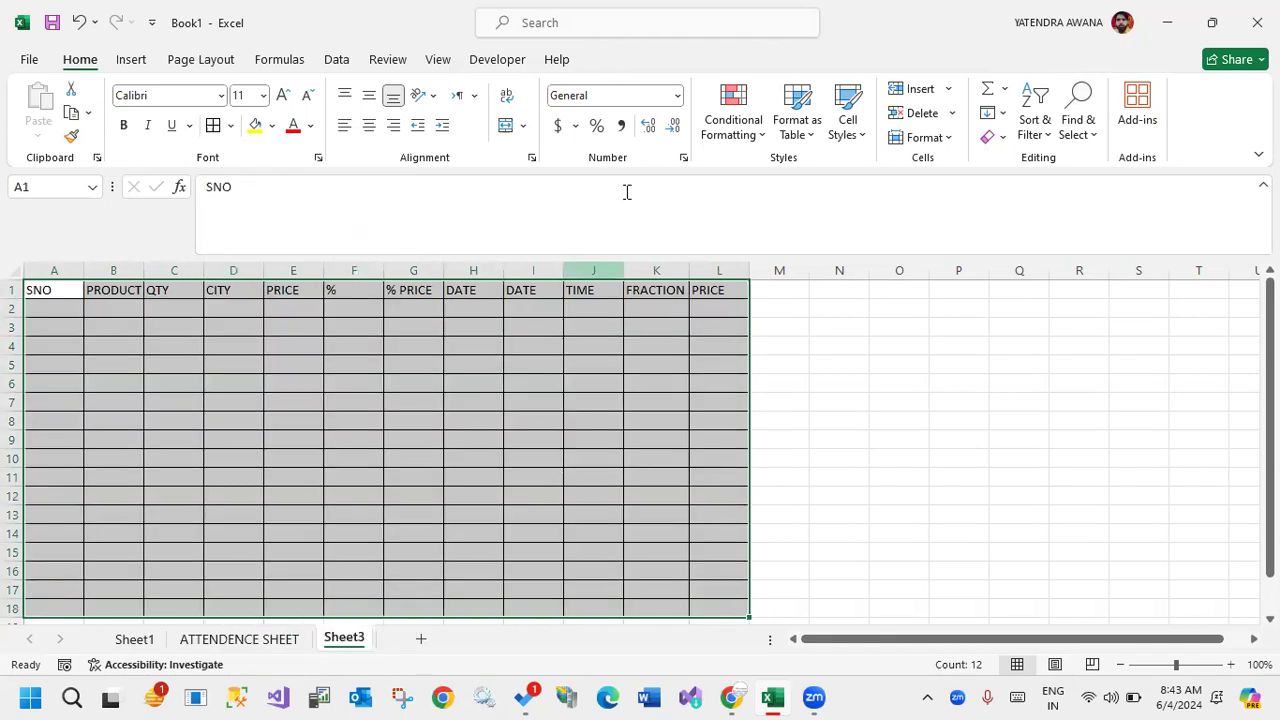
left_click(677, 96)
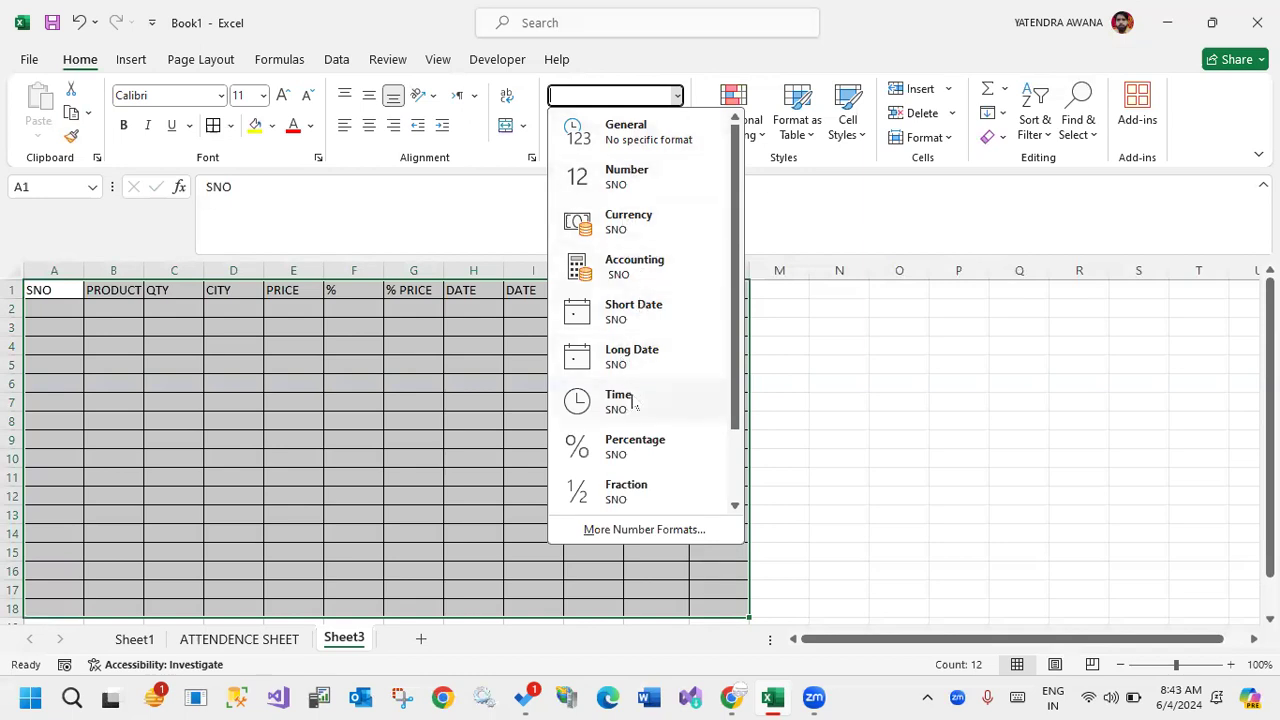
scroll(634, 409, "down", 2)
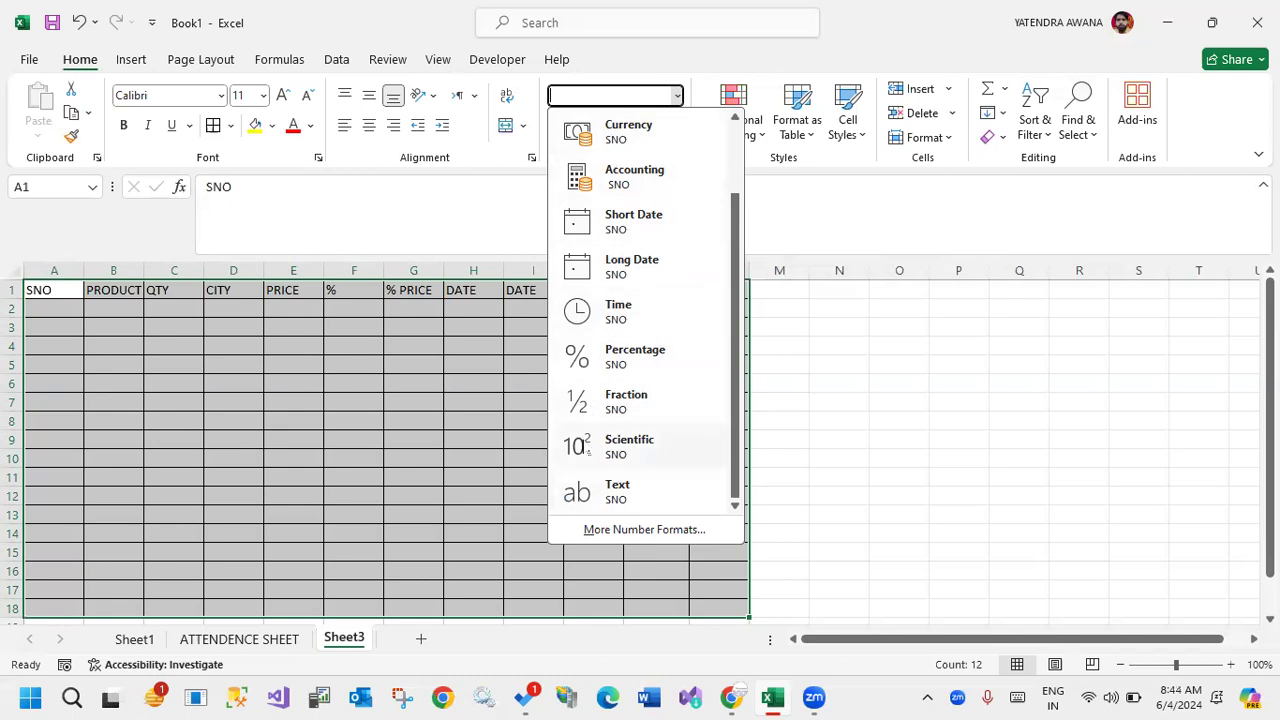
left_click(491, 426)
left_click(408, 420)
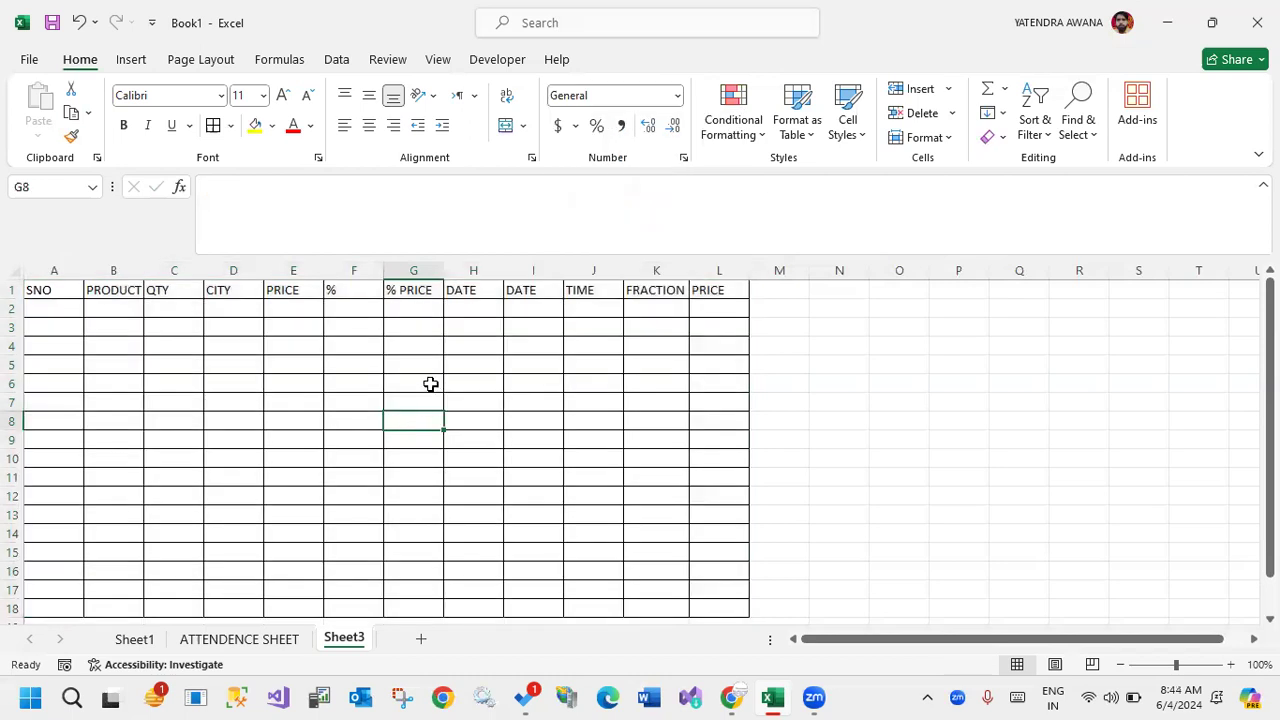
Apply the Currency number format to the PRICE cells E2:E18.
left_click_drag(305, 309, 277, 600)
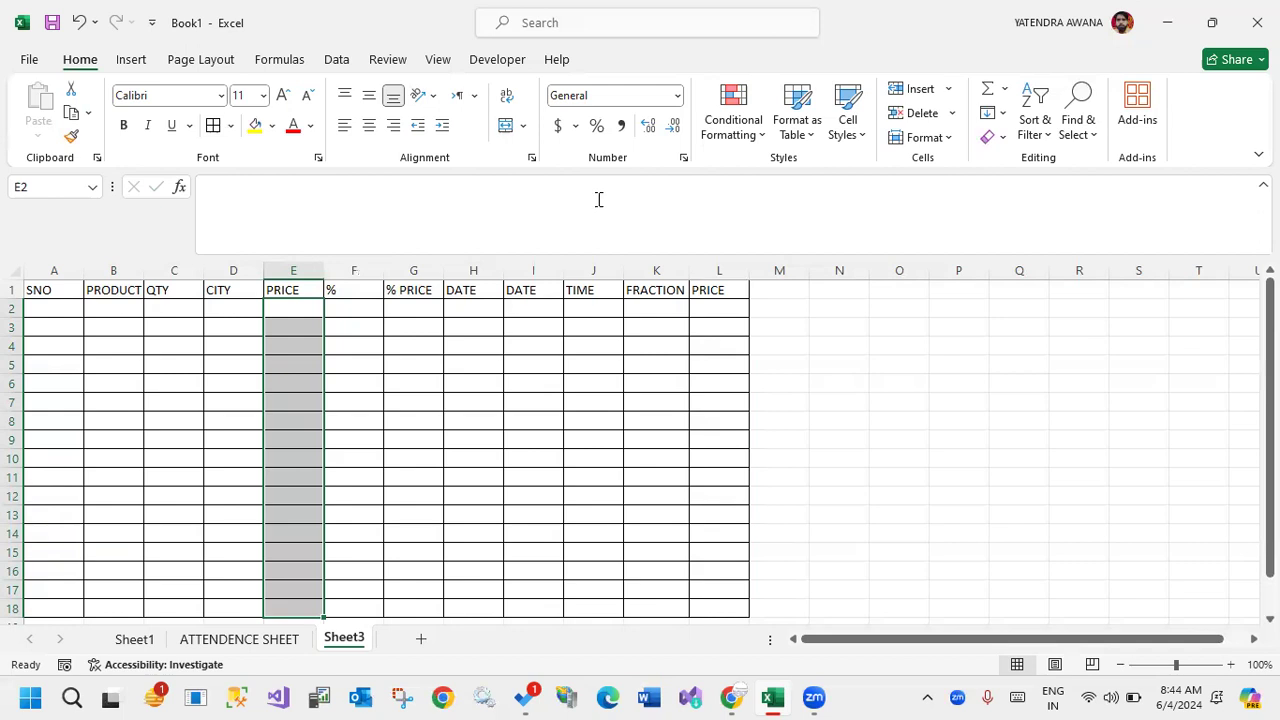
left_click(676, 95)
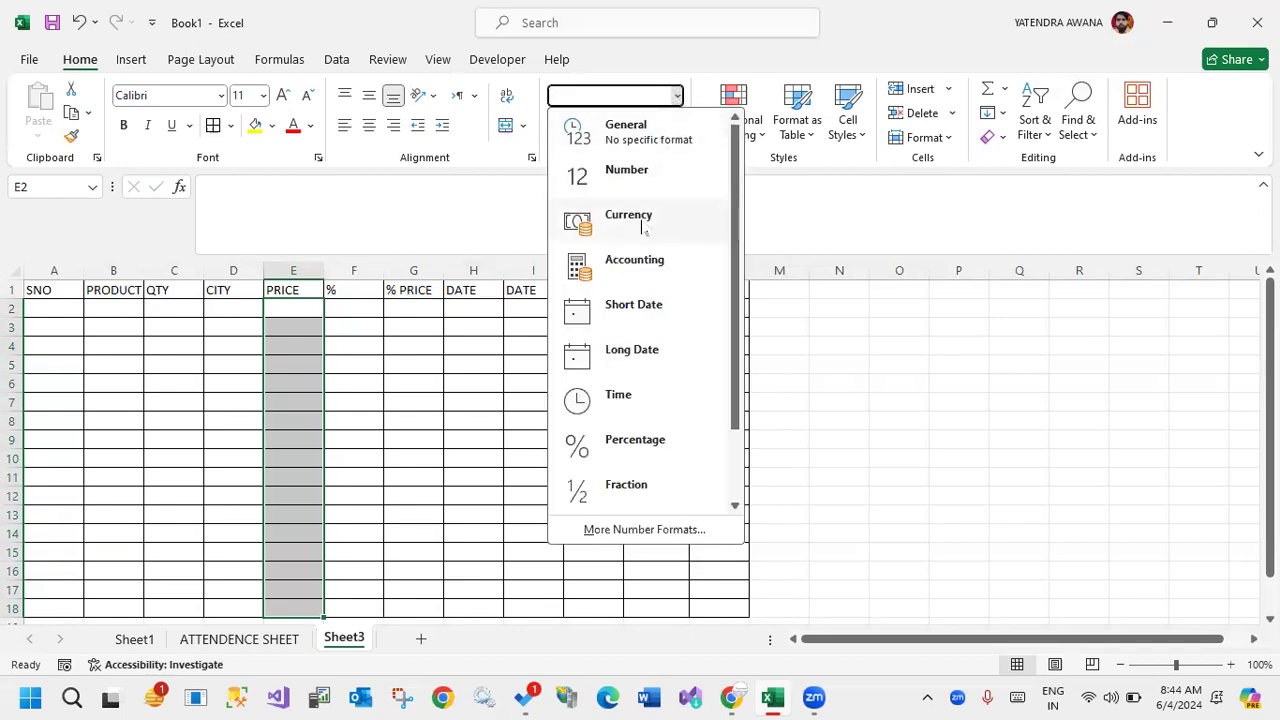
left_click(642, 226)
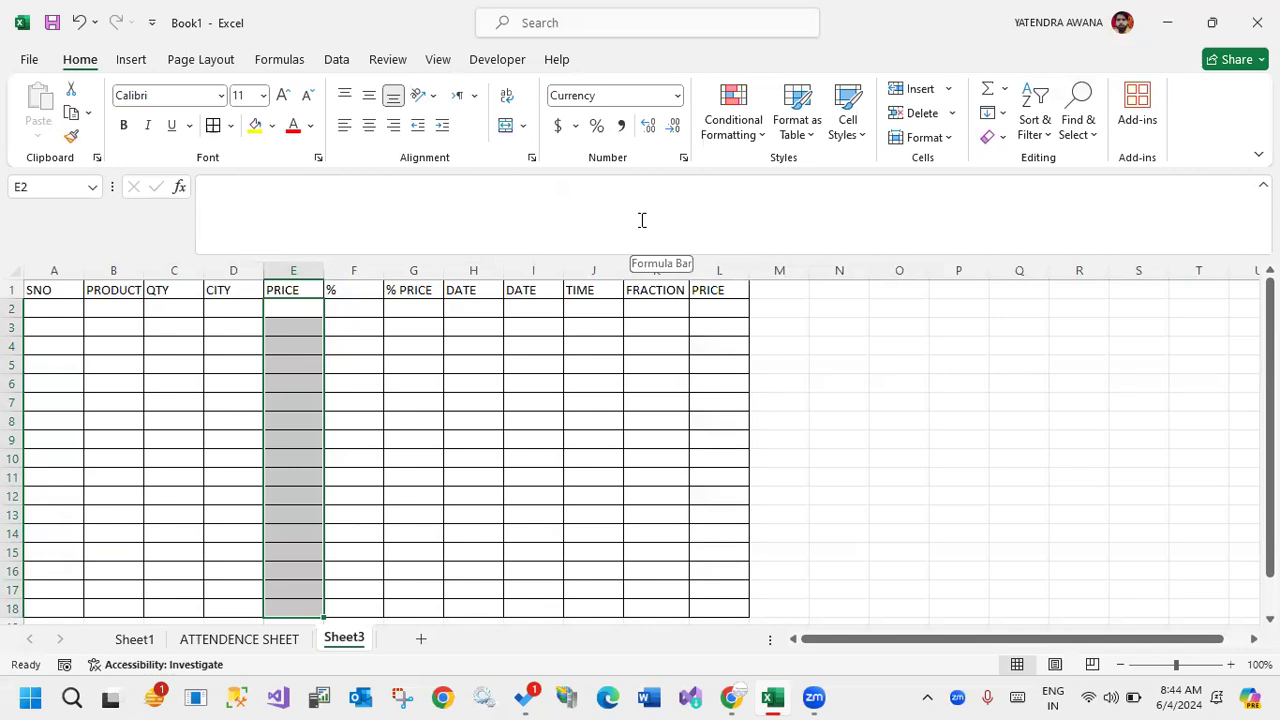
left_click(568, 342)
Apply the Short Date format to the first DATE column's cells H2:H18.
left_click_drag(467, 310, 490, 610)
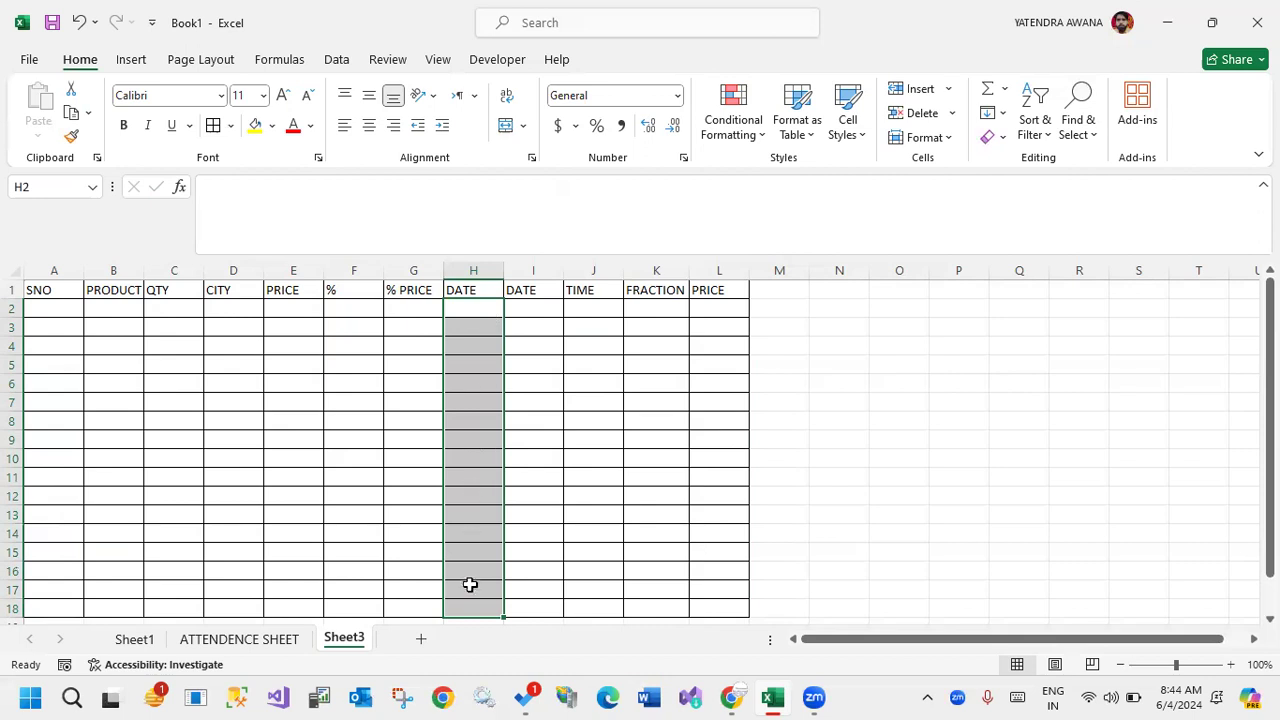
left_click(678, 96)
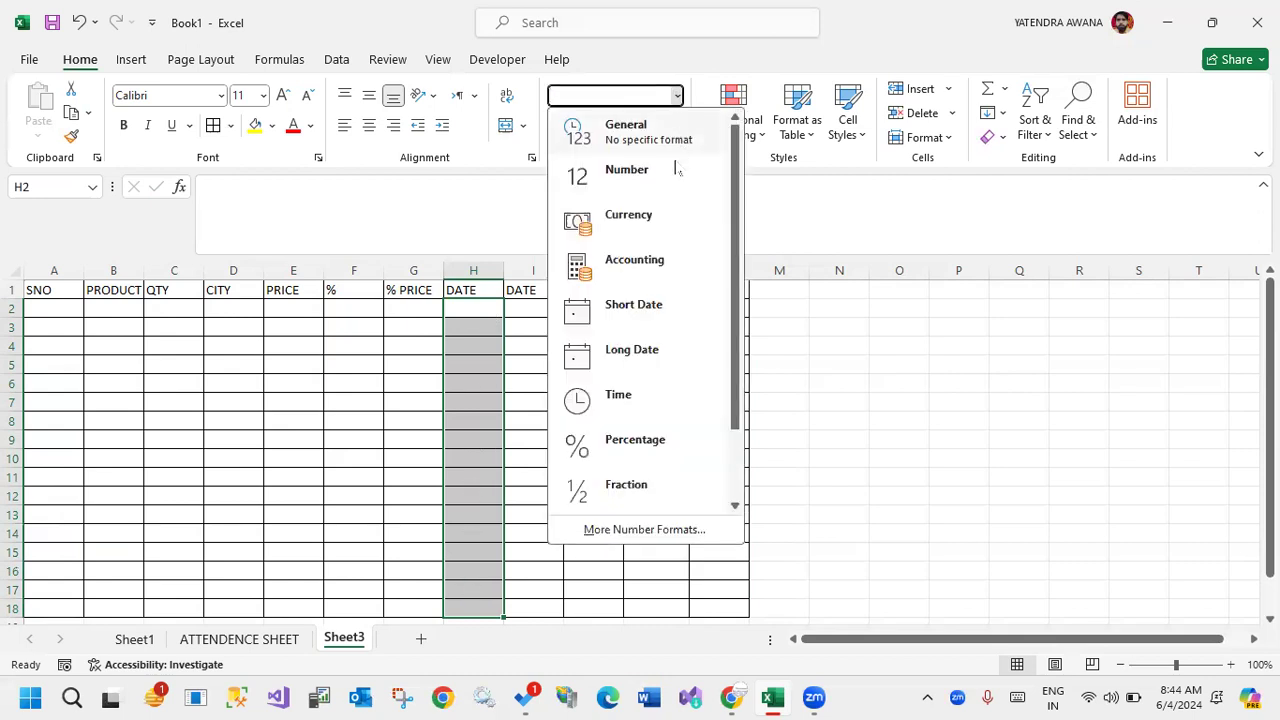
left_click(636, 312)
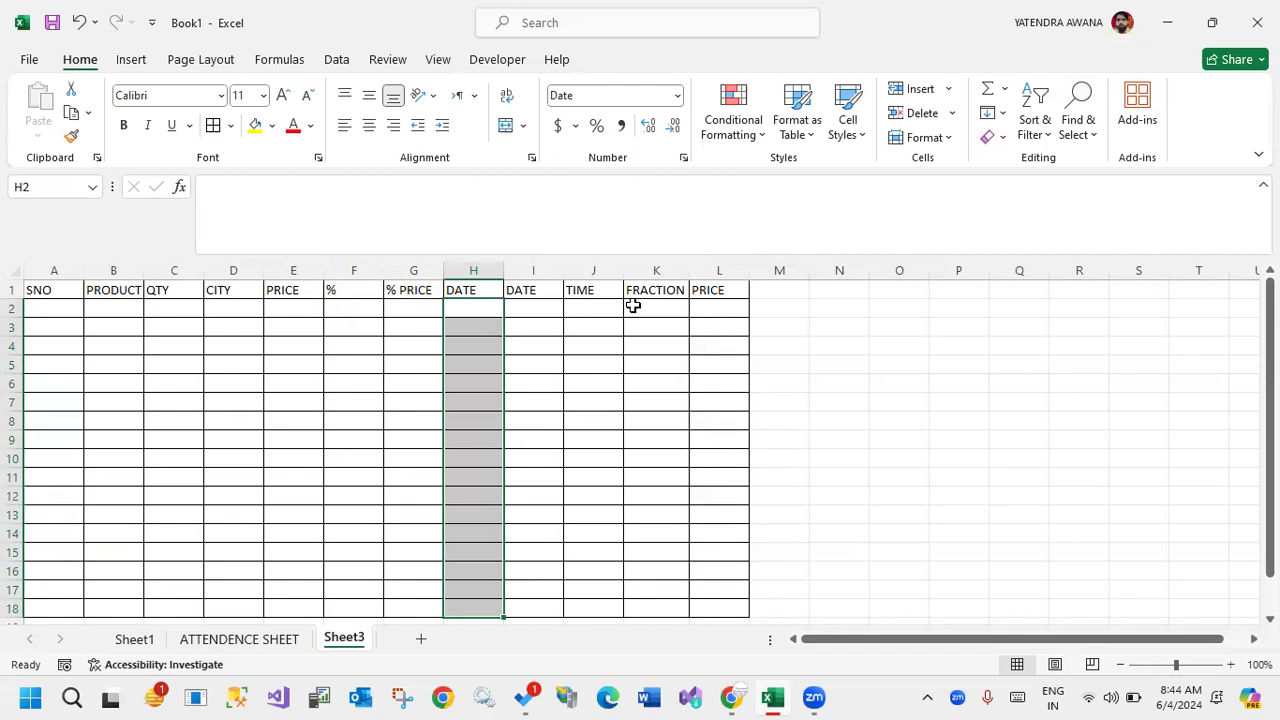
Apply the Number format to the QTY cells C2:C18.
left_click(301, 309)
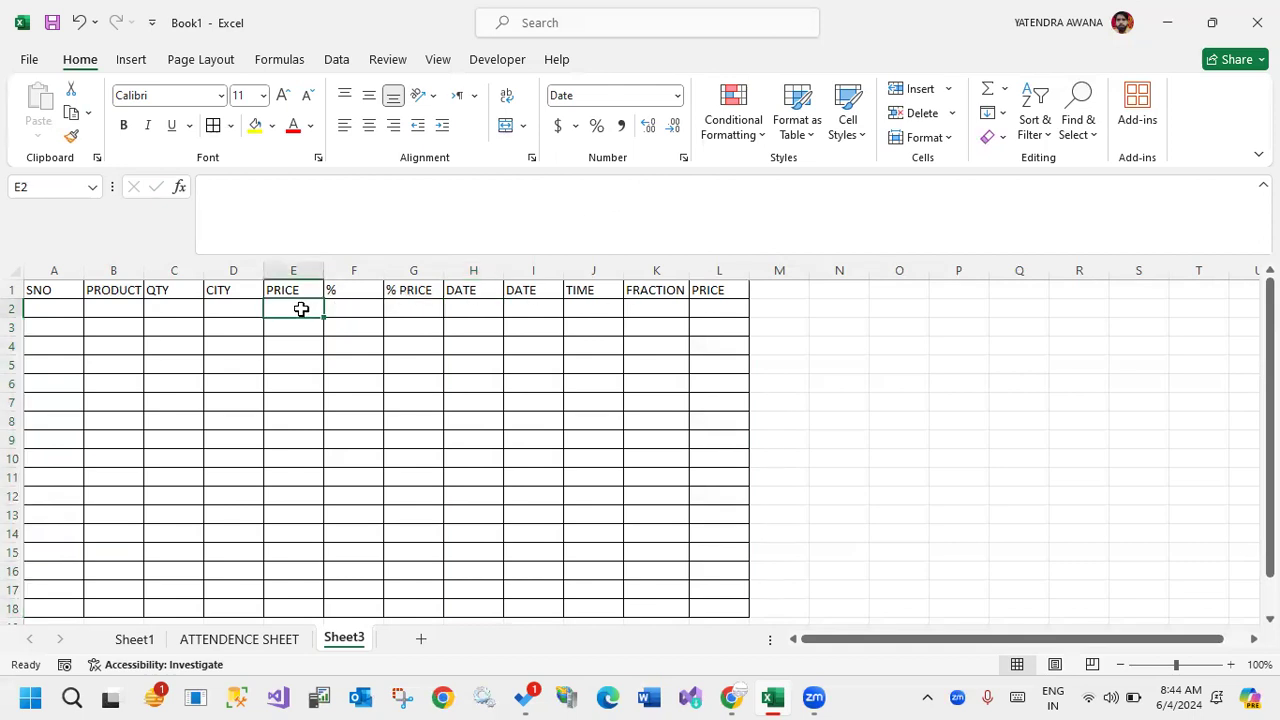
left_click_drag(301, 309, 297, 603)
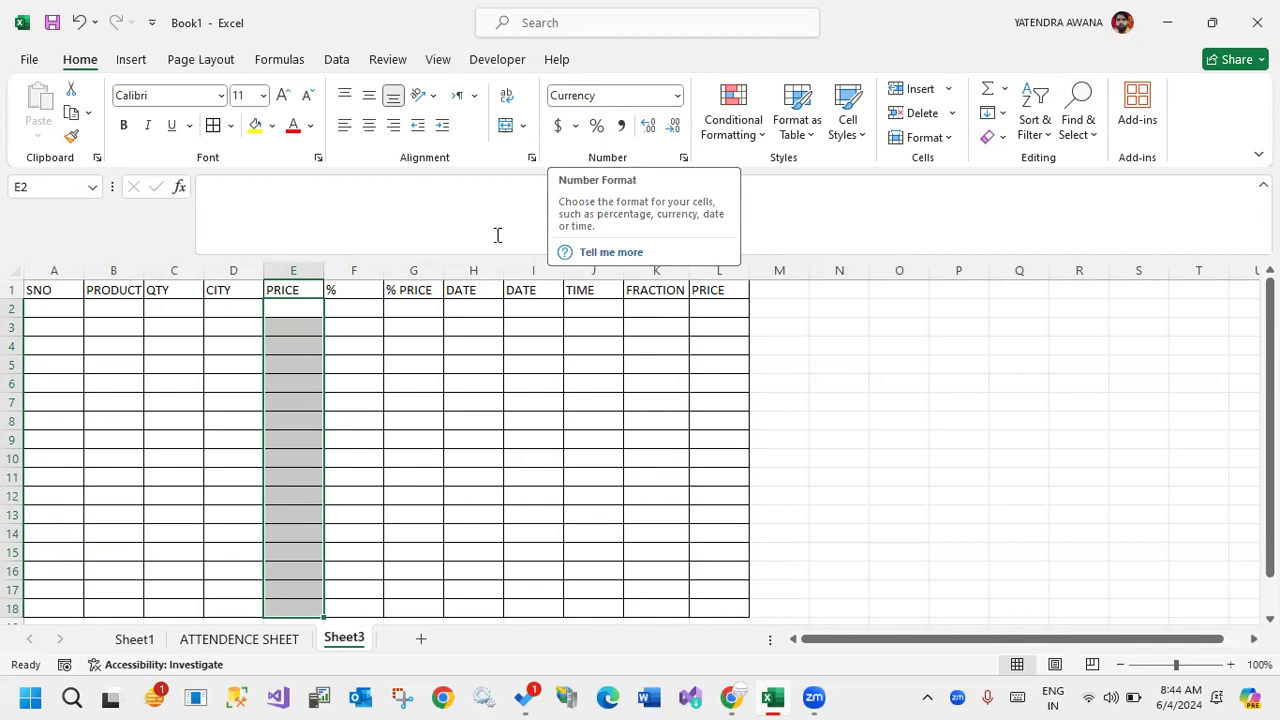
left_click_drag(166, 305, 174, 600)
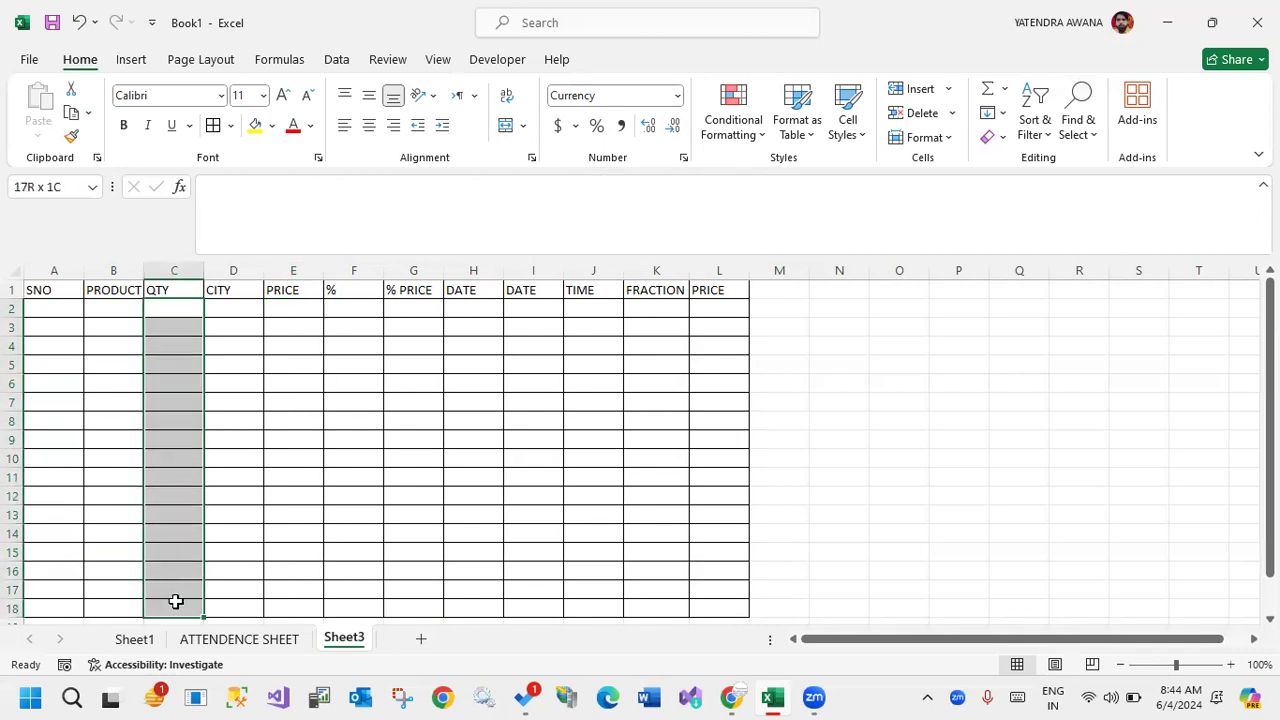
left_click(678, 95)
left_click(627, 178)
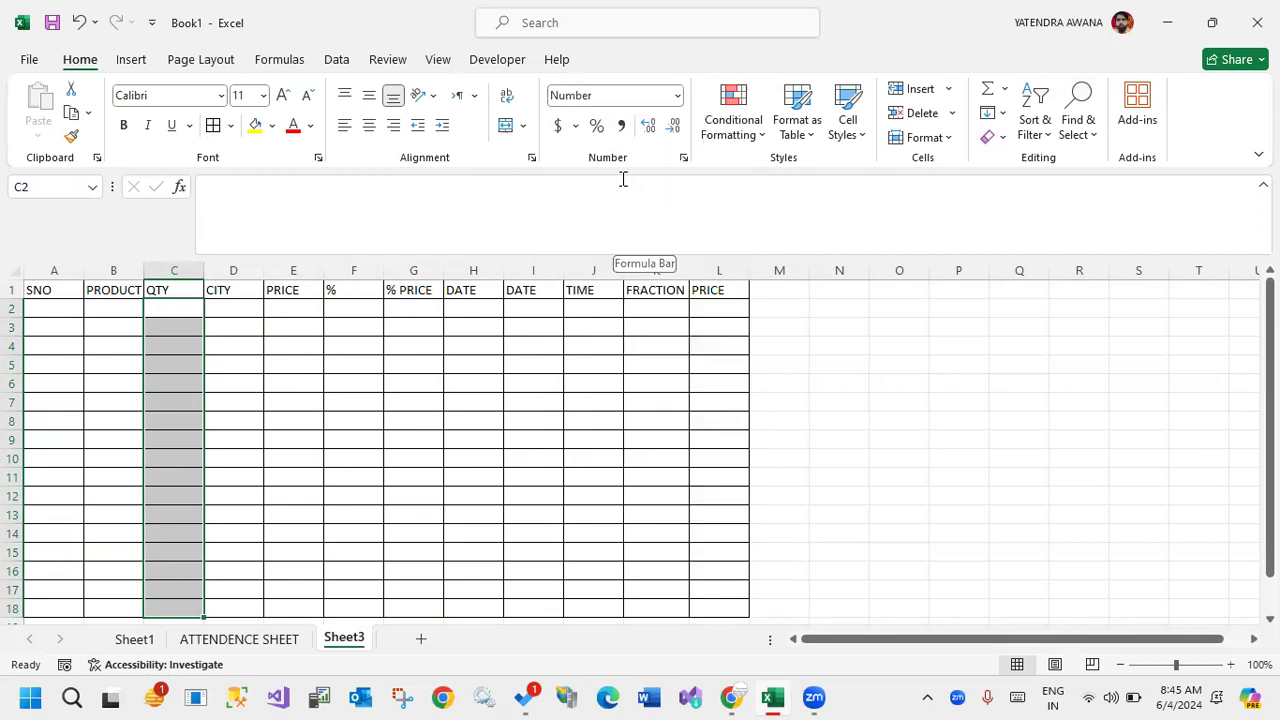
Compare the number formats of blank cells outside the table with cells in the last PRICE column and both DATE columns.
left_click(848, 328)
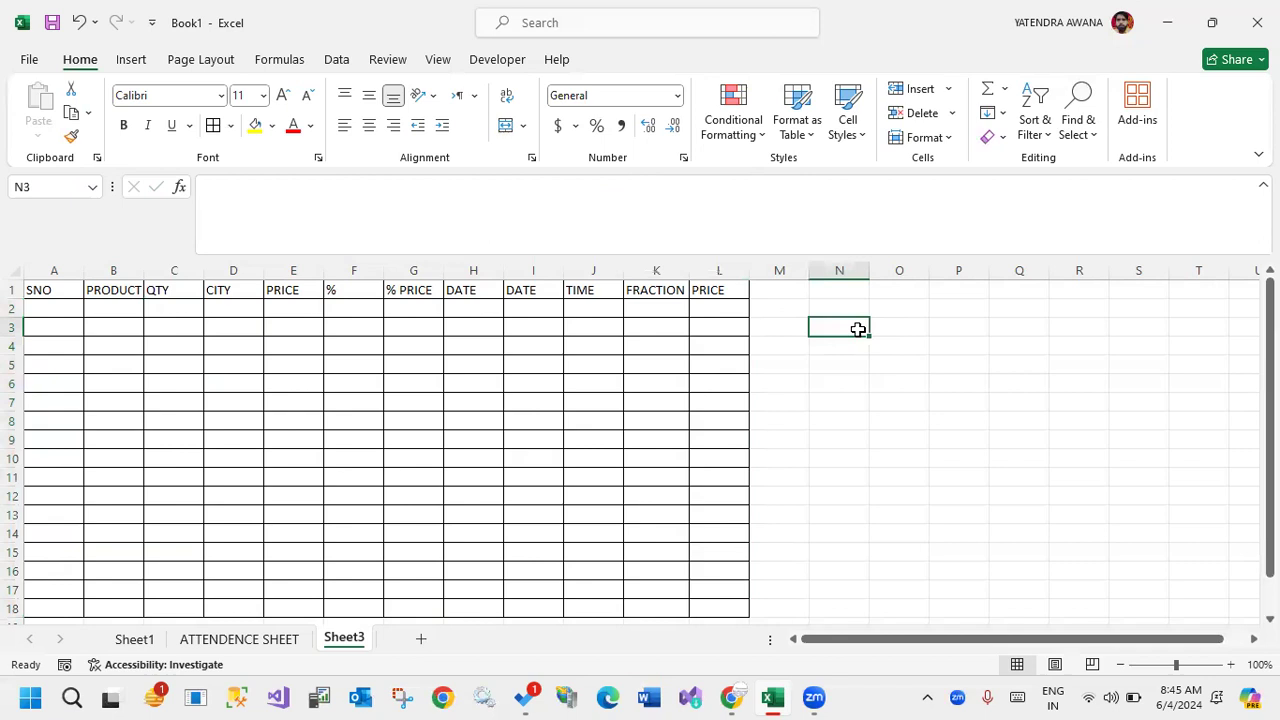
left_click(945, 326)
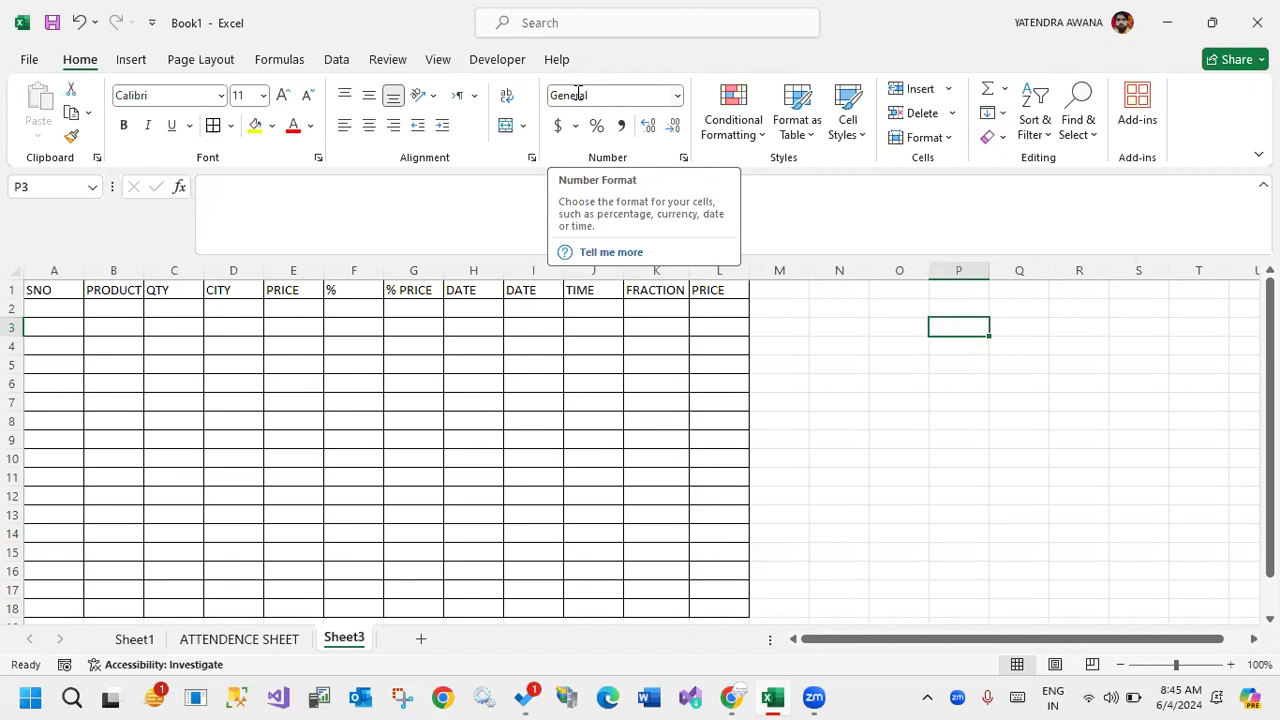
left_click(968, 369)
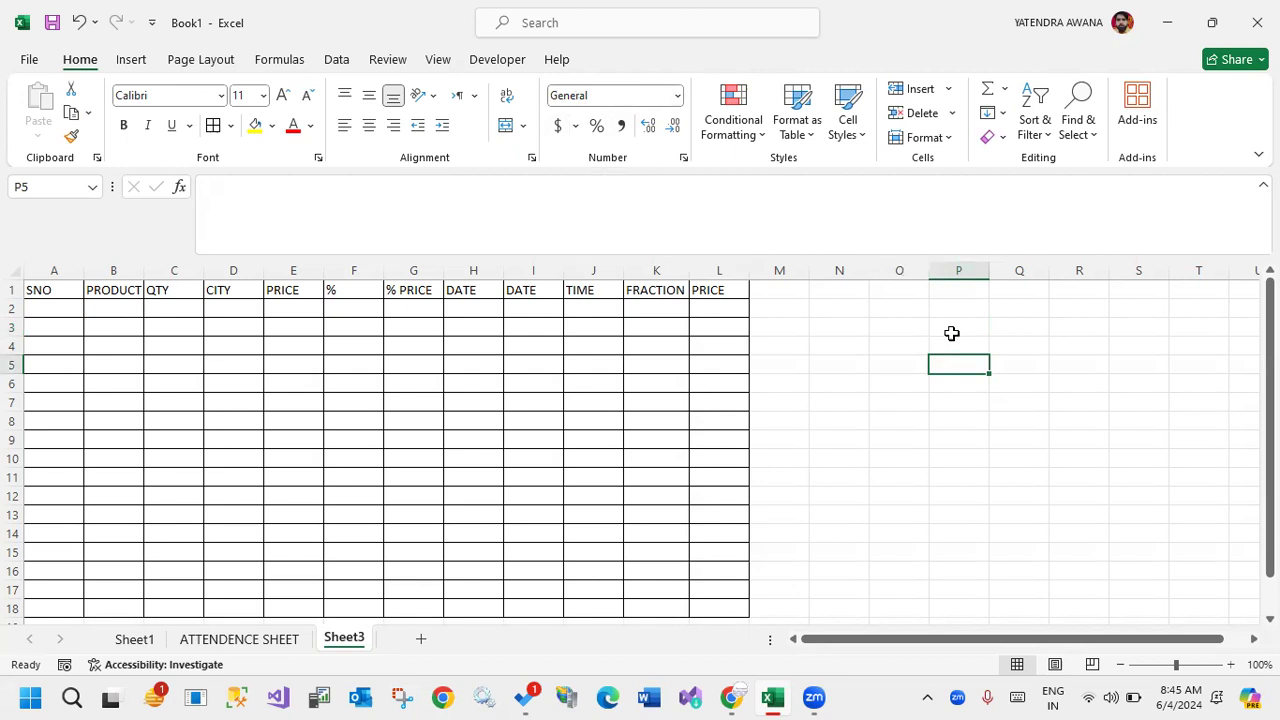
left_click(959, 290)
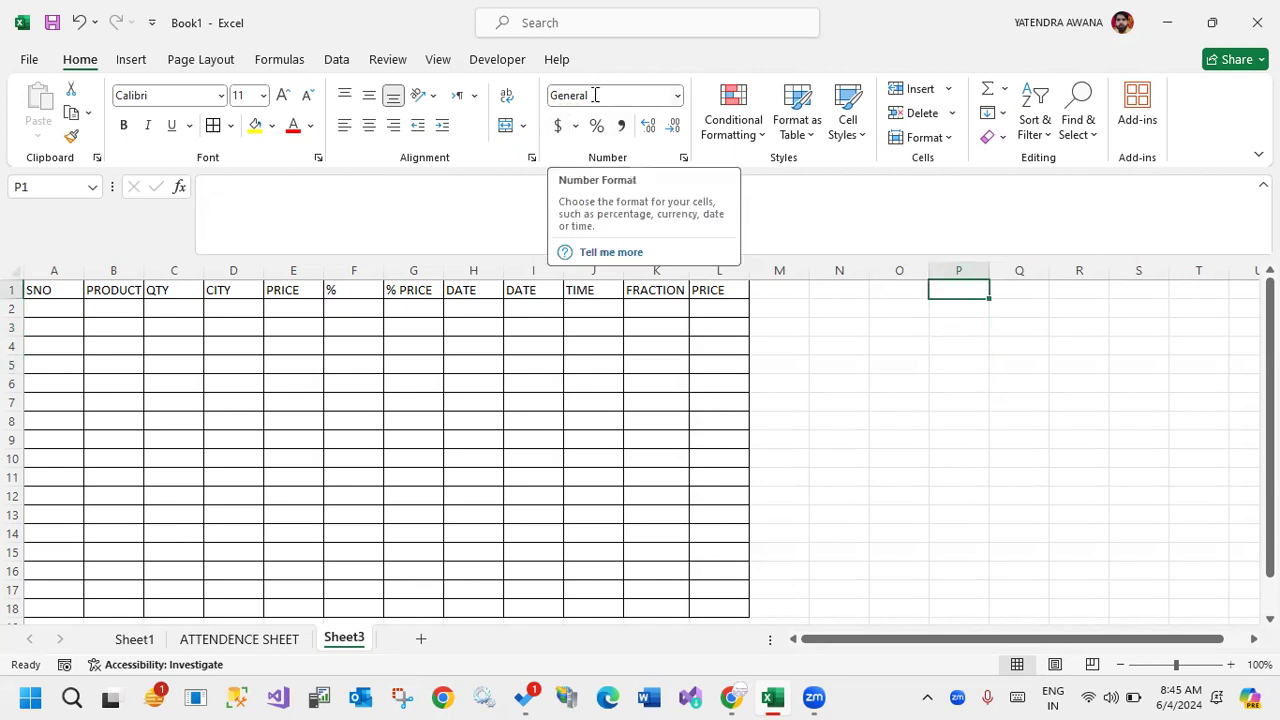
left_click(718, 310)
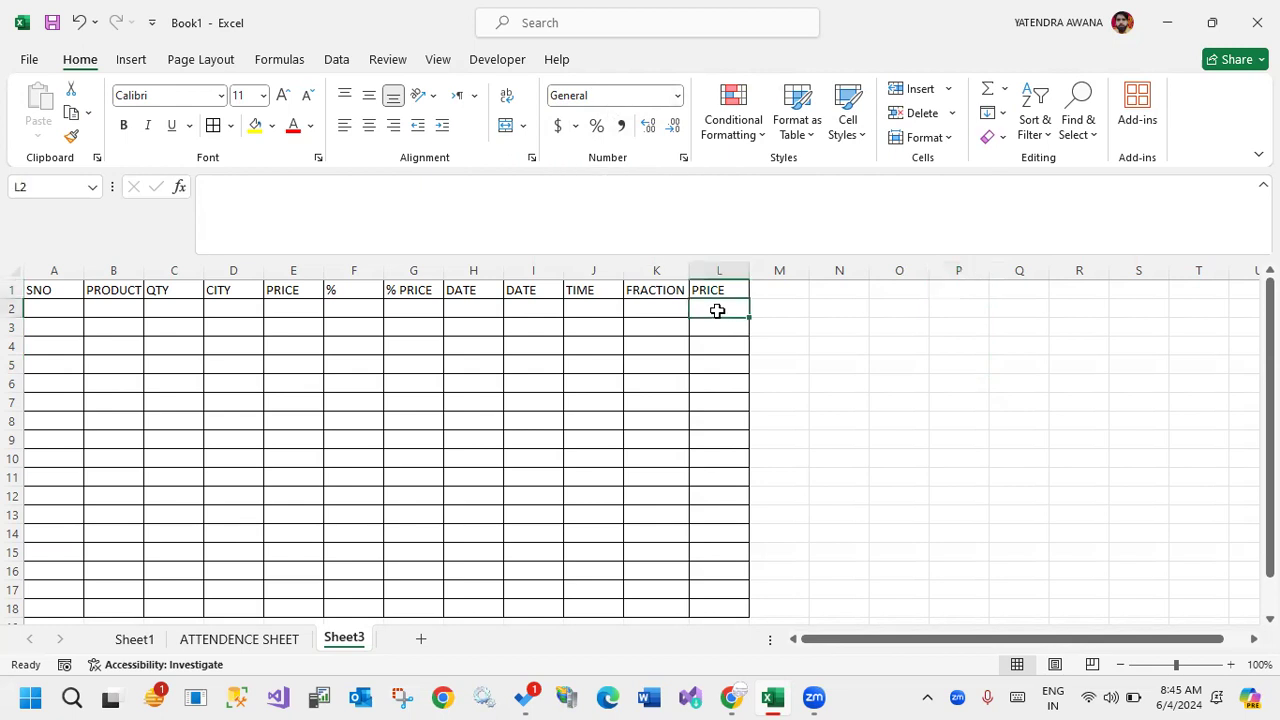
left_click(734, 346)
left_click(737, 439)
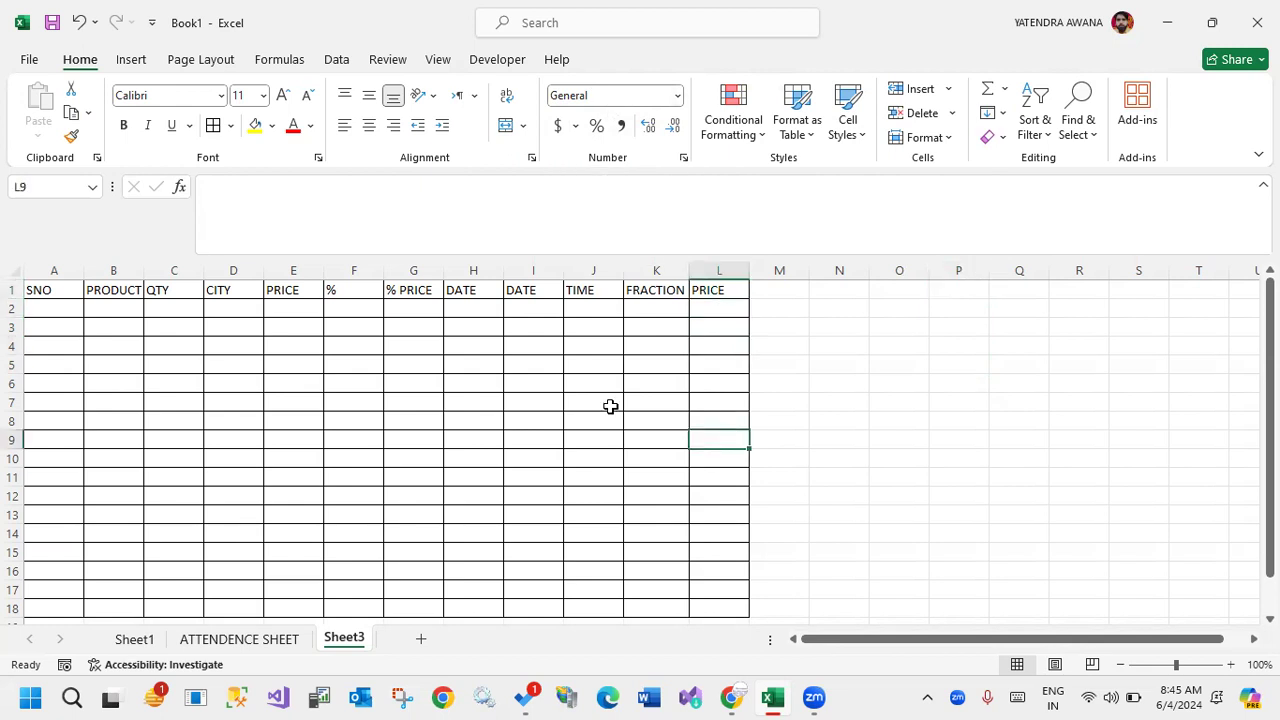
left_click(540, 310)
left_click(540, 350)
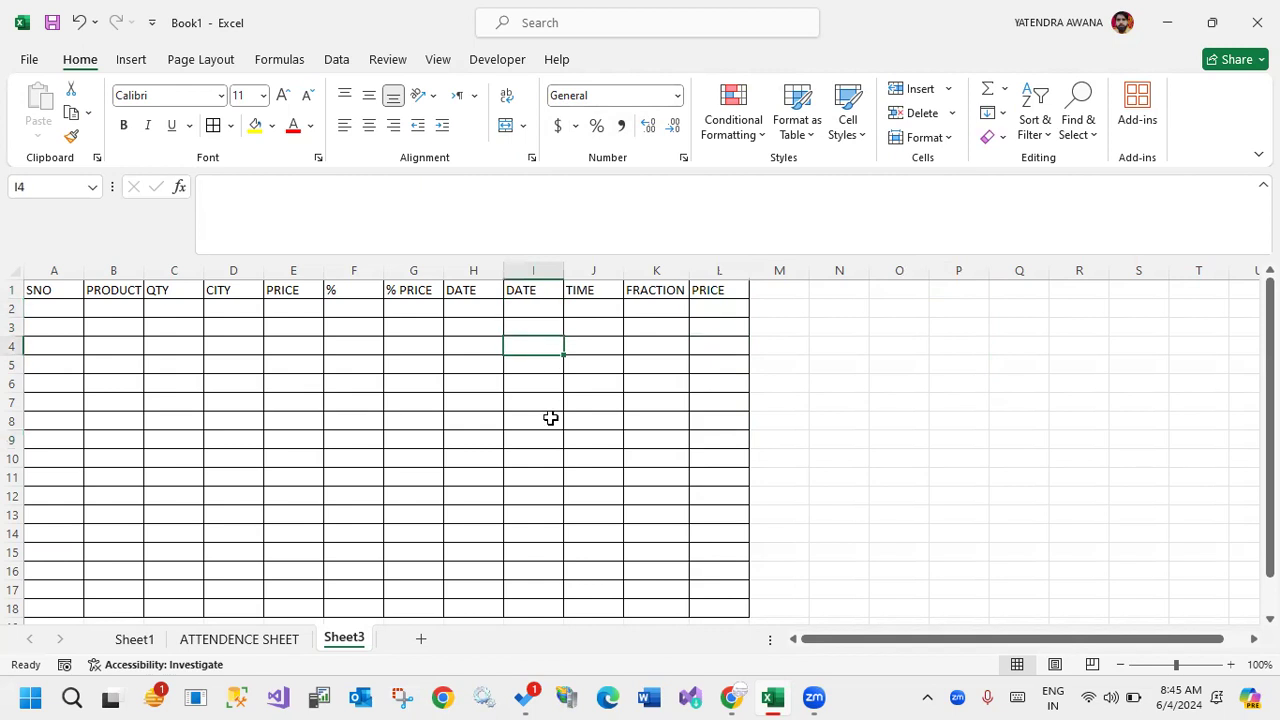
left_click(466, 306)
left_click(460, 350)
left_click(466, 420)
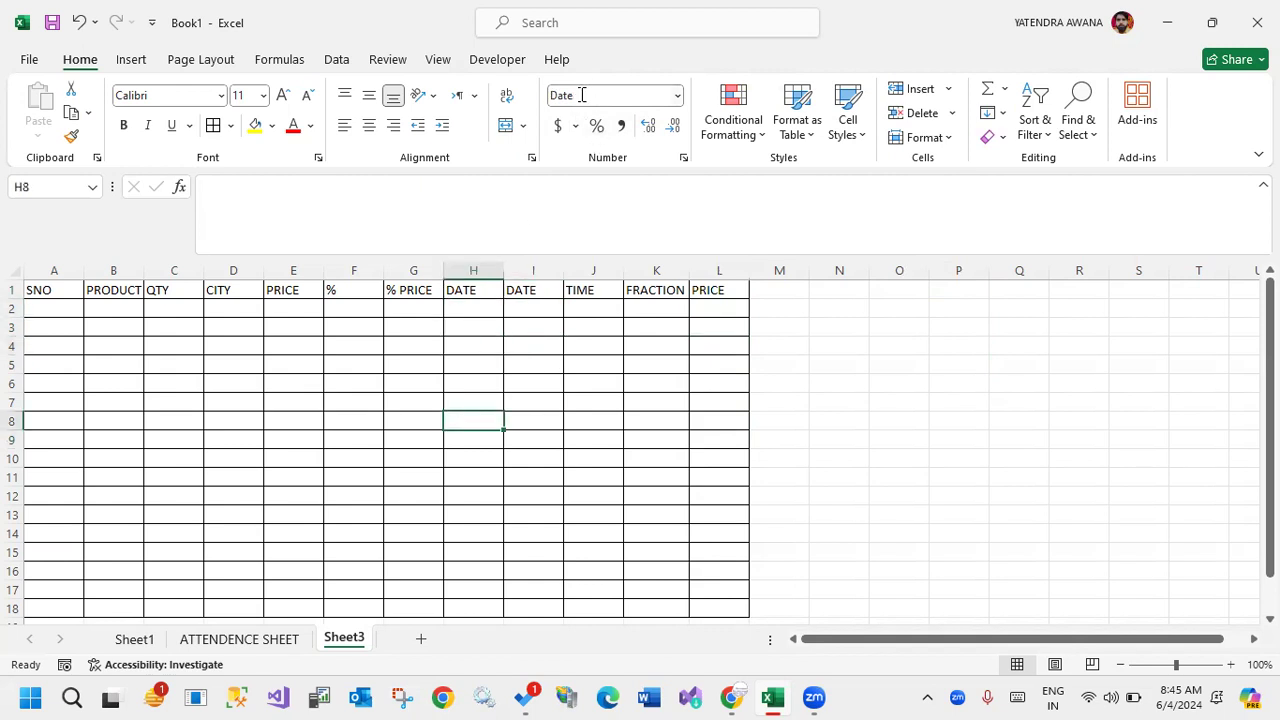
left_click(466, 440)
left_click(466, 494)
left_click(466, 536)
left_click(470, 553)
left_click(476, 571)
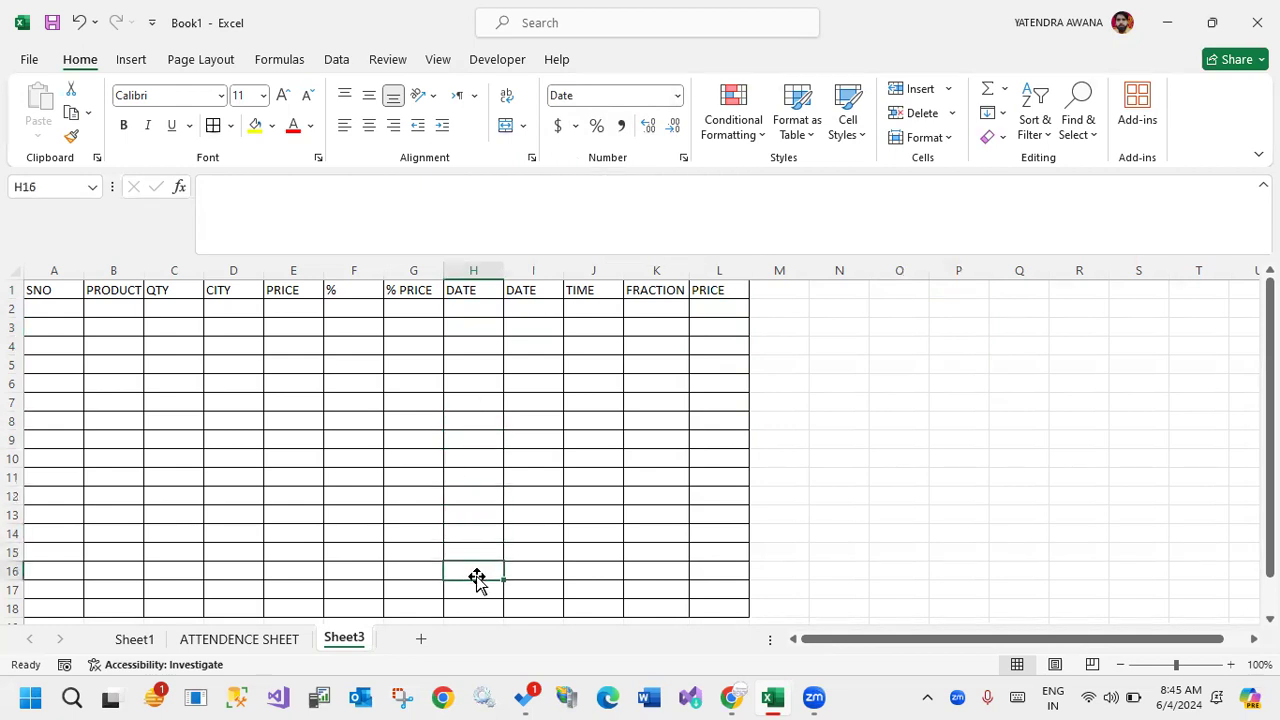
left_click(483, 584)
left_click(485, 607)
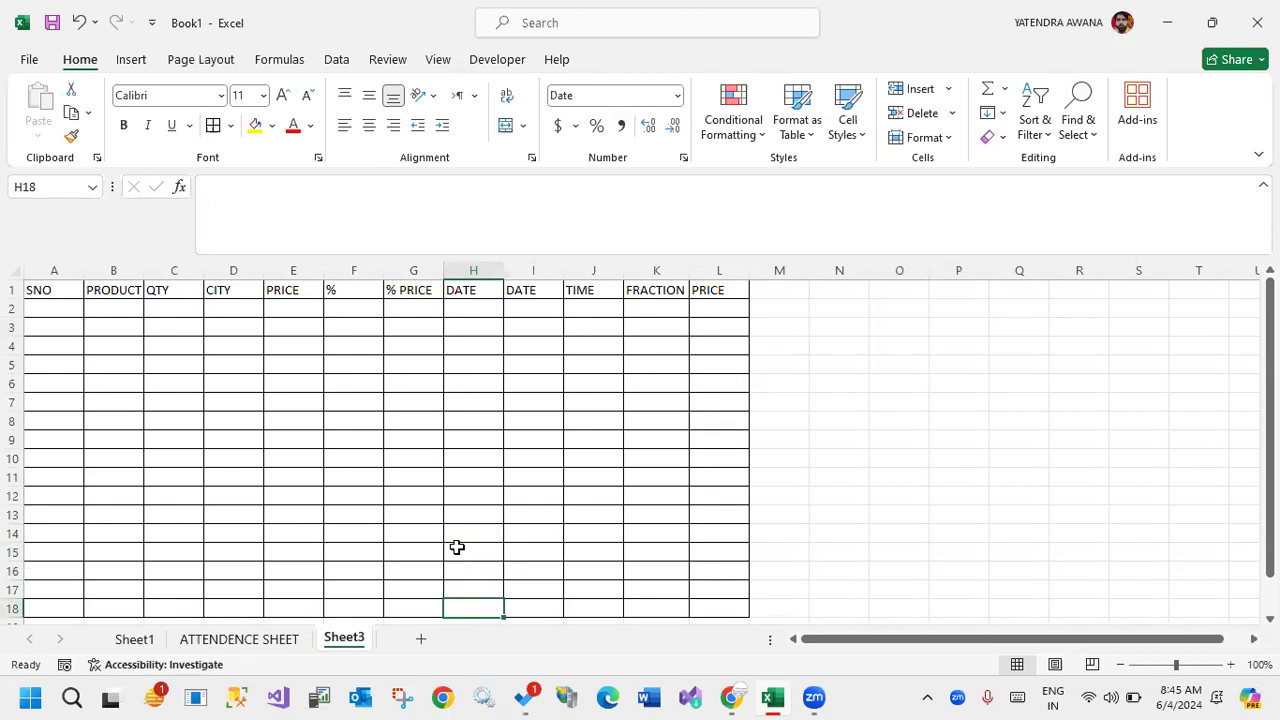
left_click(404, 402)
left_click(362, 380)
Apply the Percentage format to the cells F2:F18 under the % header.
left_click_drag(346, 306, 359, 605)
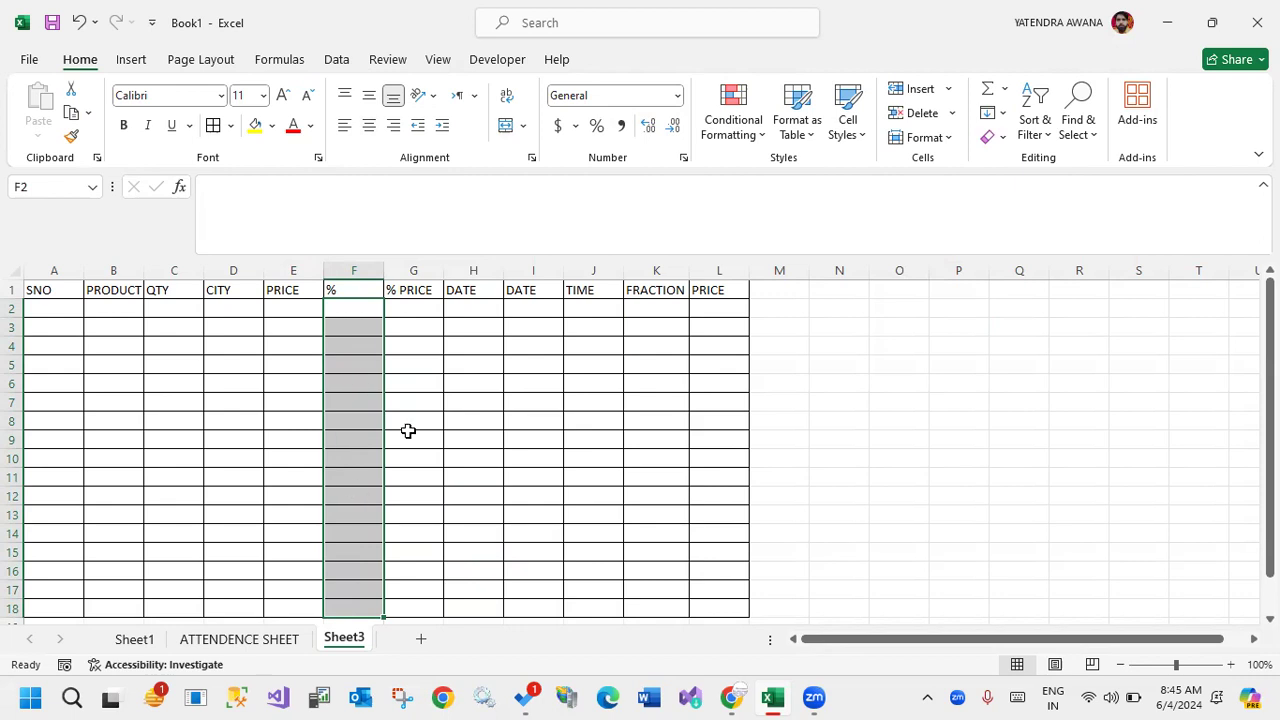
left_click(677, 96)
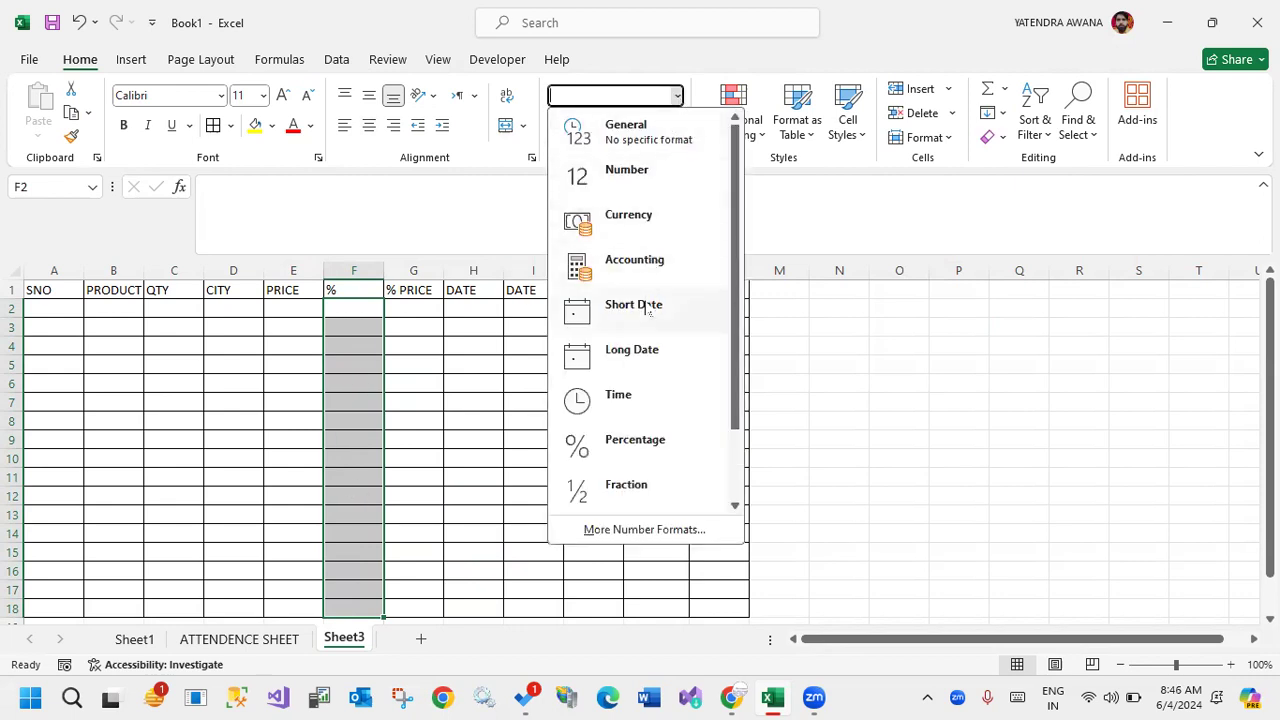
left_click(630, 445)
left_click(476, 428)
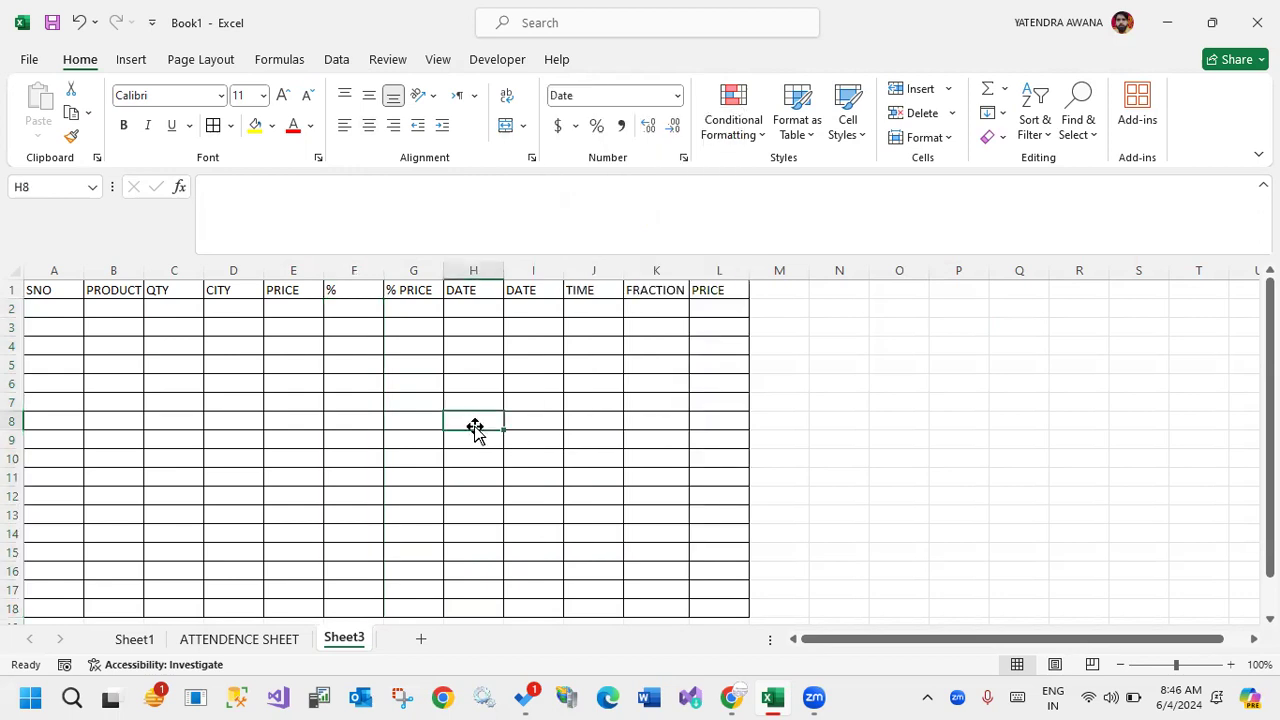
Compare the number formats of blank cells in the first PRICE, %, % PRICE and first DATE columns.
left_click(347, 345)
left_click(348, 401)
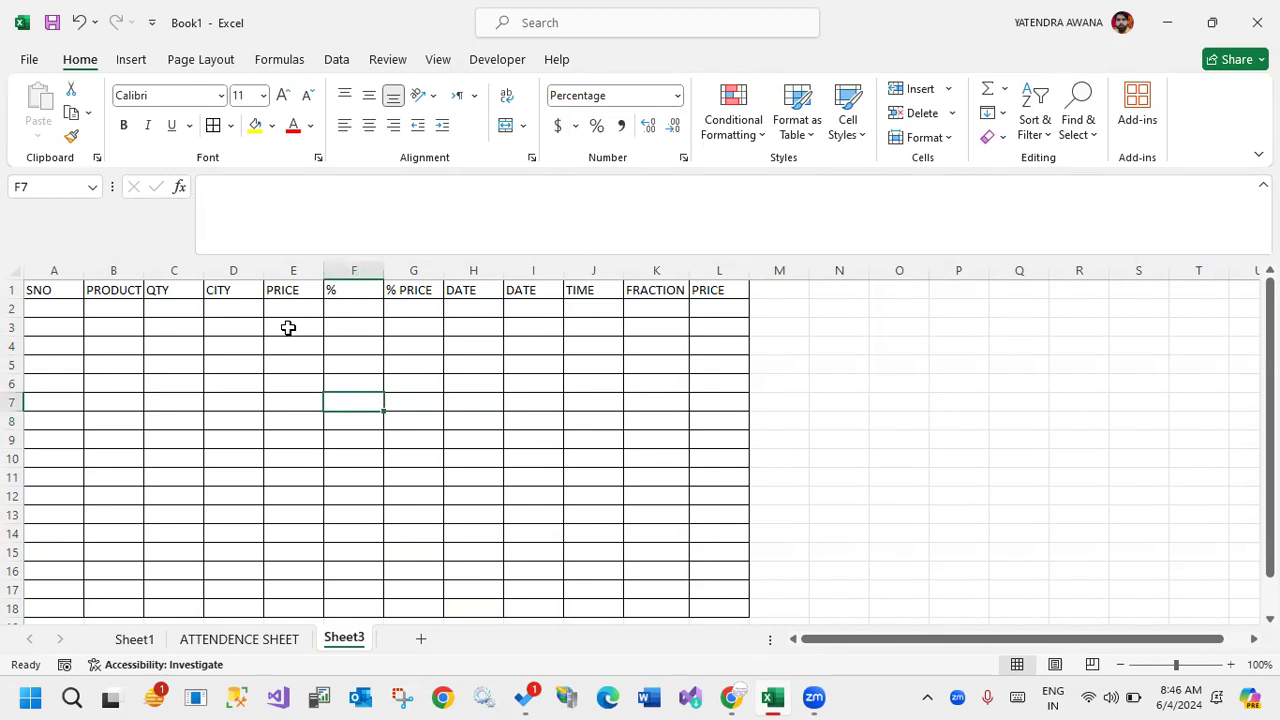
left_click_drag(289, 314, 277, 600)
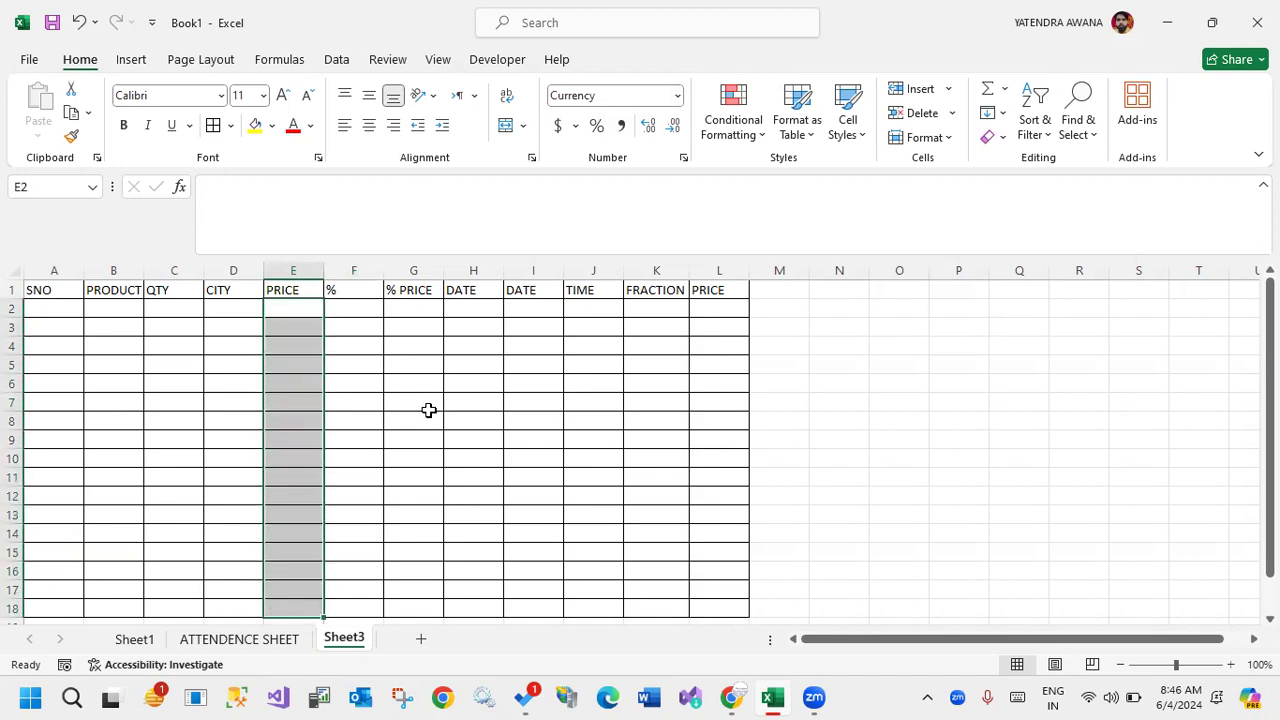
left_click(408, 362)
left_click(415, 423)
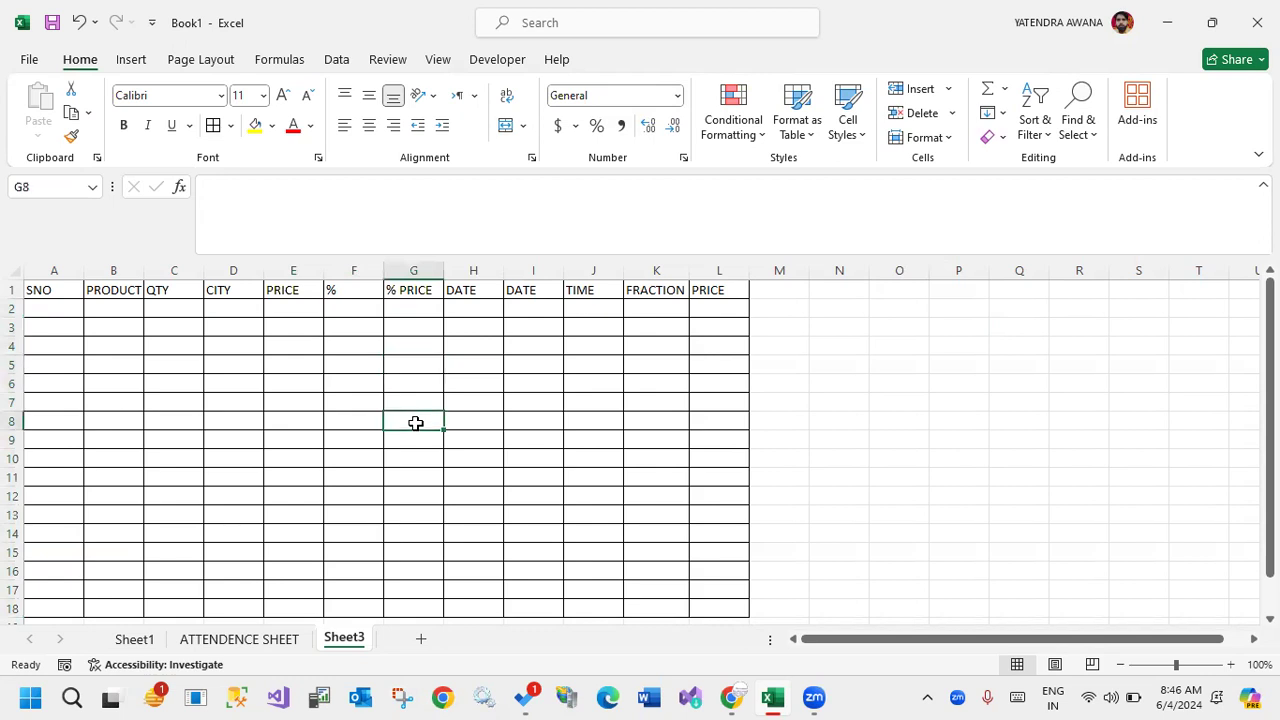
left_click(478, 324)
left_click(347, 327)
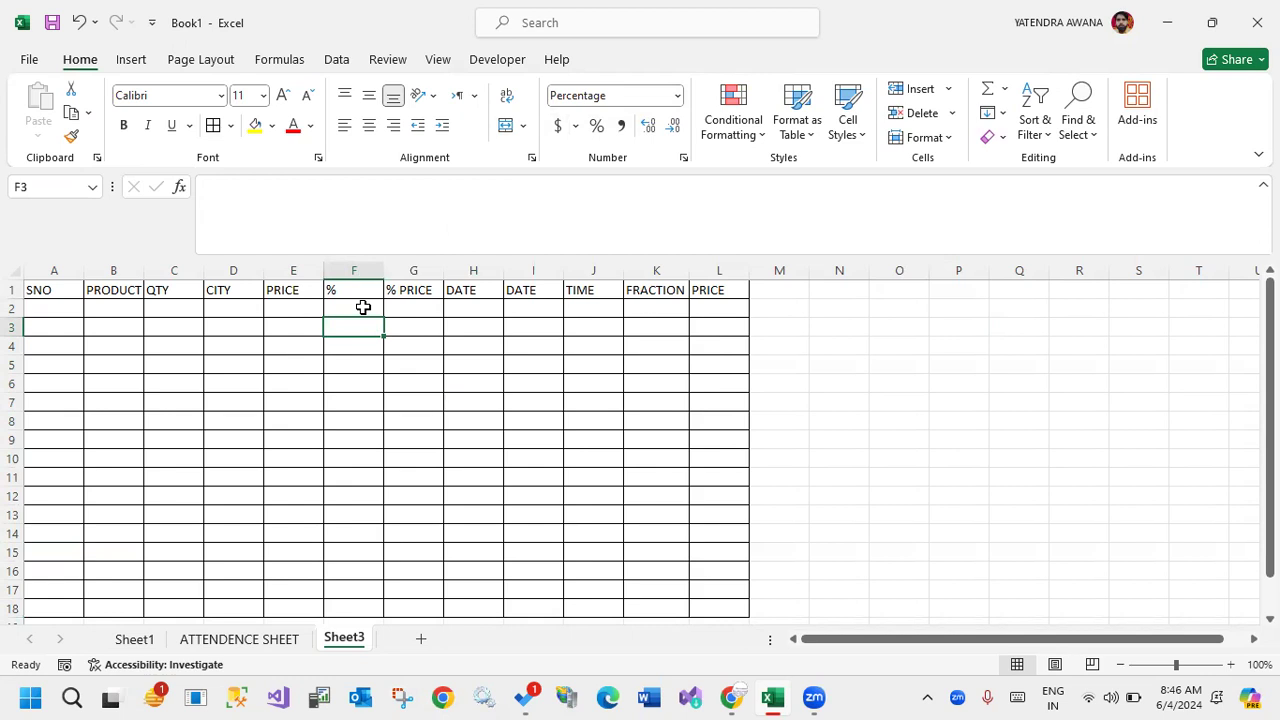
left_click(366, 366)
left_click(344, 420)
left_click(338, 458)
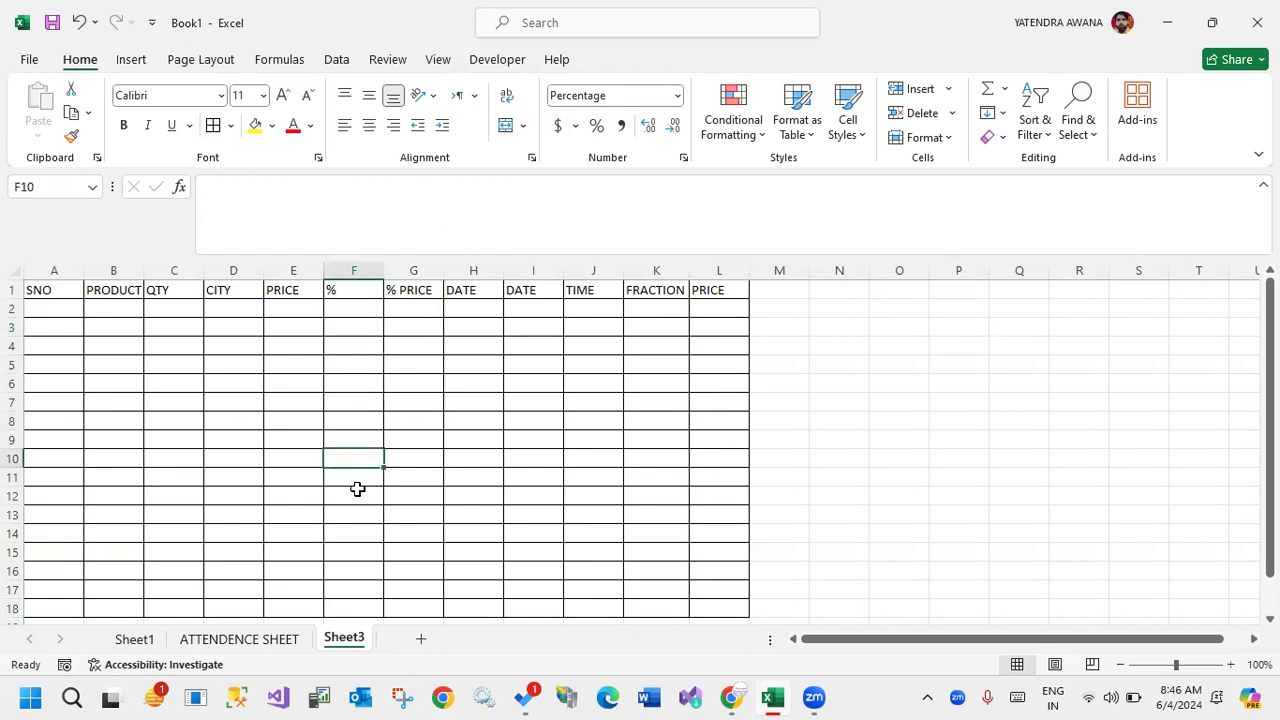
Enter the percentages 1, 2, 45, 67, 23, 12, 67 and 13 in cells F3:F10 of the % column.
left_click(355, 326)
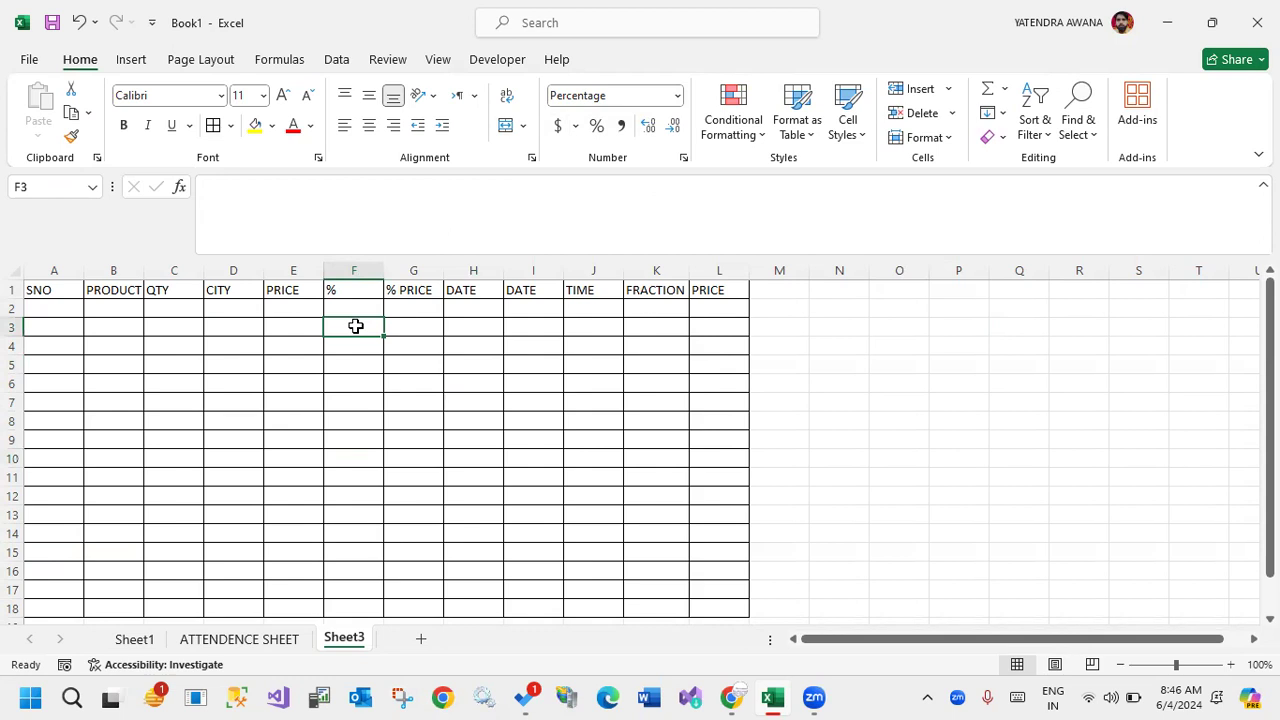
type("1")
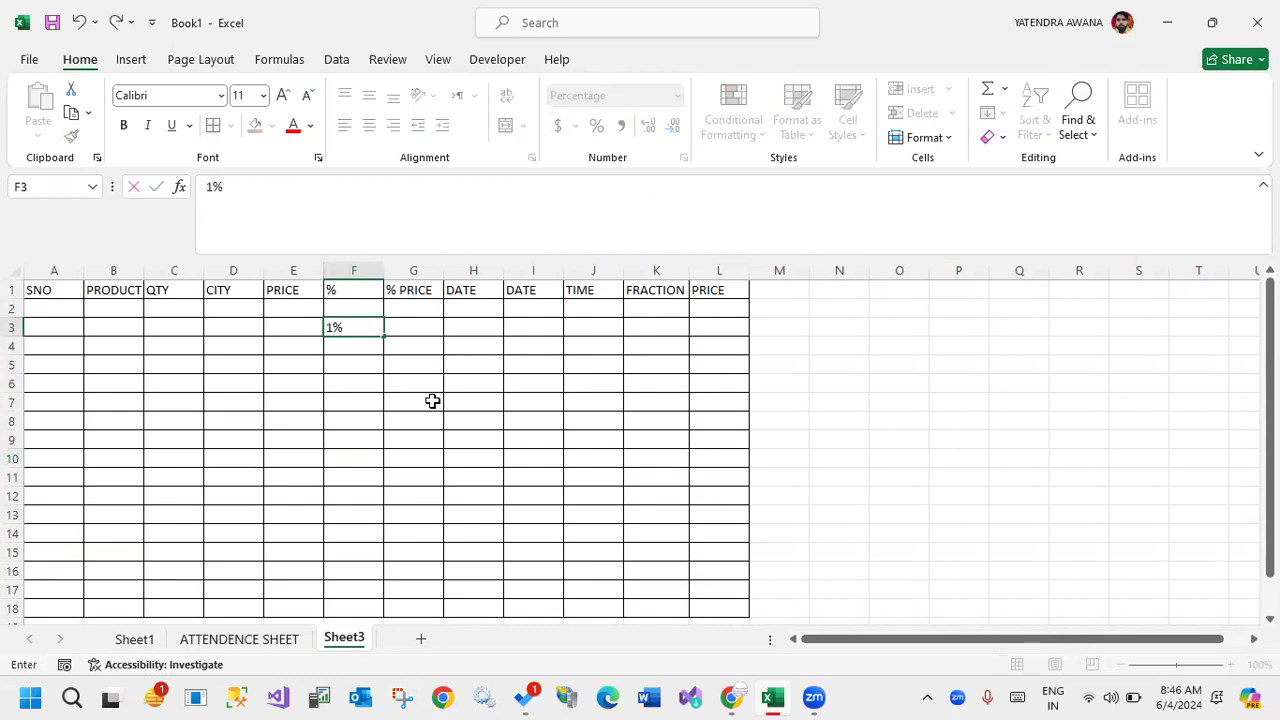
key("Return")
type("2")
key("Return")
type("45")
key("Return")
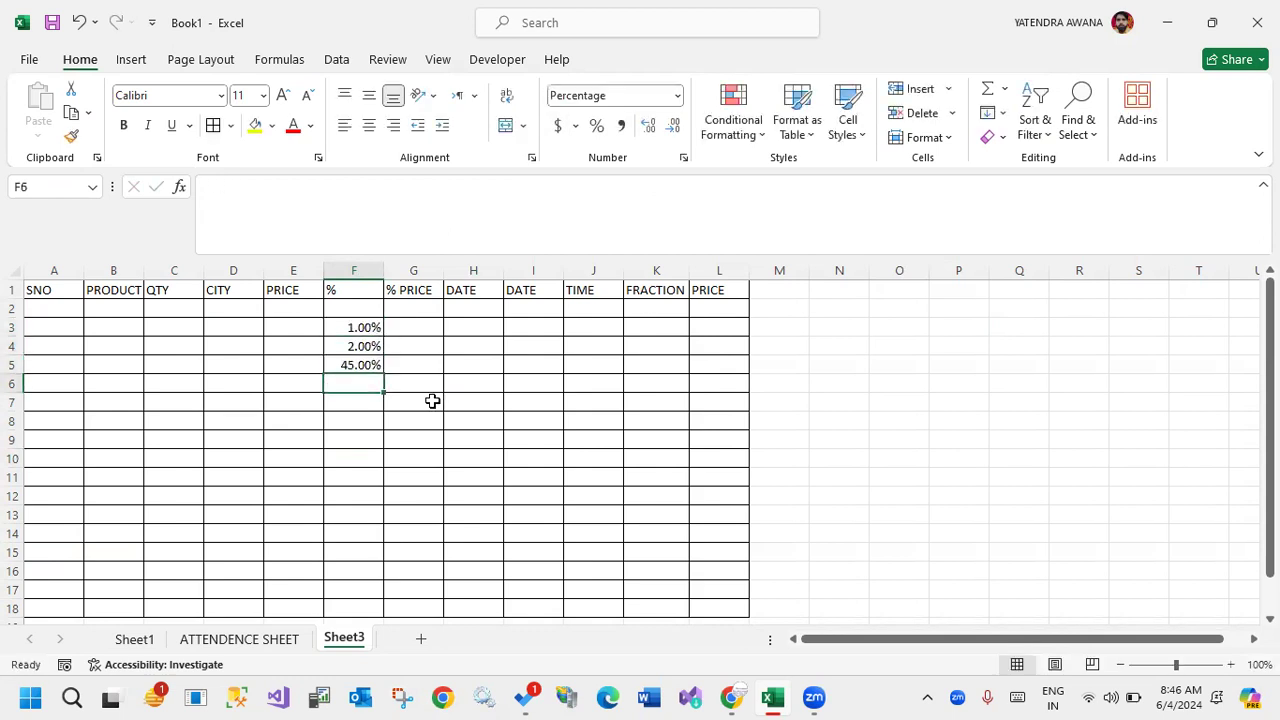
type("67")
key("Return")
type("23")
key("Return")
type("12")
key("Return")
type("67")
key("Return")
type("13")
key("Return")
Enter the prices 2000 and 5600 in cells E2 and E3 of the first PRICE column.
left_click(295, 330)
left_click(282, 306)
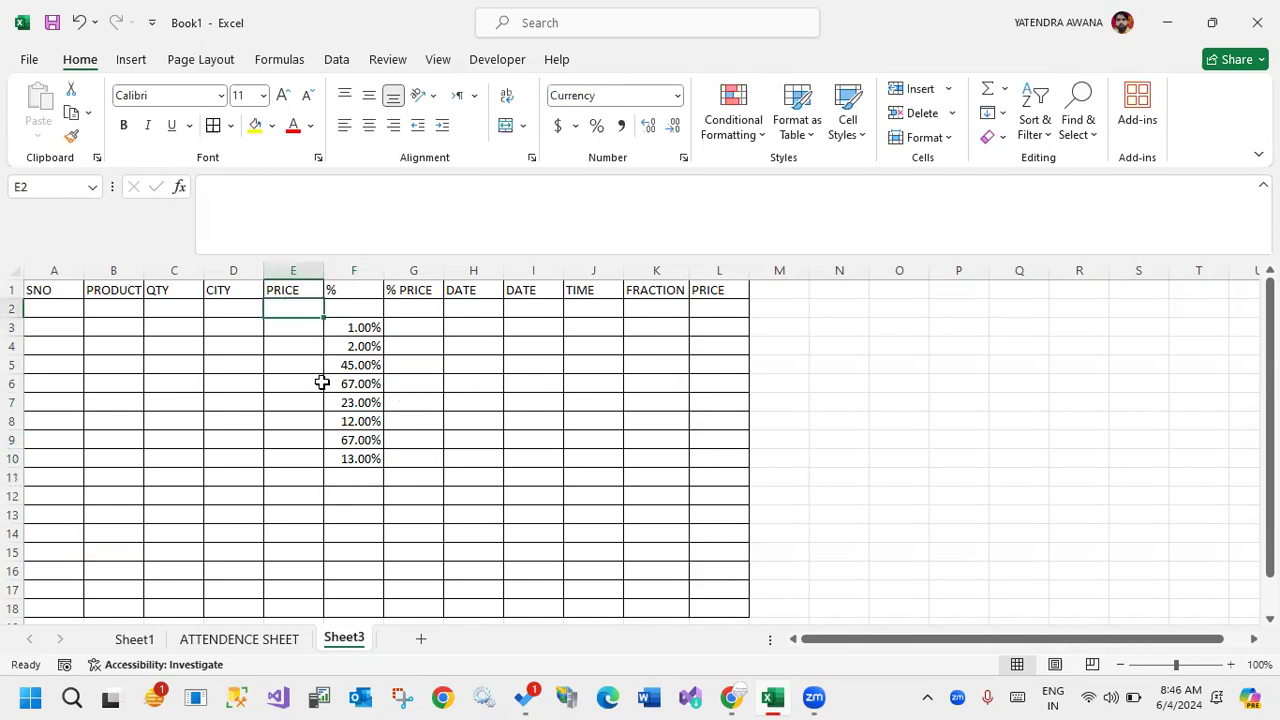
type("2000")
key("Return")
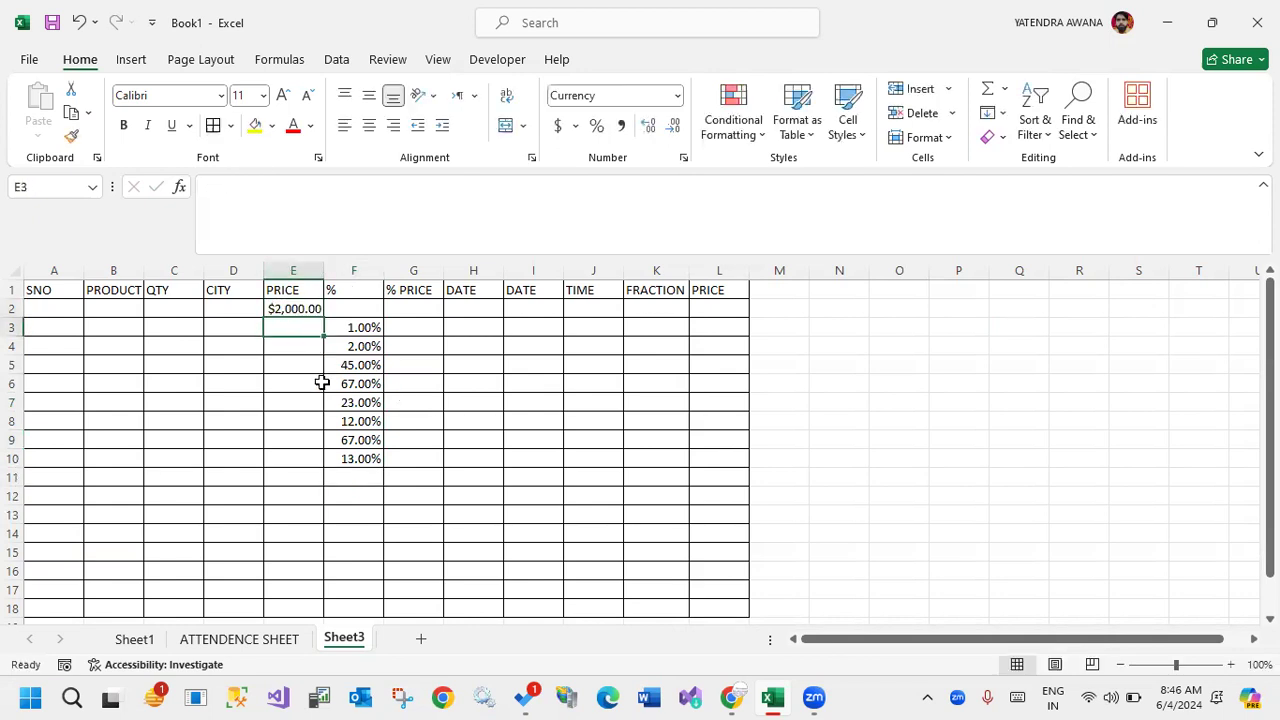
type("5600")
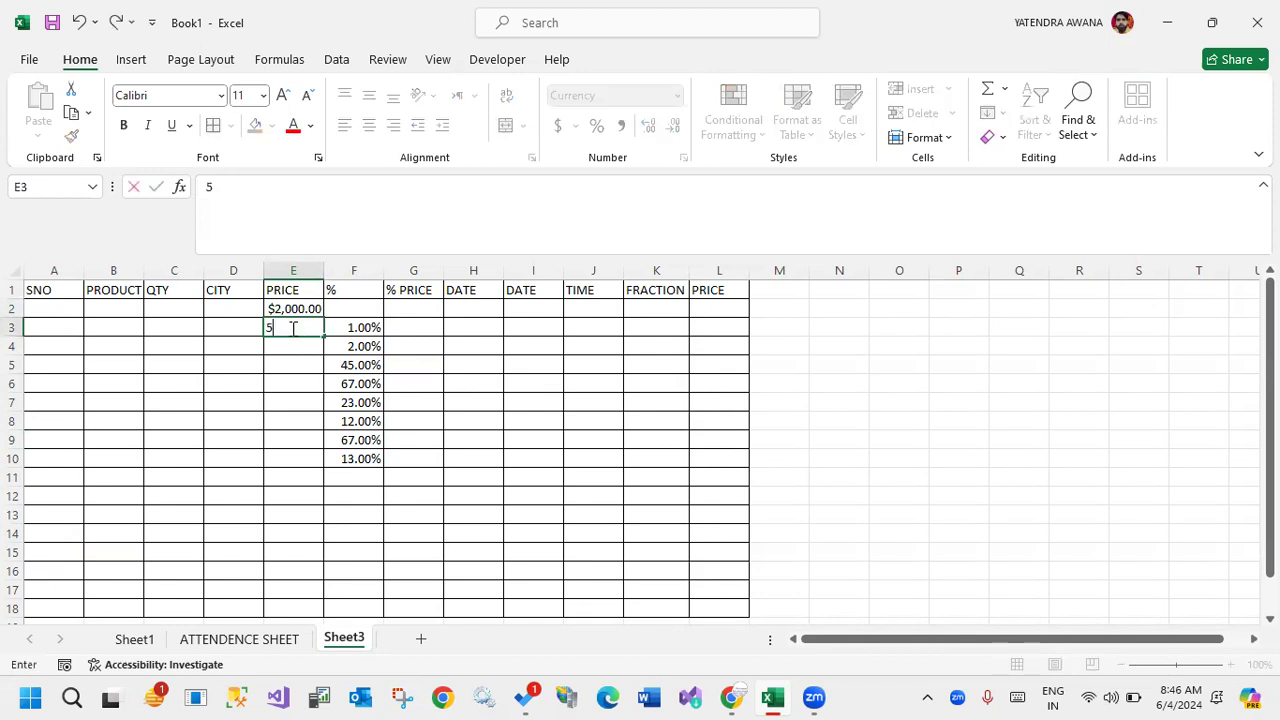
key("Return")
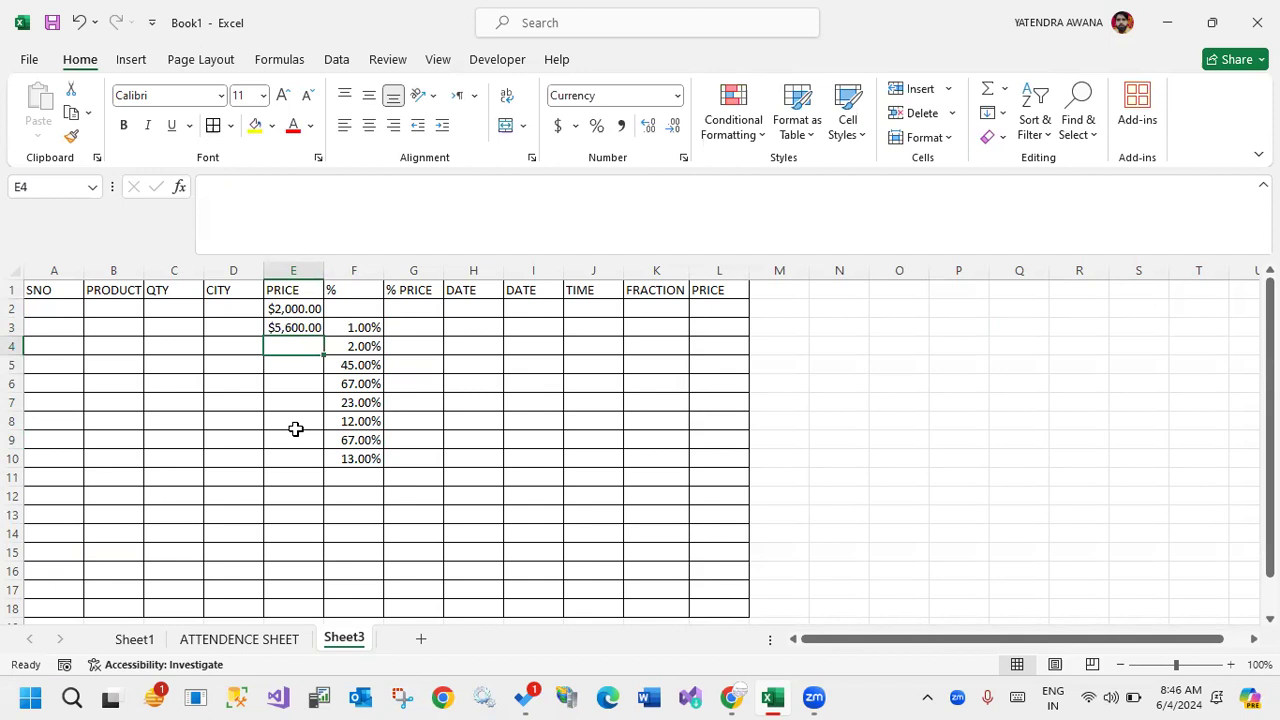
Enter 12 as the first quantity in cell C2 of the QTY column.
left_click(737, 307)
left_click(155, 305)
type("12")
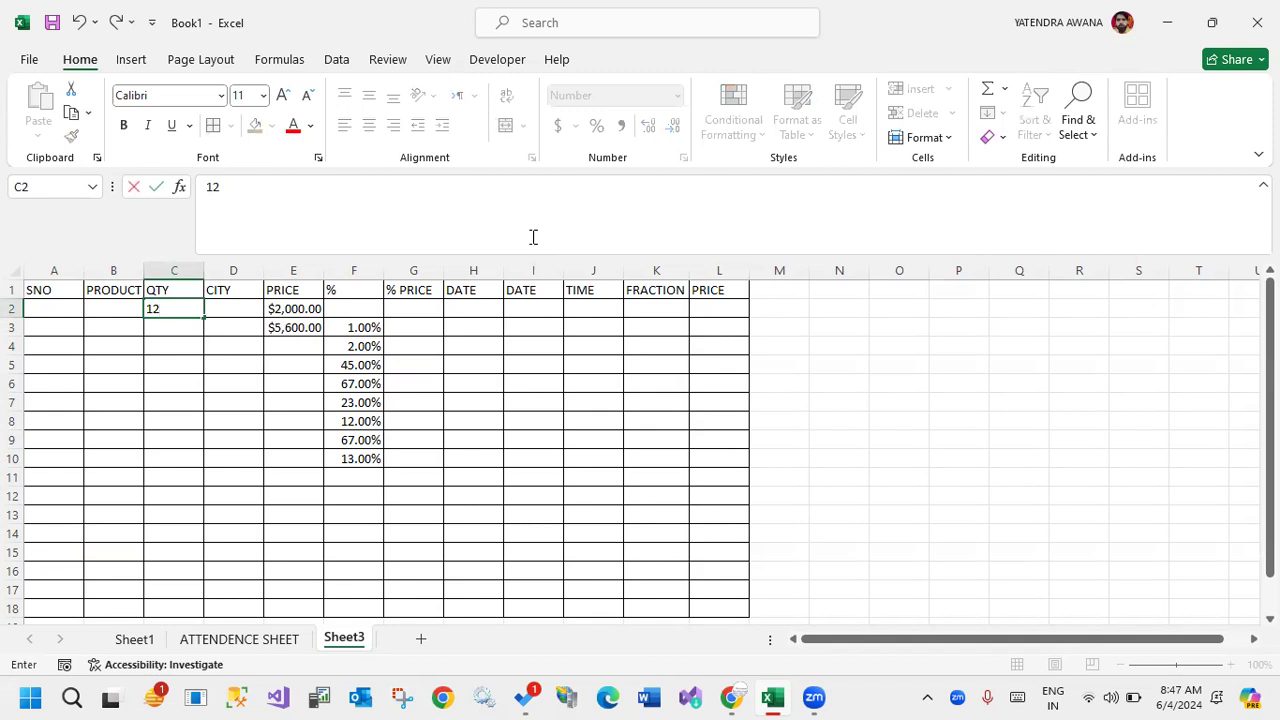
key("Return")
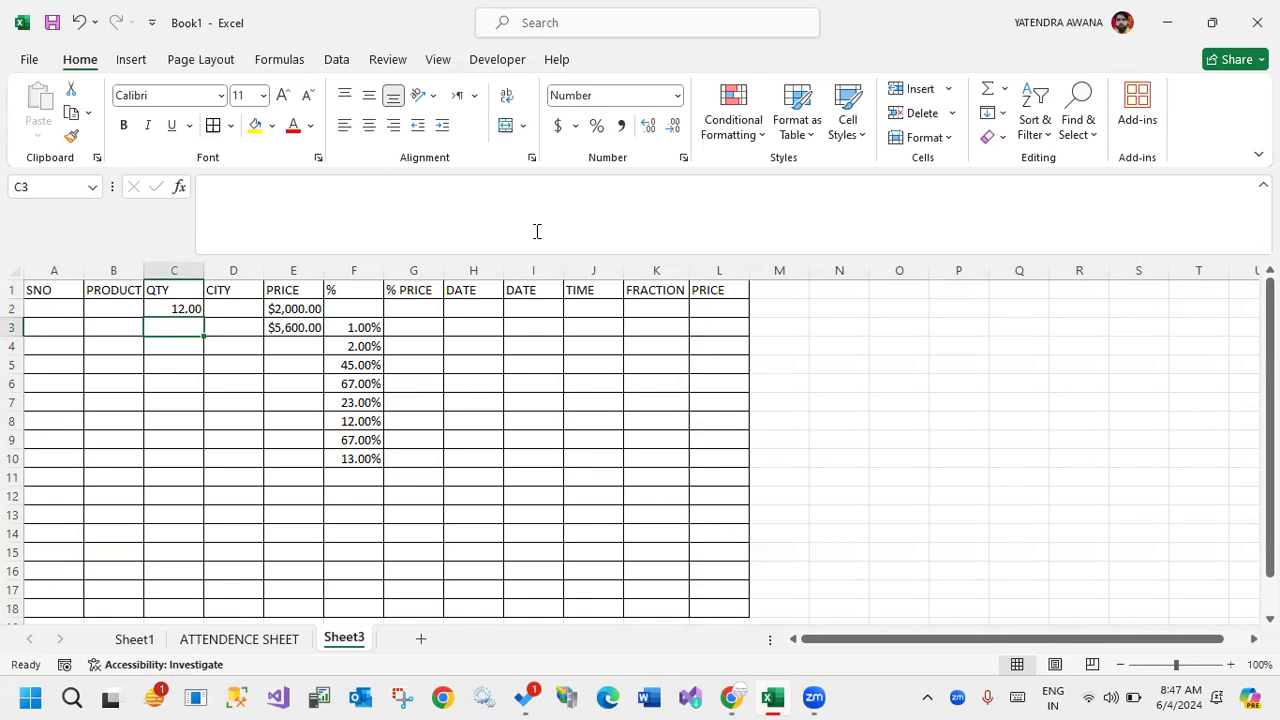
left_click(677, 96)
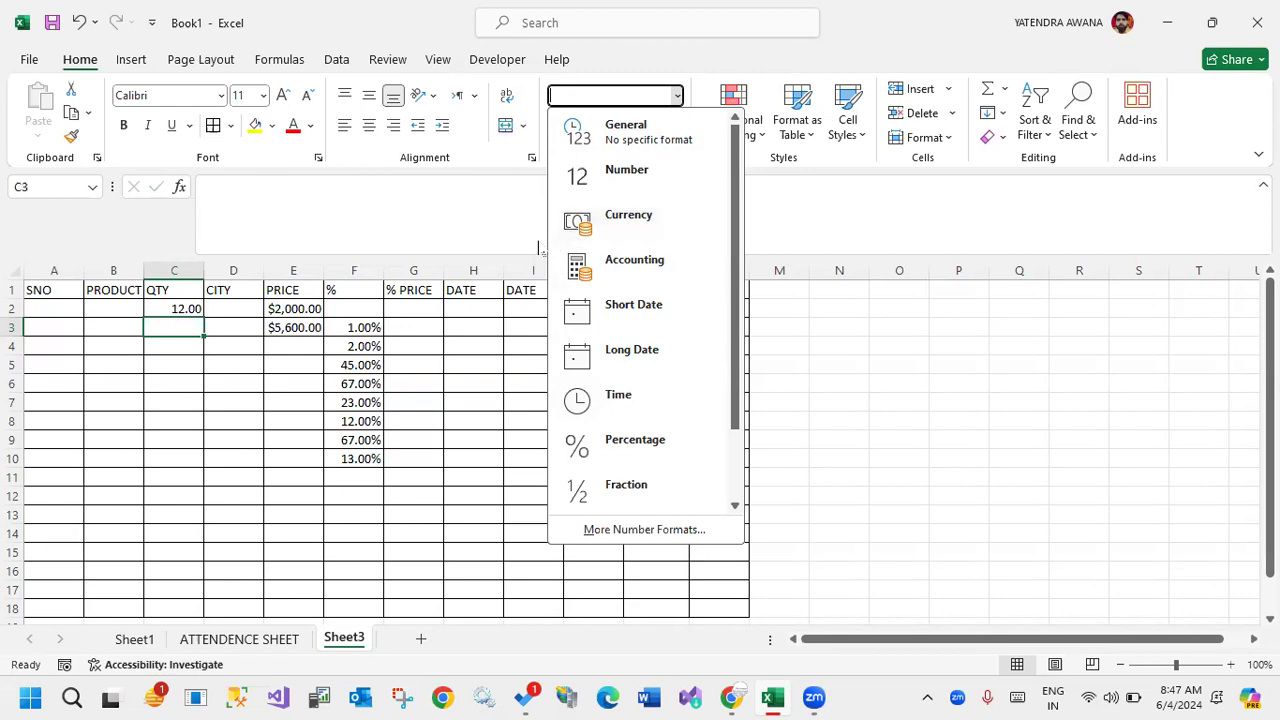
left_click(486, 306)
left_click(470, 309)
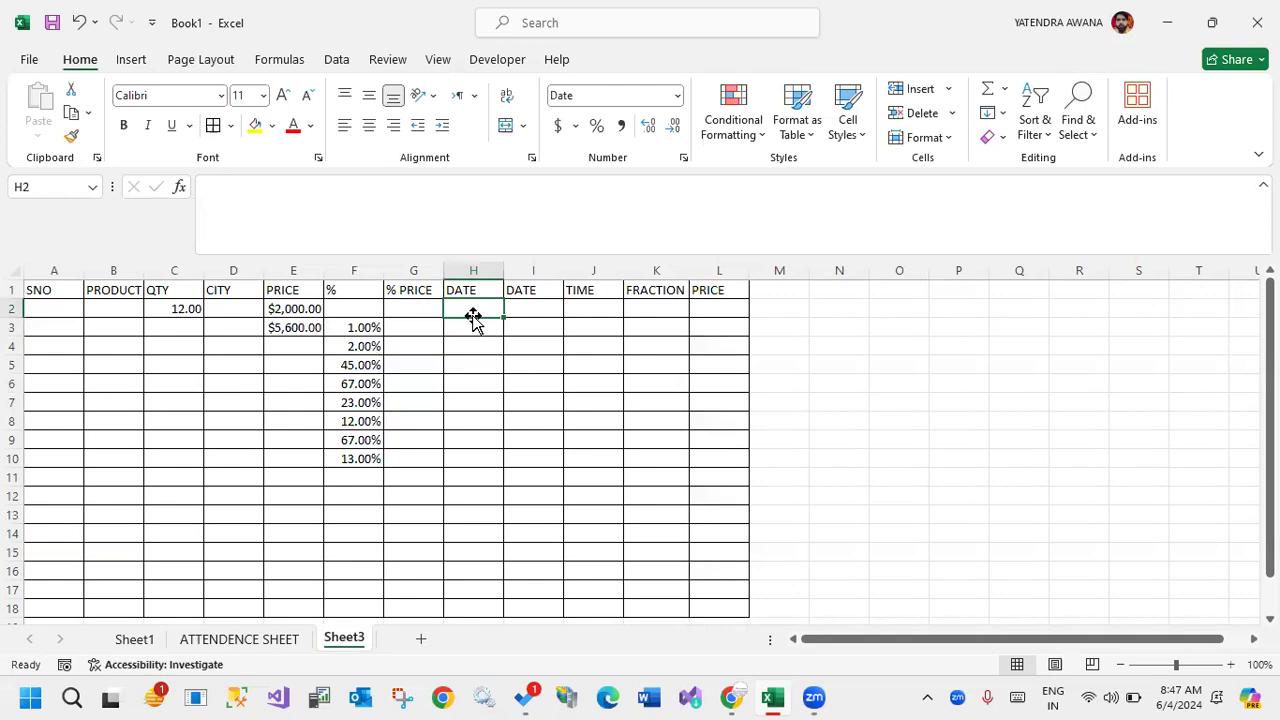
left_click(285, 309)
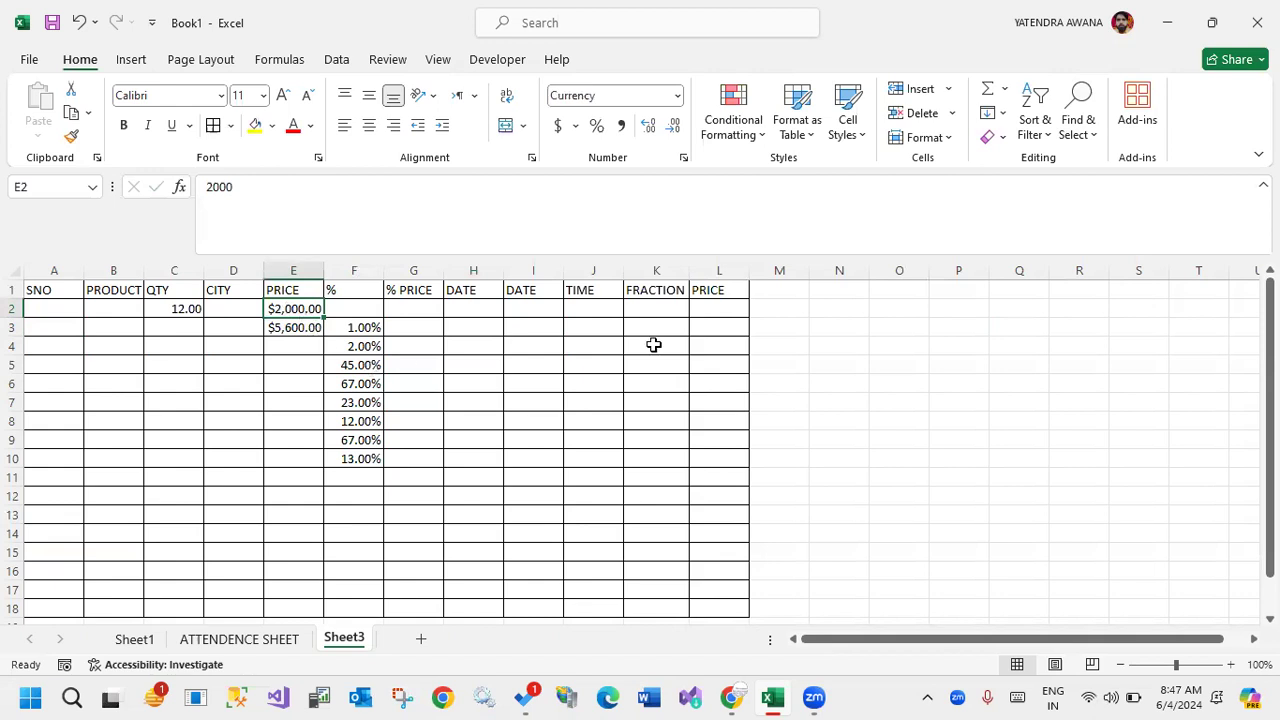
Enter 5 in blank cell N3 outside the table, and apply the Percent style to it.
left_click(839, 326)
type("5")
left_click(849, 414)
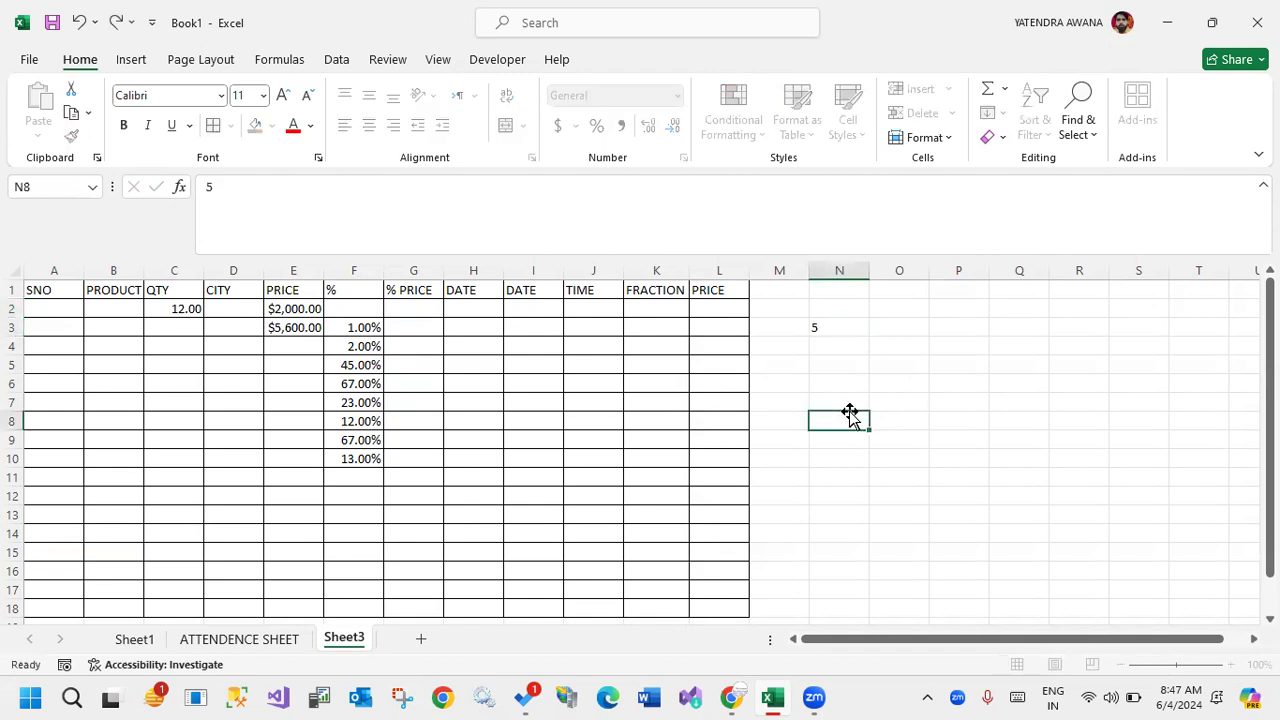
left_click(829, 325)
left_click(594, 128)
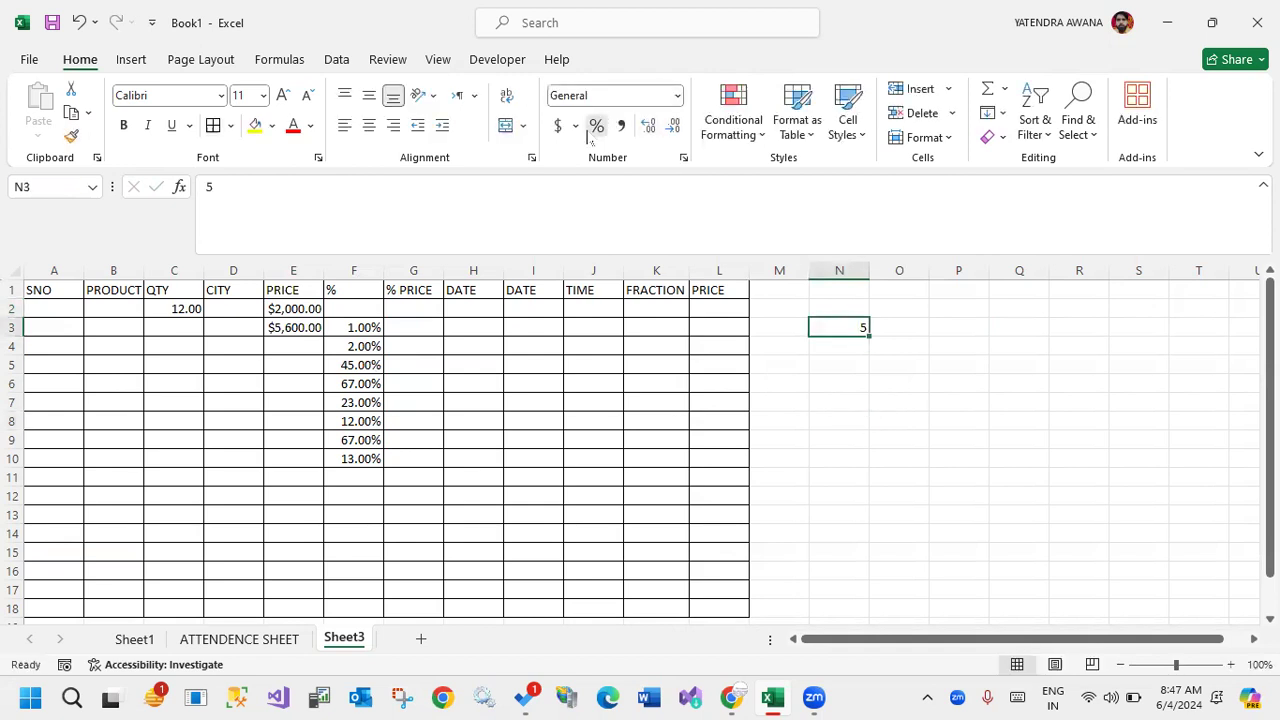
Apply the Percent style to blank cell N5 first, and enter 5 in it.
left_click(829, 366)
left_click(596, 128)
type("5")
key("Return")
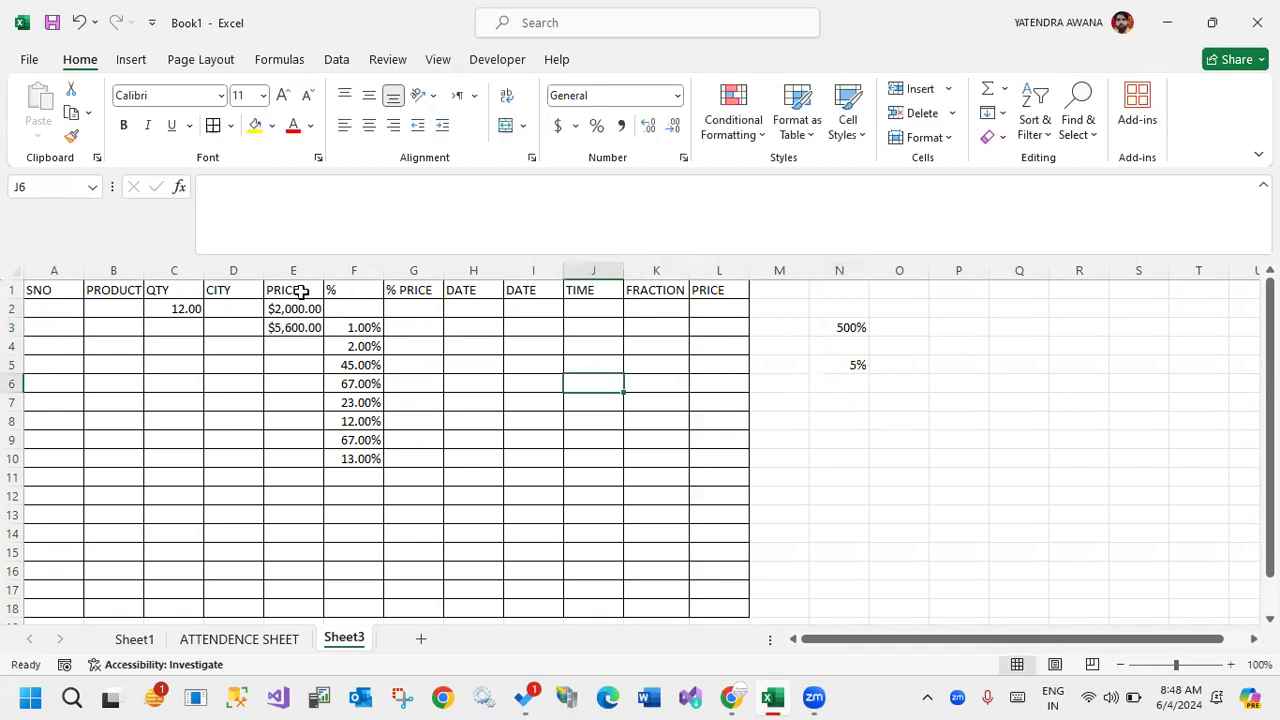
Apply the Number format to cells E2:E10 of the first PRICE column.
left_click_drag(303, 307, 310, 464)
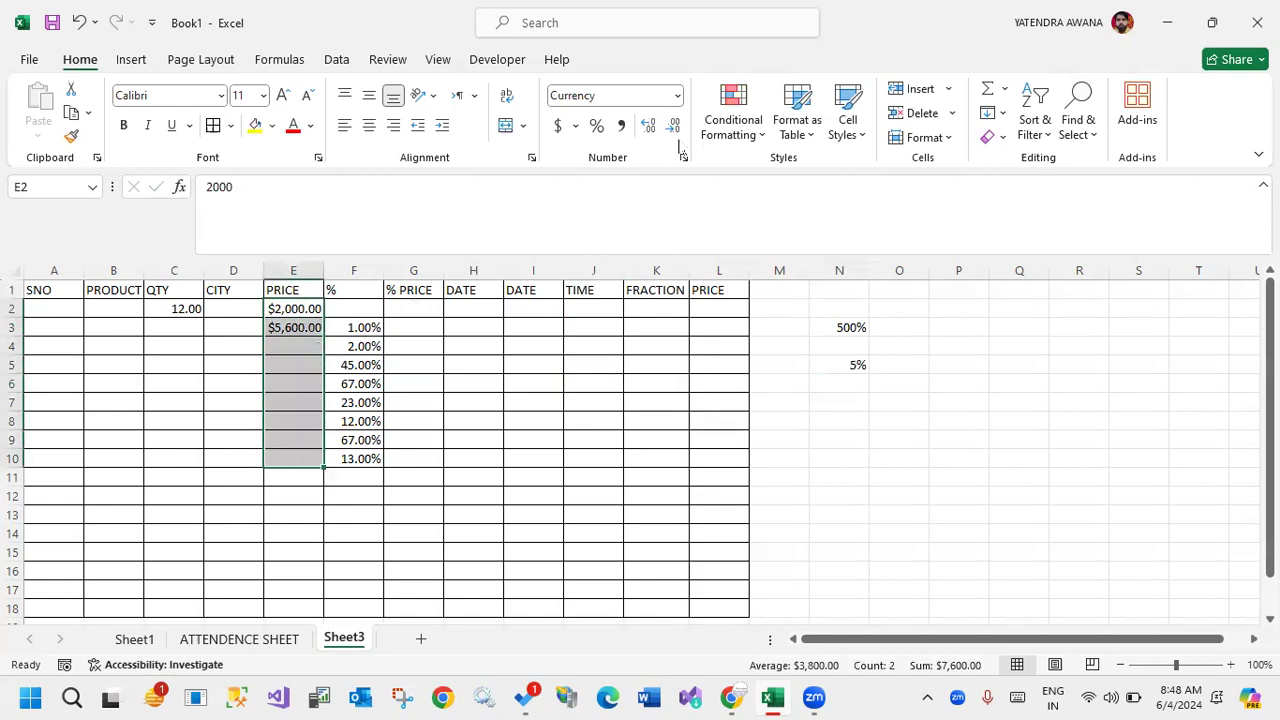
left_click(677, 96)
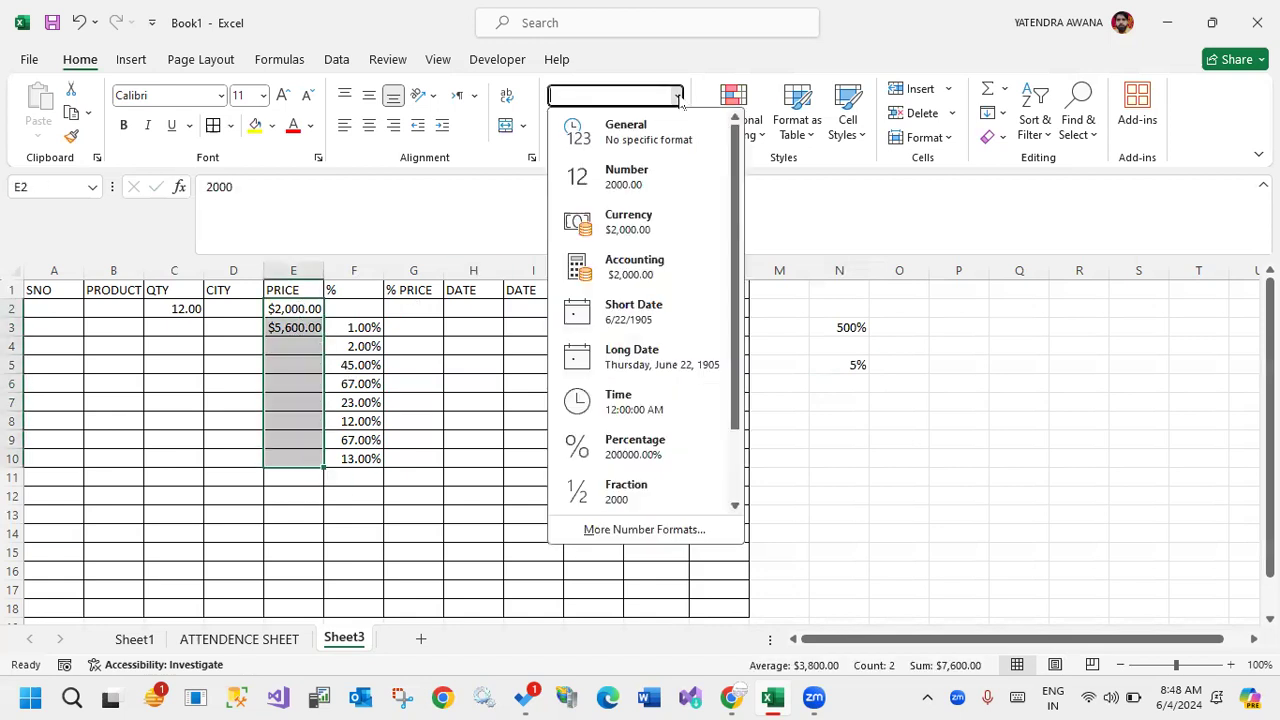
left_click(640, 192)
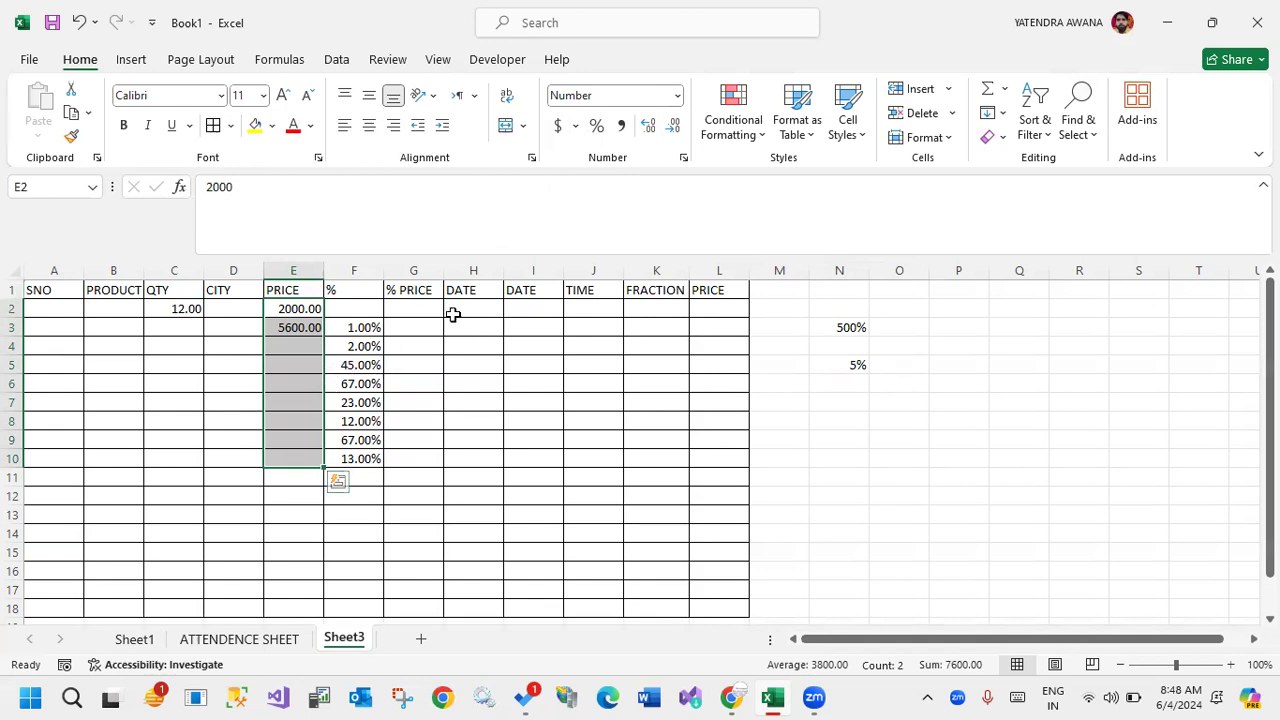
Enter 1 and 2 in A2:A3 and continue the SNO series down to 17 in A18.
left_click(56, 306)
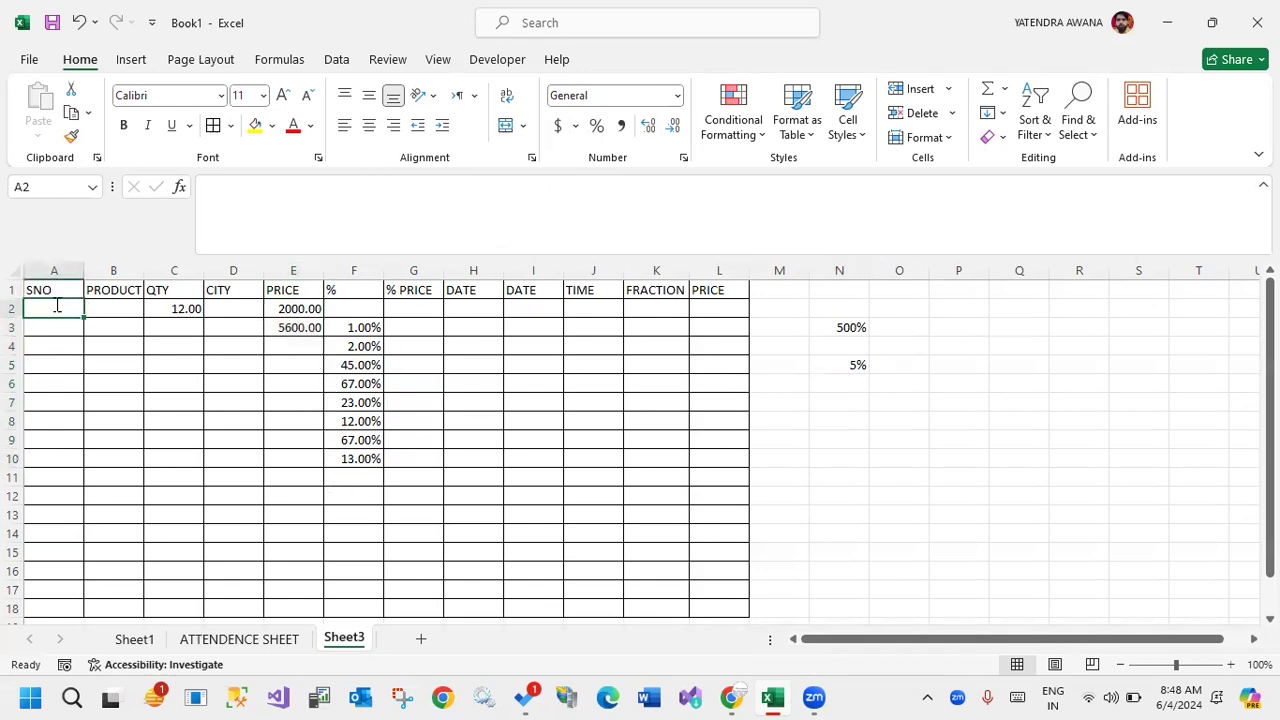
type("1")
key("Return")
type("2")
key("Return")
left_click_drag(77, 306, 73, 329)
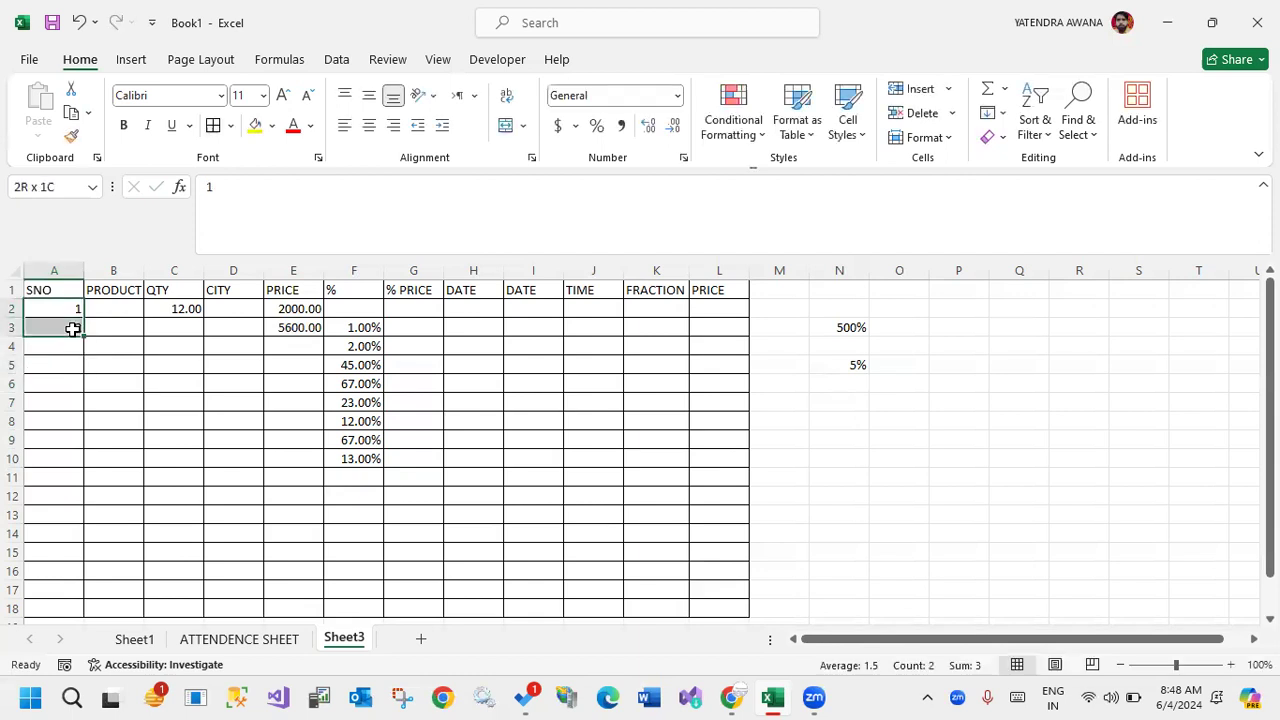
double_click(84, 337)
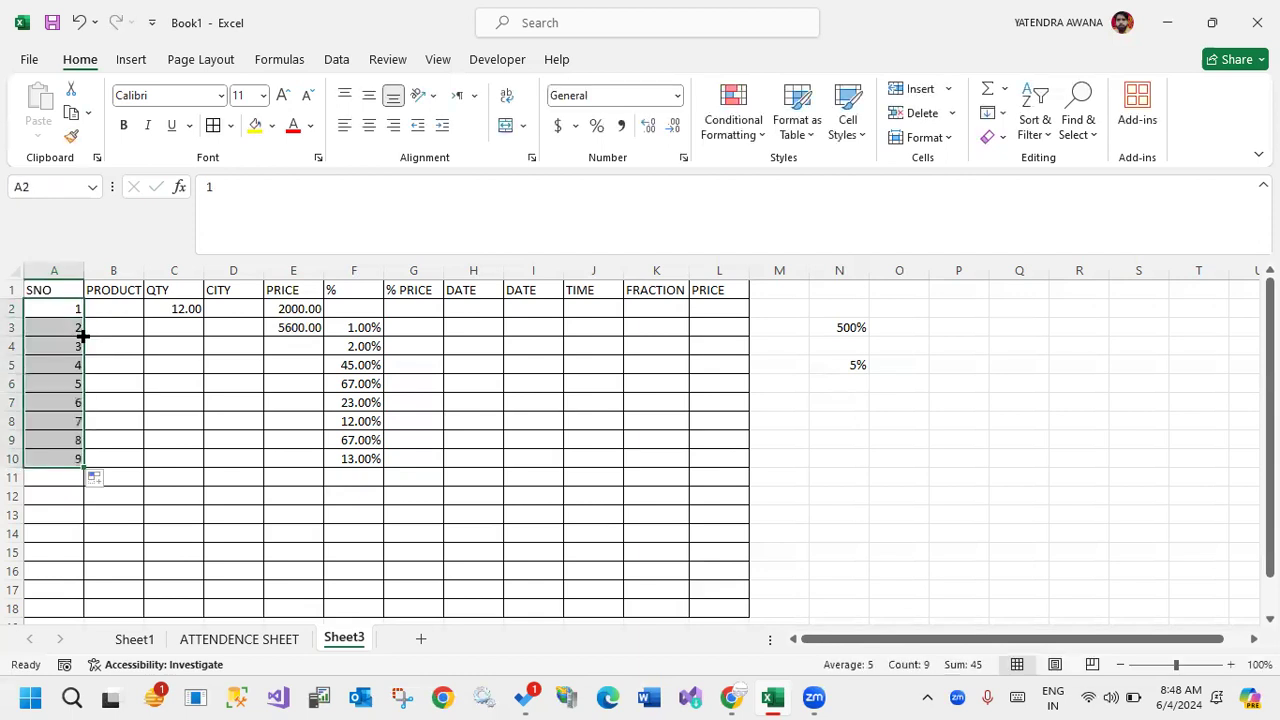
left_click_drag(84, 467, 58, 613)
Enter DELL and HP in B2:B3 and repeat the pair down the PRODUCT column to B18.
left_click(131, 309)
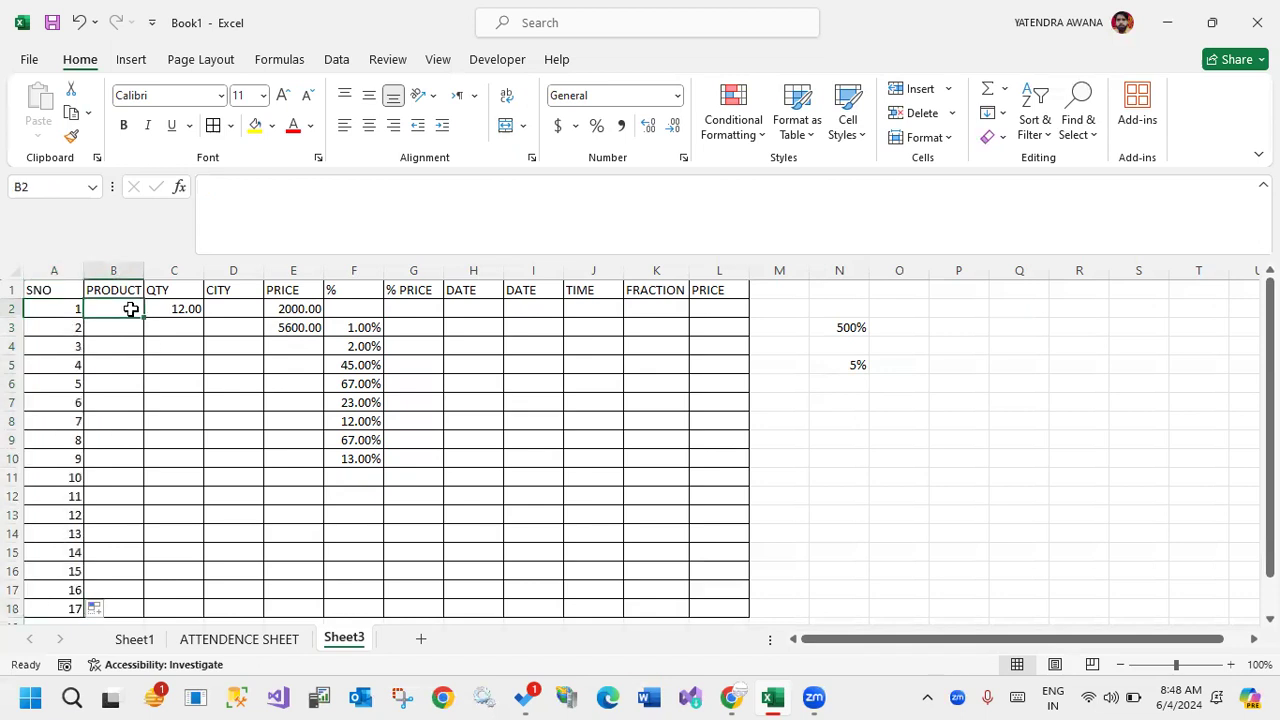
type("DE")
key("Return")
type("HP")
key("Return")
left_click(130, 309)
left_click_drag(131, 309, 131, 331)
double_click(142, 335)
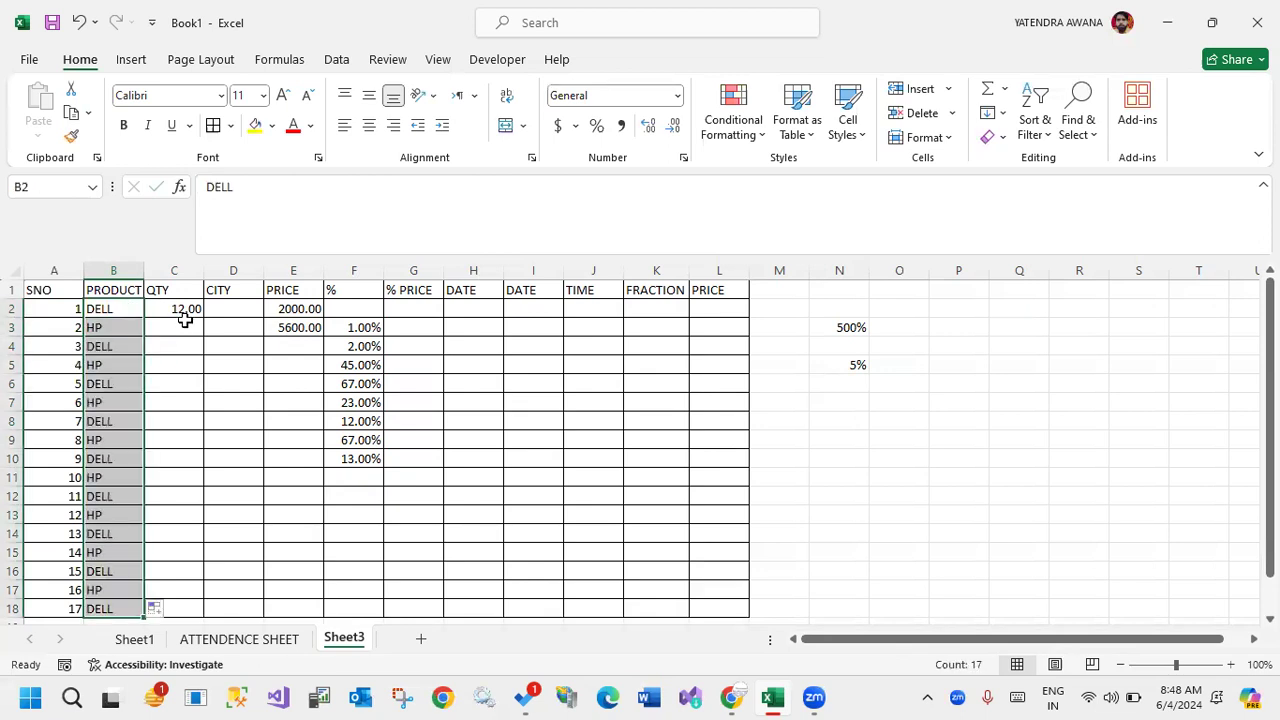
Enter 13 in C3 and extend the QTY series from C2:C3 down to C18.
left_click(184, 328)
type("13")
left_click(183, 309)
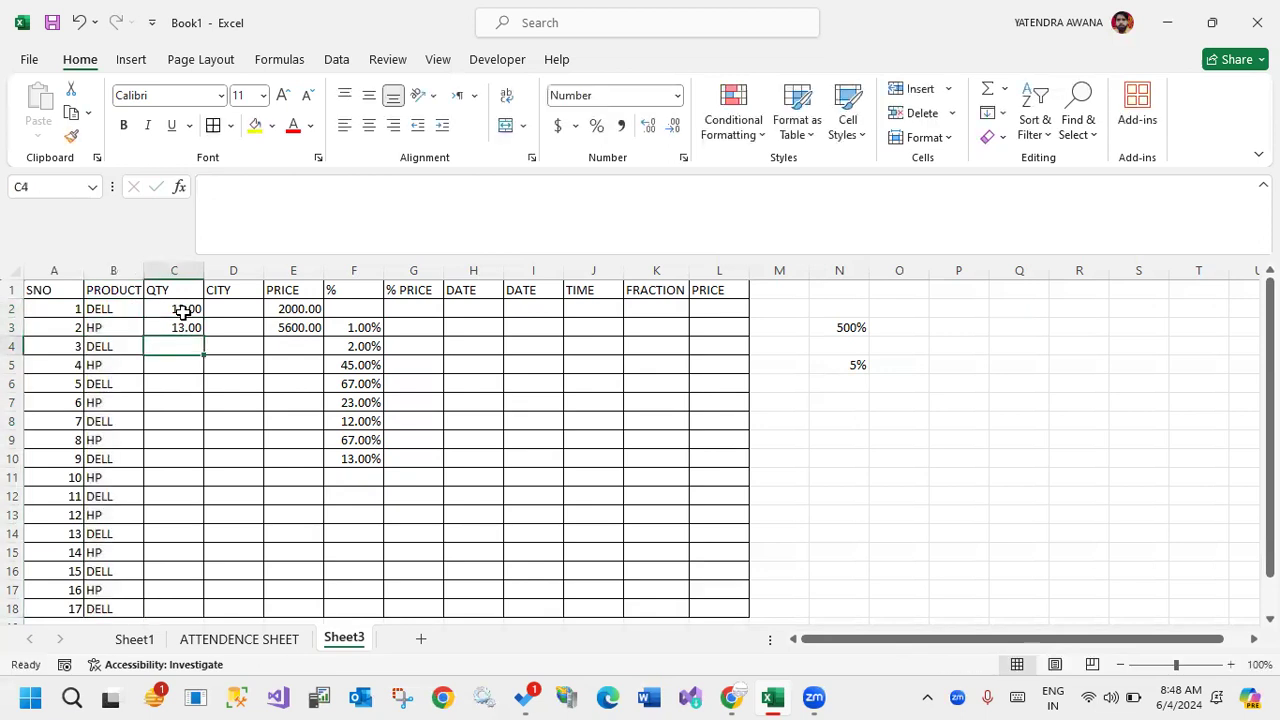
left_click_drag(183, 309, 183, 327)
double_click(203, 335)
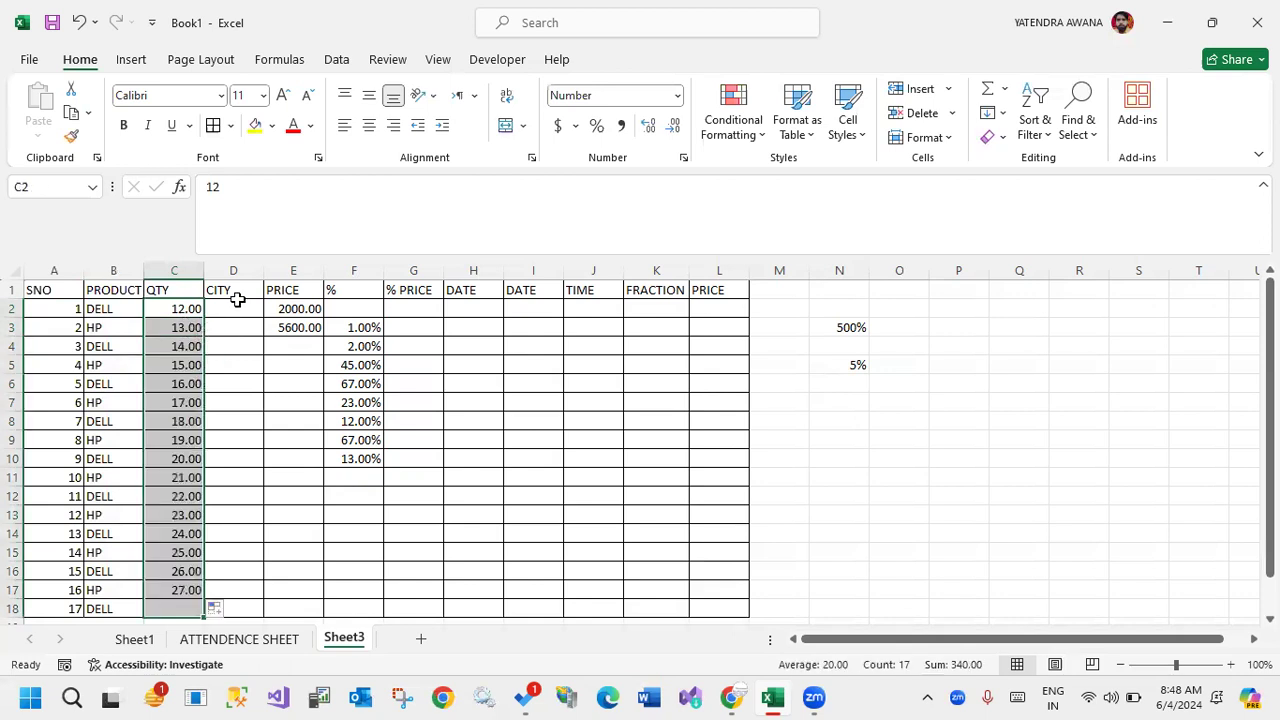
Enter NOIDA and GR NOIDA in D2:D3 and repeat the pair down the CITY column to D18.
left_click(242, 308)
type("NIDA")
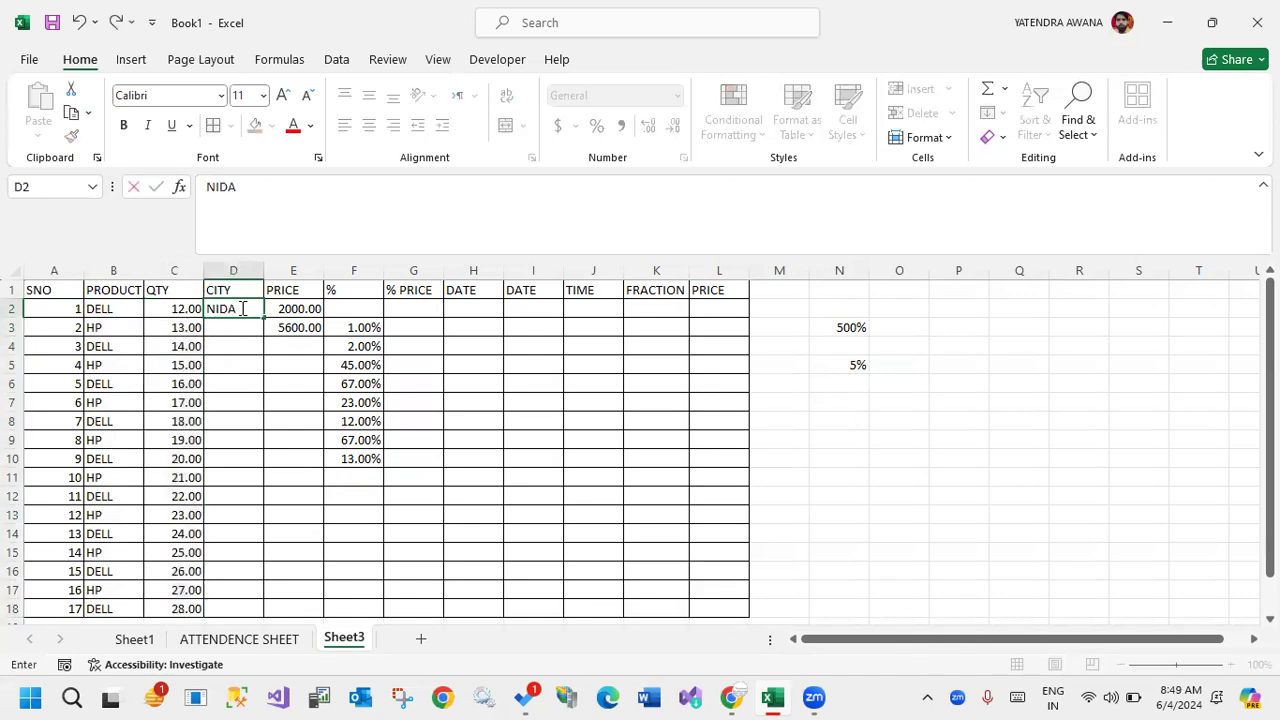
key("BackSpace")
key("BackSpace")
type("OID")
key("Return")
type("GR NOIDA")
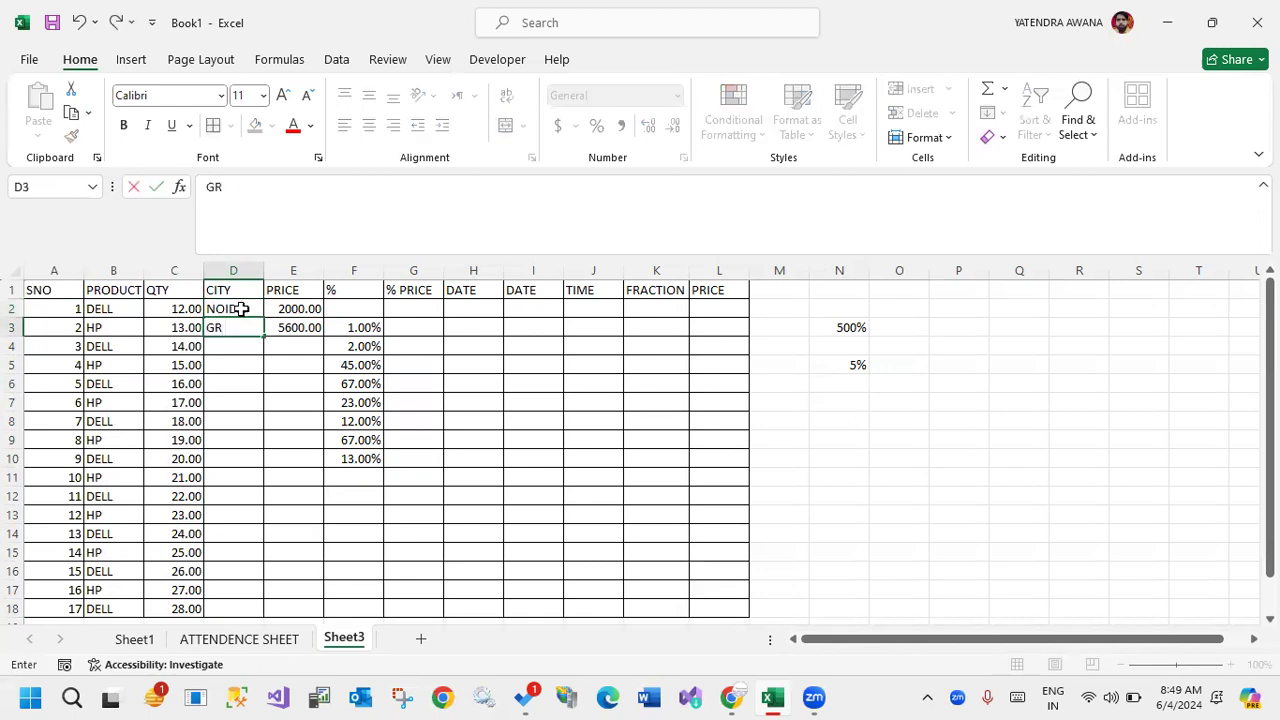
key("Return")
left_click_drag(241, 310, 306, 337)
double_click(263, 331)
Extend the price series from E2:E3 down to E18, and autofit the widths of the CITY and PRICE columns D and E.
double_click(323, 336)
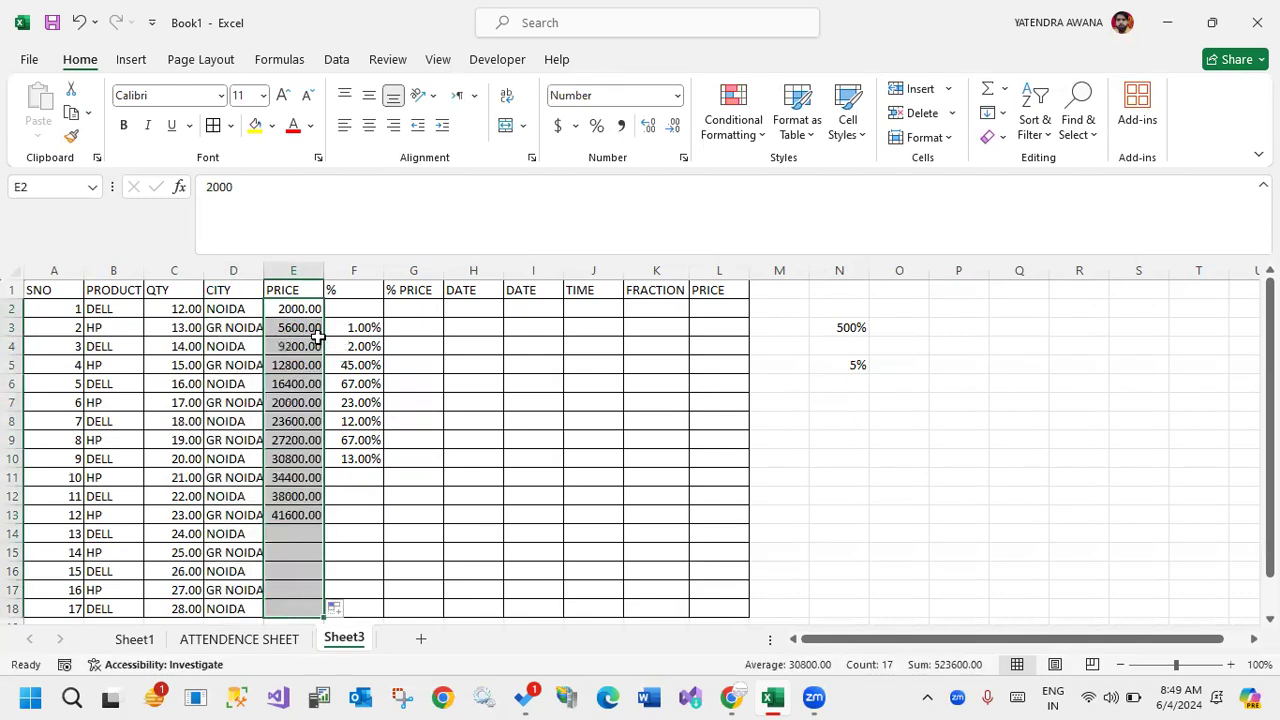
double_click(264, 271)
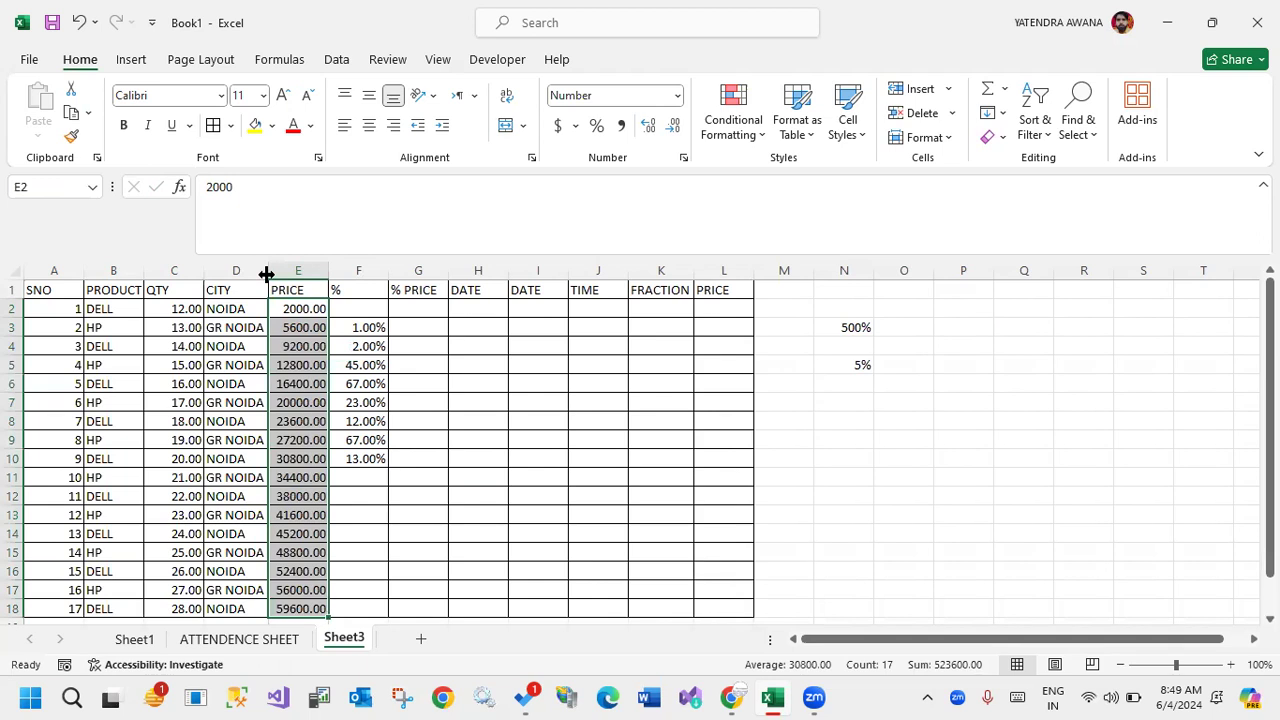
double_click(330, 271)
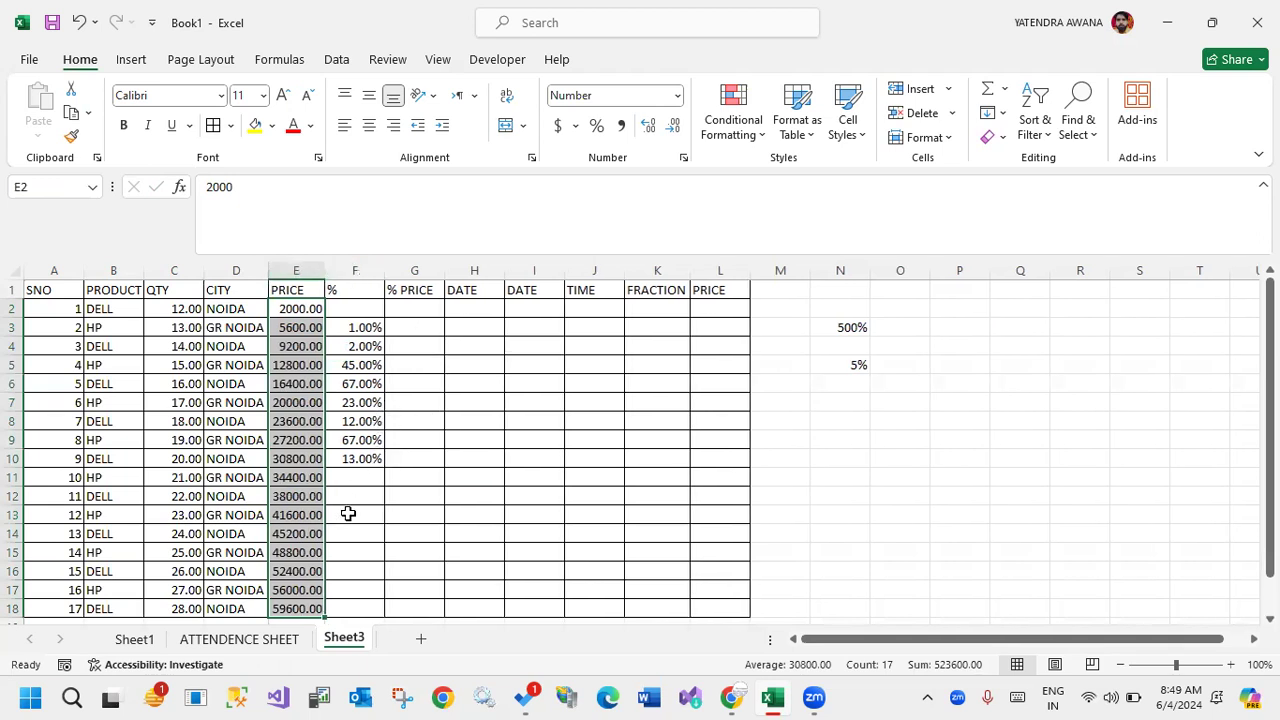
Enter the date 1-5 in H2, extend the date series down to H18, and autofit column H.
left_click(474, 306)
type("1")
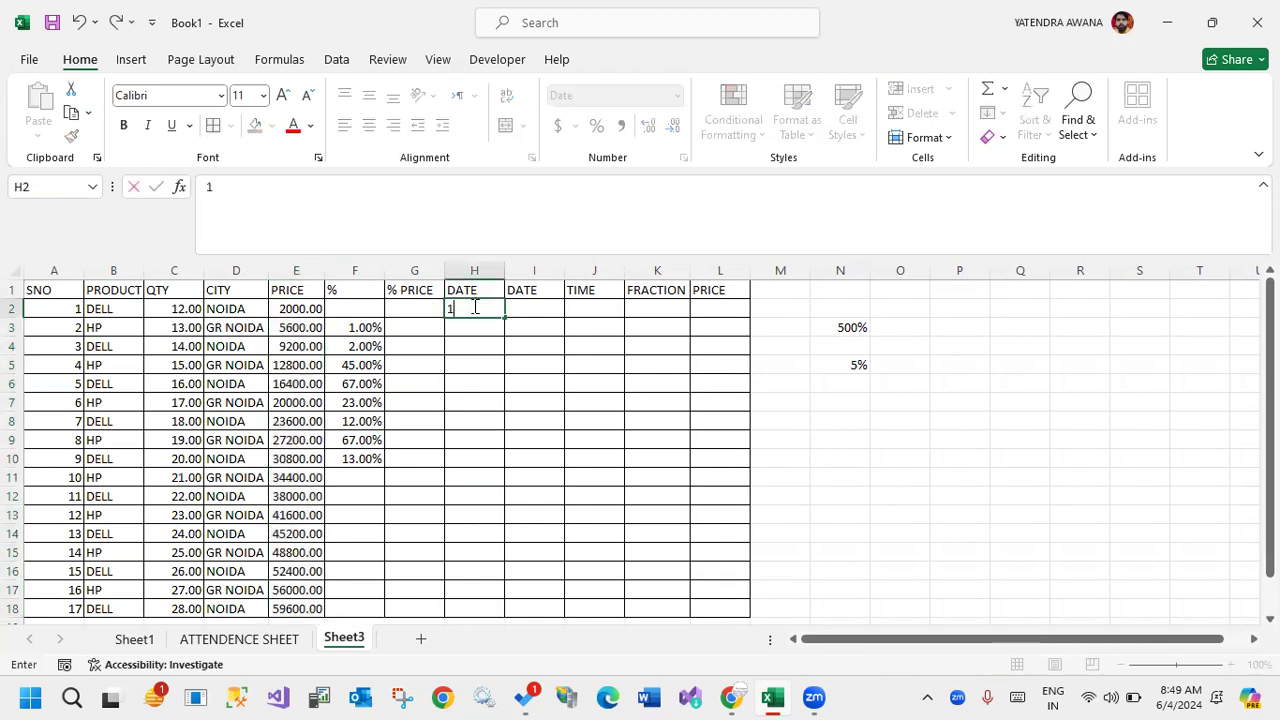
type("-5")
key("Return")
left_click(508, 309)
left_click(500, 309)
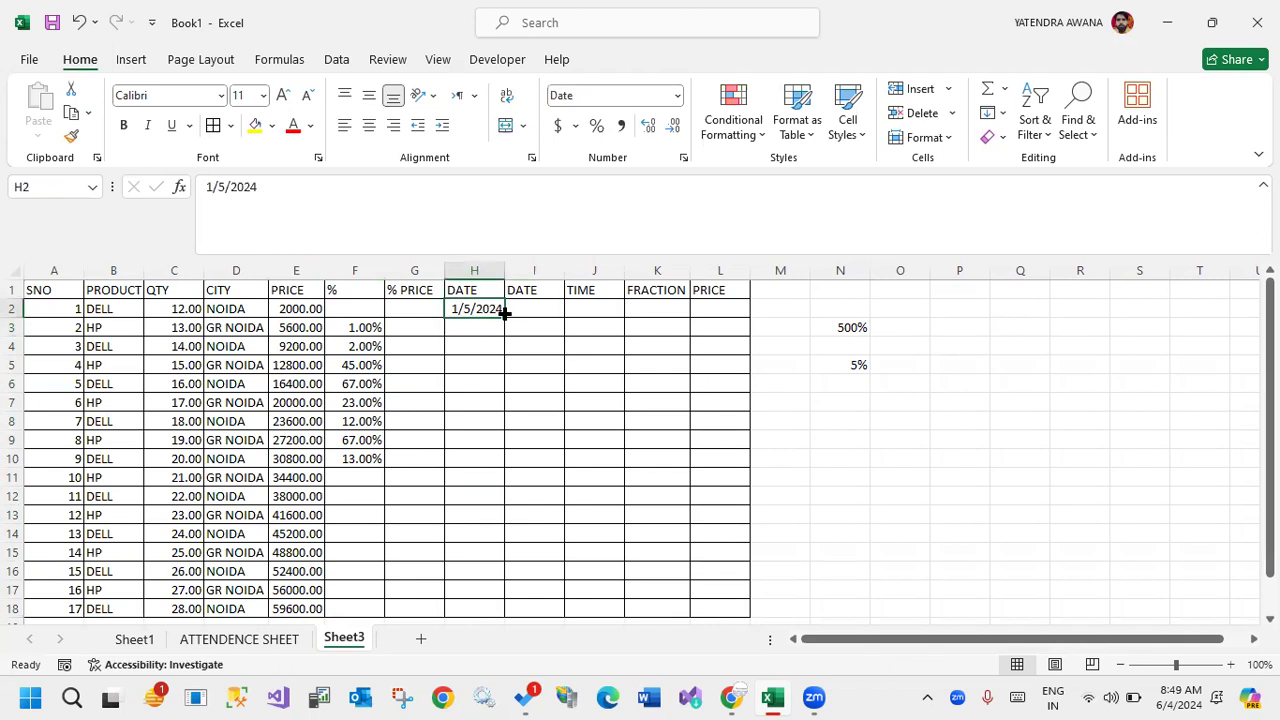
double_click(504, 316)
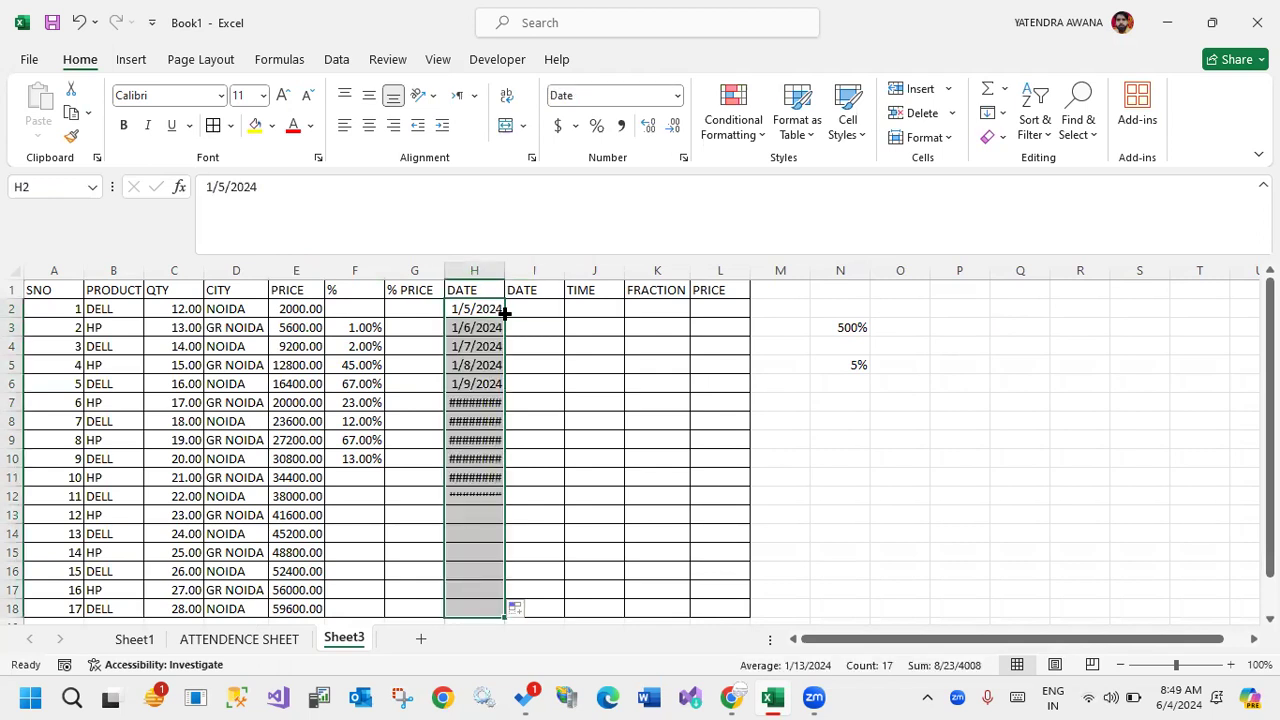
left_click(469, 466)
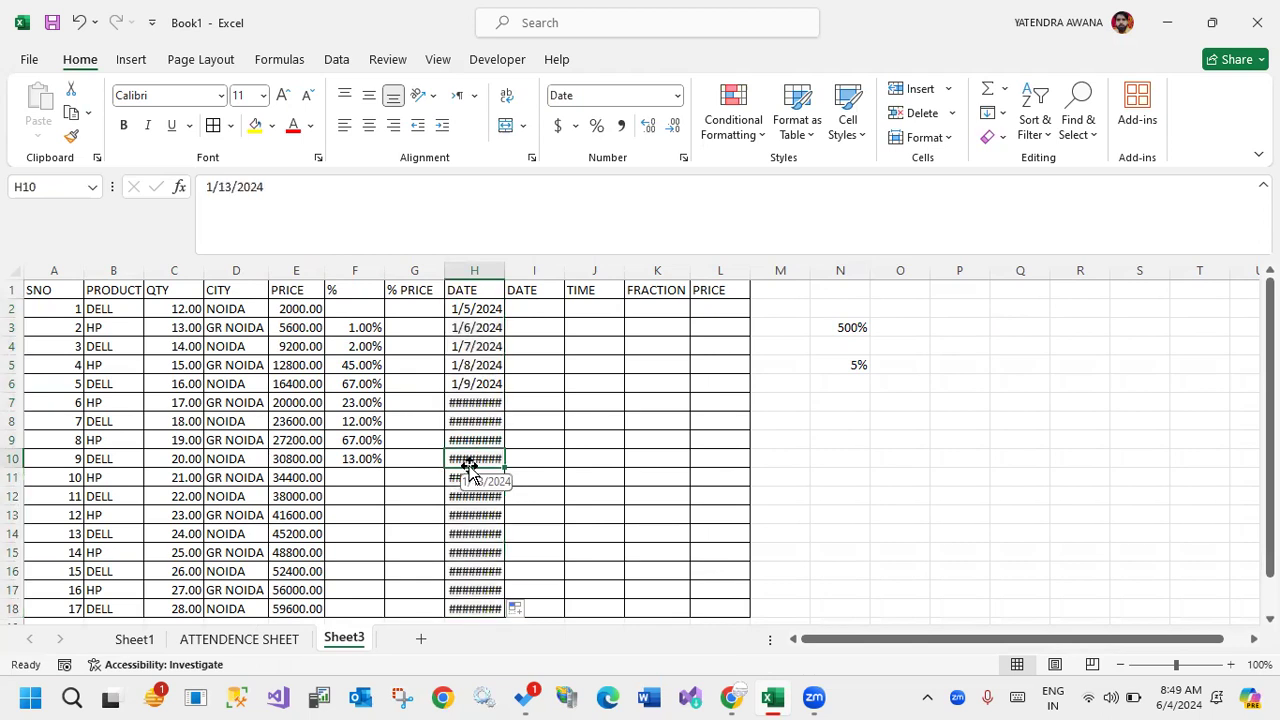
double_click(497, 270)
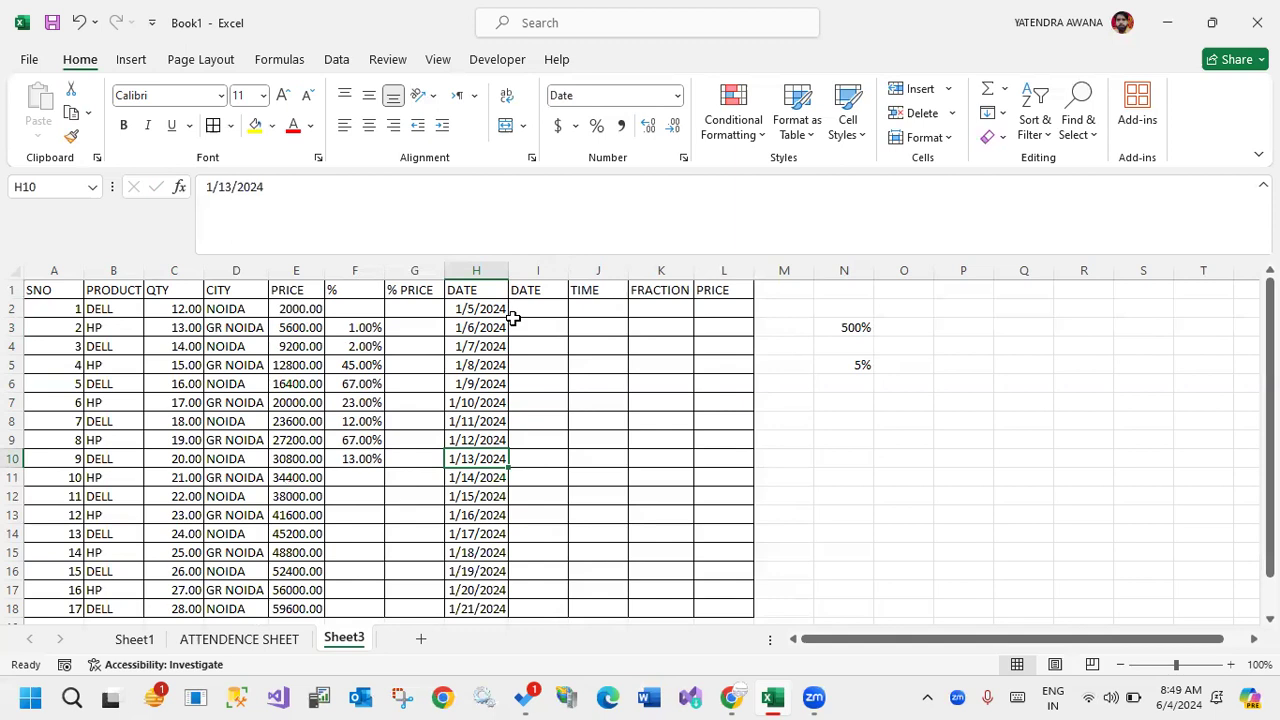
Enter 11:00 in J2 and extend the hourly series down the TIME column to J18.
scroll(453, 502, "down", 4)
scroll(453, 502, "up", 4)
left_click(599, 311)
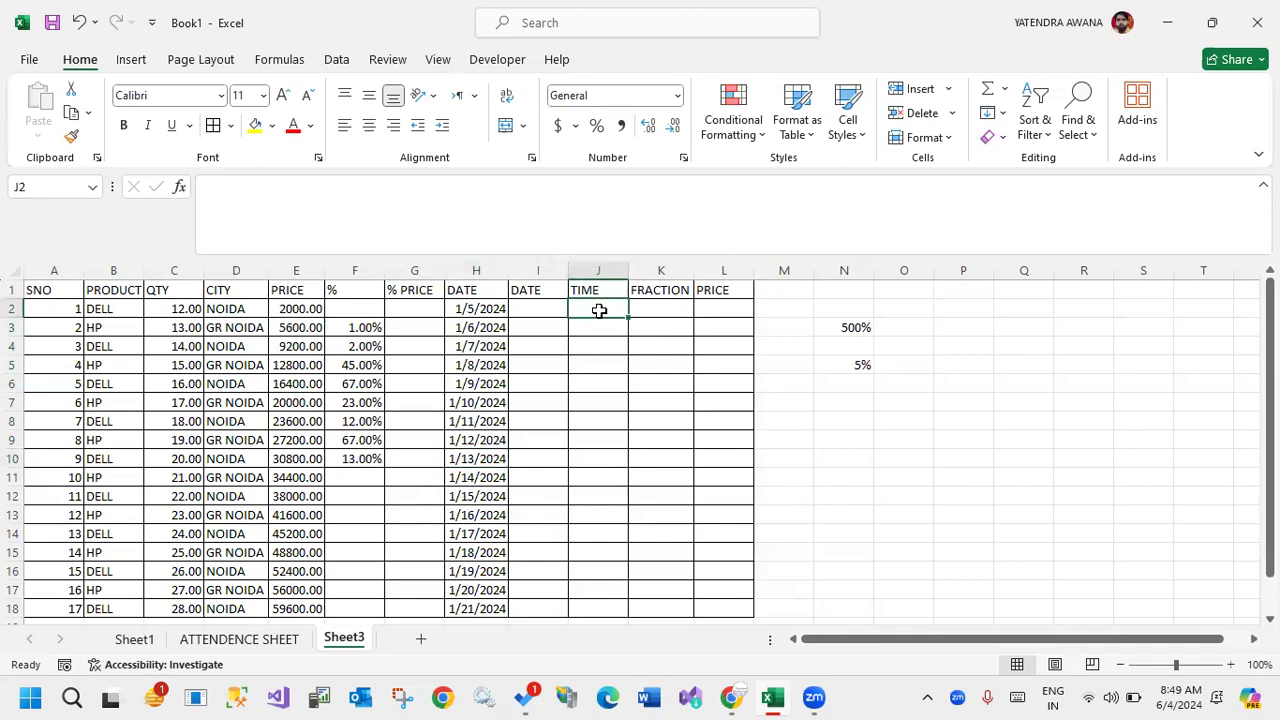
type("11:00")
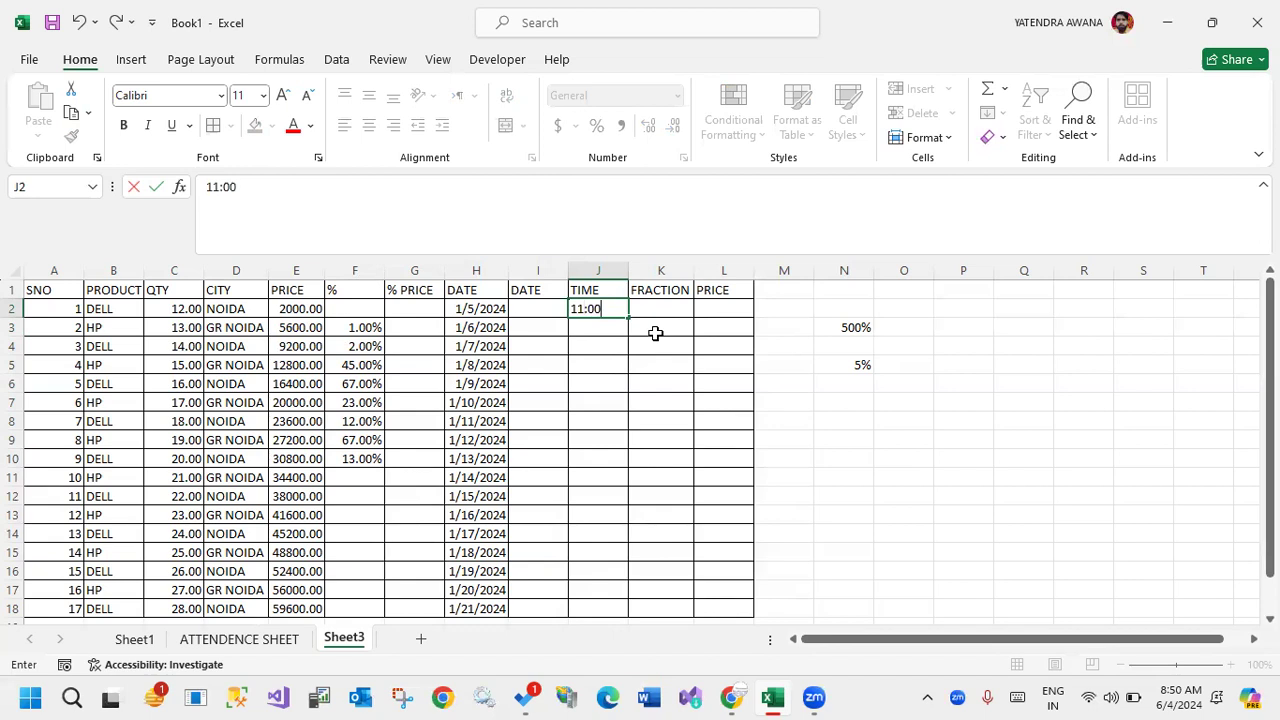
key("Return")
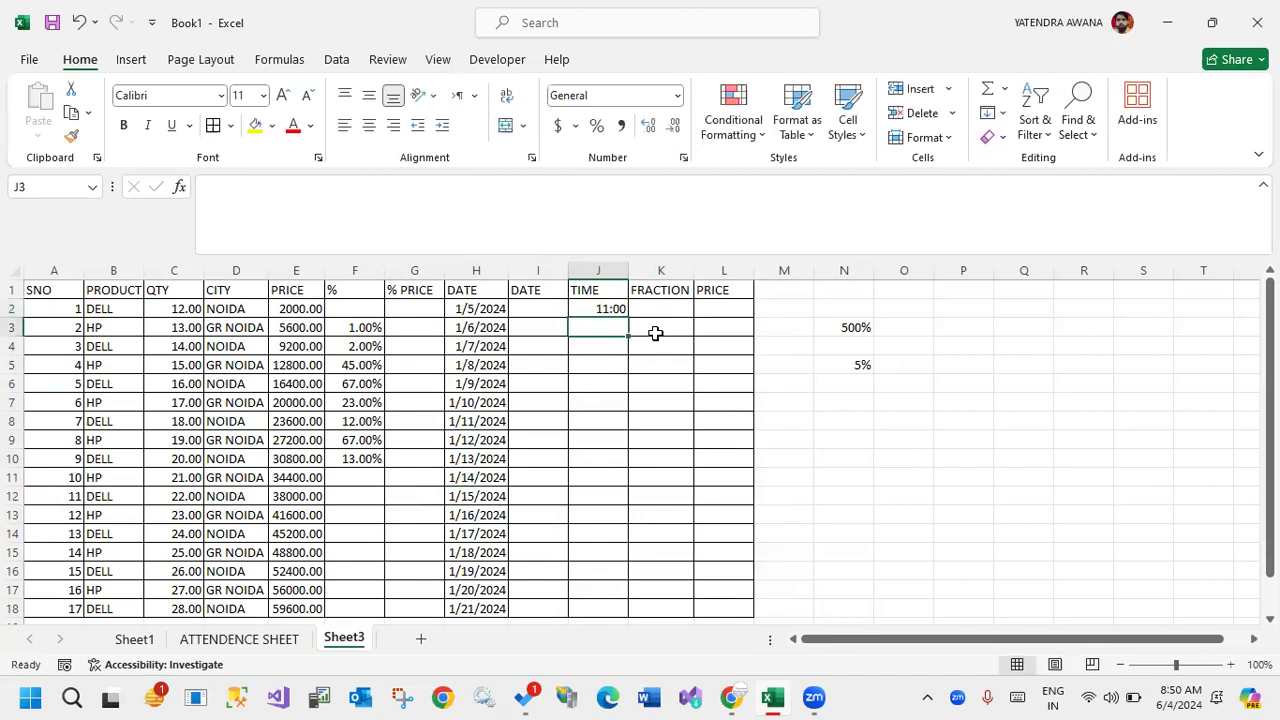
left_click(614, 309)
double_click(626, 314)
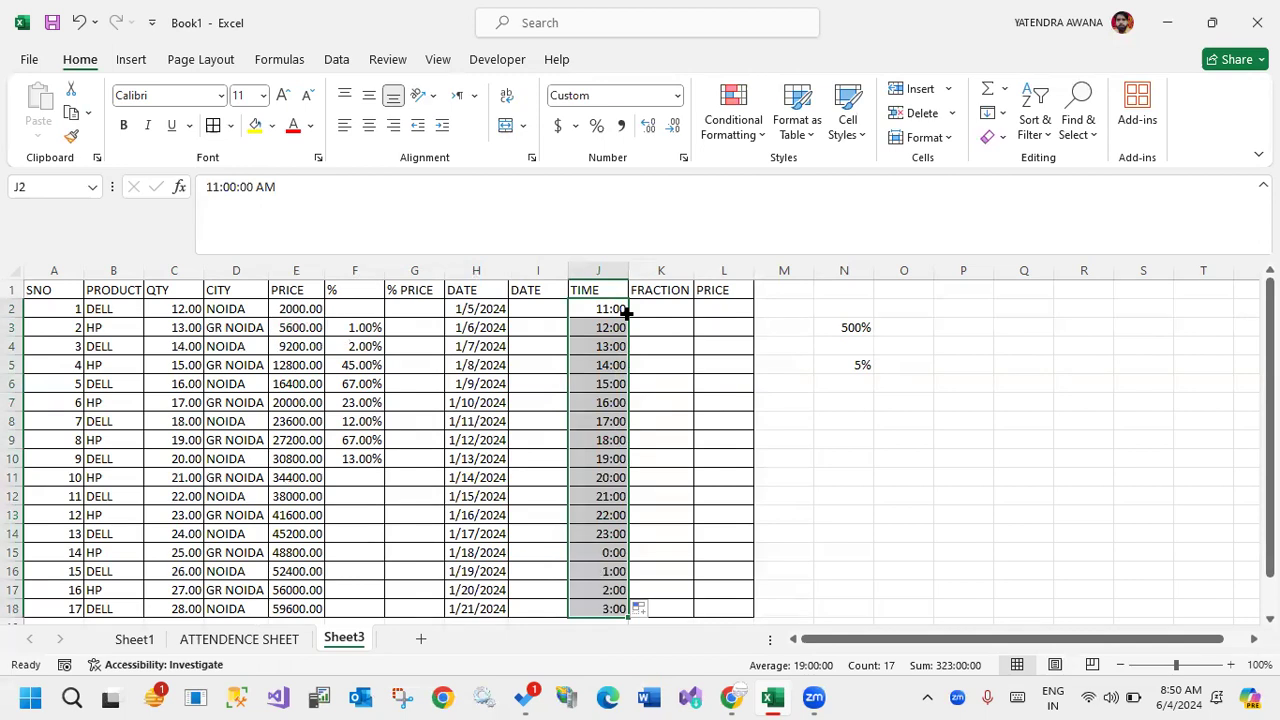
Apply the Fraction number format to K2:K18 in the FRACTION column.
left_click(658, 304)
left_click_drag(658, 306, 643, 606)
left_click(676, 96)
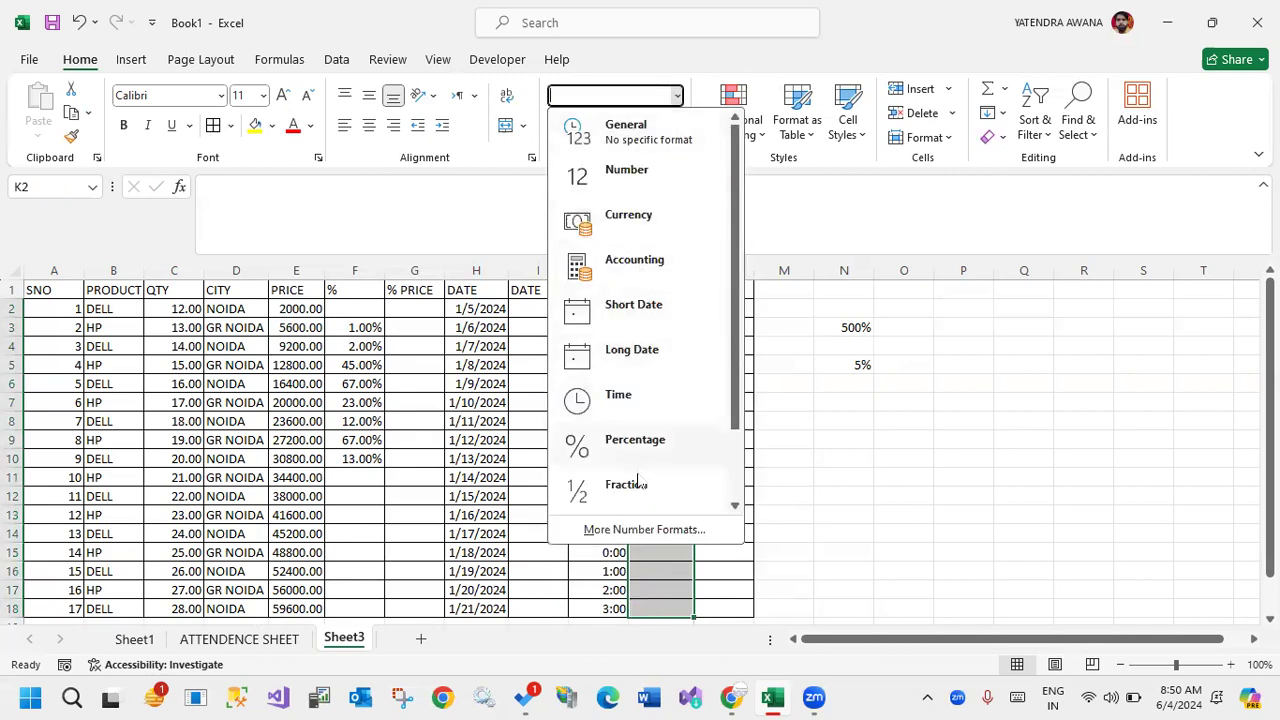
left_click(630, 484)
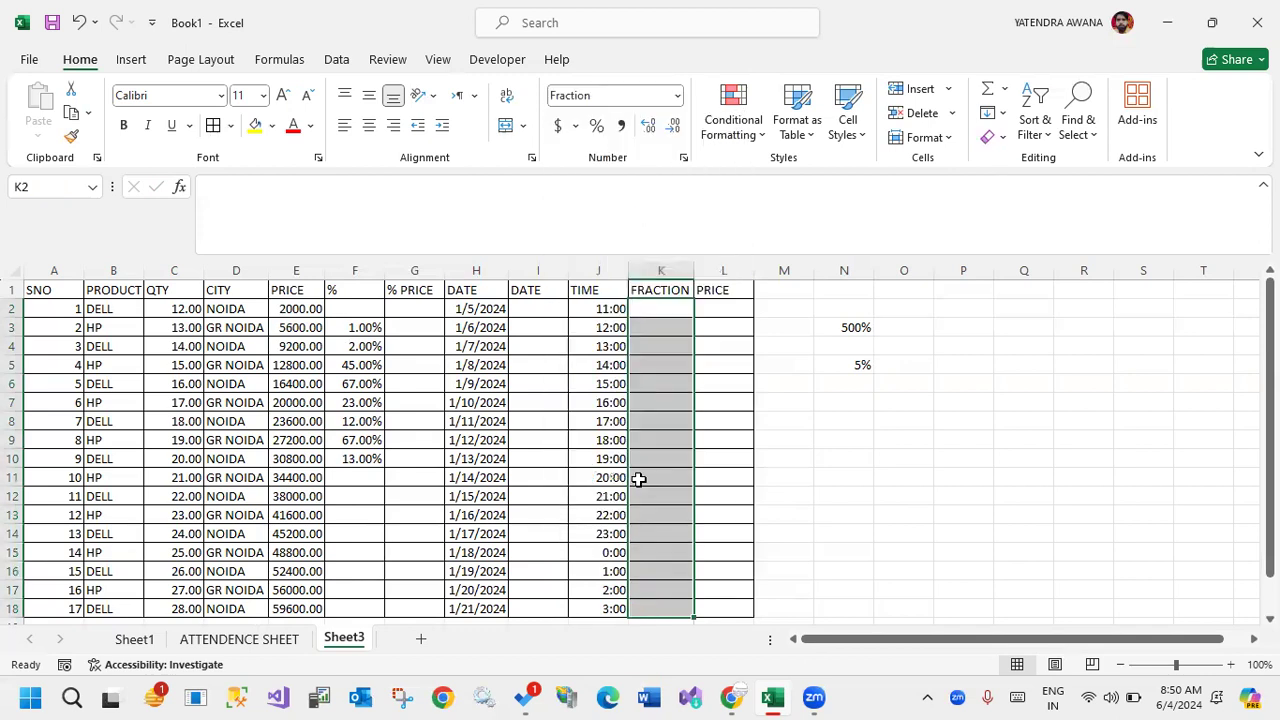
Enter 5.5 and 10.5 in K2:K3 and extend the series down the FRACTION column to K18.
left_click(683, 310)
type("5.5")
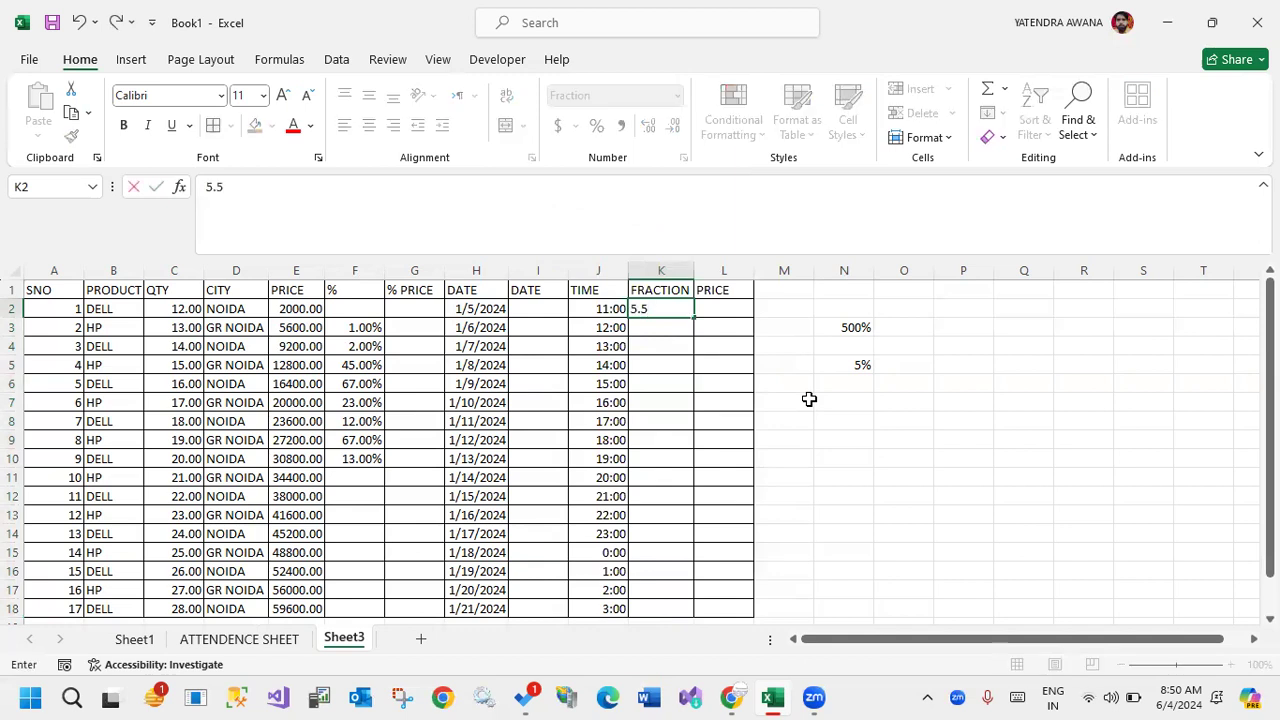
key("Return")
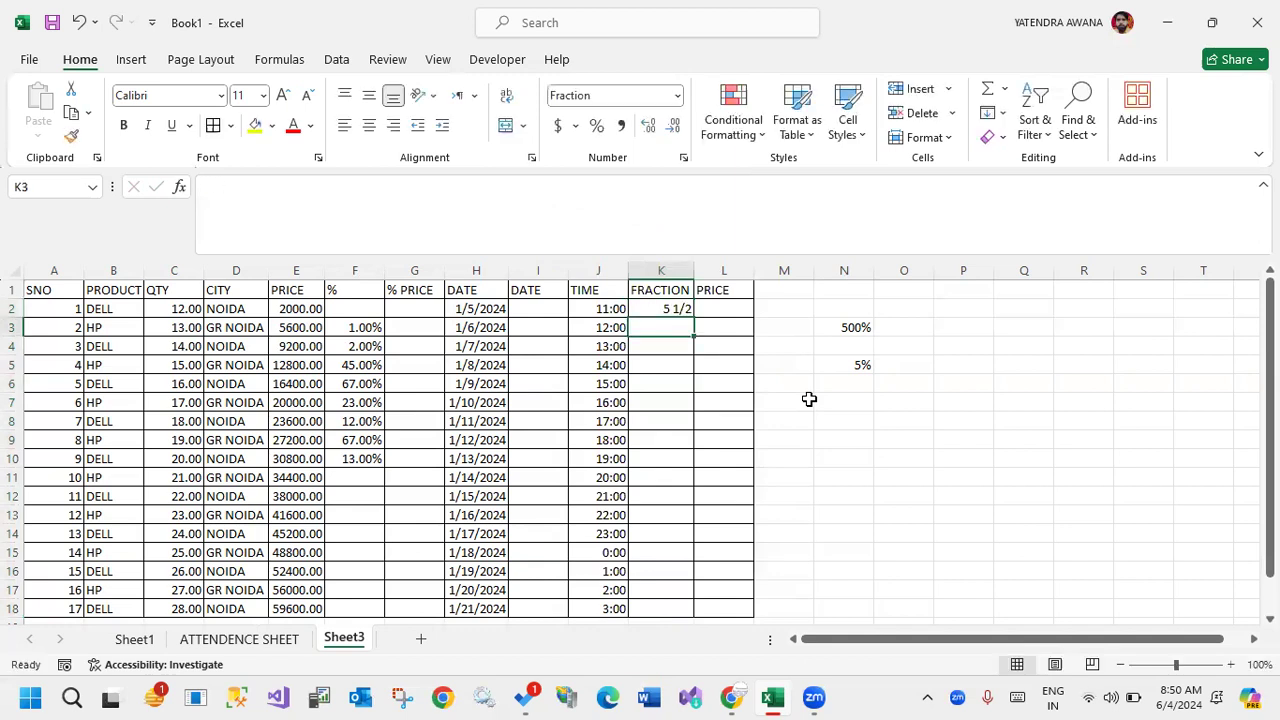
type("10.5")
key("Return")
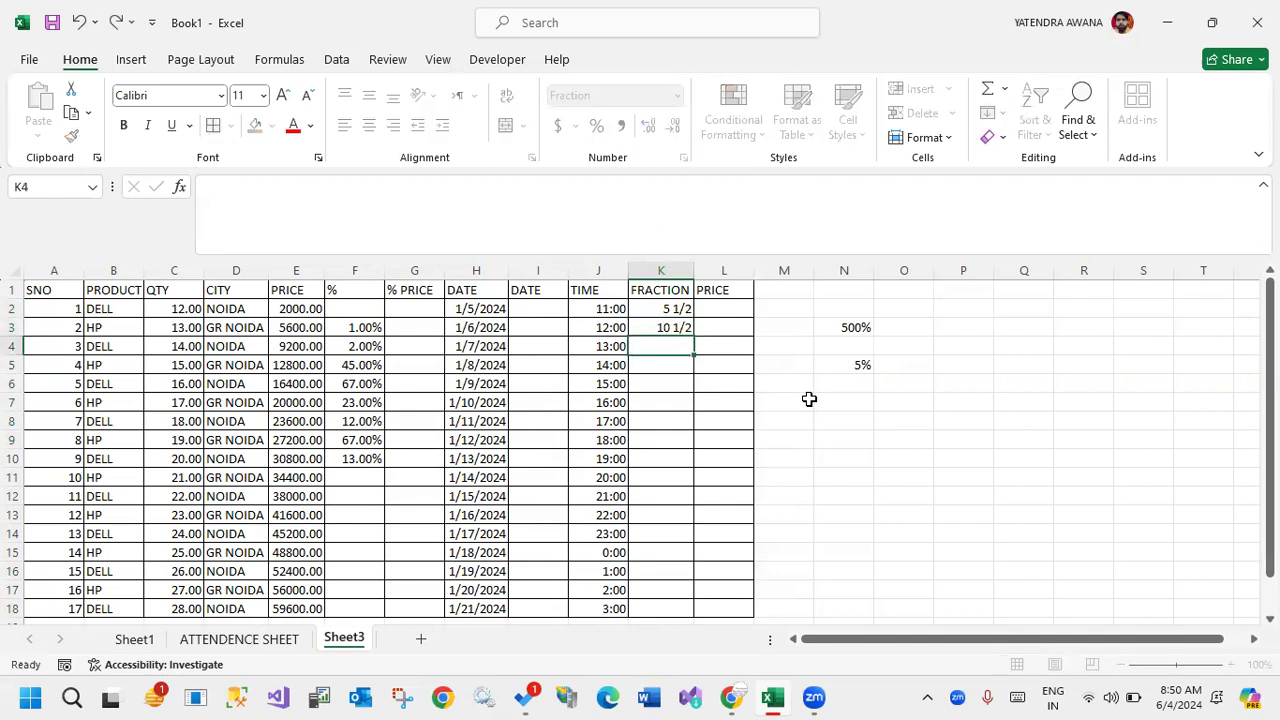
left_click_drag(670, 312, 688, 334)
double_click(692, 336)
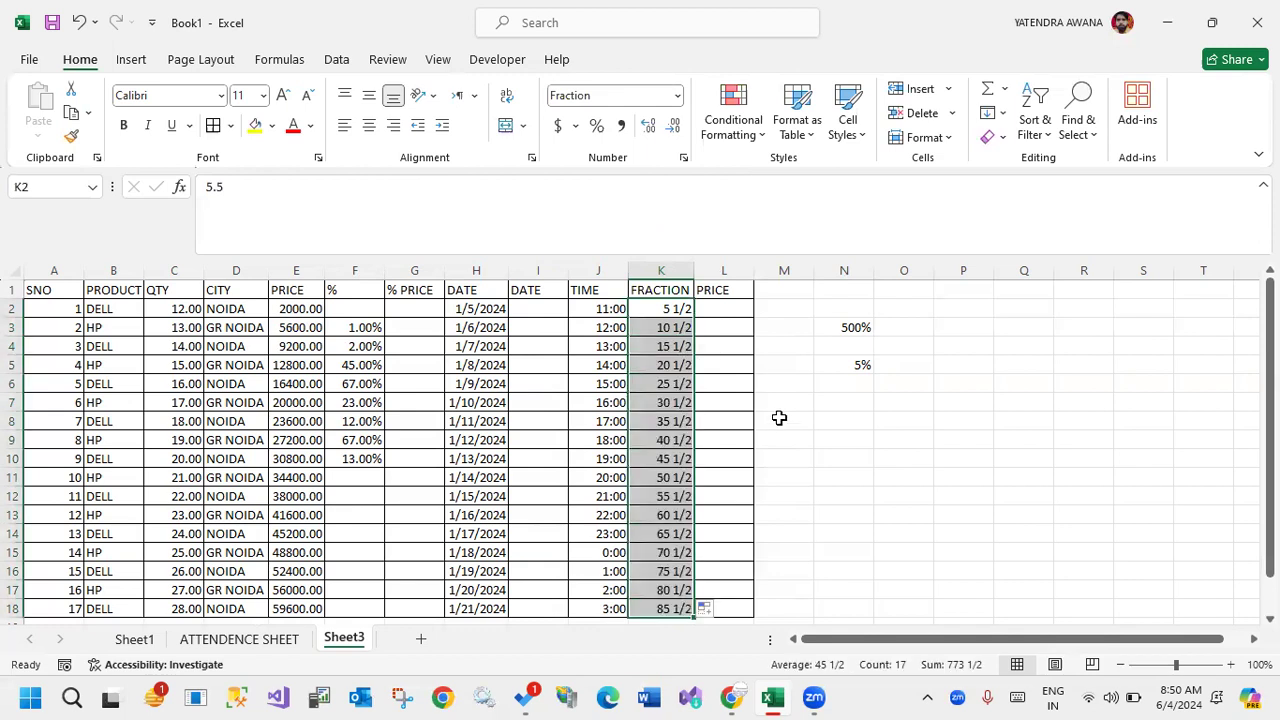
Enter 5.5 in the General-formatted cell O7 to compare it with the fraction display.
left_click(876, 403)
type("5.5")
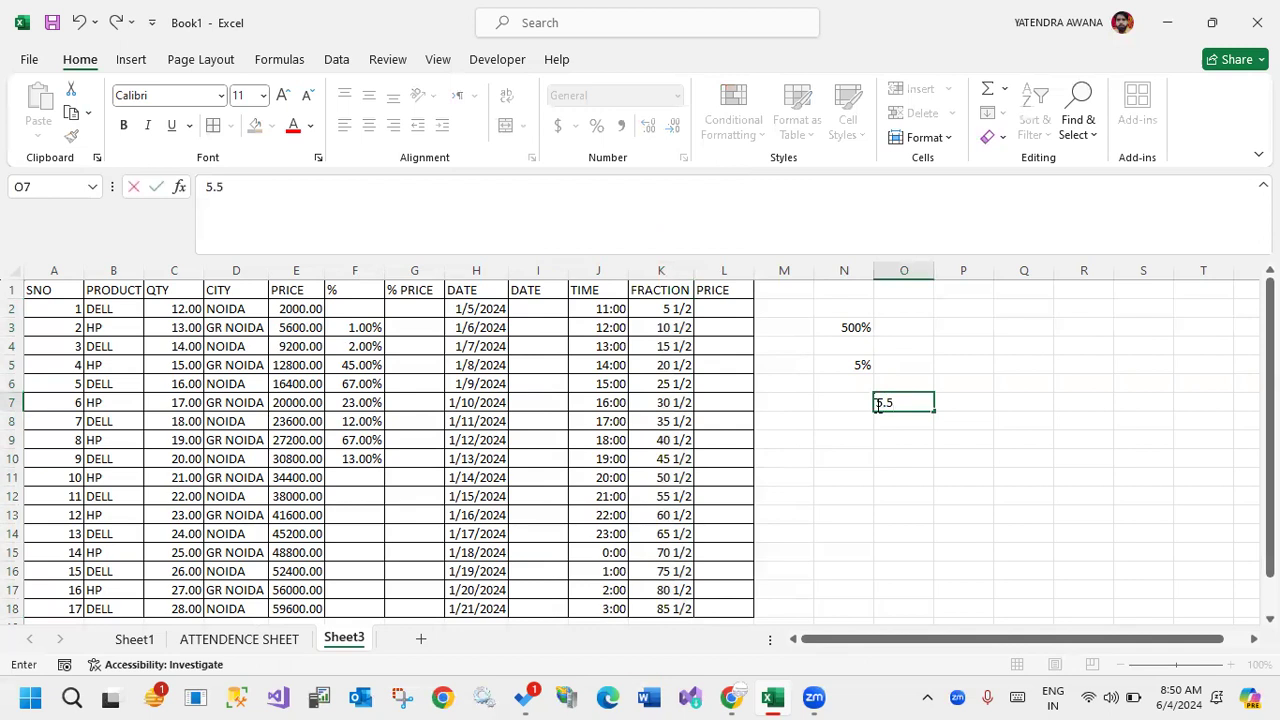
key("Return")
left_click(890, 402)
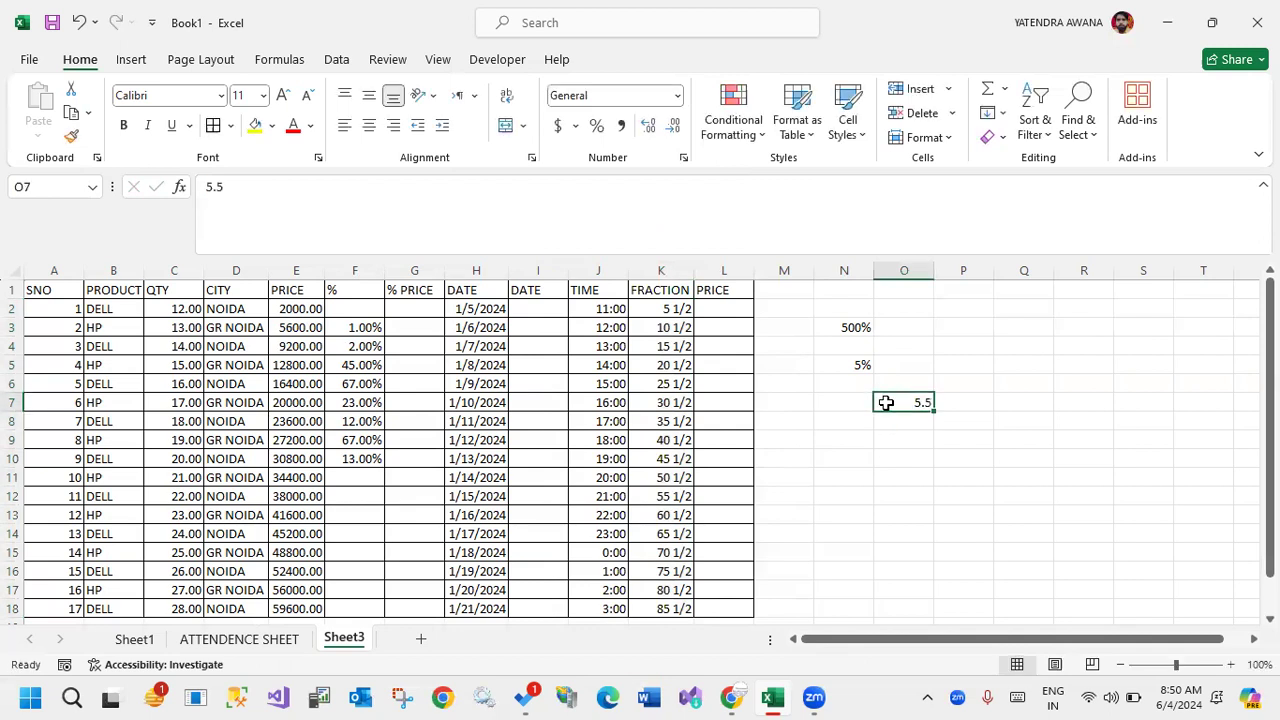
Apply the Accounting number format to L2:L18 in the last PRICE column.
left_click(727, 310)
left_click_drag(727, 310, 721, 562)
left_click(677, 97)
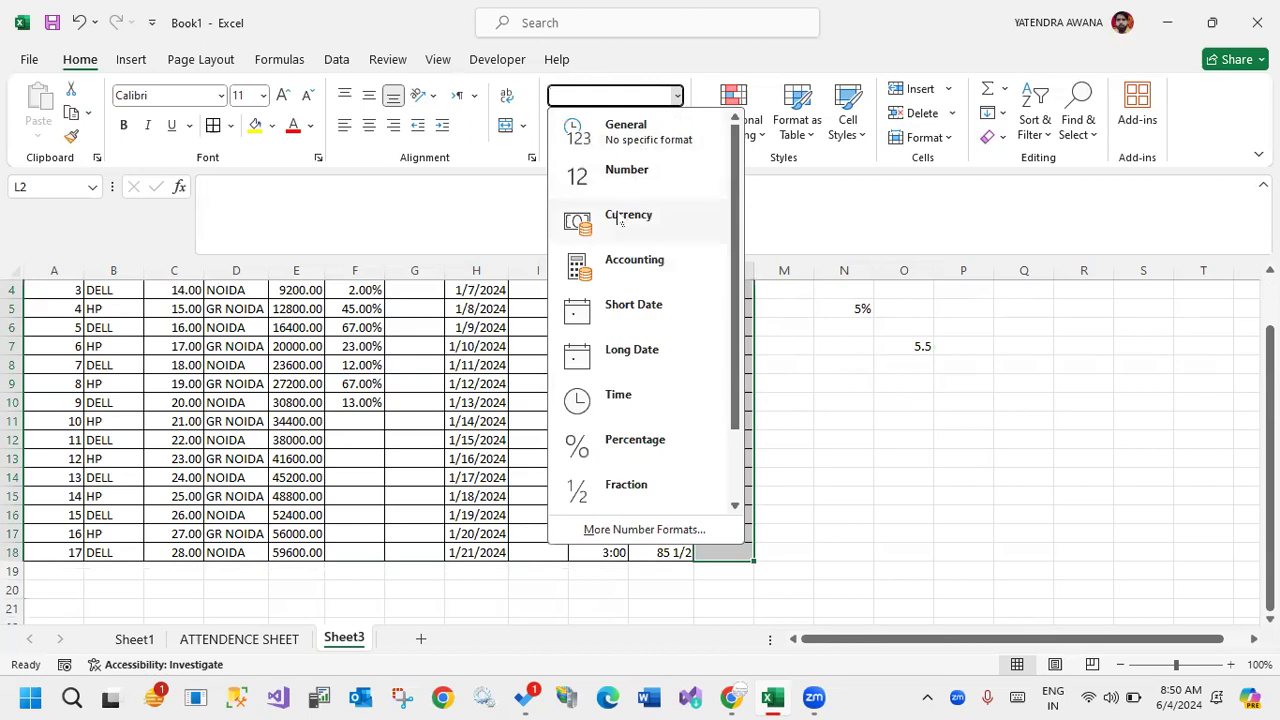
left_click(610, 258)
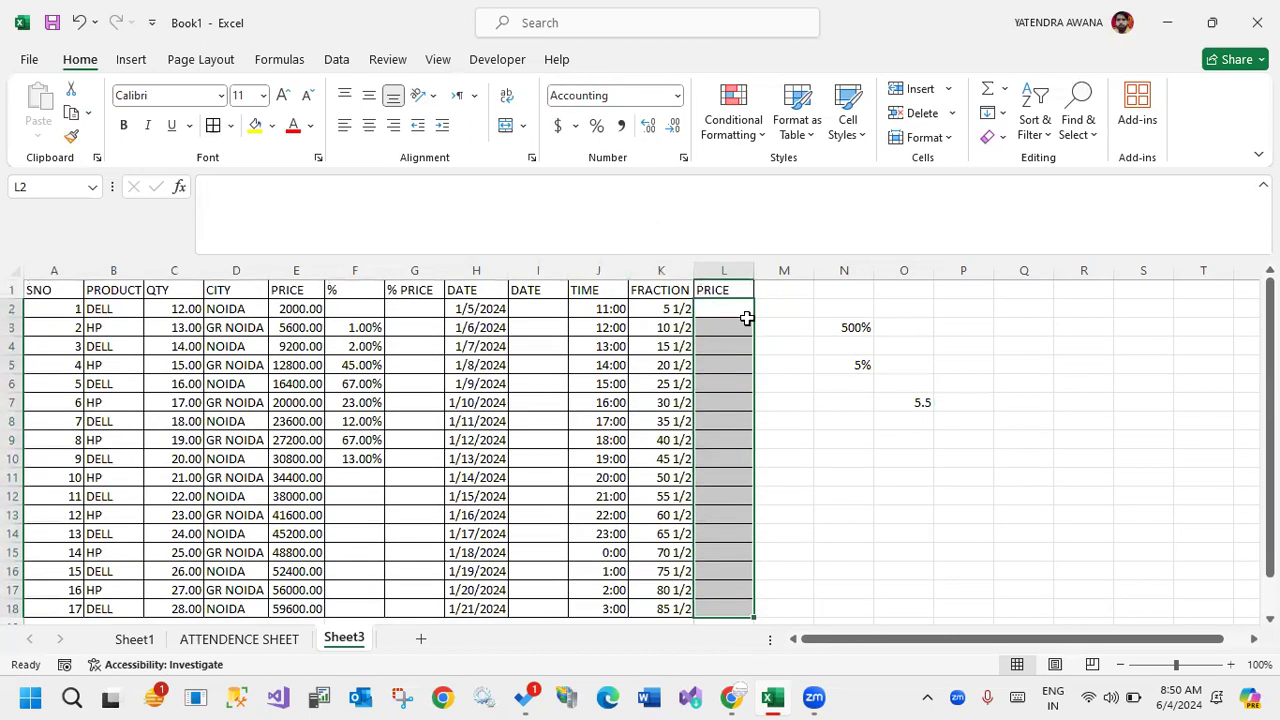
Enter 2000 in L2 and copy it down the last PRICE column to L18.
left_click(741, 309)
type("20")
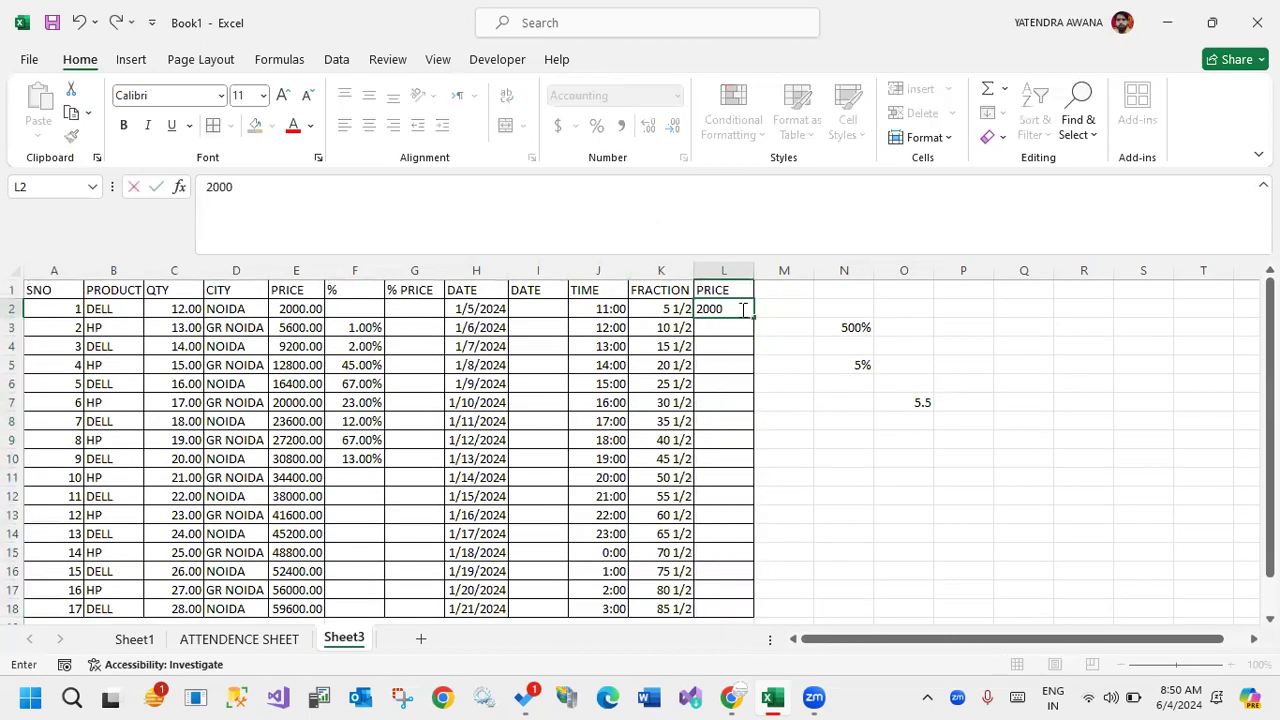
type("00")
key("Return")
left_click(740, 311)
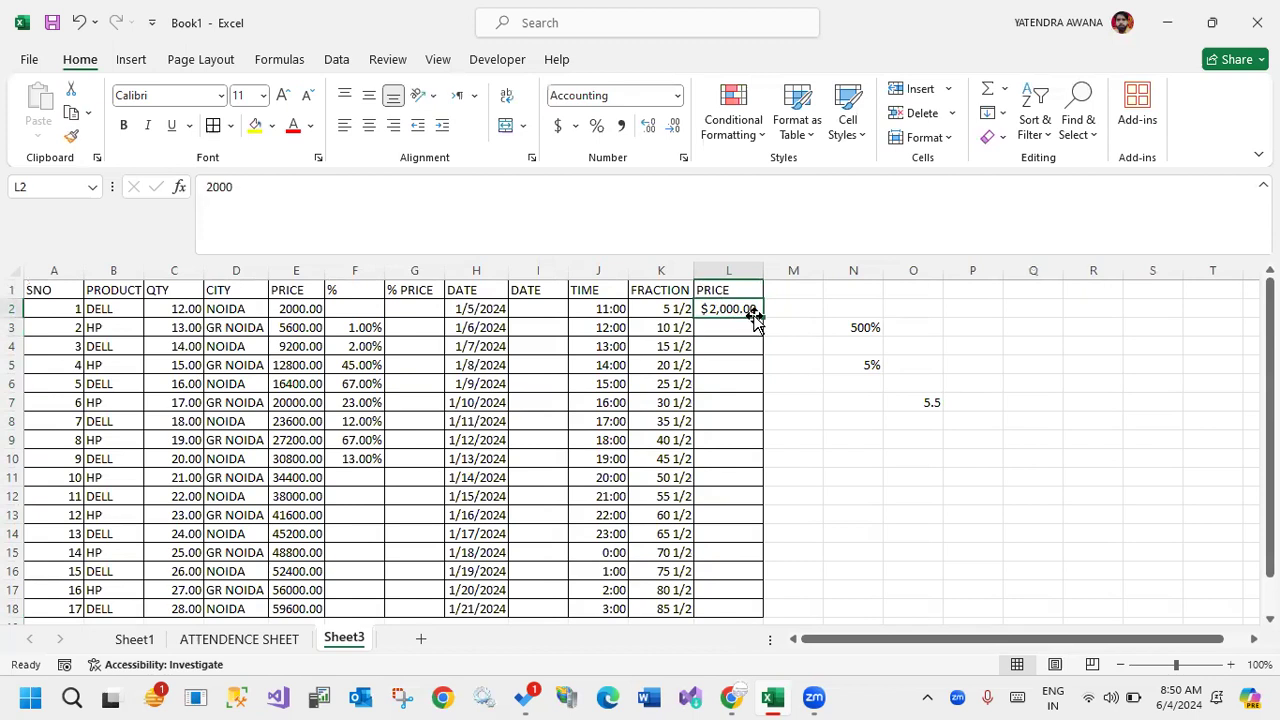
double_click(760, 317)
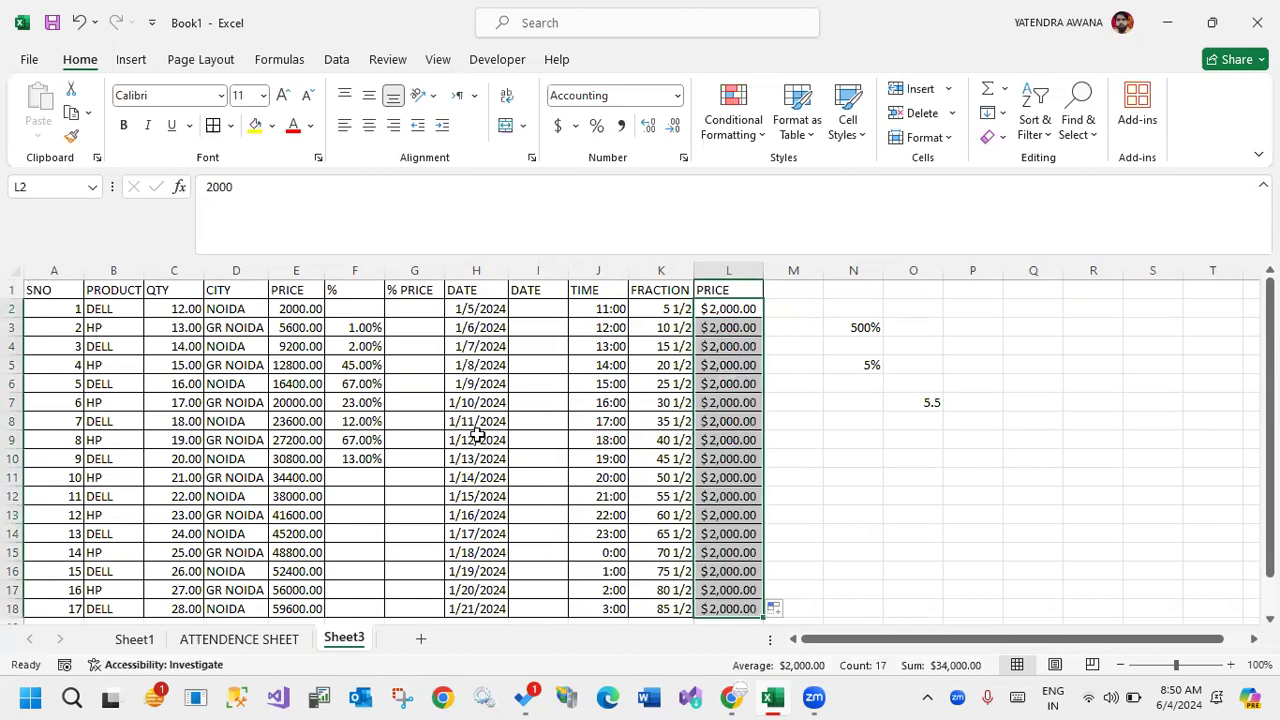
Apply the Currency number format to the prices in E2:E18.
left_click_drag(298, 309, 317, 534)
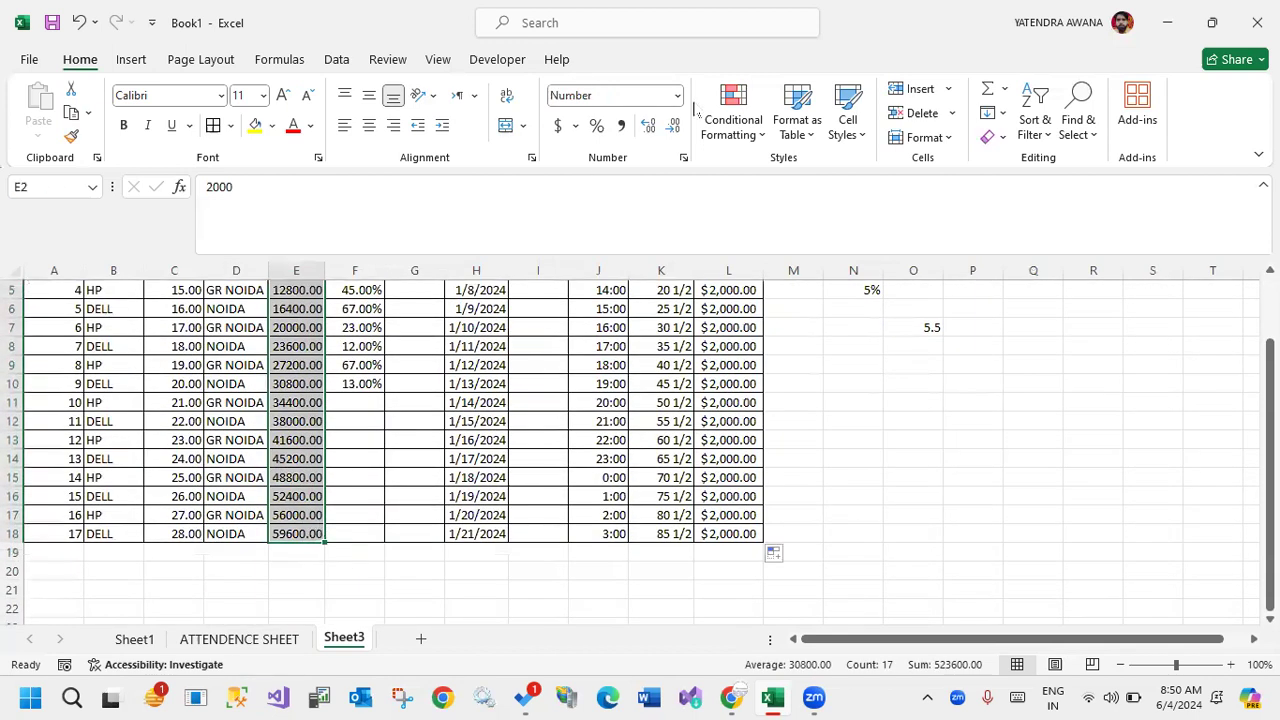
left_click(677, 95)
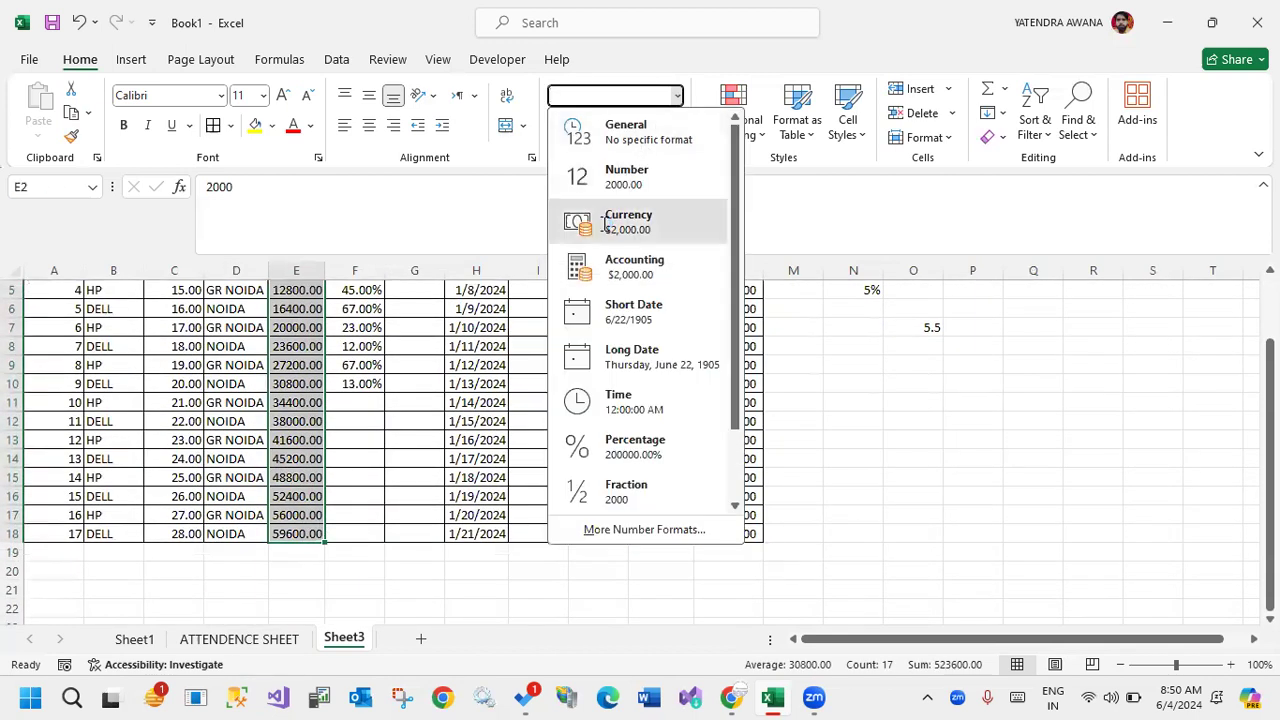
left_click(628, 214)
left_click(931, 541)
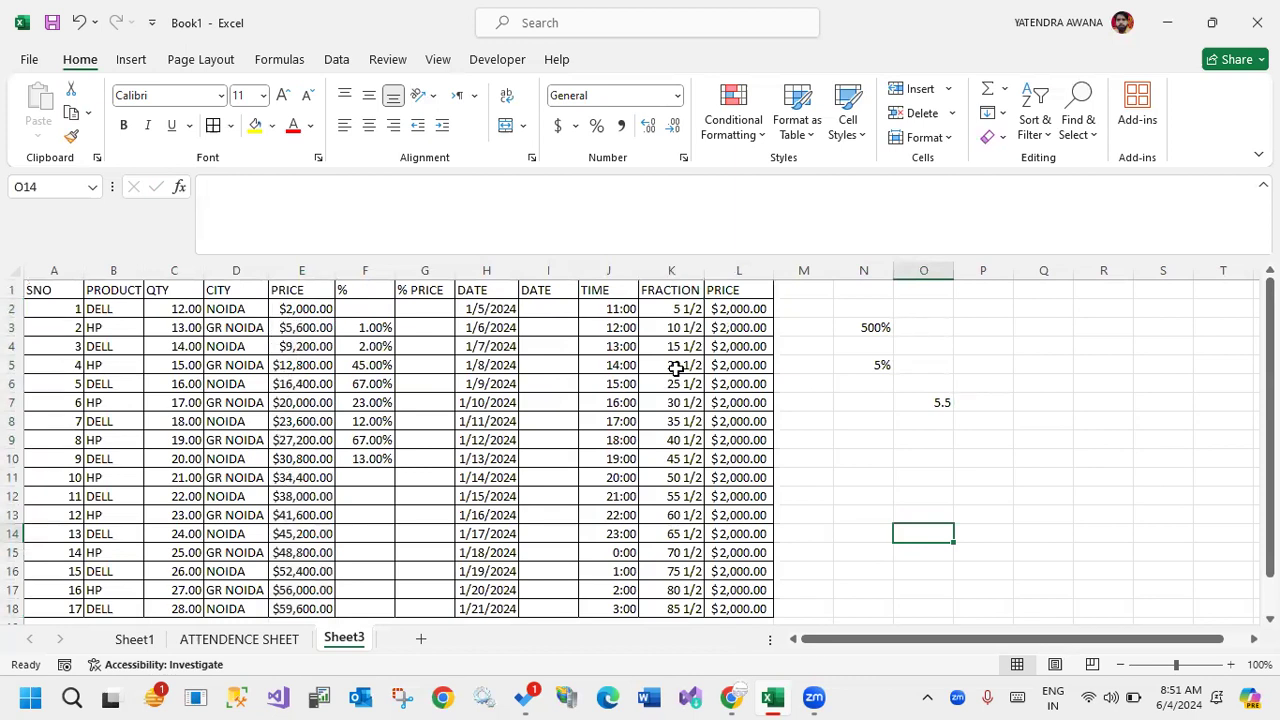
Widen the two PRICE columns, E and L, to compare the Currency and Accounting symbol placement.
left_click_drag(773, 271, 876, 270)
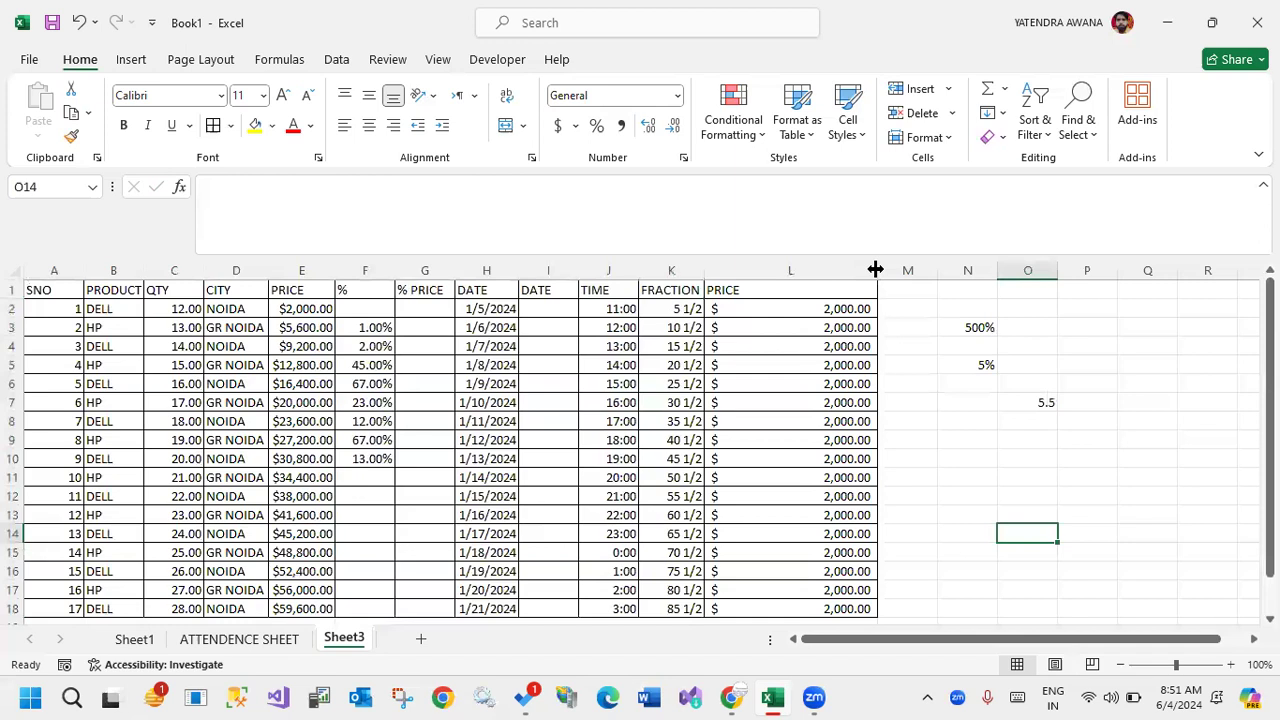
left_click_drag(336, 270, 389, 270)
left_click(677, 96)
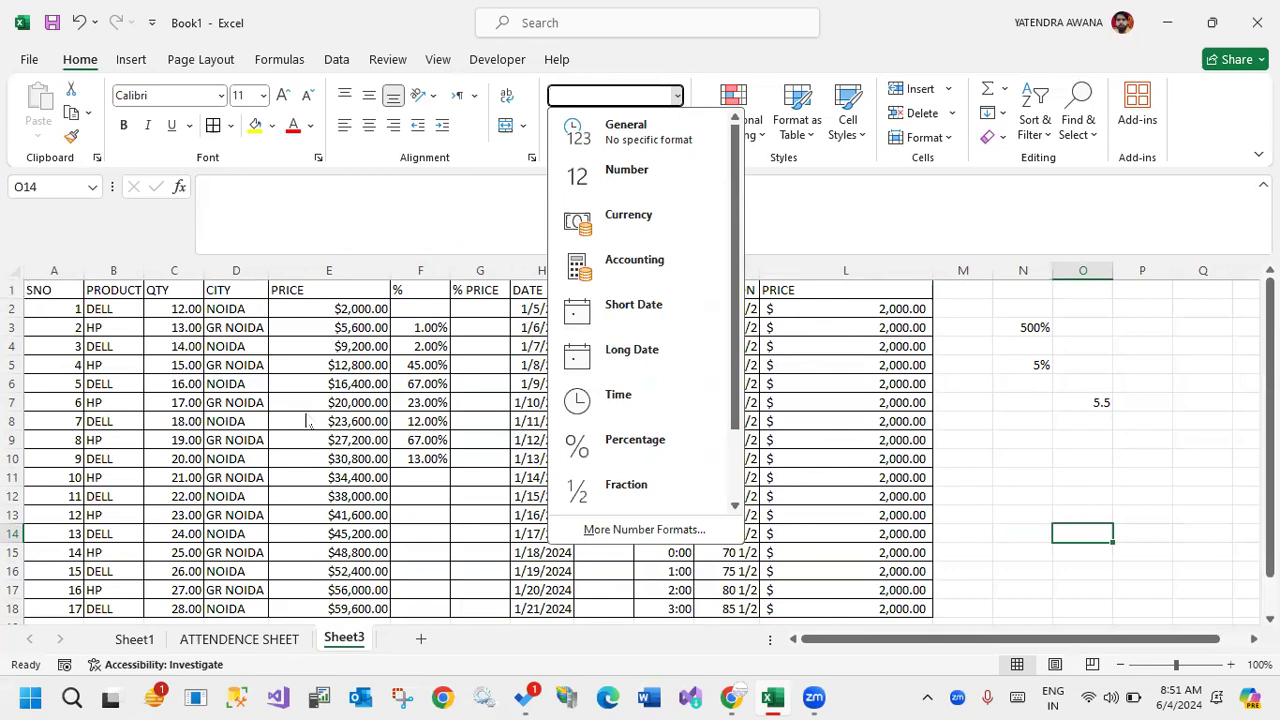
left_click(851, 363)
left_click_drag(818, 298, 880, 277)
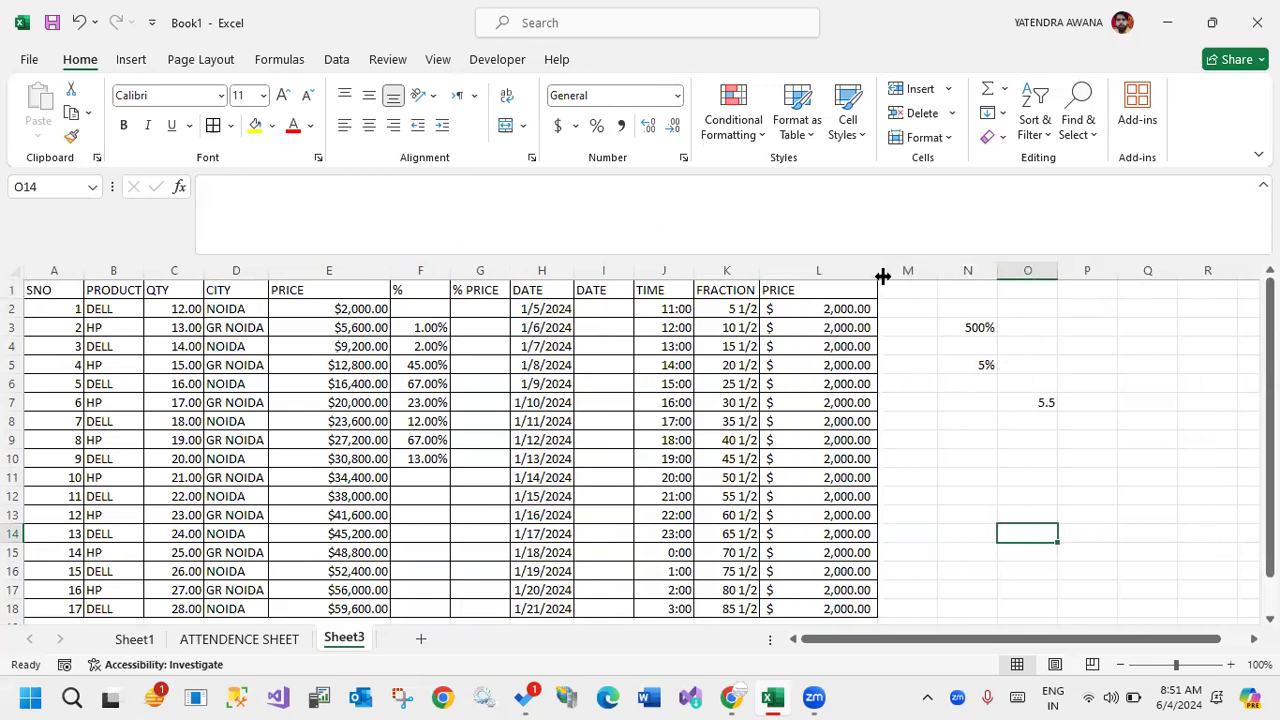
Make the header labels in A1:L1 bold.
left_click(838, 290)
left_click_drag(483, 290, 40, 290)
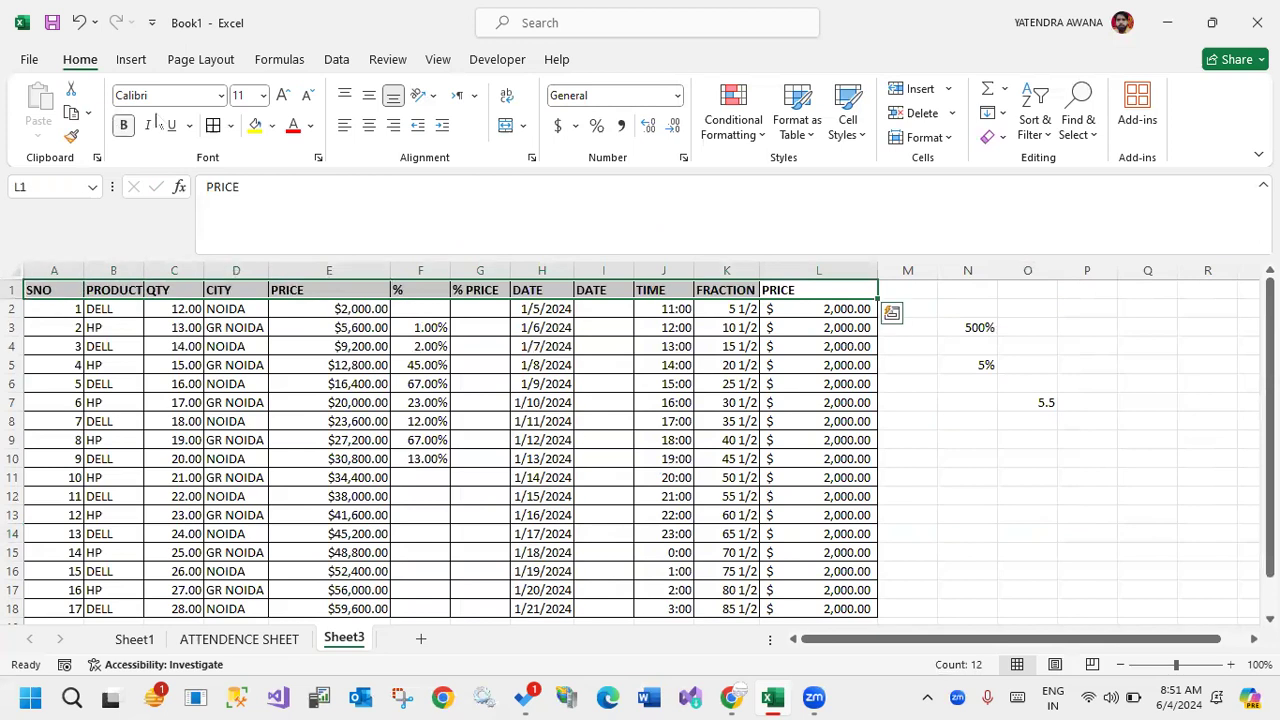
Review the list of available number formats and examine sample cells in the DATE and TIME columns.
left_click(677, 95)
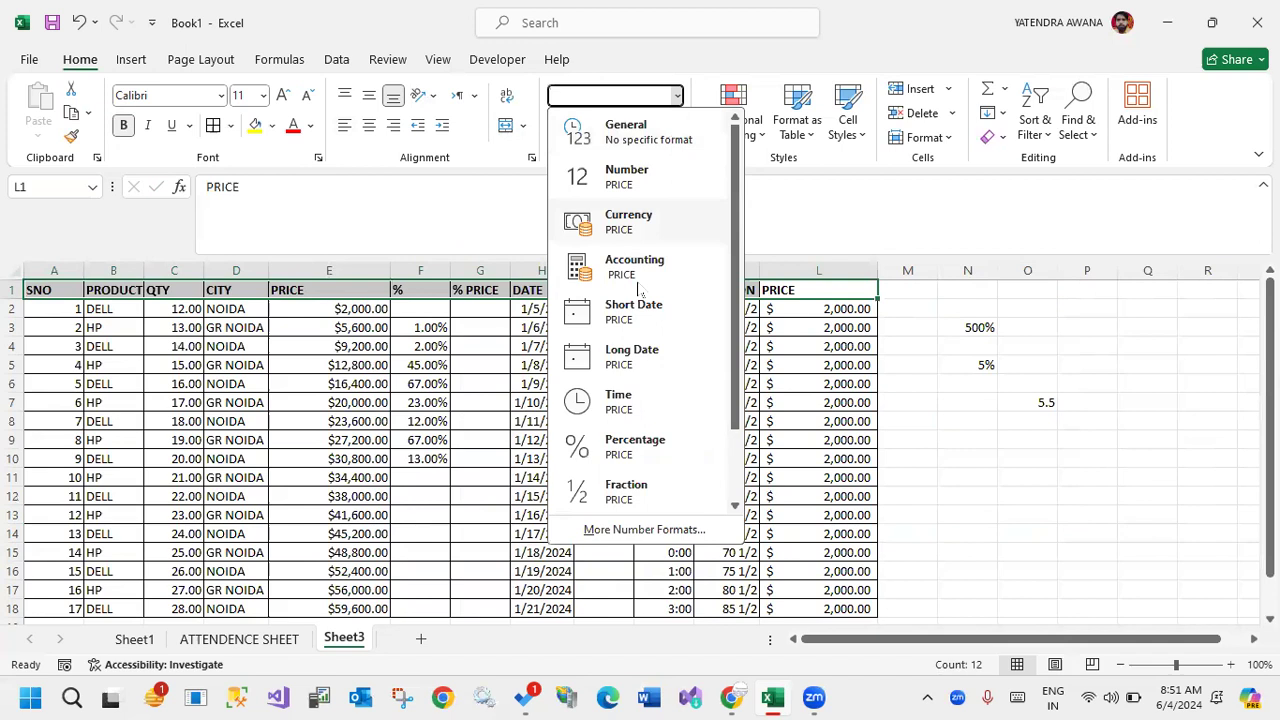
scroll(632, 458, "down", 1)
scroll(632, 458, "up", 1)
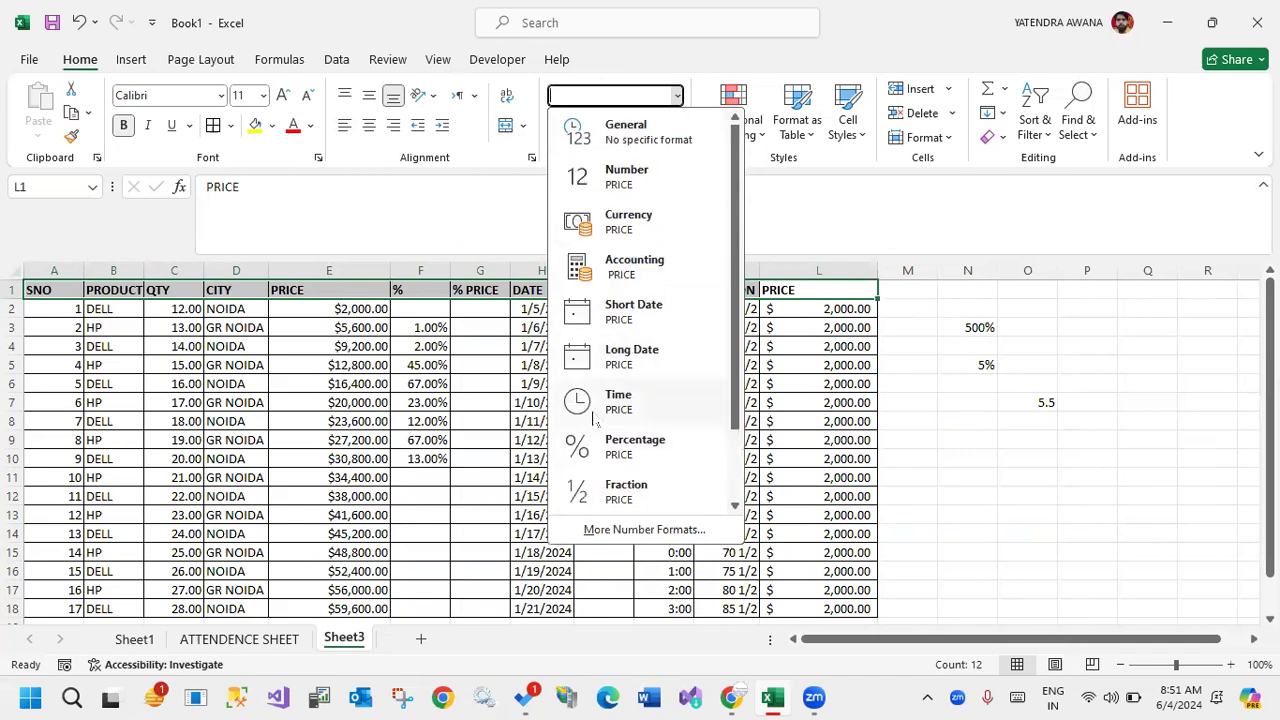
left_click(462, 435)
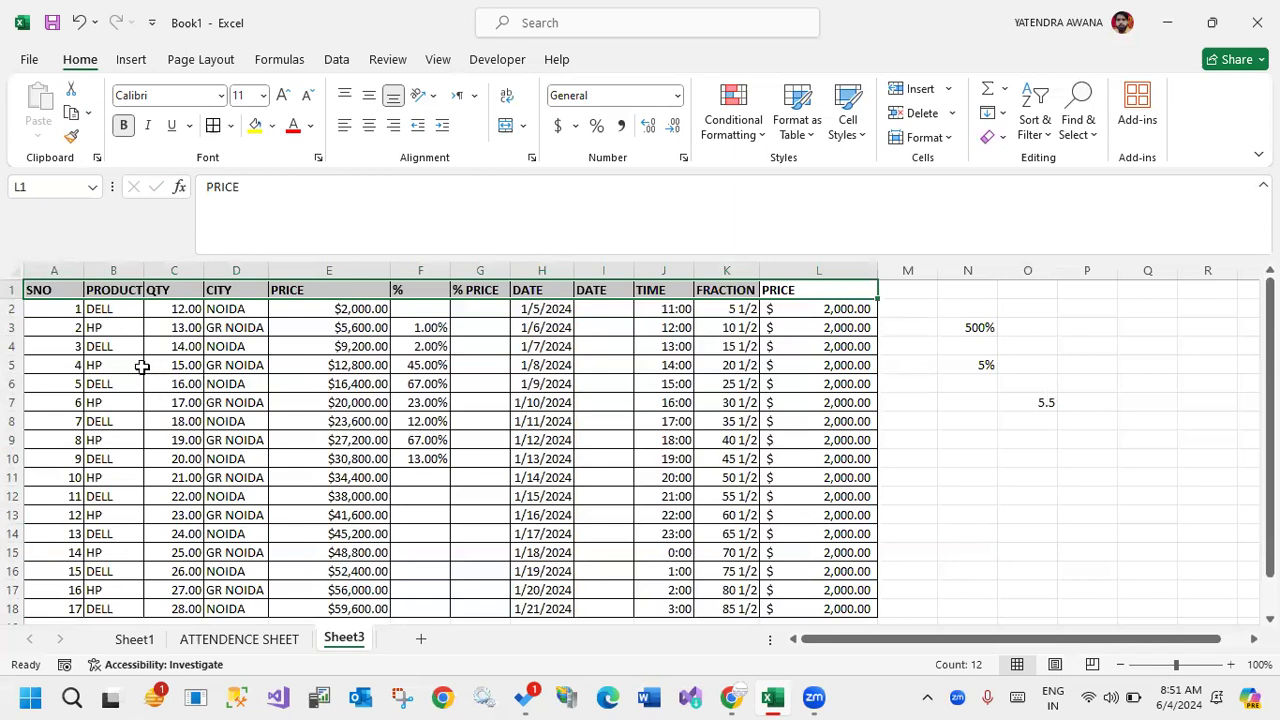
left_click(520, 312)
left_click(527, 384)
left_click(664, 309)
left_click(670, 347)
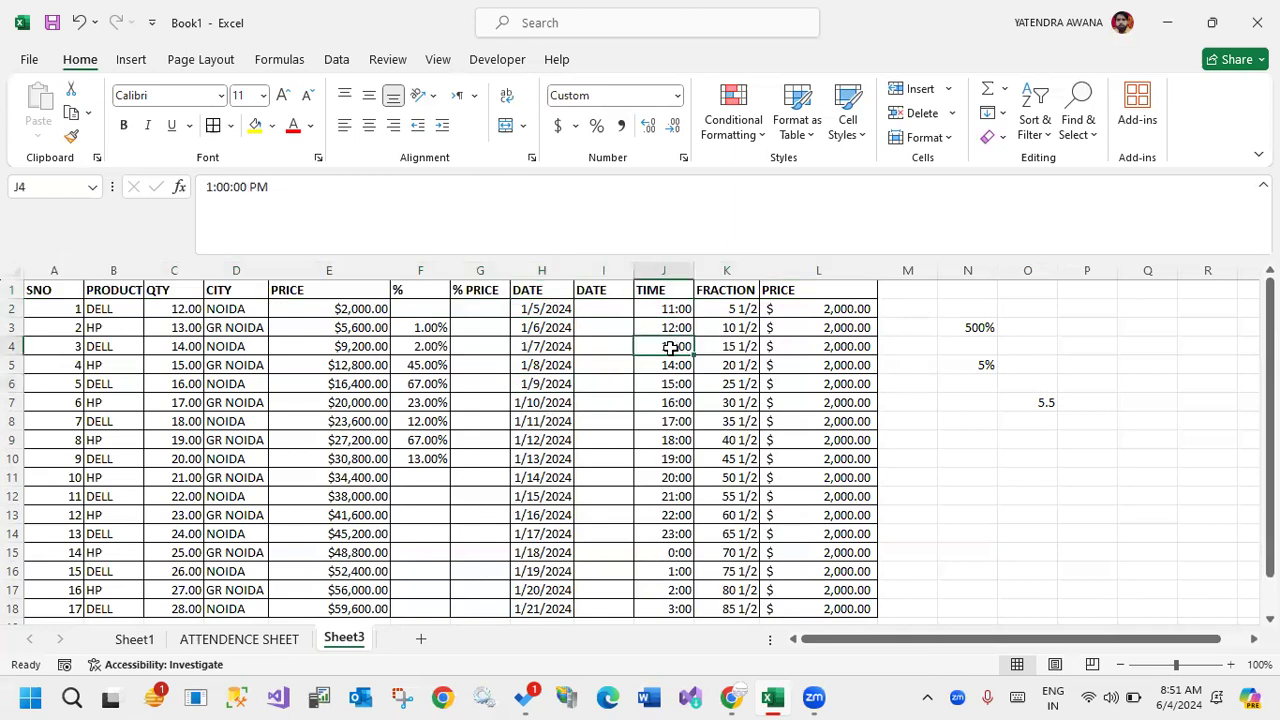
Insert a new column between TIME and FRACTION and select its header cell K1.
left_click(727, 272)
left_click(918, 92)
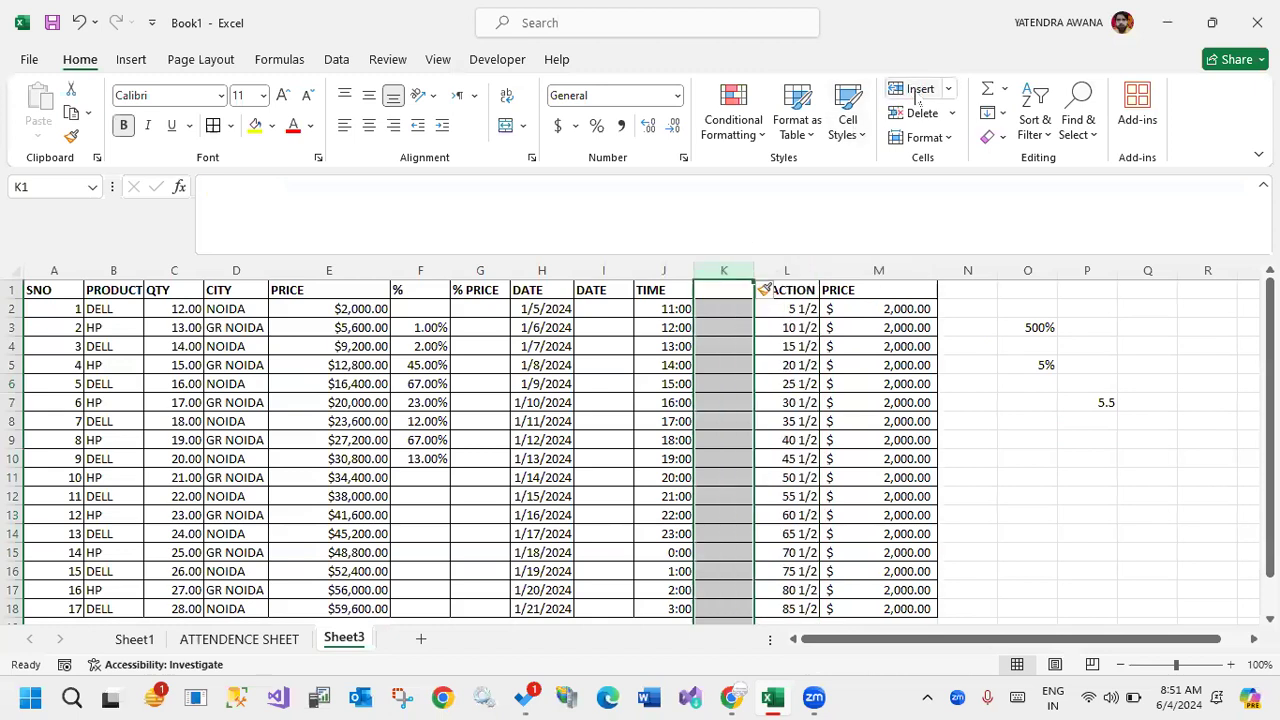
left_click(742, 290)
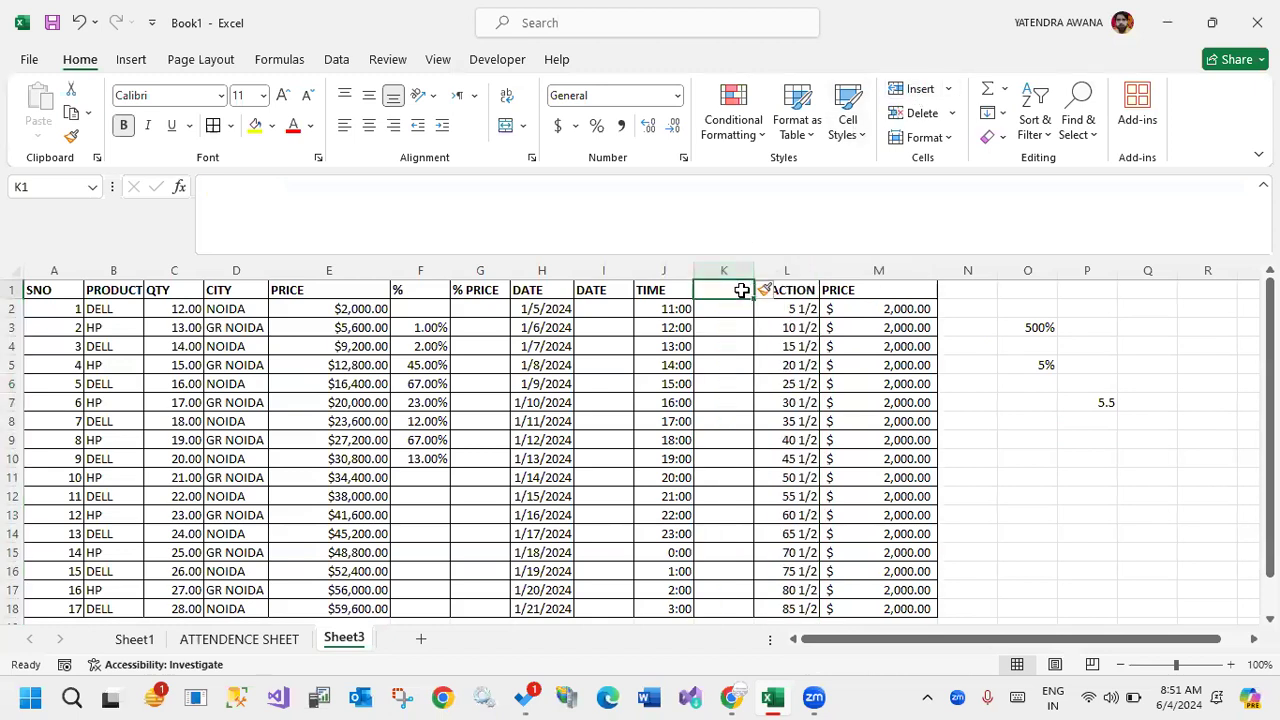
Enter the header PID in K1, and undo both the header and the column insertion.
type("PID")
key("Return")
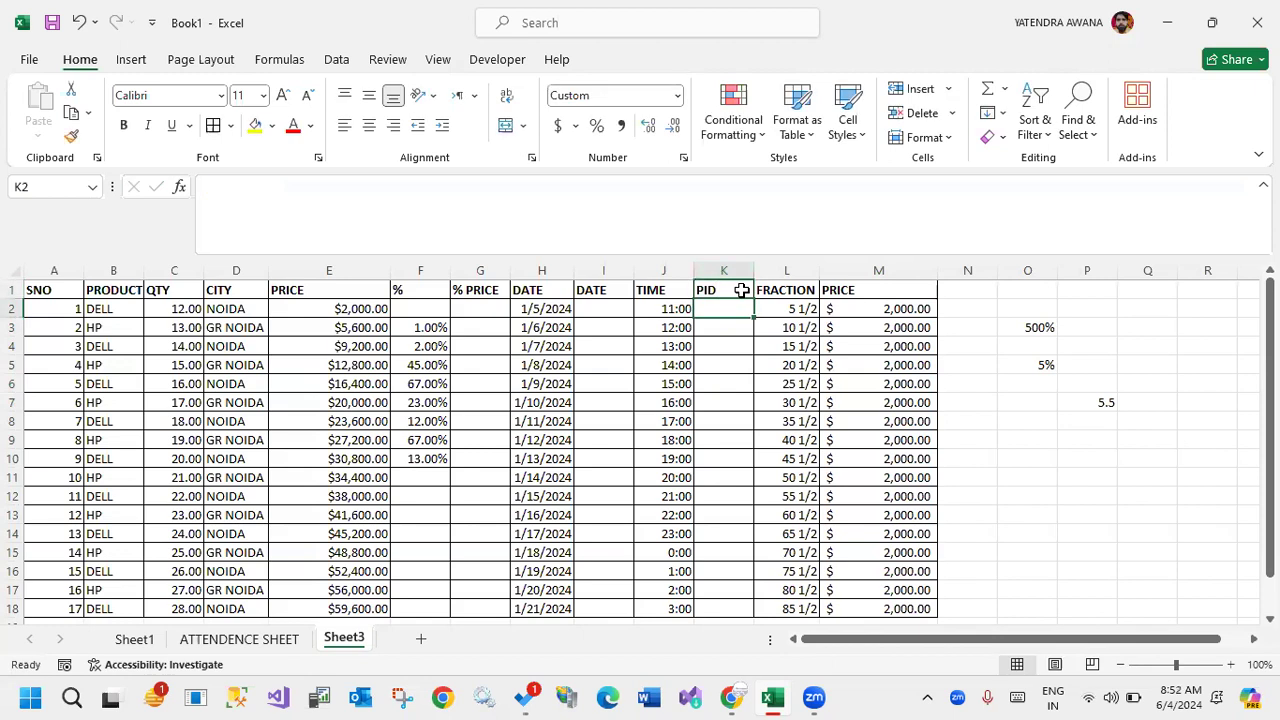
left_click(726, 270)
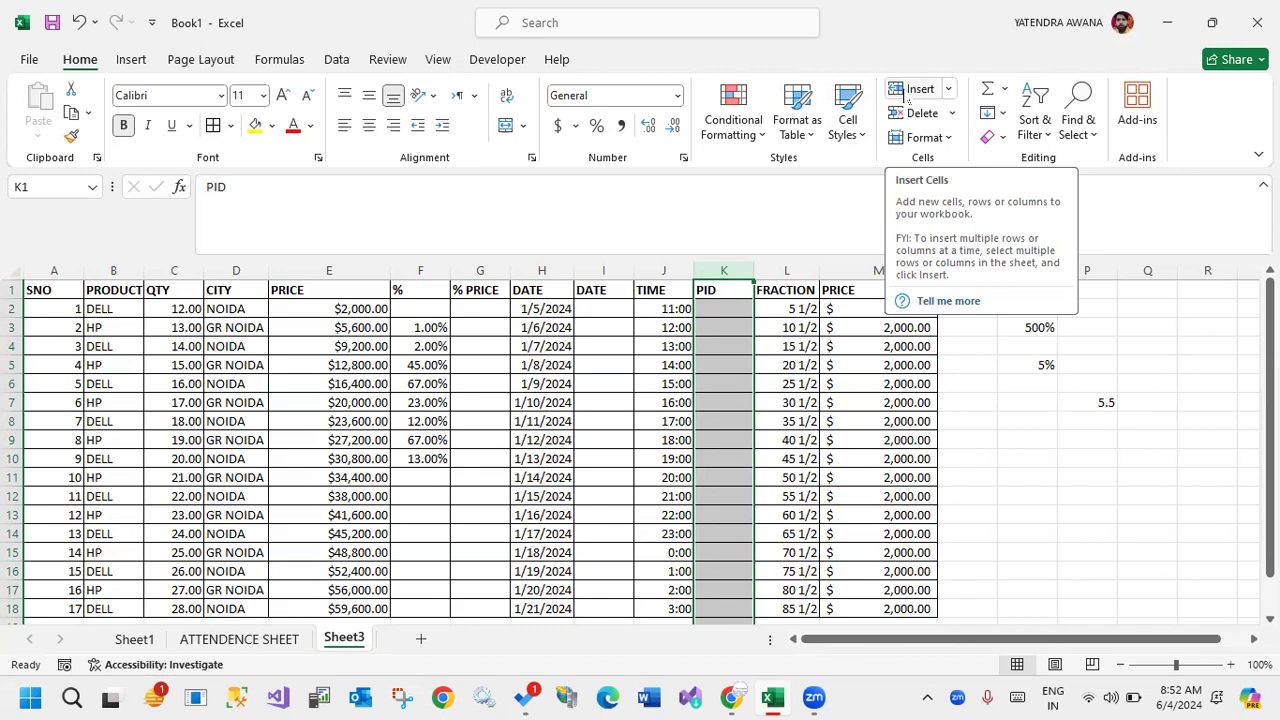
left_click(848, 399)
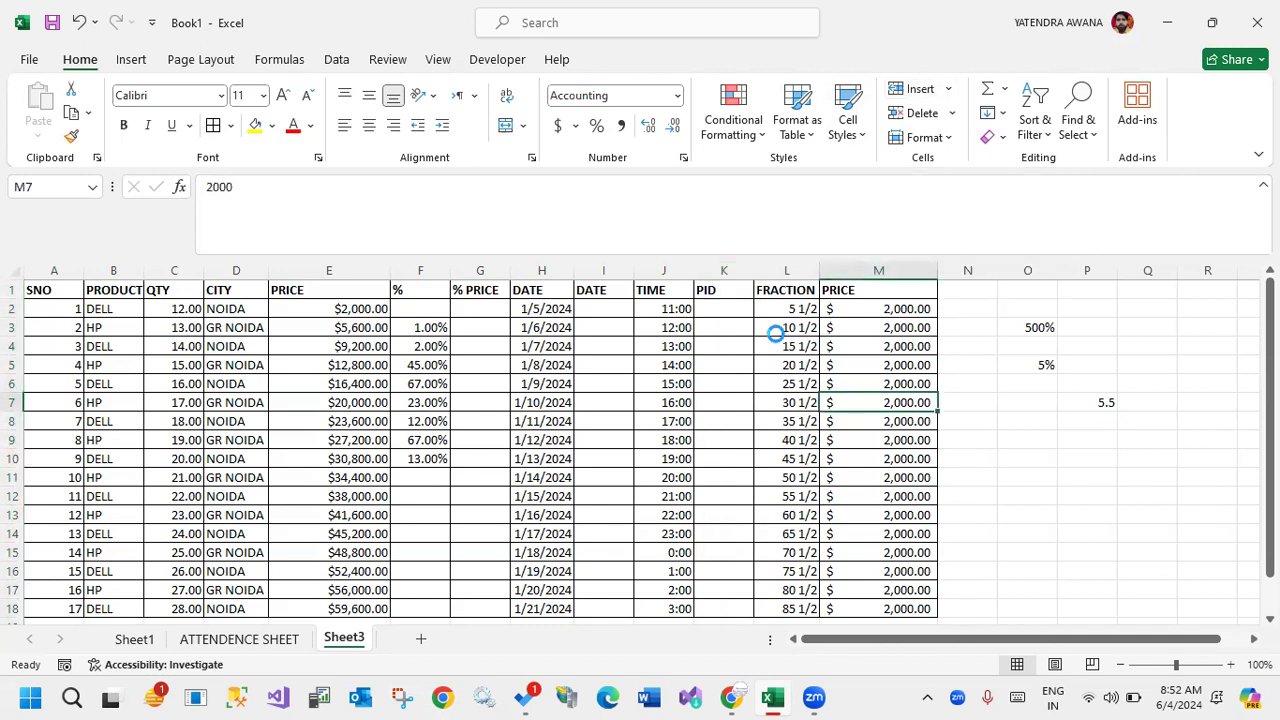
key("ctrl+z")
Insert several blank columns between FRACTION and PRICE and delete all but one of them.
left_click(716, 270)
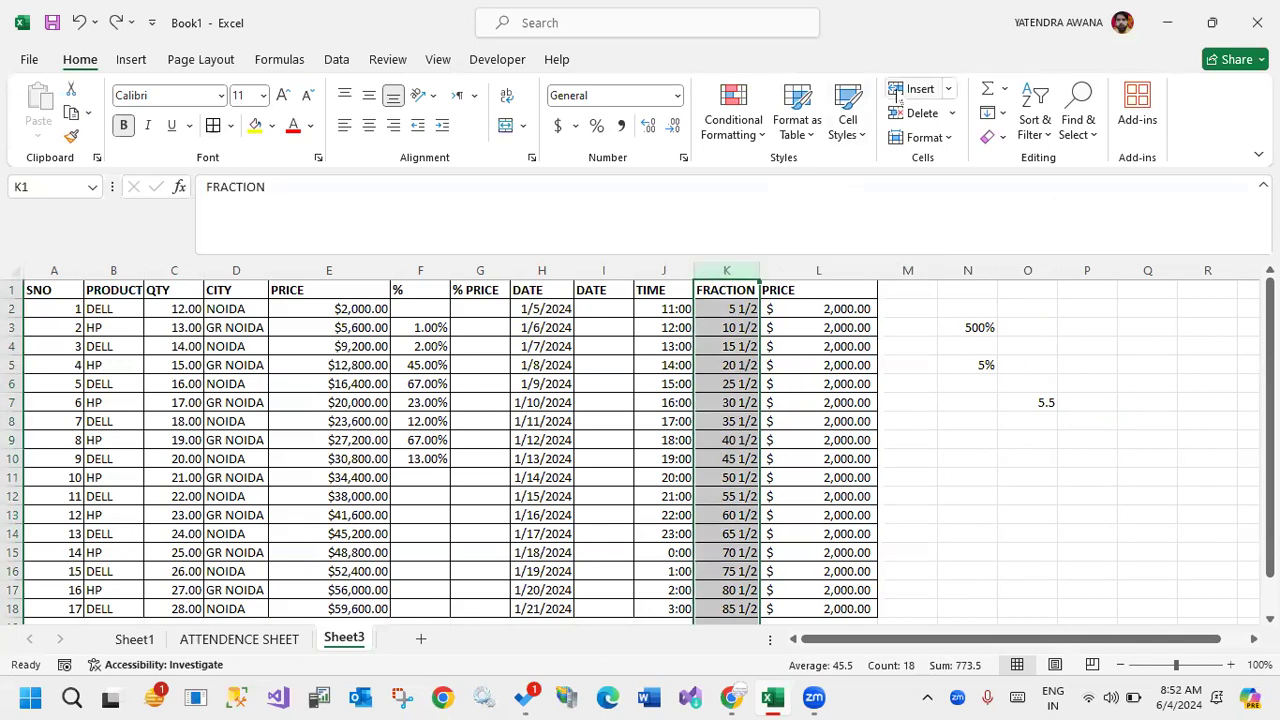
left_click(818, 267)
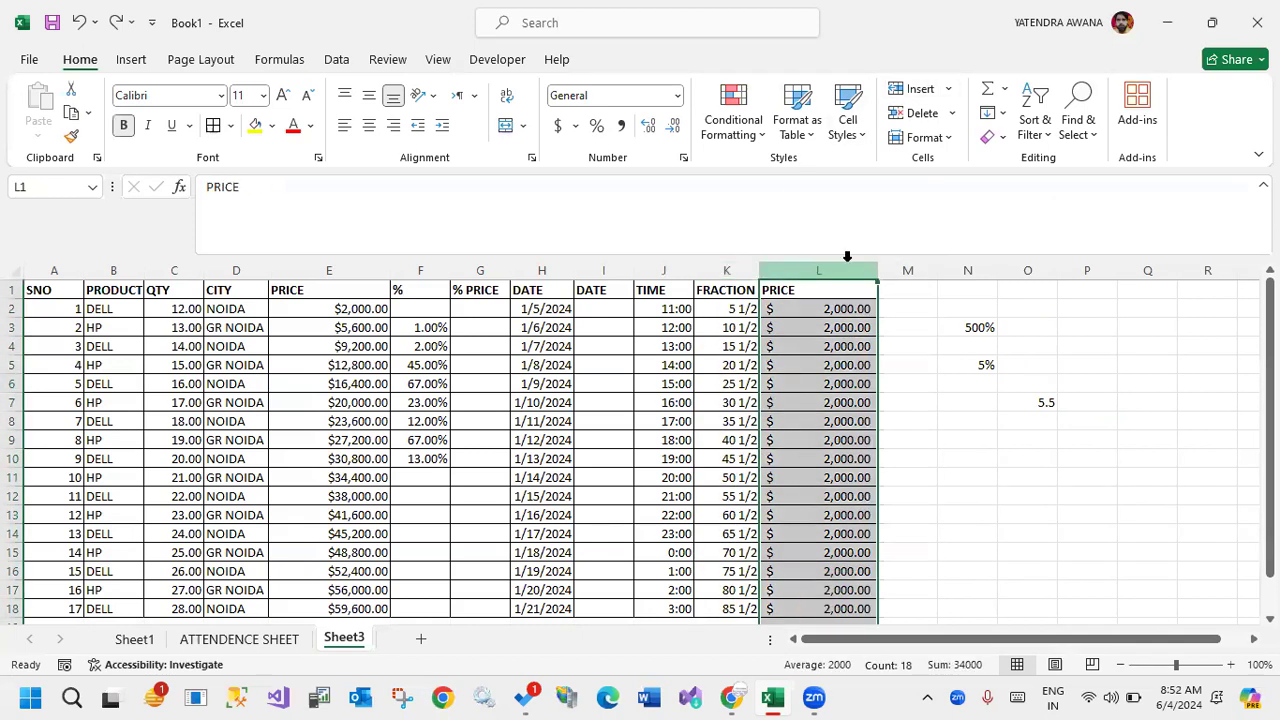
left_click(911, 90)
left_click(911, 90)
left_click(912, 90)
left_click(913, 90)
left_click(918, 113)
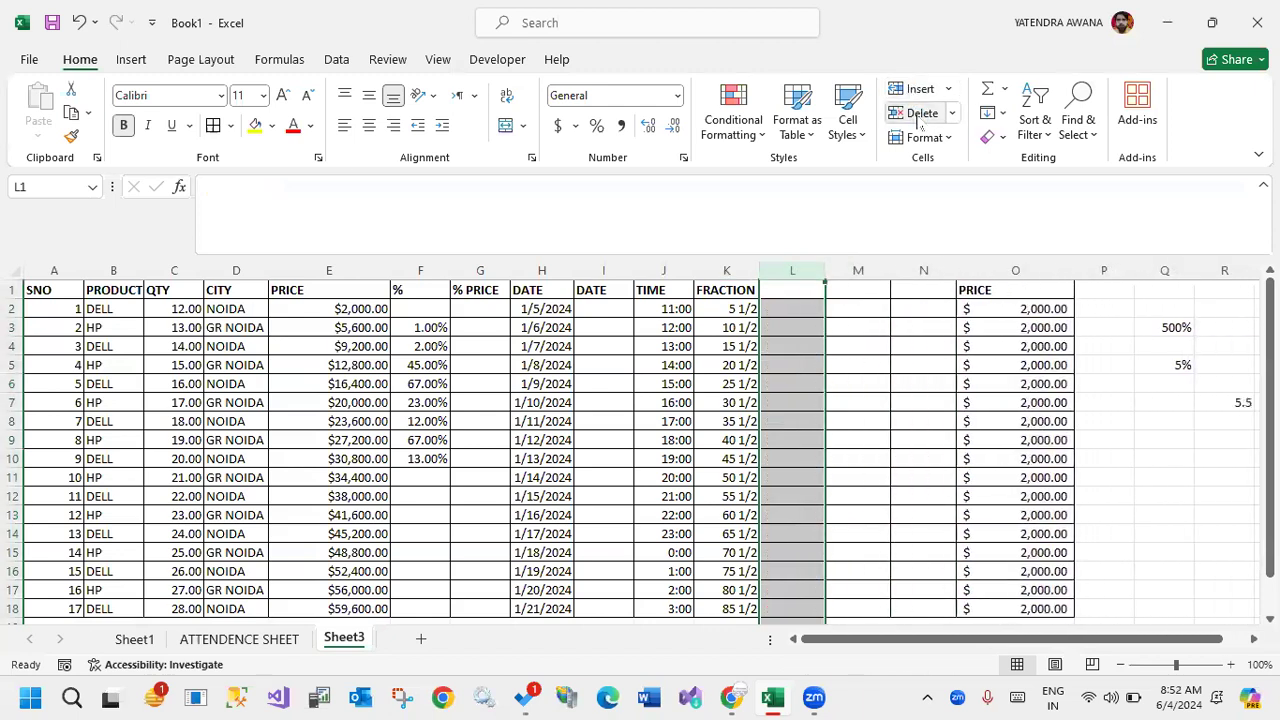
left_click(918, 113)
left_click(918, 113)
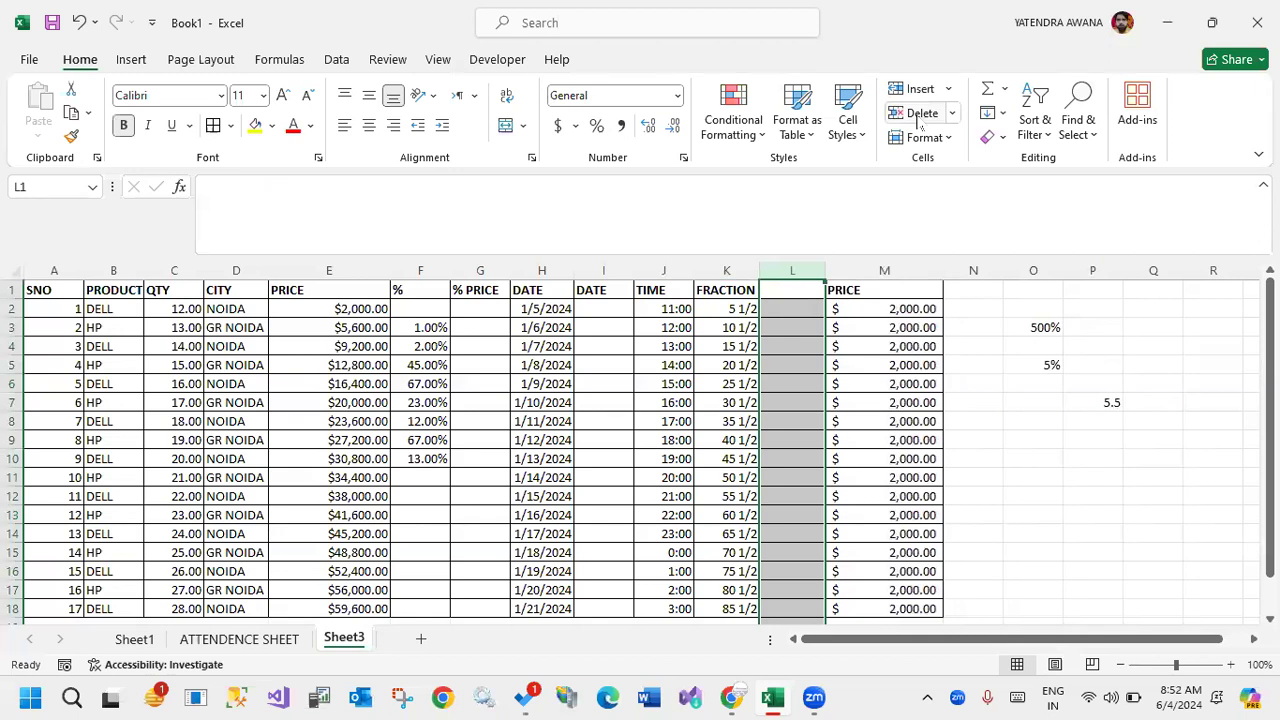
Insert more blank columns at column L and delete them again, keeping a single blank column before PRICE.
left_click(794, 368)
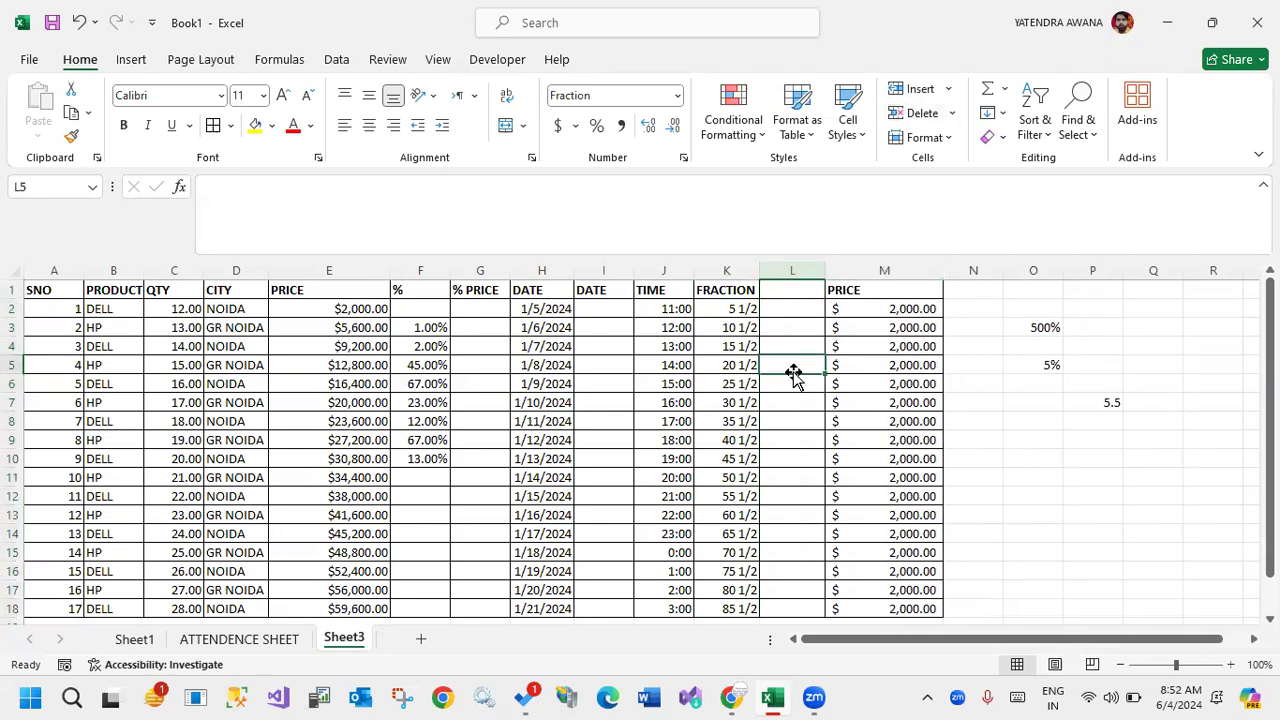
left_click(782, 268)
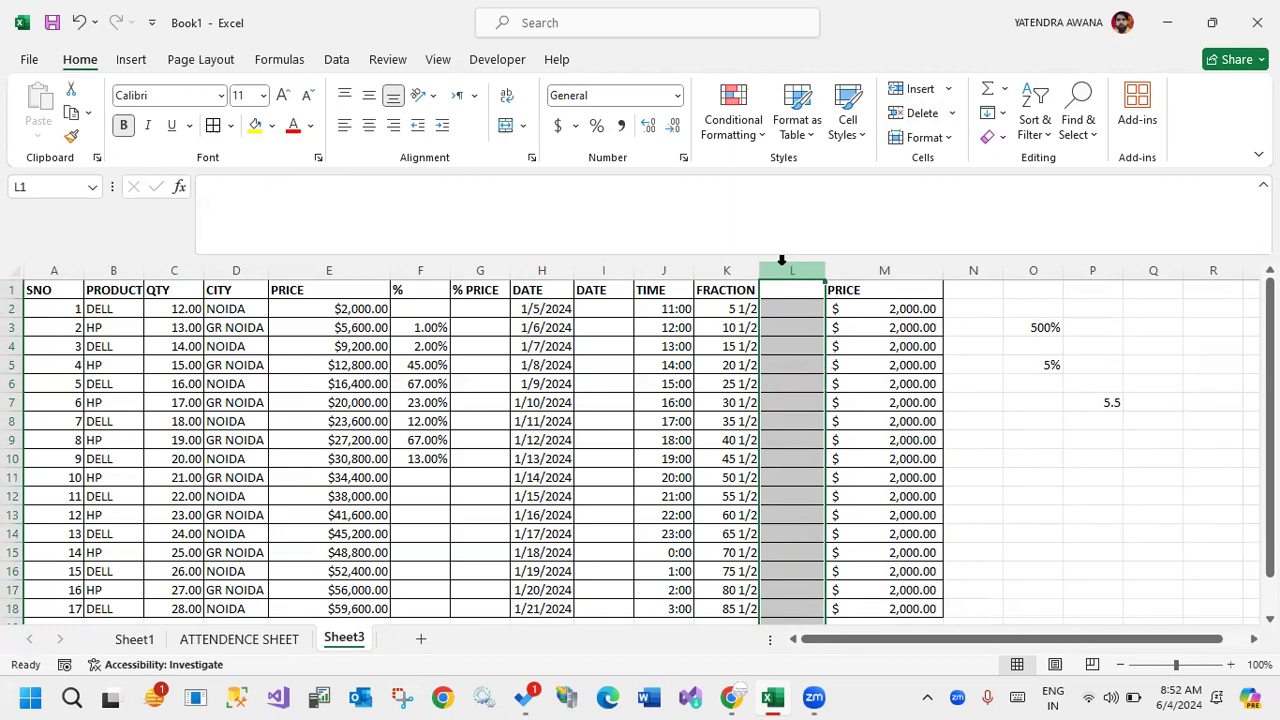
key("ctrl+shift+plus")
key("ctrl+shift+plus")
key("ctrl+shift+plus")
key("ctrl+shift+plus")
key("ctrl+shift+plus")
key("ctrl+shift+plus")
key("ctrl+shift+plus")
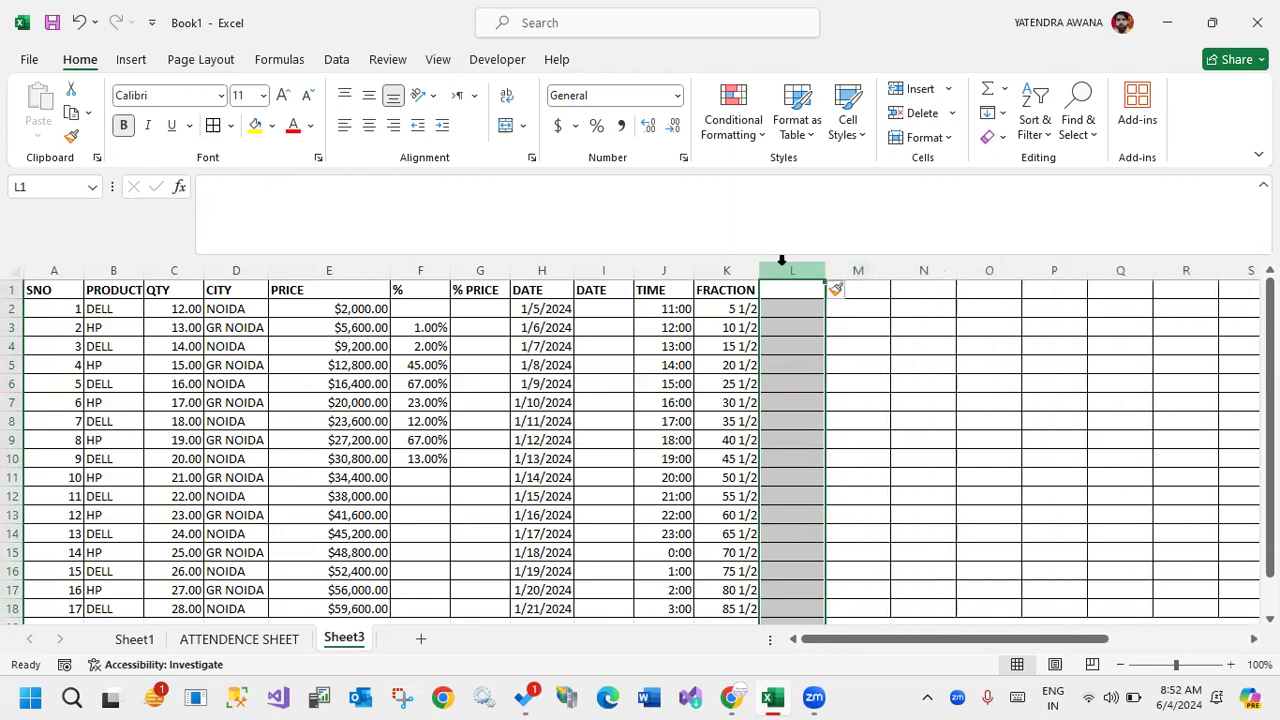
key("ctrl+minus")
key("ctrl+minus")
key("ctrl+minus")
key("ctrl+minus")
key("ctrl+minus")
key("ctrl+minus")
key("ctrl+minus")
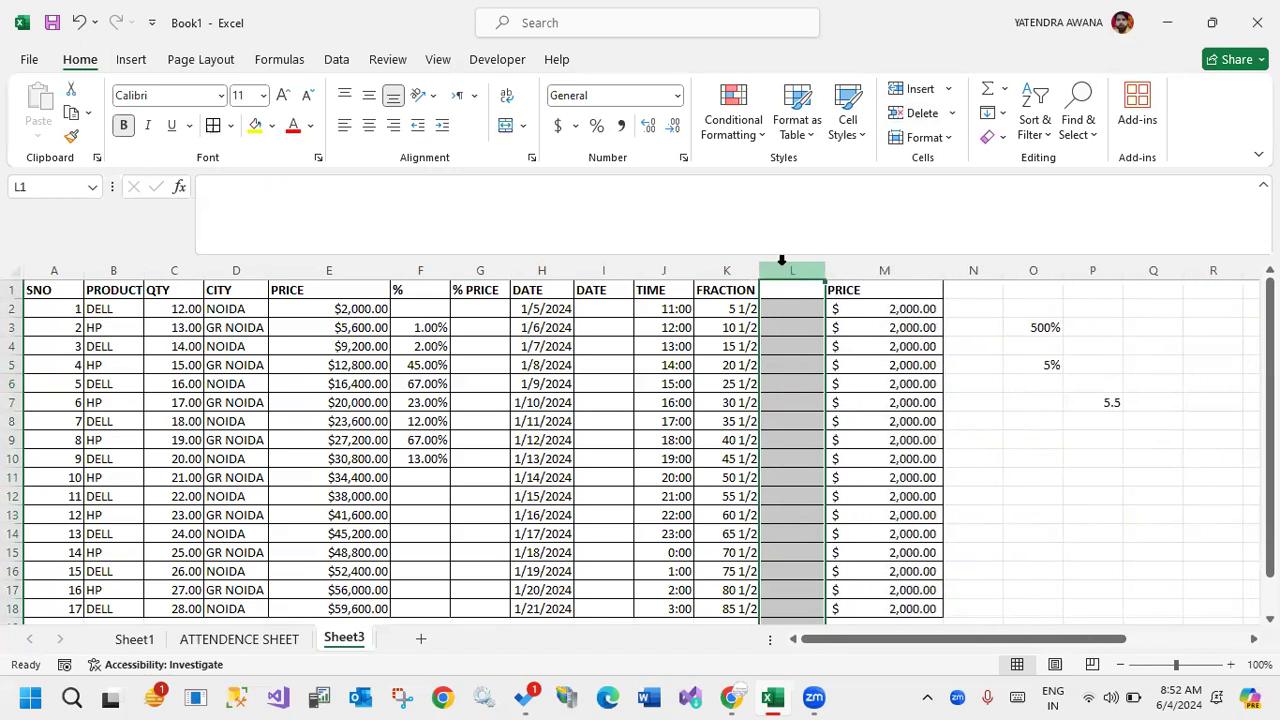
Annotate the shared screen above the sheet with the text "CTRL++ INSERT COLUMN".
left_click(567, 214)
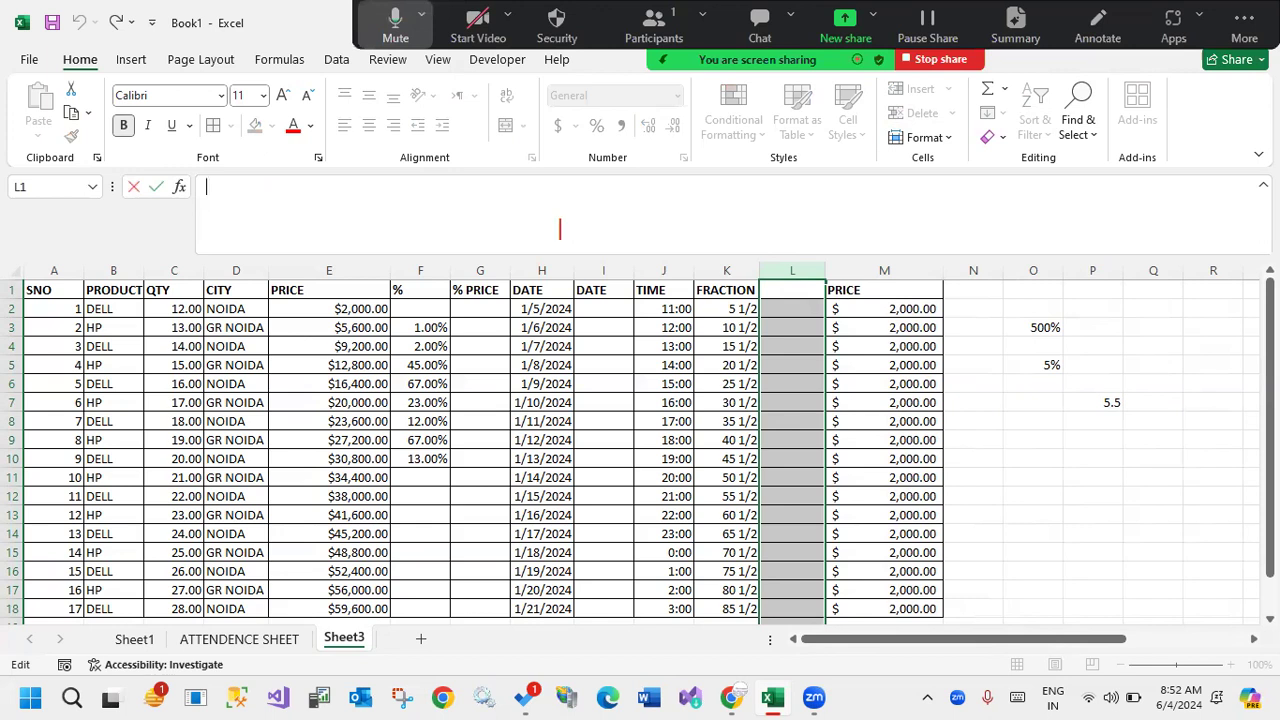
type("CTRL++ CREATE")
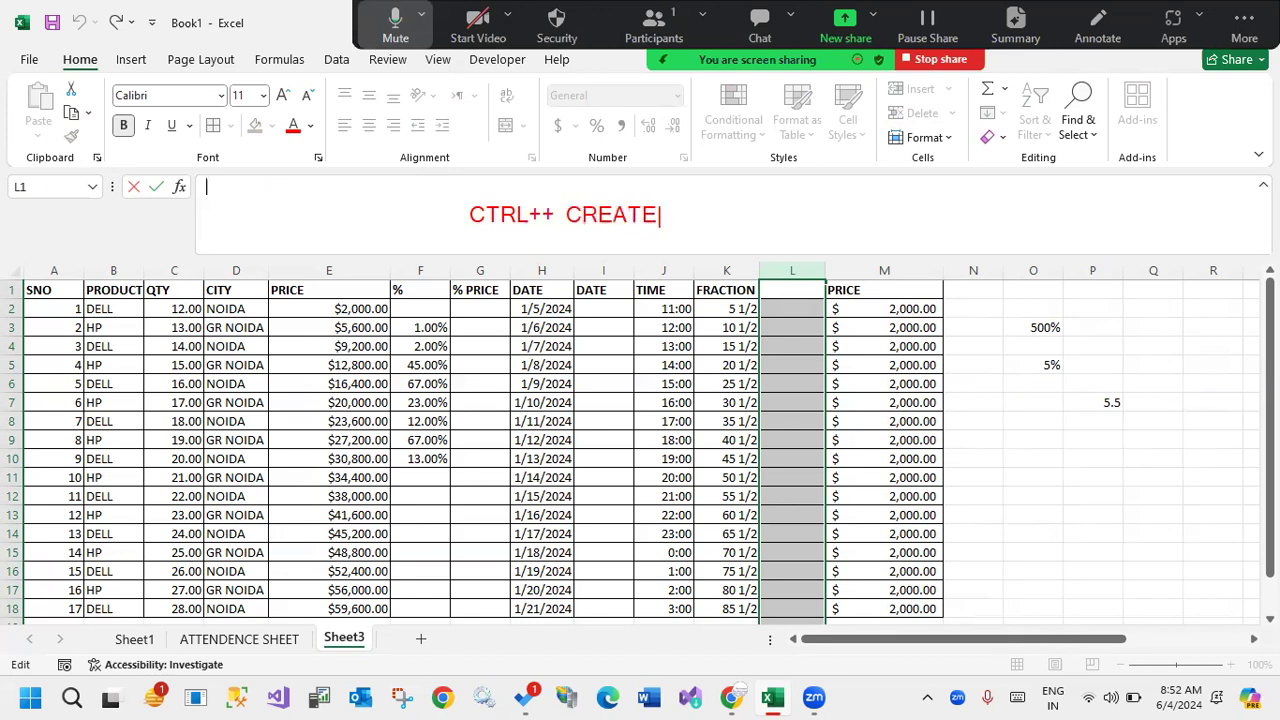
key("BackSpace")
key("BackSpace")
key("BackSpace")
key("BackSpace")
key("BackSpace")
key("BackSpace")
type("INSERT C")
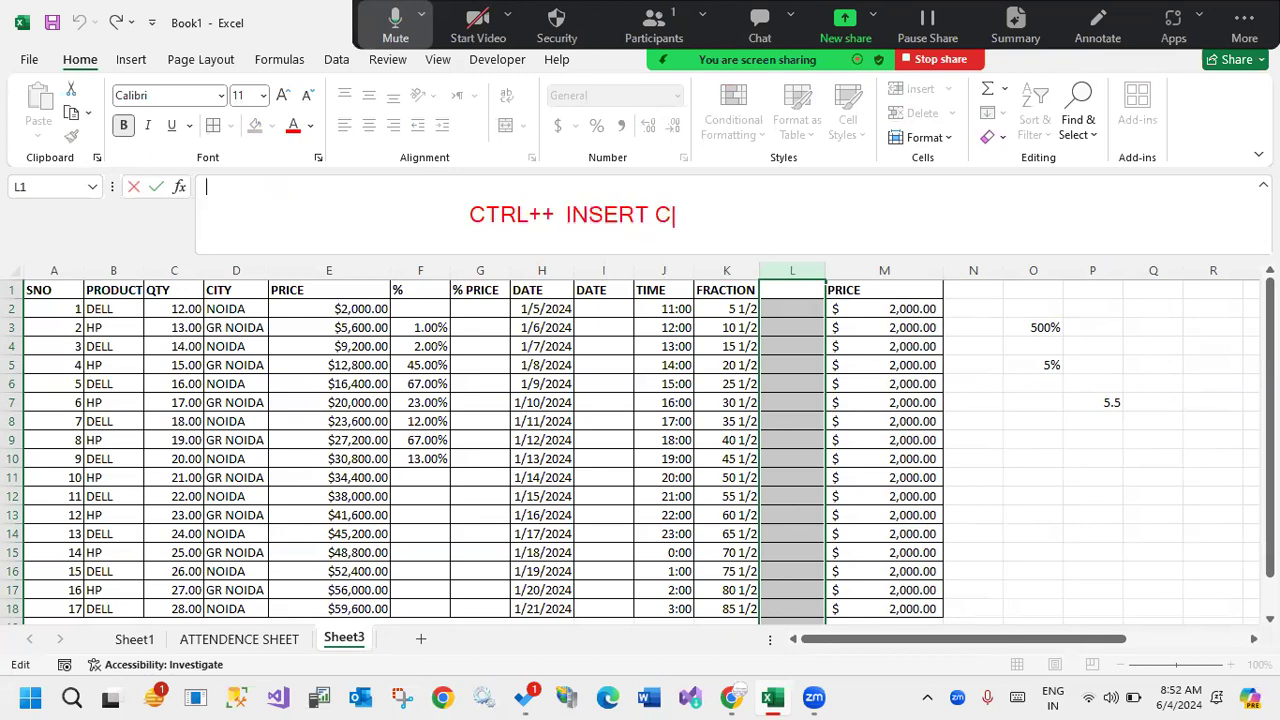
type("OLUMN")
key("Return")
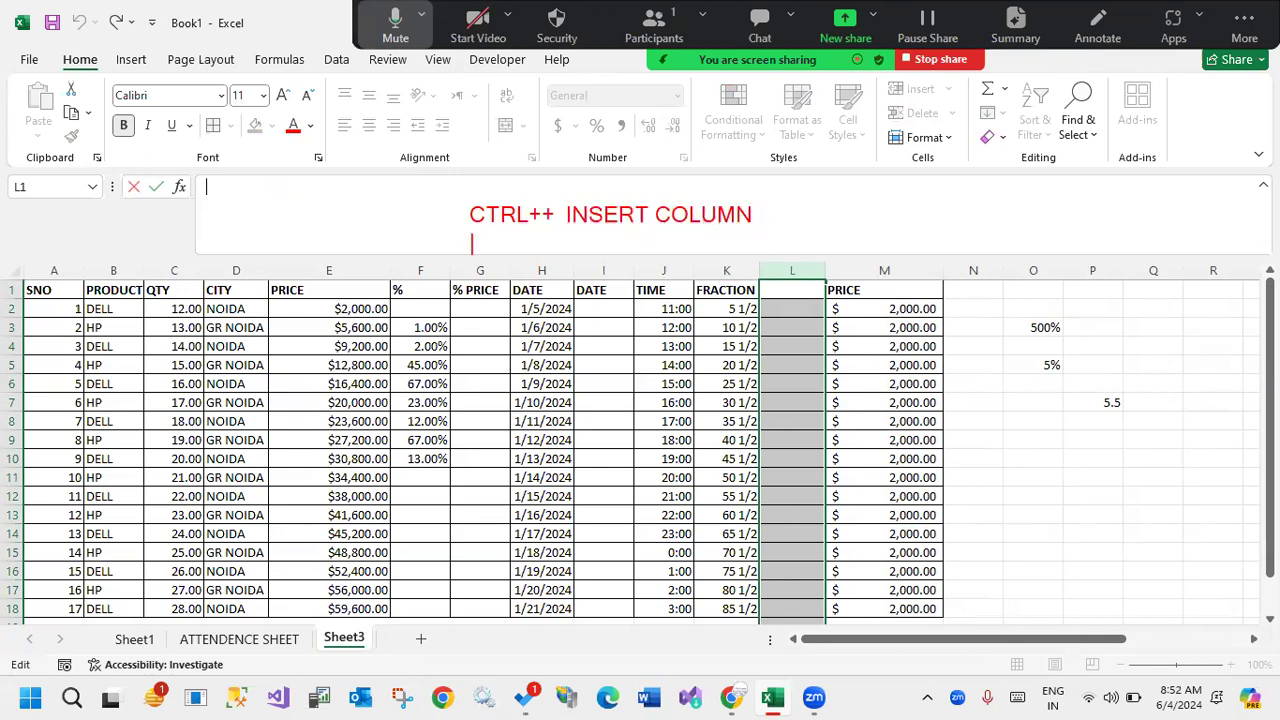
Add a second annotation line reading "CTRL + - DELETE COLUMN / ROW".
type("CTRL _")
key("BackSpace")
type("+ -  DELETE ")
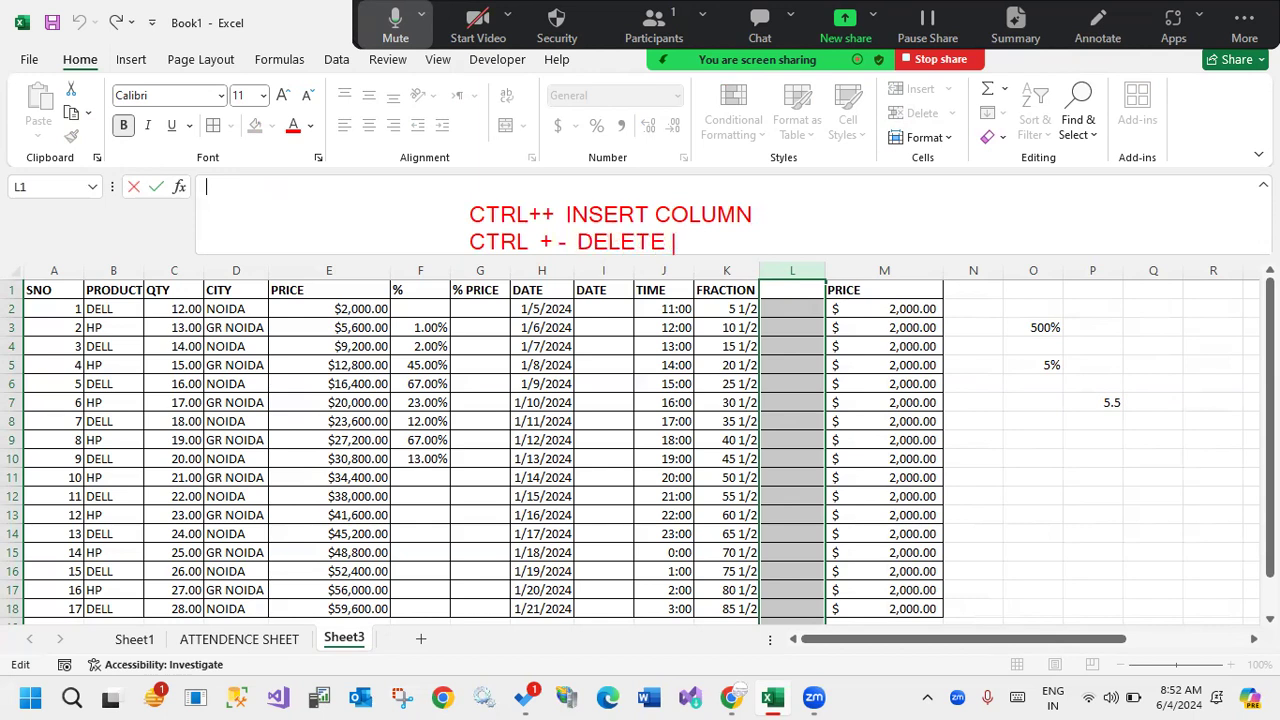
type("COLUMN / ROW")
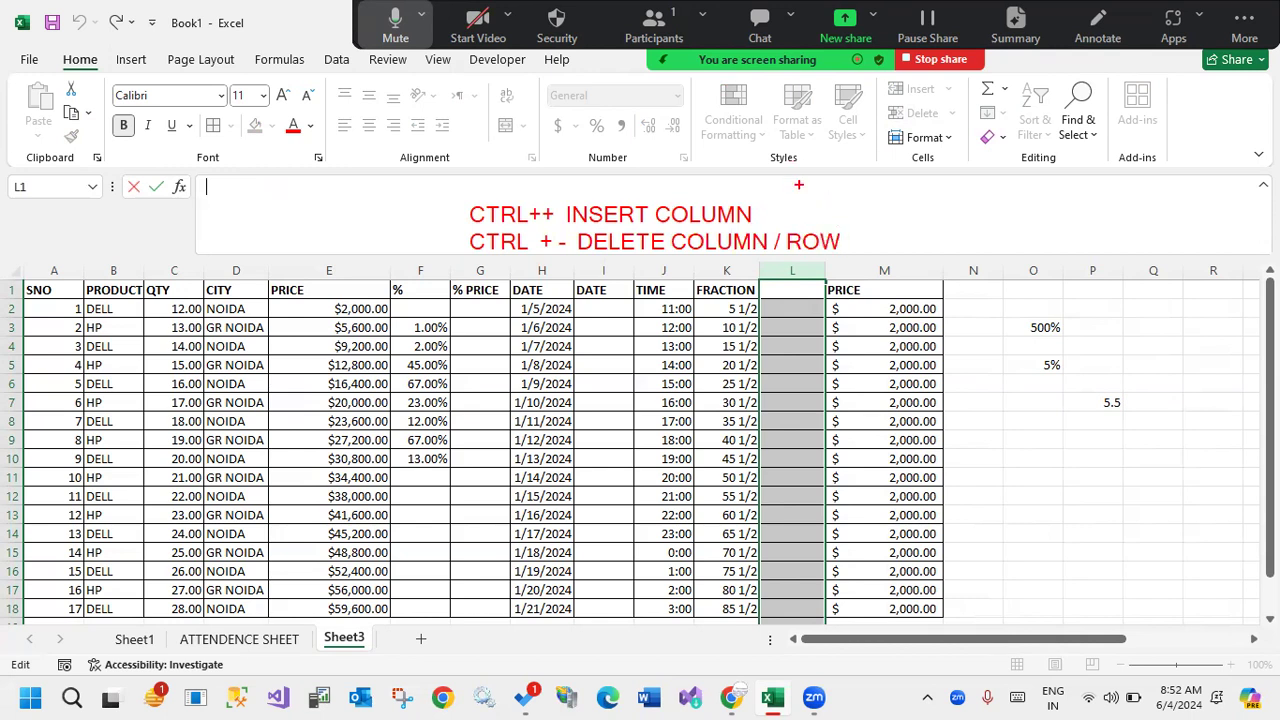
Draw "| ROW" freehand beside the insert note, mark the plus sign below and circle "CTRL++".
left_click(773, 215)
mouse_move(796, 221)
left_mouse_down()
mouse_move(796, 204)
mouse_move(825, 231)
mouse_move(827, 206)
mouse_move(811, 215)
mouse_move(872, 203)
left_mouse_up()
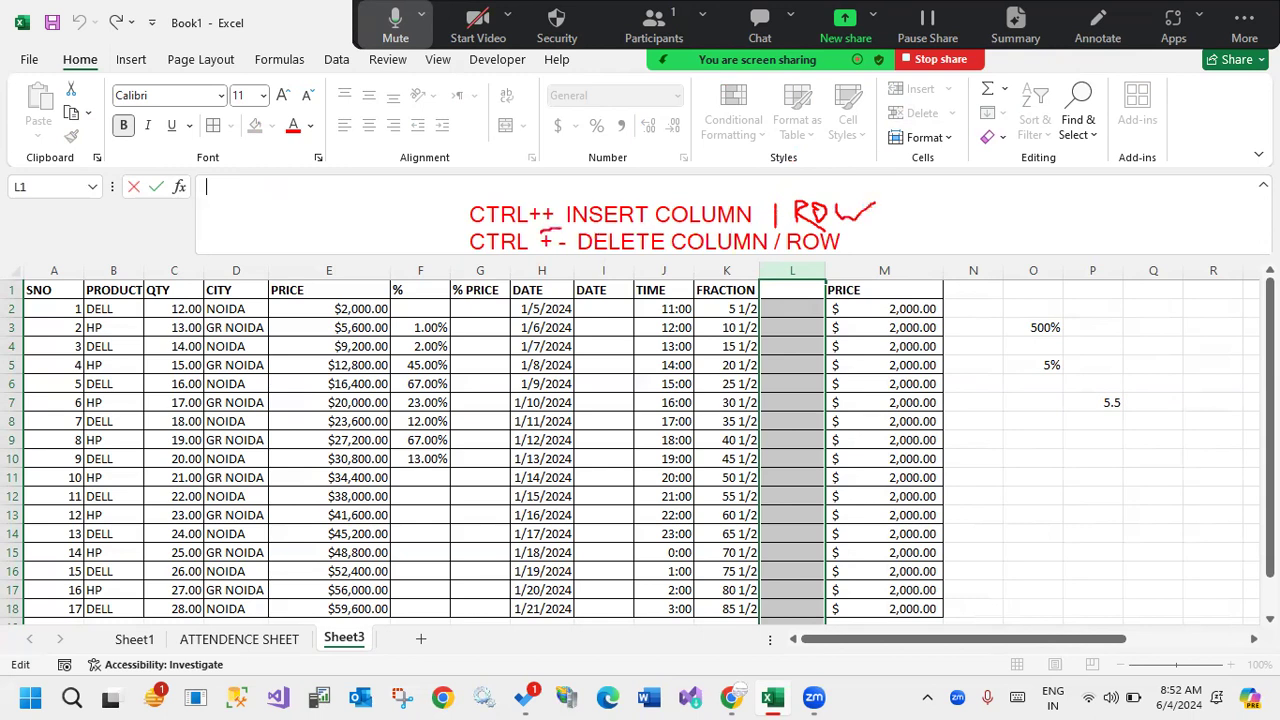
mouse_move(552, 248)
left_mouse_down()
mouse_move(528, 254)
mouse_move(524, 232)
mouse_move(504, 248)
mouse_move(530, 265)
mouse_move(533, 244)
left_mouse_up()
mouse_move(458, 196)
left_mouse_down()
mouse_move(552, 193)
mouse_move(568, 225)
mouse_move(458, 238)
mouse_move(455, 188)
left_mouse_up()
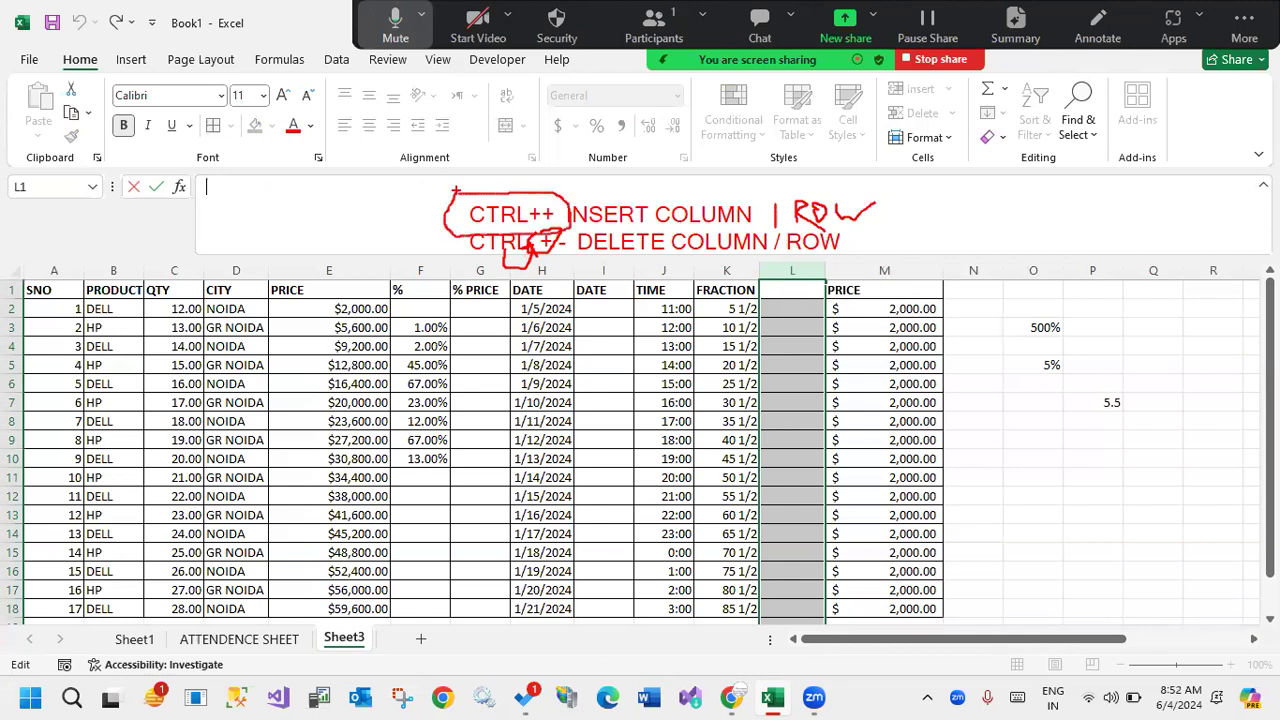
Add the annotation "CTRL+SHIFT++" above the notes and leave the annotation mode.
left_click(483, 172)
type("CTRL+SHIFT")
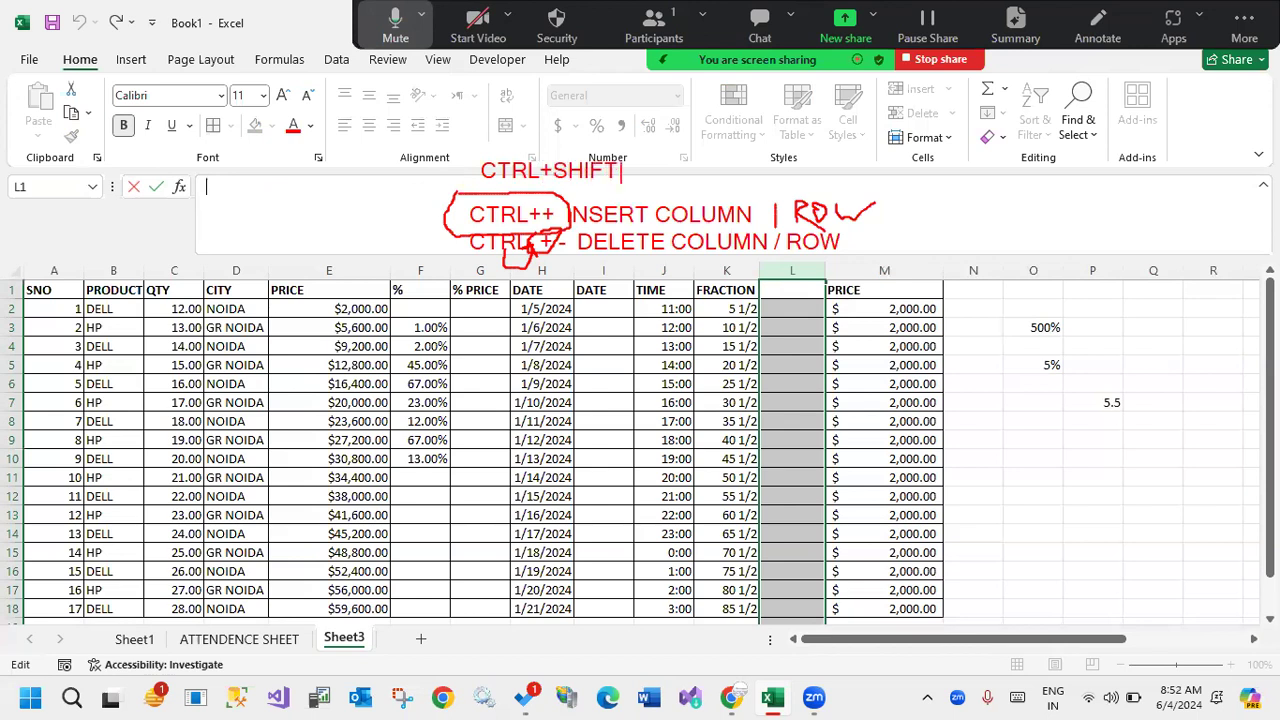
type("++")
key("Escape")
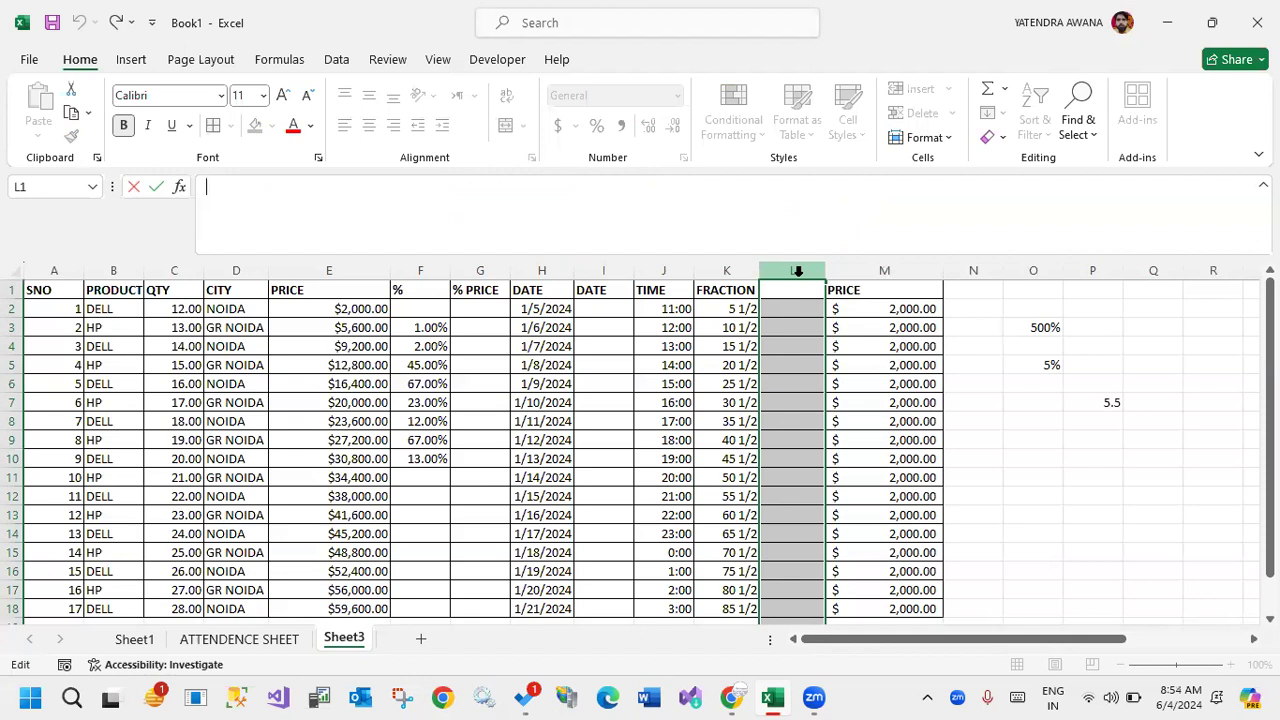
Insert a column between TIME and FRACTION and give it the header PID in K1.
left_click(742, 343)
left_click(716, 273)
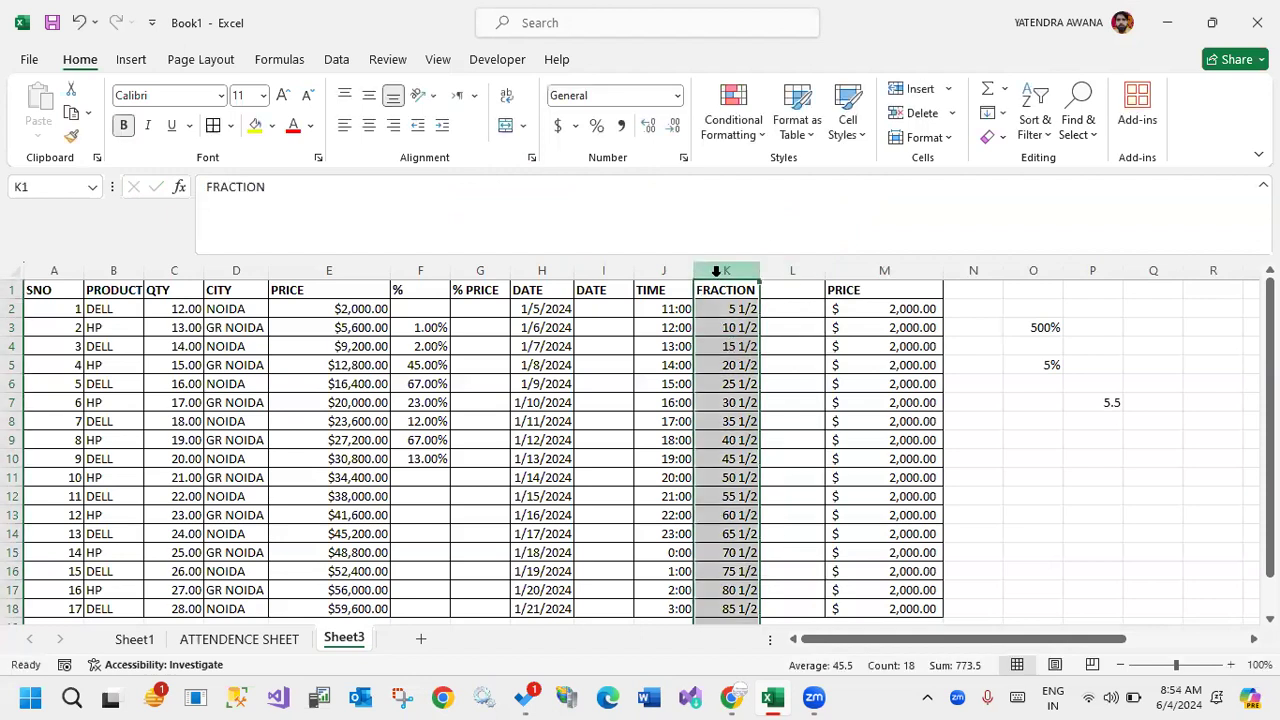
left_click(920, 89)
left_click(730, 289)
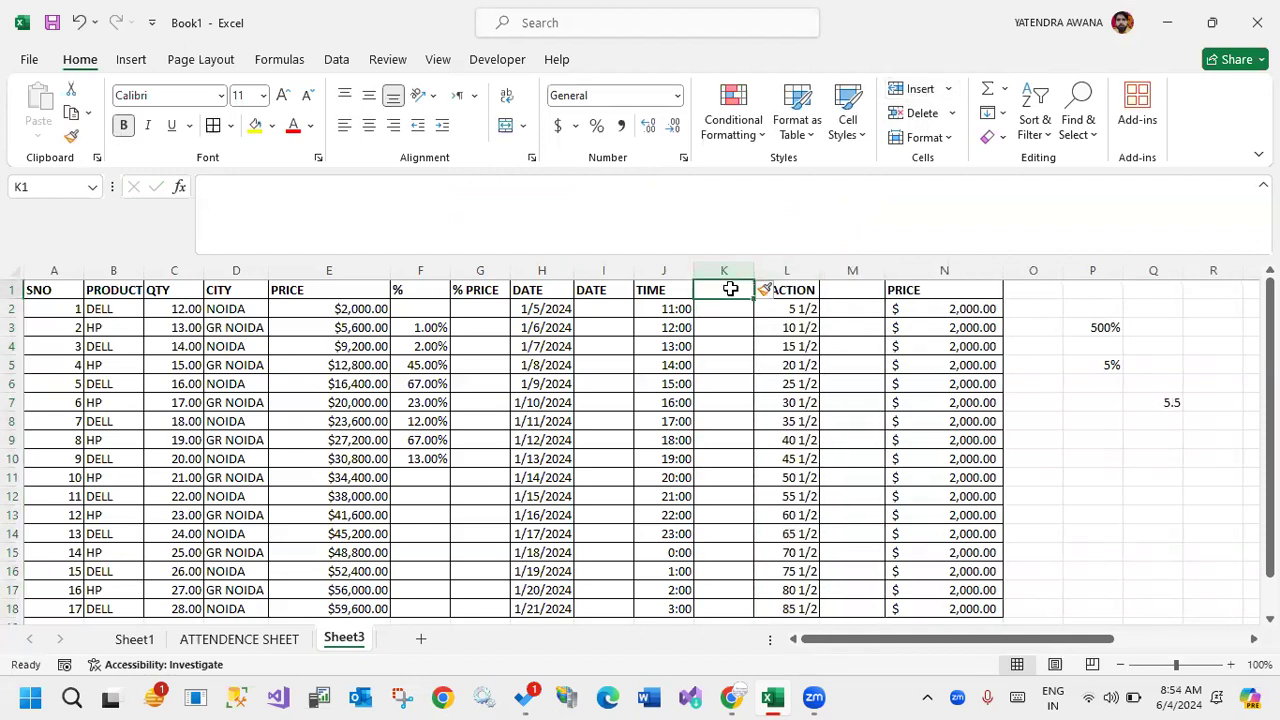
type("PID")
key("Return")
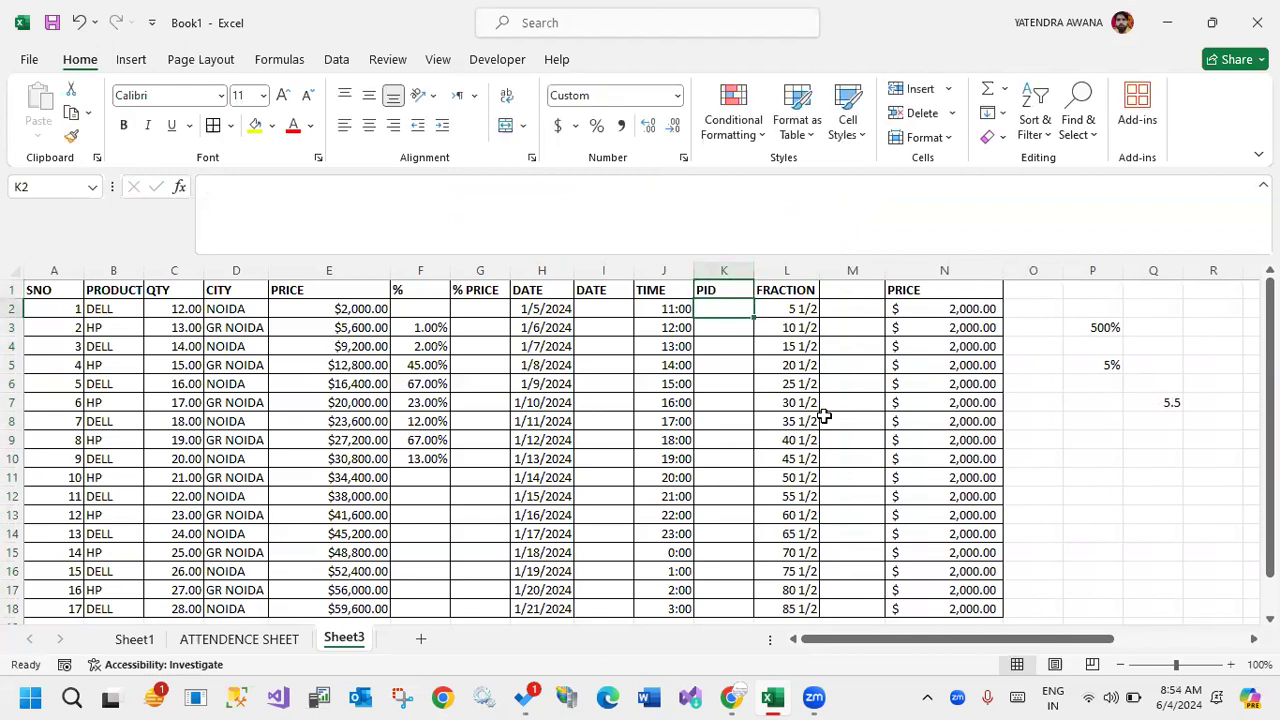
Enter the sample values 2300, 4500, 6700, 34 and 12 in K2:K6 of the PID column.
type("2300")
key("Return")
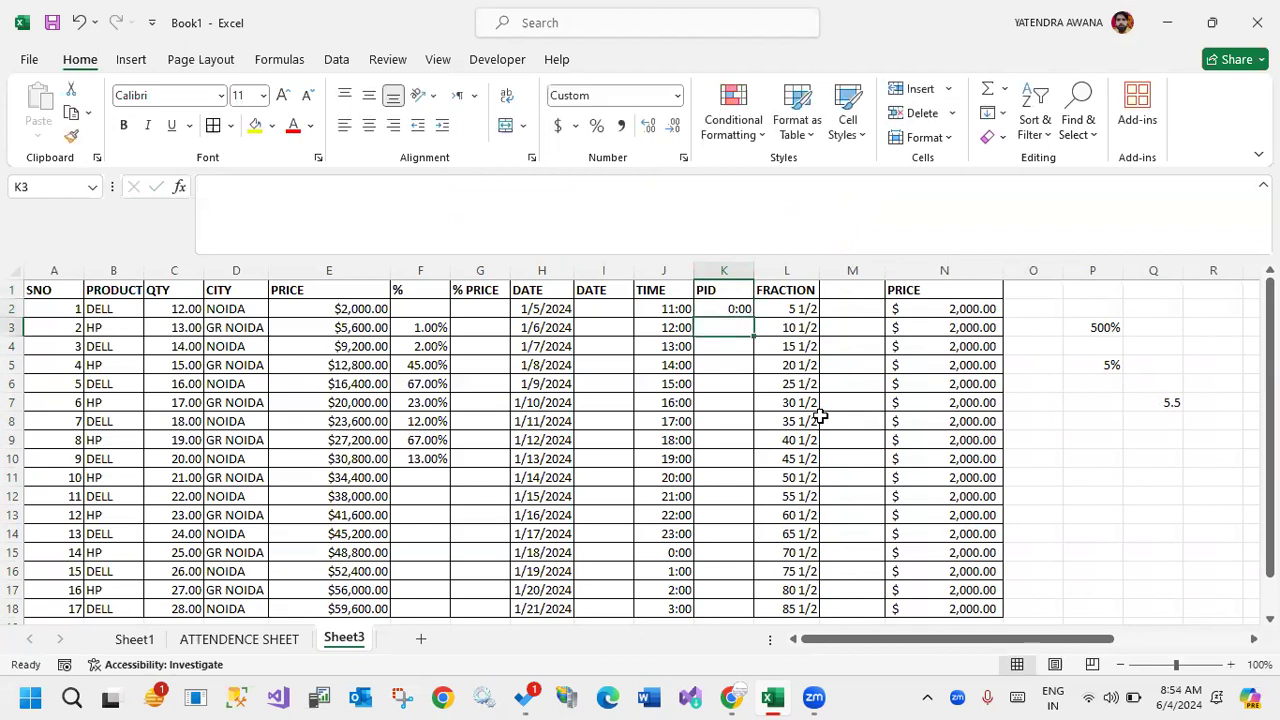
type("4500")
key("Return")
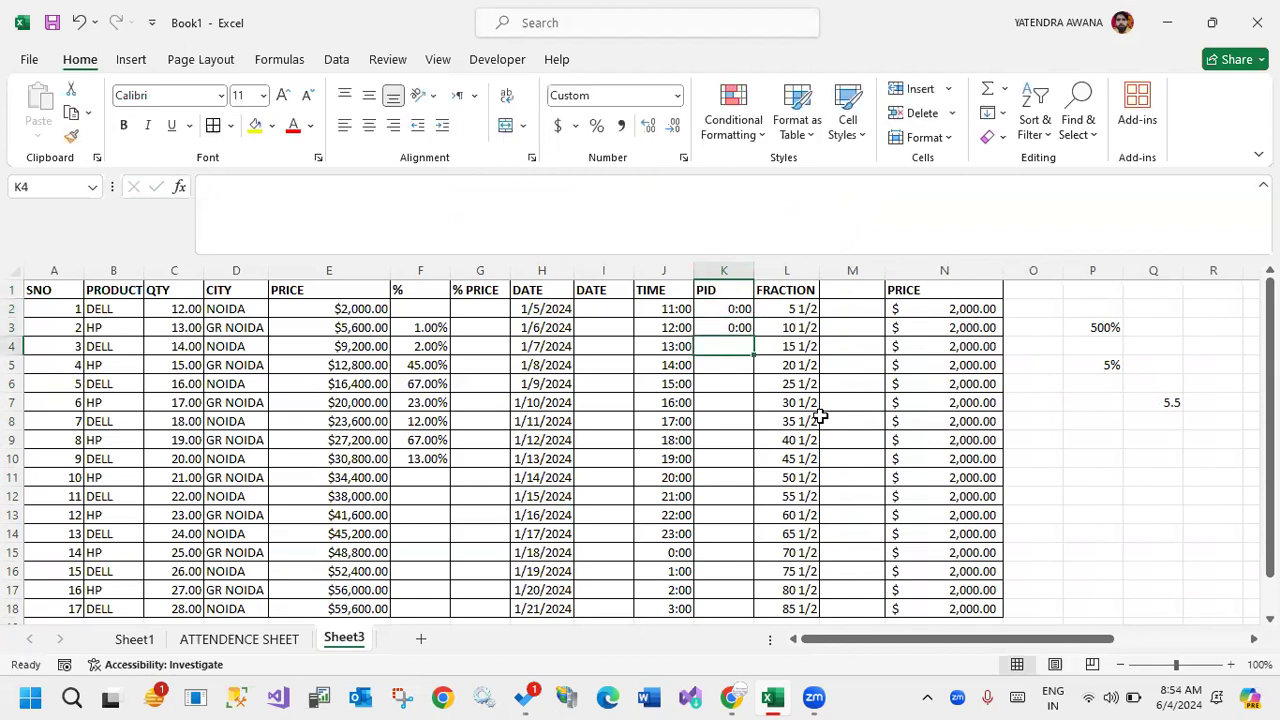
type("6700")
key("Return")
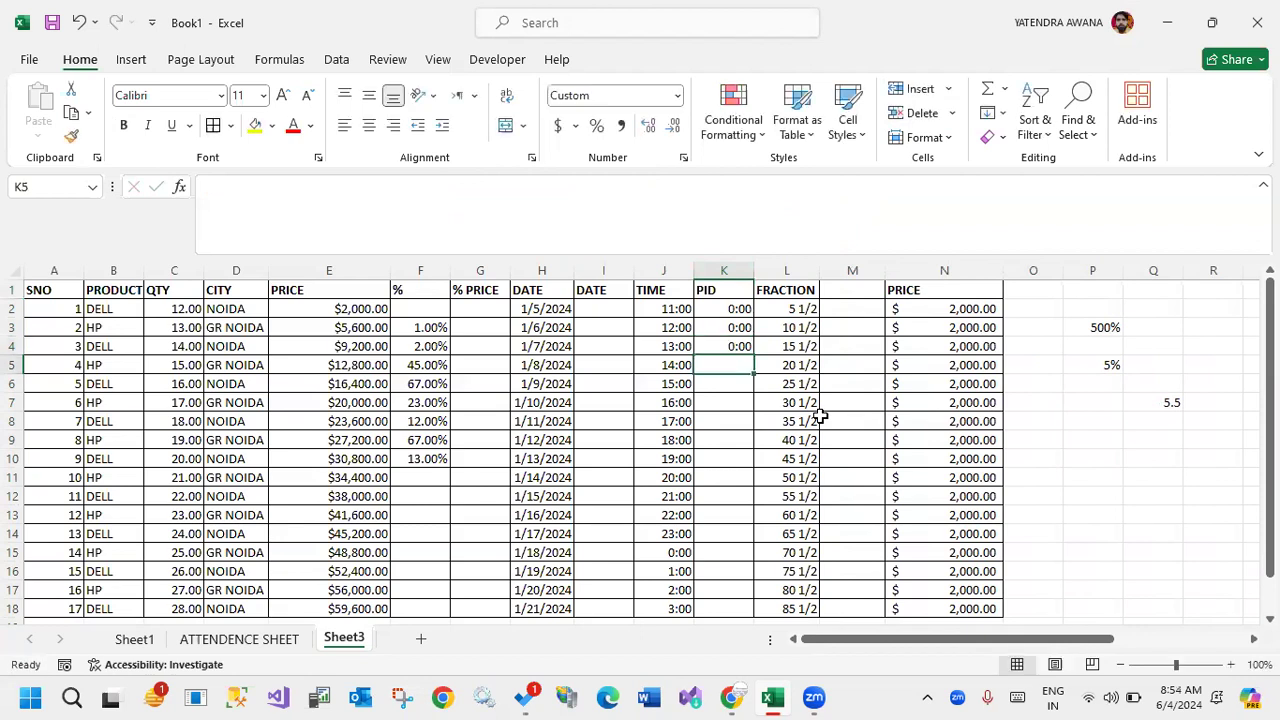
type("8900")
key("Return")
type("32")
key("Return")
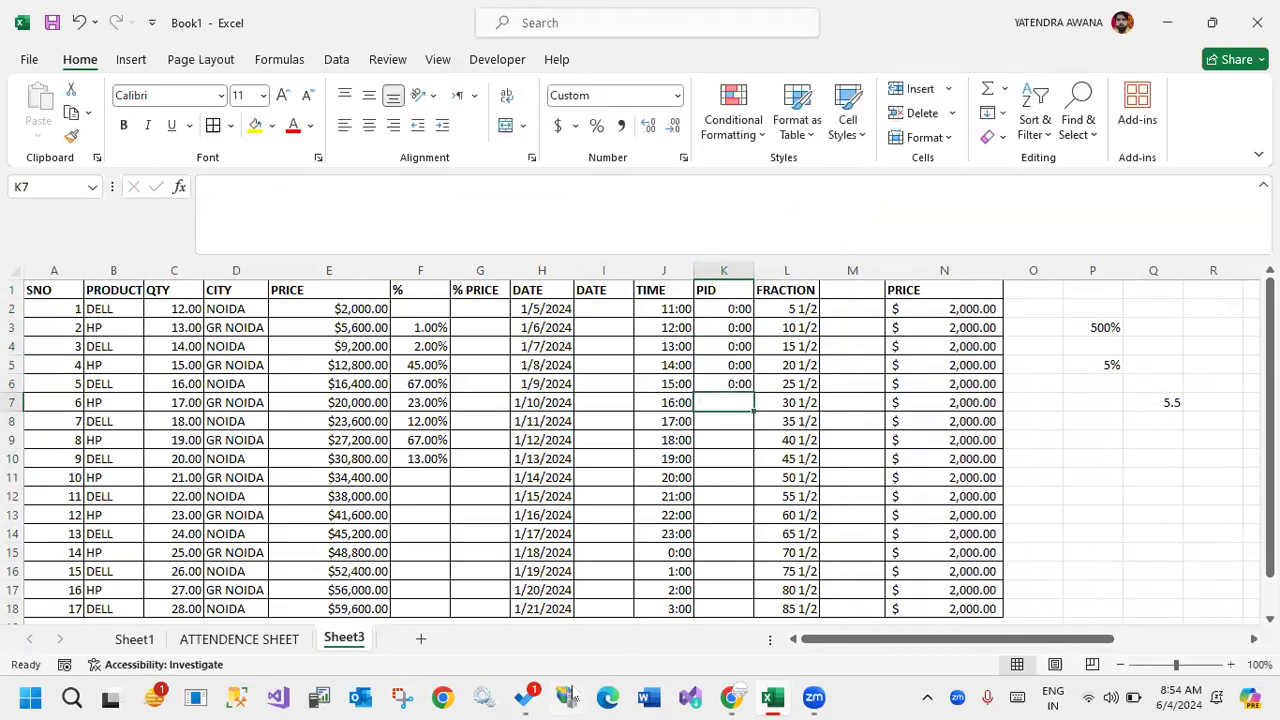
Apply the Number format to the PID cells K2:K18.
left_click(716, 456)
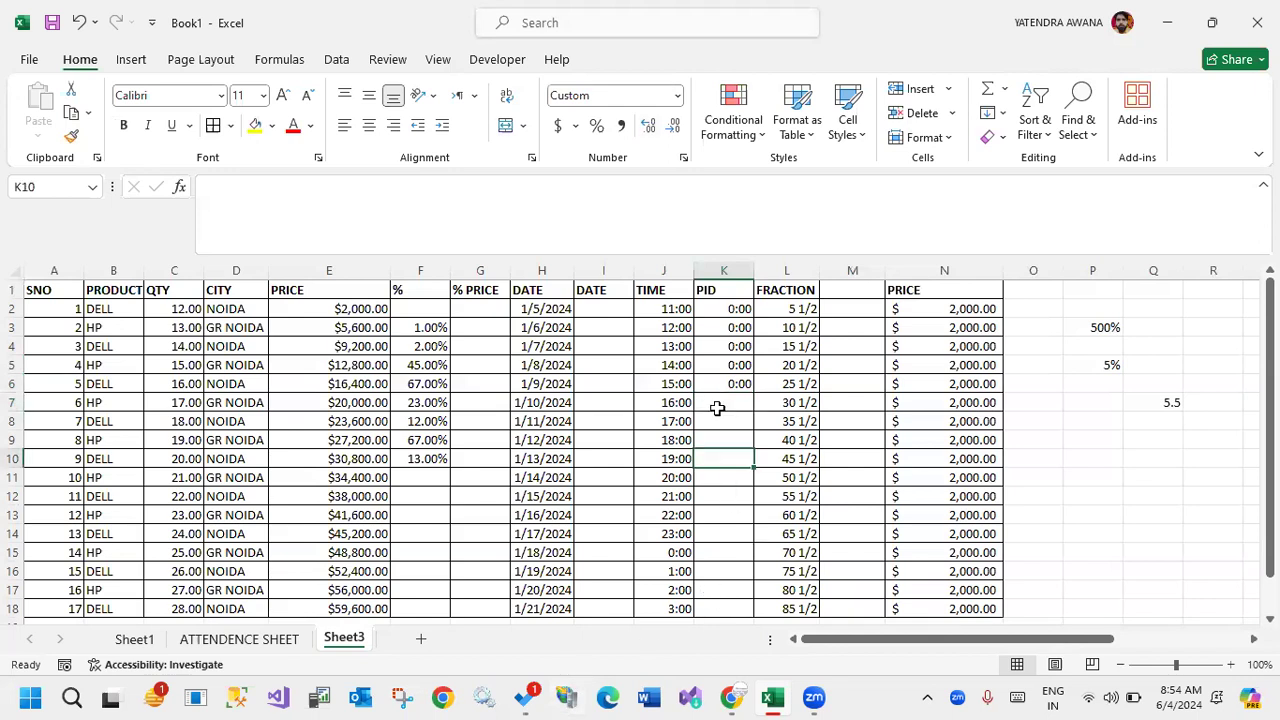
left_click_drag(737, 310, 731, 514)
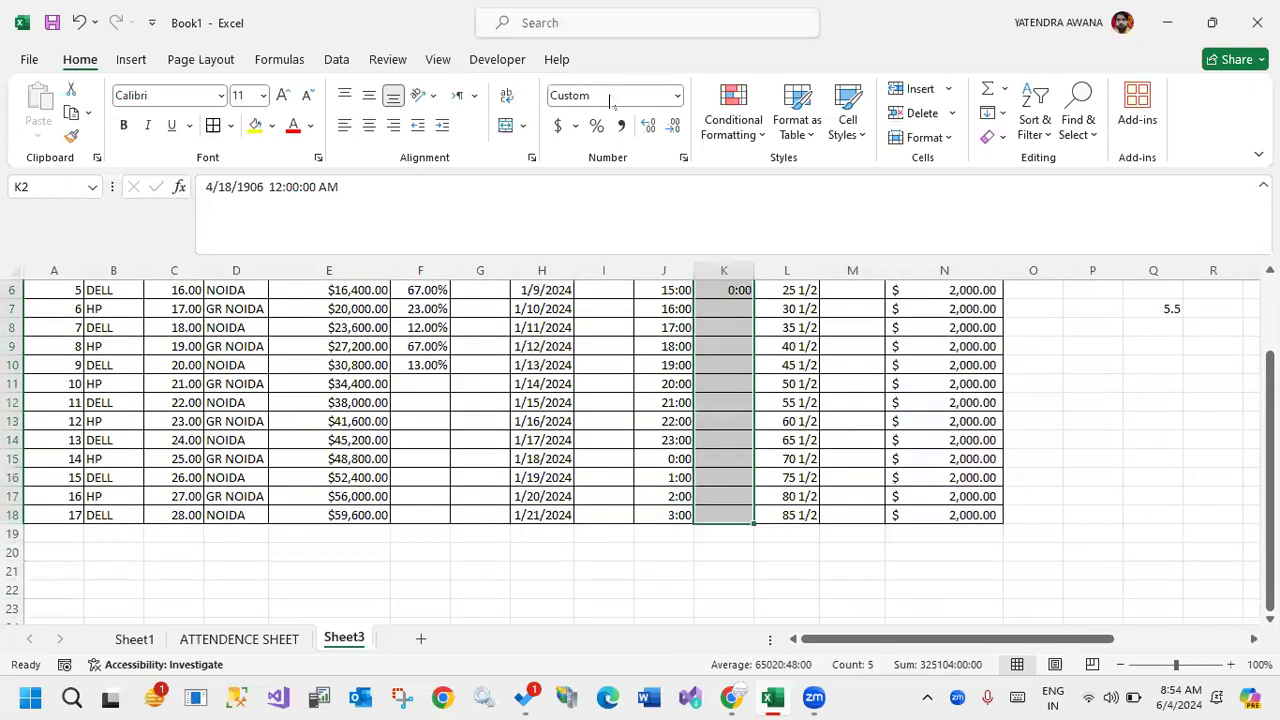
left_click(668, 96)
left_click(677, 96)
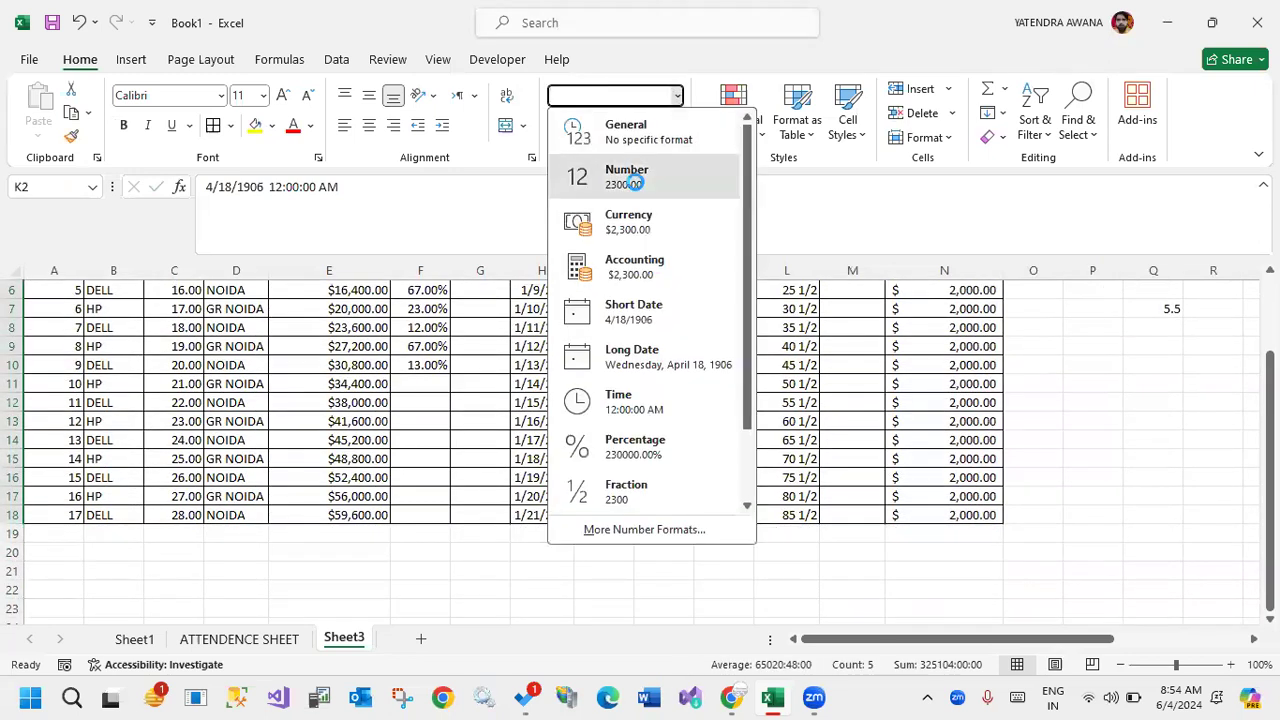
left_click(618, 176)
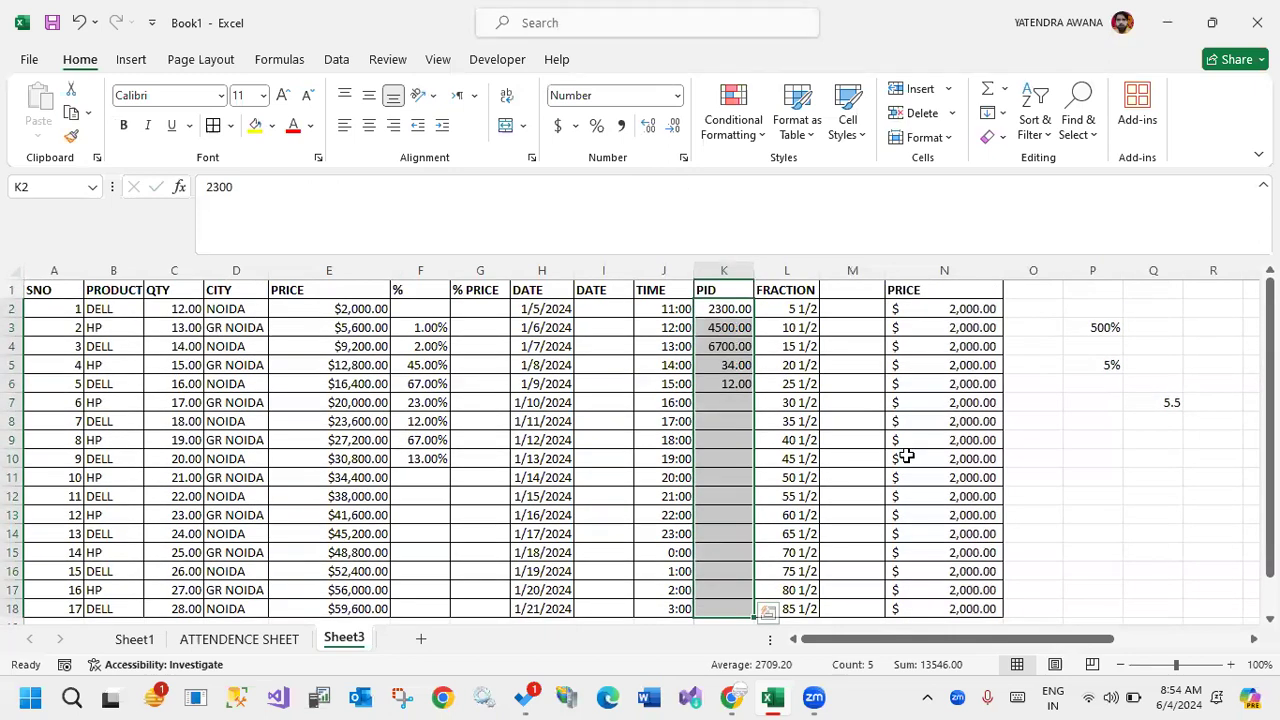
Insert a column between the two DATE columns and enter the header GFG in I1.
left_click(588, 271)
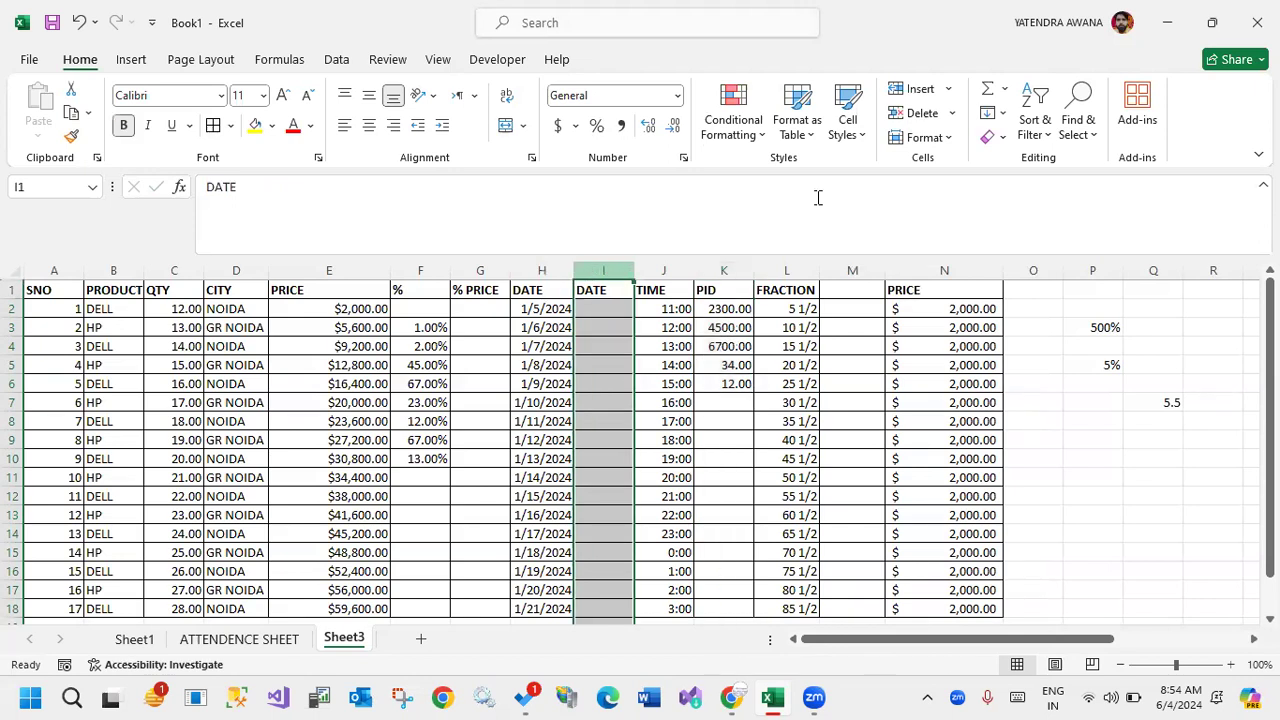
left_click(913, 90)
left_click(597, 293)
type("GFG")
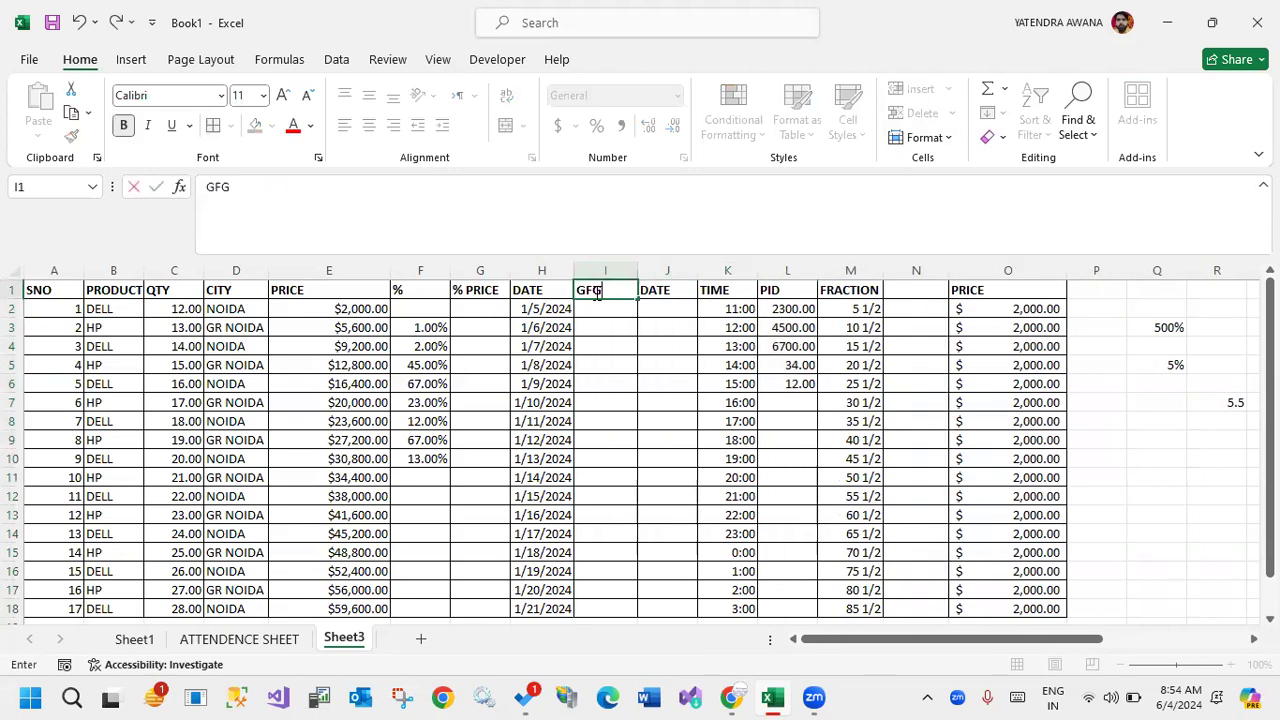
left_click(552, 346)
left_click(618, 380)
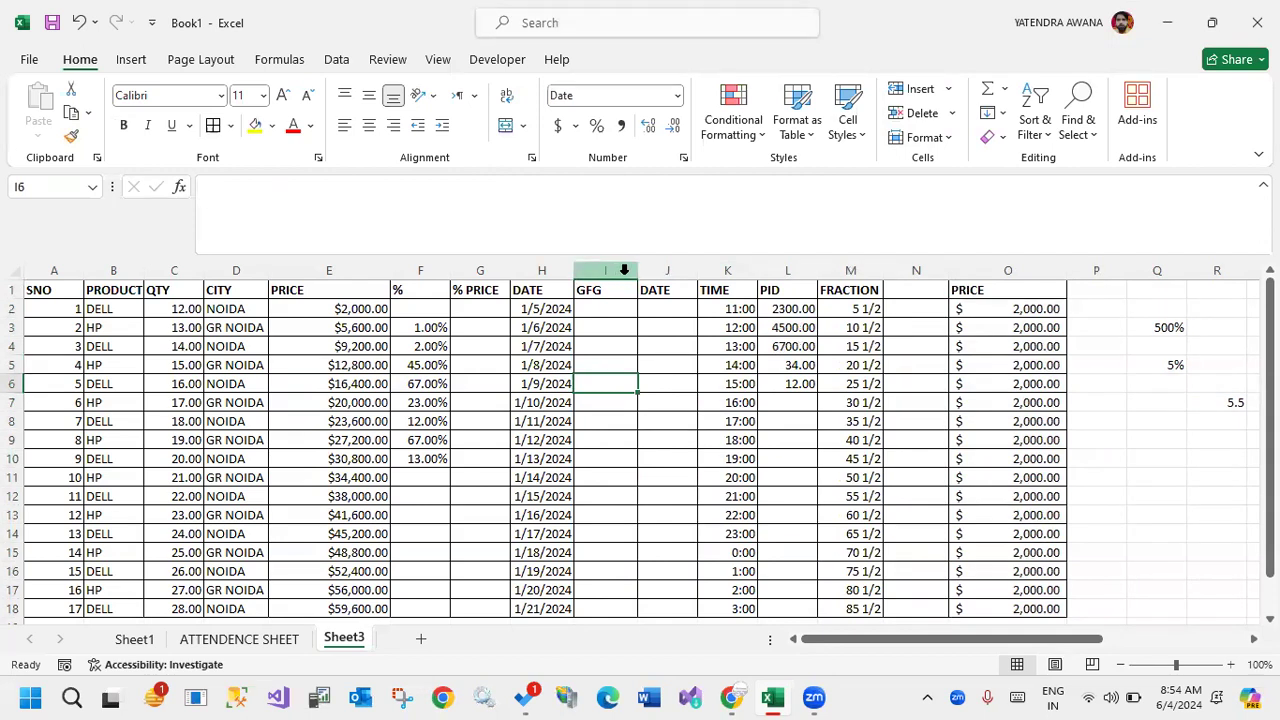
Decrease and increase the decimal places of the PID cells L2:L12, ending with one decimal place.
left_click_drag(788, 309, 783, 497)
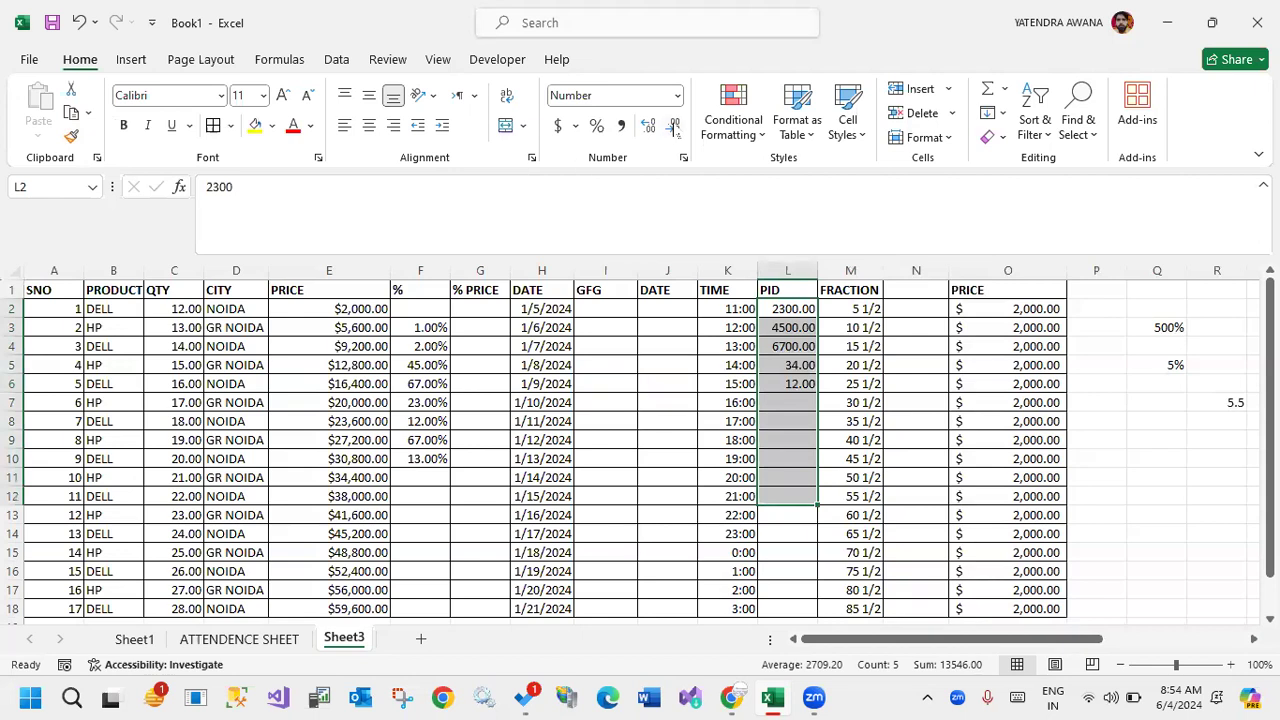
left_click(673, 127)
left_click(673, 127)
left_click(652, 131)
left_click(652, 131)
left_click(652, 131)
left_click(652, 131)
left_click(652, 131)
left_click(673, 131)
left_click(674, 128)
left_click(674, 128)
left_click(674, 128)
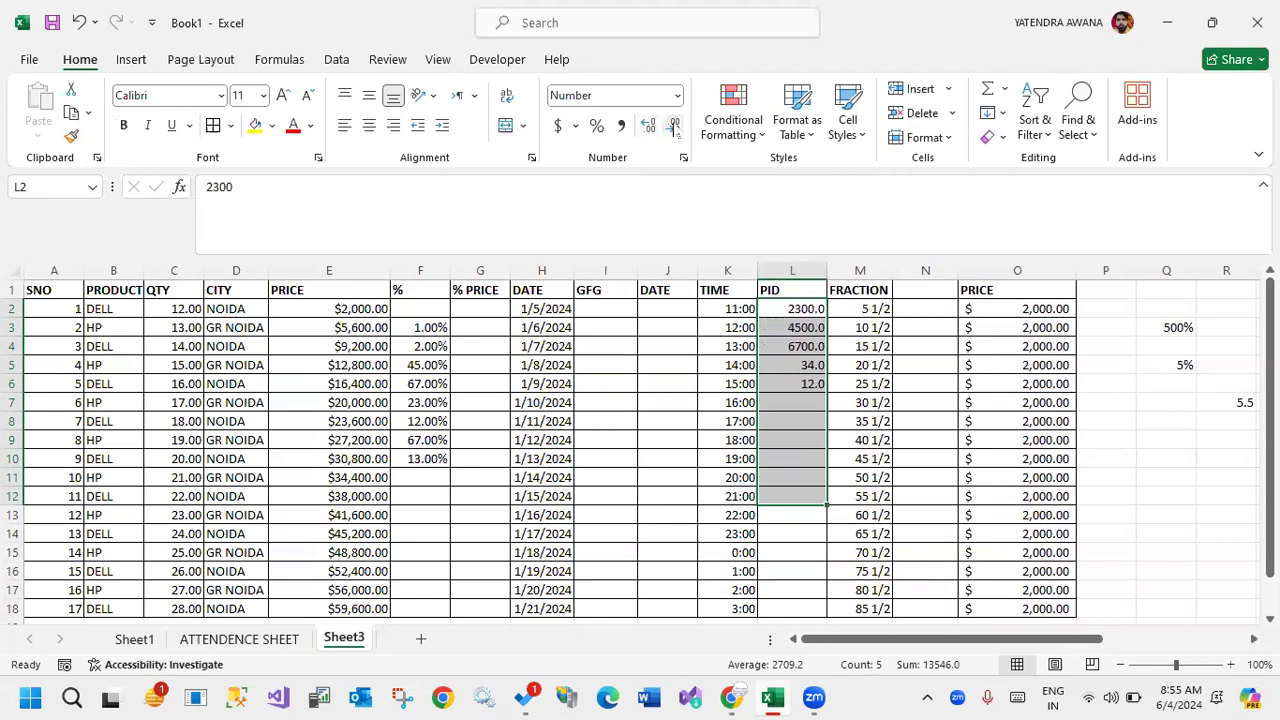